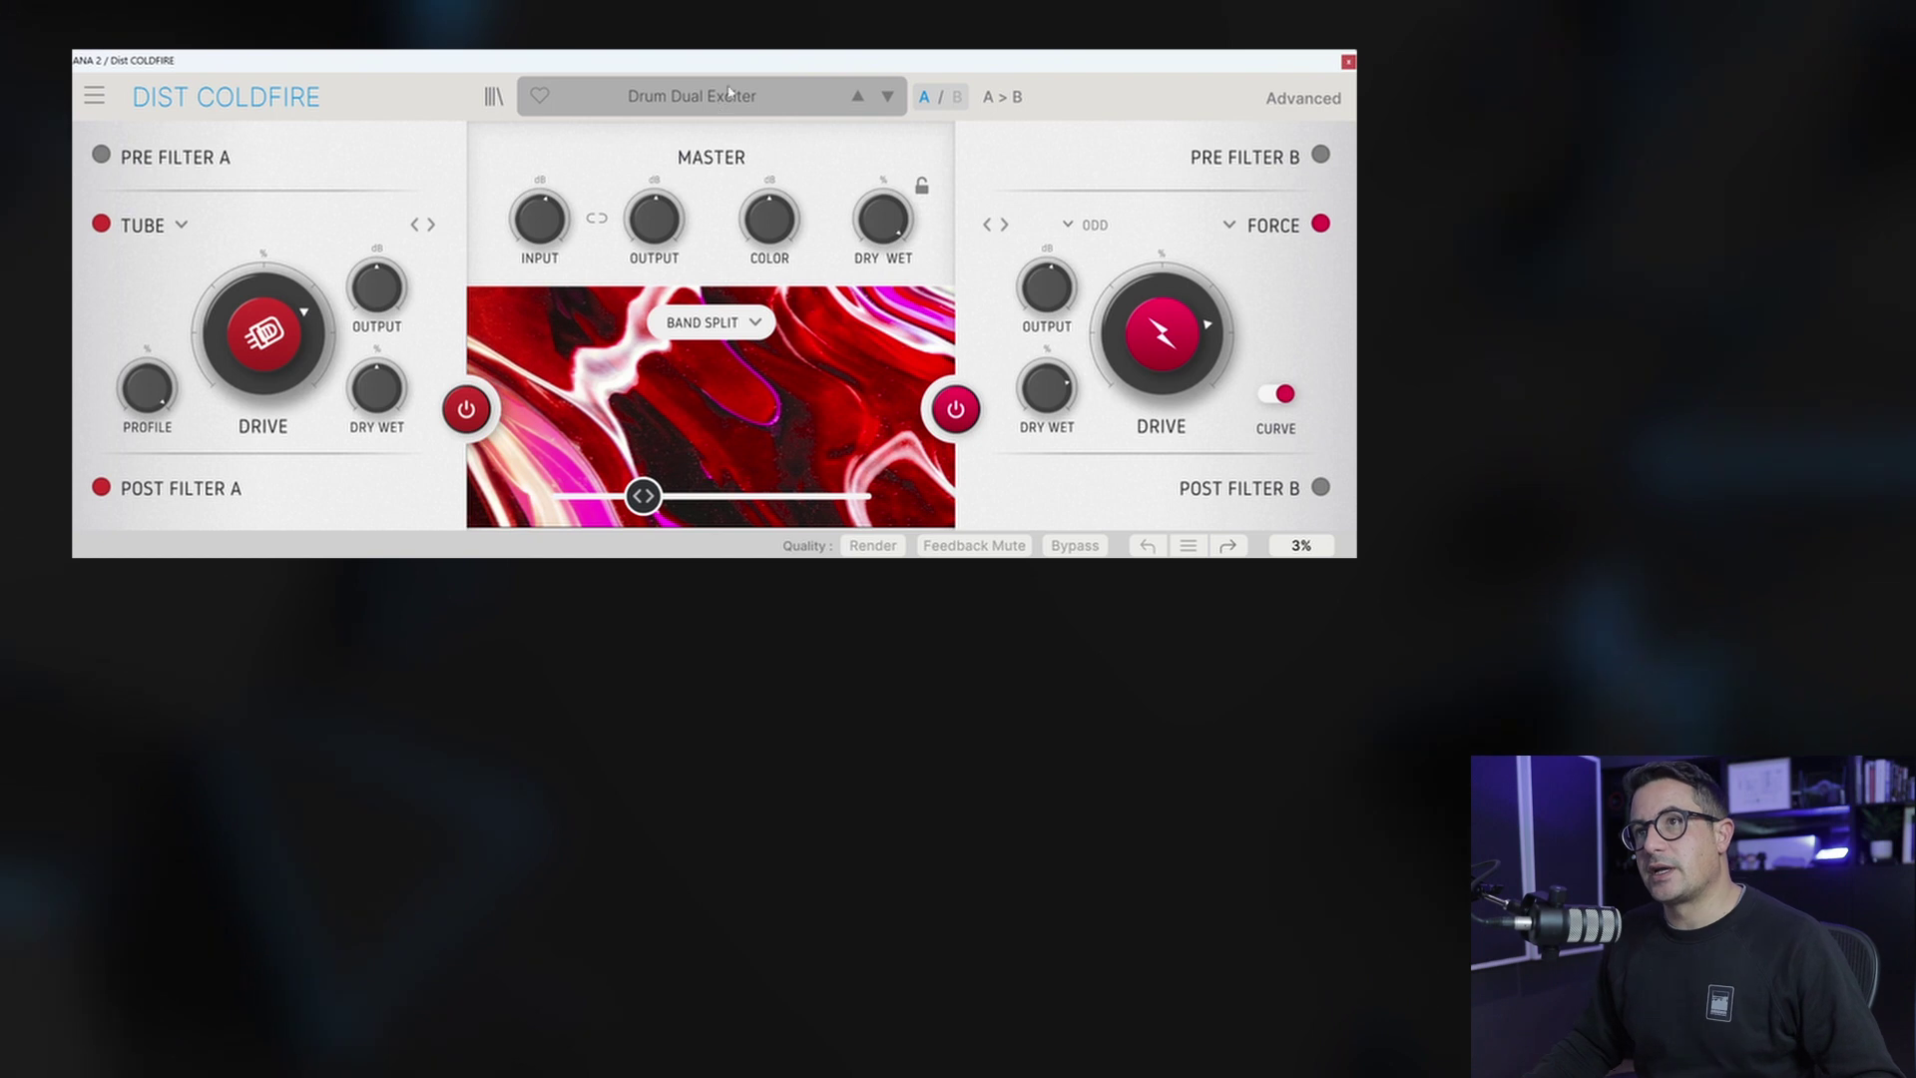
# Step: Load a factory preset from the Distortion category and step through the following presets up to Drum KarplusStrong
pyautogui.click(720, 96)
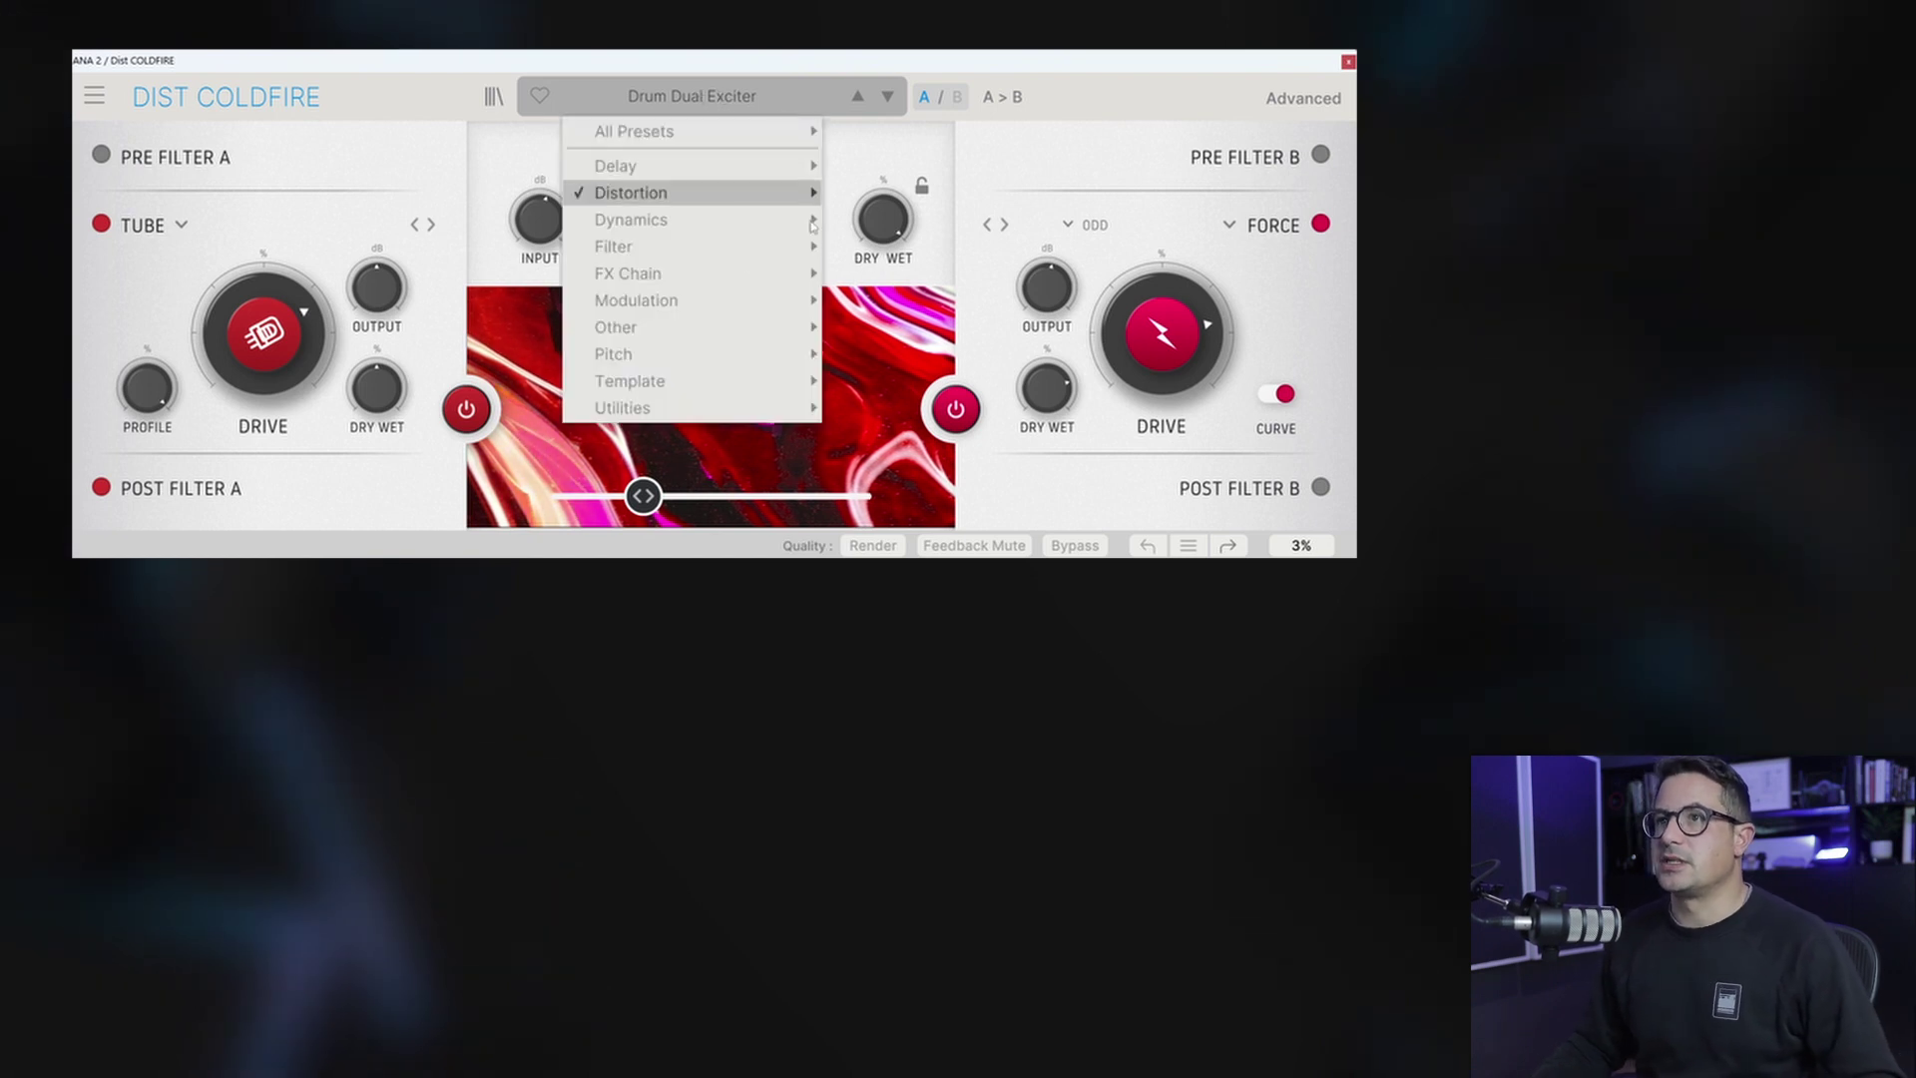
pyautogui.moveTo(632, 178)
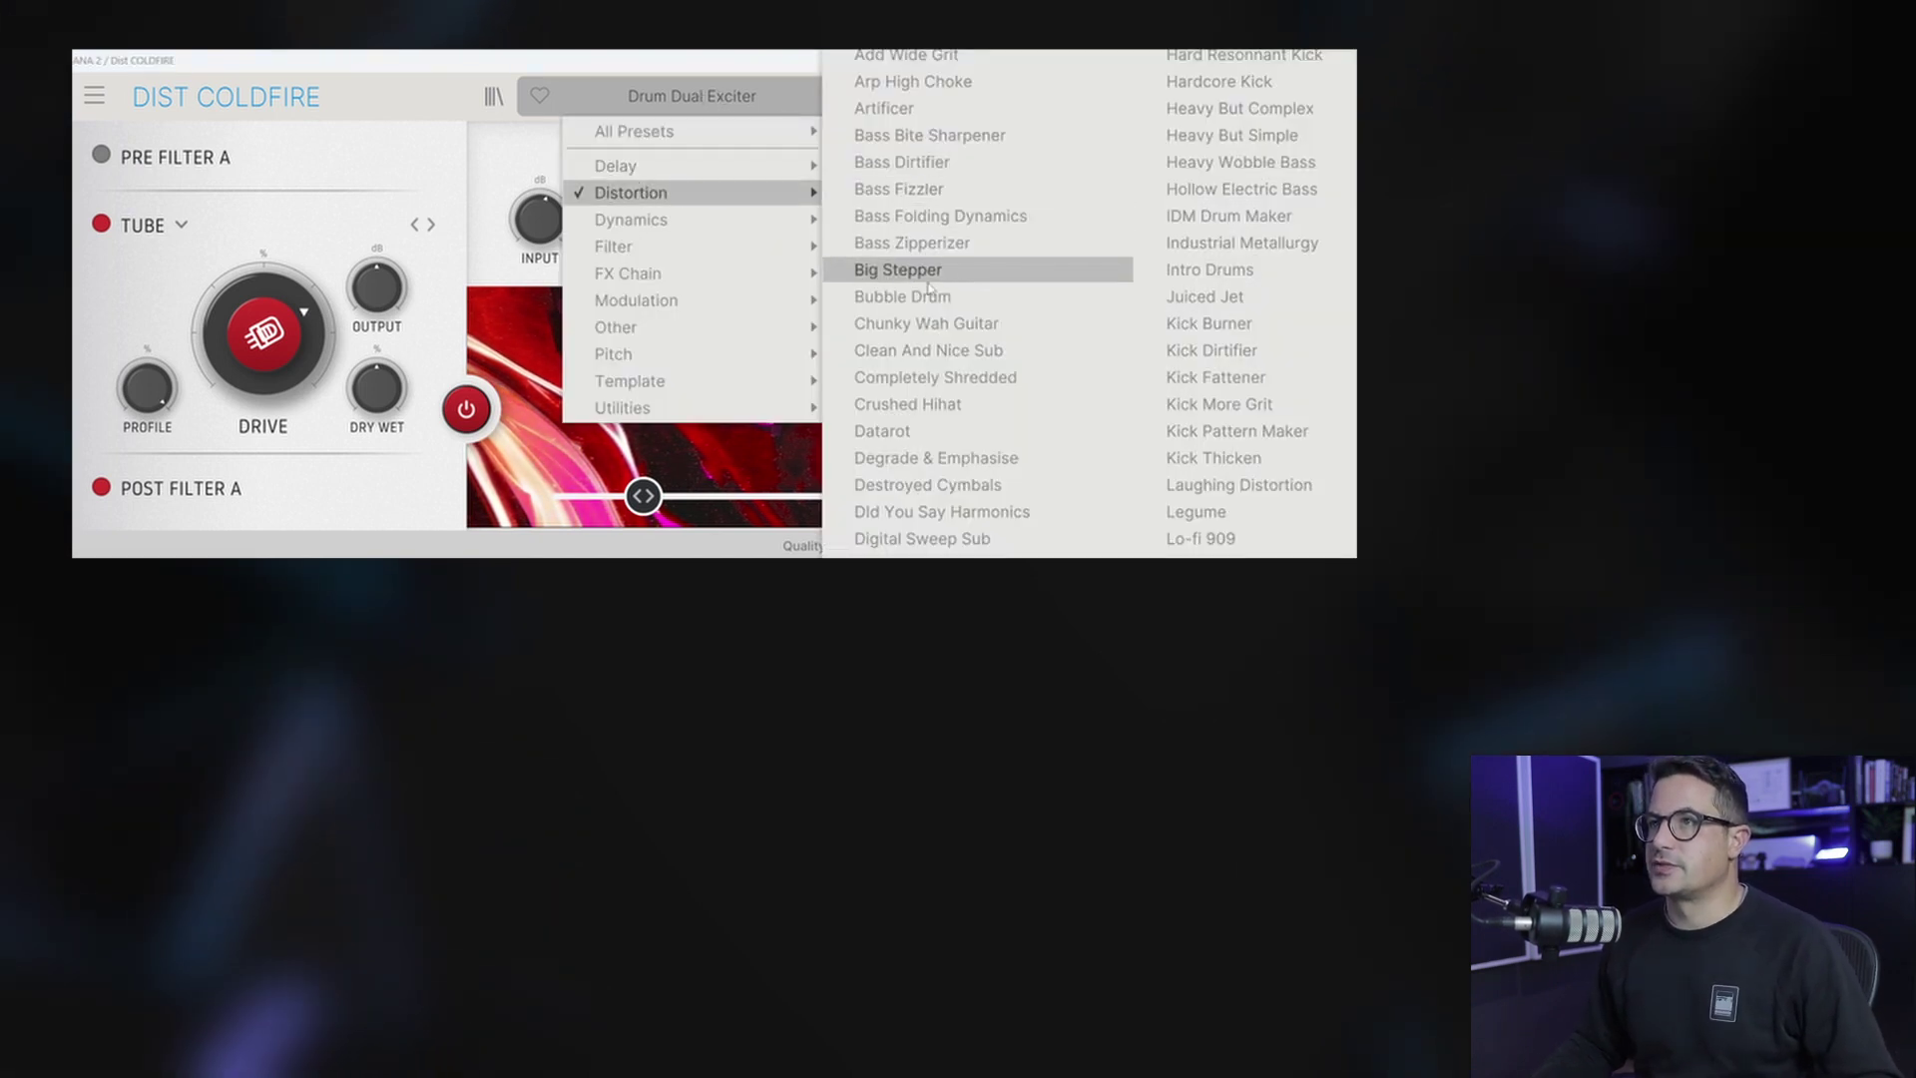
pyautogui.click(926, 323)
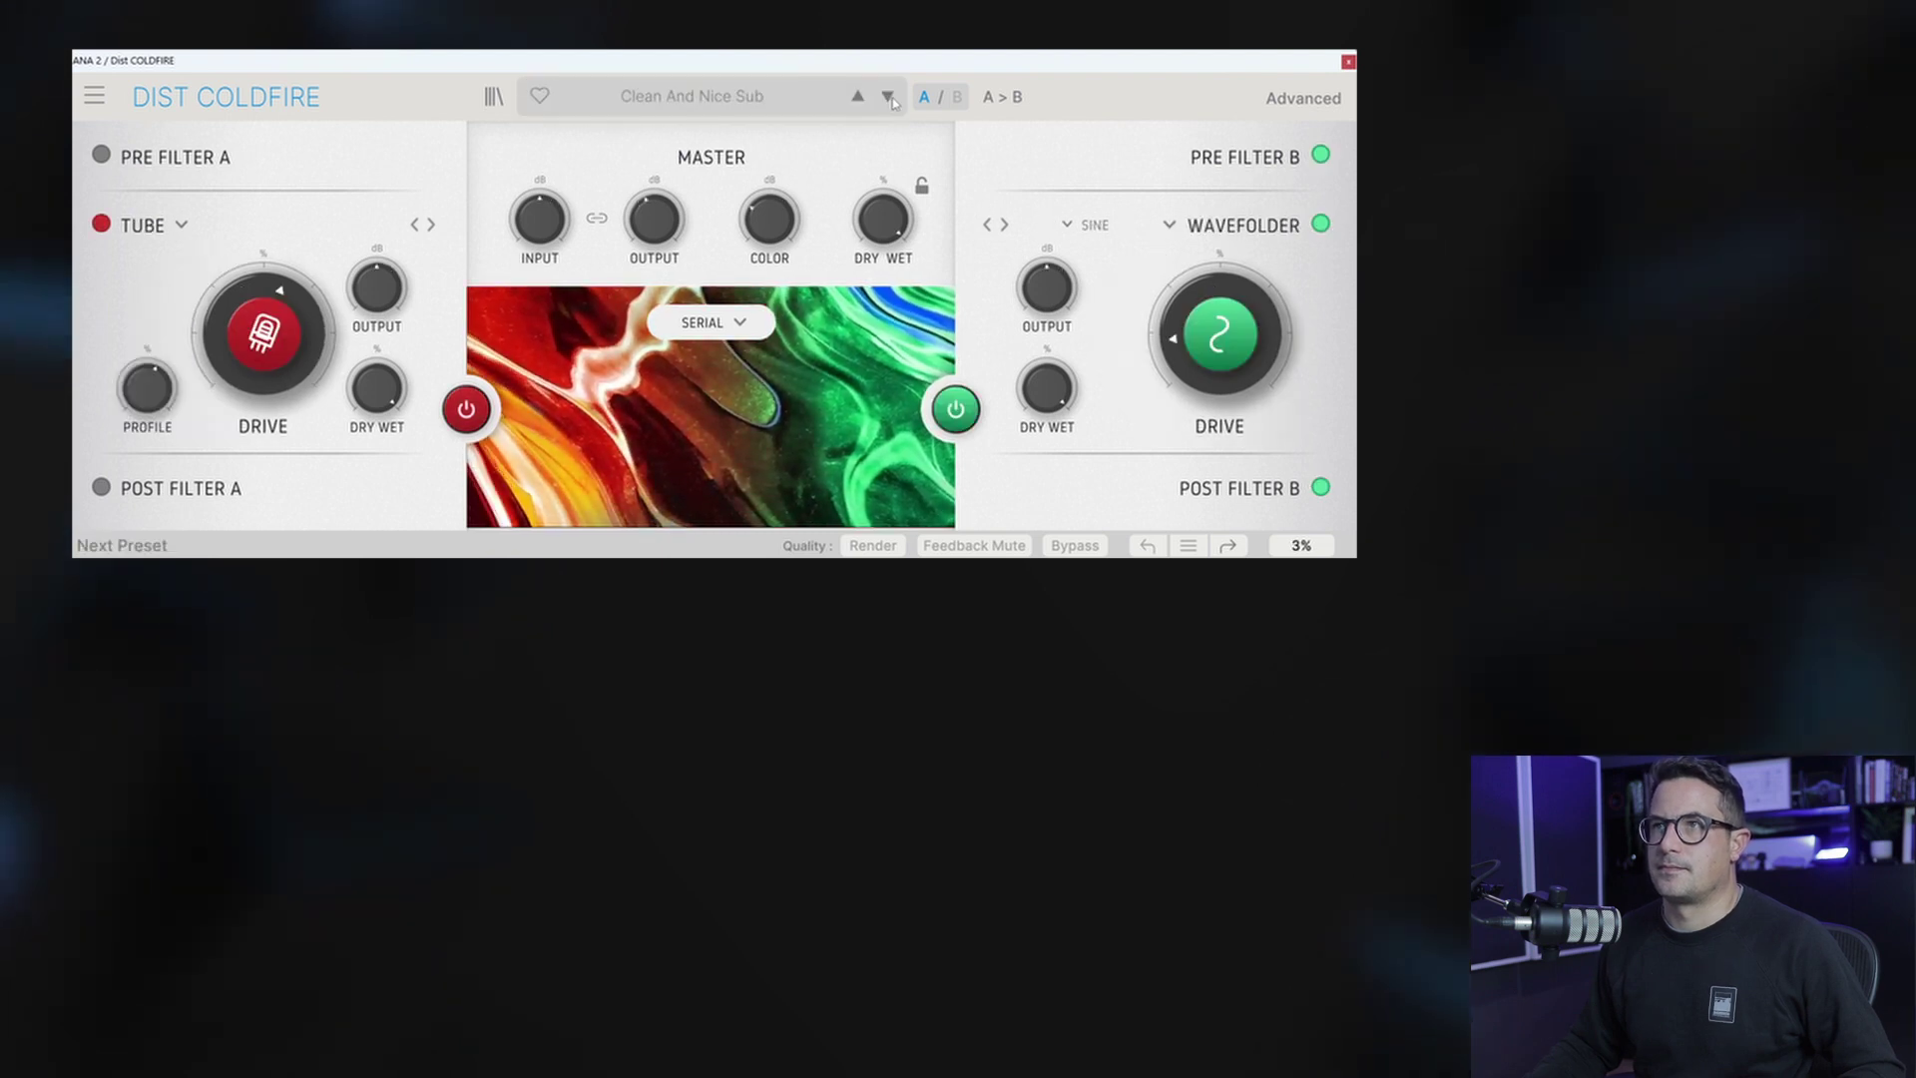
pyautogui.click(888, 98)
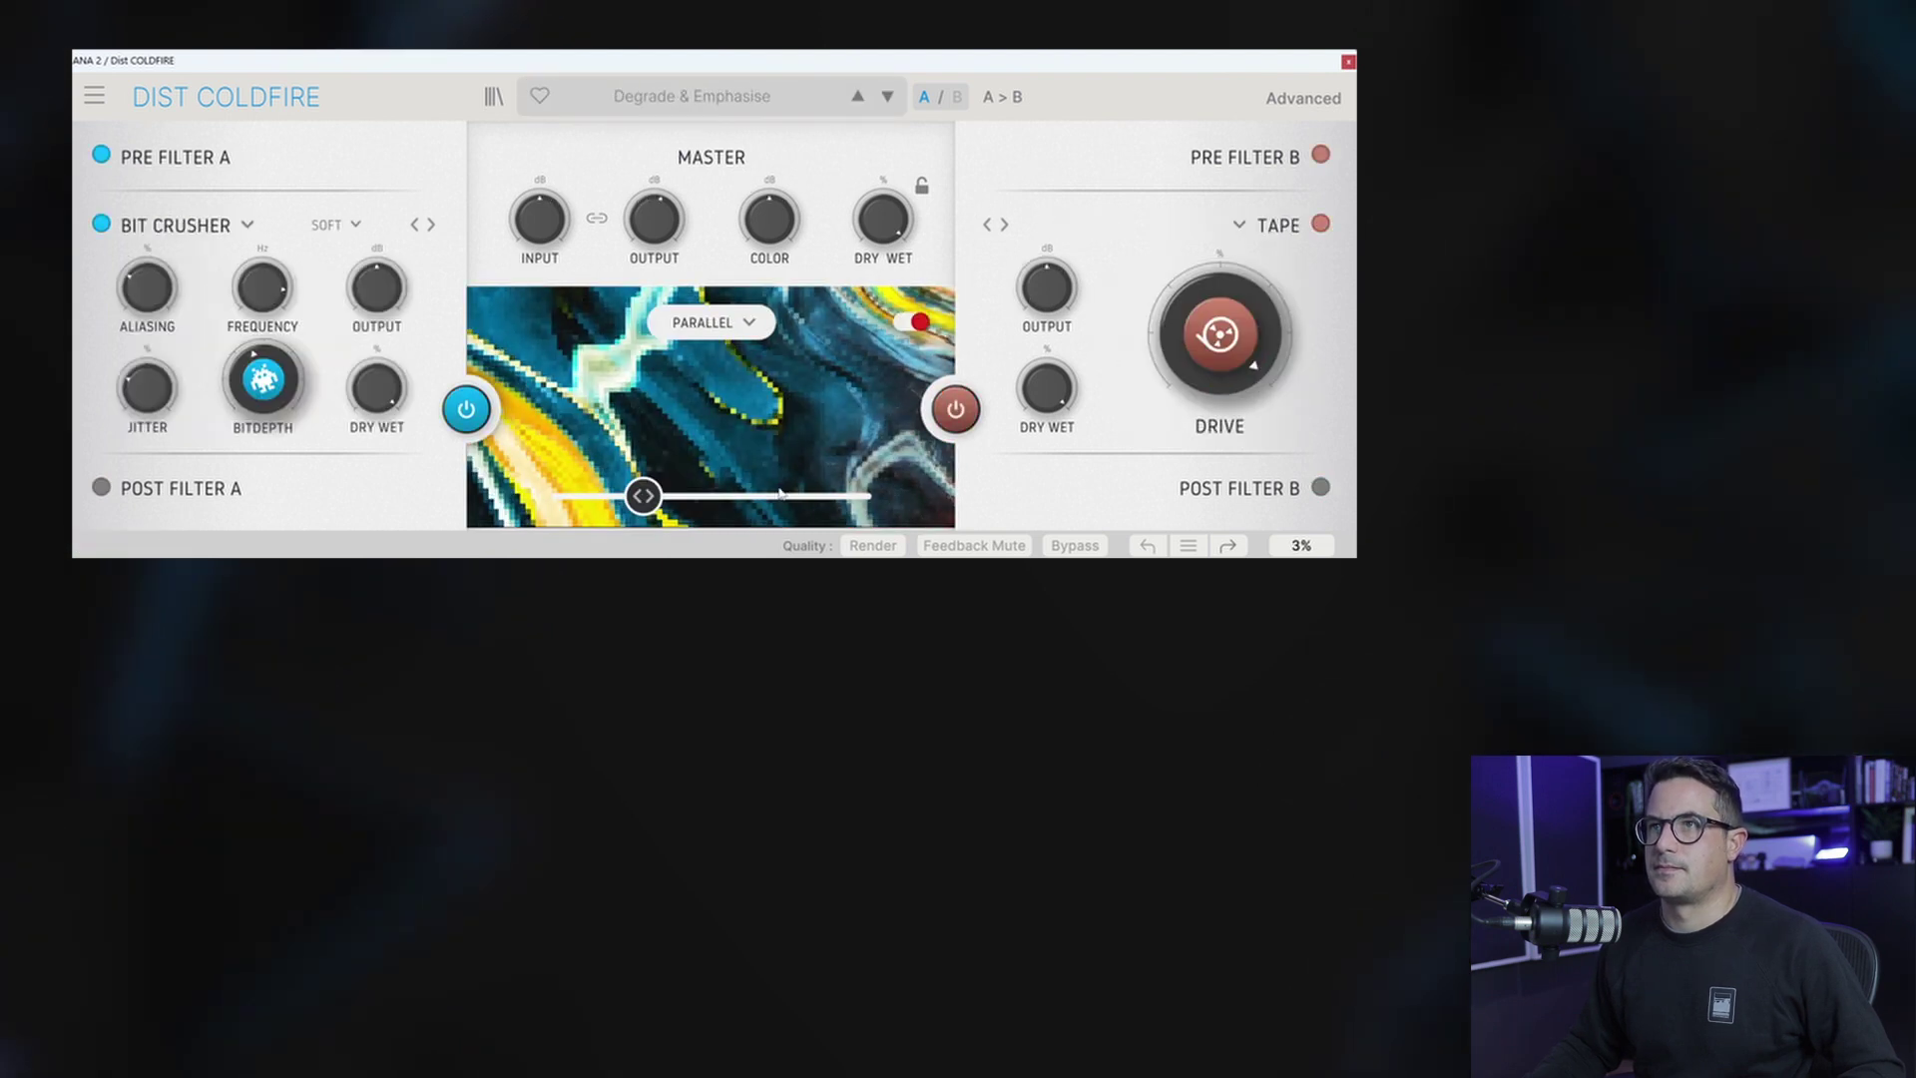
pyautogui.click(887, 98)
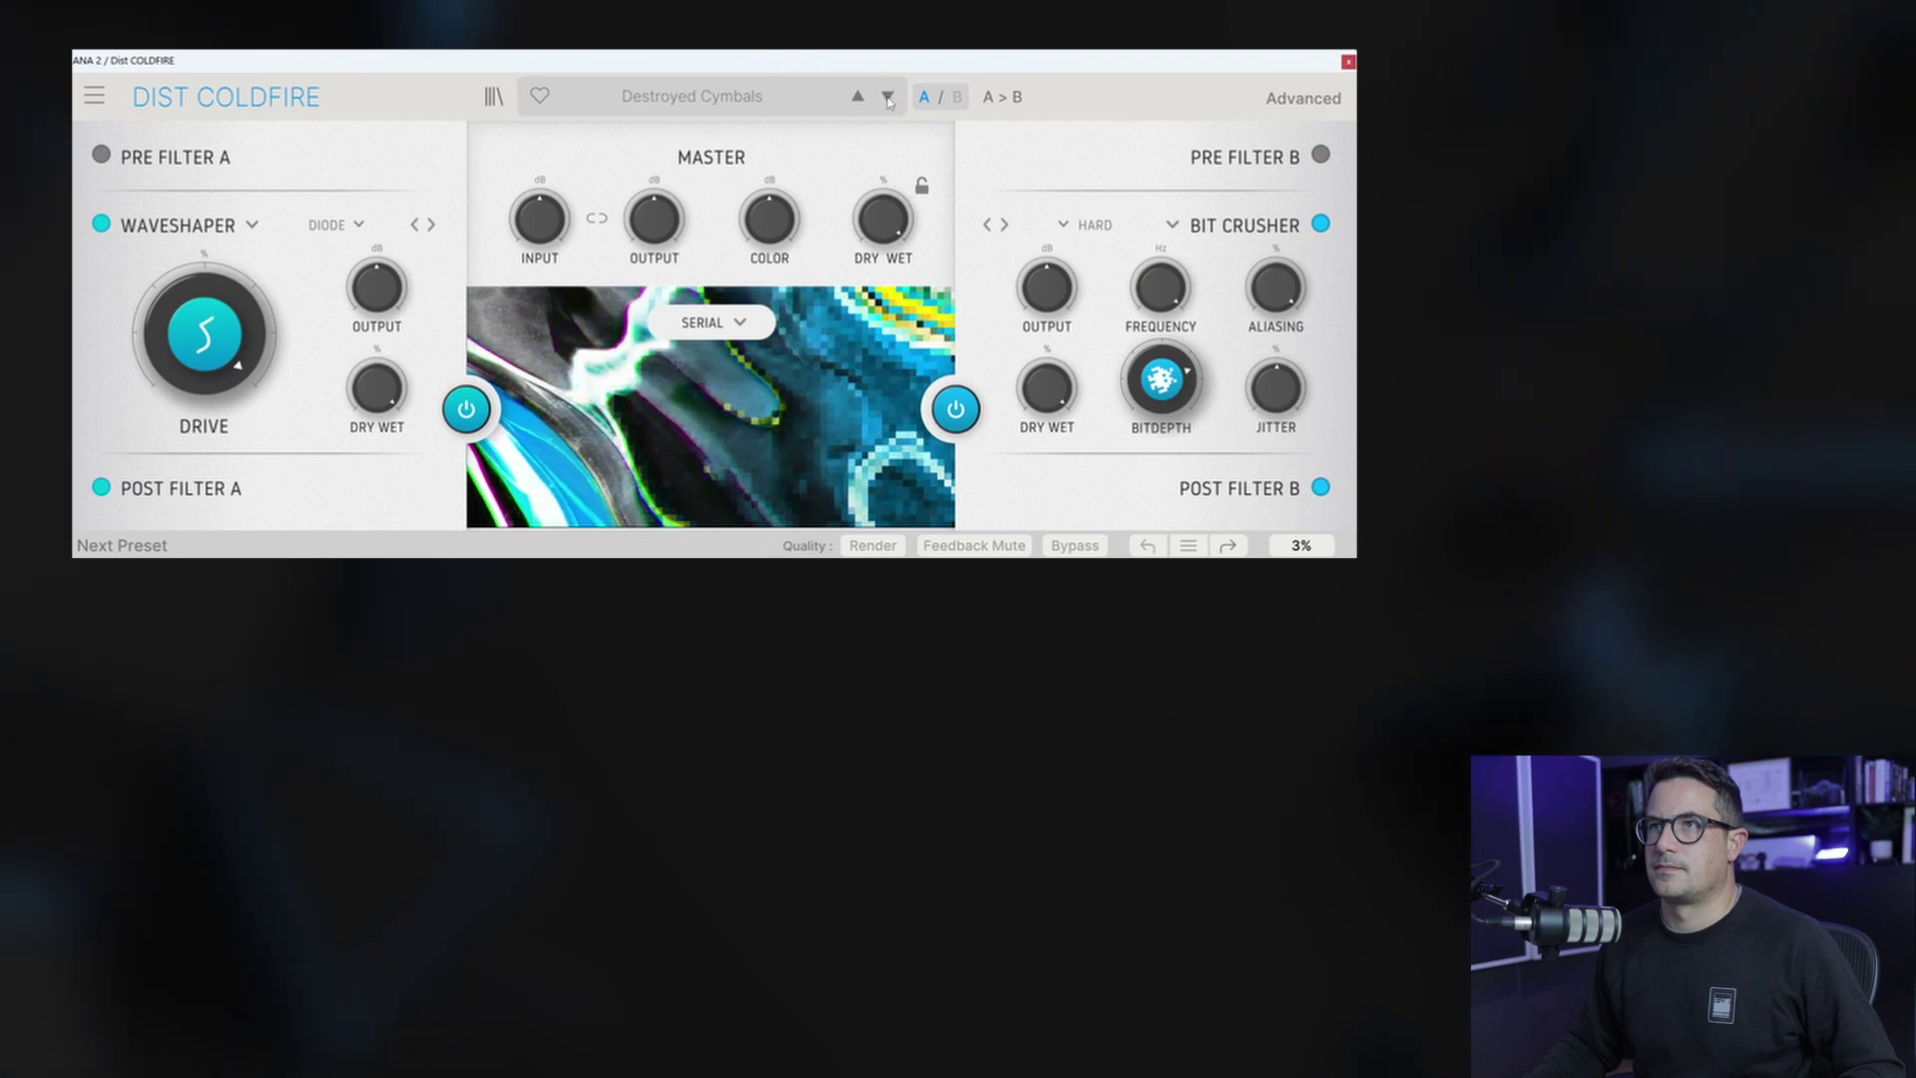
pyautogui.click(888, 98)
pyautogui.click(888, 98)
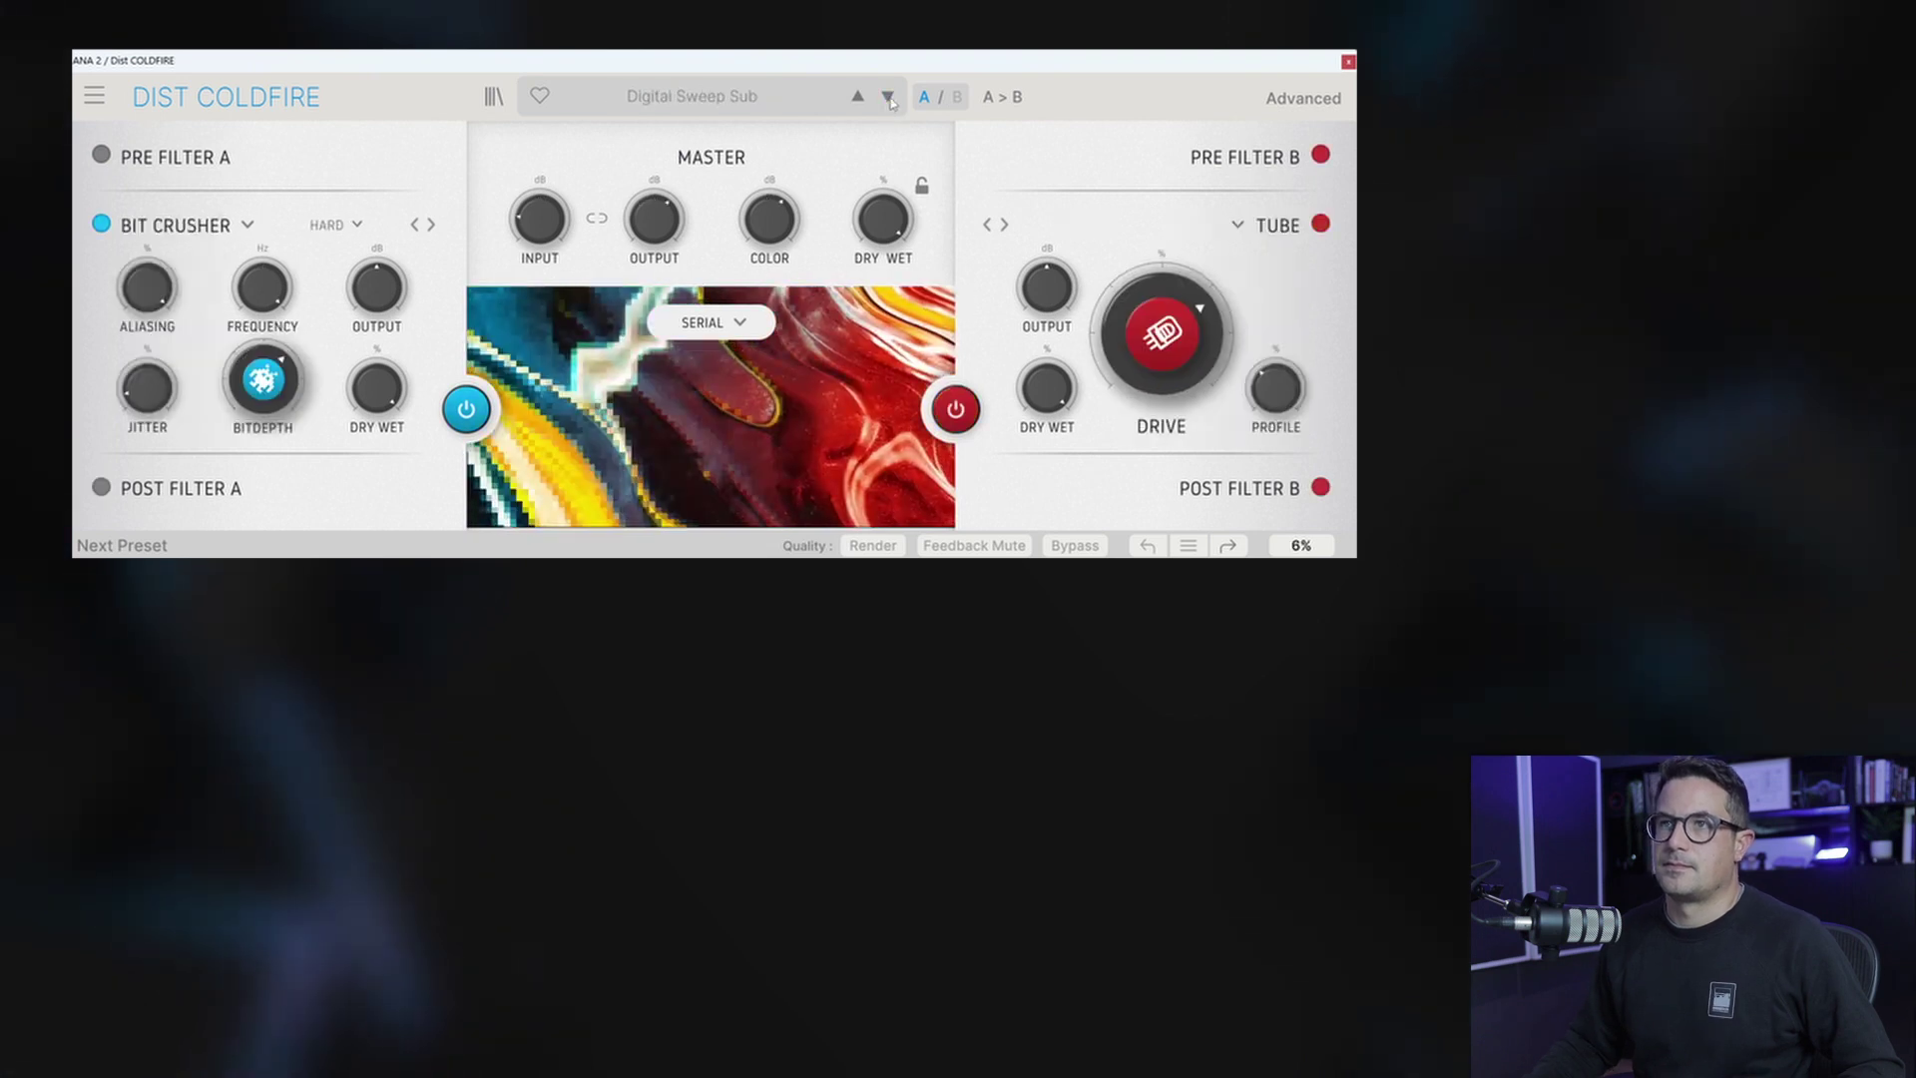
pyautogui.click(888, 98)
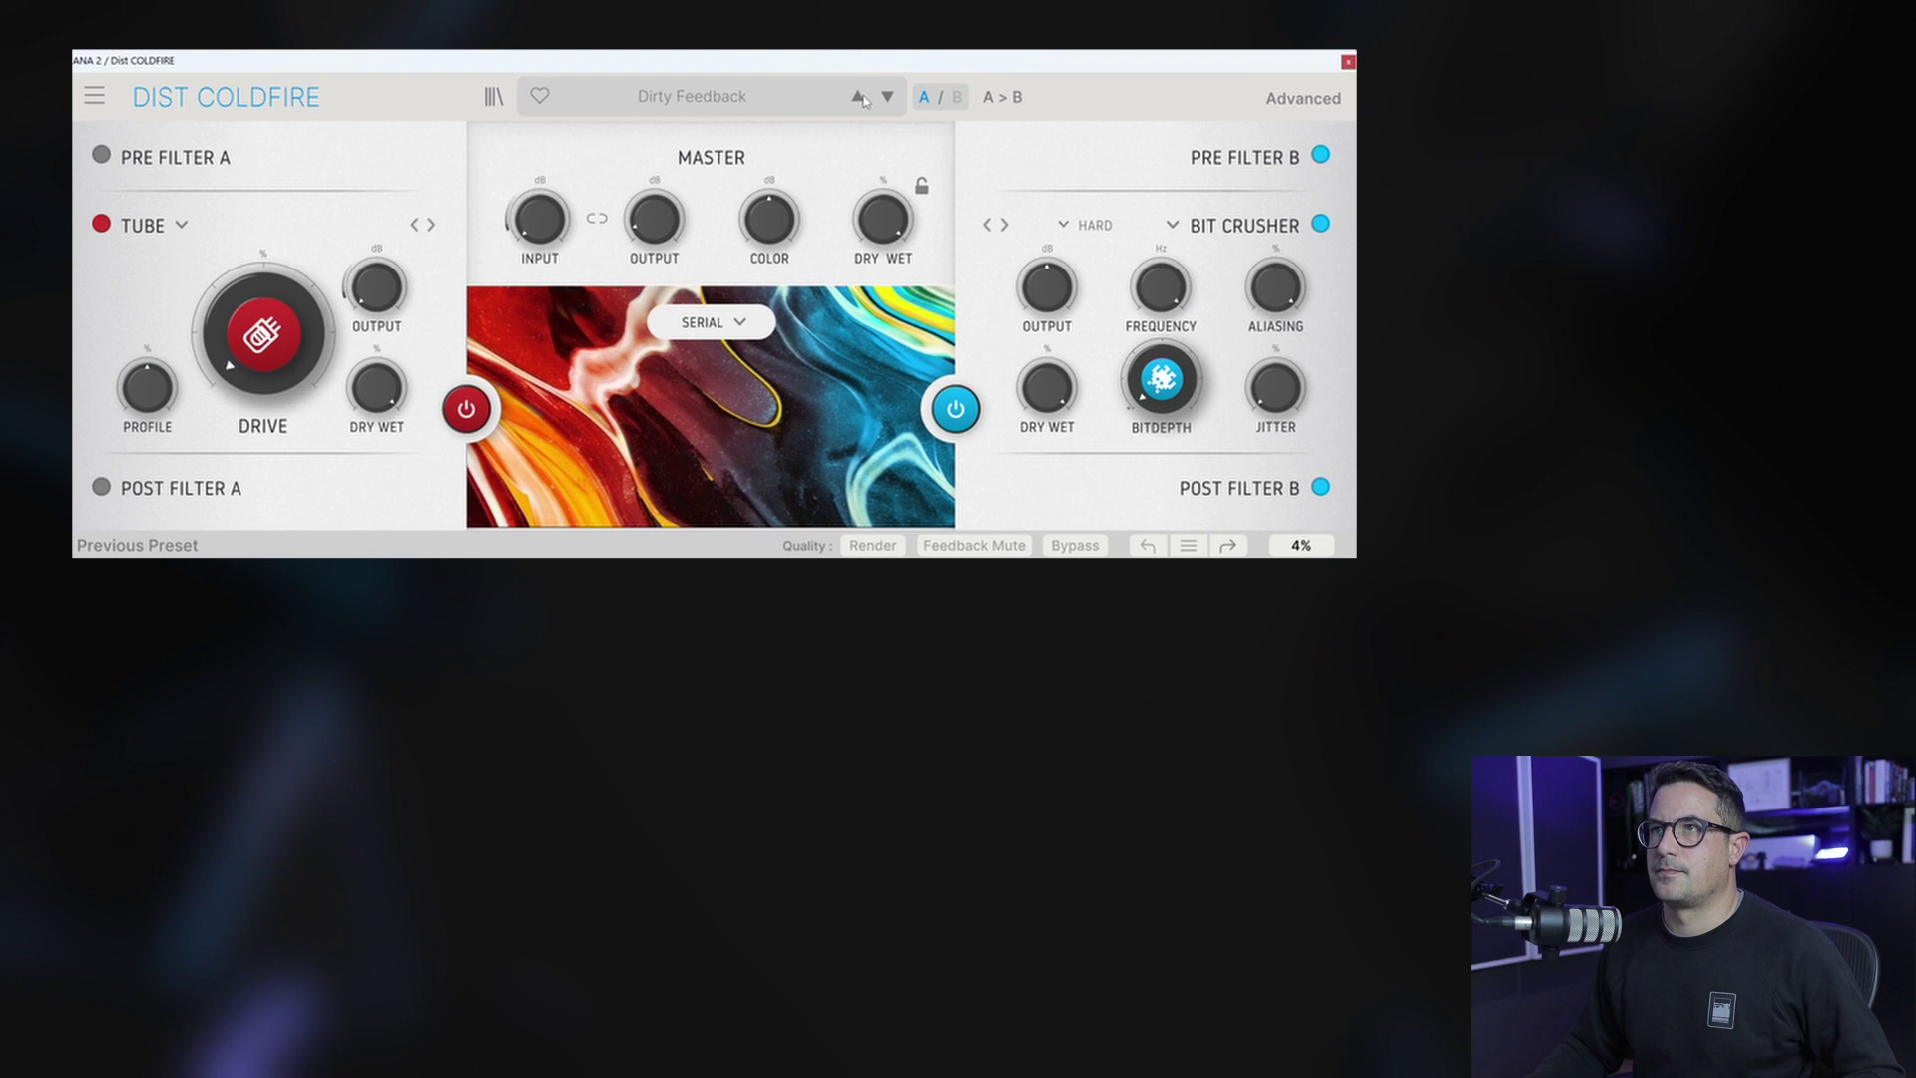
pyautogui.click(888, 97)
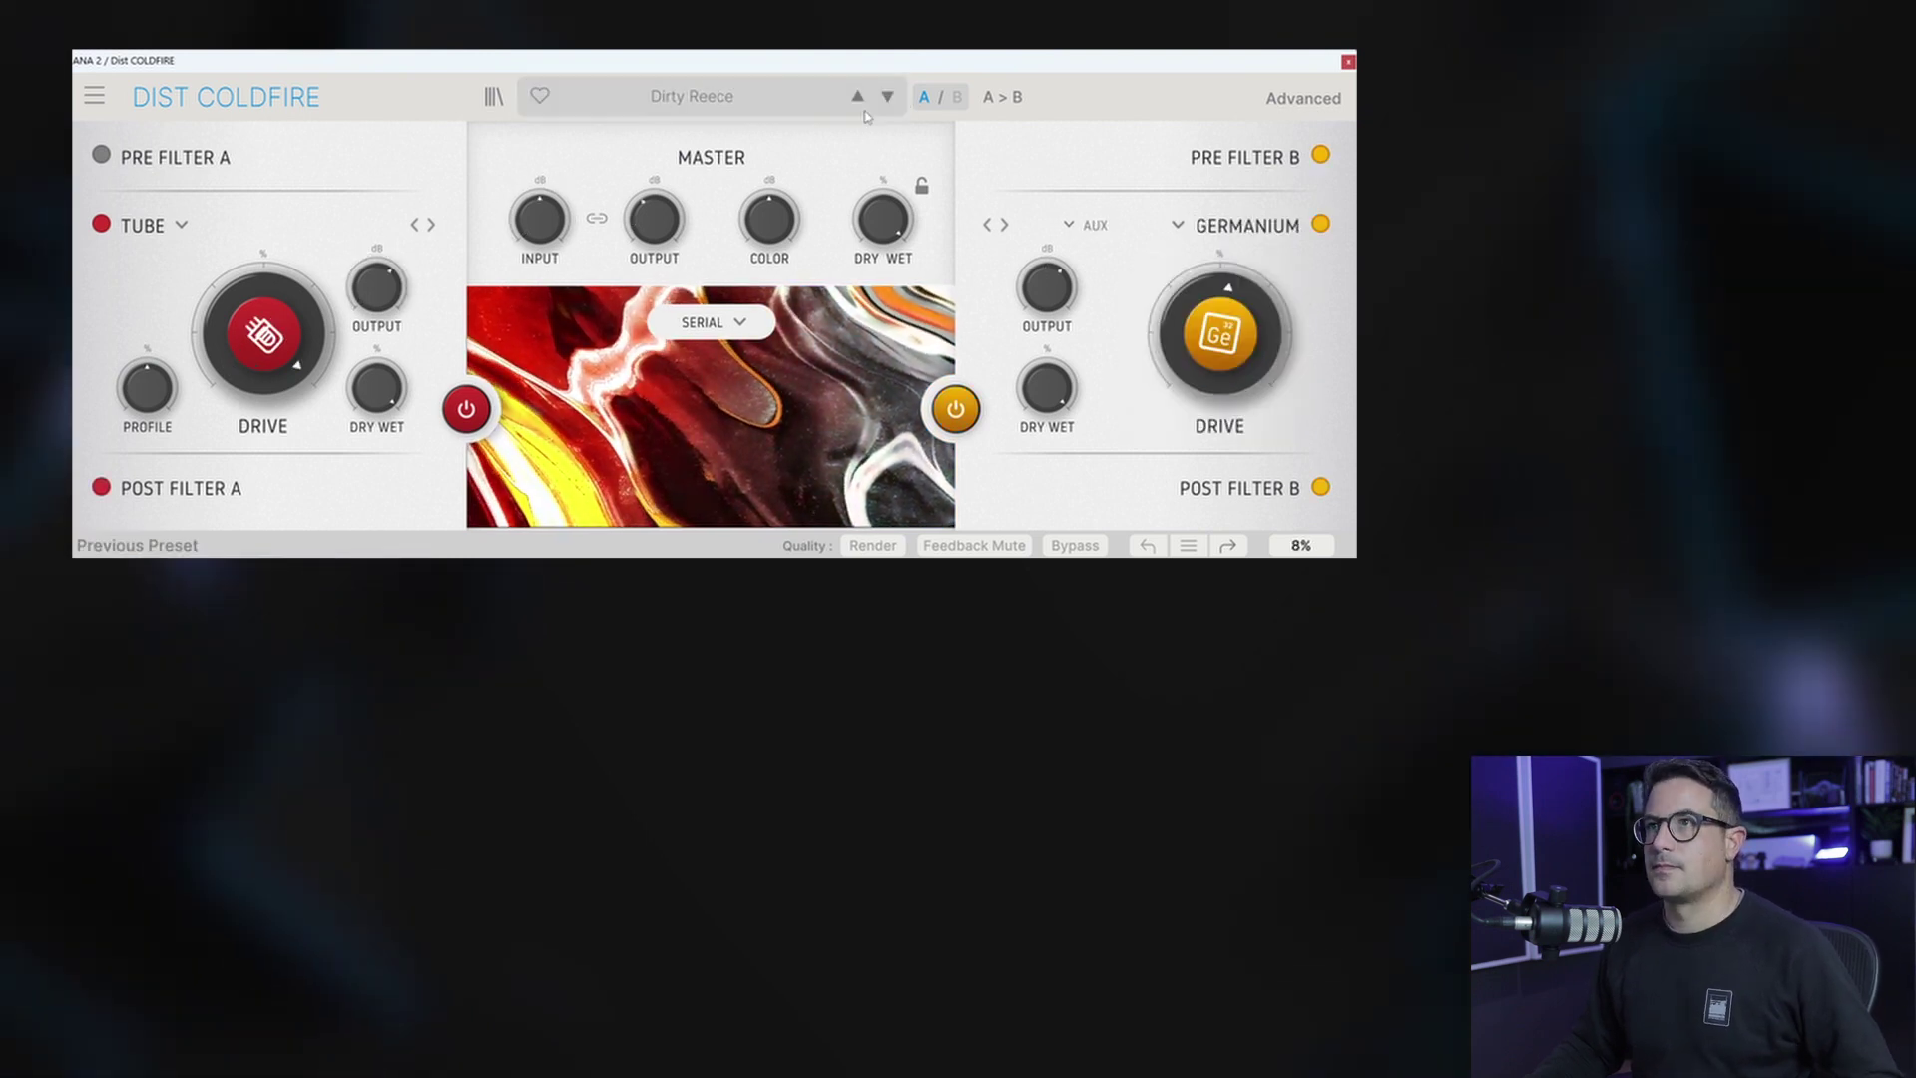
pyautogui.click(888, 98)
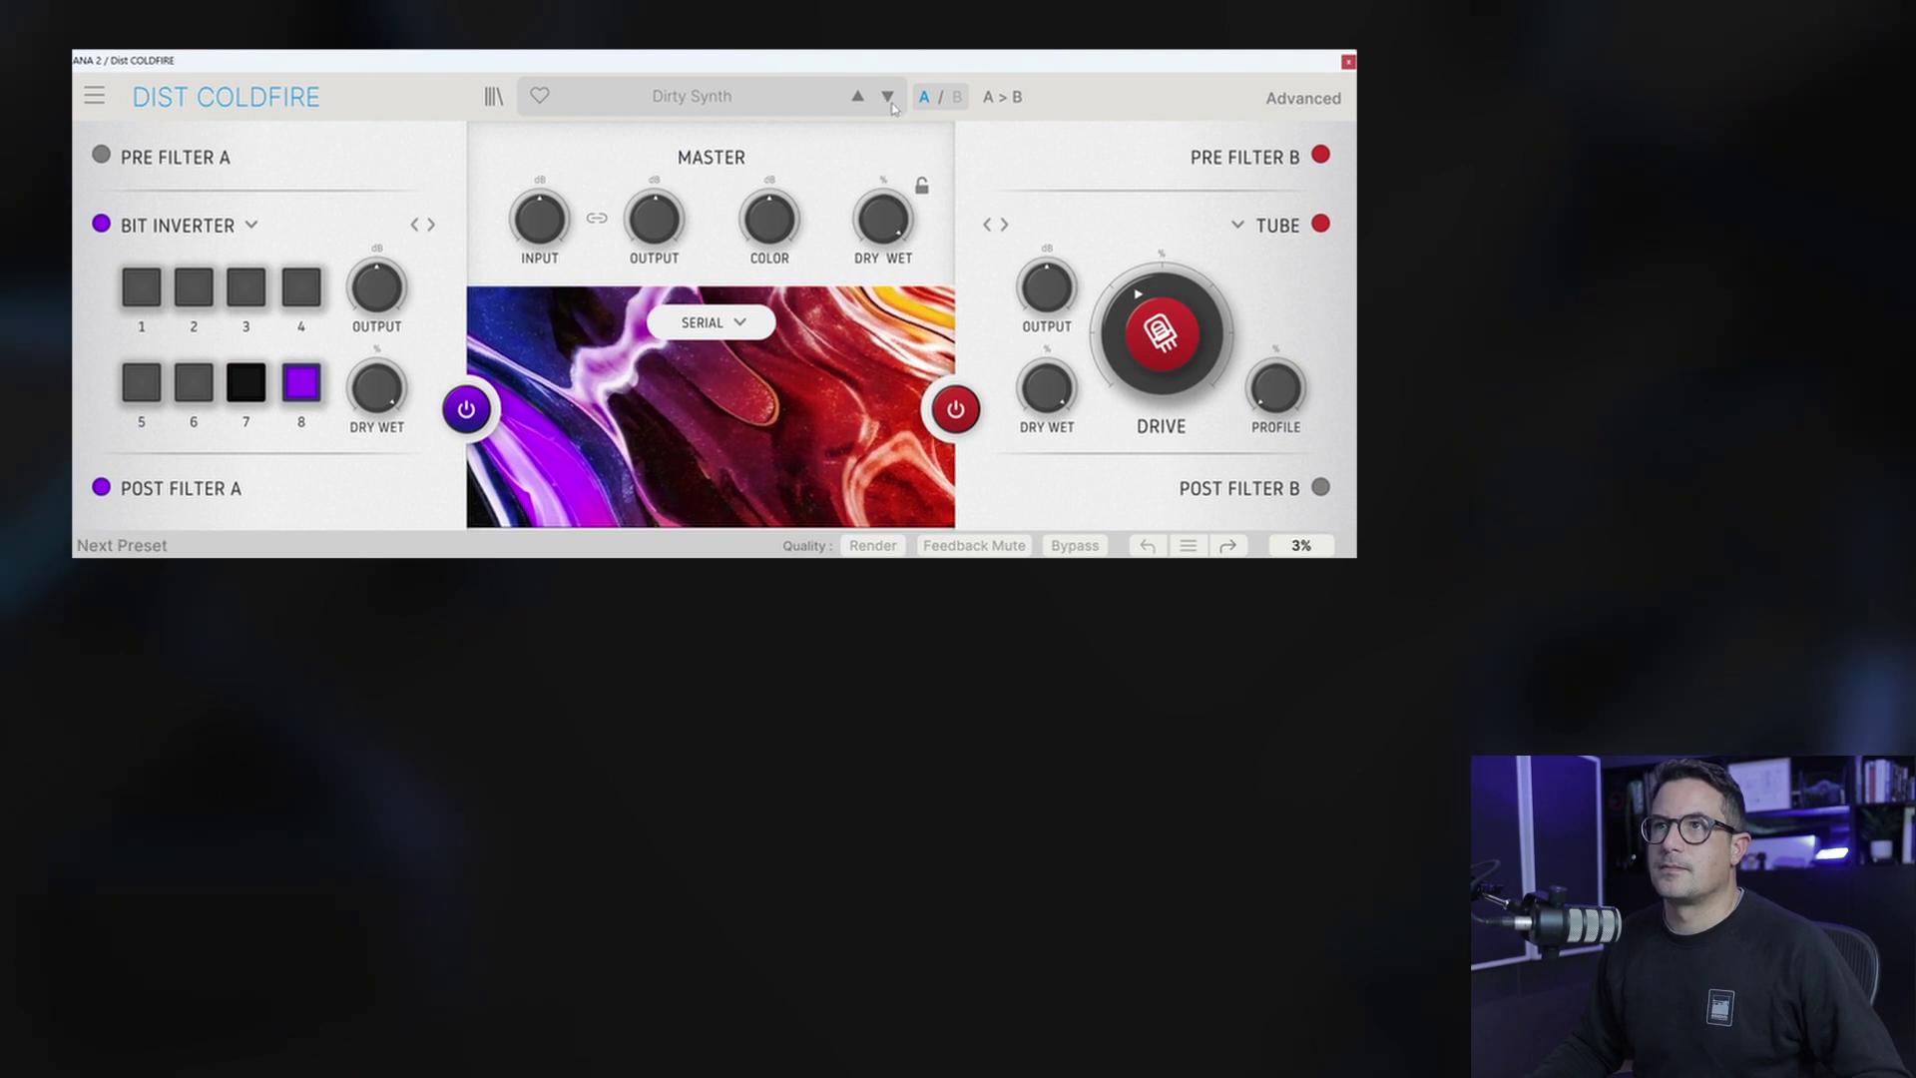
pyautogui.click(889, 99)
pyautogui.click(888, 100)
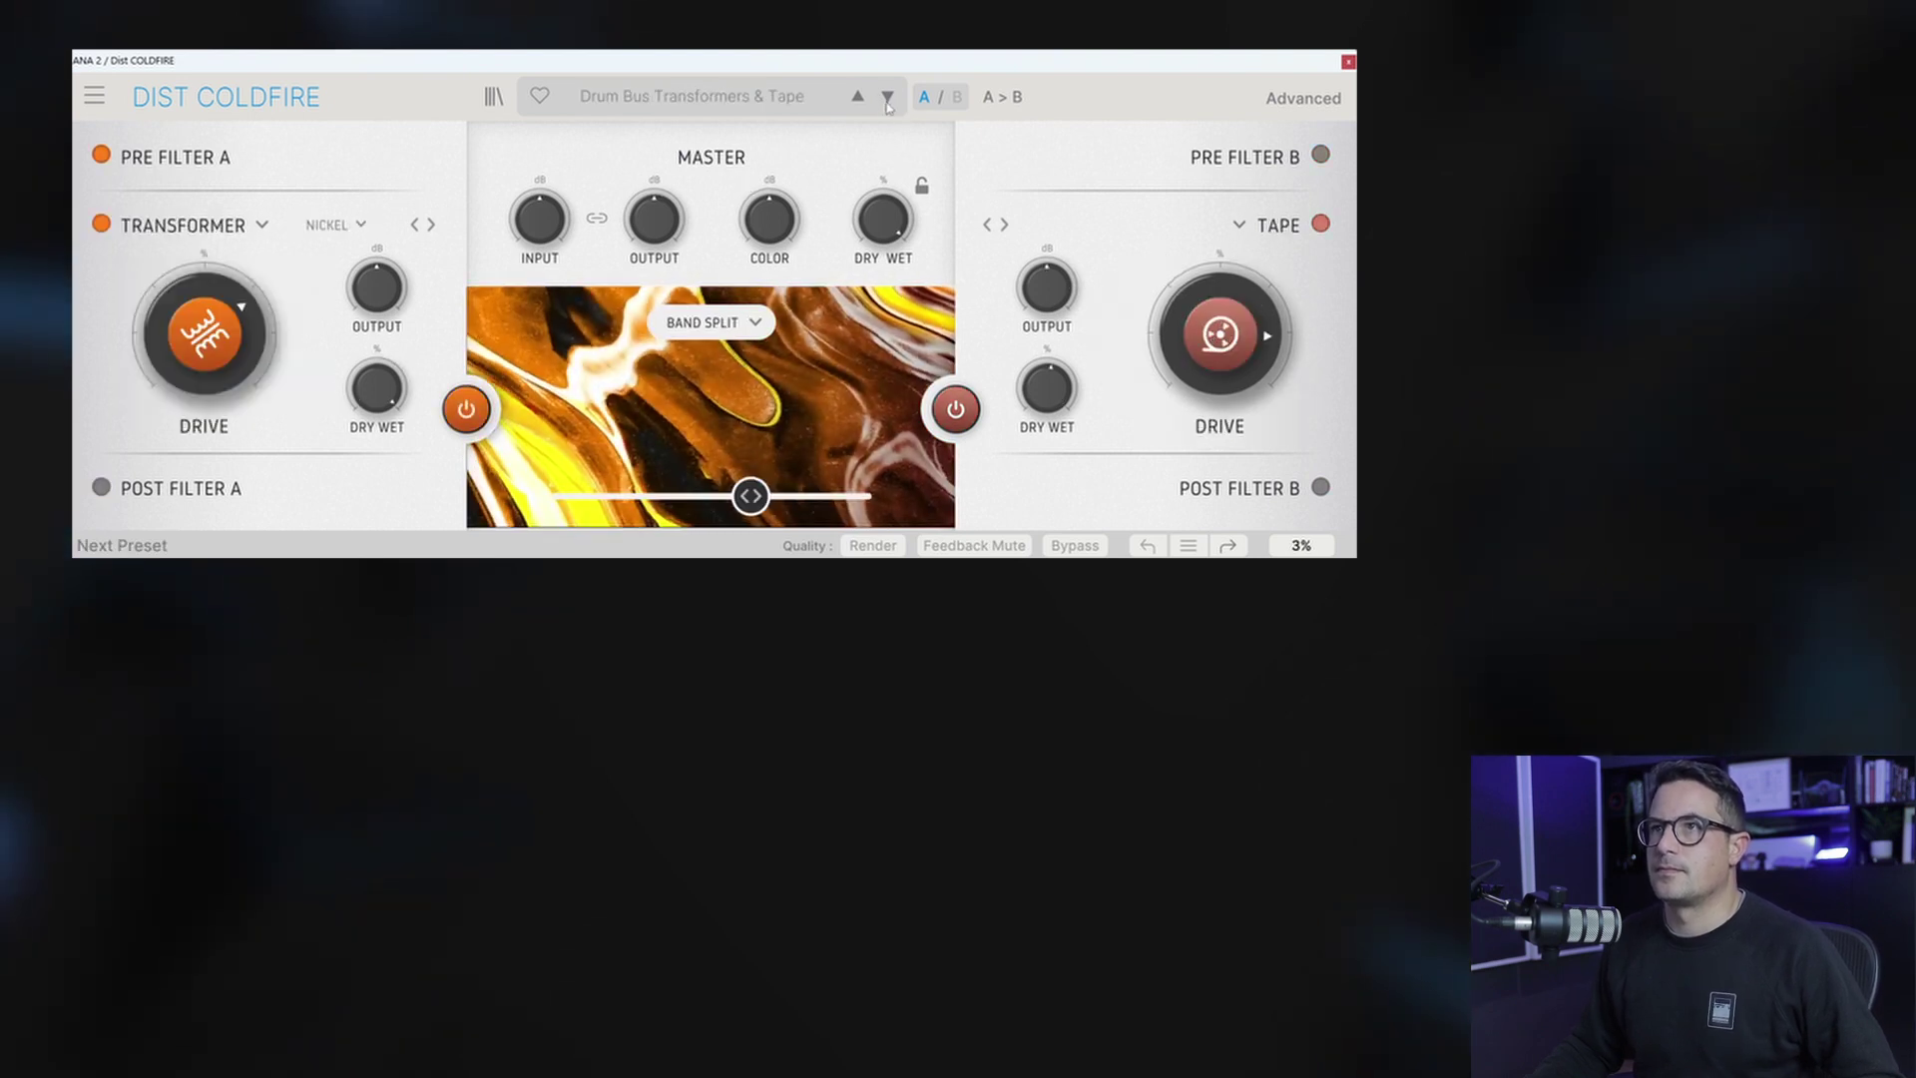
pyautogui.click(888, 99)
pyautogui.click(890, 99)
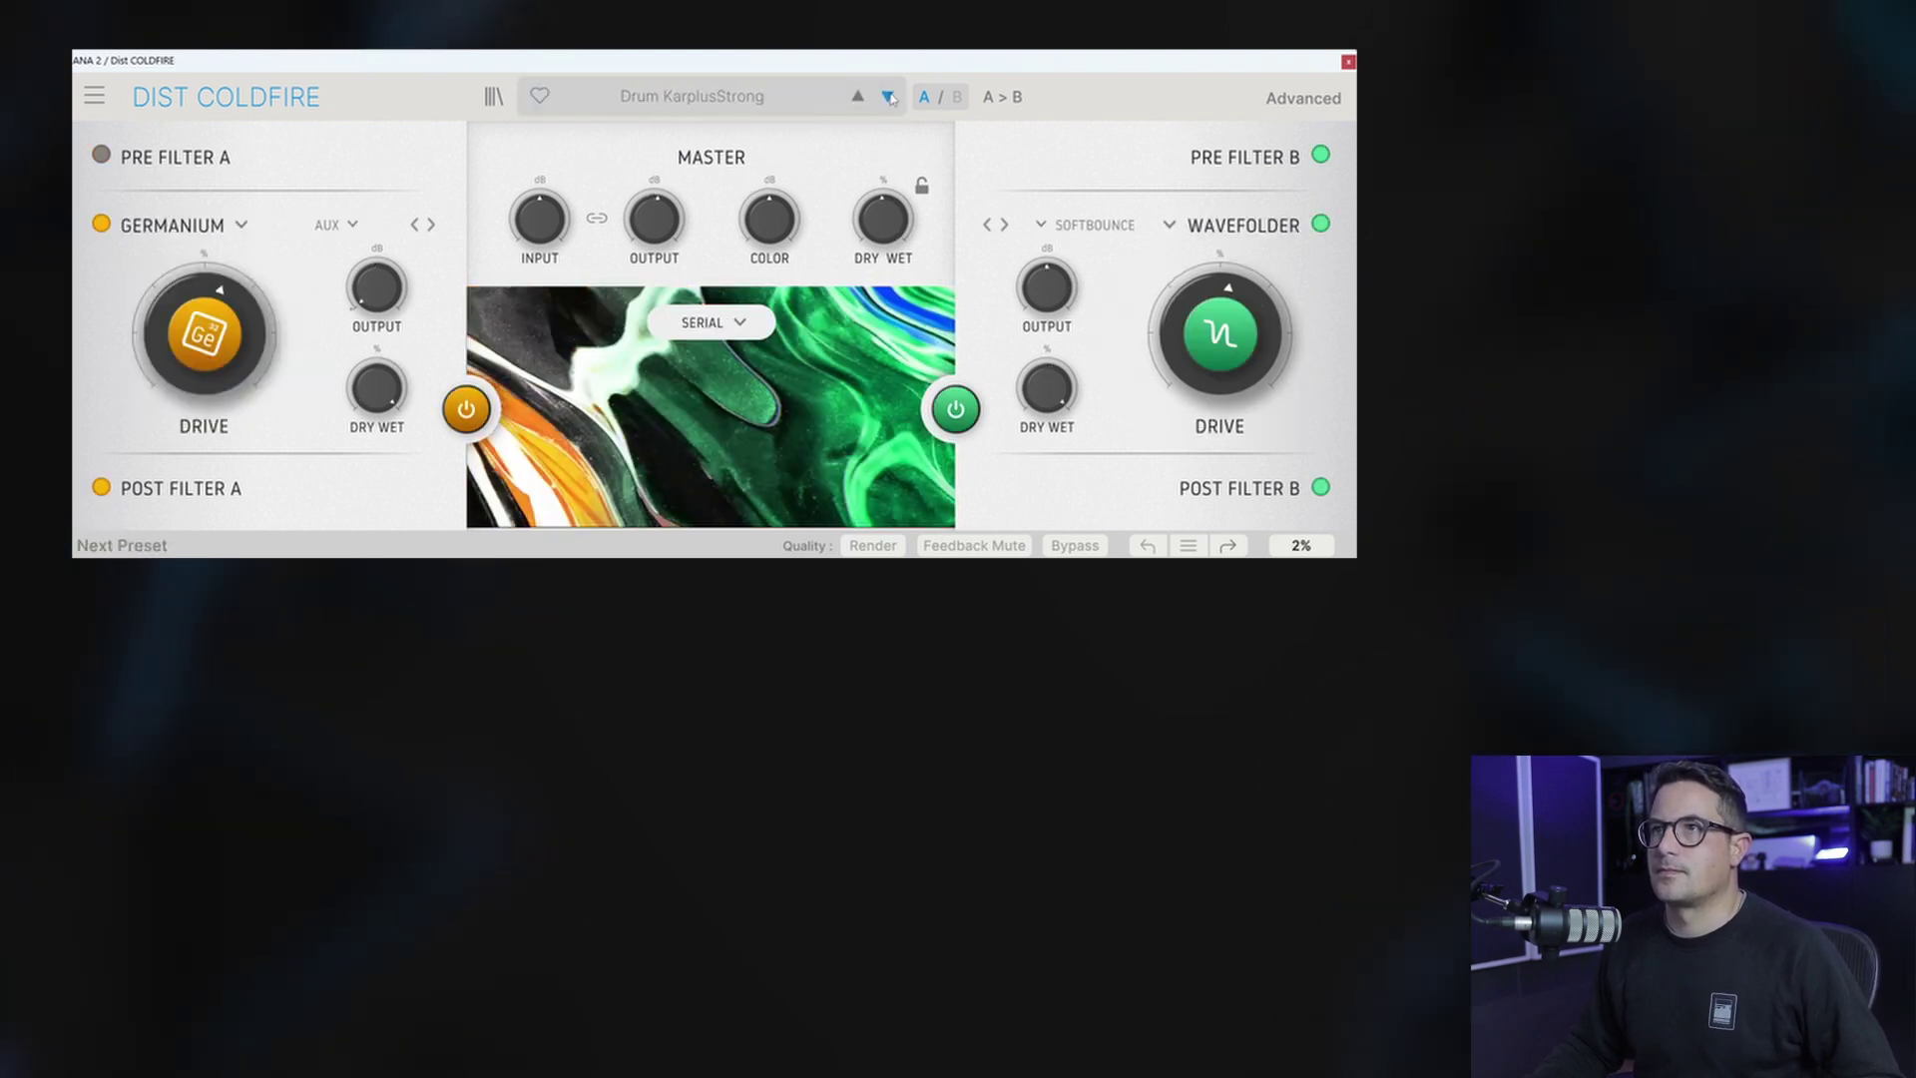
# Step: Load the Acid Saw preset from the Filter category and step through the following presets up to Motionizer
pyautogui.click(694, 100)
pyautogui.moveTo(693, 247)
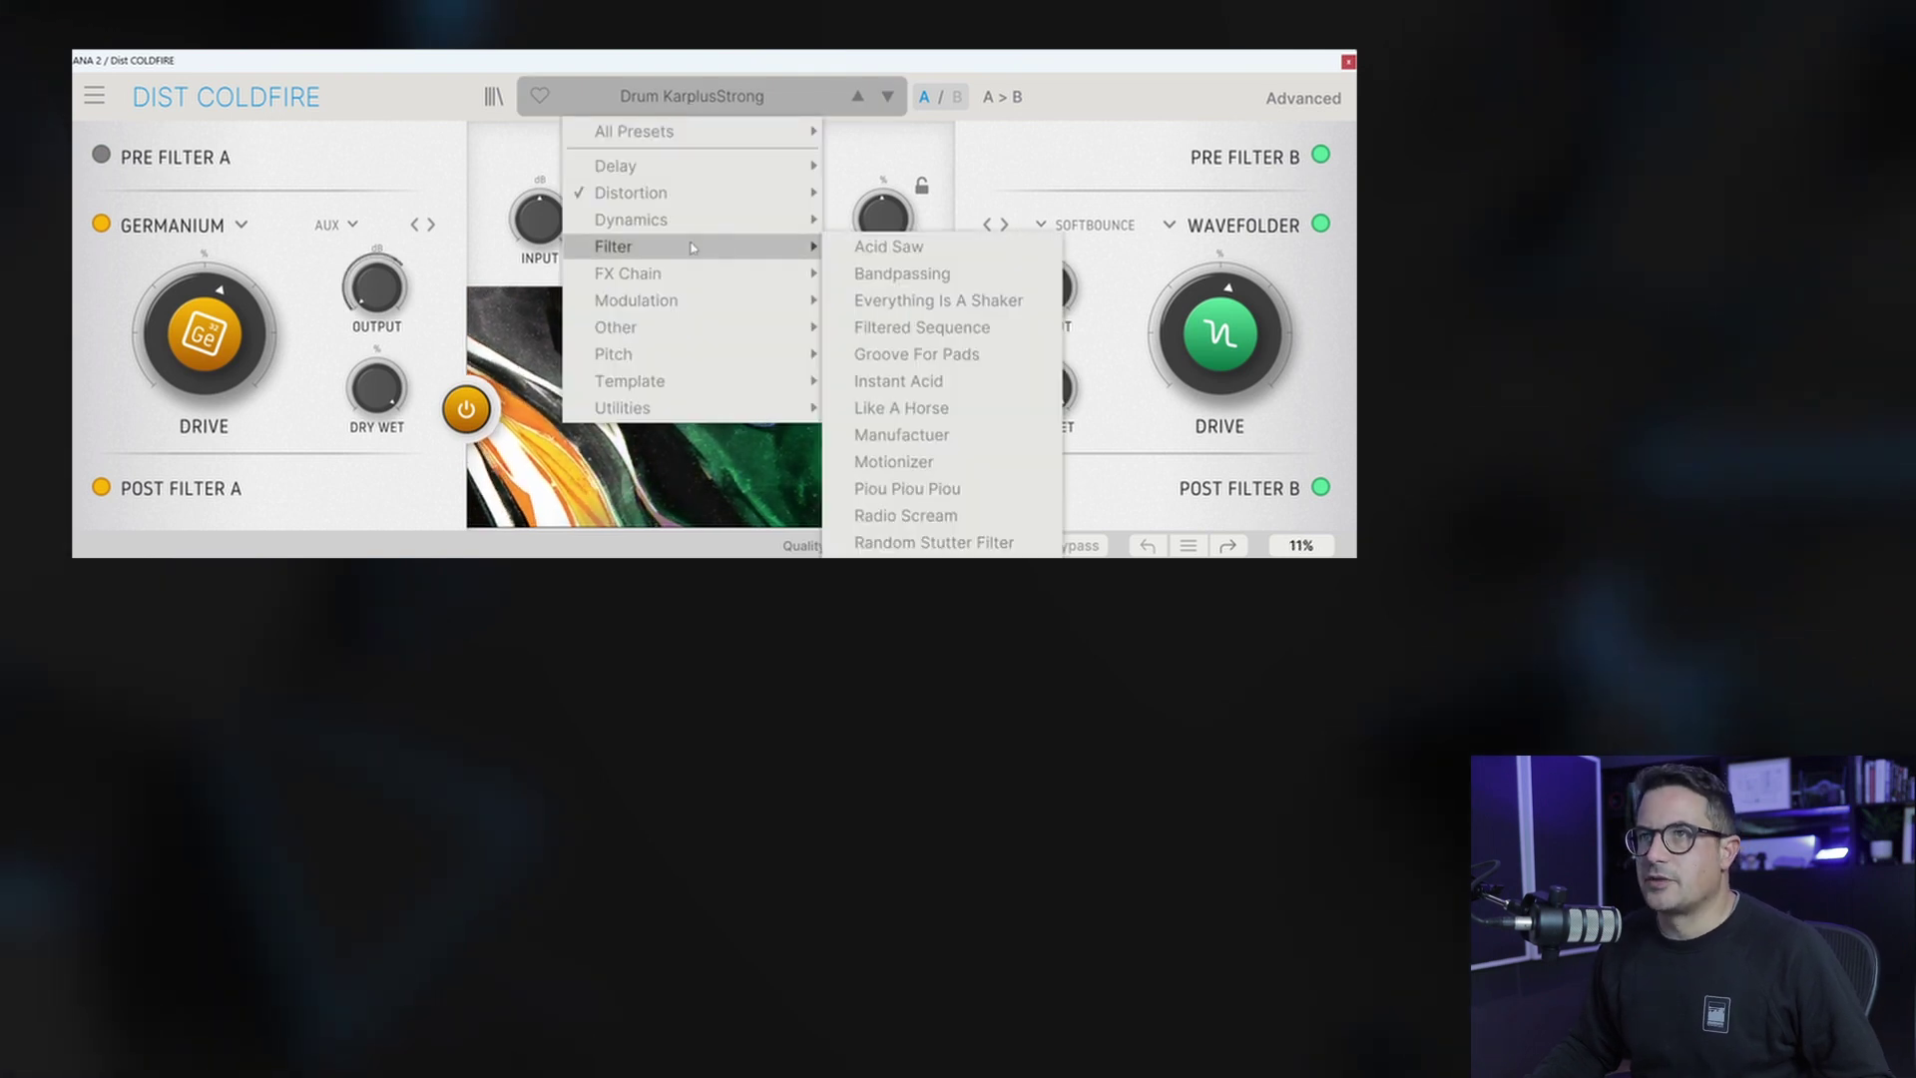
pyautogui.click(891, 249)
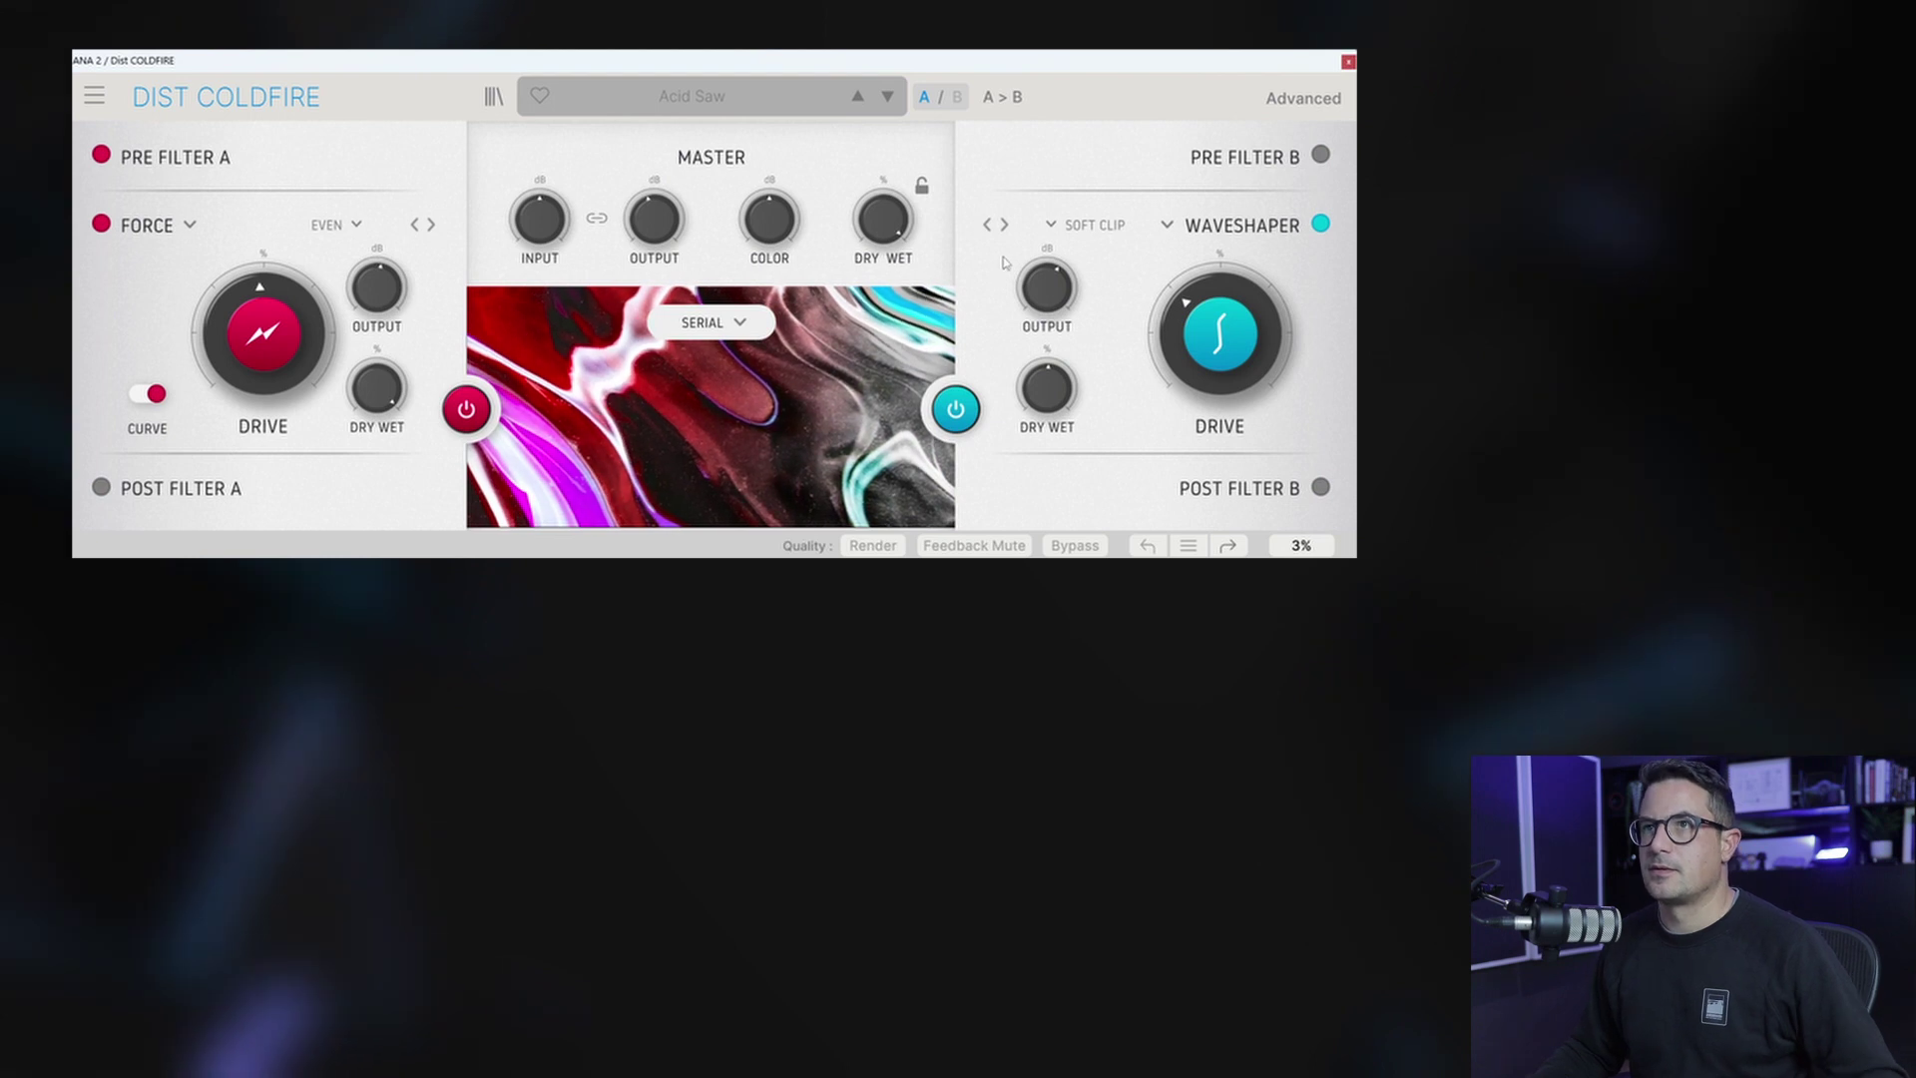
pyautogui.click(887, 97)
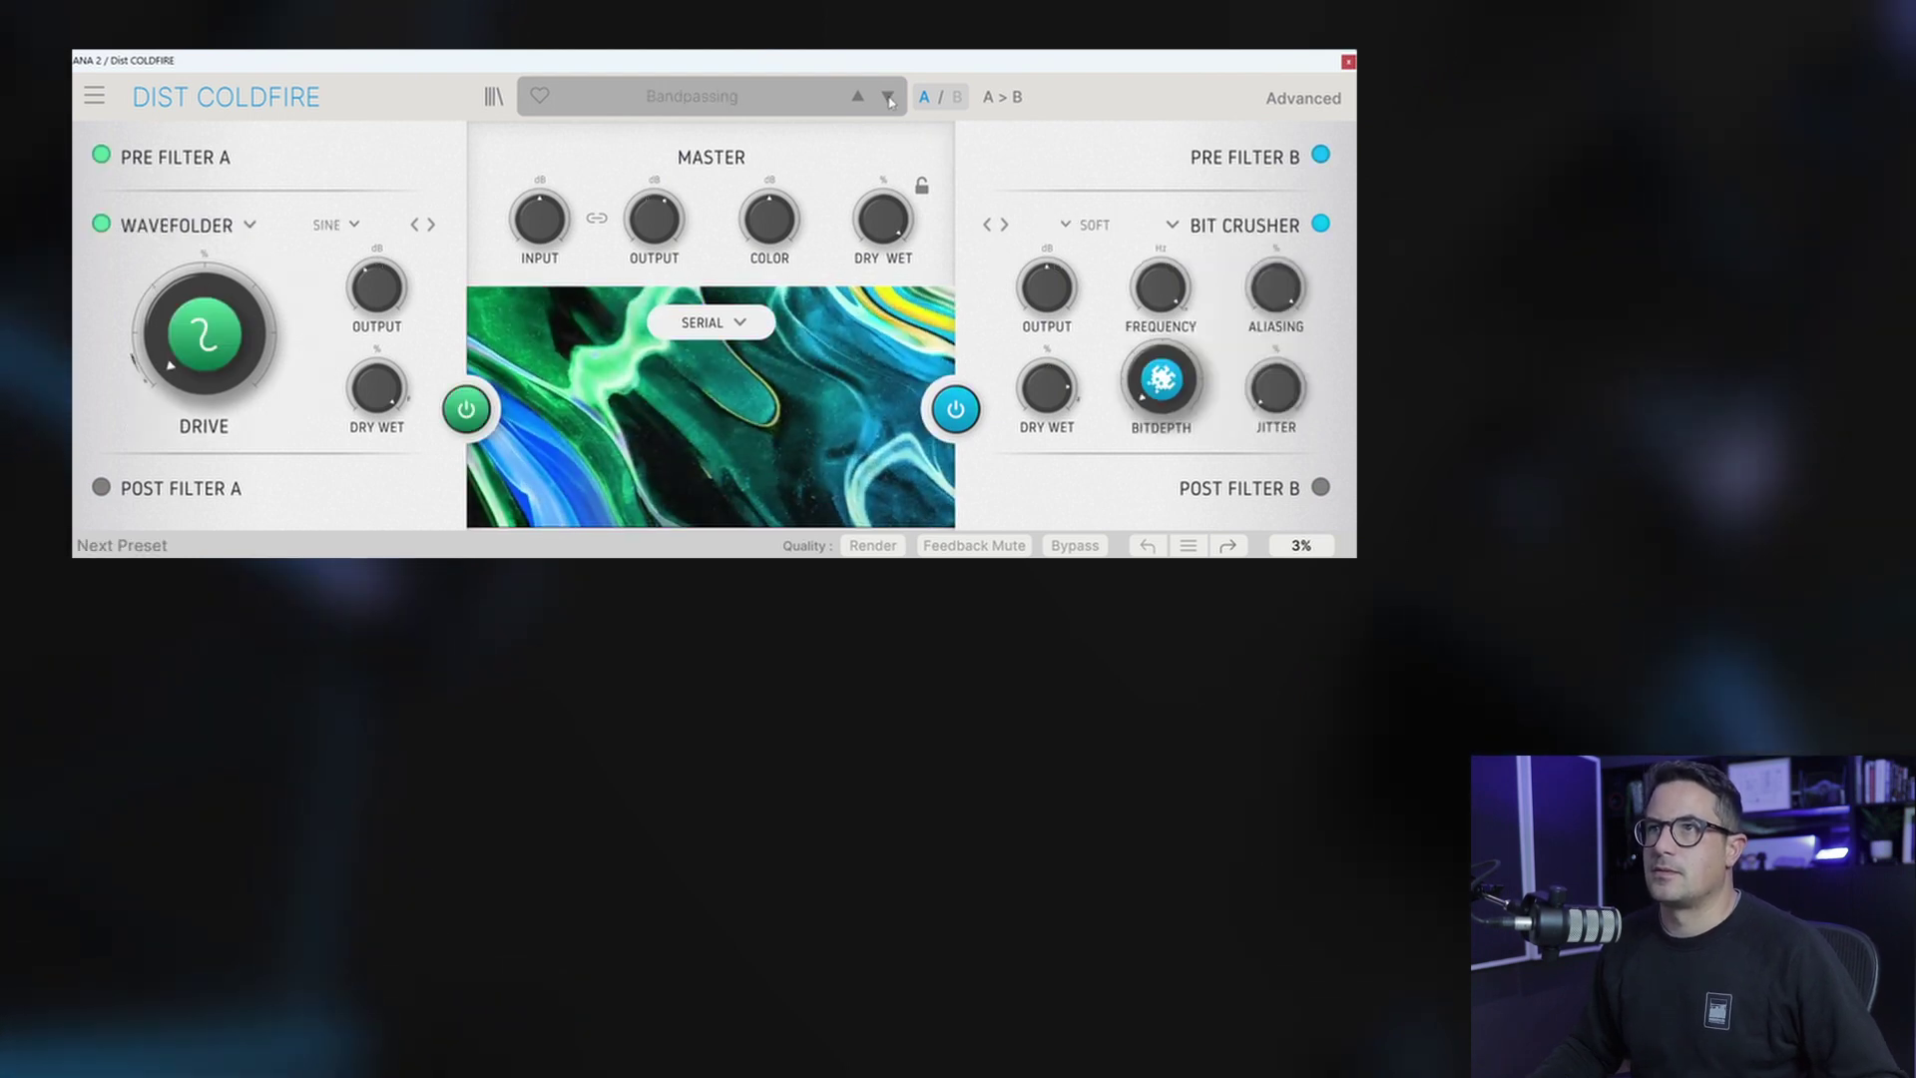
pyautogui.click(887, 97)
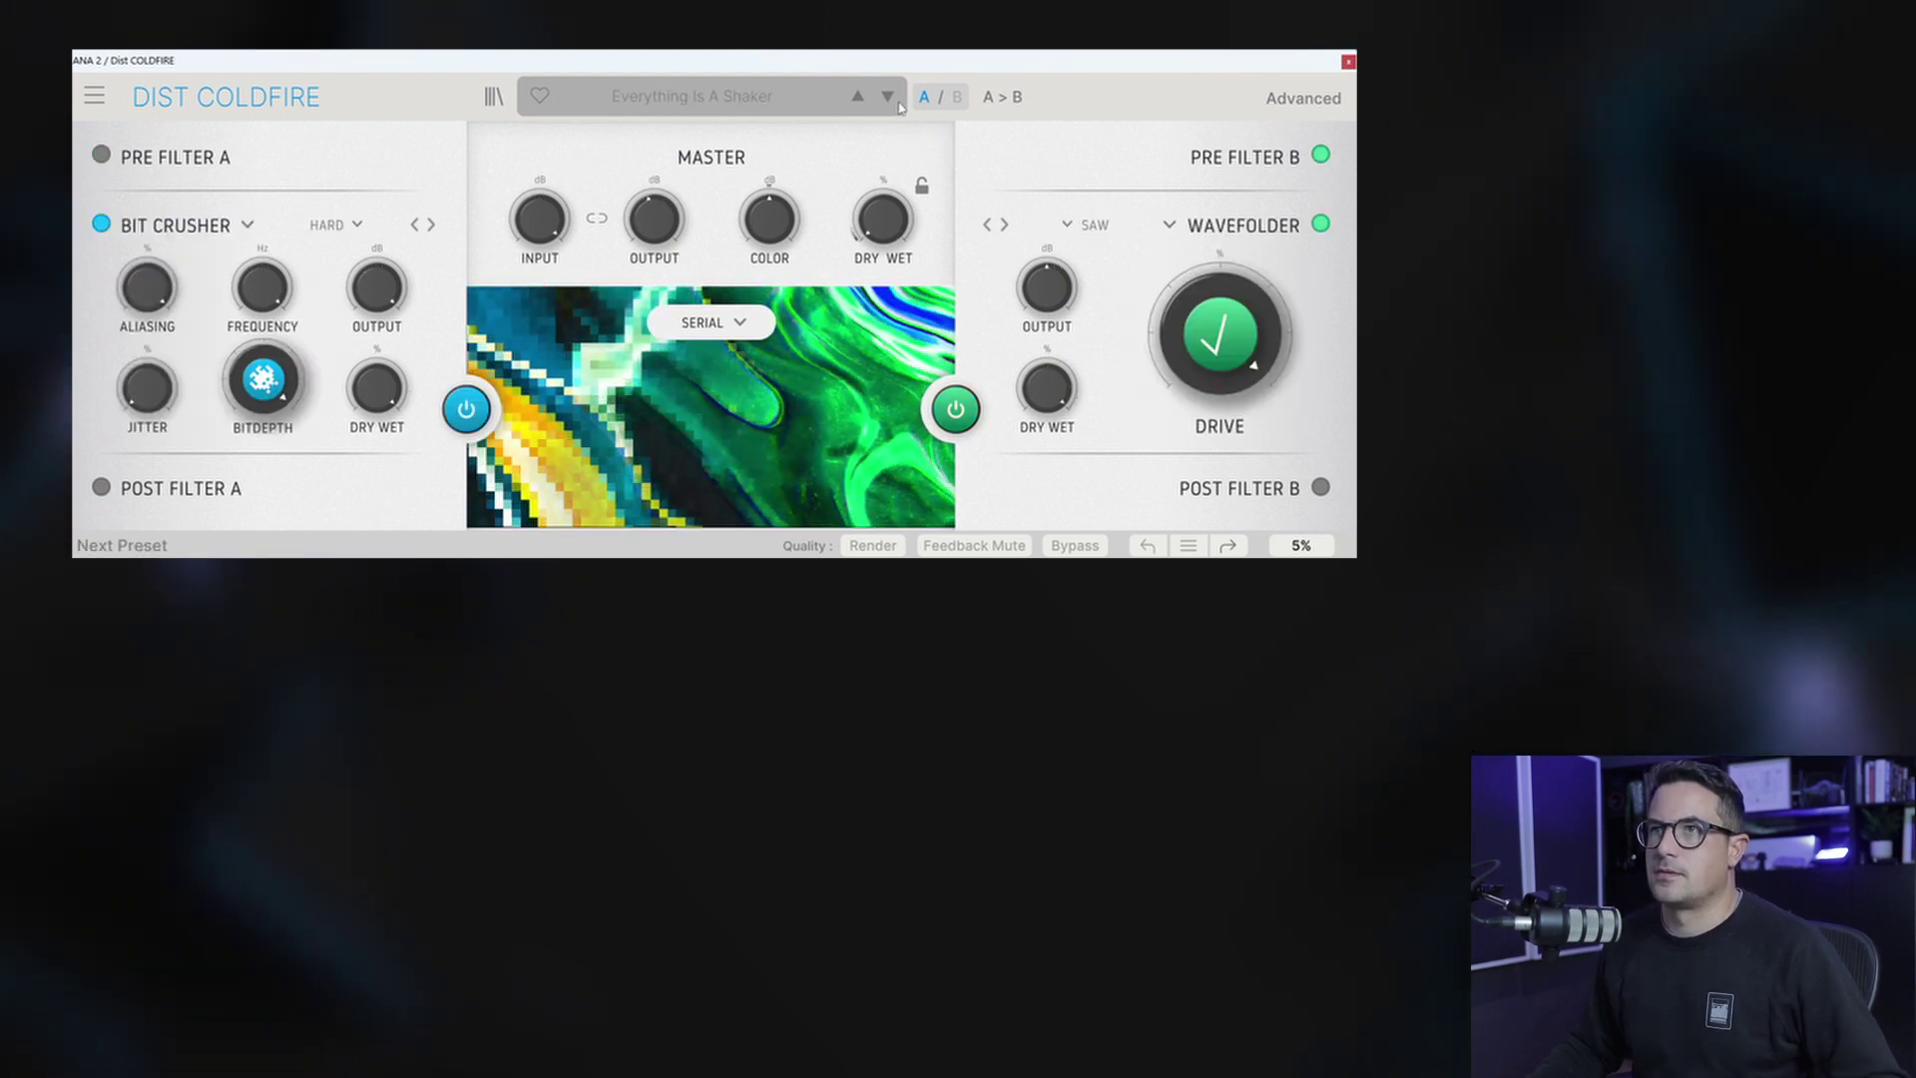
pyautogui.click(887, 97)
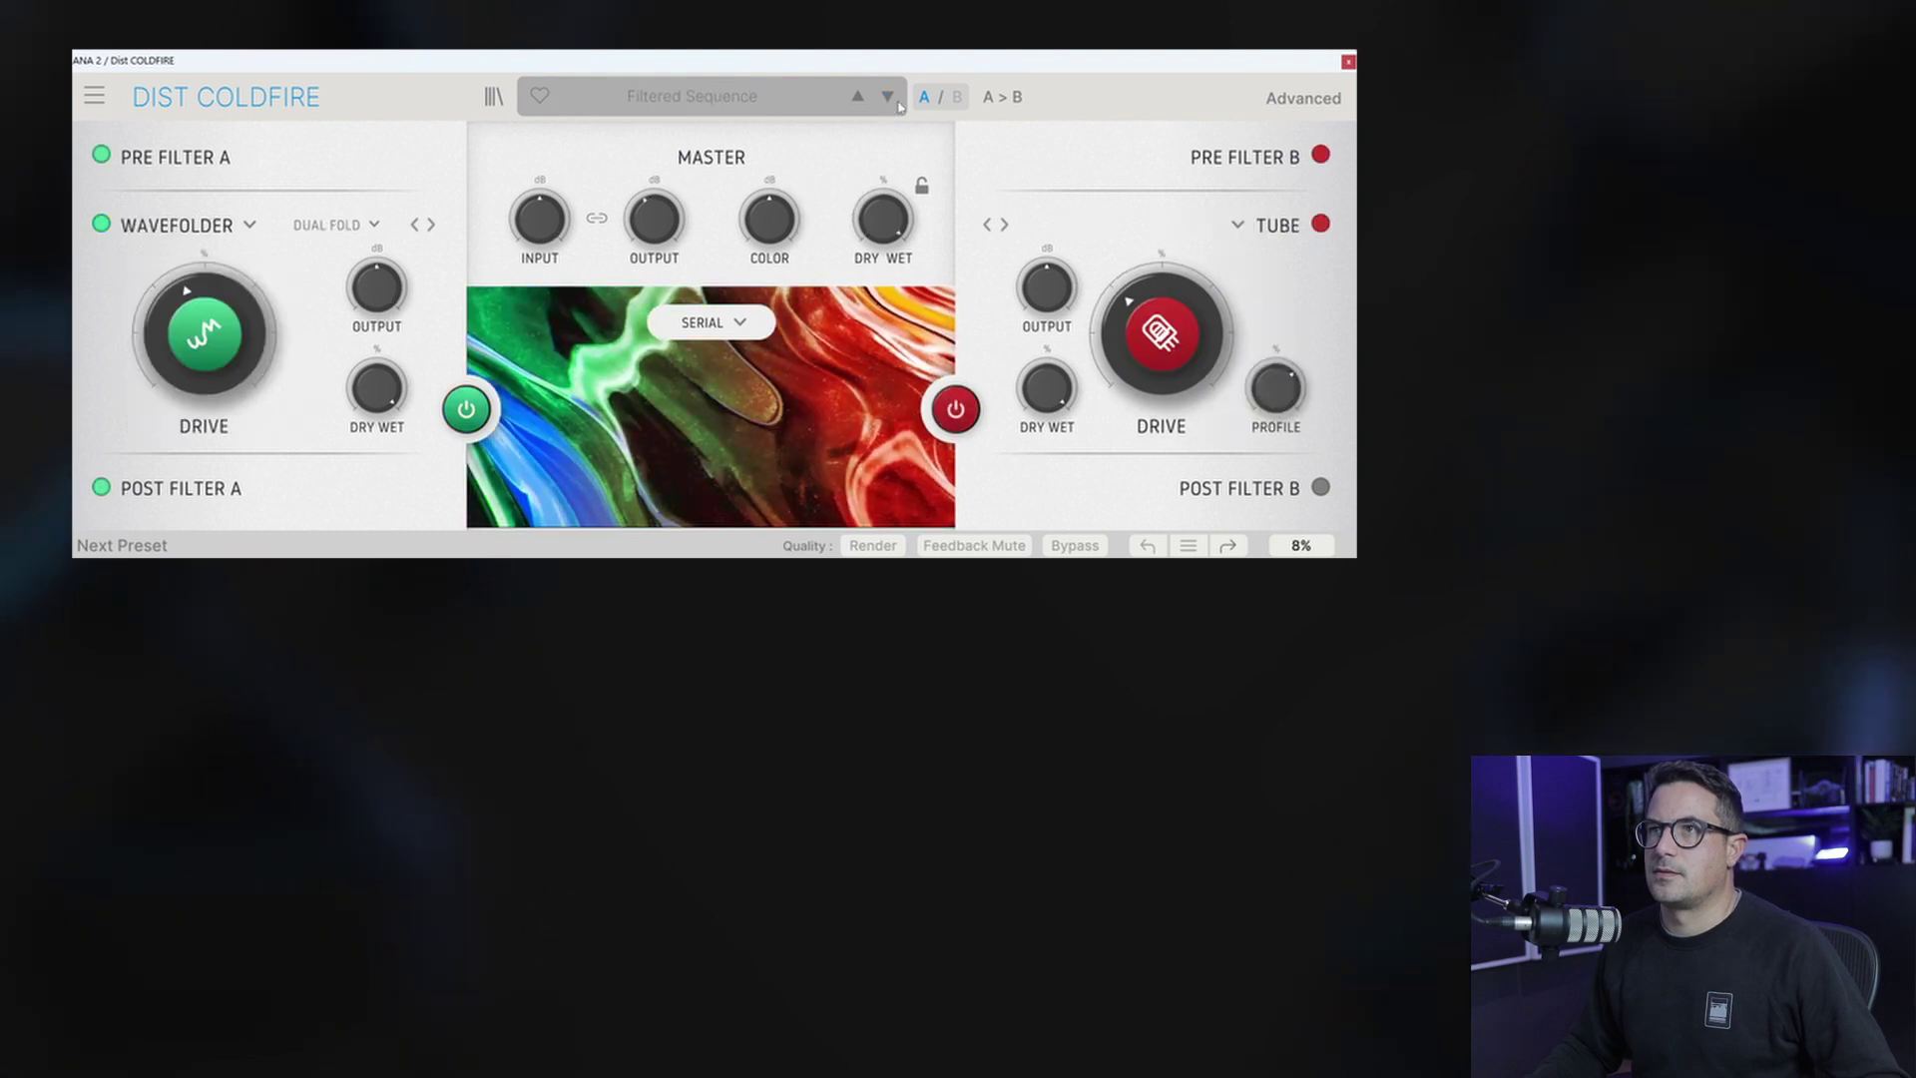
pyautogui.click(887, 97)
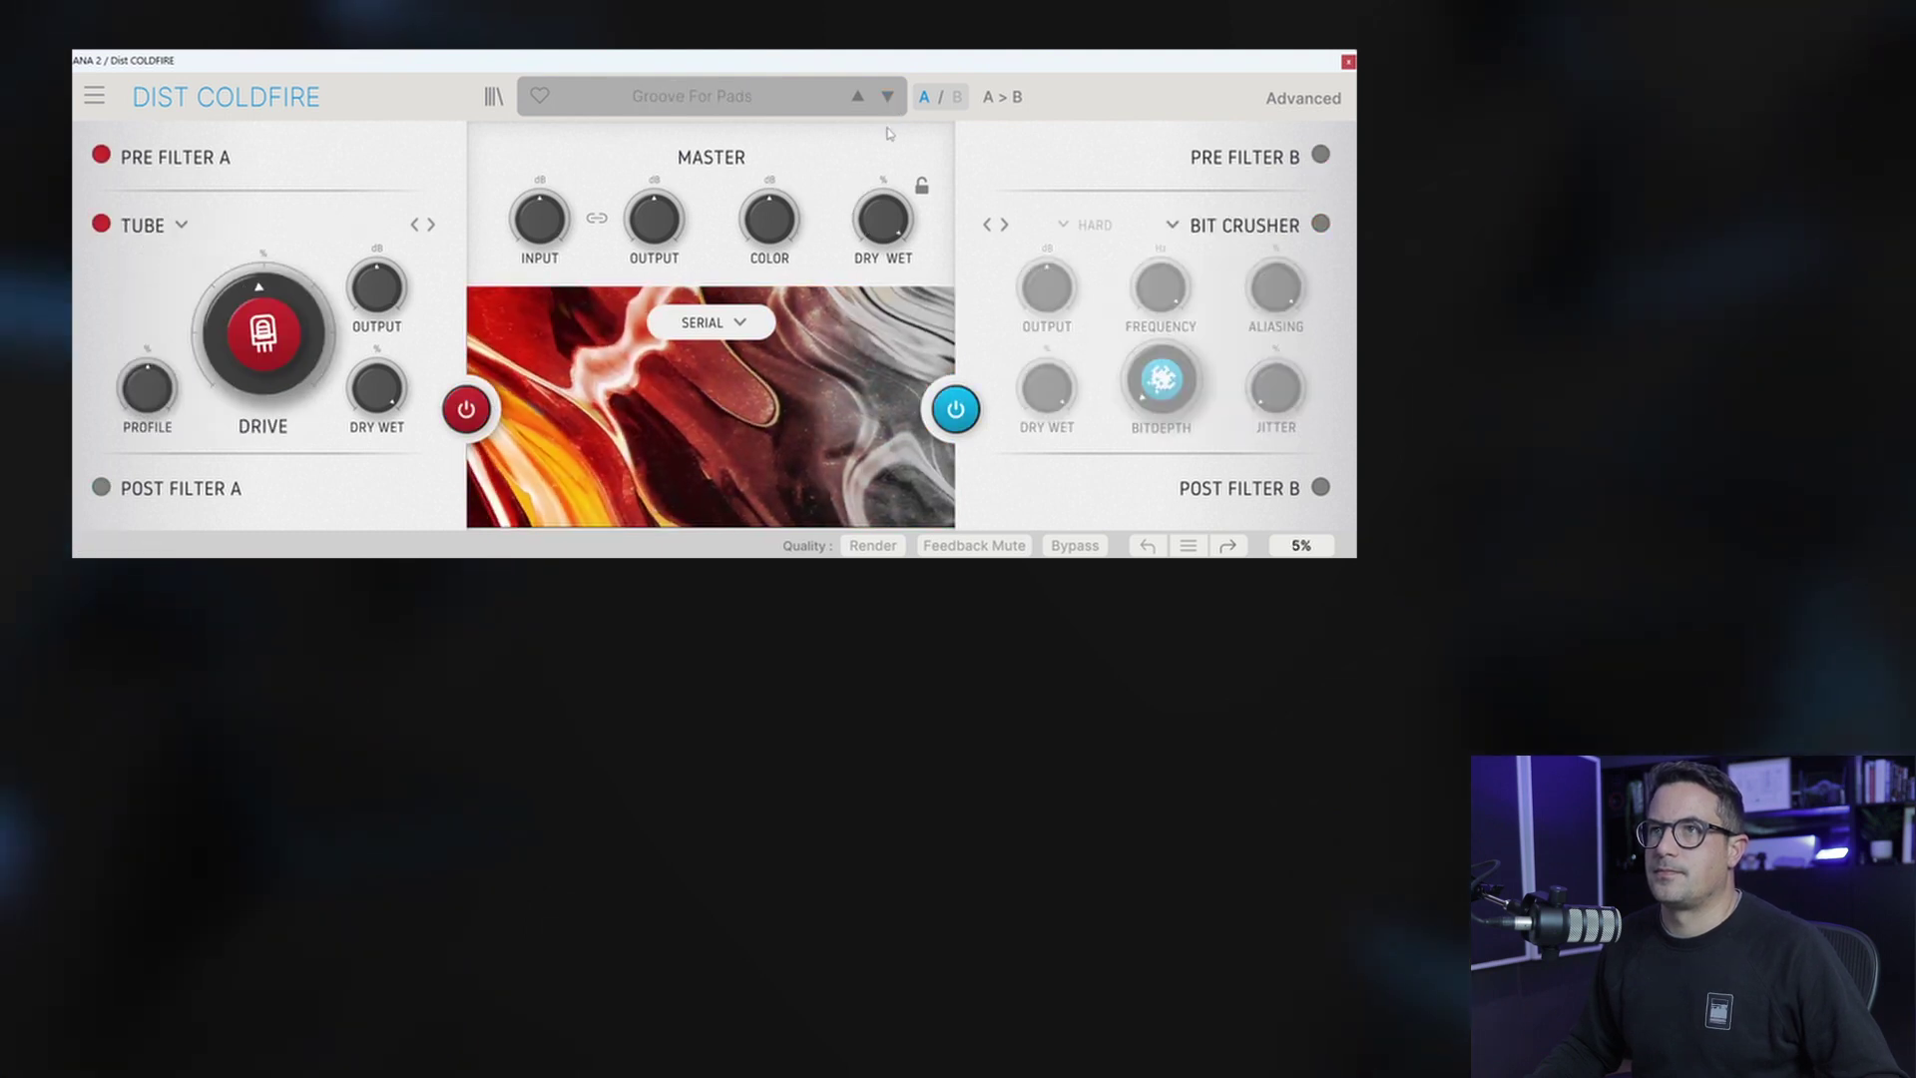
pyautogui.click(887, 97)
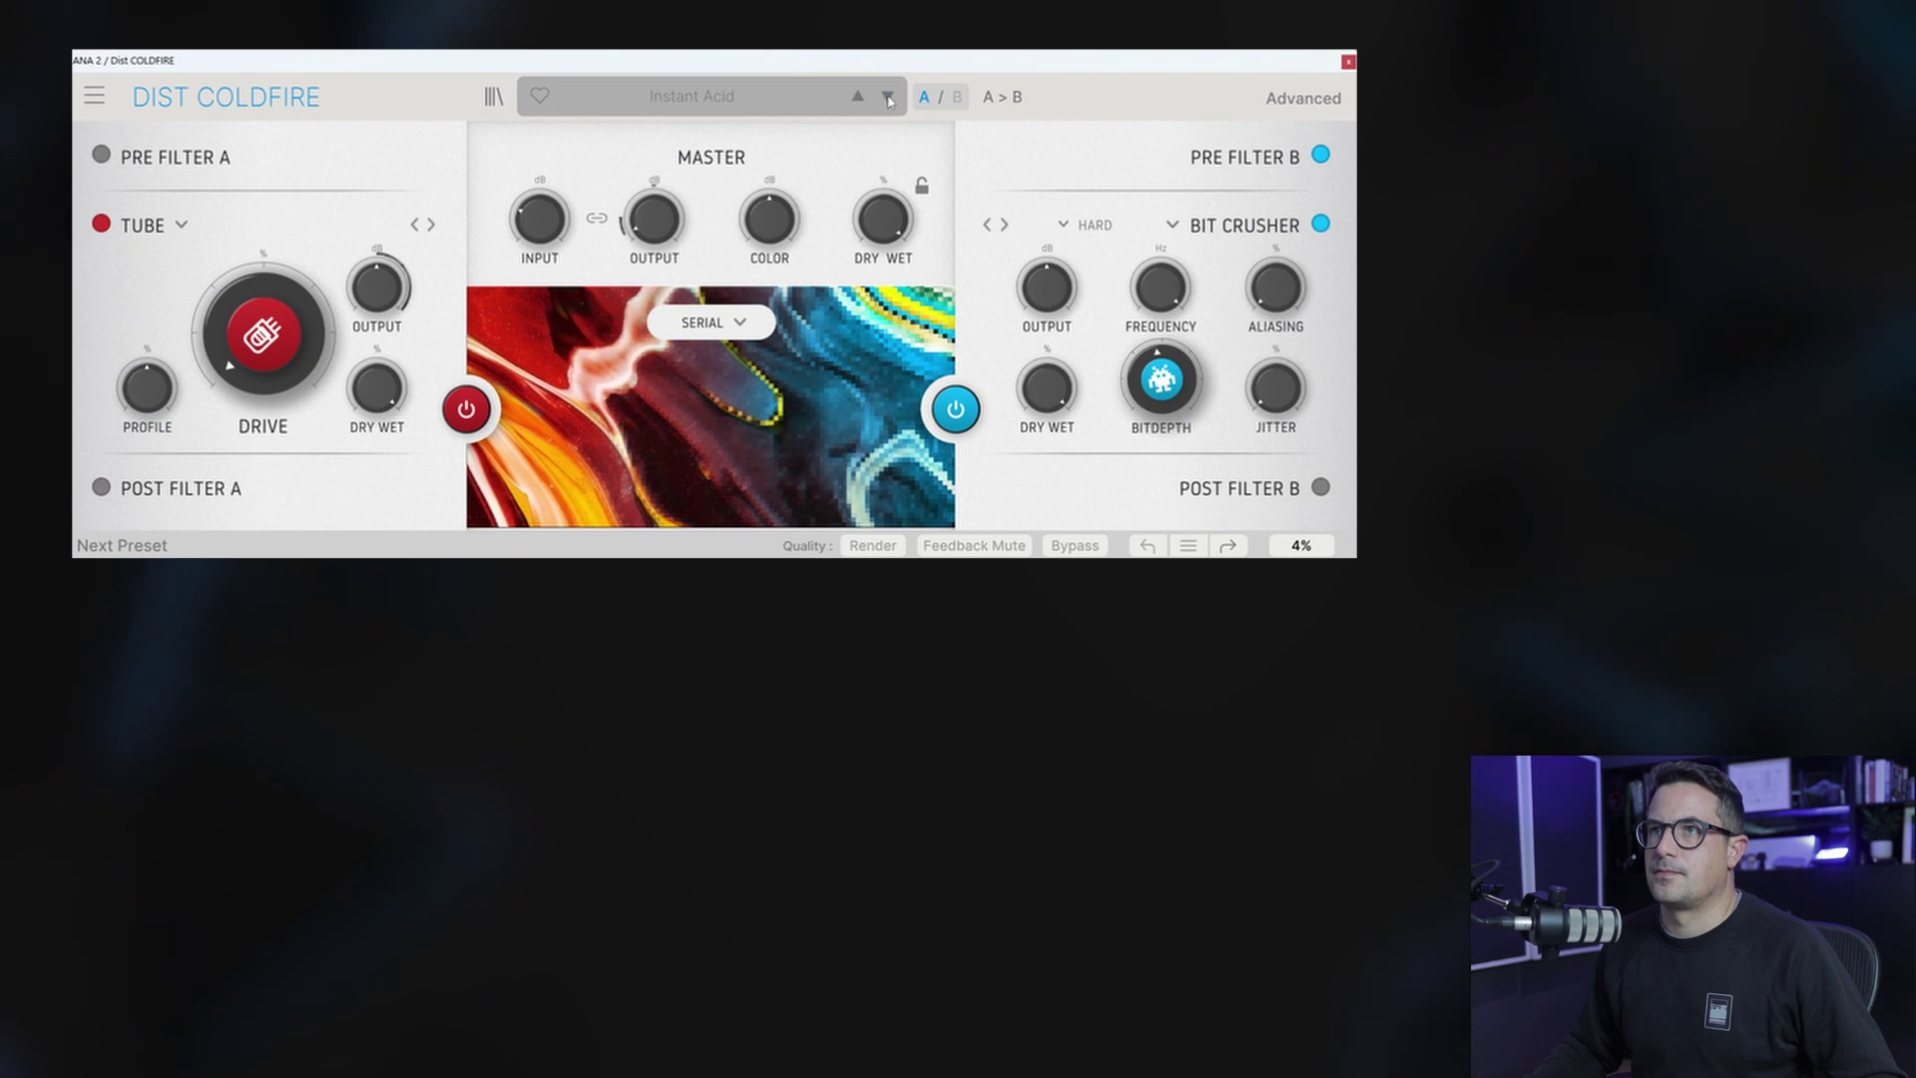
pyautogui.click(888, 96)
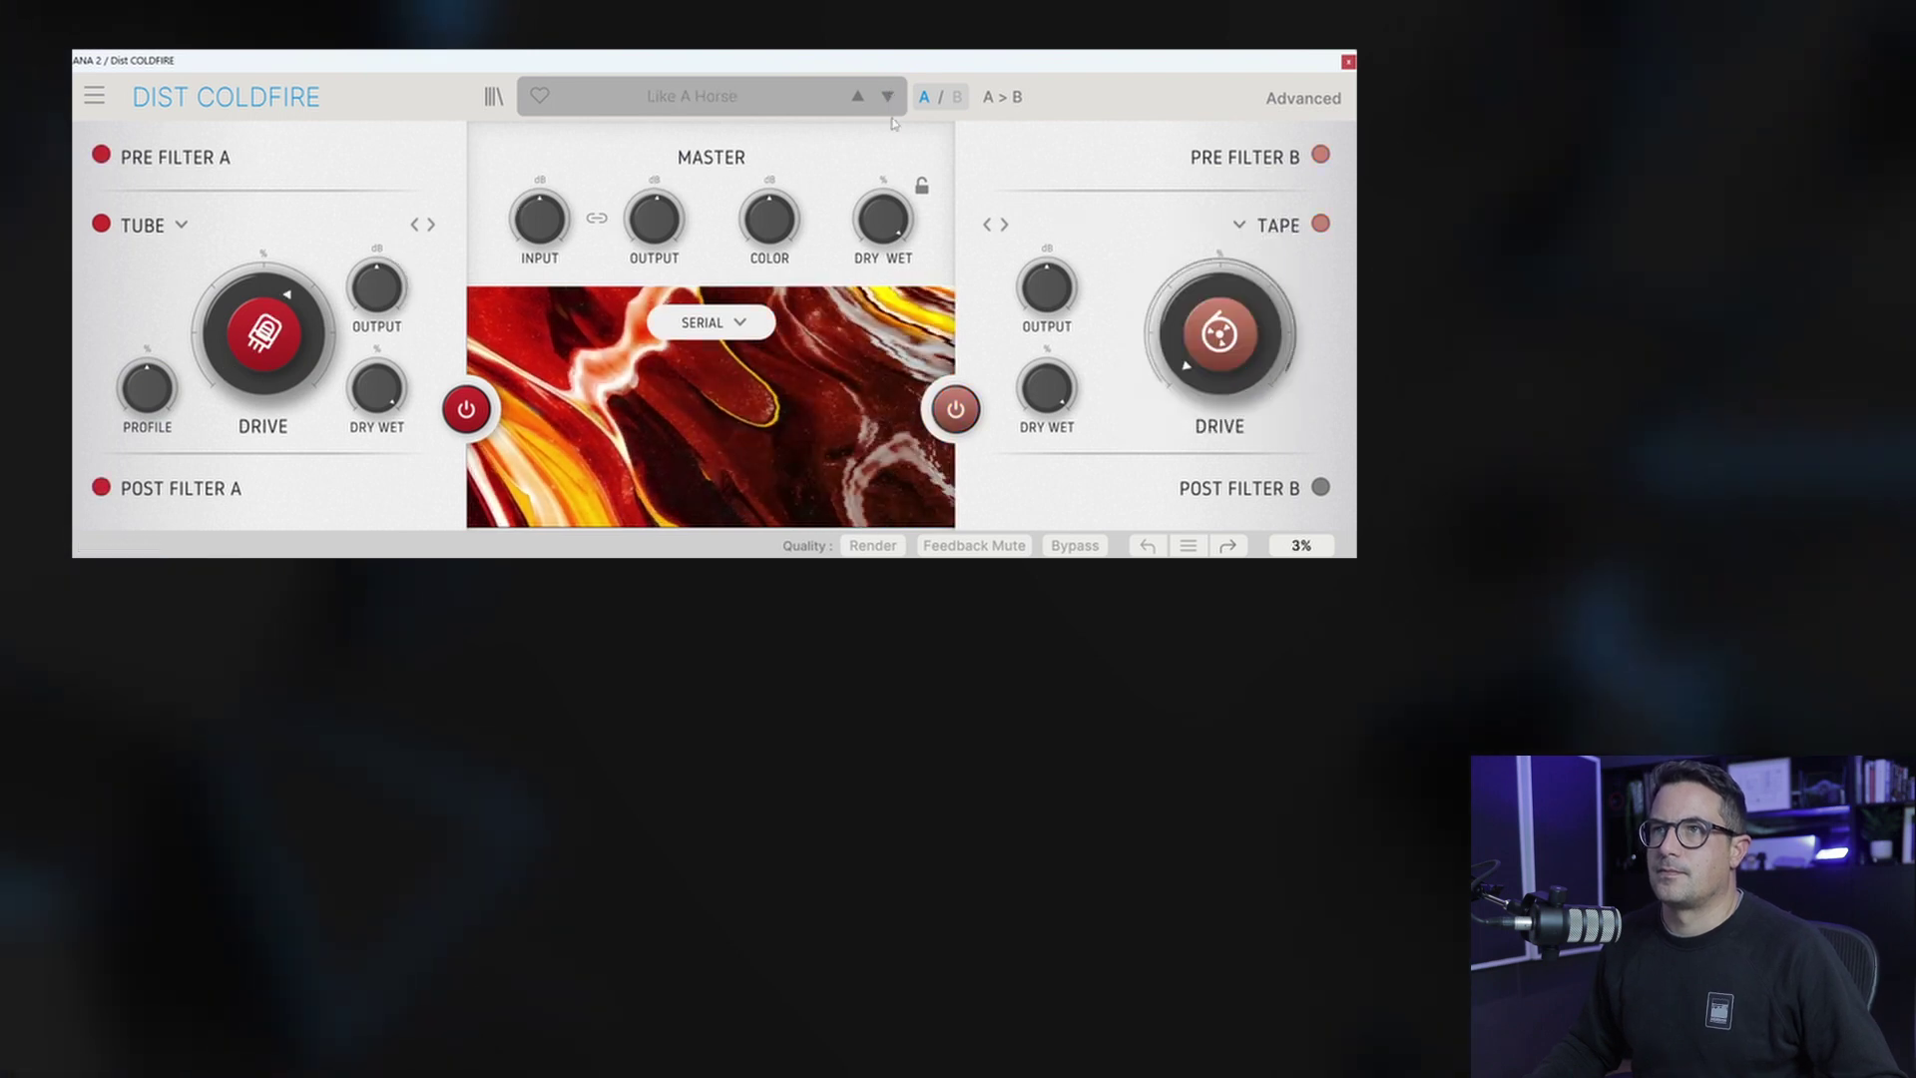
pyautogui.click(888, 97)
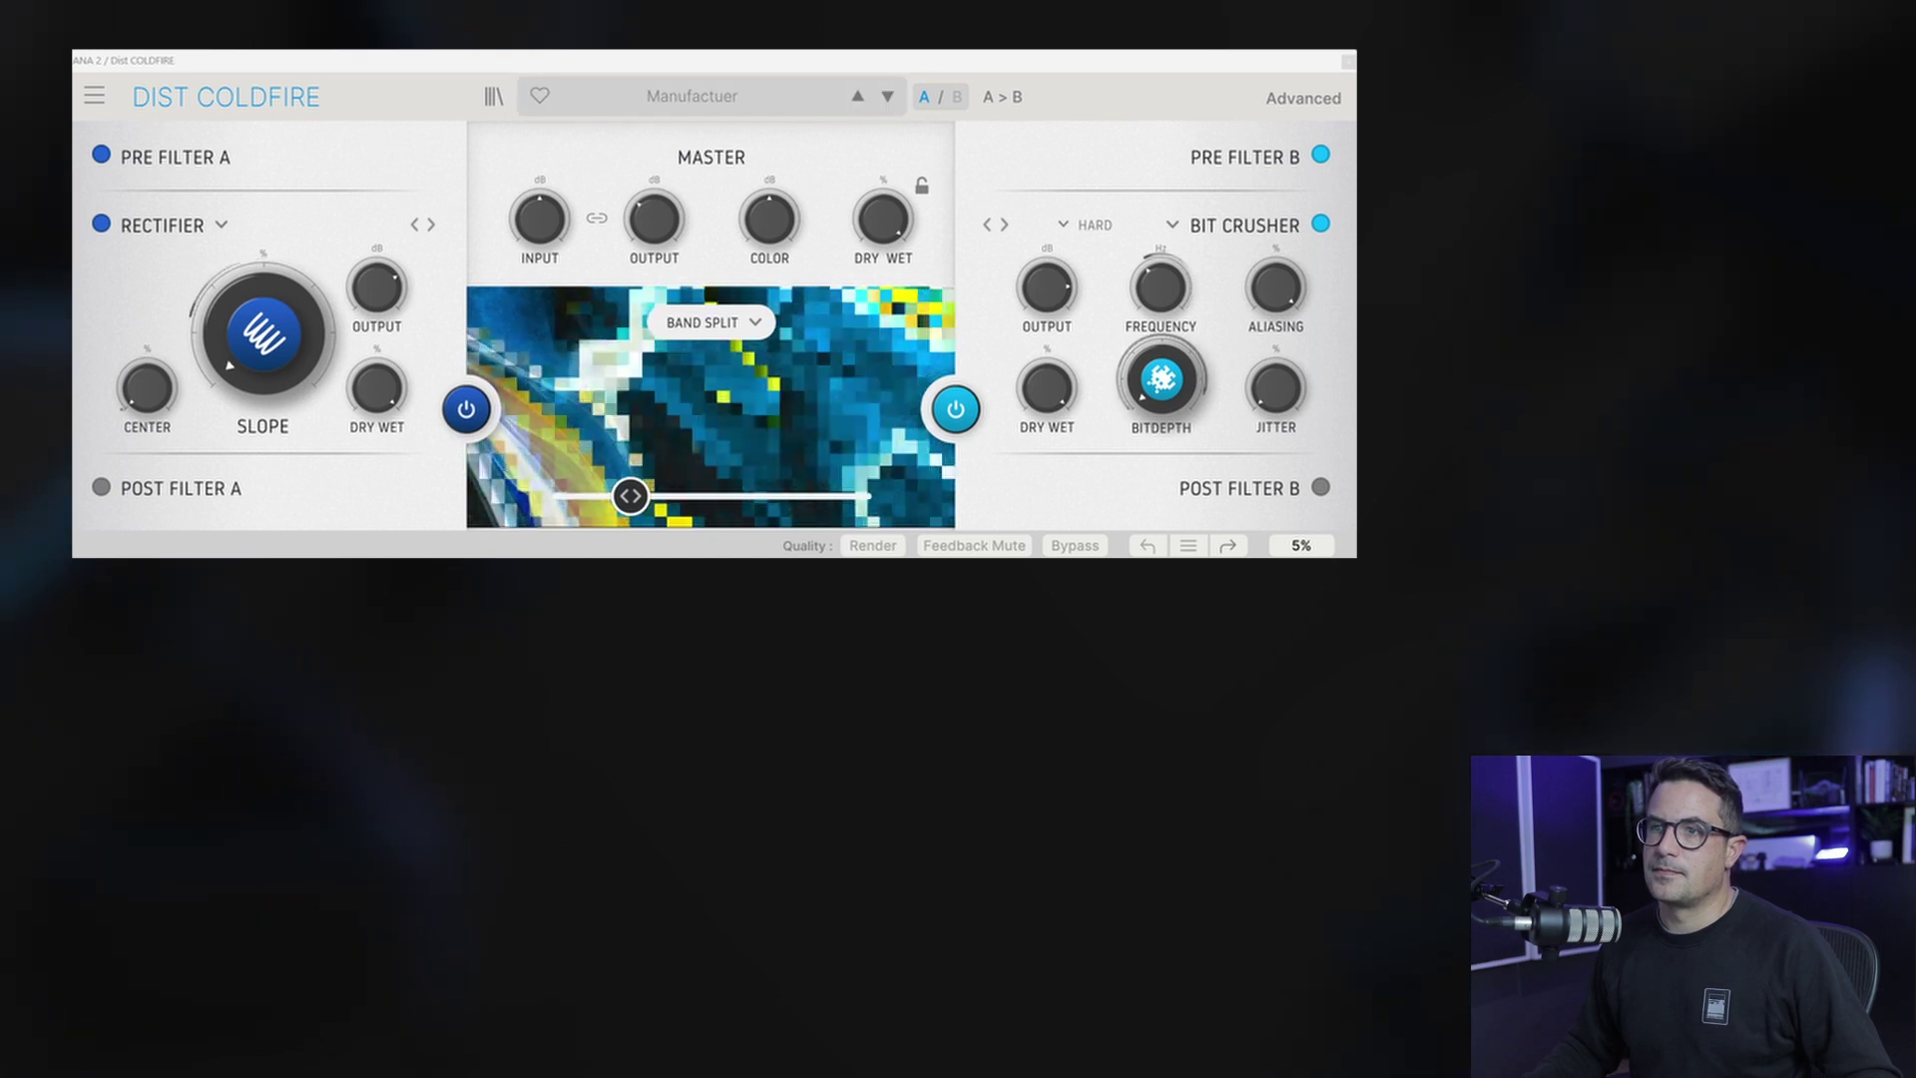
pyautogui.click(887, 95)
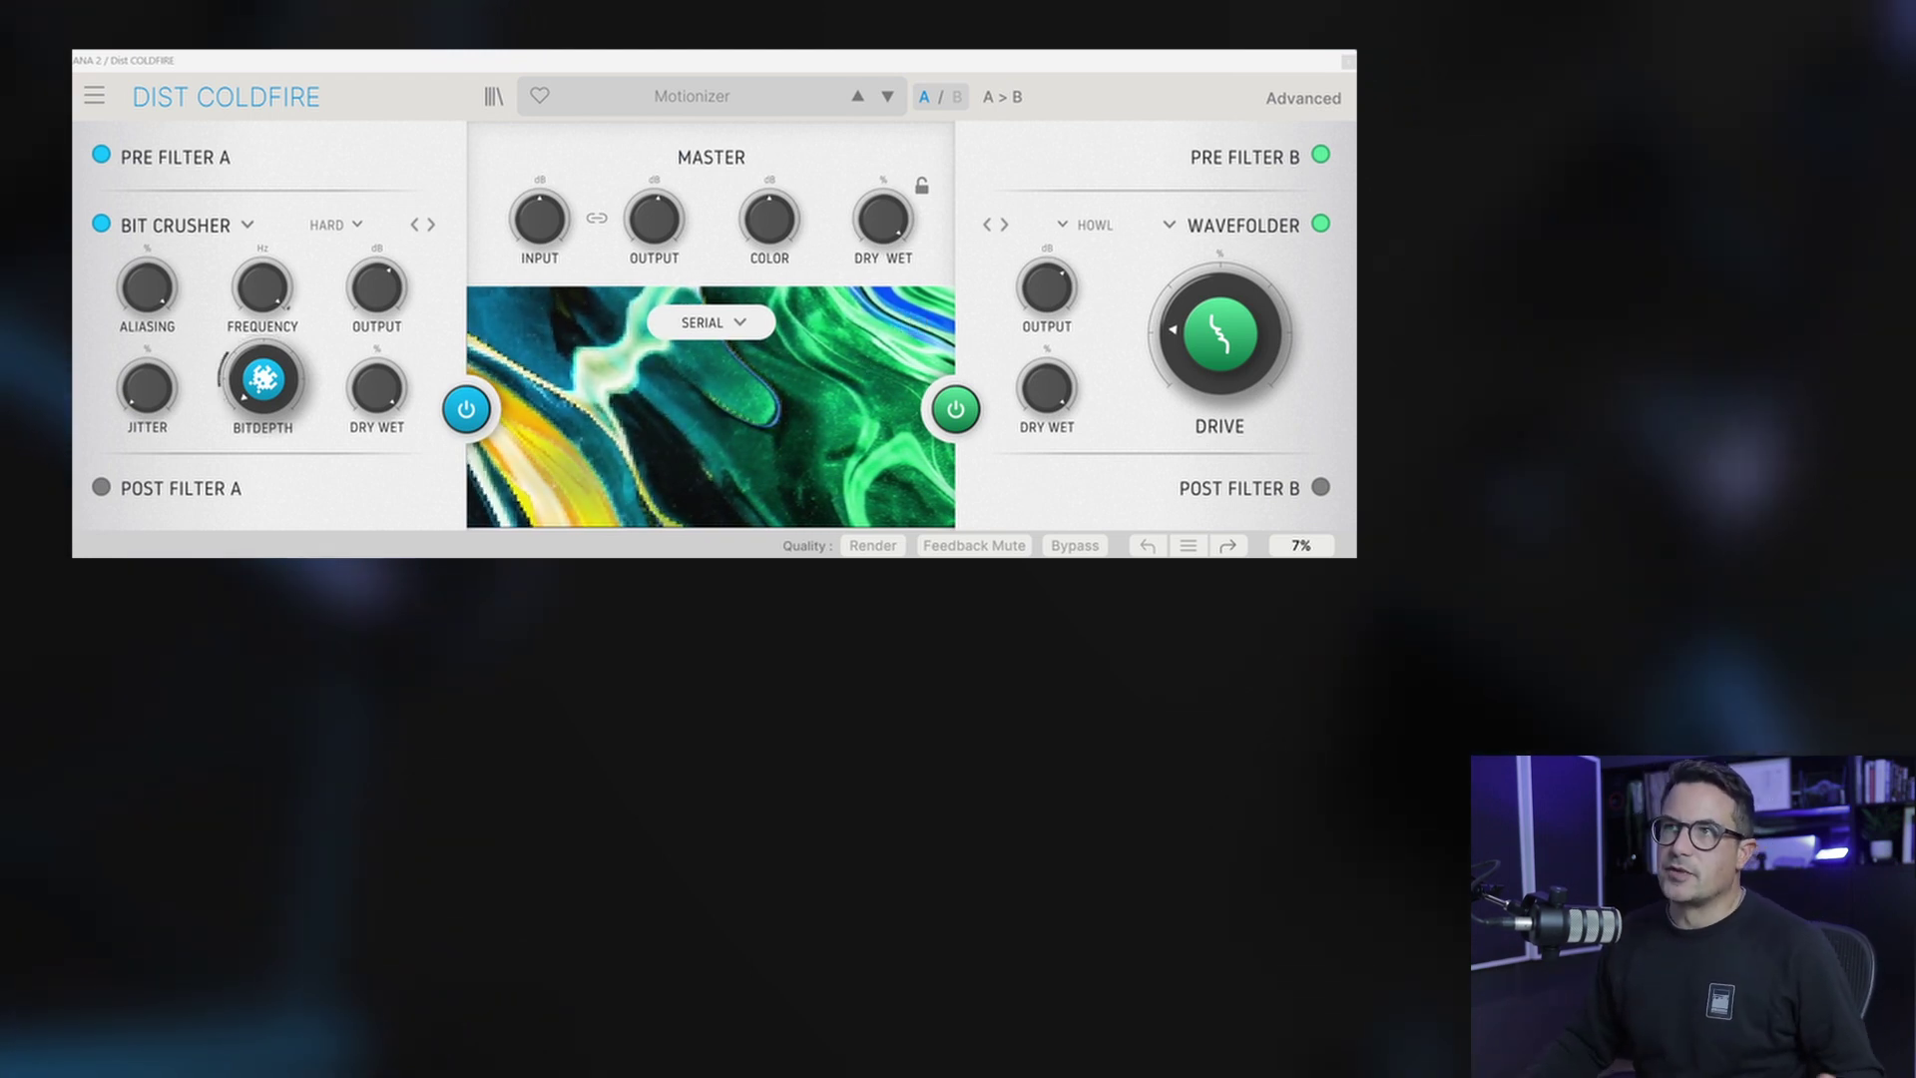
# Step: Switch to the advanced view and start a new default preset
pyautogui.click(1333, 99)
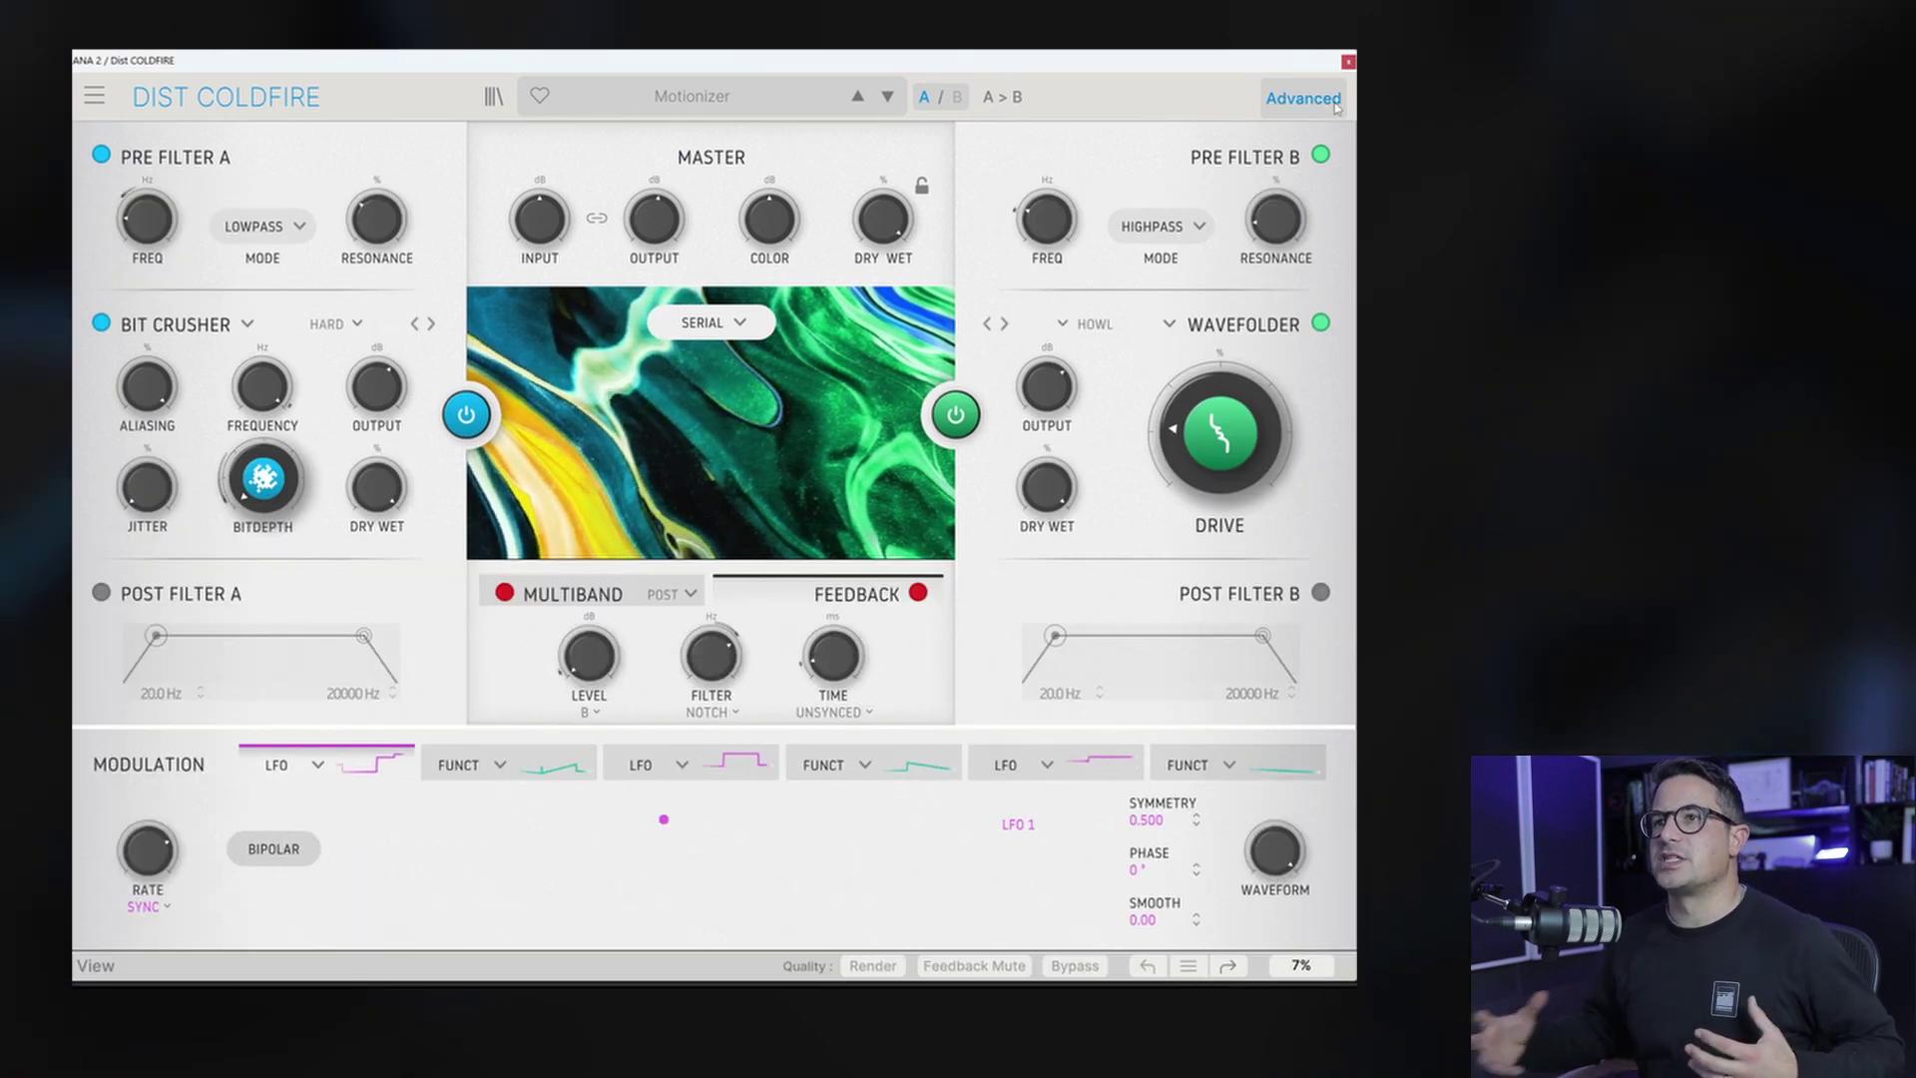
pyautogui.click(93, 95)
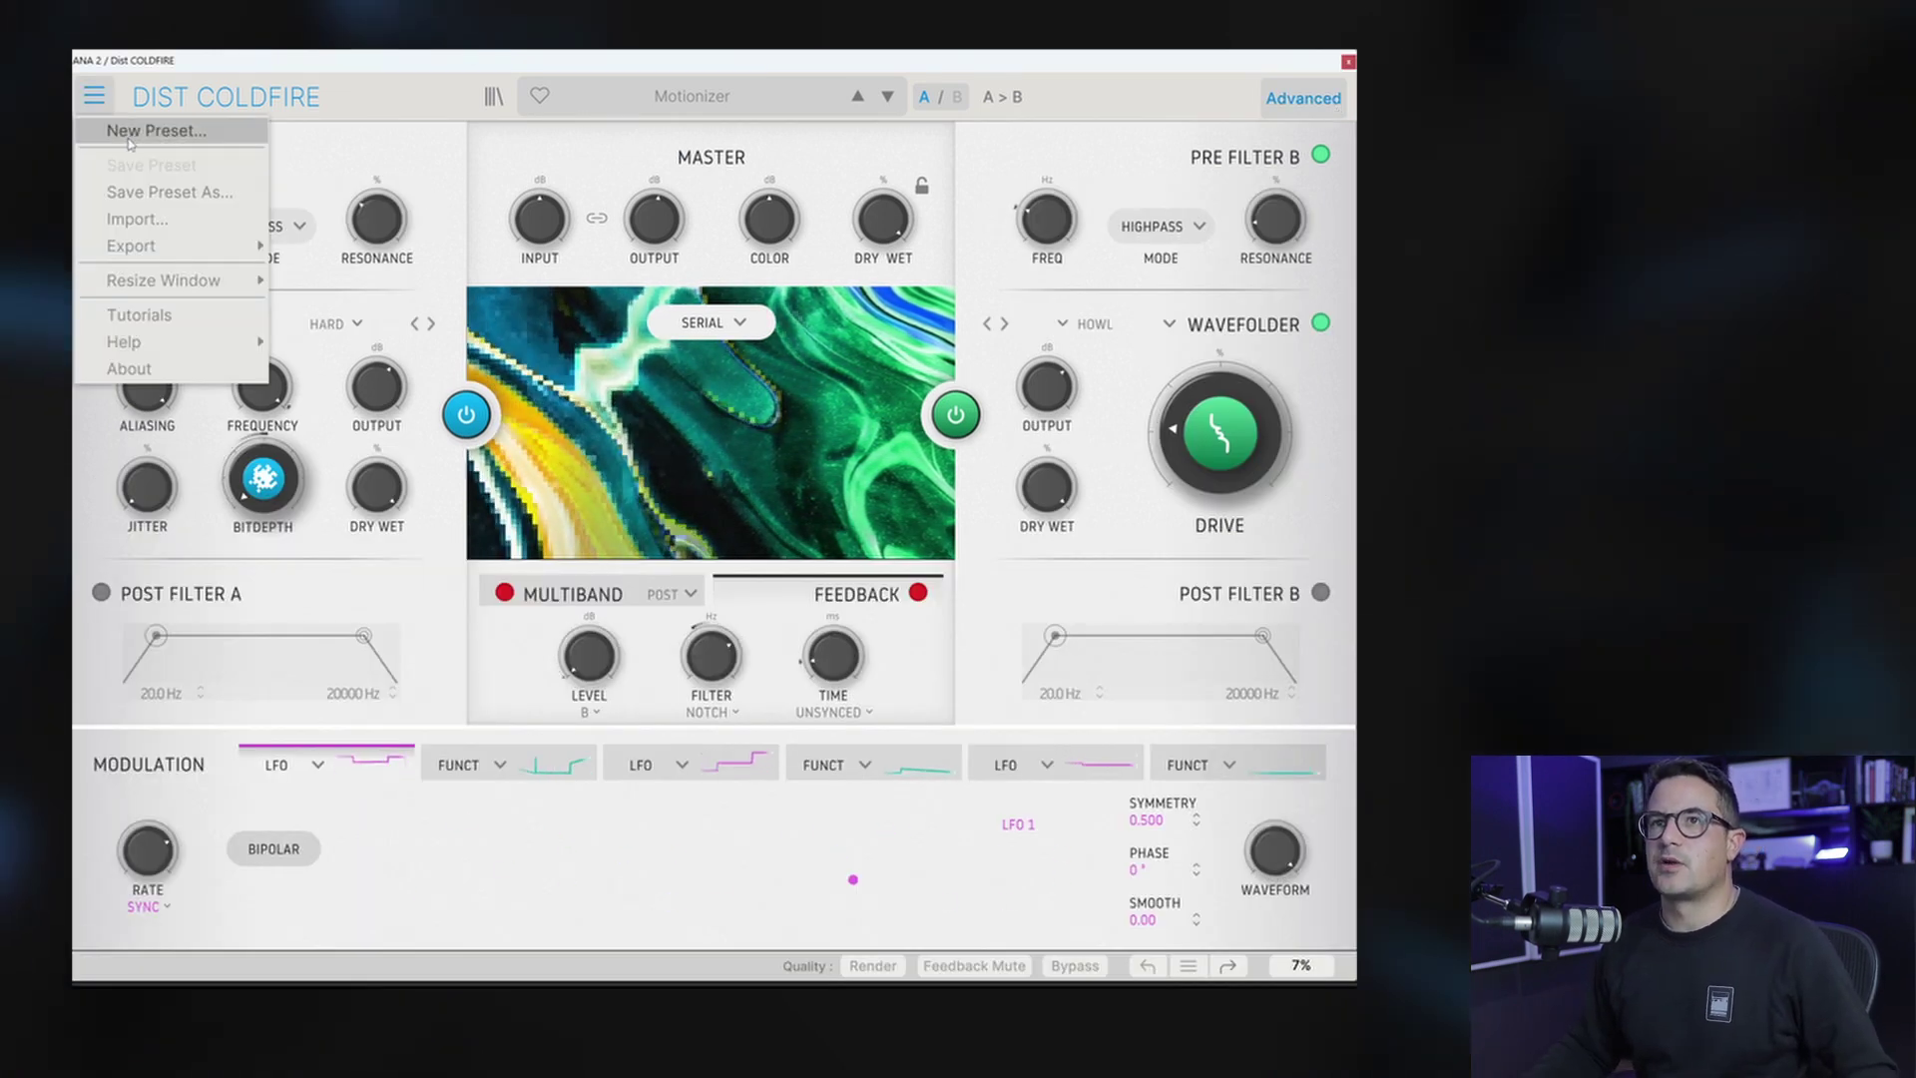
pyautogui.click(140, 128)
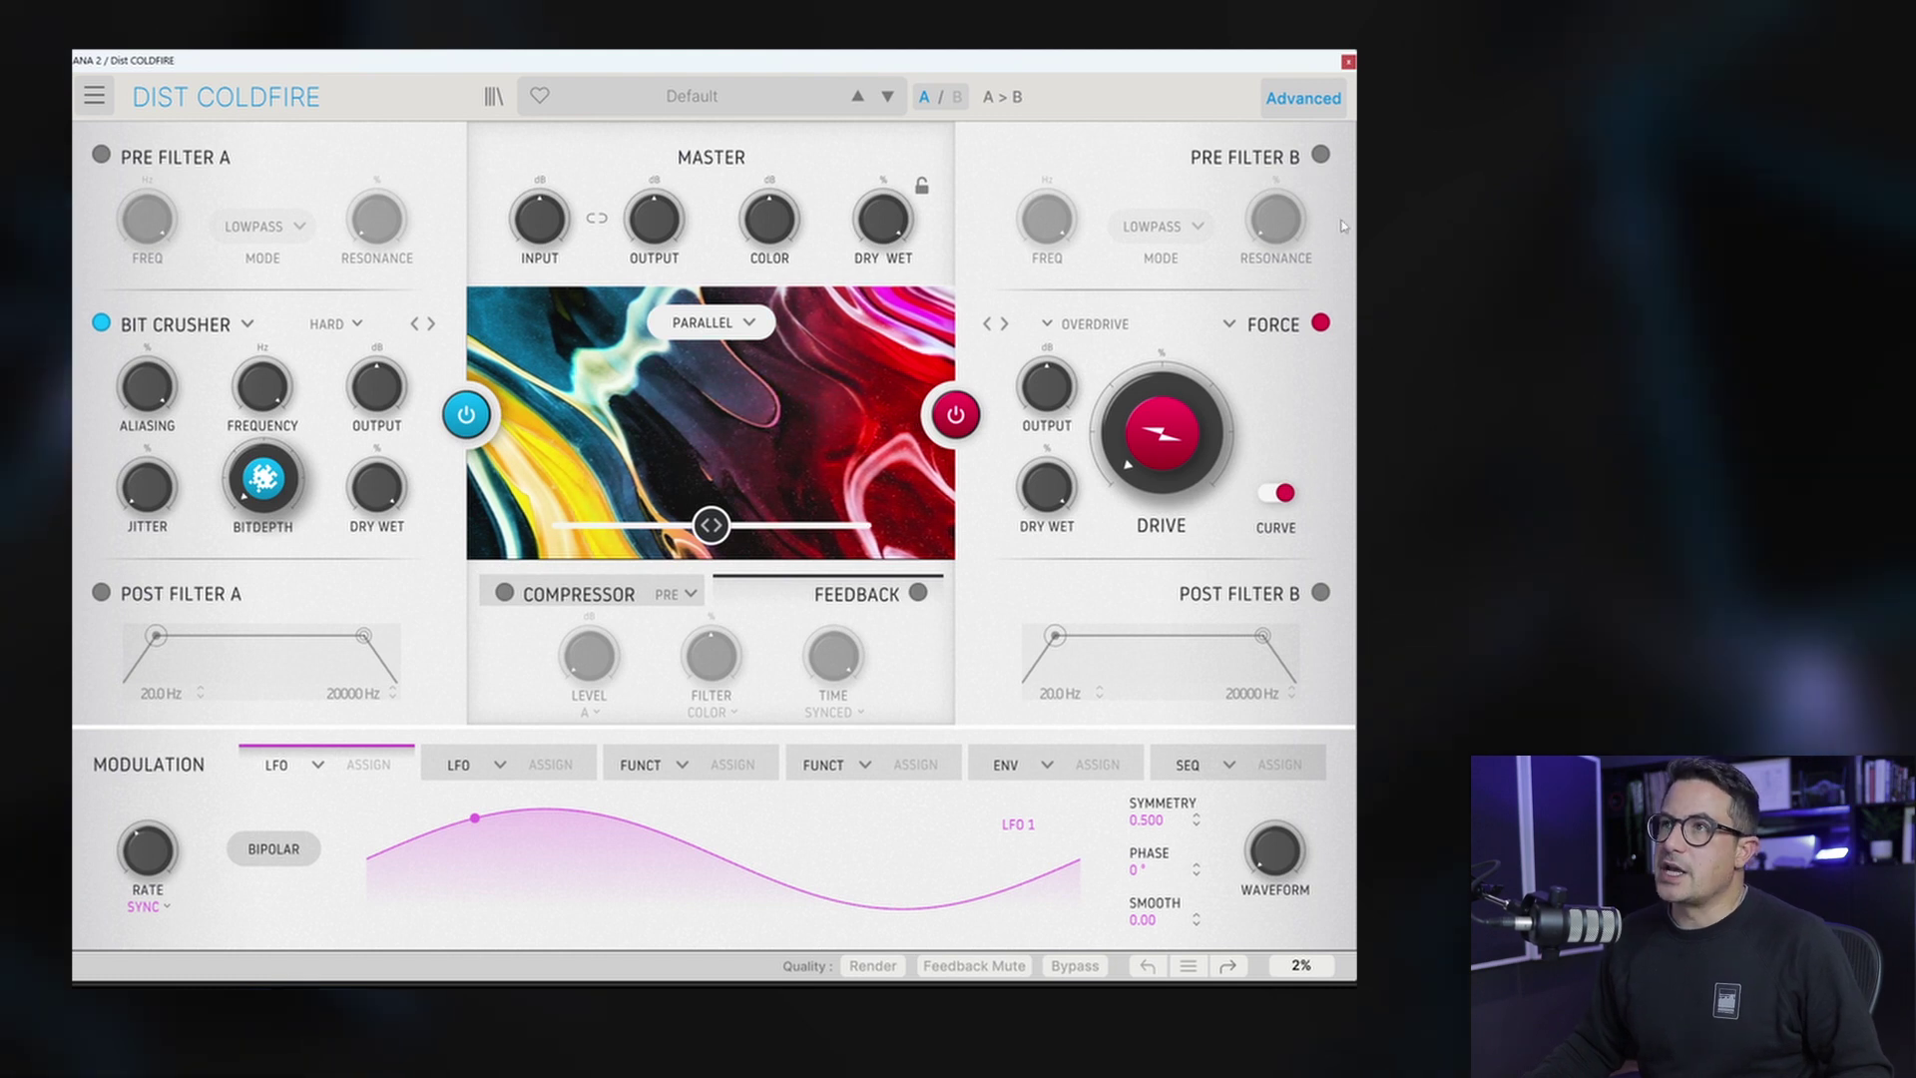
# Step: Shift the parallel routing balance fully to distortion A
pyautogui.click(715, 527)
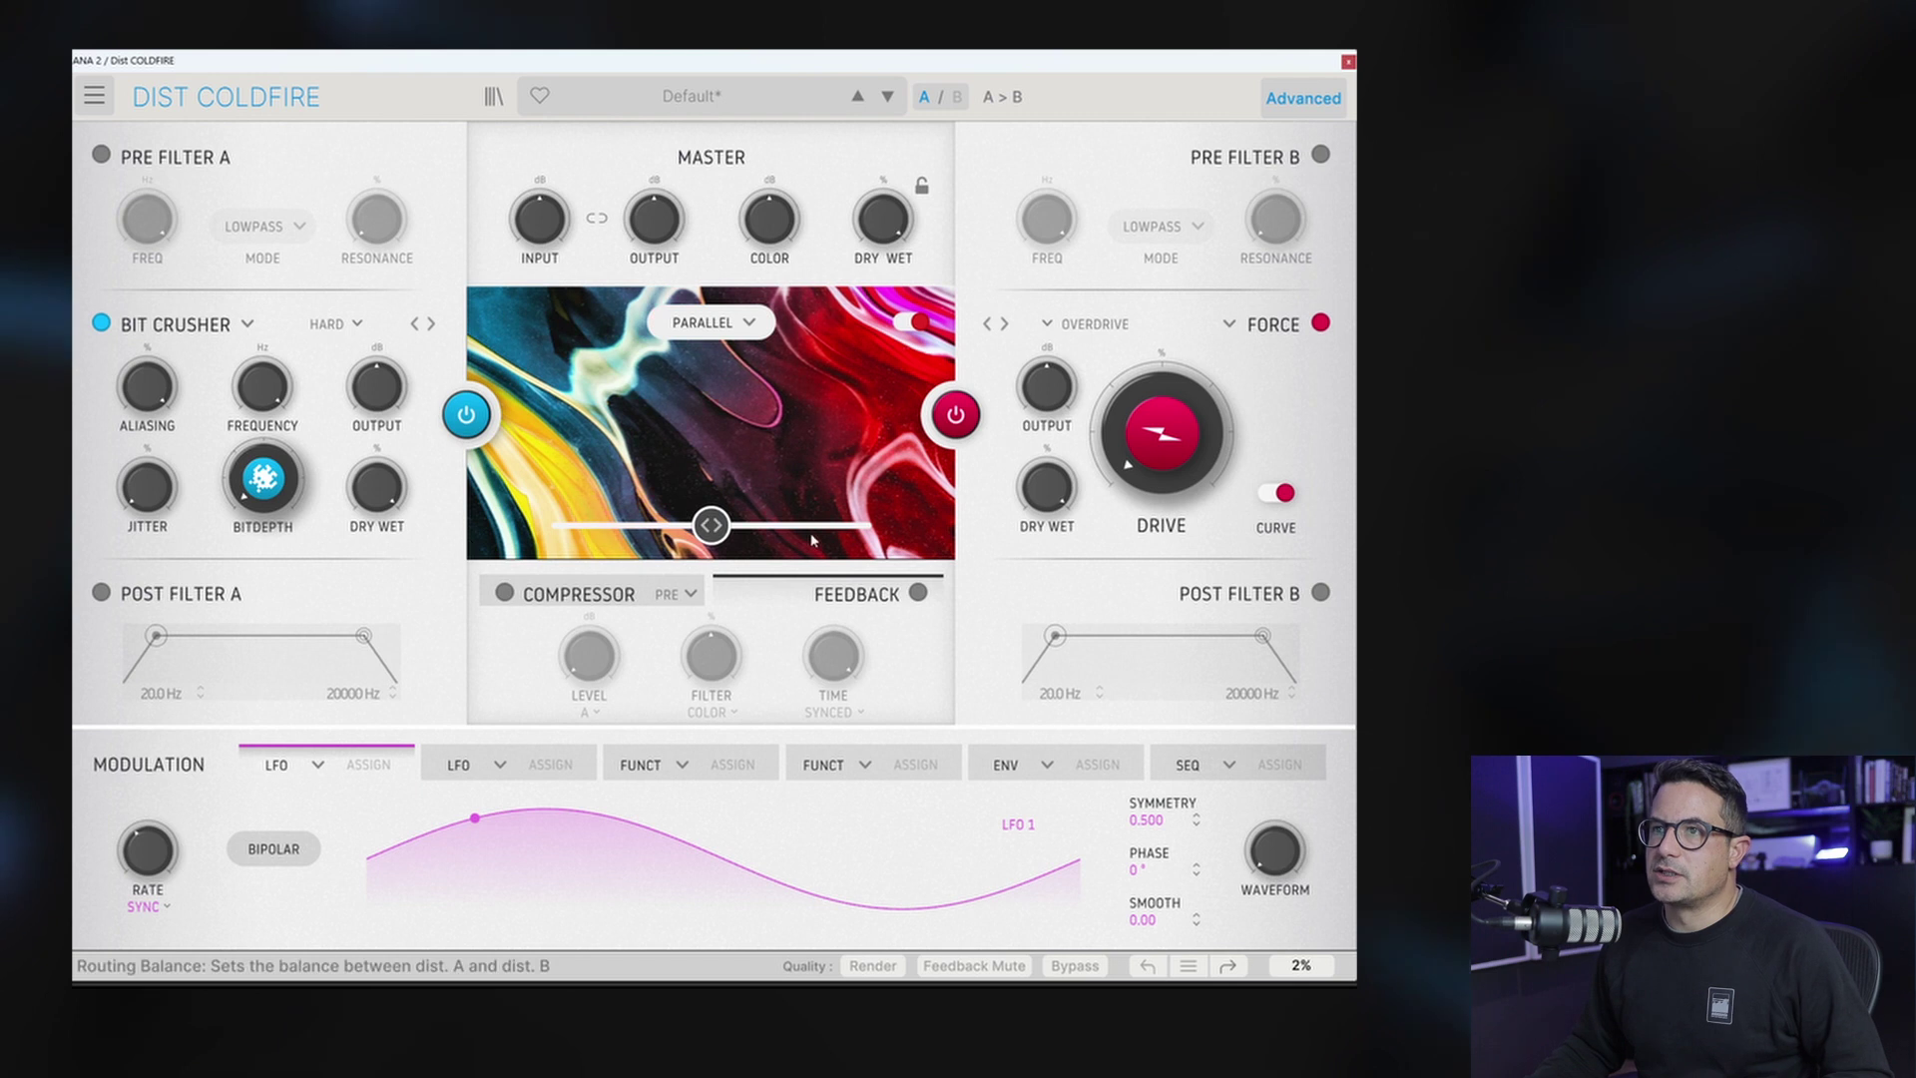
pyautogui.moveTo(695, 525); pyautogui.dragTo(550, 525)
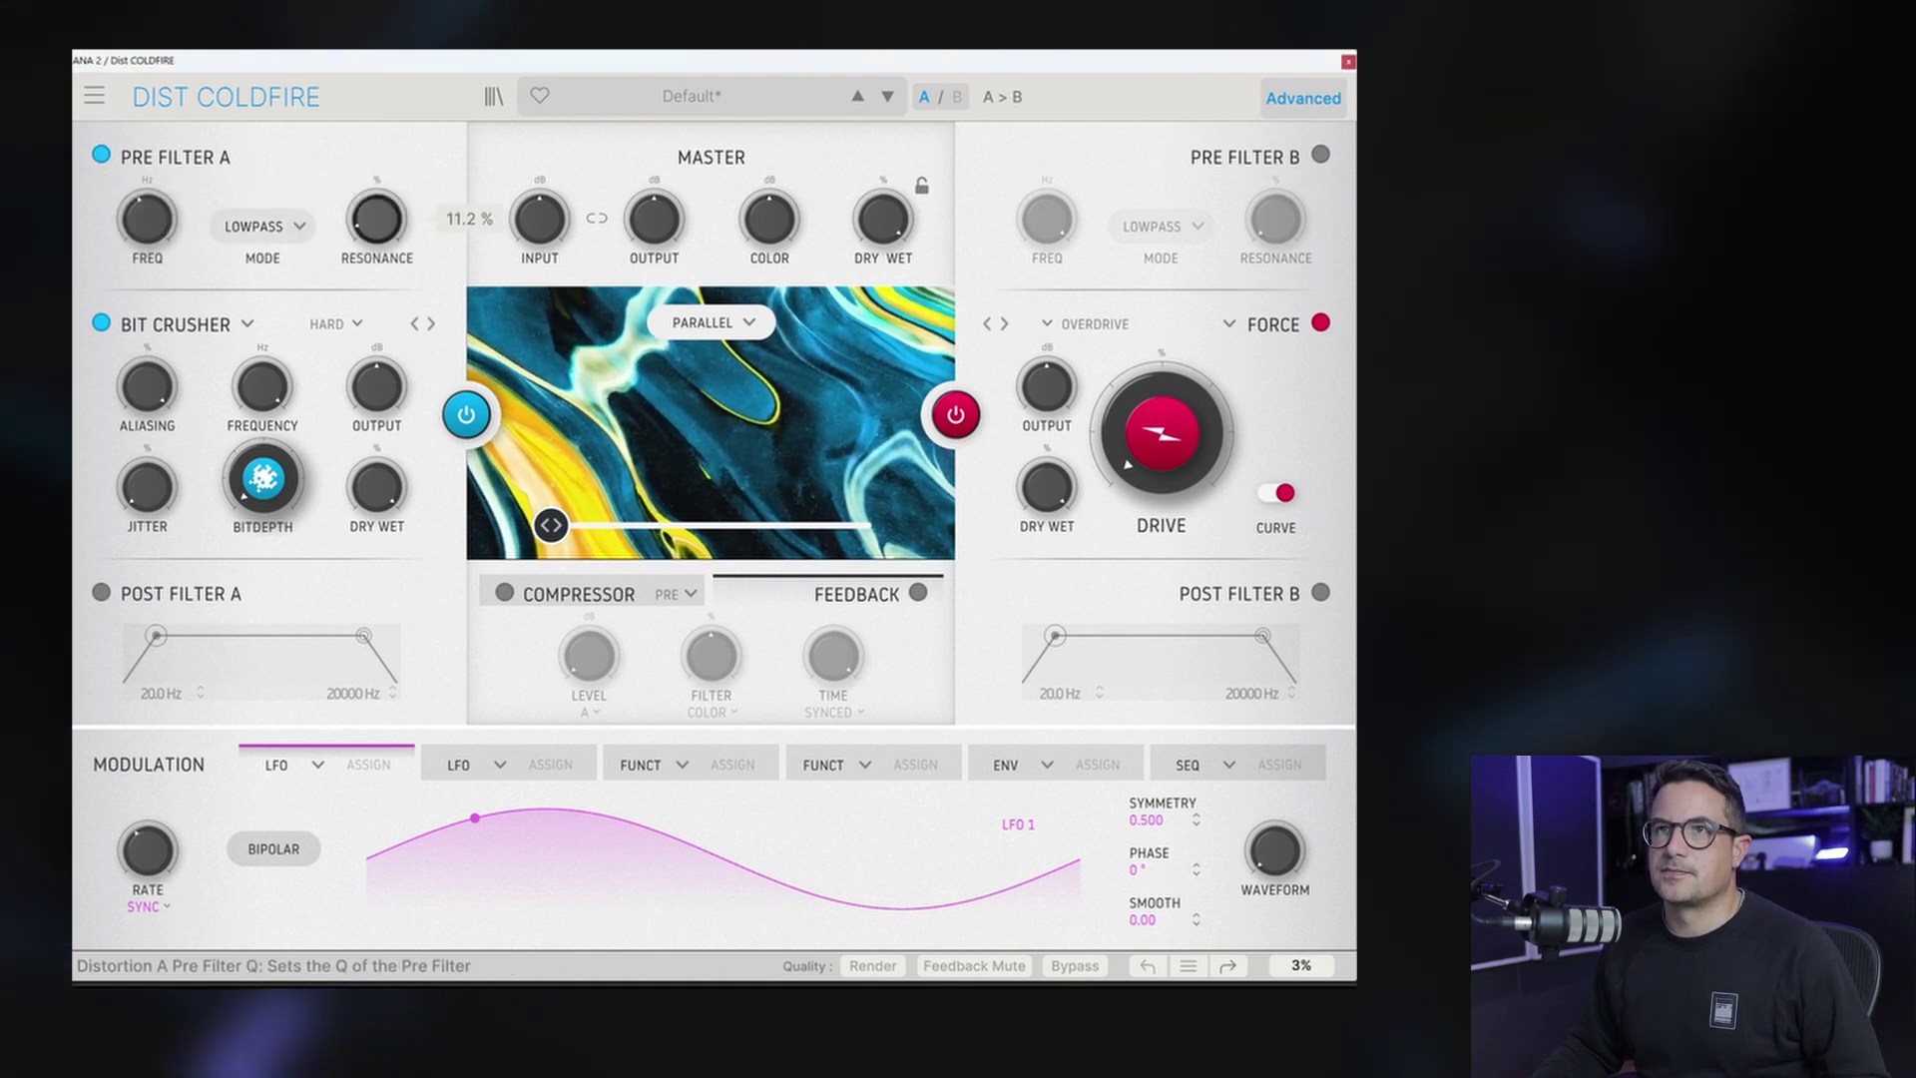
# Step: Try the Bandpass mode on Pre Filter A, then set its mode to Comb FF
pyautogui.click(263, 226)
pyautogui.click(267, 344)
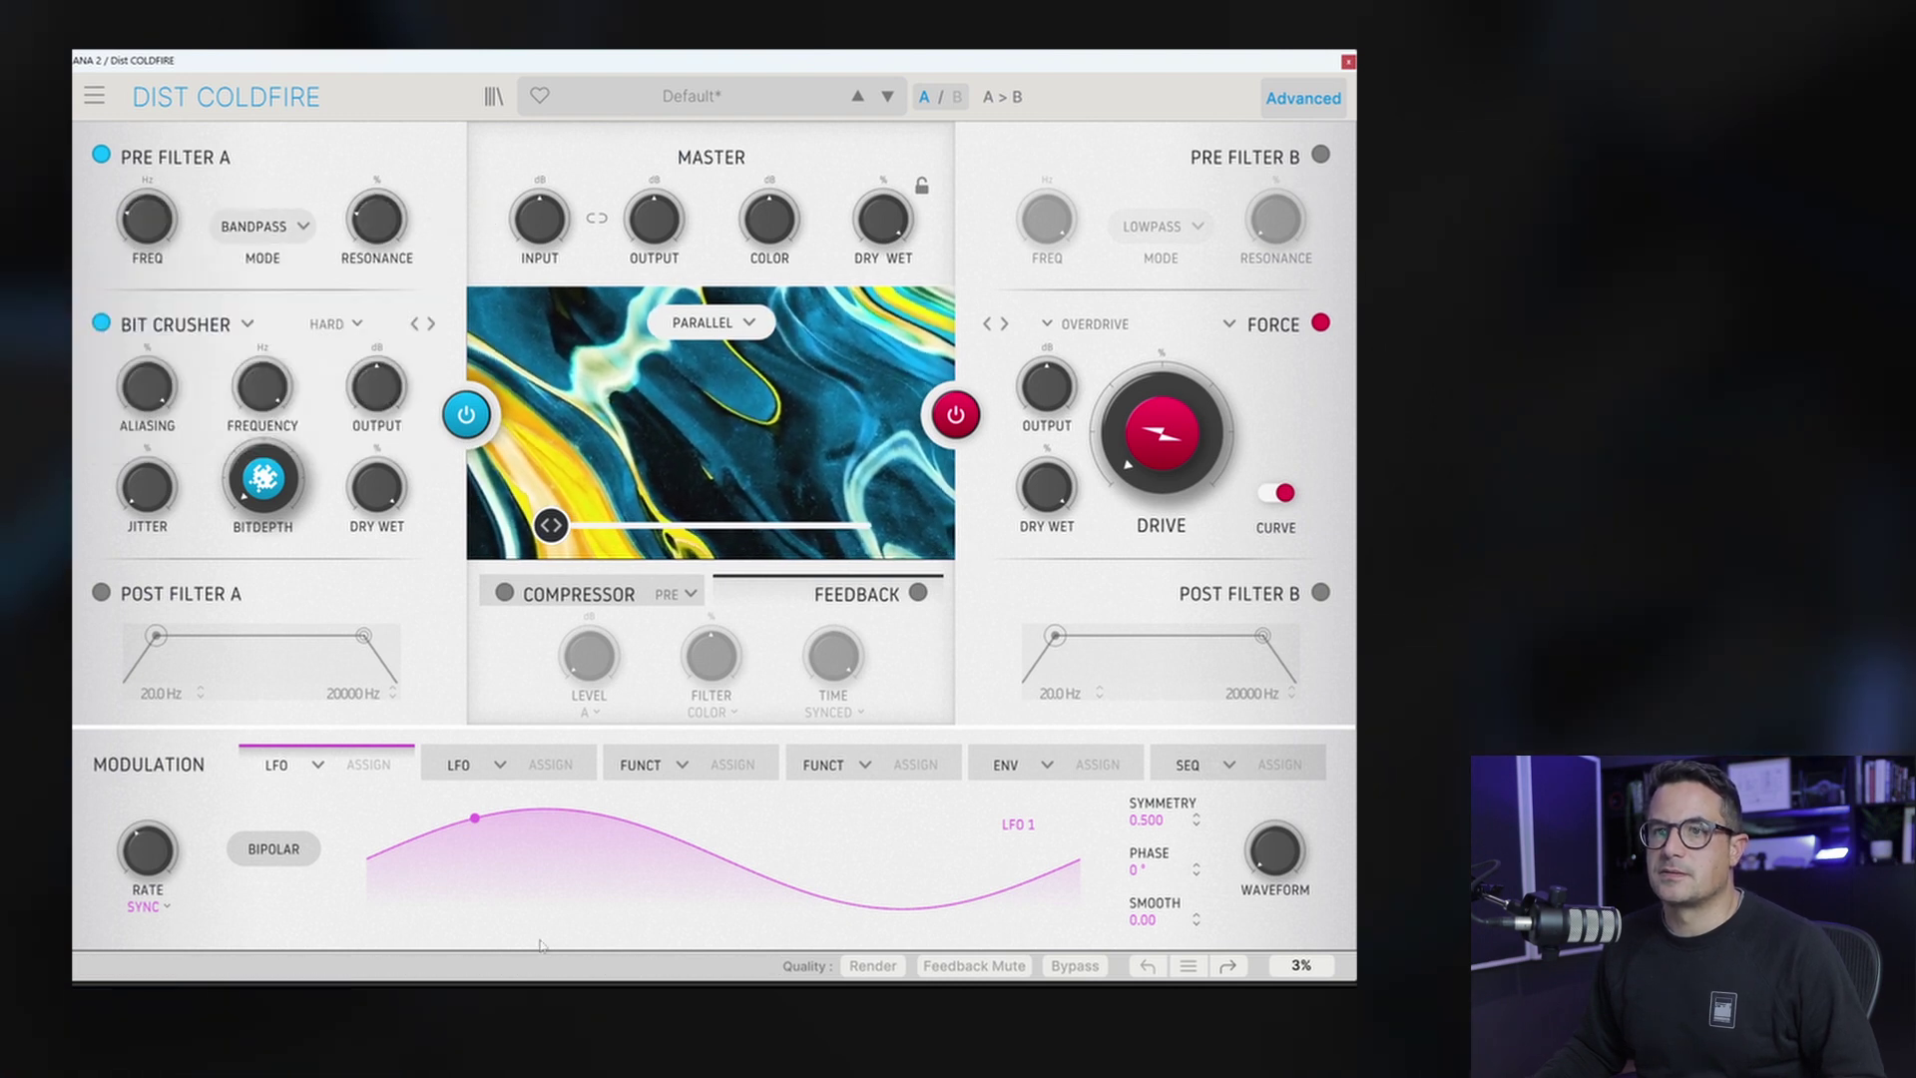
pyautogui.click(263, 225)
pyautogui.click(262, 414)
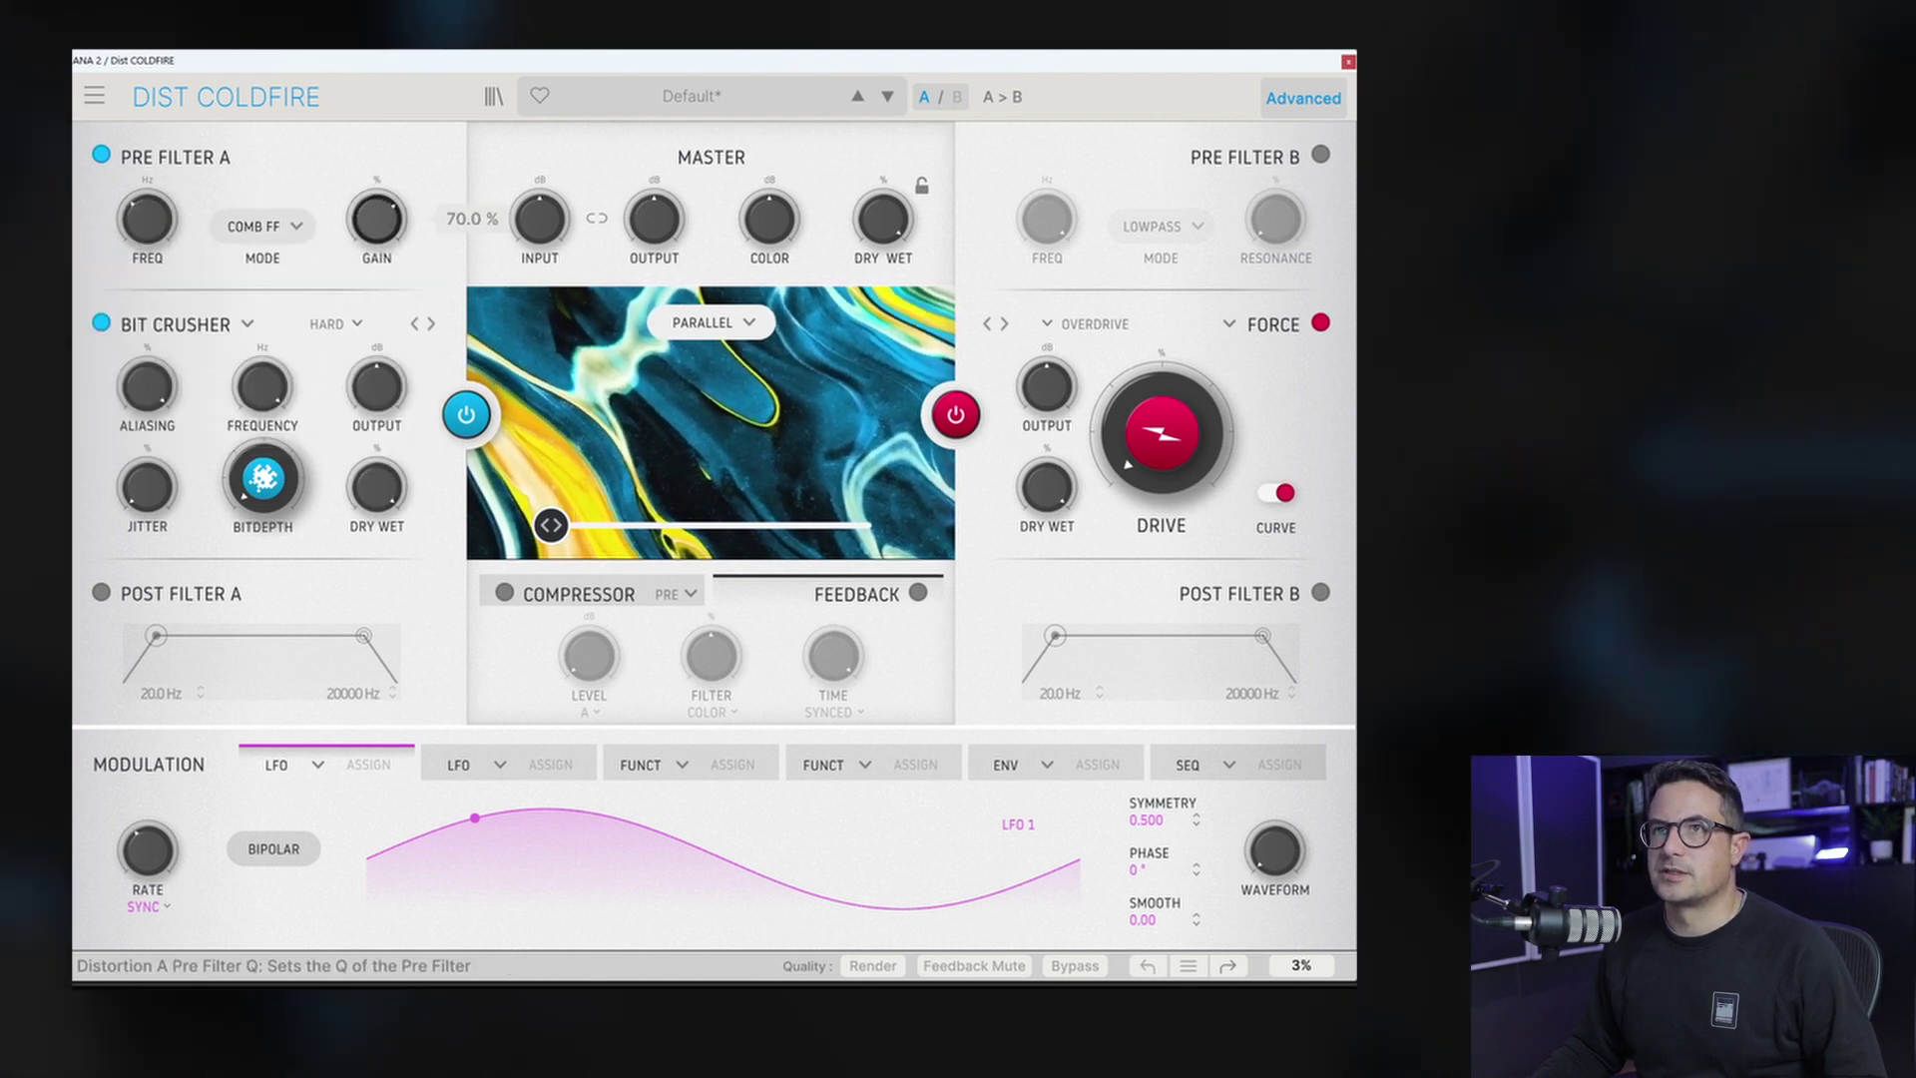
# Step: Sweep Pre Filter A's frequency, raise its gain to about 89%, and disable the filter
pyautogui.moveTo(160, 221); pyautogui.dragTo(160, 258)
pyautogui.moveTo(355, 243); pyautogui.dragTo(353, 223)
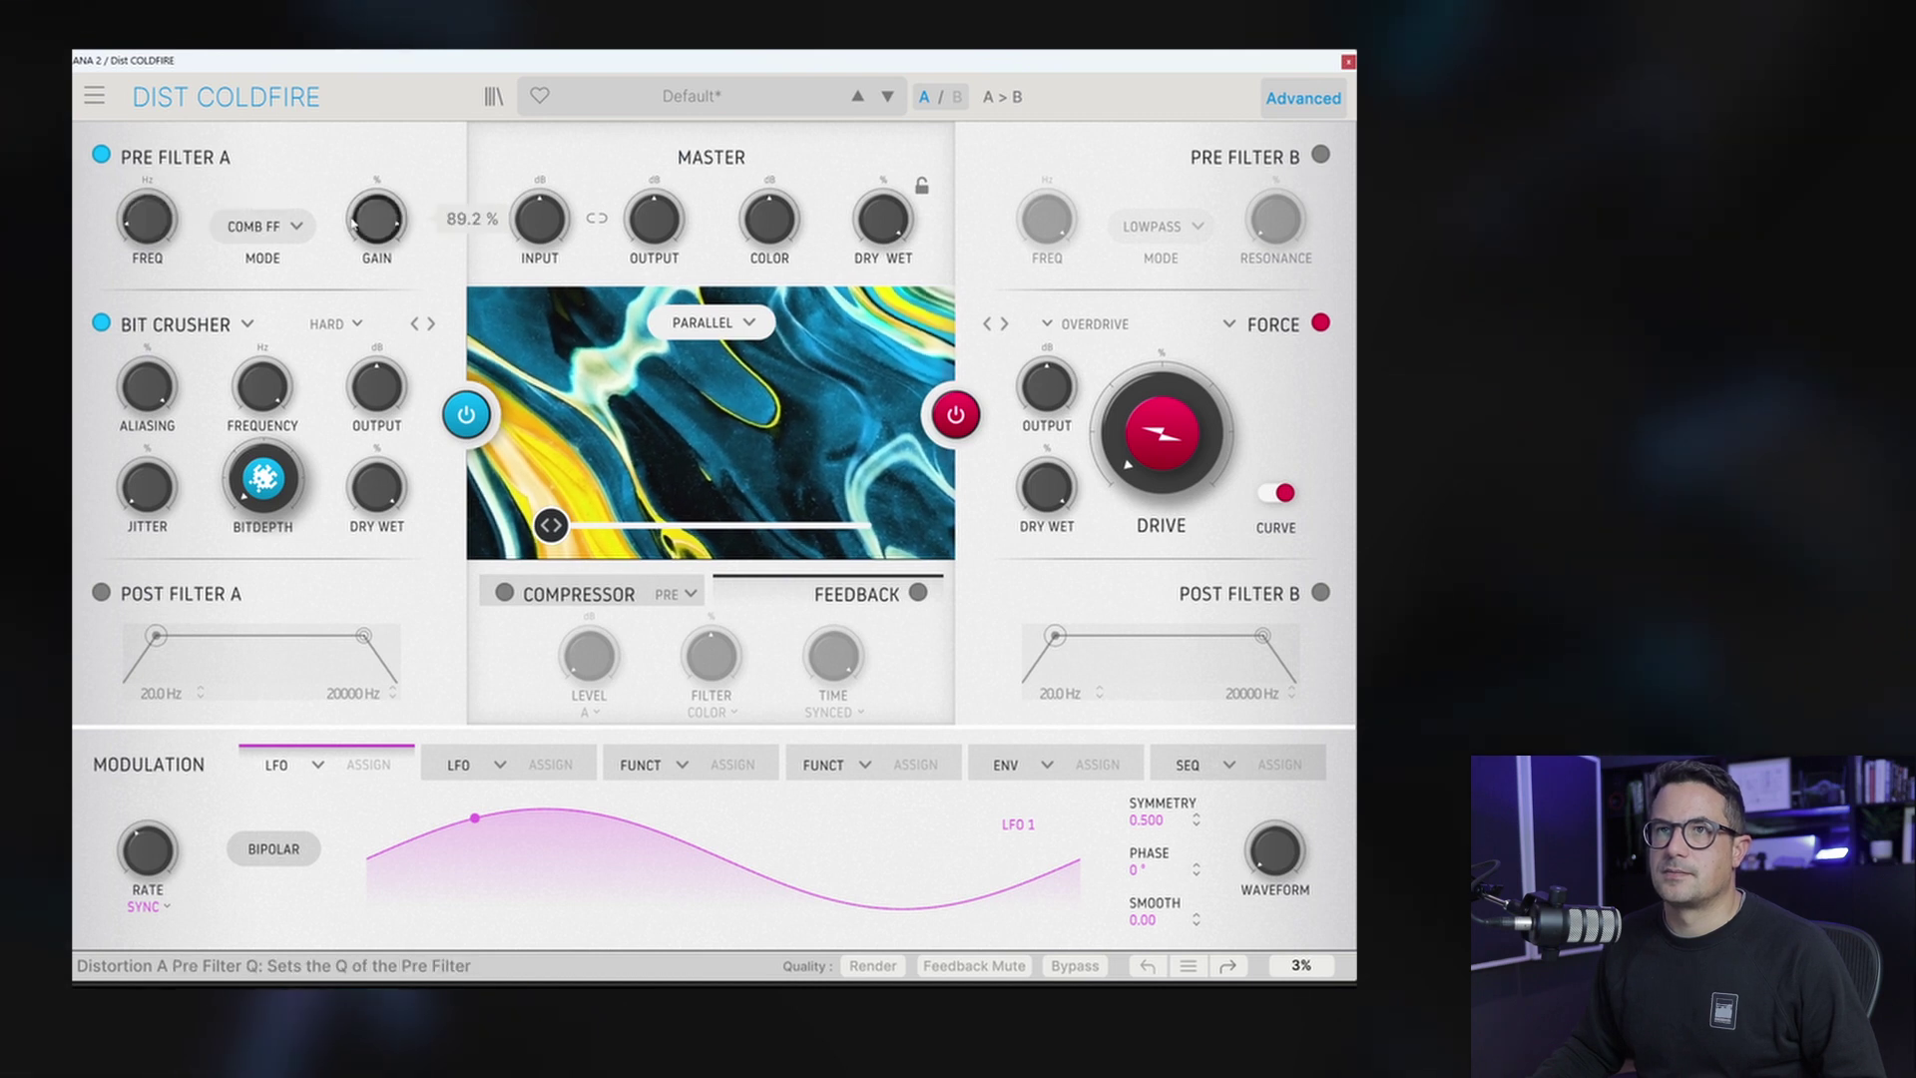
pyautogui.moveTo(139, 214); pyautogui.dragTo(140, 160)
pyautogui.click(101, 155)
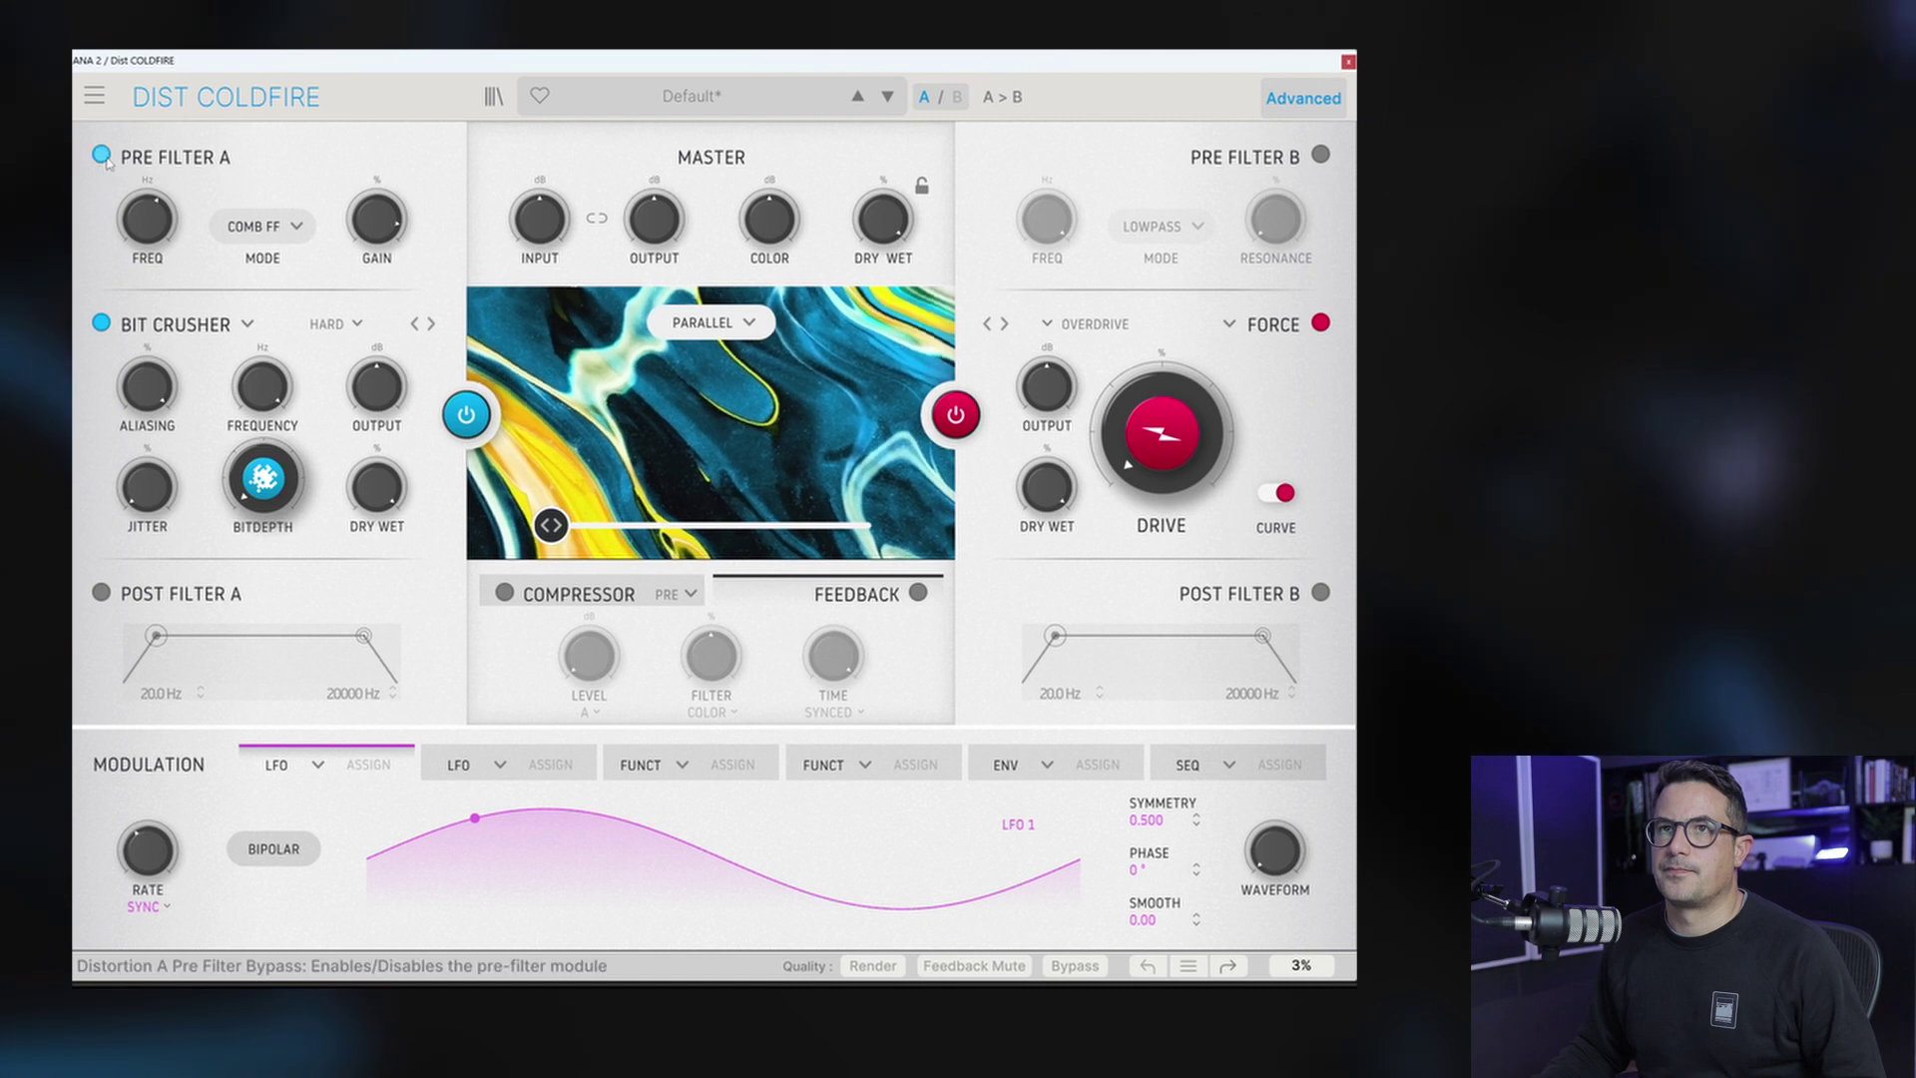
# Step: Enable Post Filter A and try lowering its low-pass cutoff
pyautogui.click(100, 592)
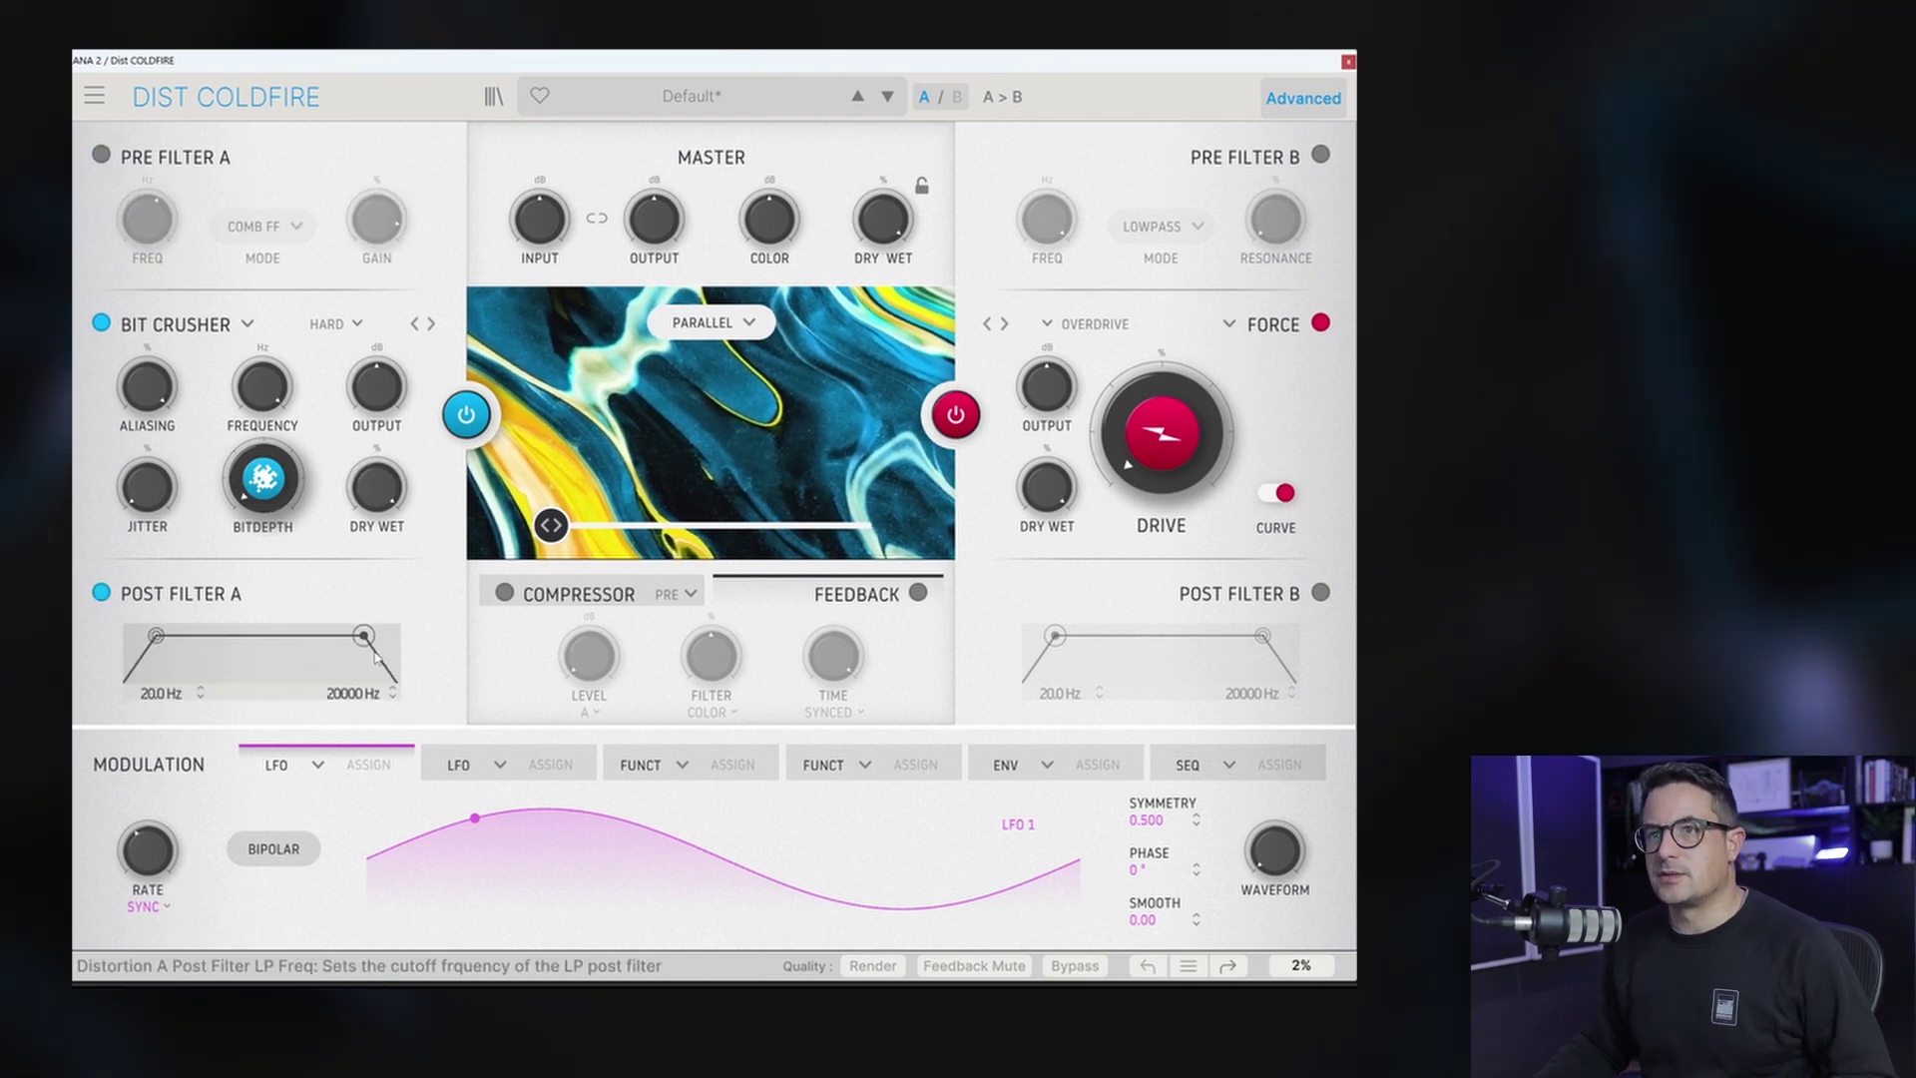
pyautogui.moveTo(363, 636); pyautogui.dragTo(294, 649)
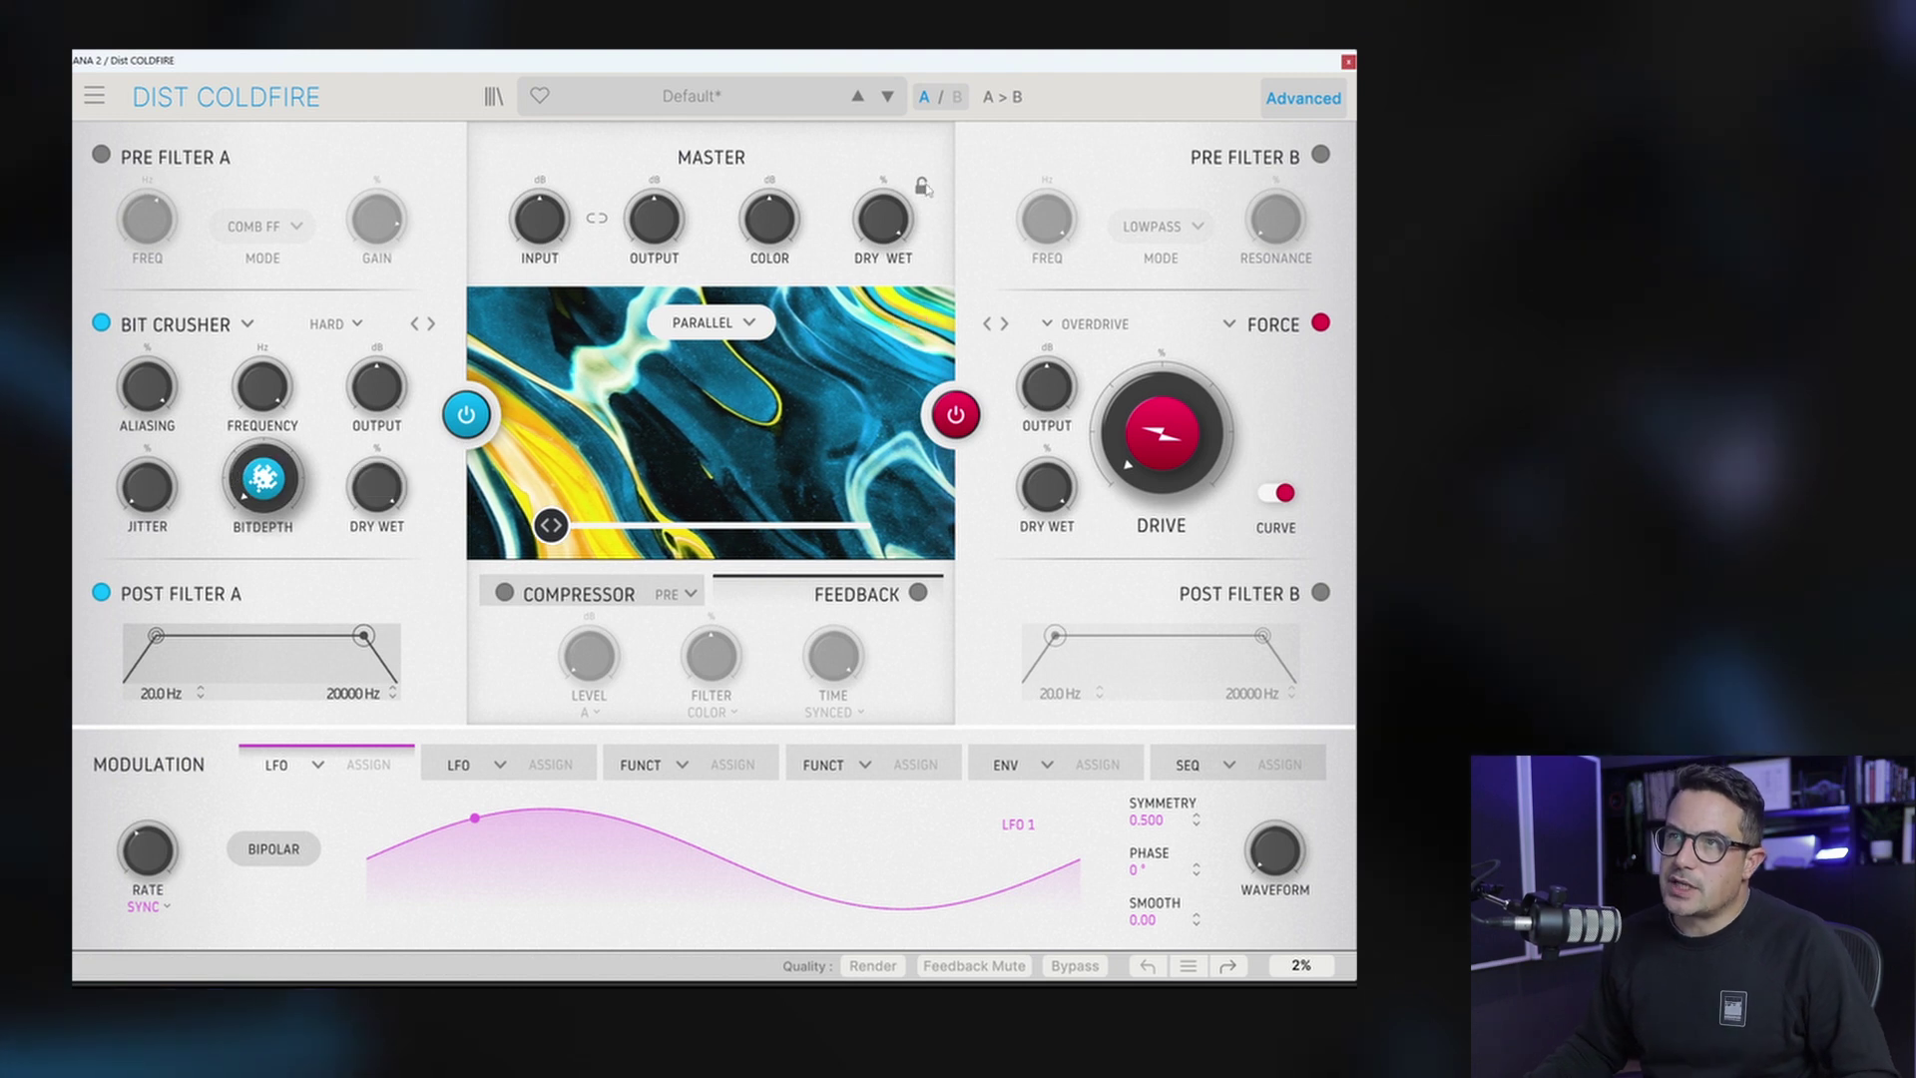
# Step: Change distortion A's type to Bit Inverter
pyautogui.moveTo(911, 222)
pyautogui.moveTo(636, 224)
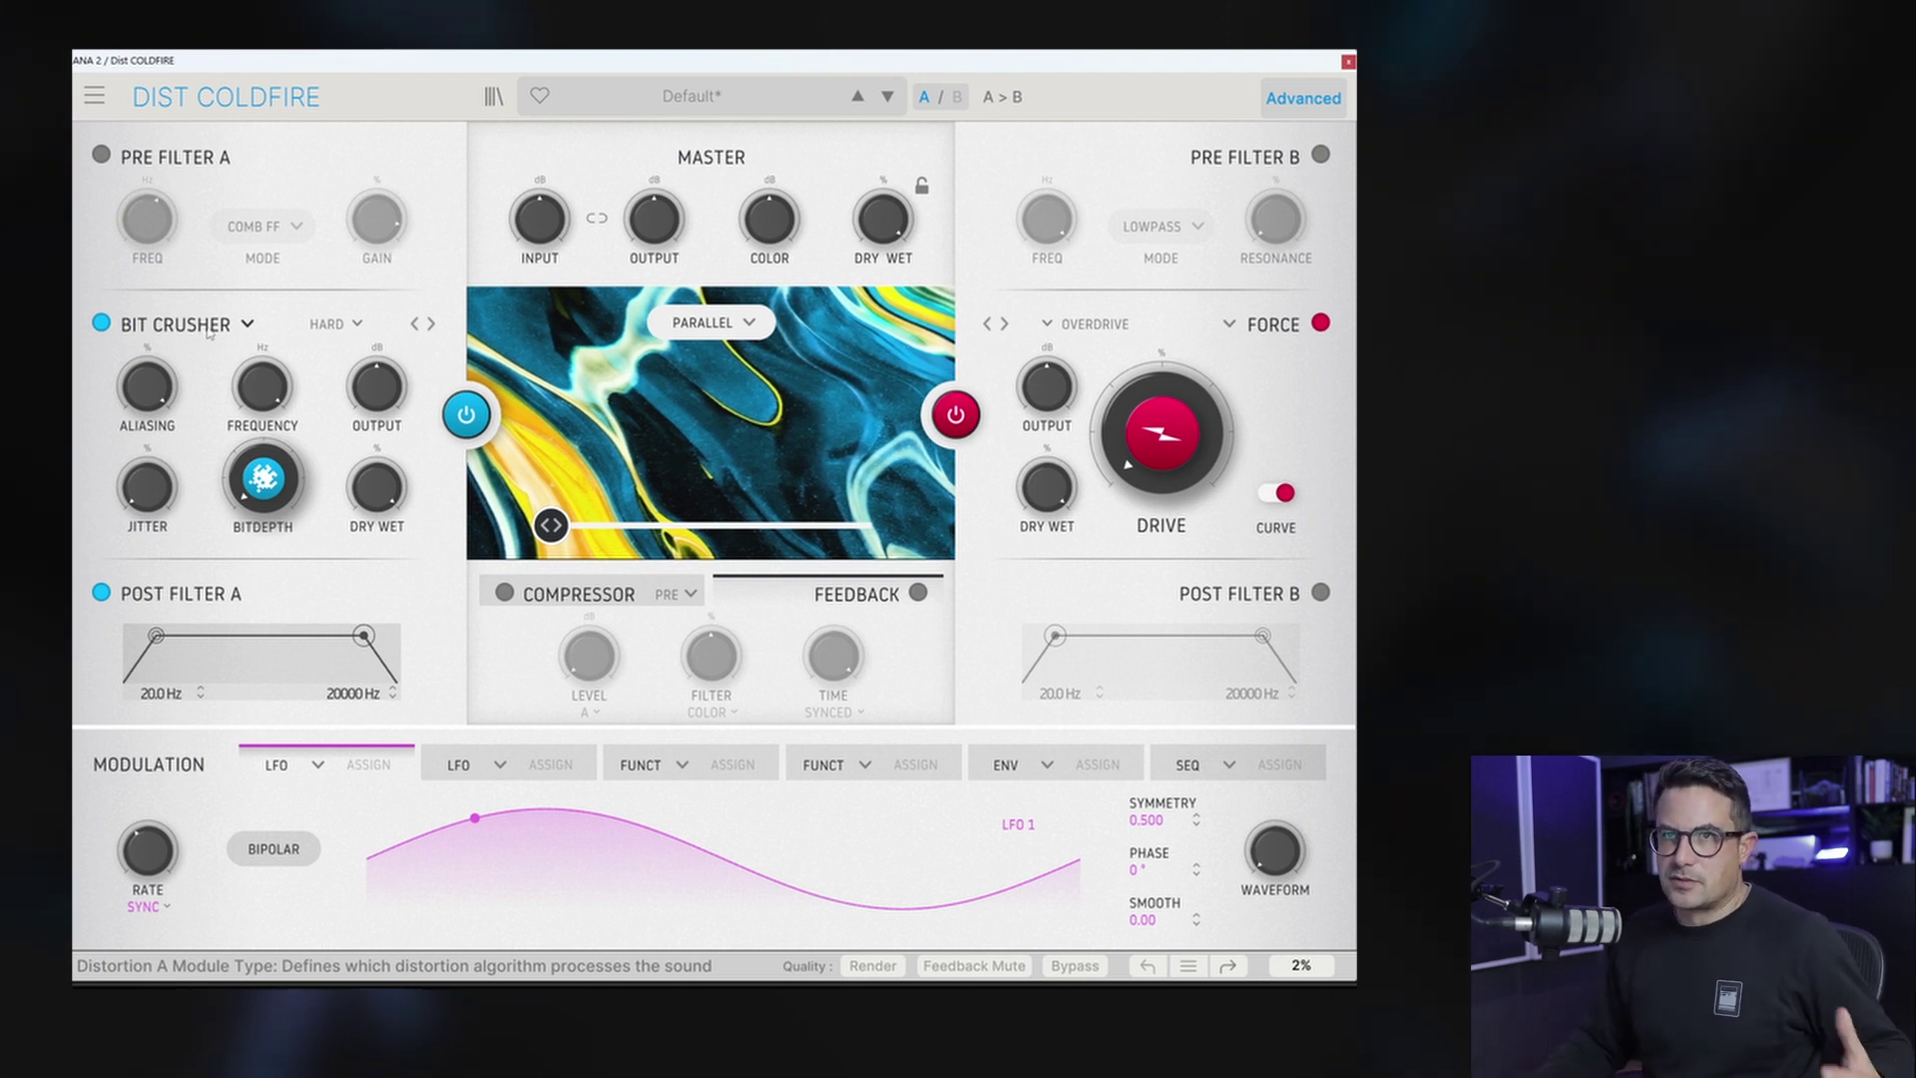
pyautogui.click(234, 332)
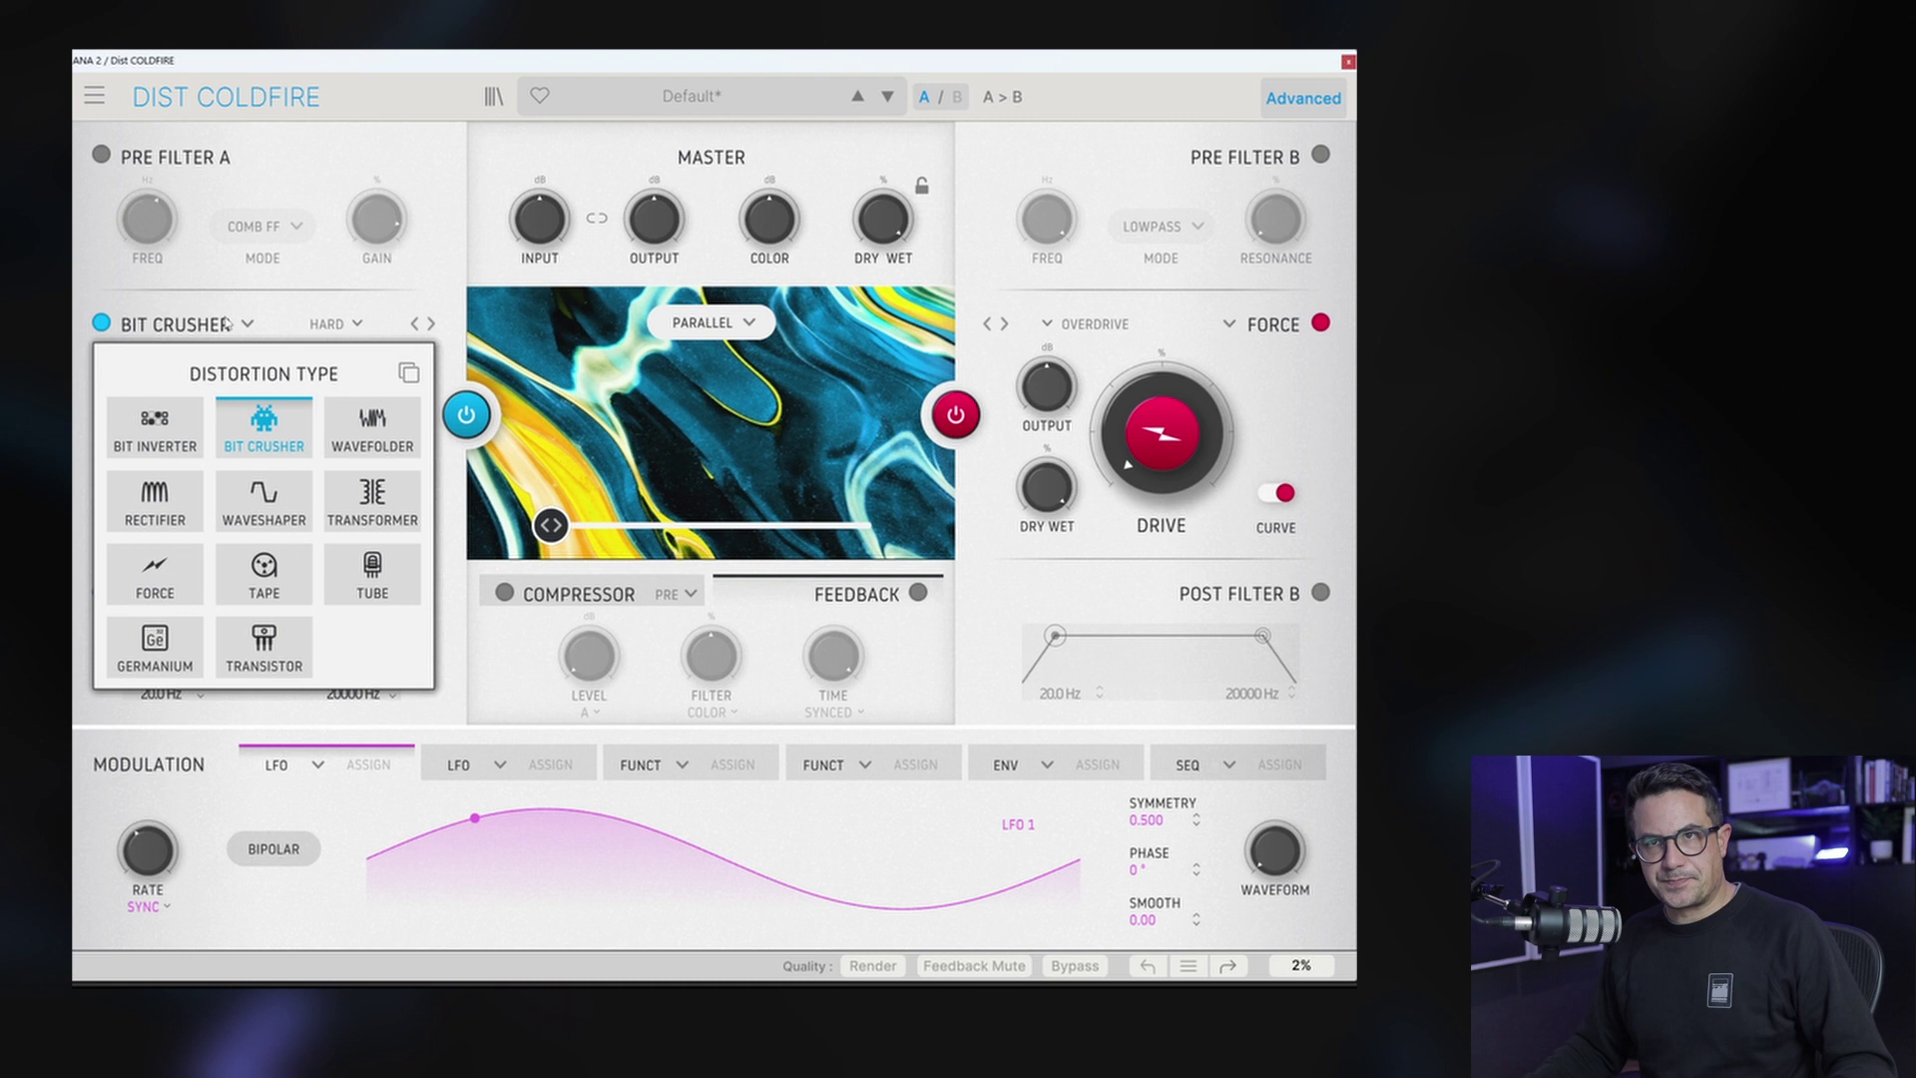
pyautogui.click(154, 427)
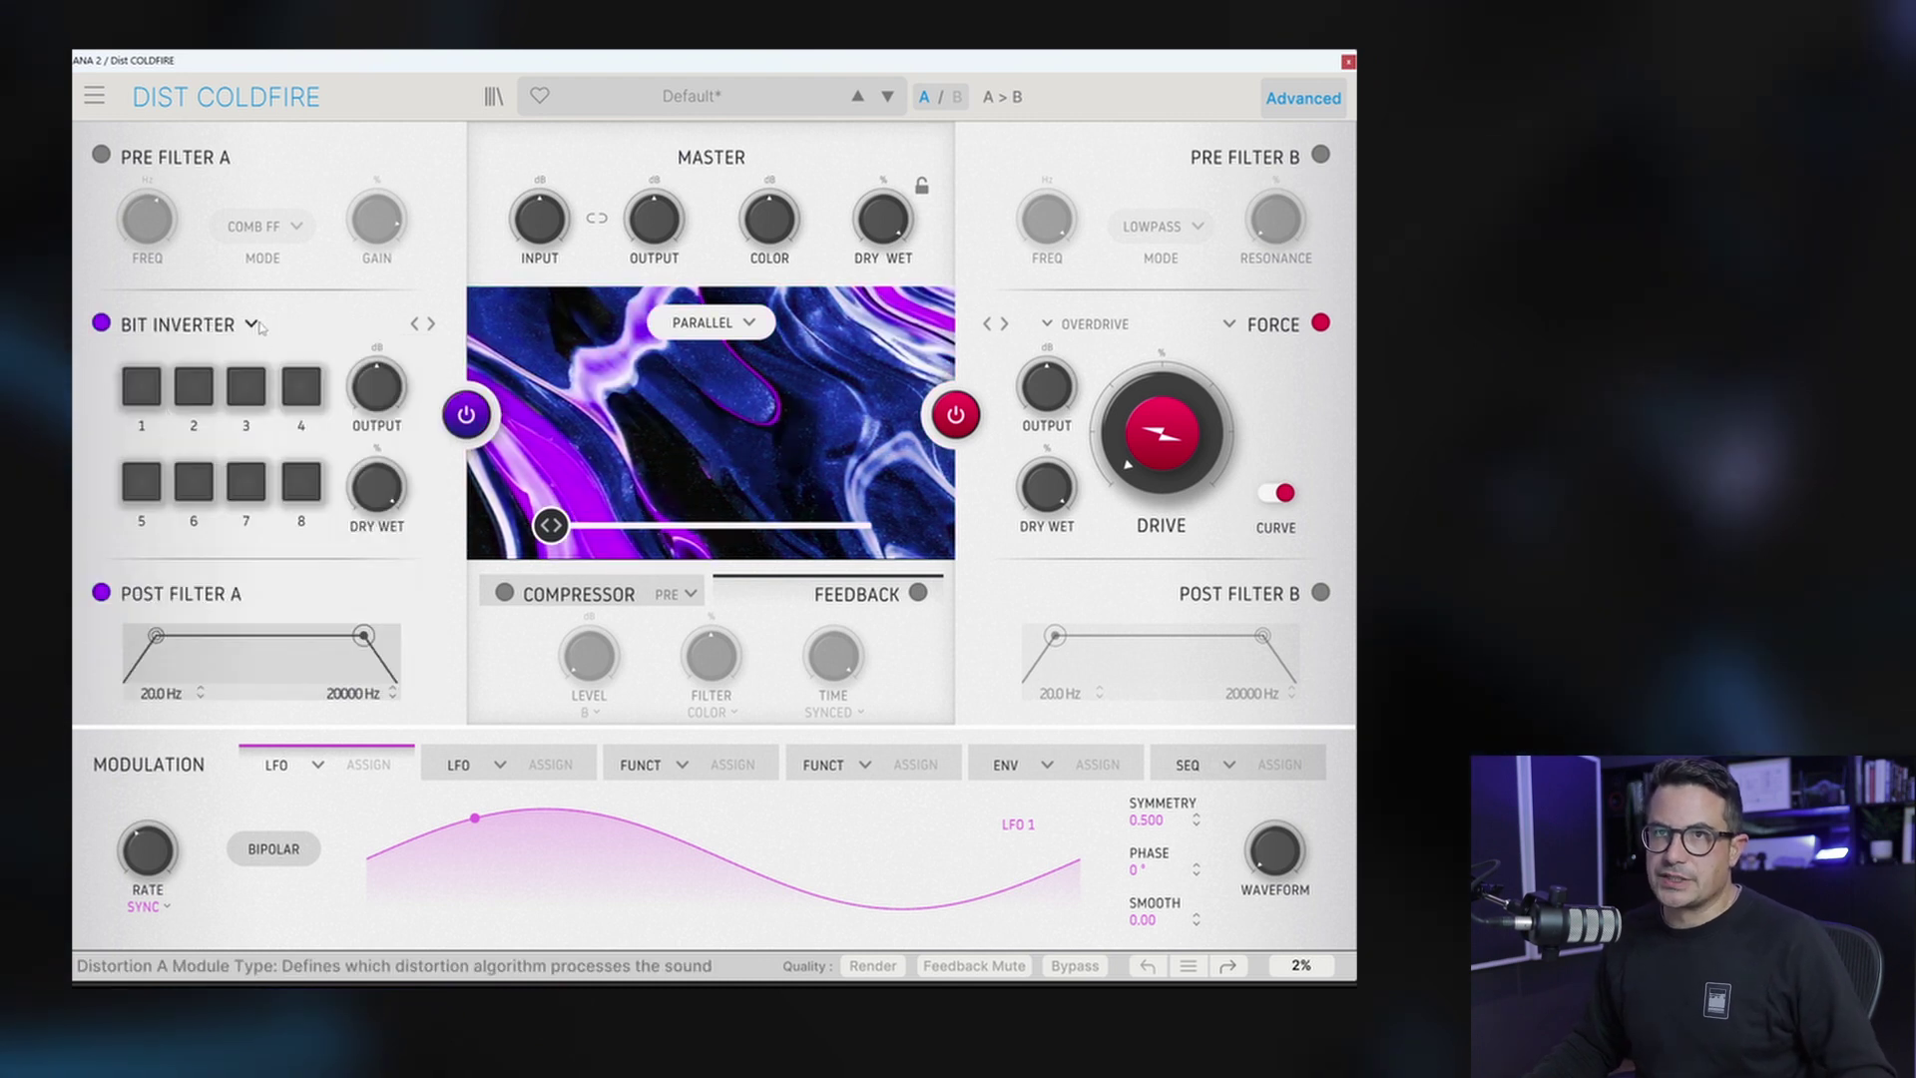
# Step: Change bits 2, 5 and 7 in distortion A's Bit Inverter, muting 2 and 7 and inverting 5
pyautogui.click(254, 327)
pyautogui.click(253, 327)
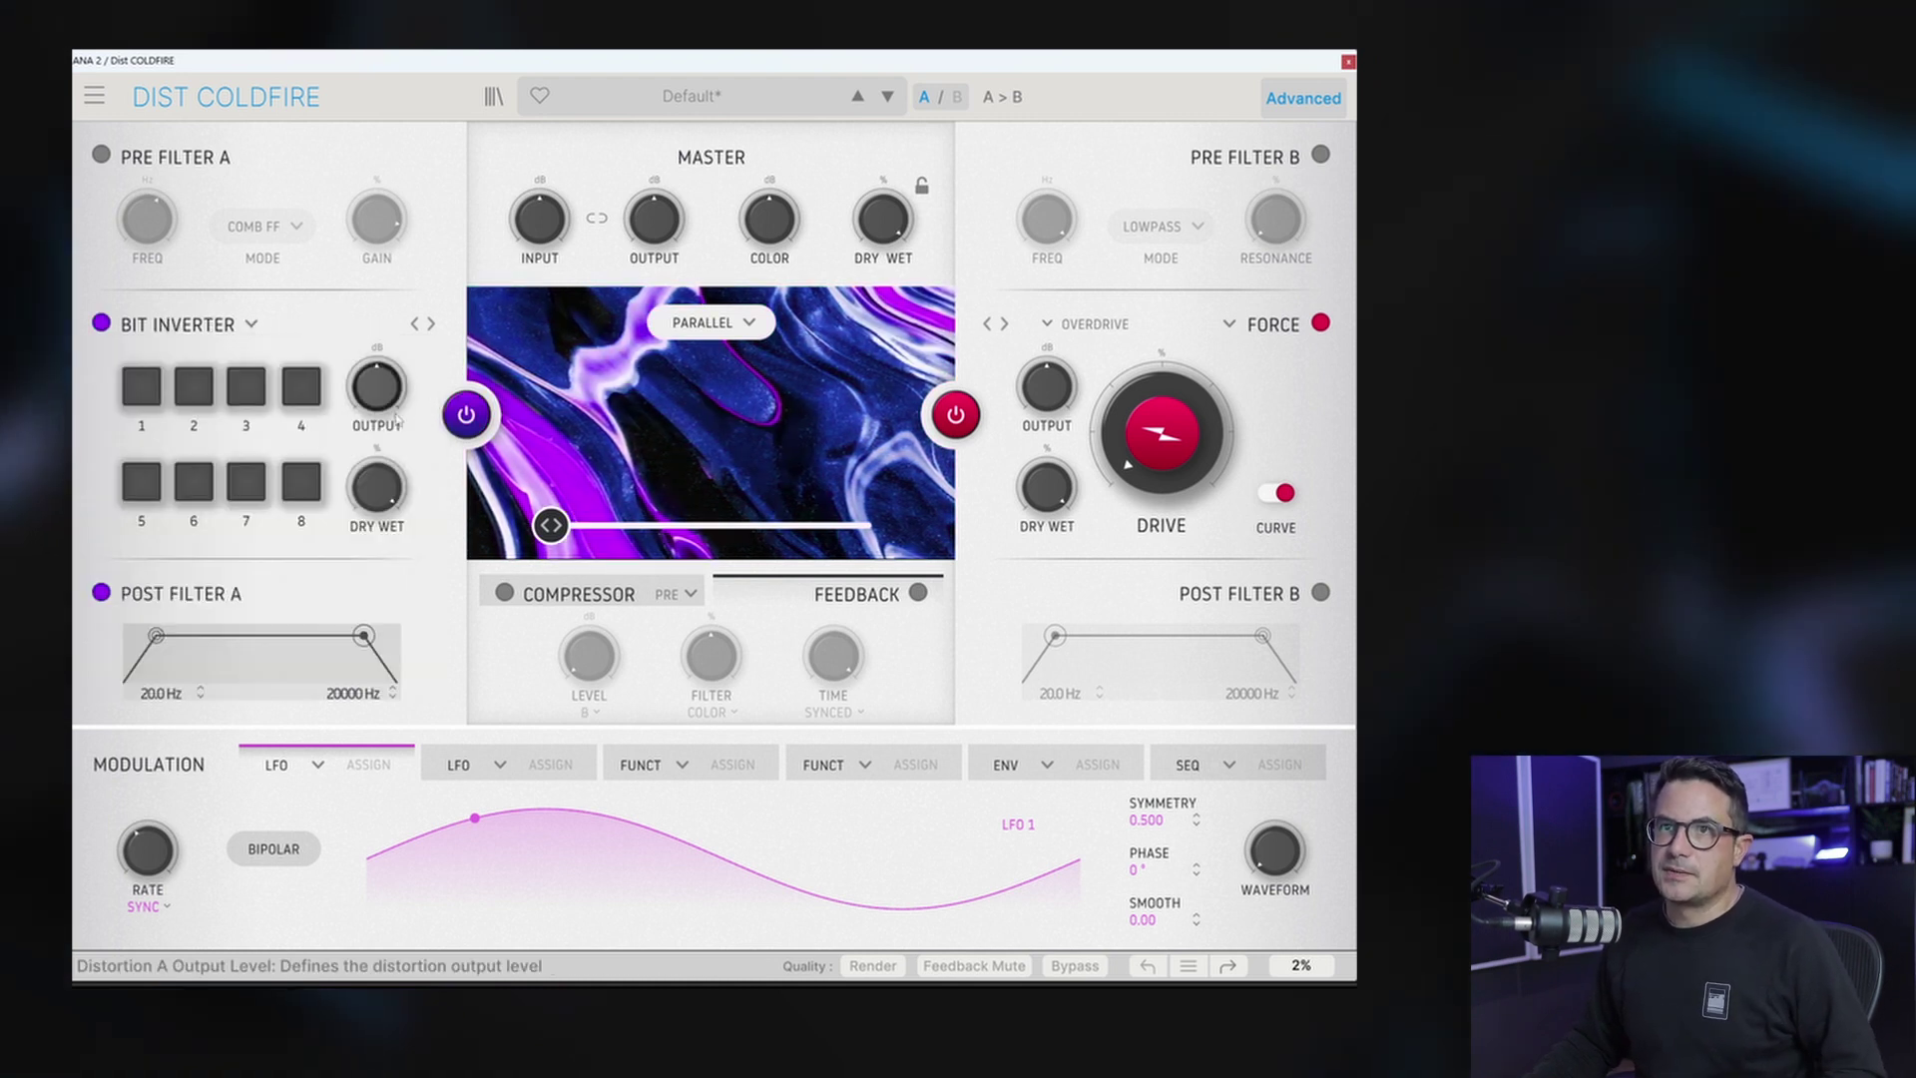
pyautogui.click(194, 386)
pyautogui.click(246, 482)
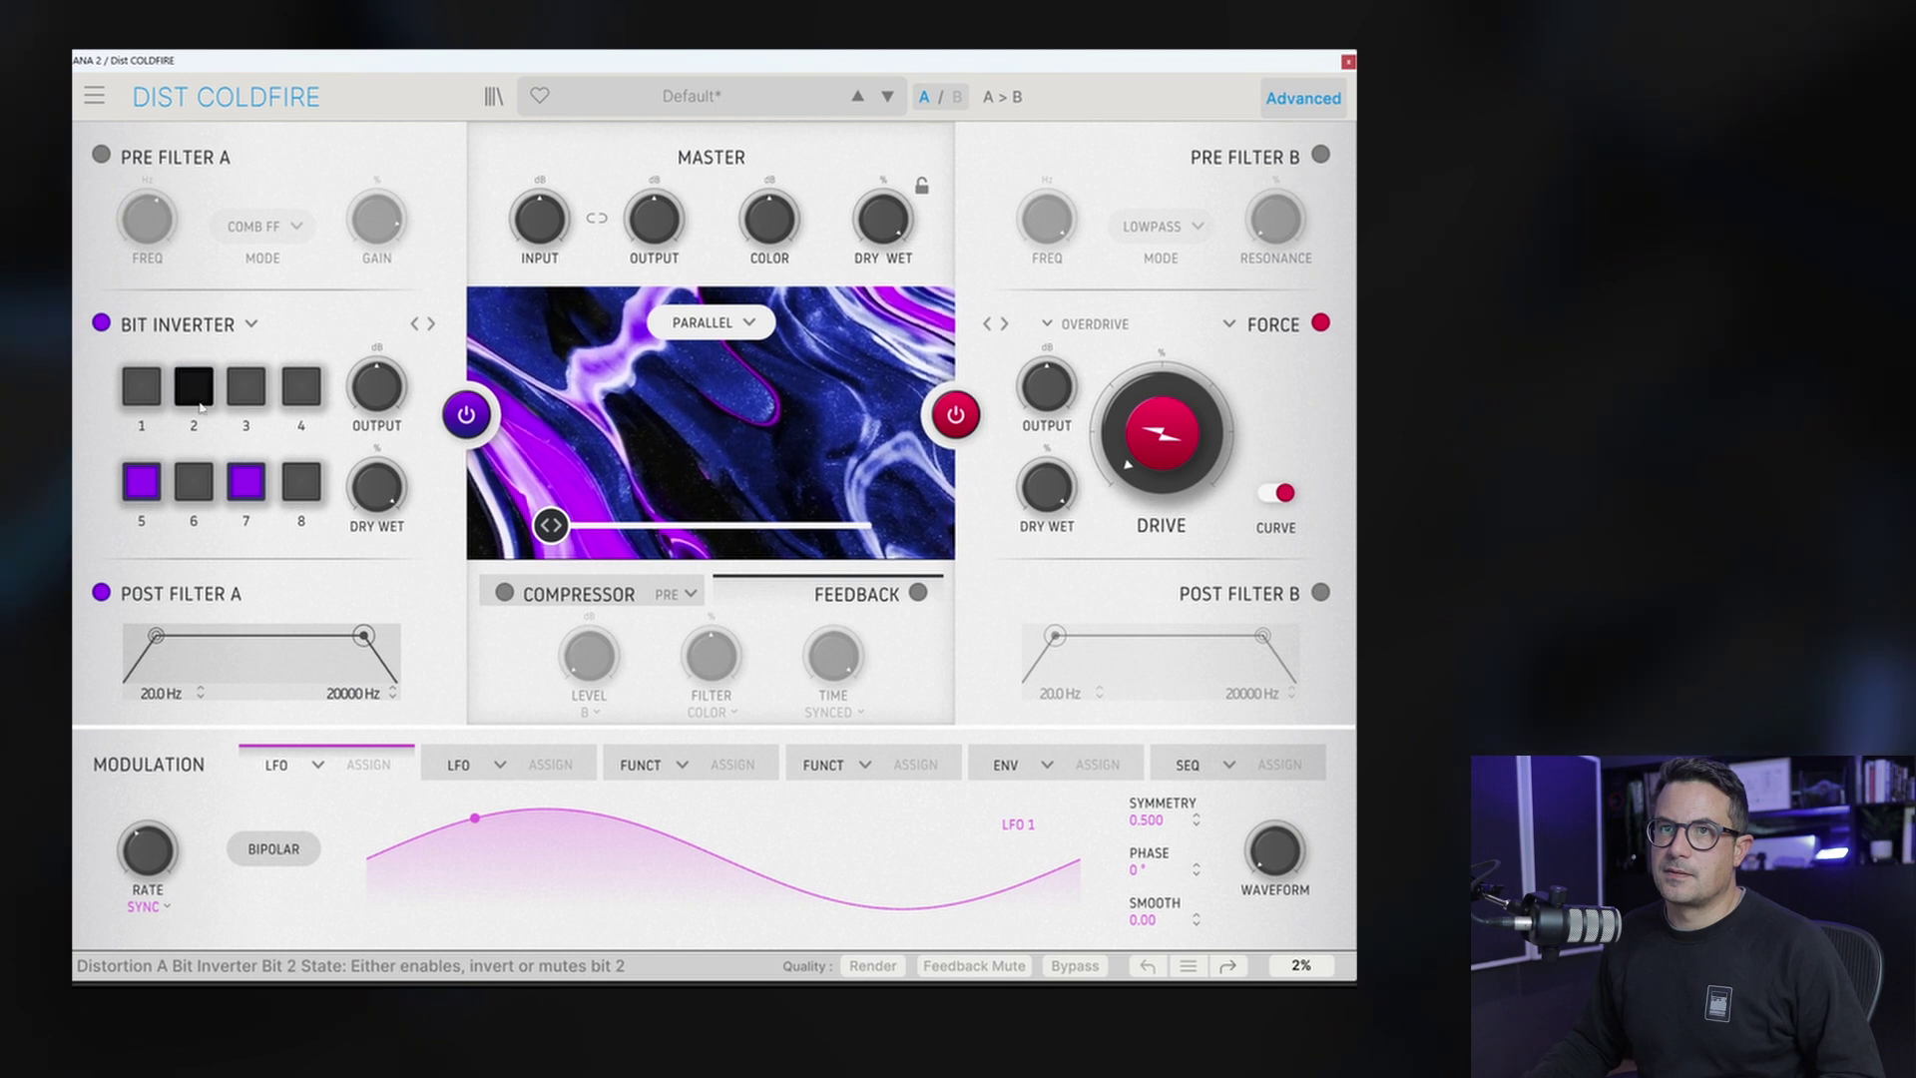
pyautogui.click(245, 482)
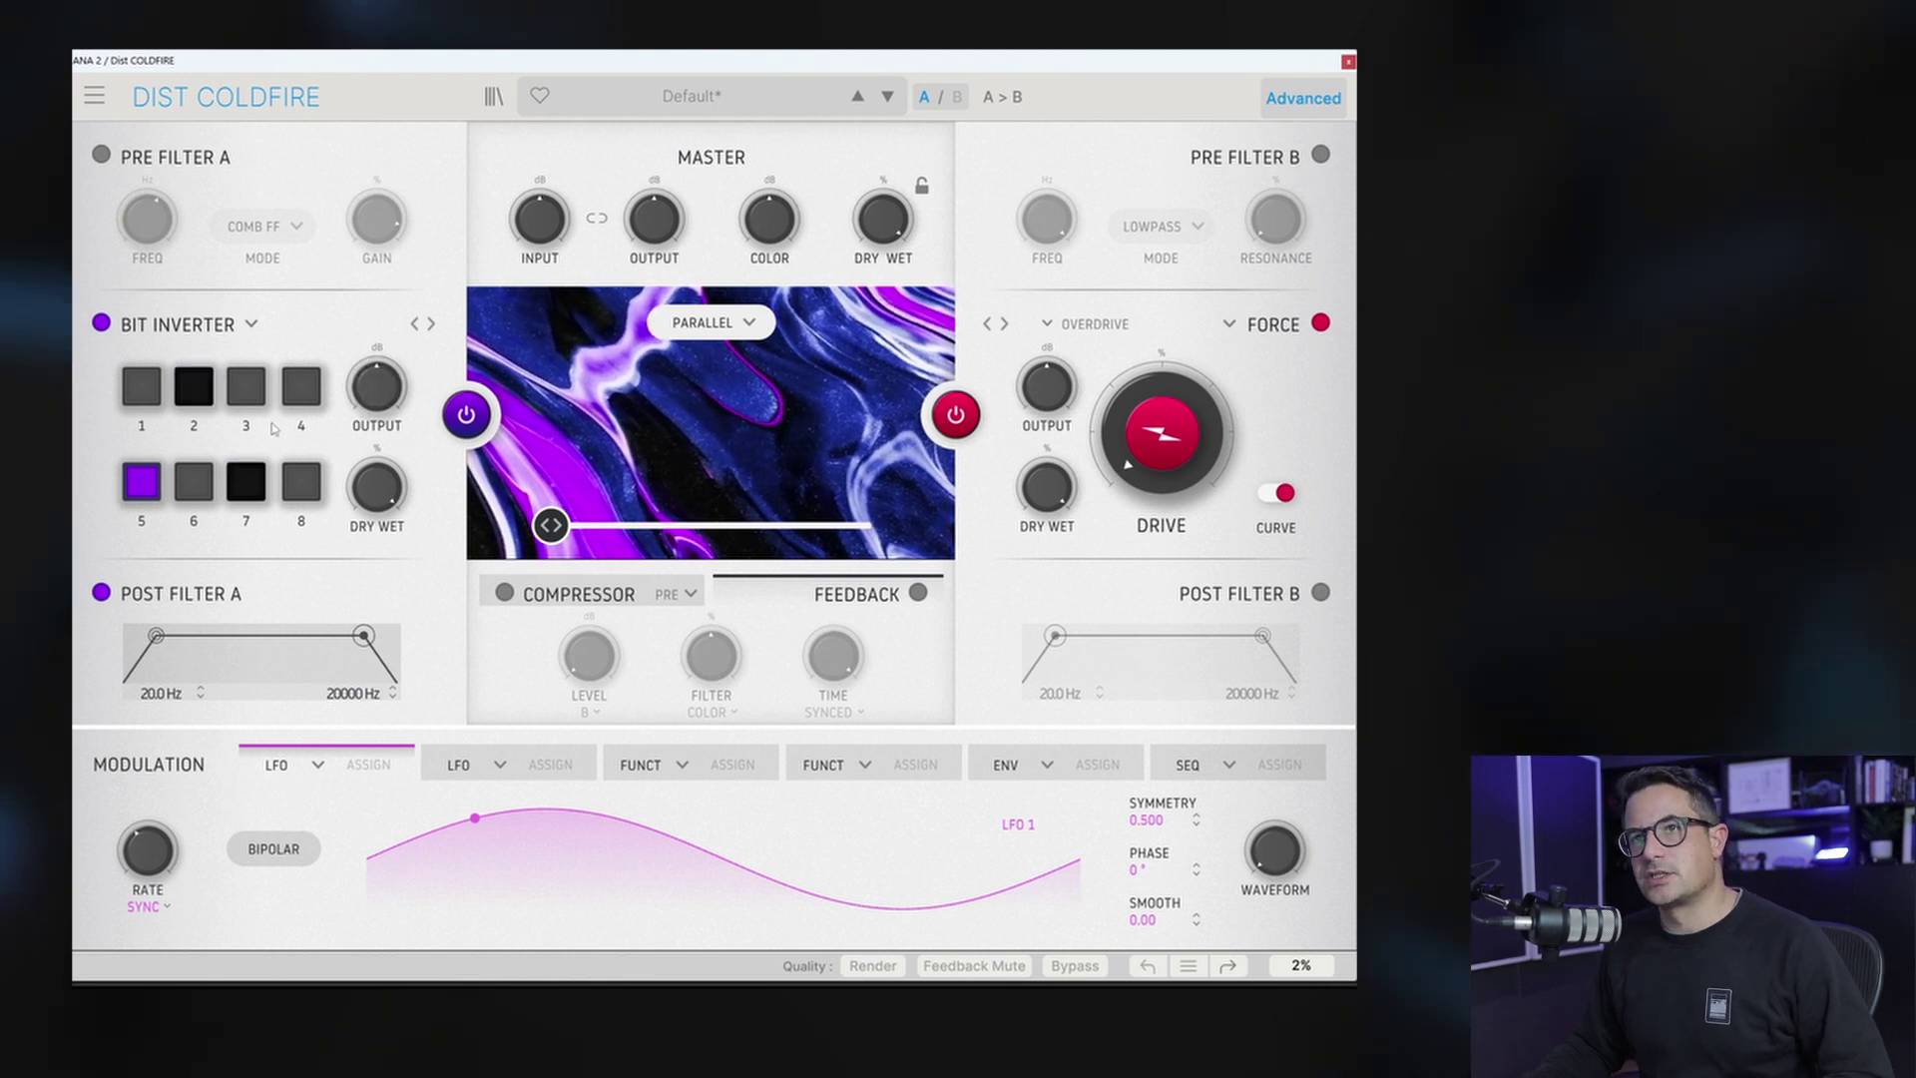
# Step: Change distortion A's type to Bit Crusher and turn its Bitdepth knob to the far end of its range
pyautogui.click(250, 326)
pyautogui.click(262, 419)
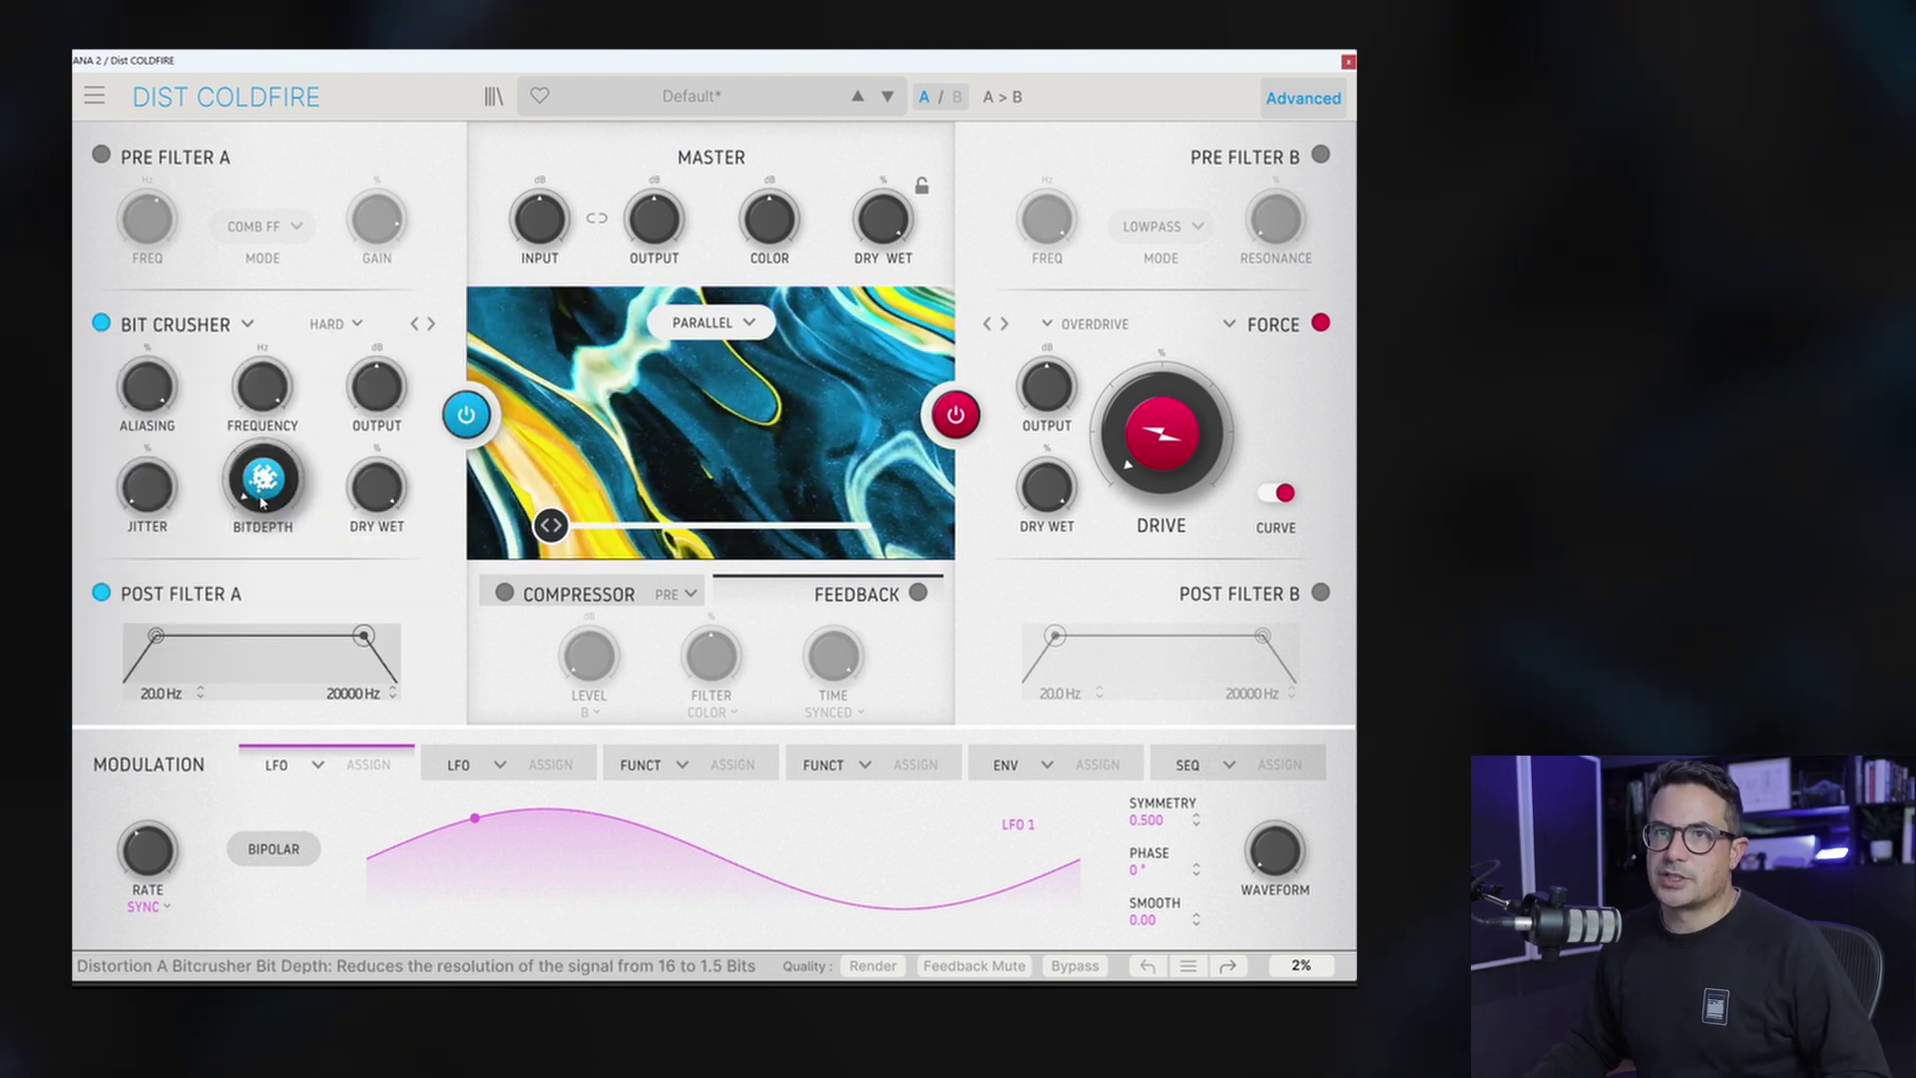
pyautogui.moveTo(263, 479)
pyautogui.mouseDown()
pyautogui.moveTo(264, 394)
pyautogui.moveTo(262, 454)
pyautogui.mouseUp()
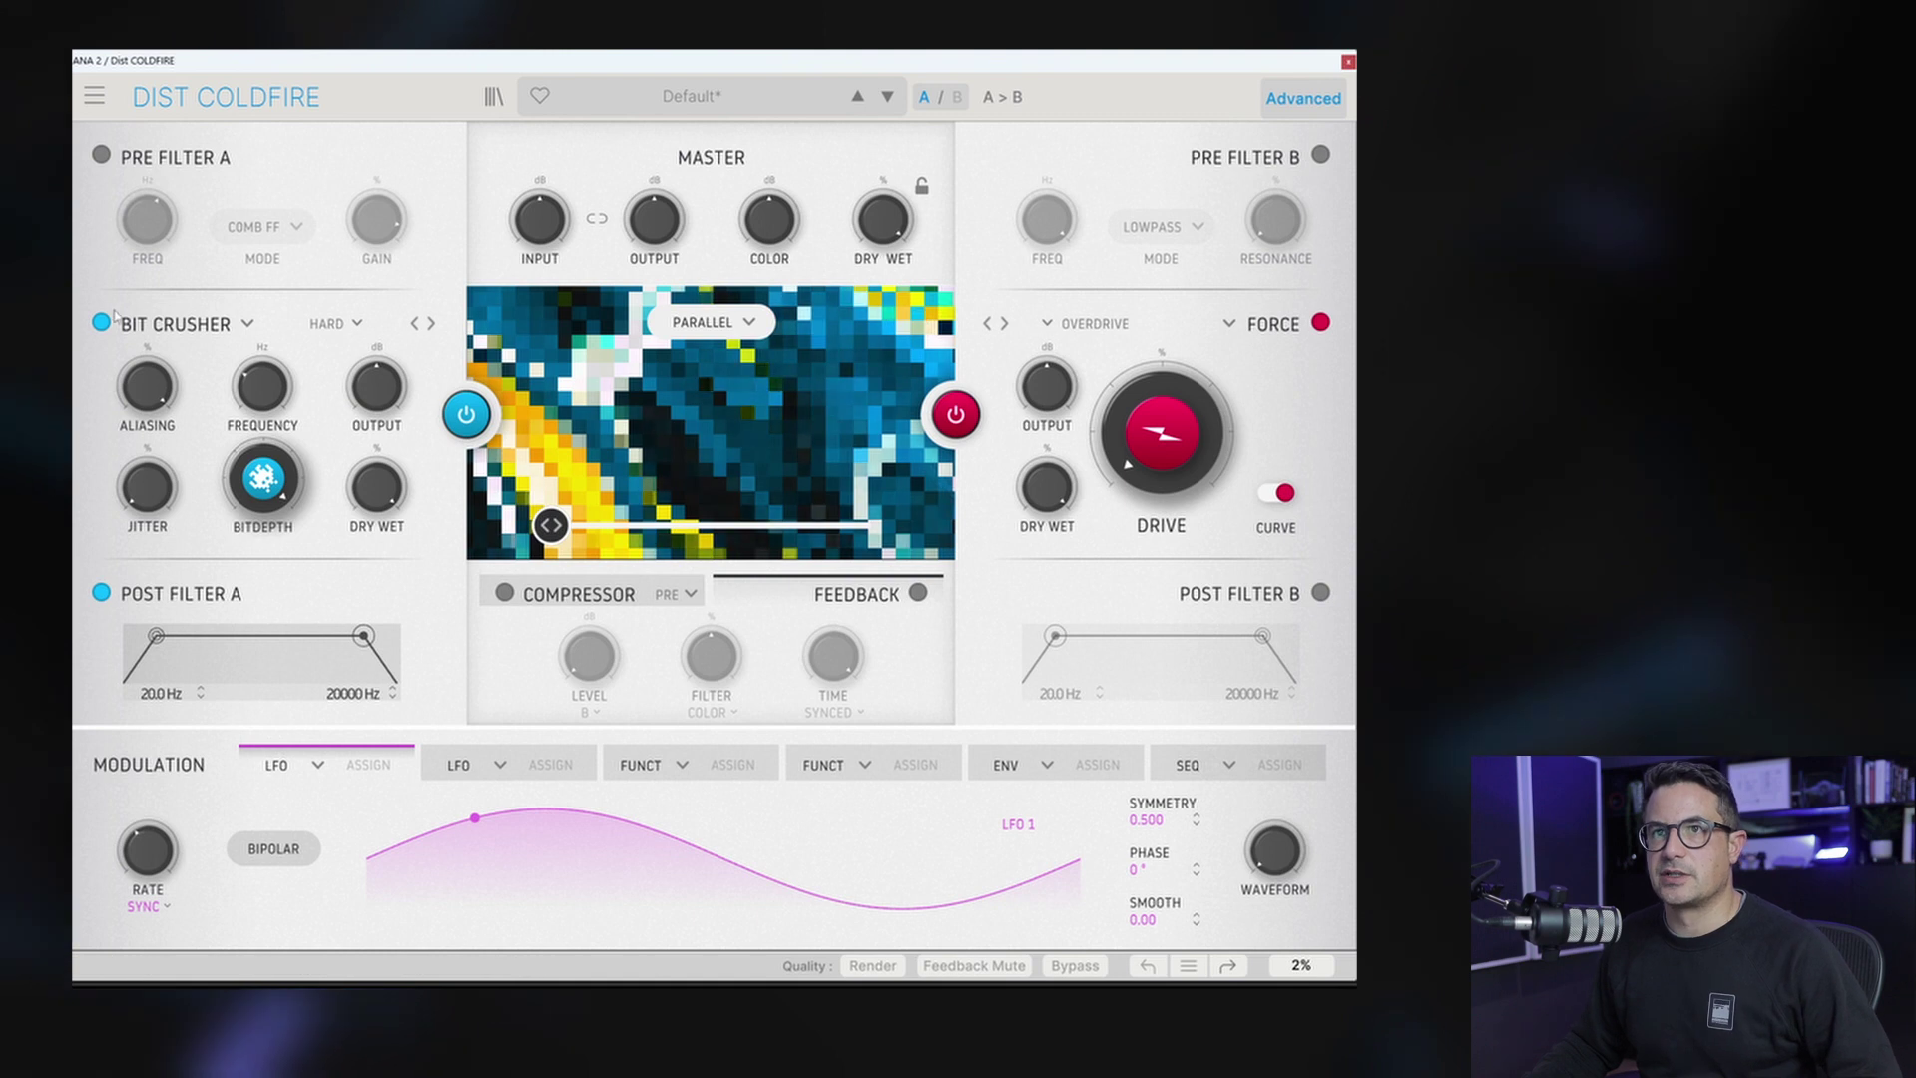
# Step: Change distortion A's type to Wavefolder and sweep its drive, leaving it slightly below the middle
pyautogui.click(171, 325)
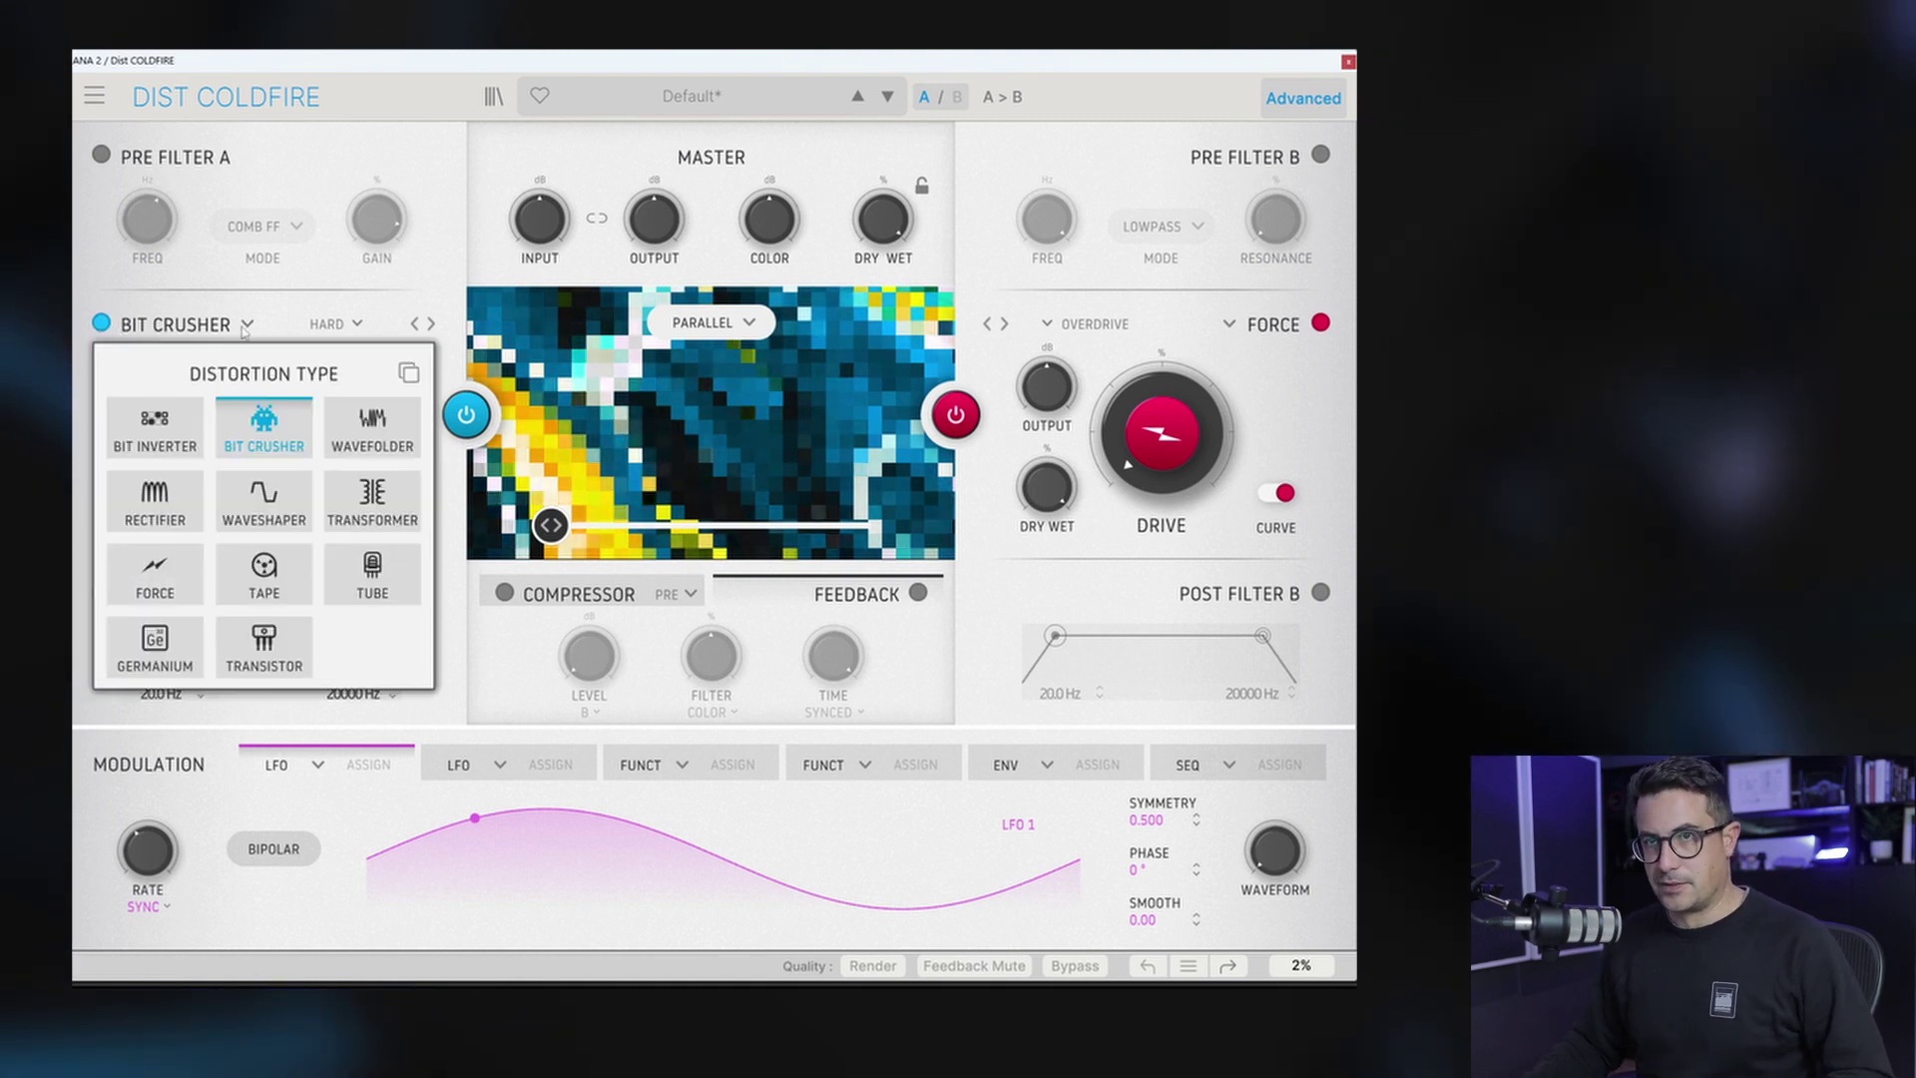
pyautogui.click(373, 424)
pyautogui.moveTo(214, 449); pyautogui.dragTo(214, 624)
pyautogui.moveTo(215, 467); pyautogui.dragTo(214, 424)
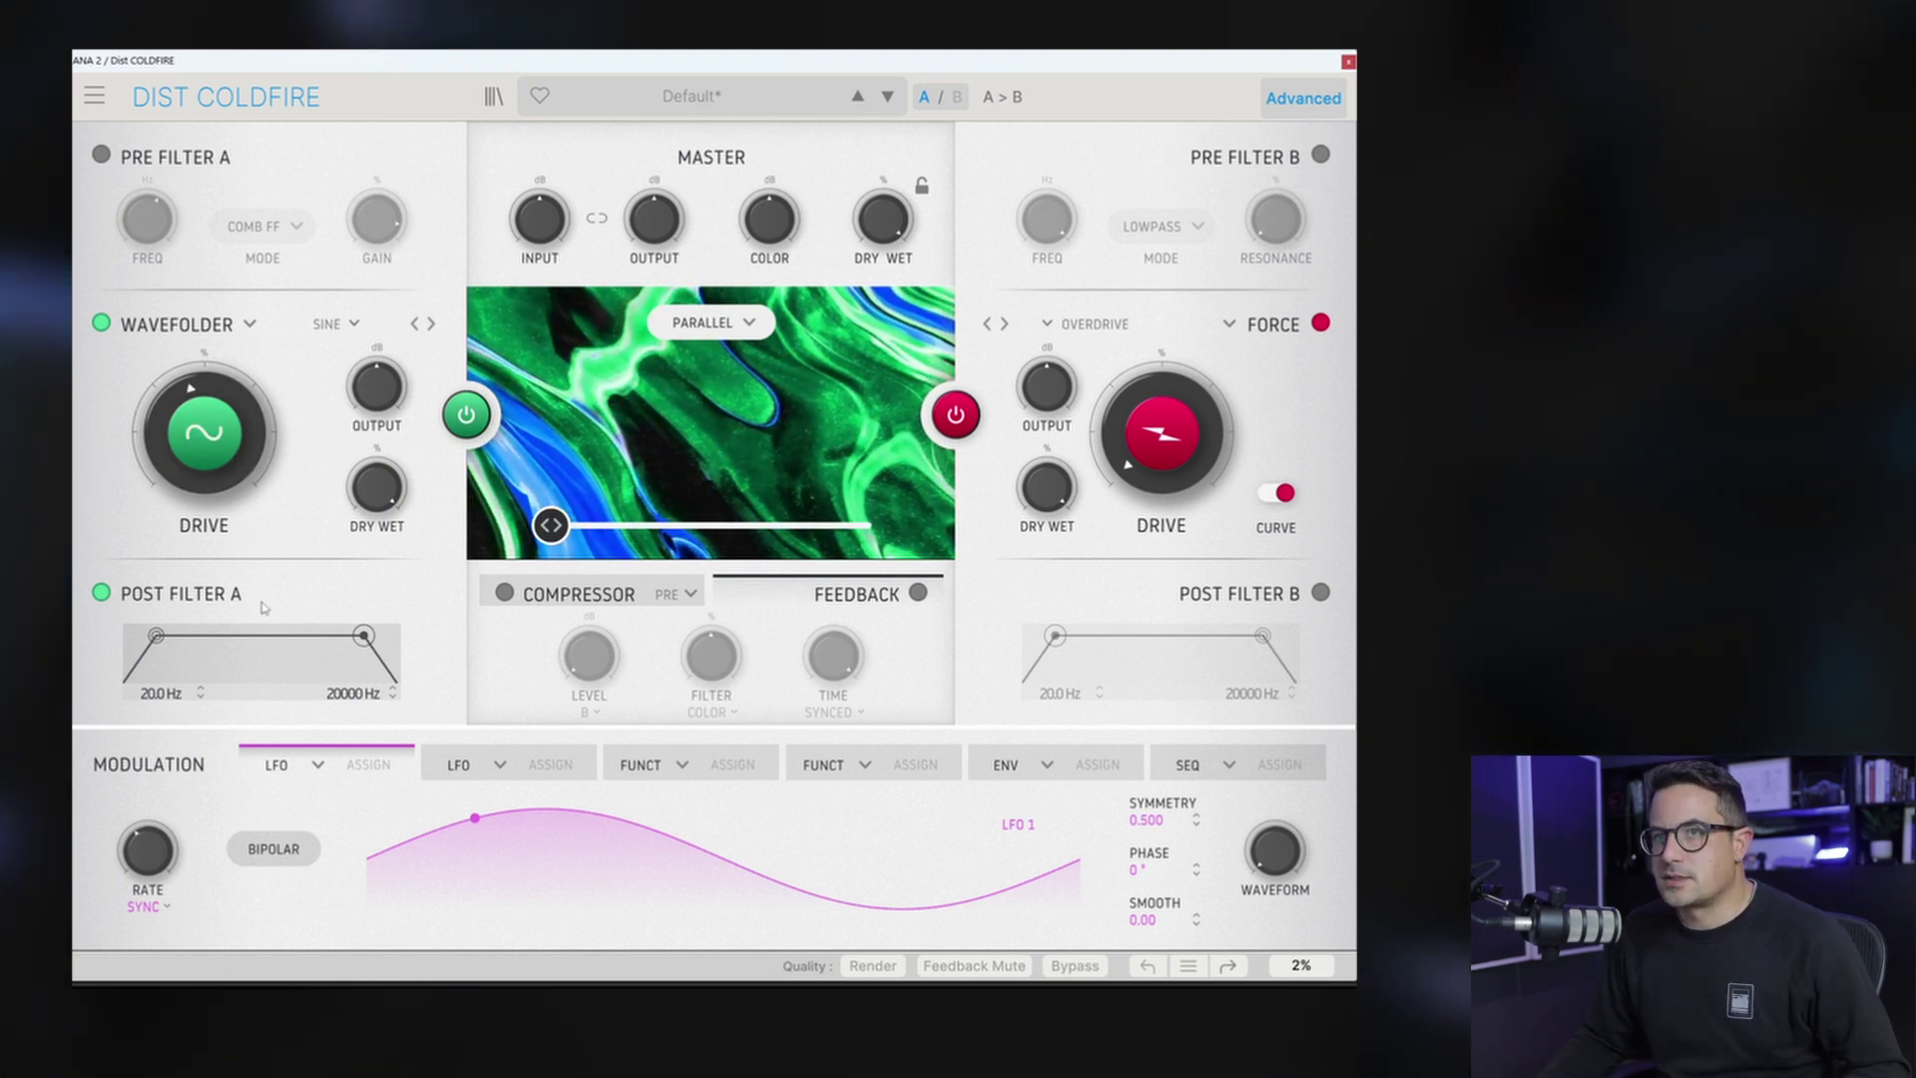
# Step: Try the Wavefolder's Dual Fold type while adjusting its drive
pyautogui.click(354, 325)
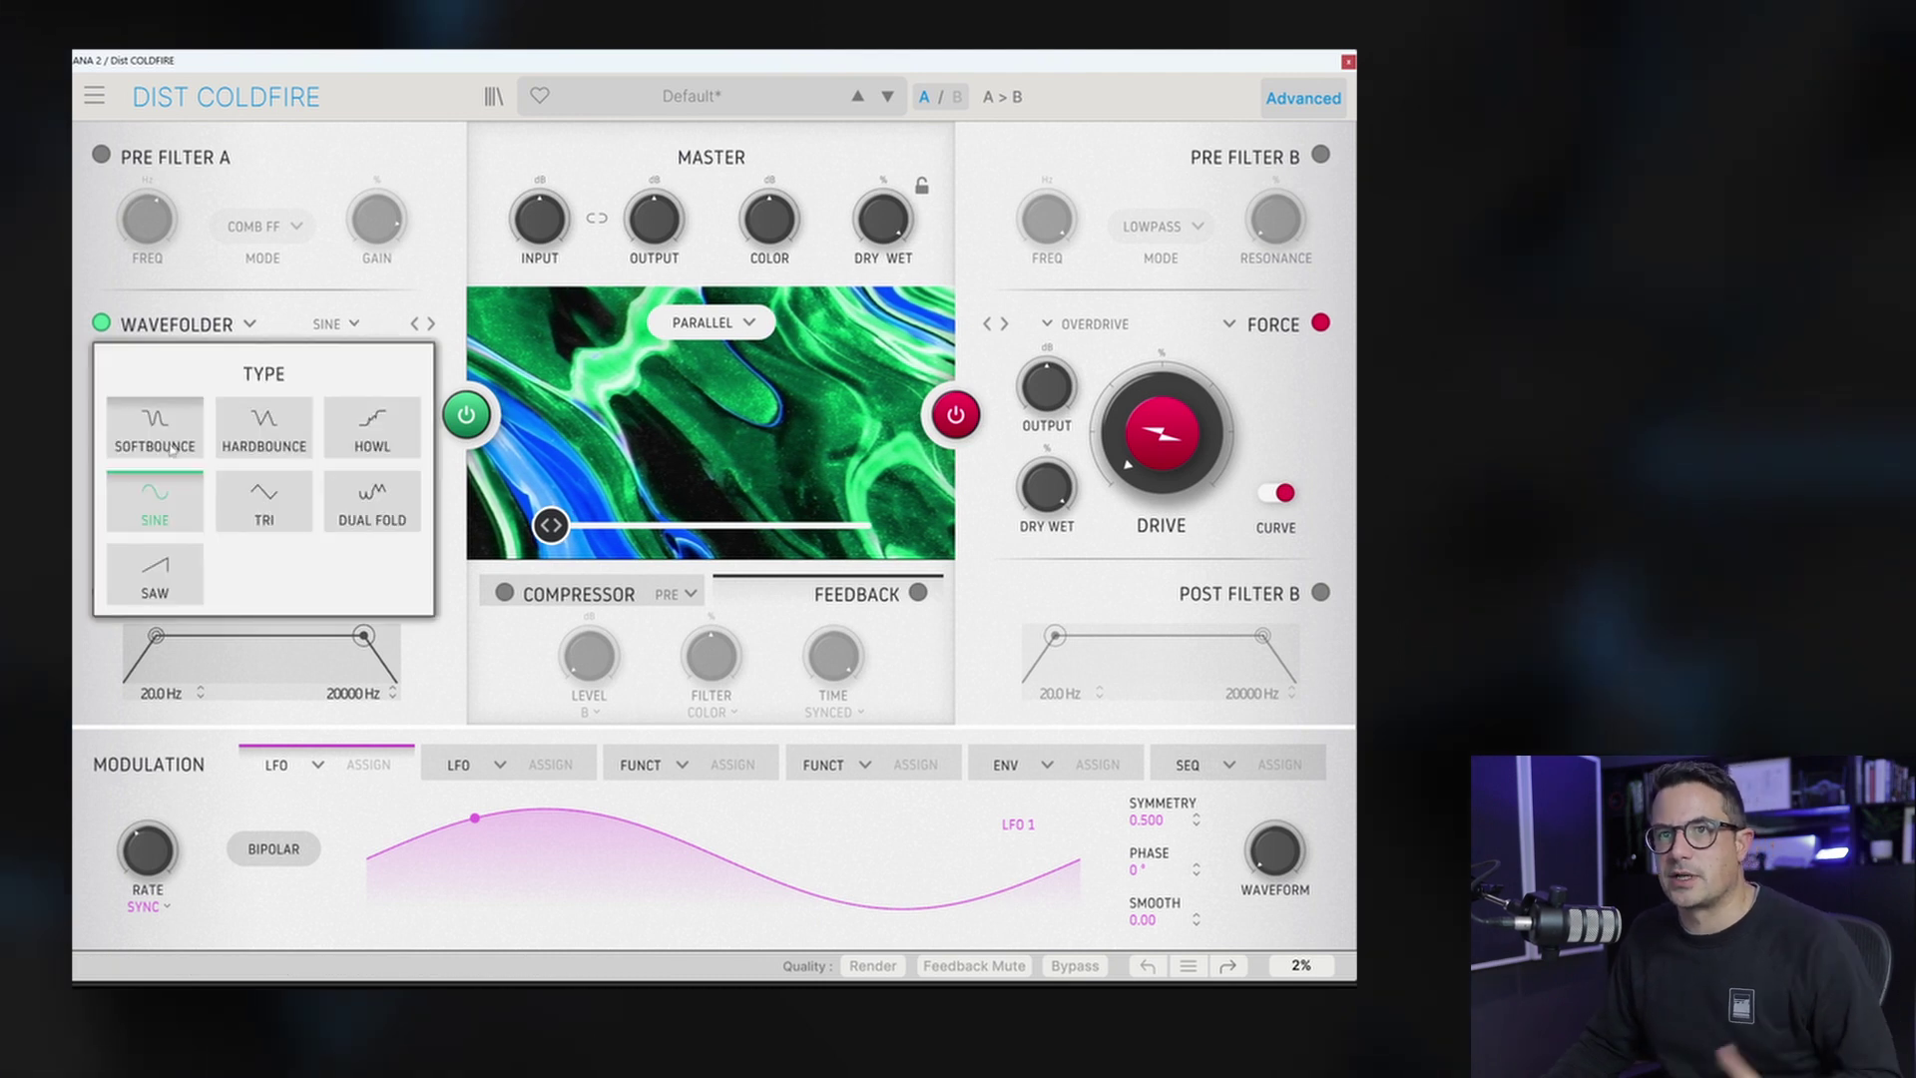
pyautogui.click(371, 499)
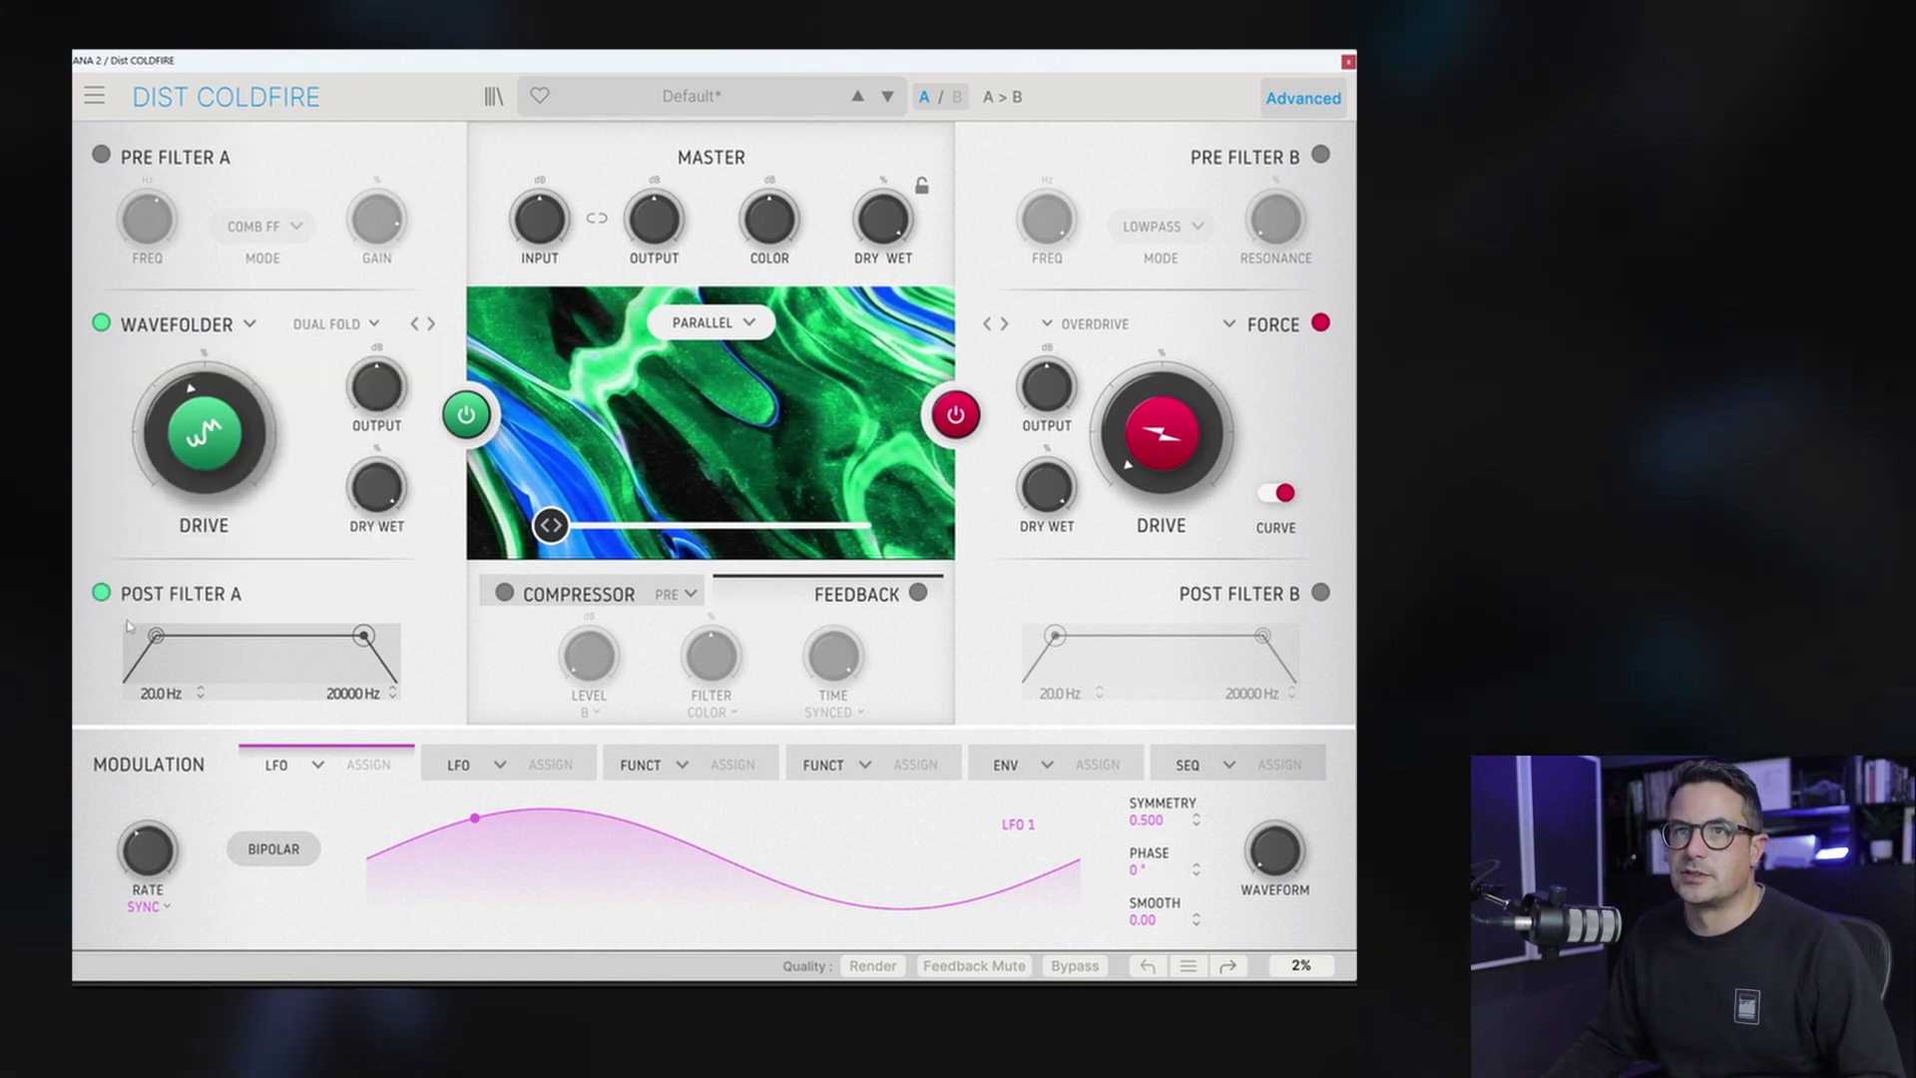
pyautogui.moveTo(214, 419); pyautogui.dragTo(215, 377)
# Step: Compare distortion A with Bit Crusher, return to Wavefolder, and set its type to Sine with the drive at 0%
pyautogui.click(429, 324)
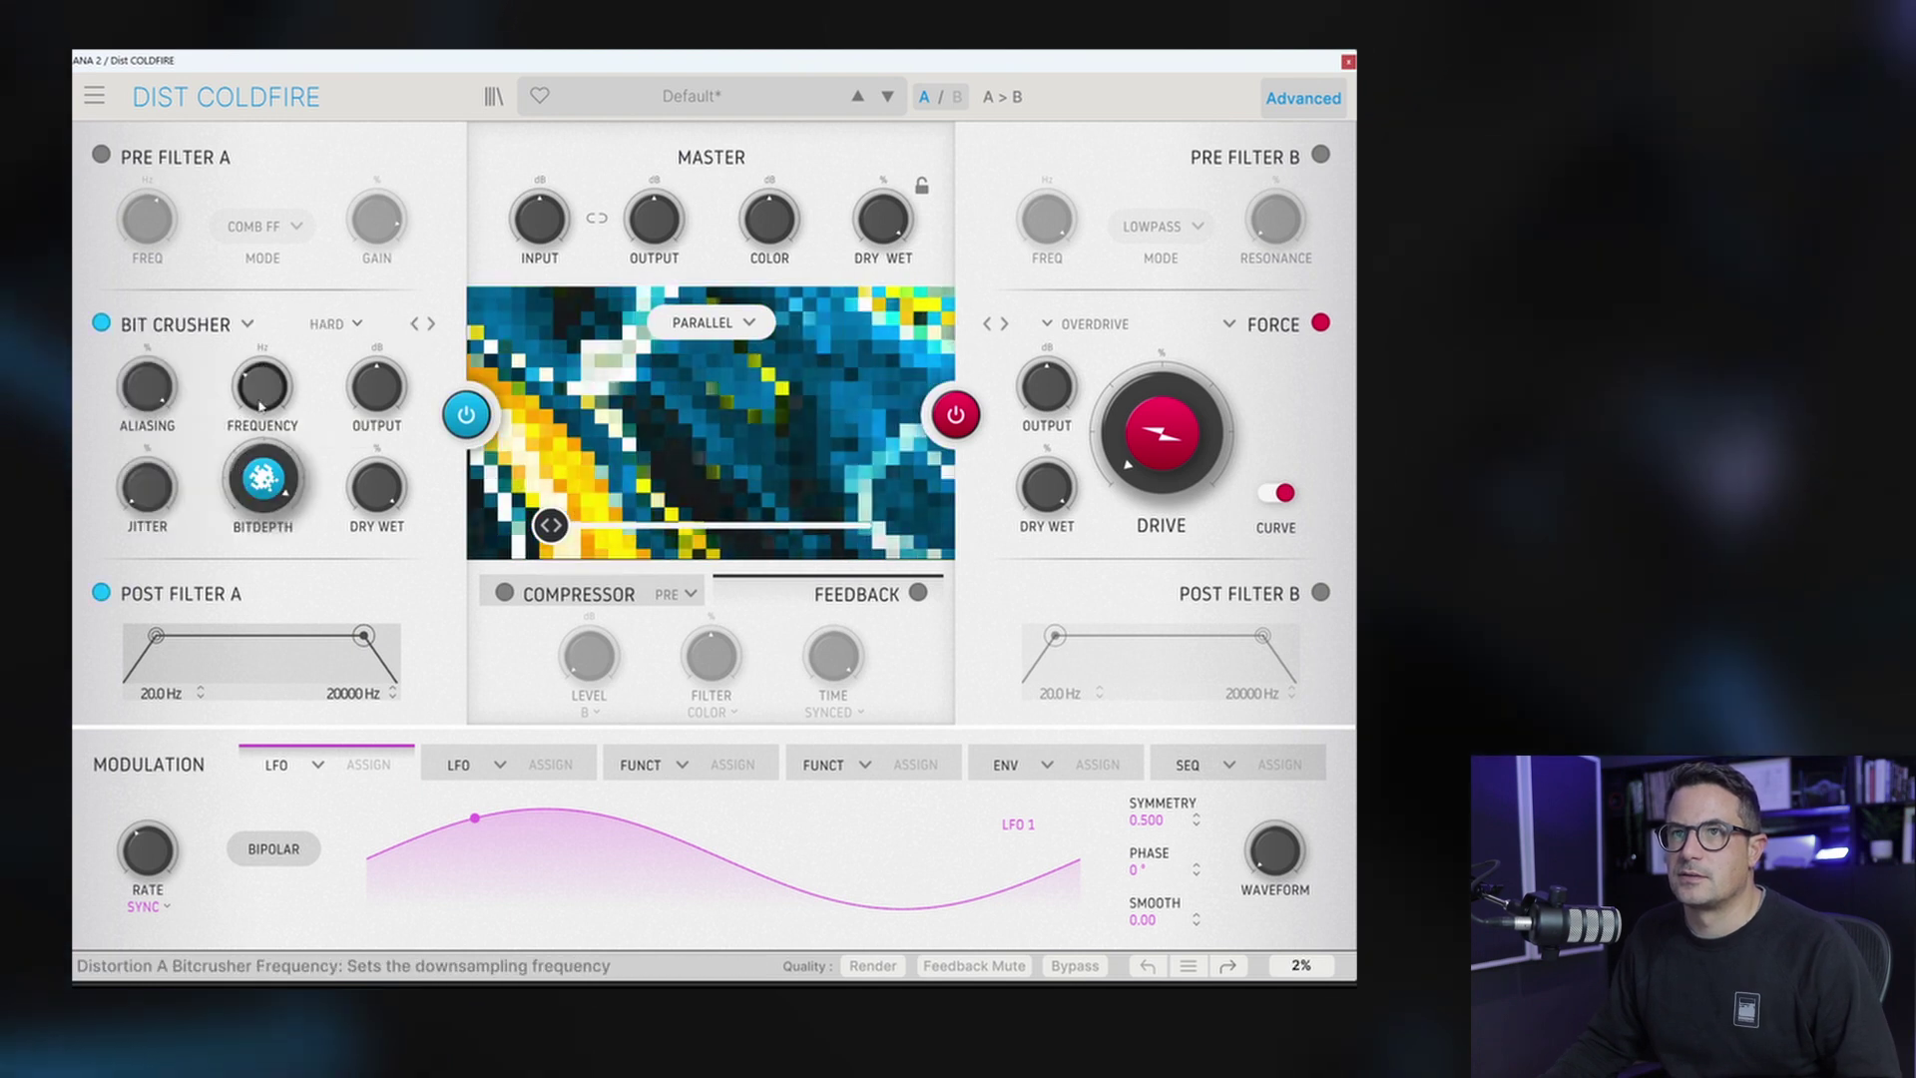
pyautogui.click(430, 323)
pyautogui.click(336, 323)
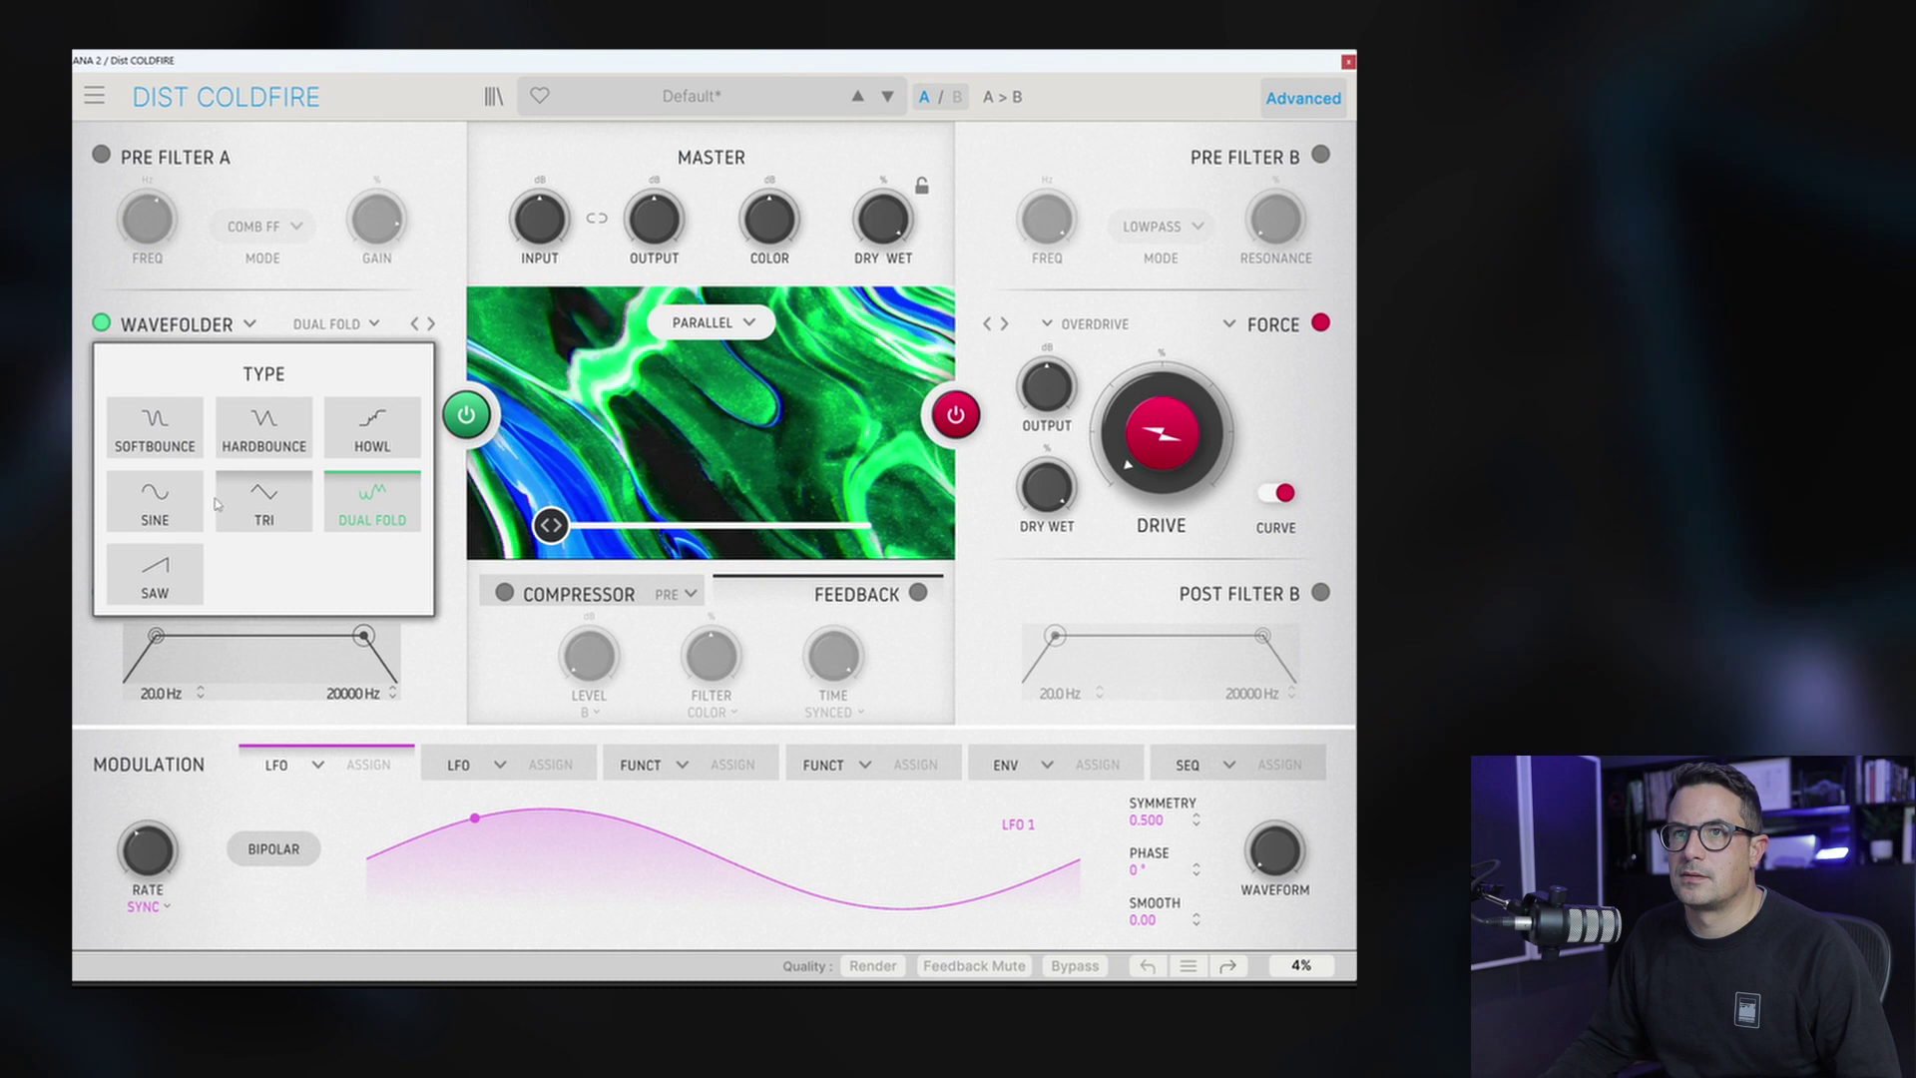
pyautogui.click(154, 499)
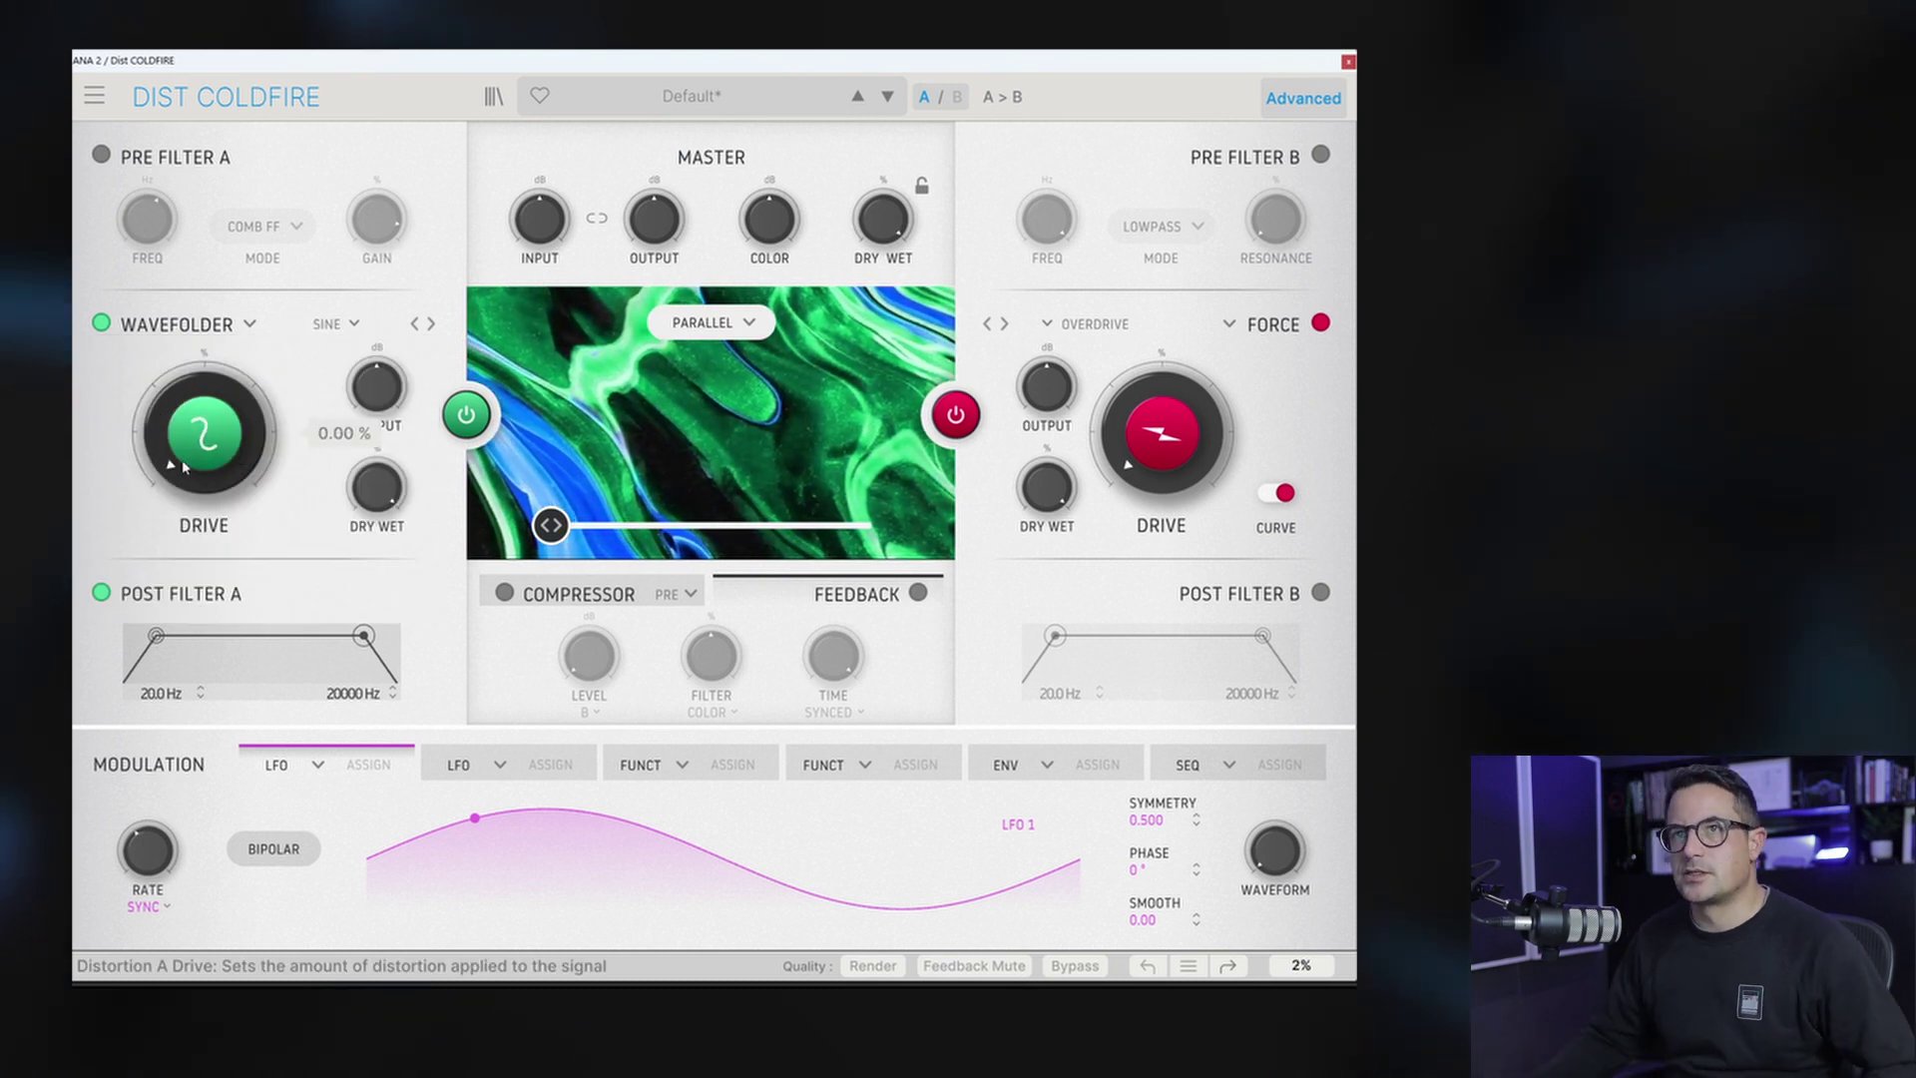
# Step: Change distortion A's type to Rectifier and raise its slope close to the maximum
pyautogui.click(251, 324)
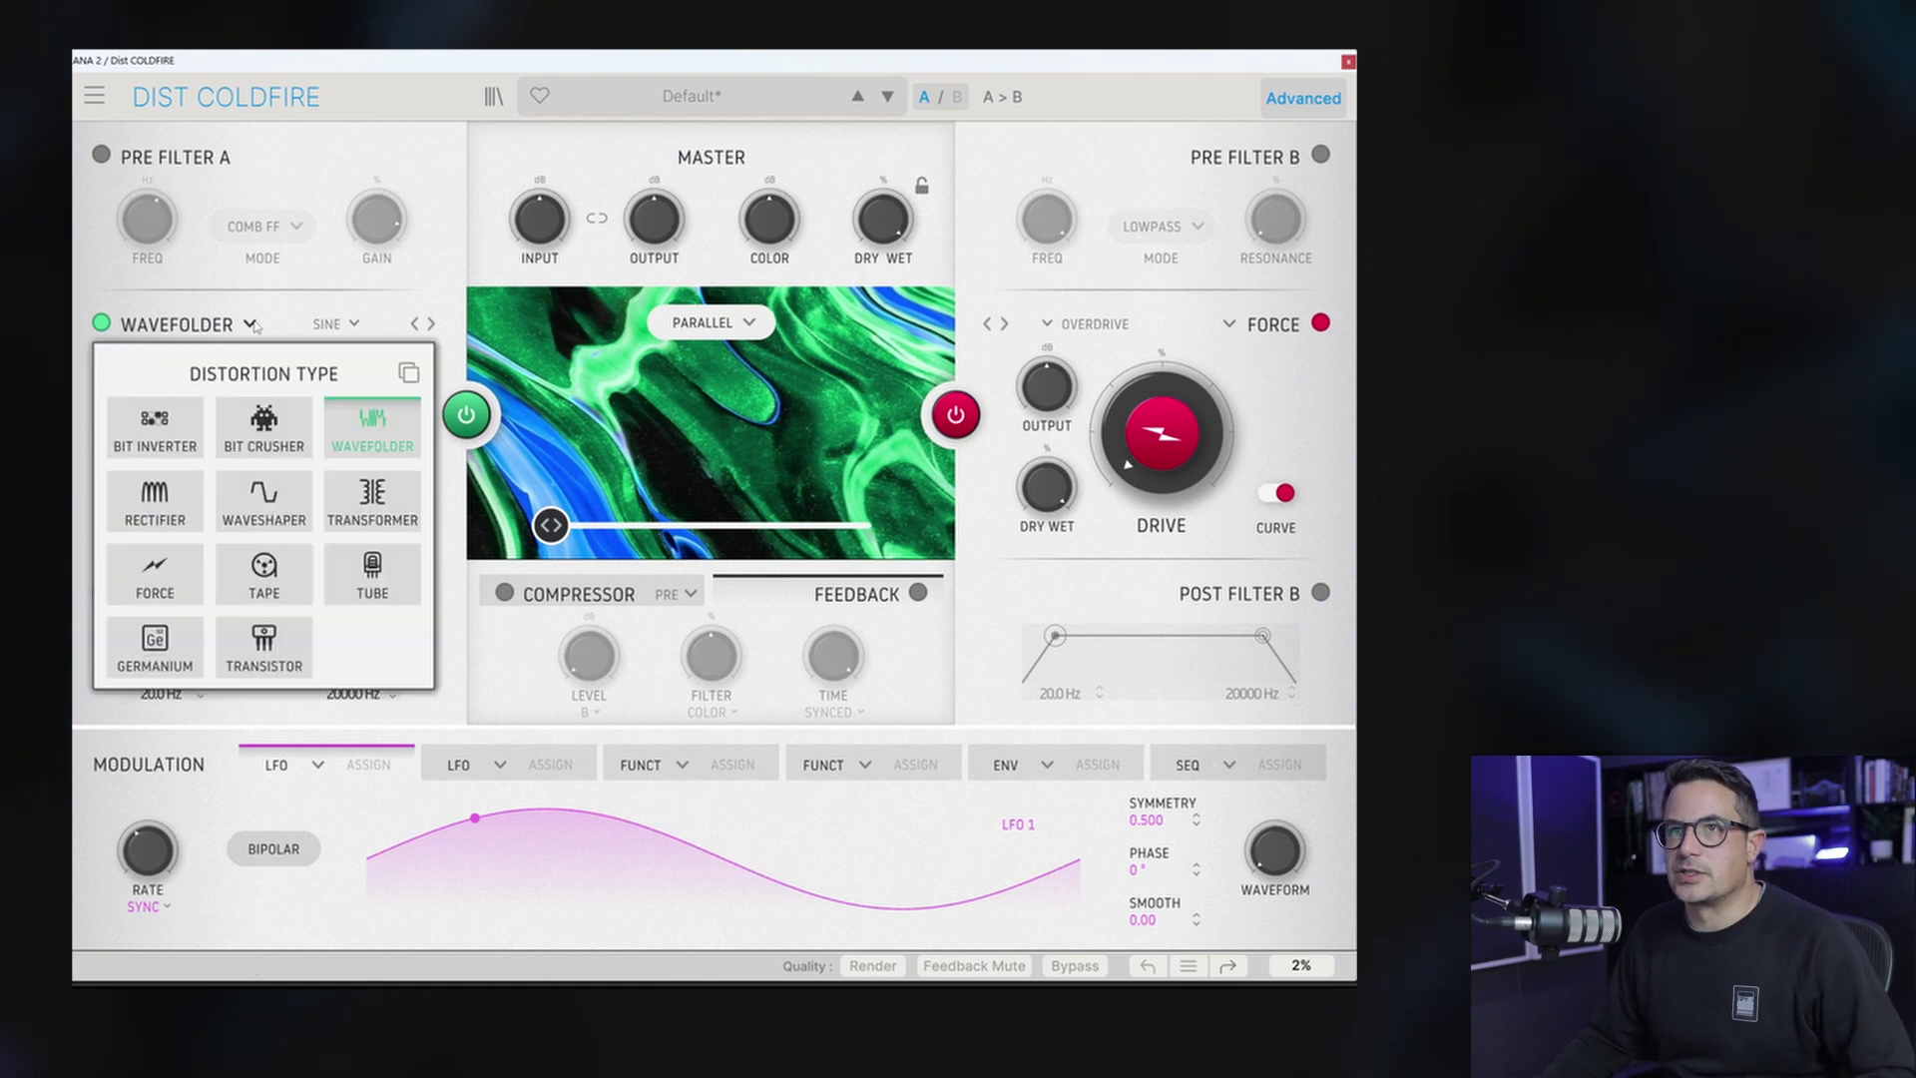
pyautogui.click(140, 514)
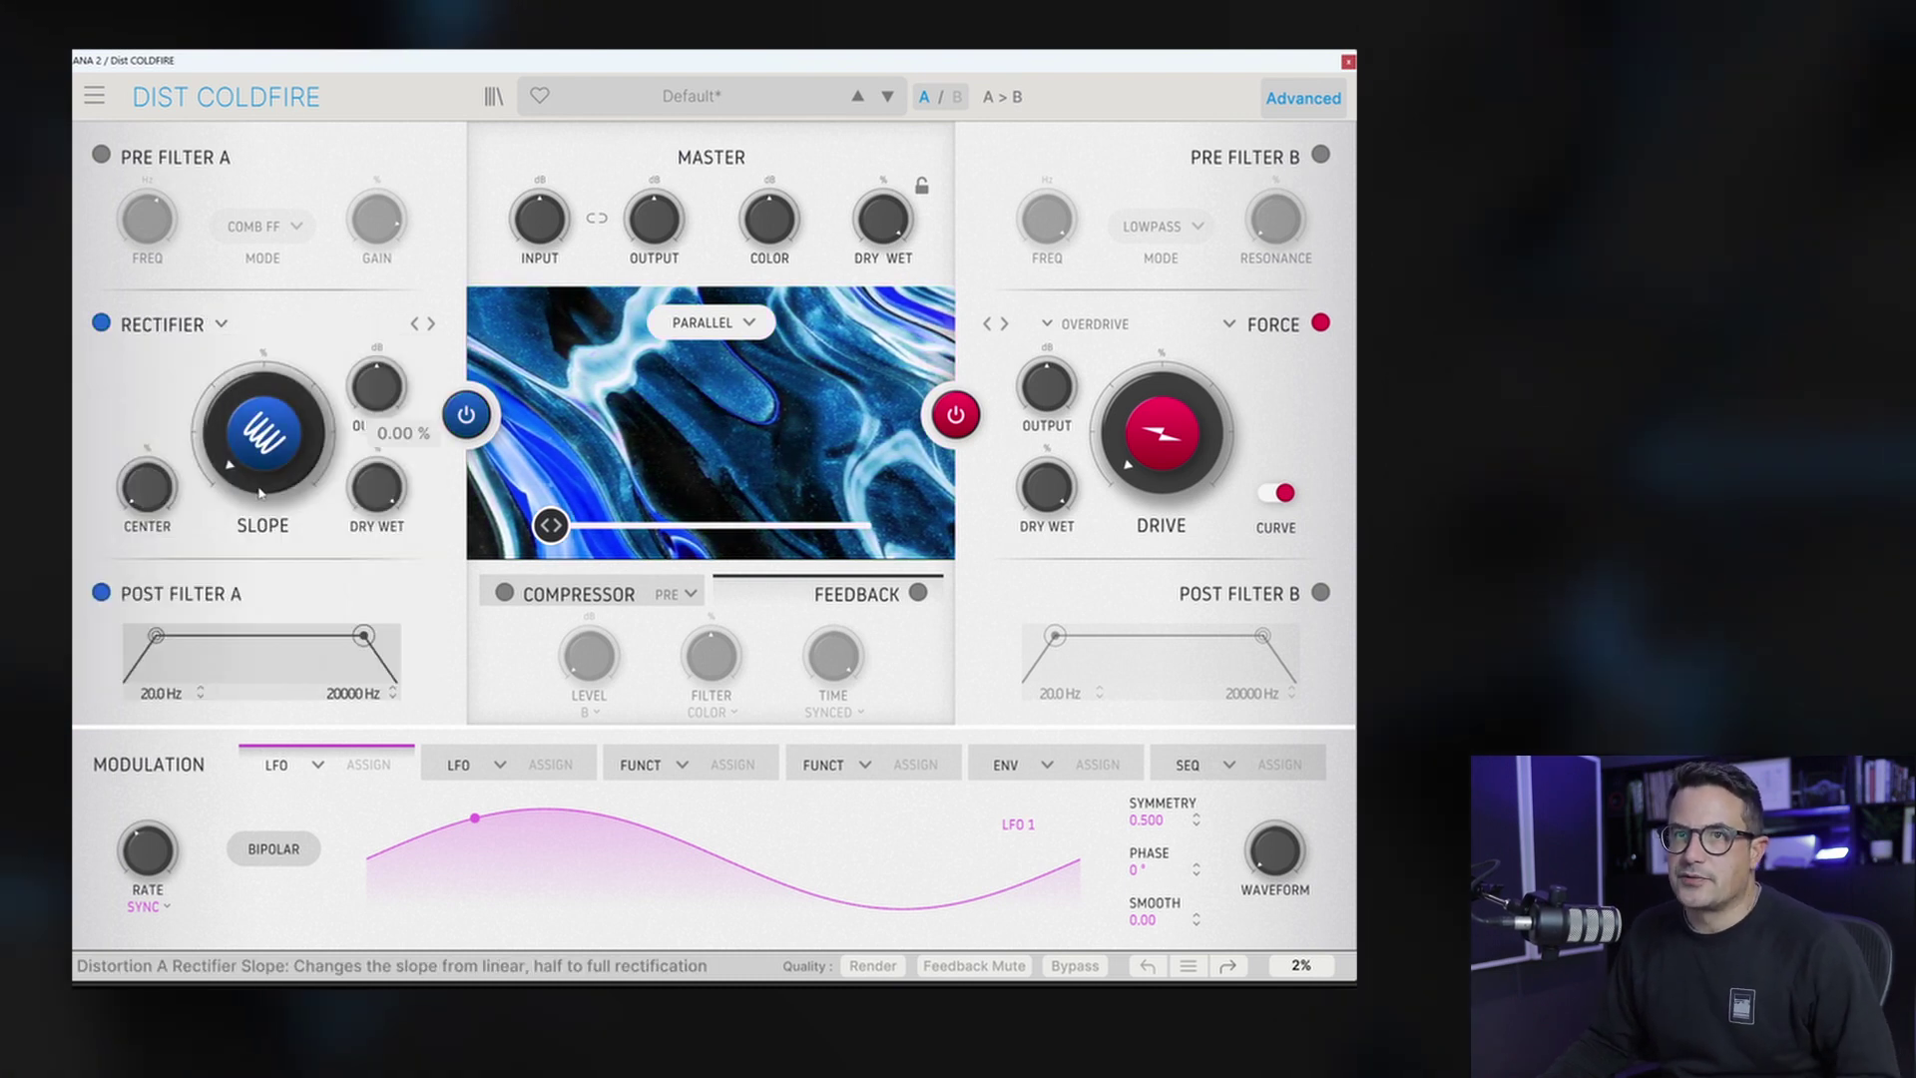
pyautogui.moveTo(264, 433); pyautogui.dragTo(264, 304)
pyautogui.moveTo(377, 386); pyautogui.dragTo(377, 371)
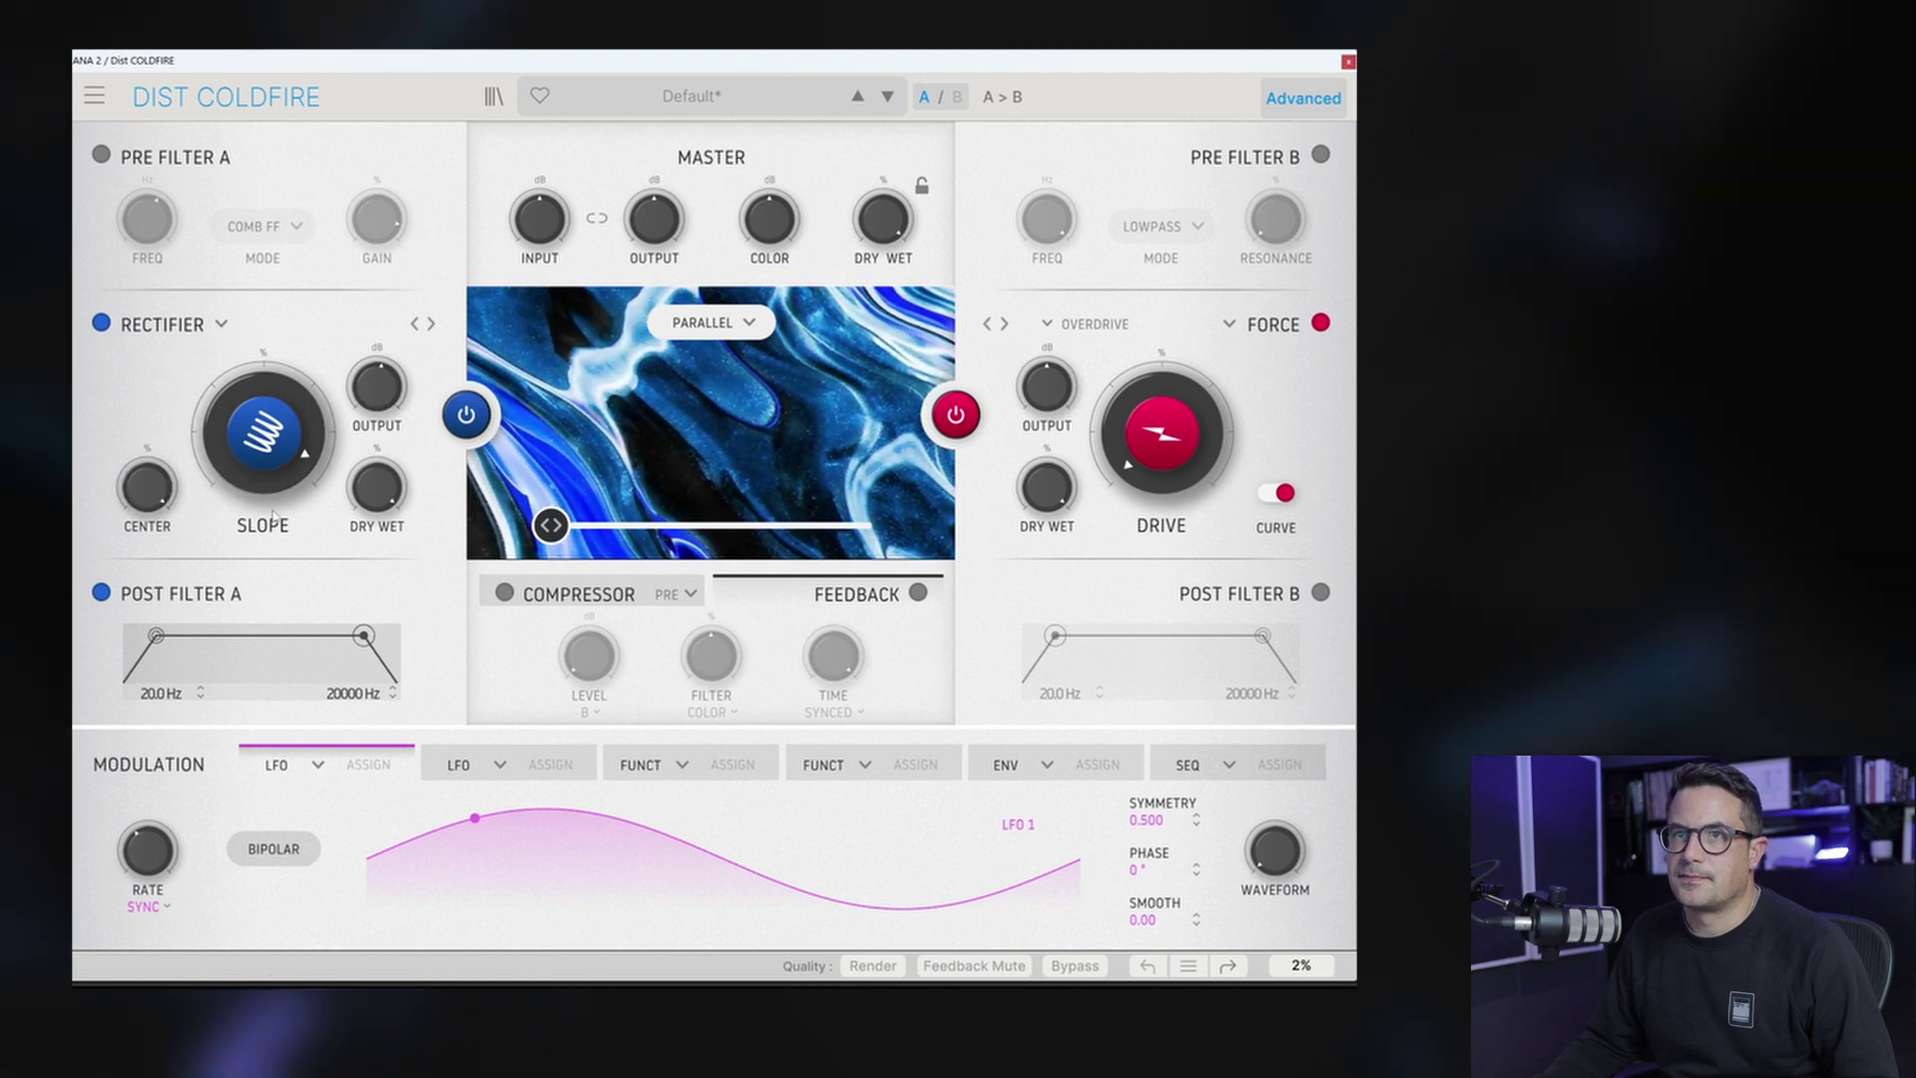
pyautogui.moveTo(263, 433); pyautogui.dragTo(262, 399)
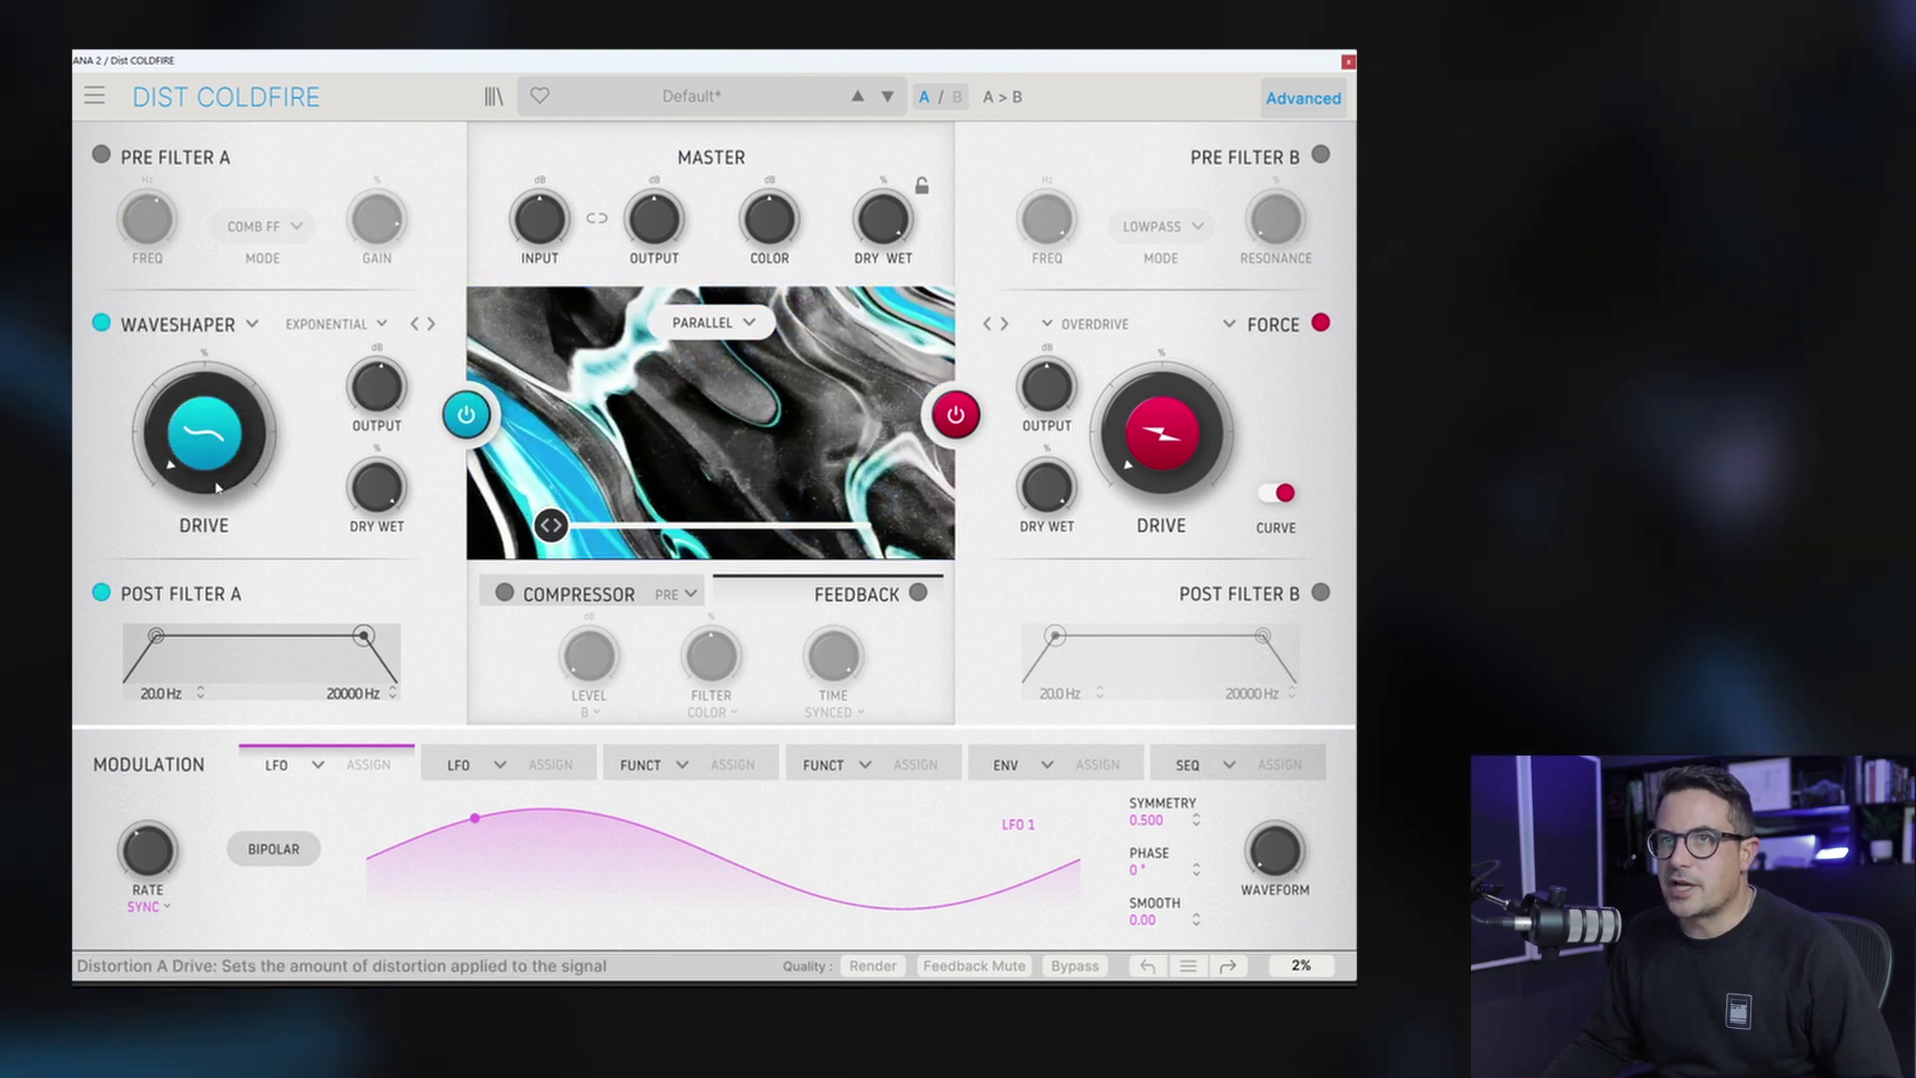
# Step: Raise the Waveshaper's drive in distortion A to about 98% and change its type from Exponential to Stairs
pyautogui.moveTo(231, 504); pyautogui.dragTo(230, 460)
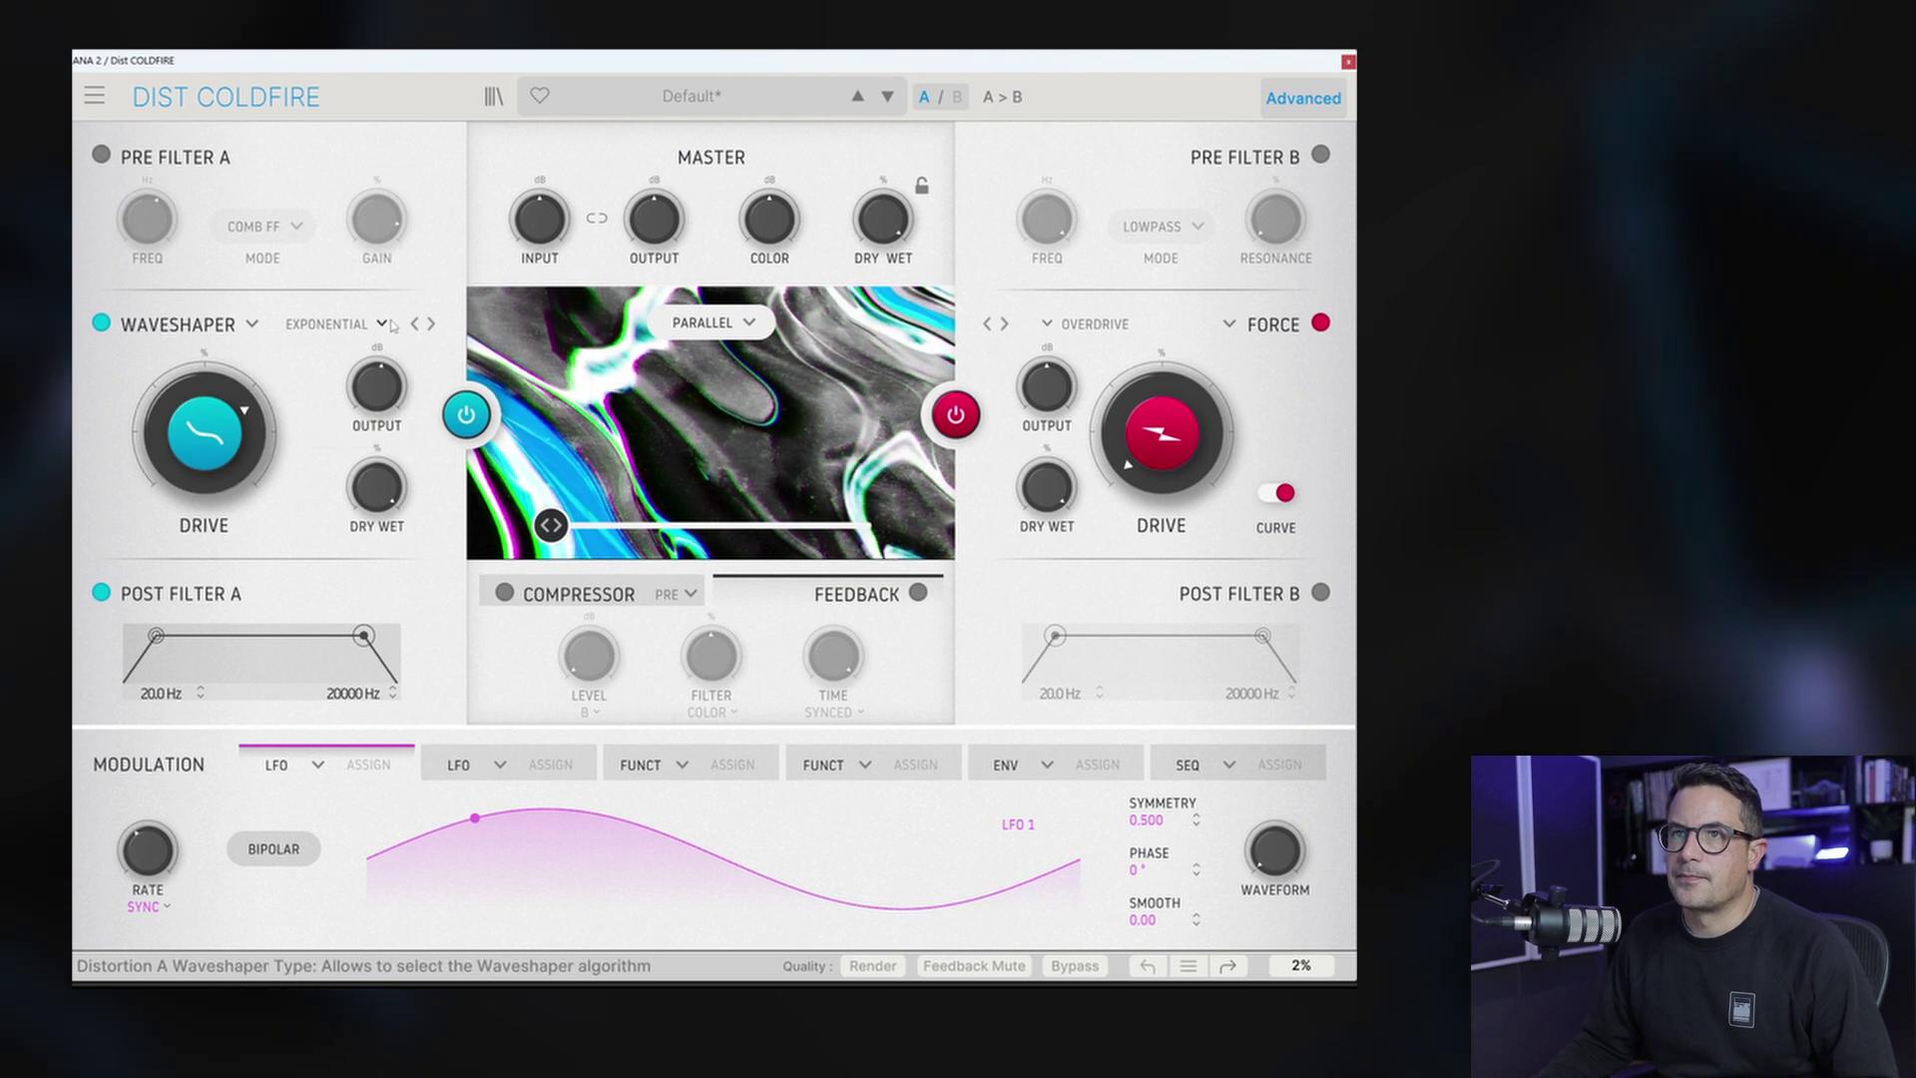
pyautogui.click(334, 323)
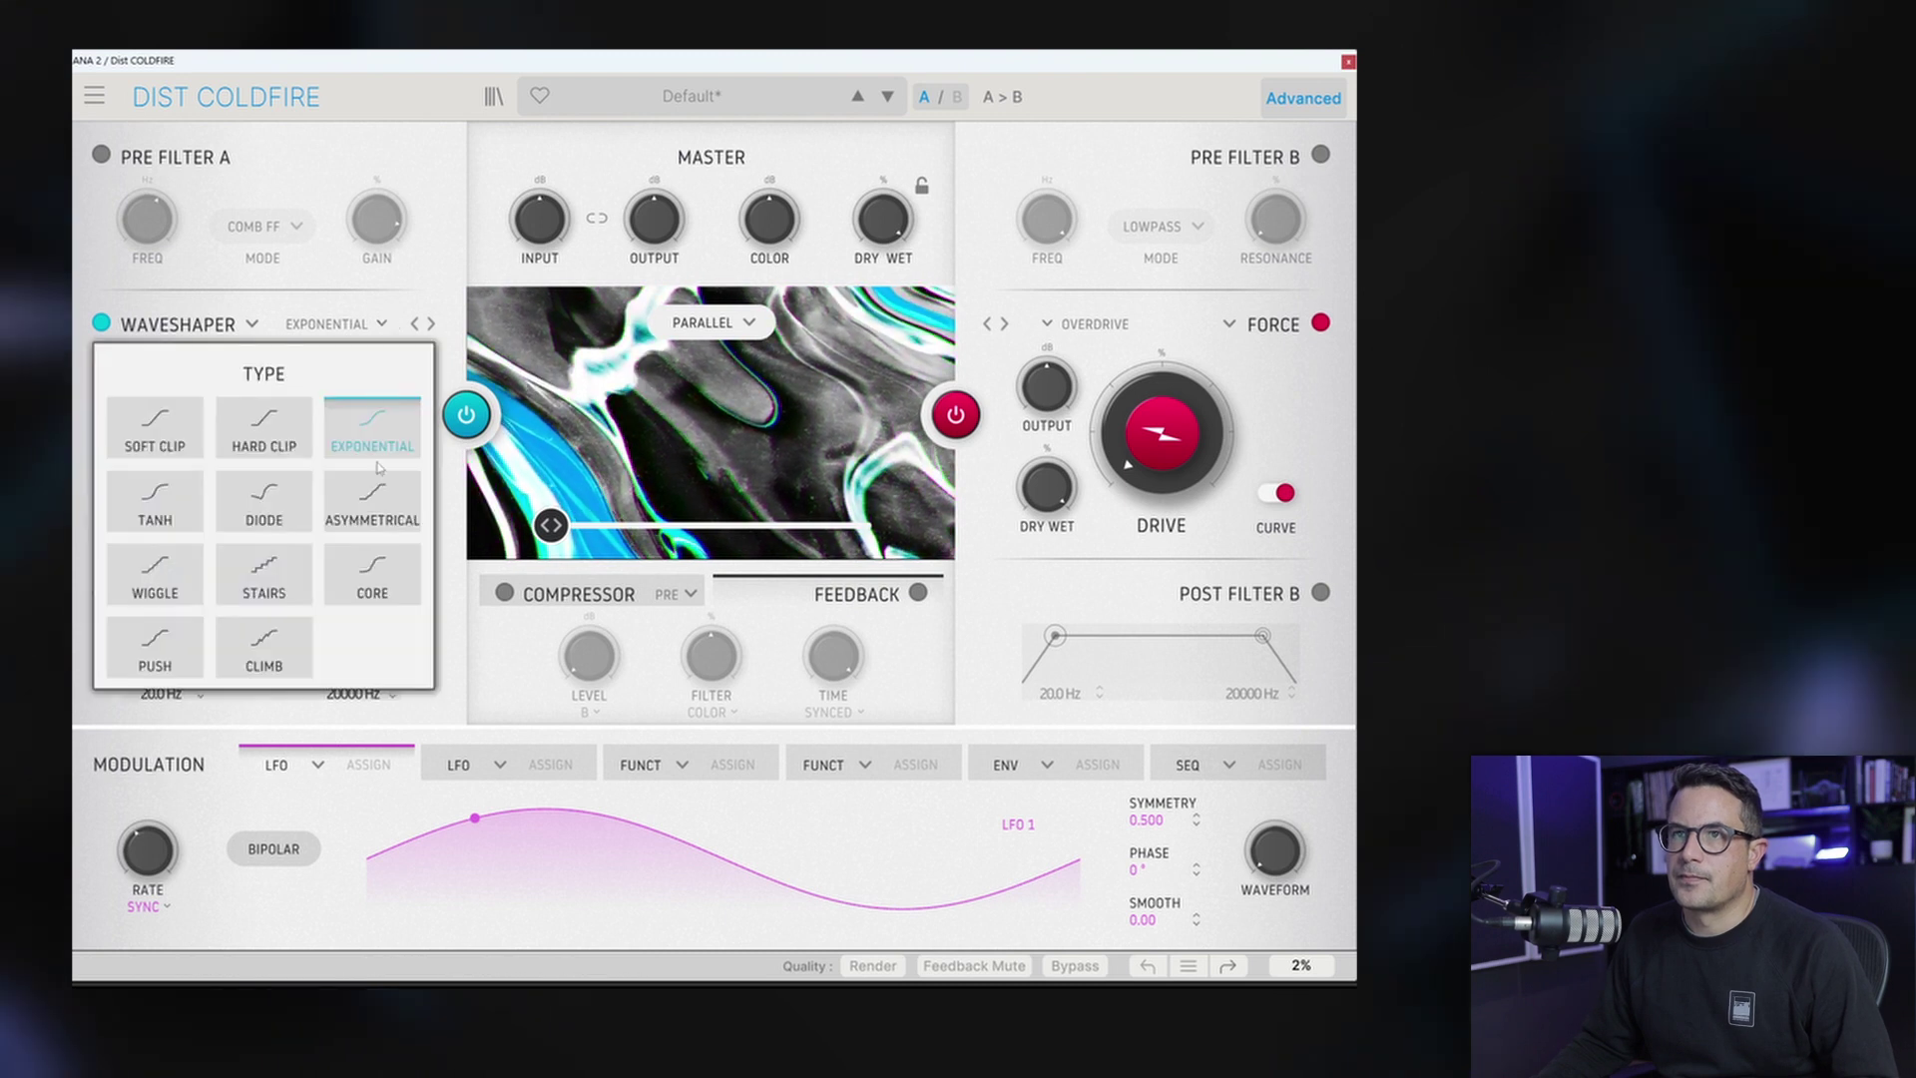
pyautogui.click(263, 574)
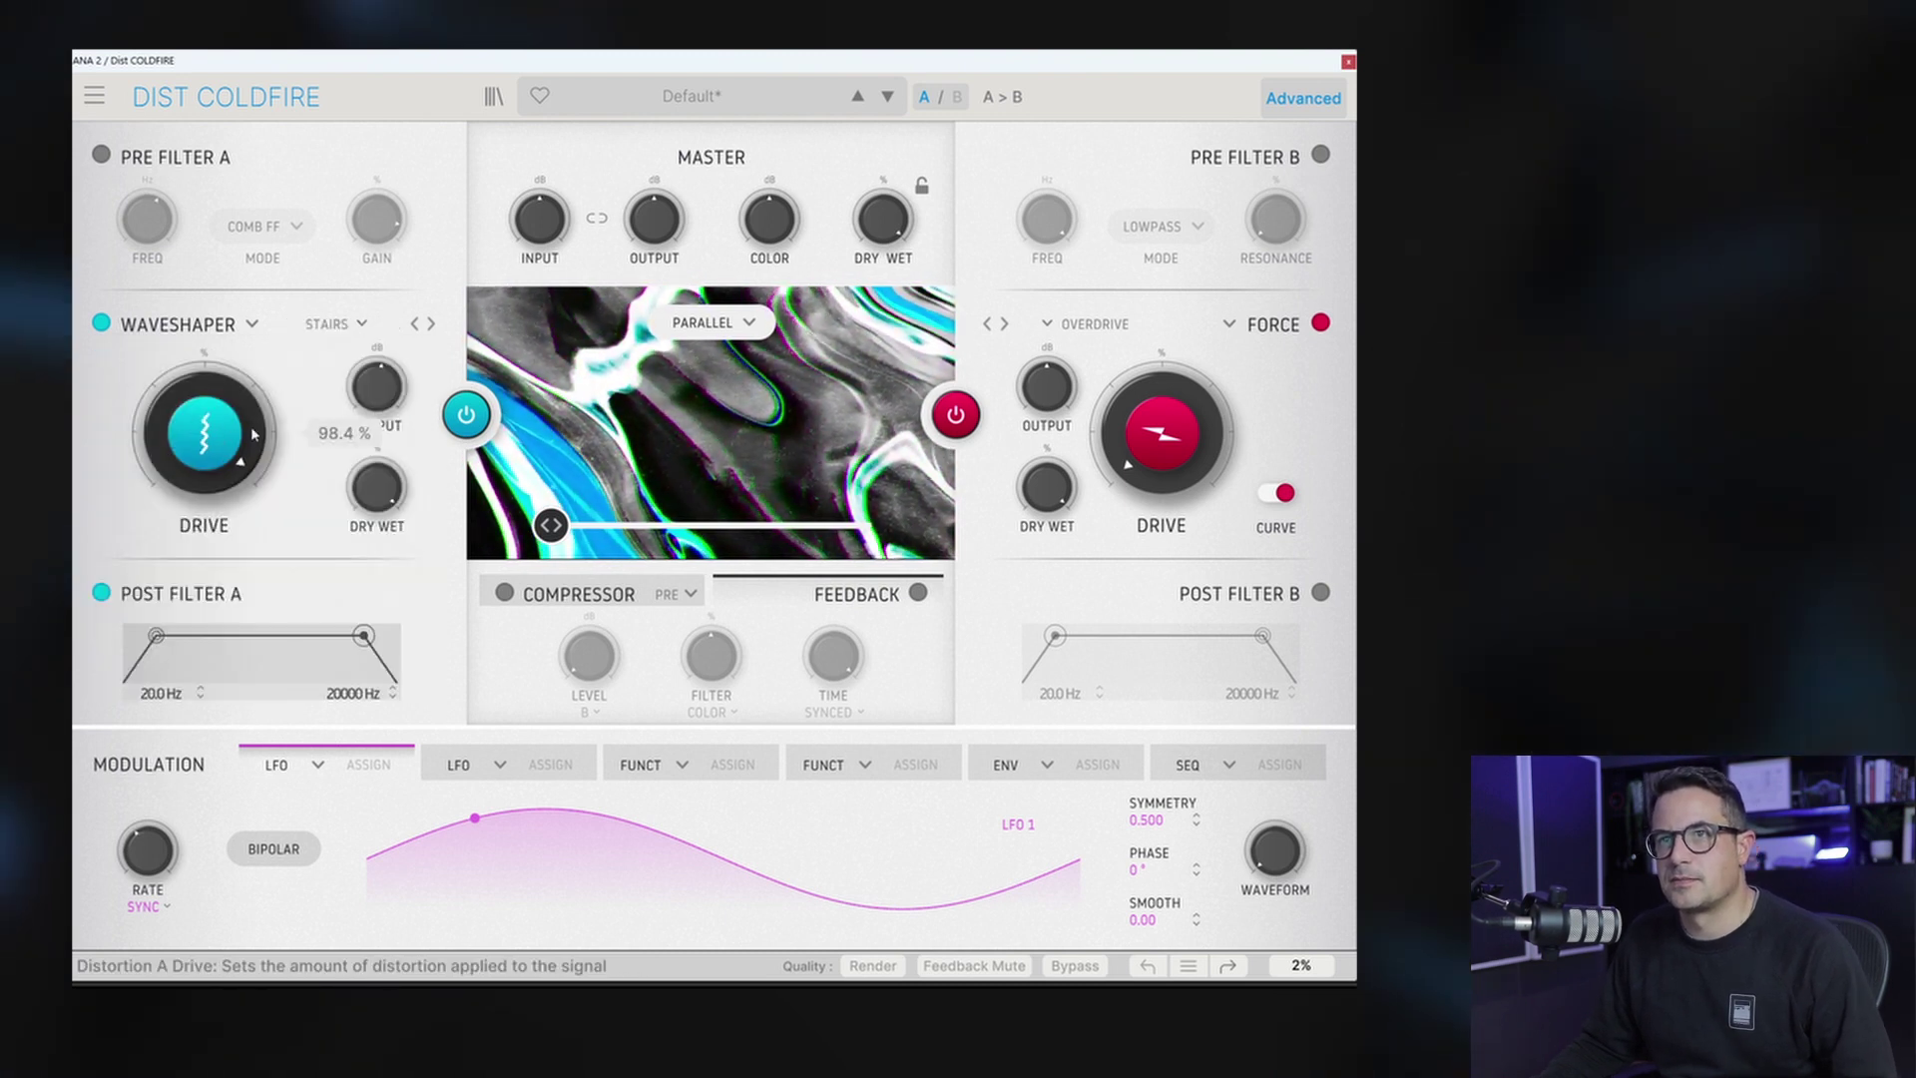
# Step: Change distortion A's type to Transformer and raise its drive with the Iron type
pyautogui.click(334, 323)
pyautogui.click(155, 504)
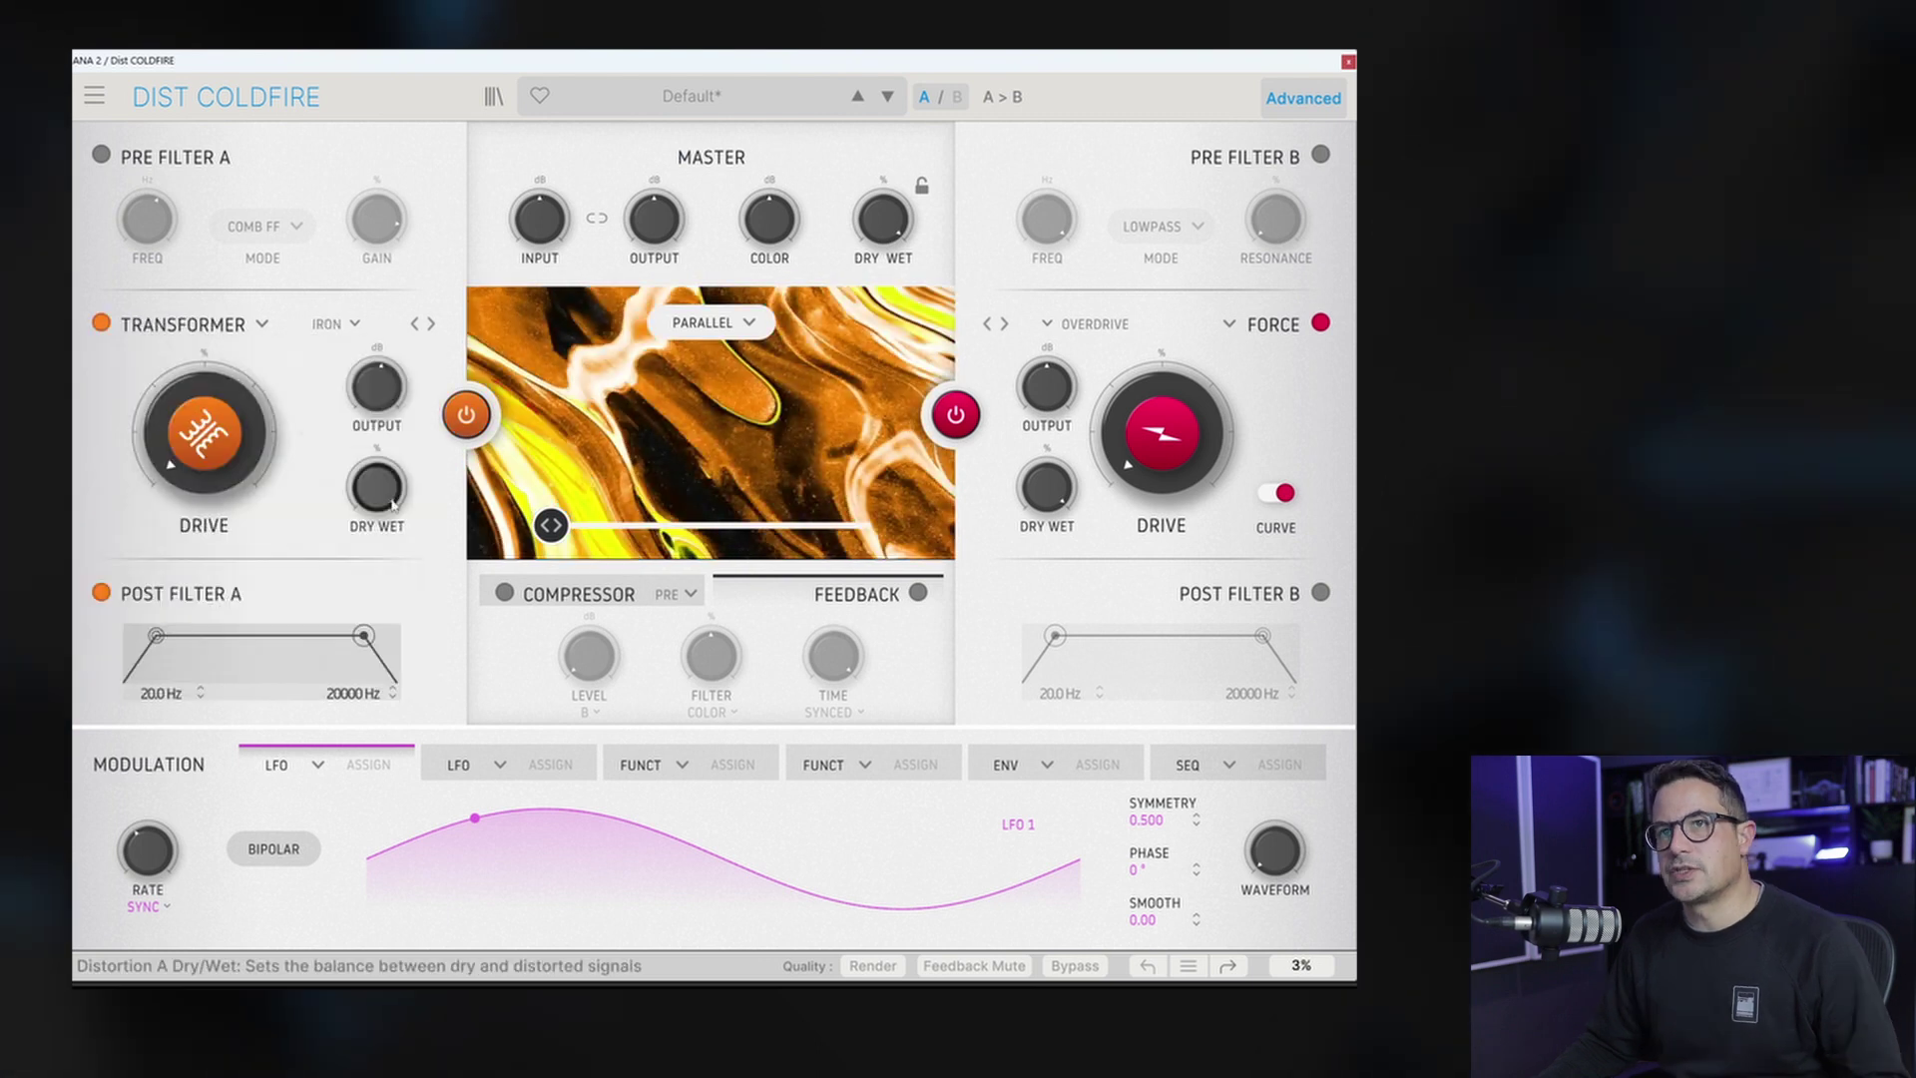
pyautogui.moveTo(228, 454); pyautogui.dragTo(231, 349)
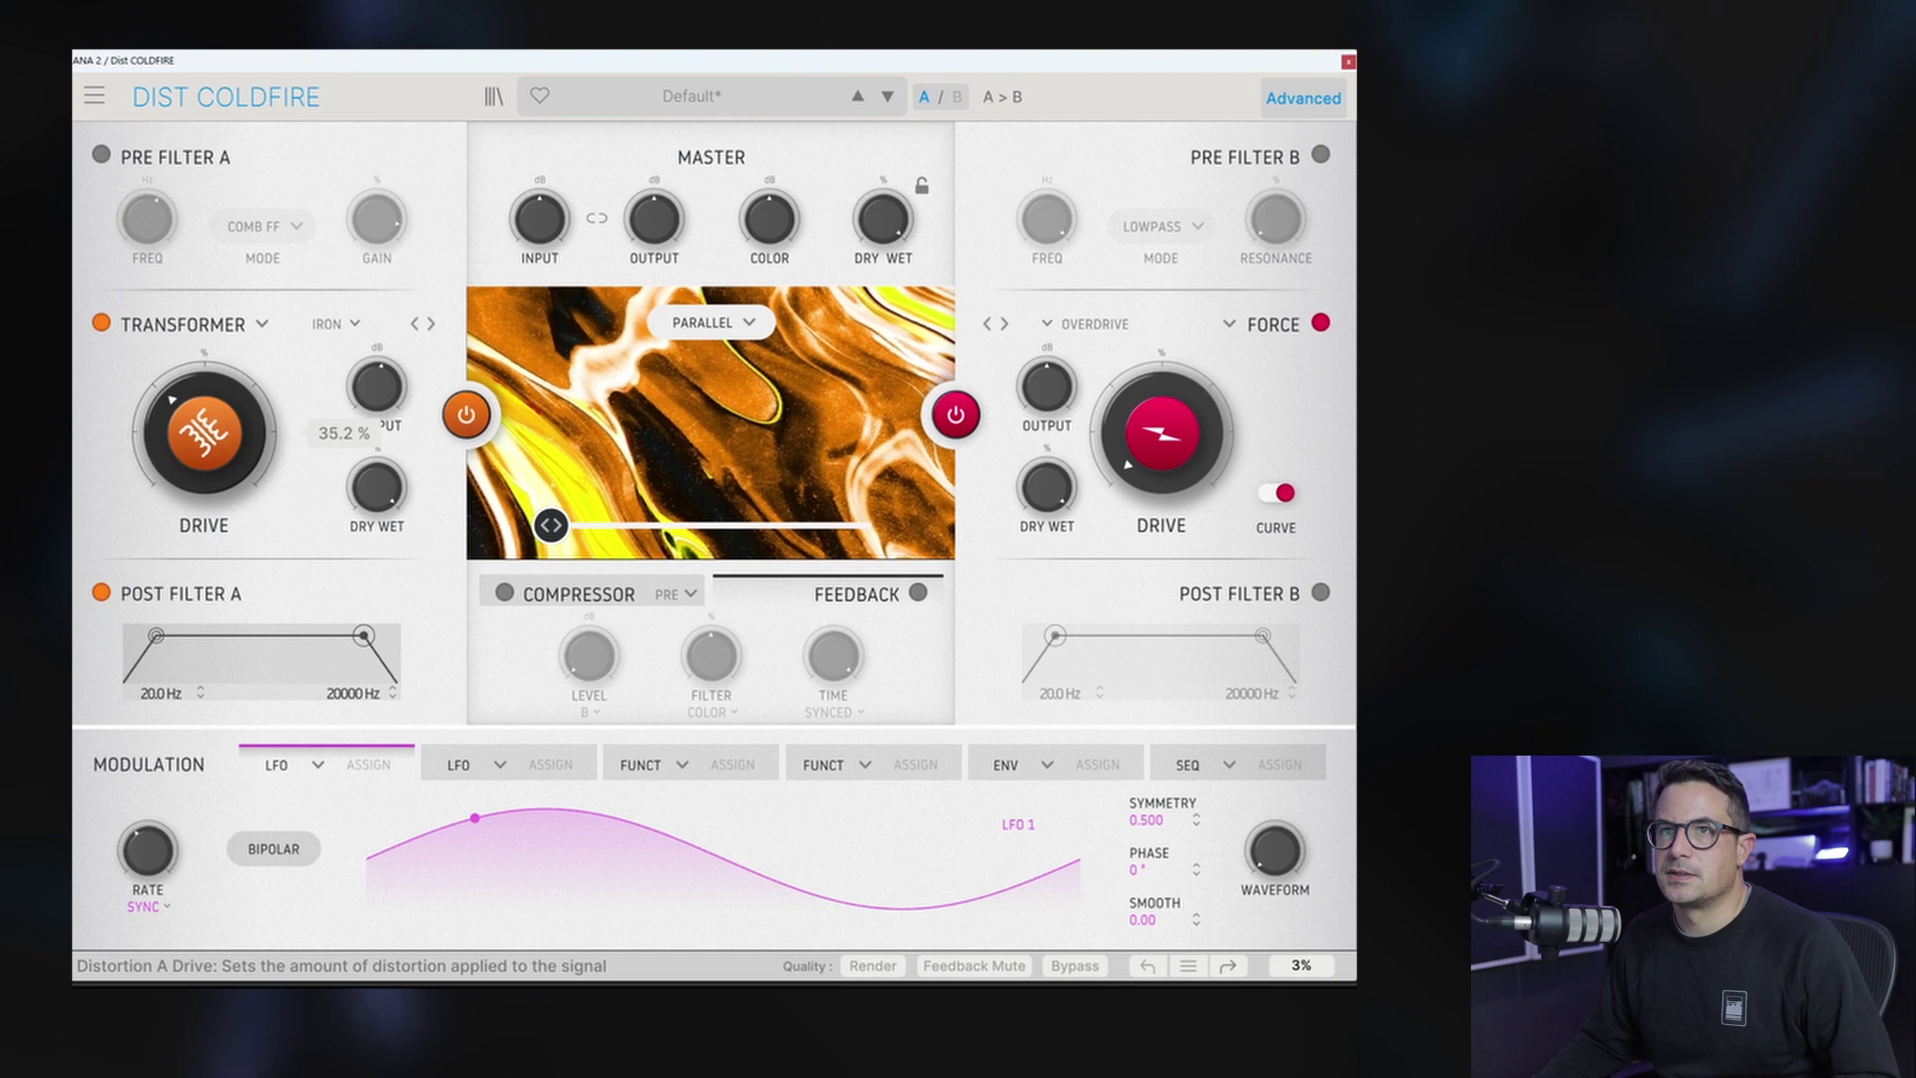
# Step: Set the Transformer's type to Nickel and sweep its drive up to the maximum
pyautogui.click(355, 323)
pyautogui.click(330, 445)
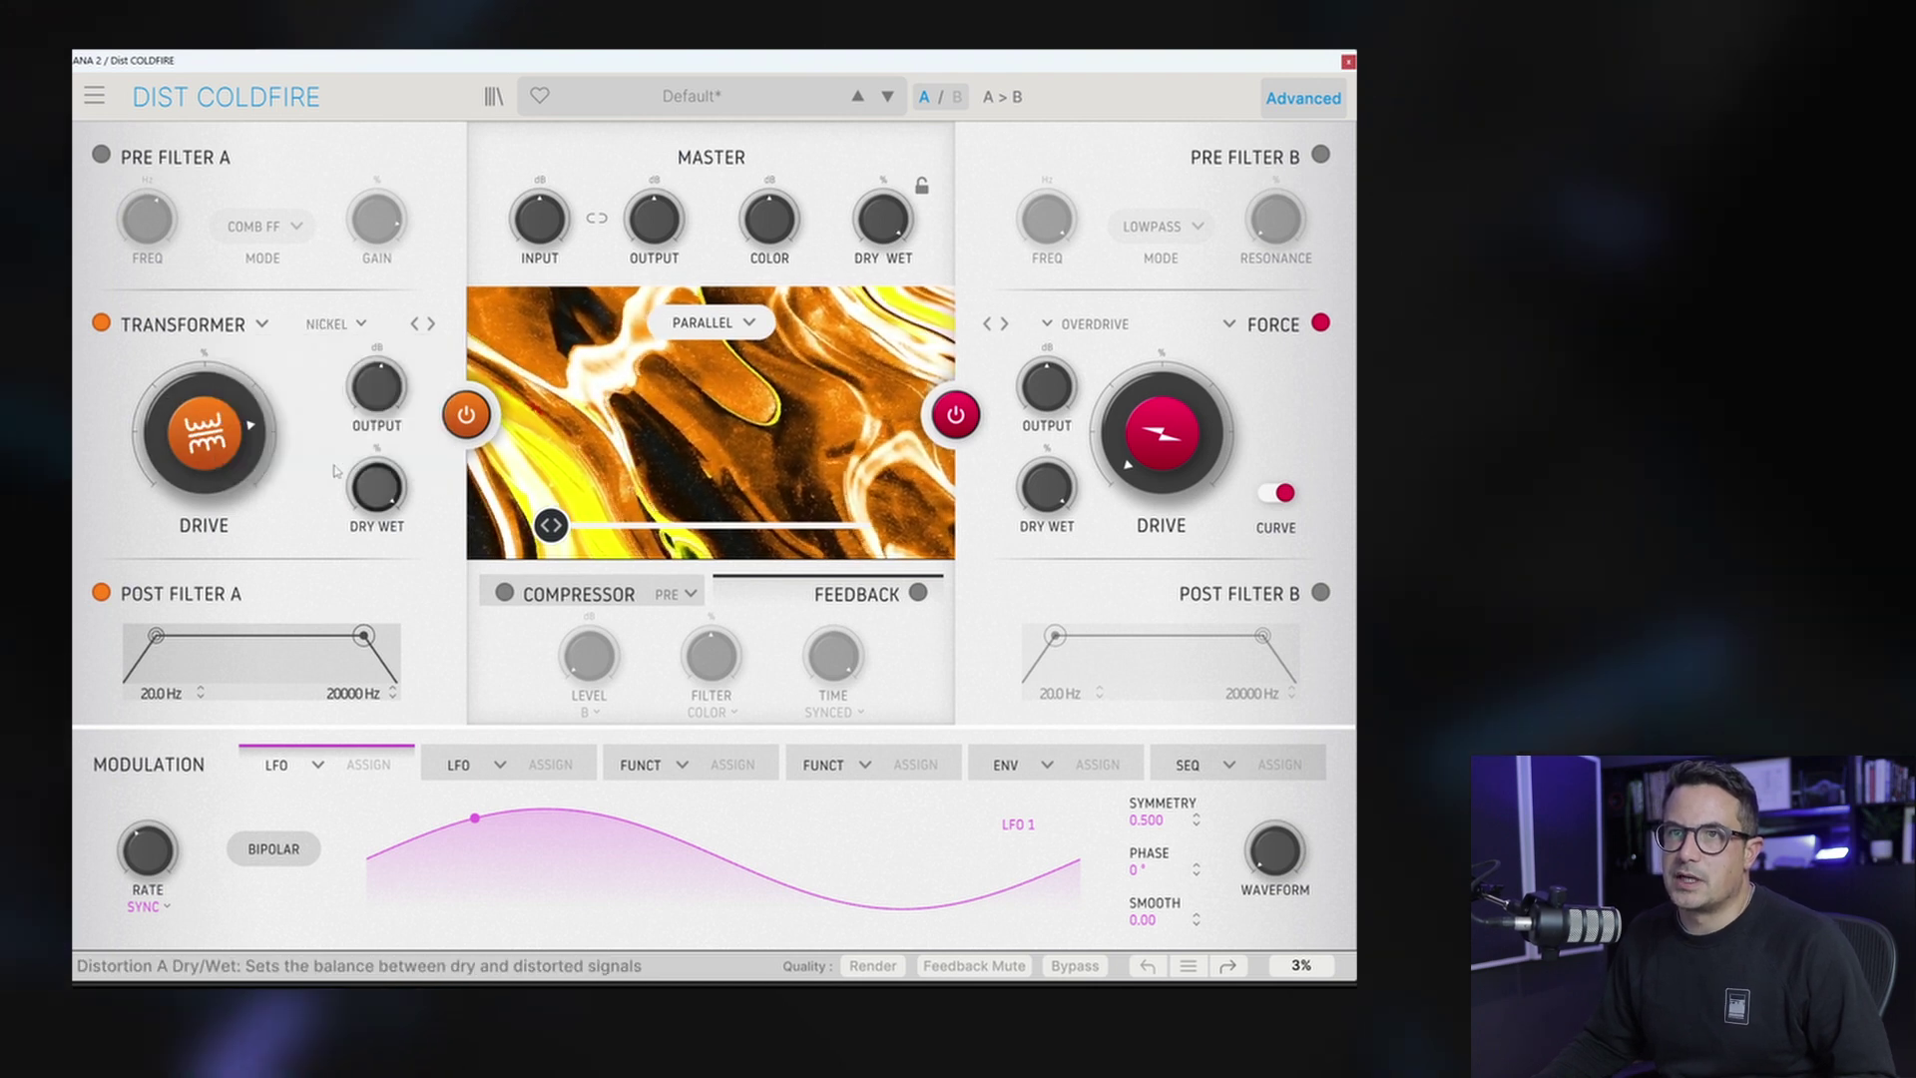
pyautogui.moveTo(192, 476); pyautogui.dragTo(240, 471)
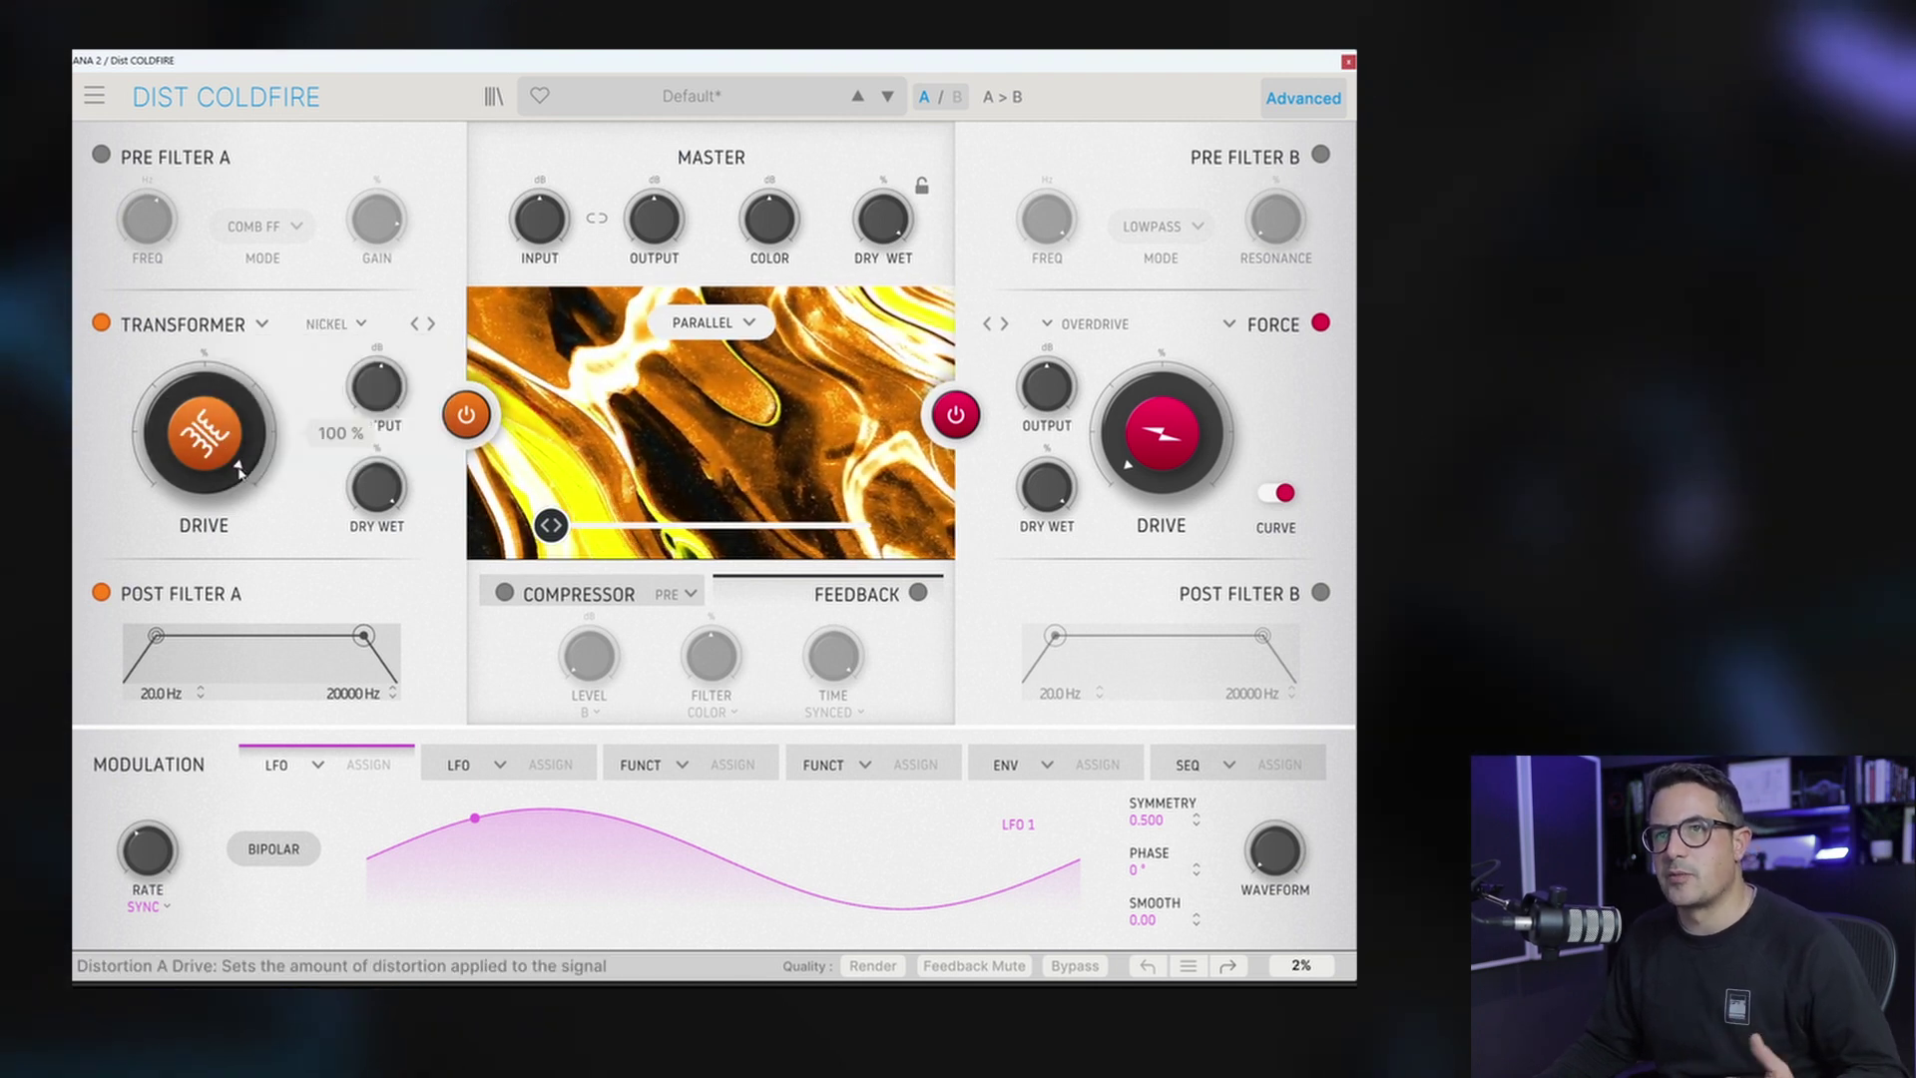
# Step: Change distortion A's type to Force and set its mode to Even
pyautogui.click(360, 324)
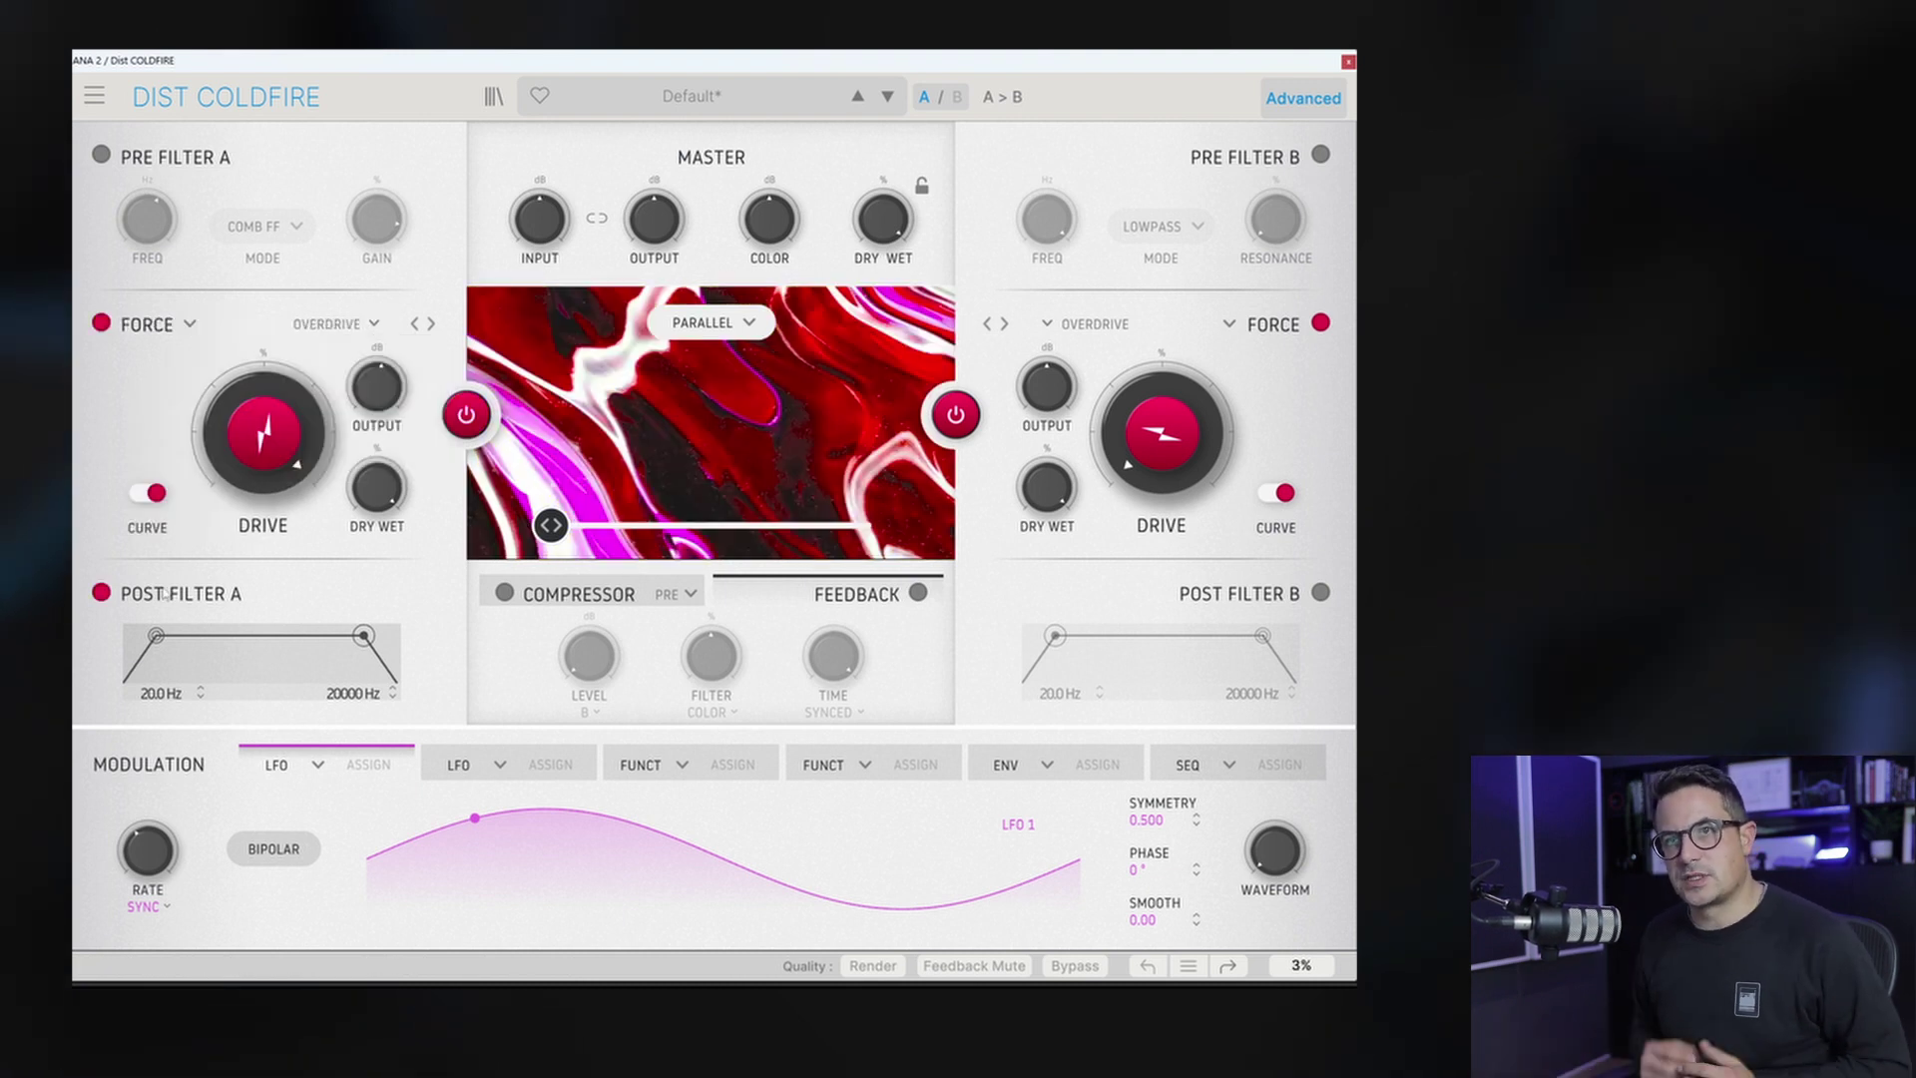
pyautogui.click(329, 324)
pyautogui.click(334, 413)
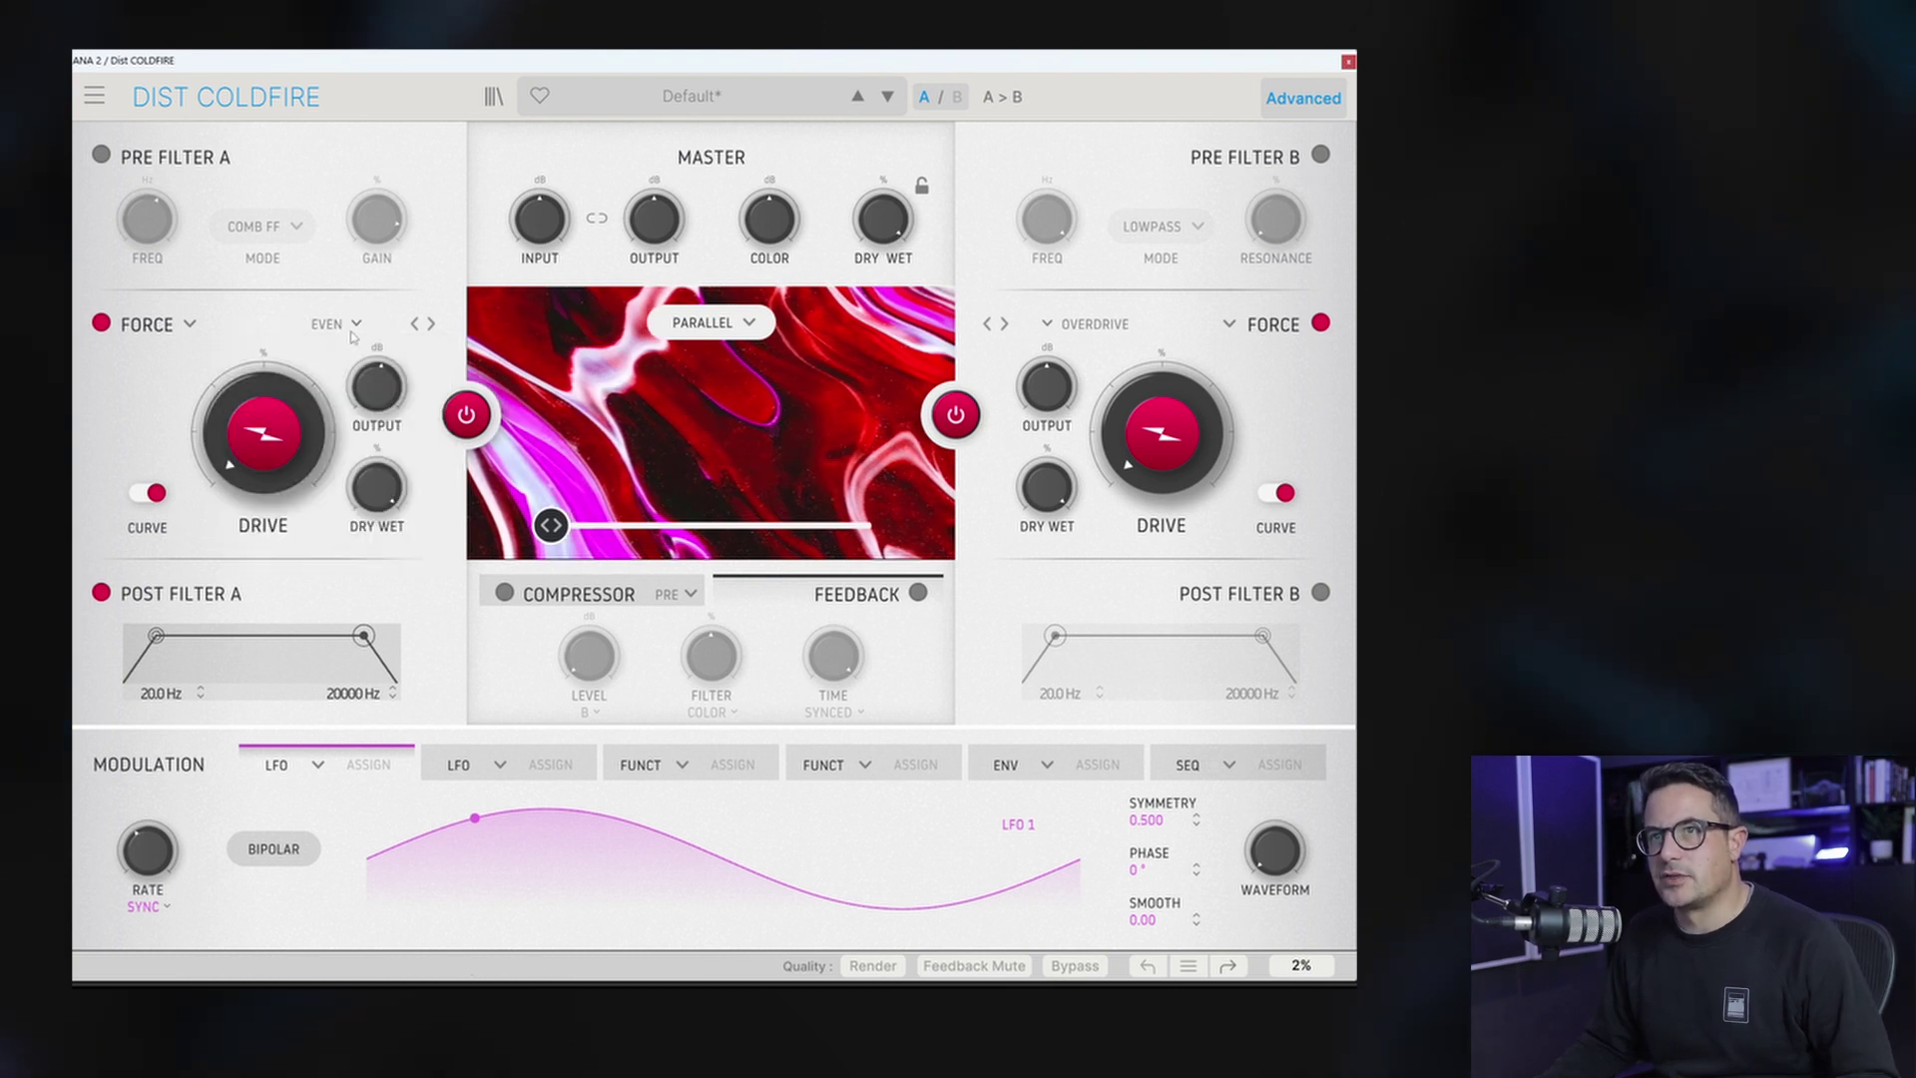
# Step: Raise distortion A's Force drive to the maximum and try its Curve switch
pyautogui.click(330, 324)
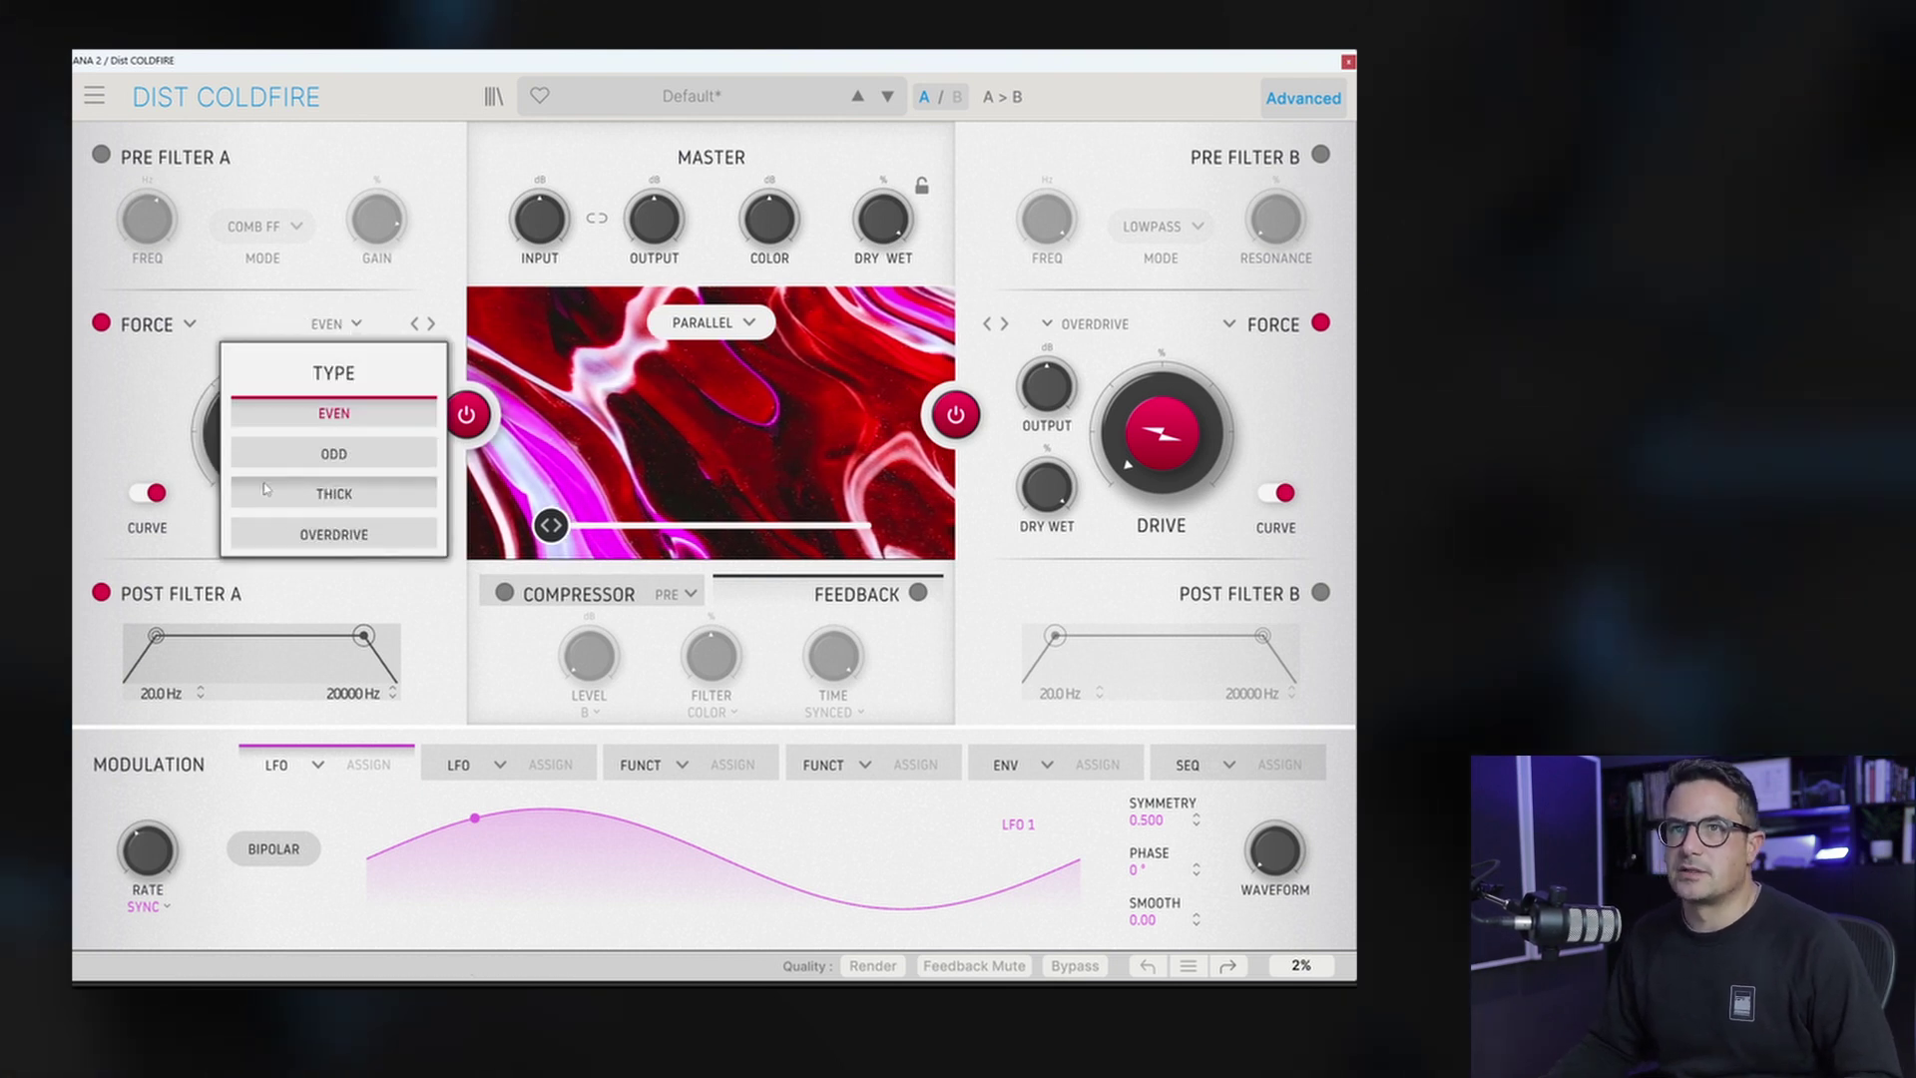
pyautogui.click(196, 477)
pyautogui.moveTo(257, 445); pyautogui.dragTo(258, 309)
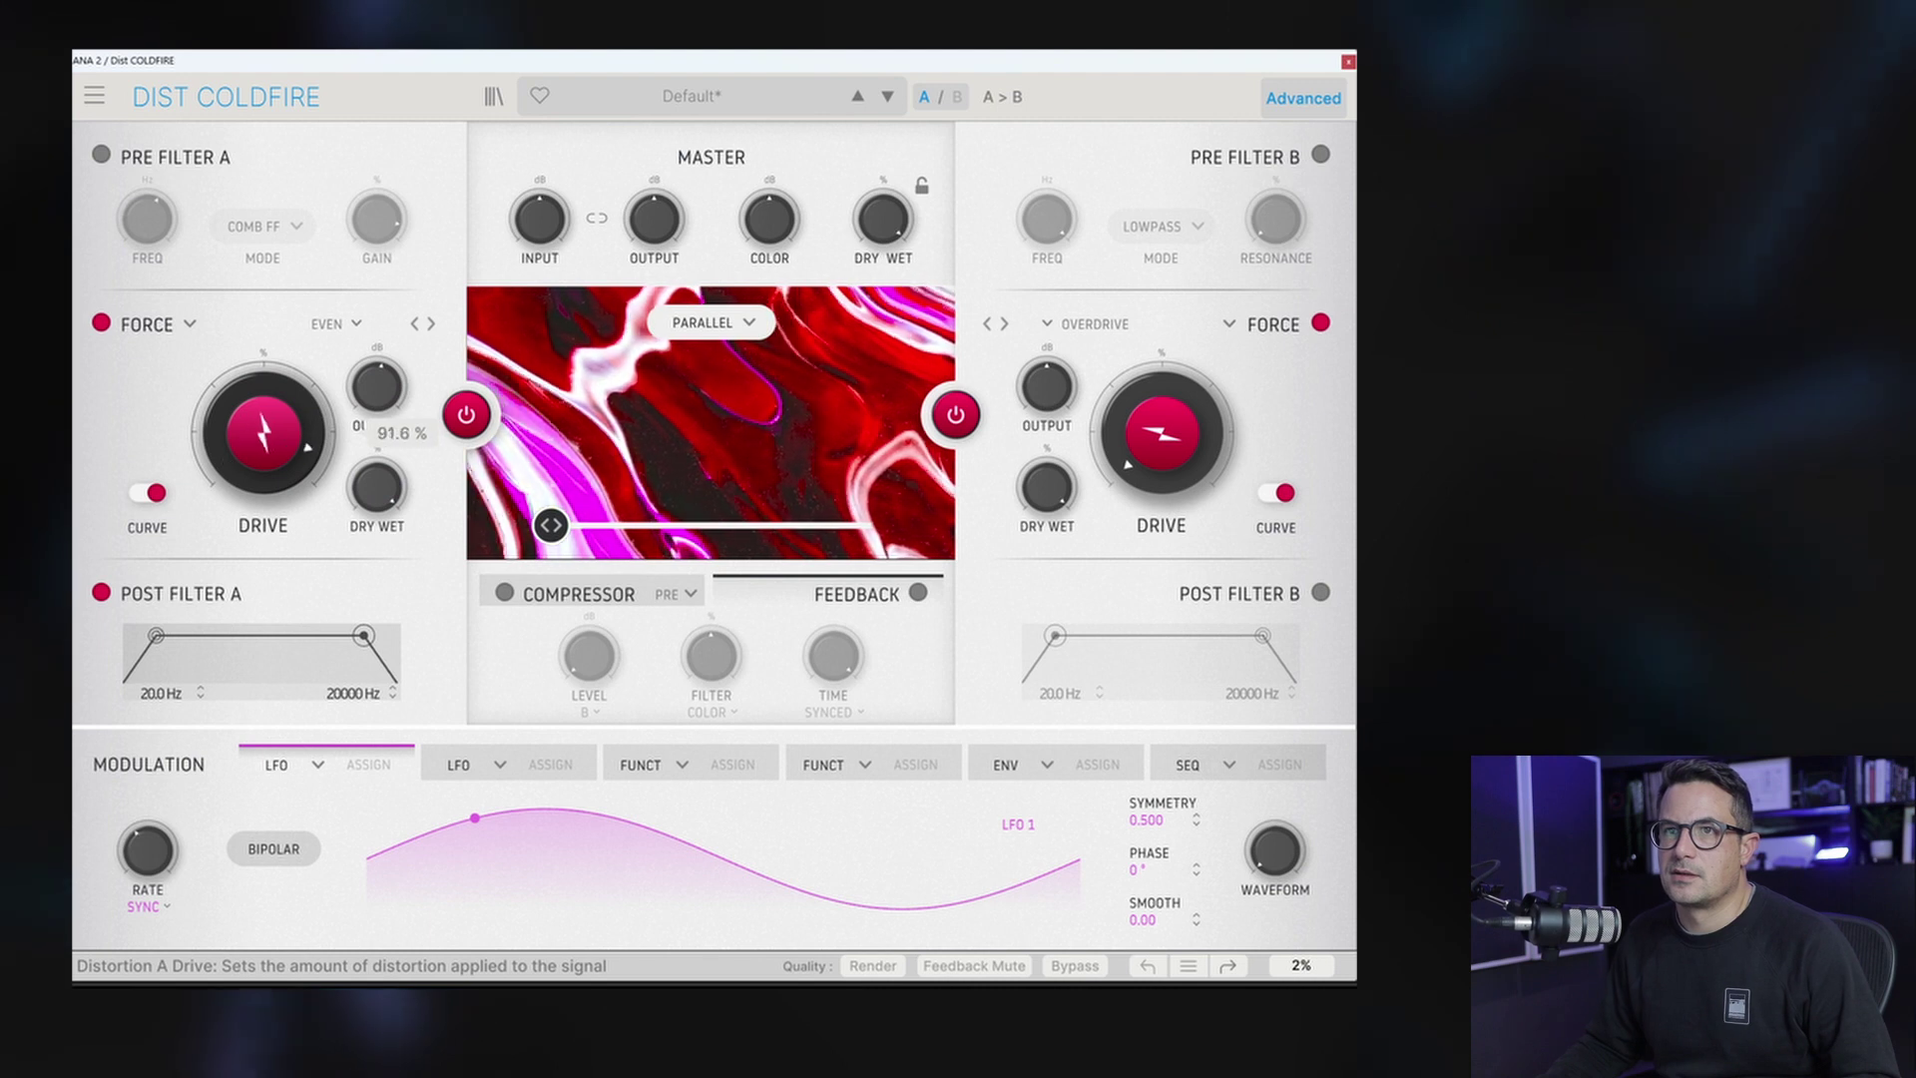
pyautogui.click(146, 493)
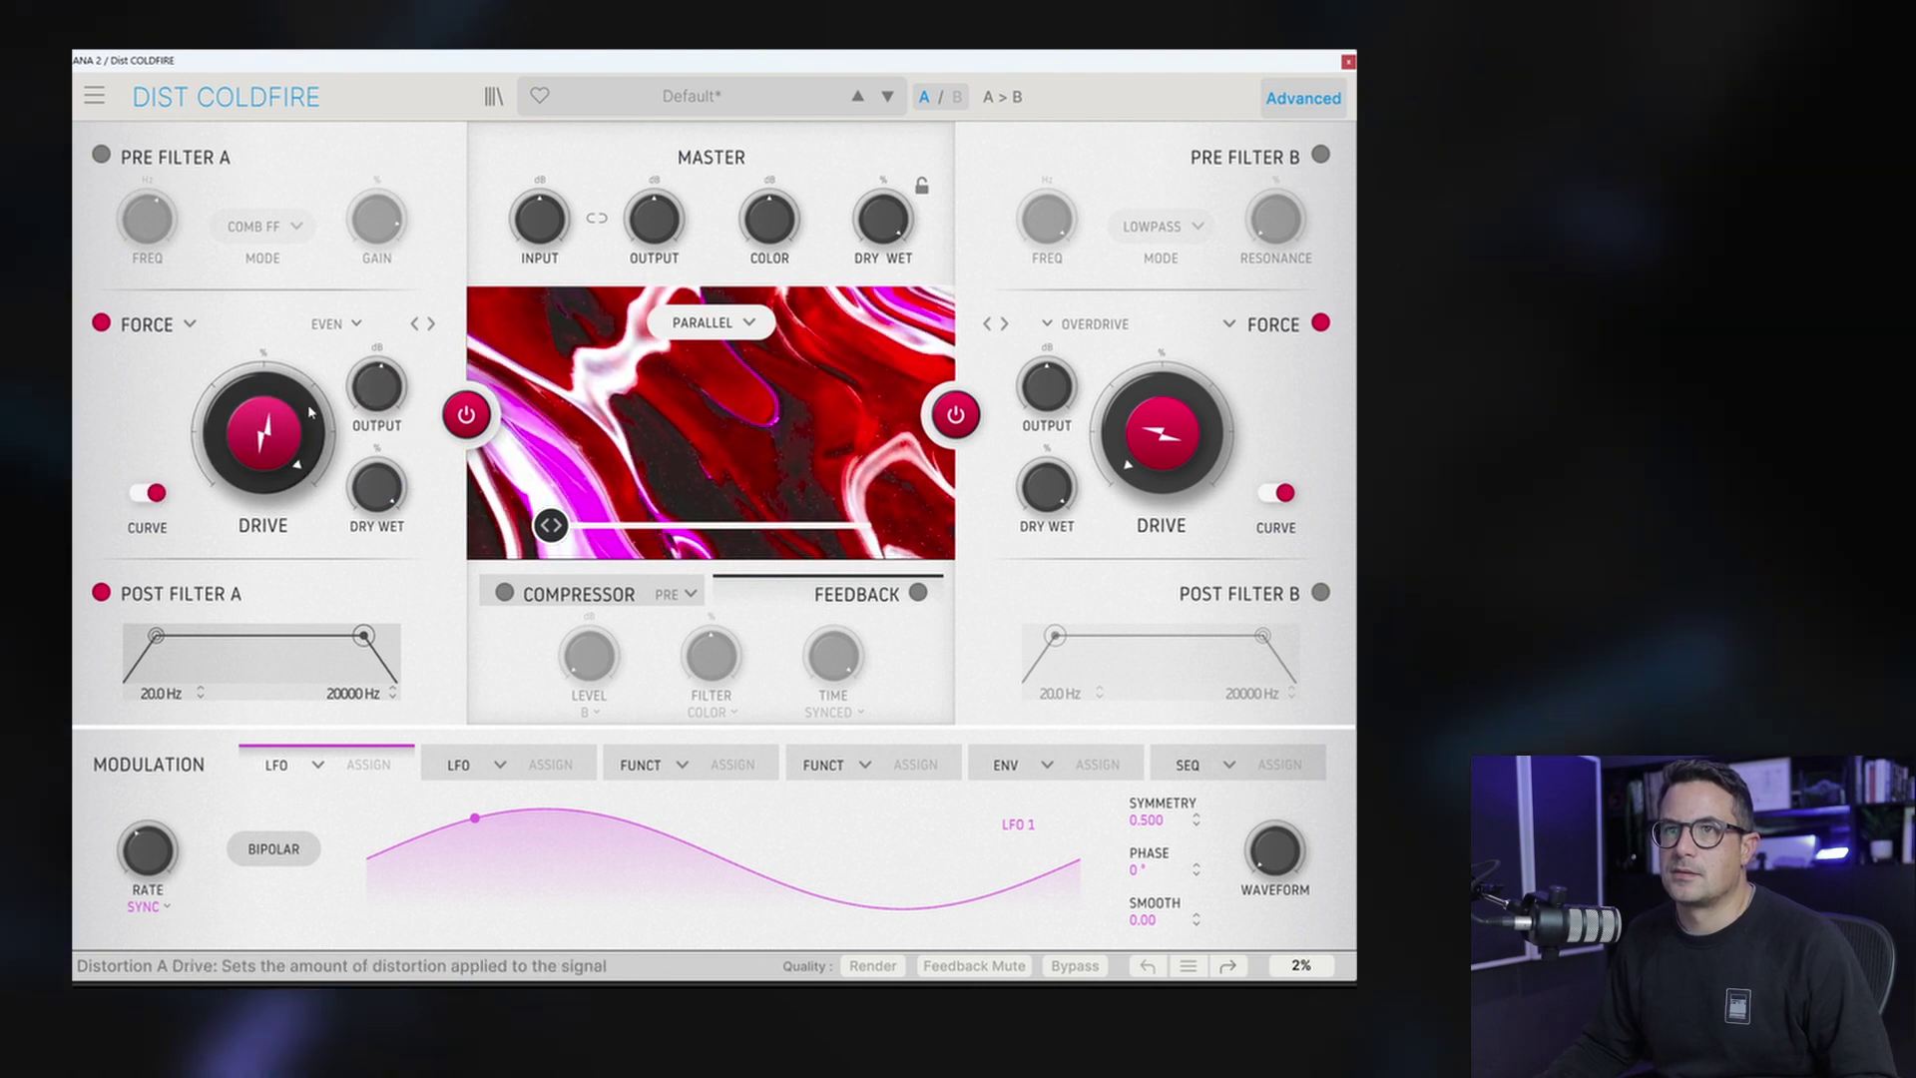
# Step: Audition distortion A's Force modes Odd and Thick, and set it back to Overdrive with the drive at about 48%
pyautogui.click(329, 324)
pyautogui.click(334, 454)
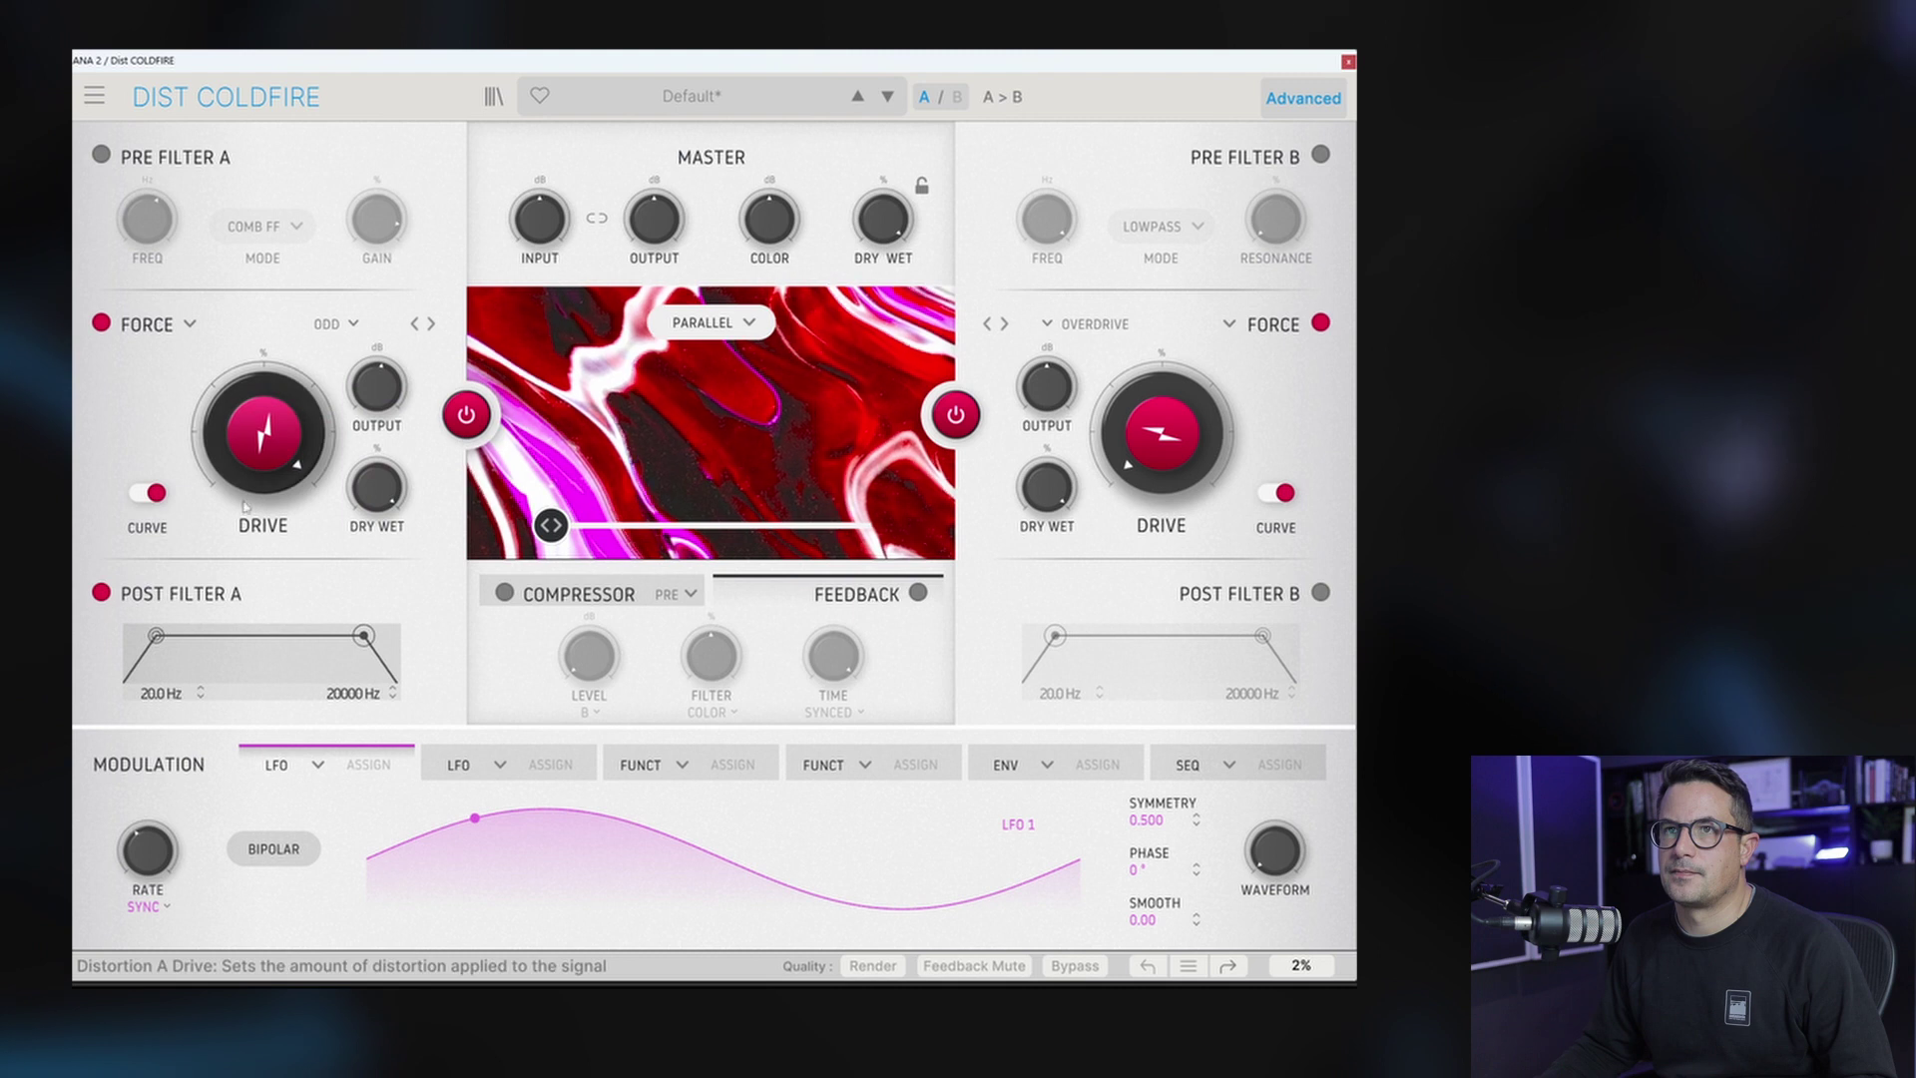
pyautogui.click(330, 324)
pyautogui.click(334, 493)
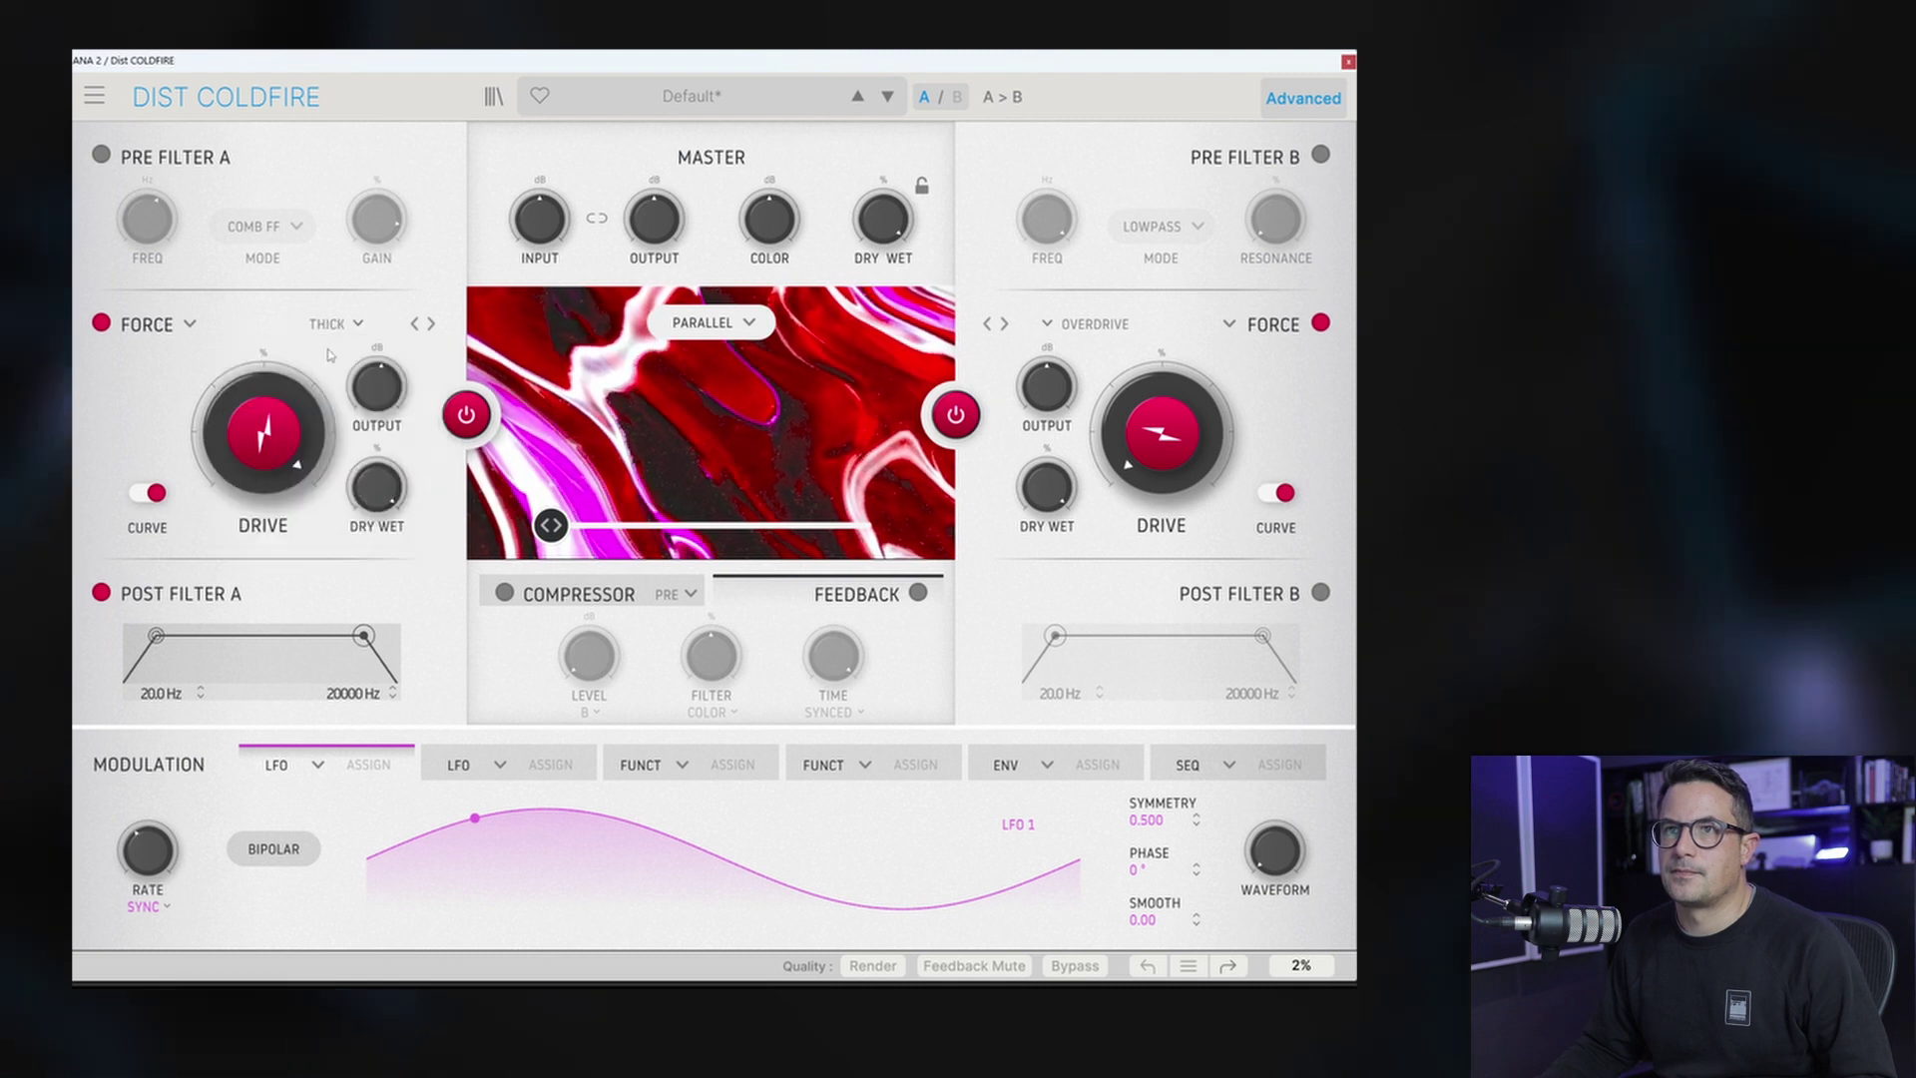
pyautogui.click(329, 324)
pyautogui.click(332, 534)
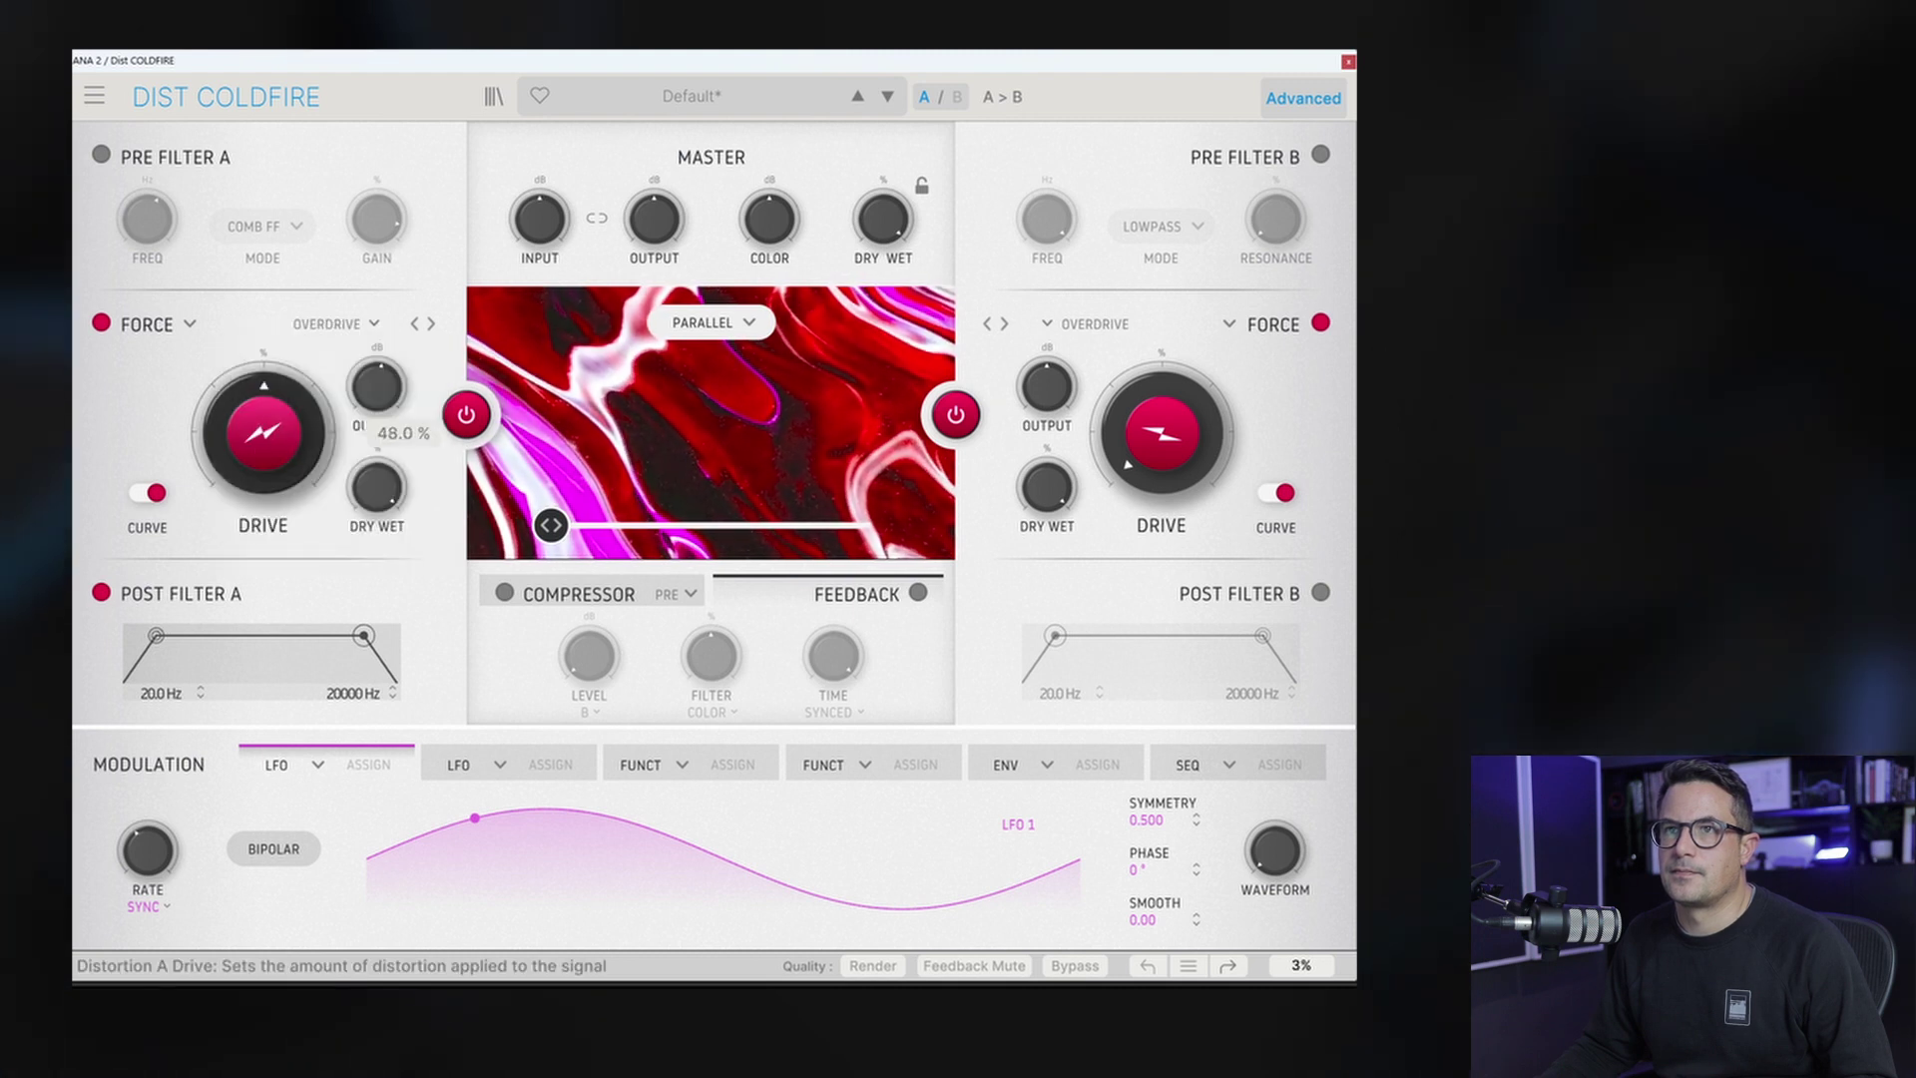
# Step: Change distortion A's type to Tape and raise its drive to the maximum
pyautogui.click(262, 434)
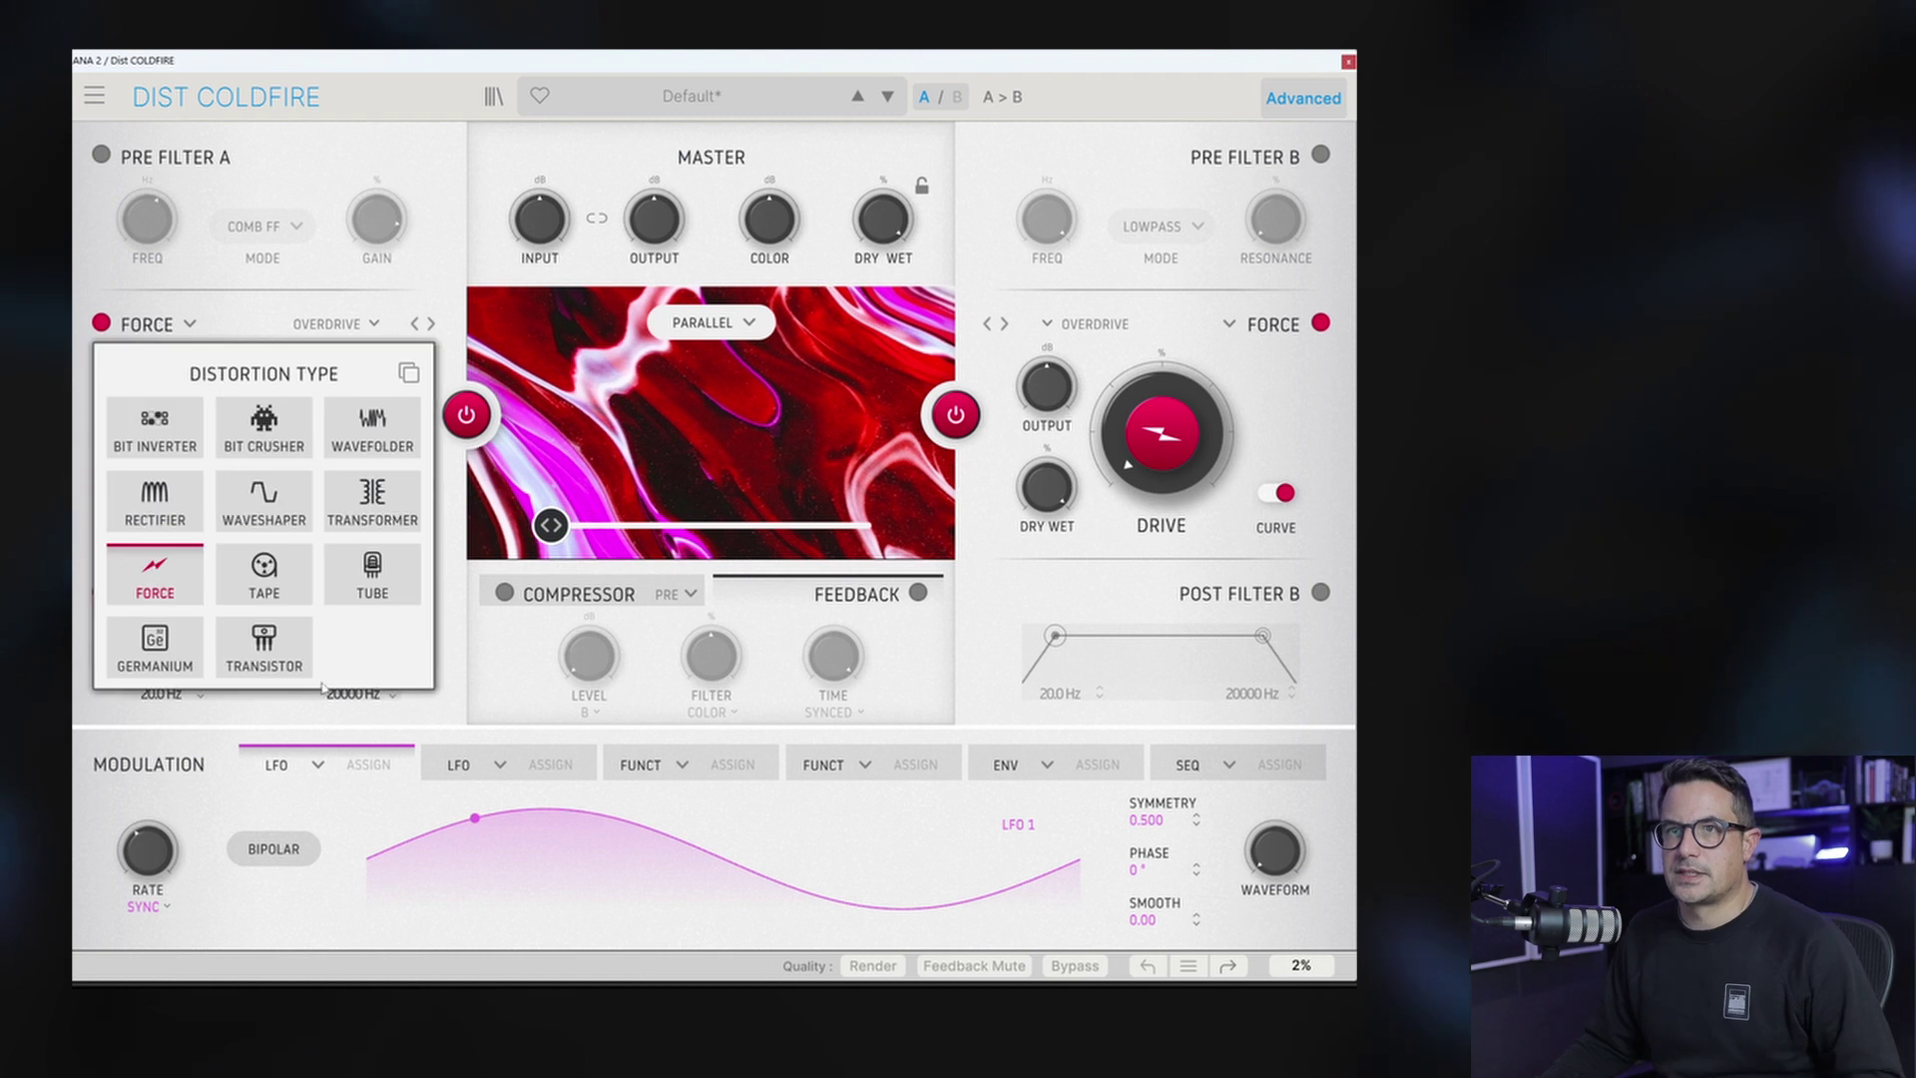
pyautogui.click(293, 598)
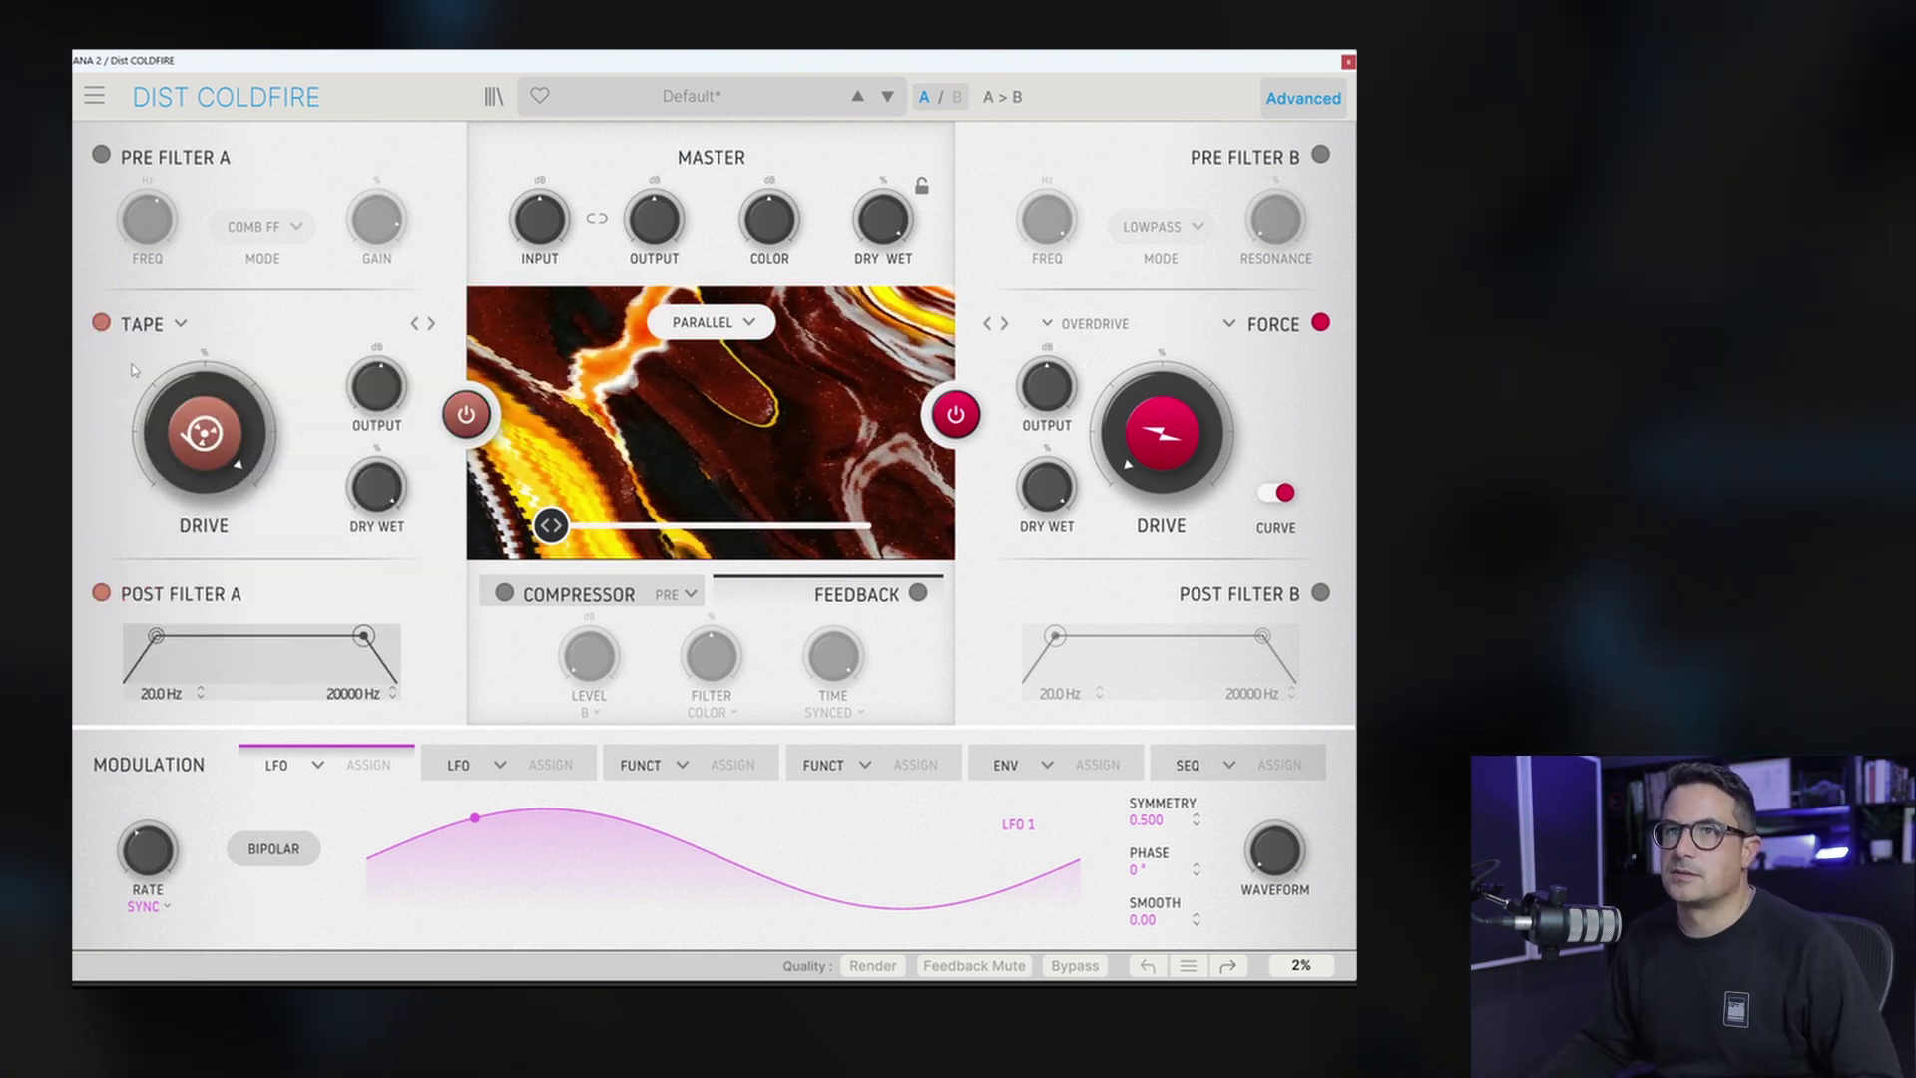
# Step: Try distortion A's Tube type at high drive, and switch to Germanium while adjusting its drive
pyautogui.click(432, 323)
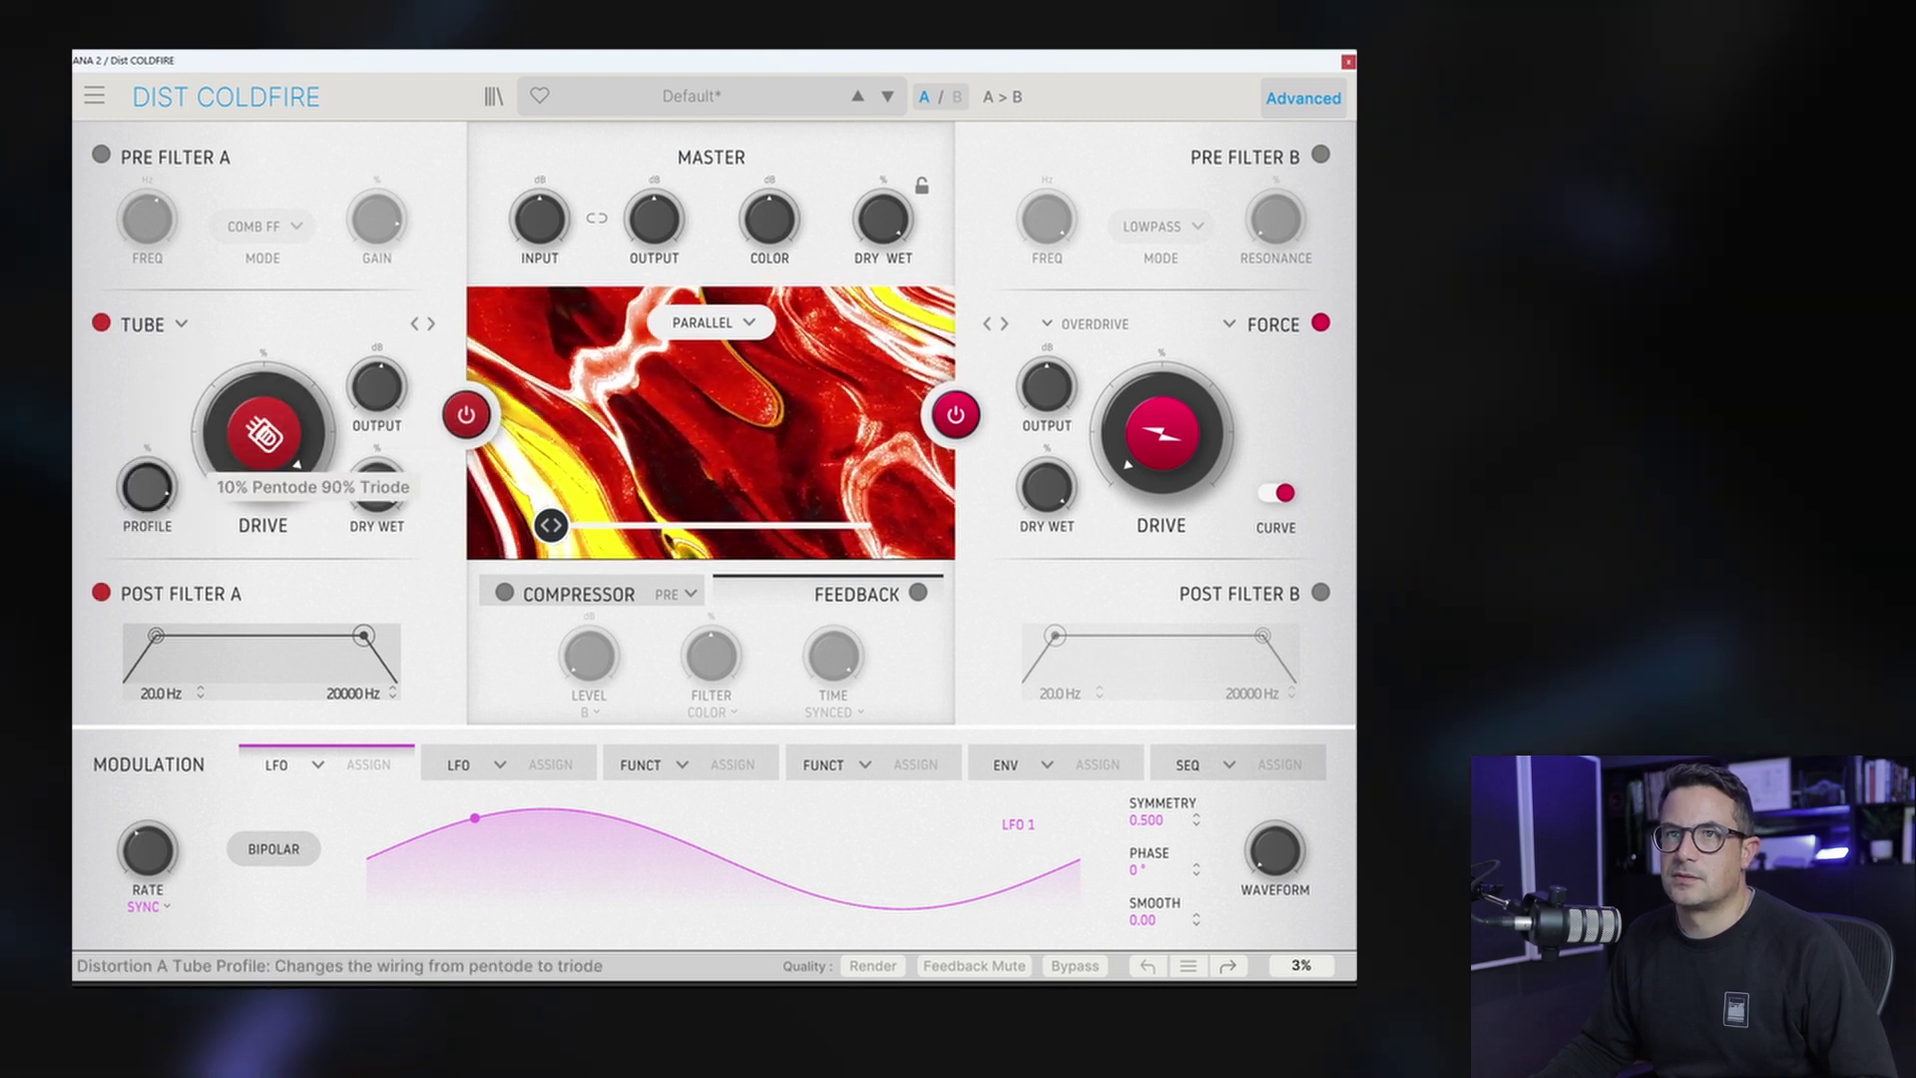
pyautogui.click(431, 324)
pyautogui.moveTo(226, 419); pyautogui.dragTo(226, 489)
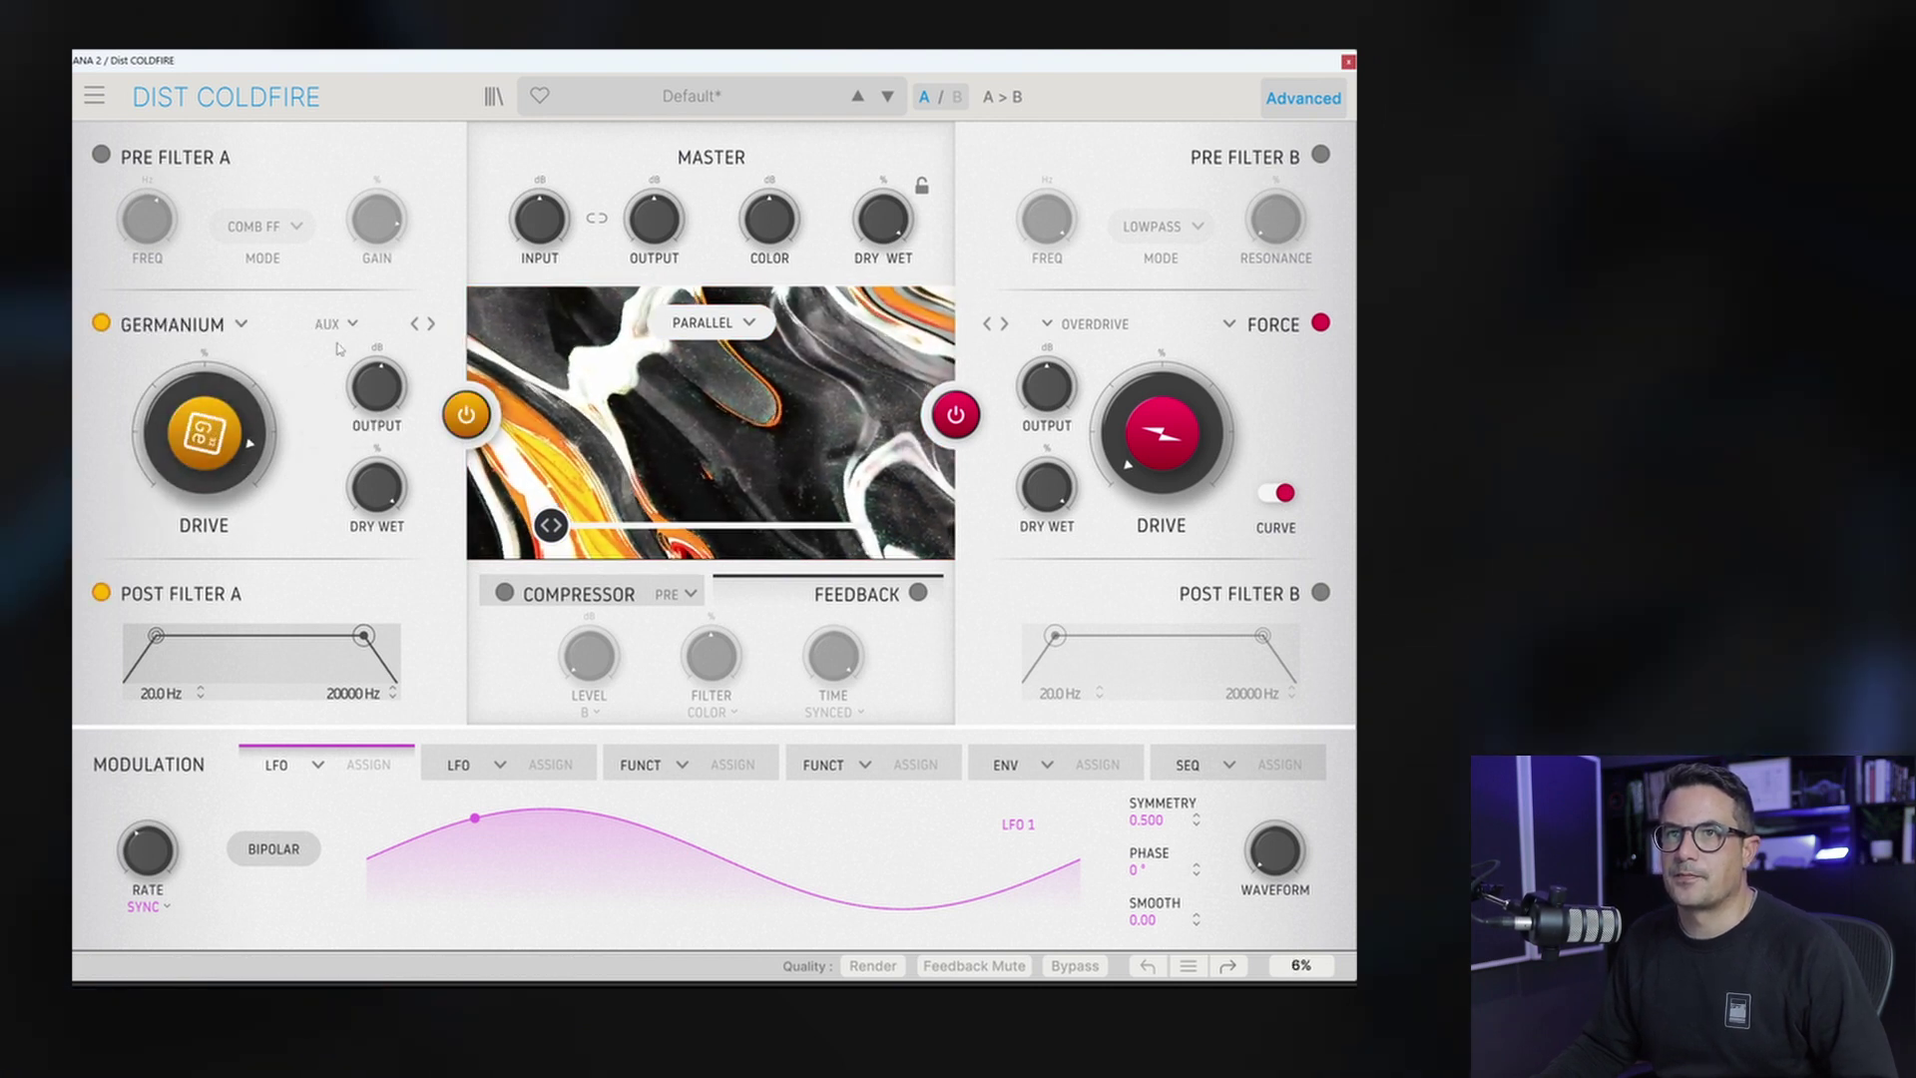
# Step: Set distortion A's Germanium mode to Mic and try different drive amounts, ending at 7.60%
pyautogui.click(335, 324)
pyautogui.click(358, 416)
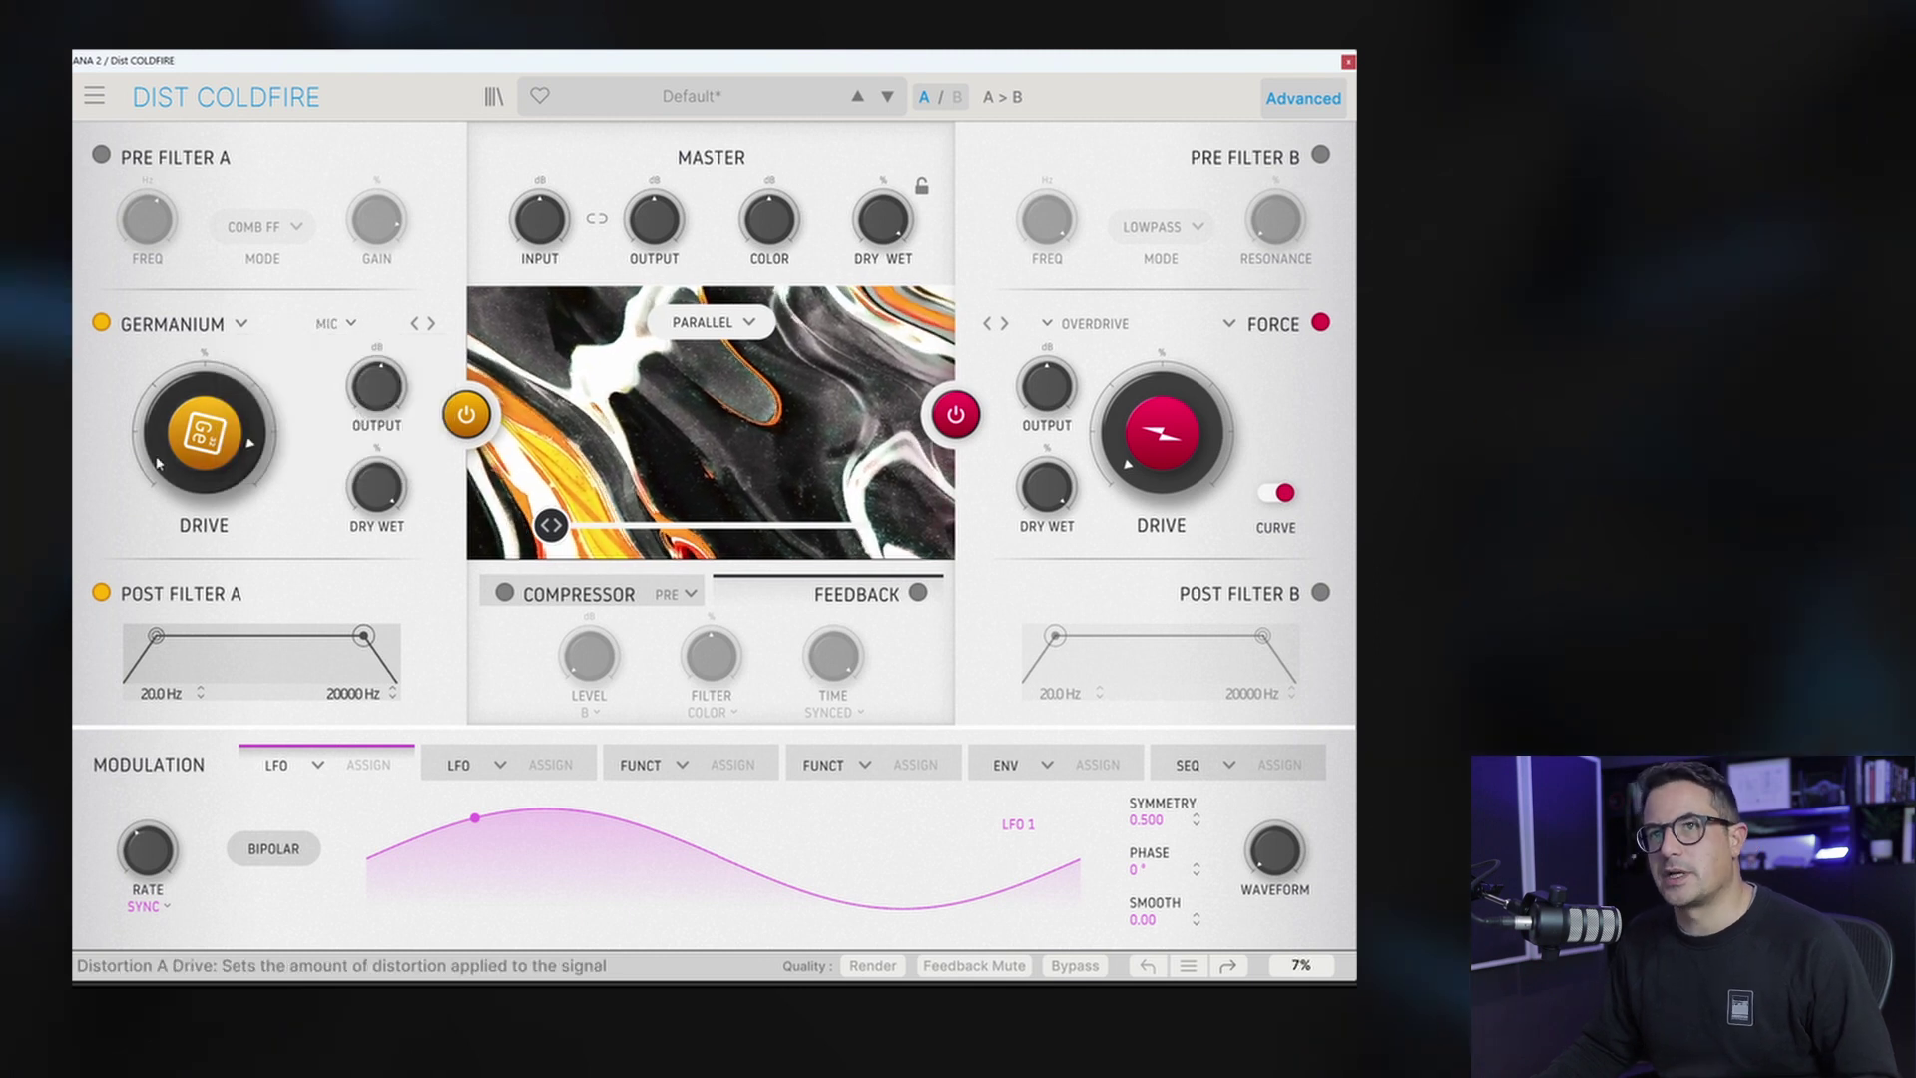
pyautogui.moveTo(226, 439); pyautogui.dragTo(225, 379)
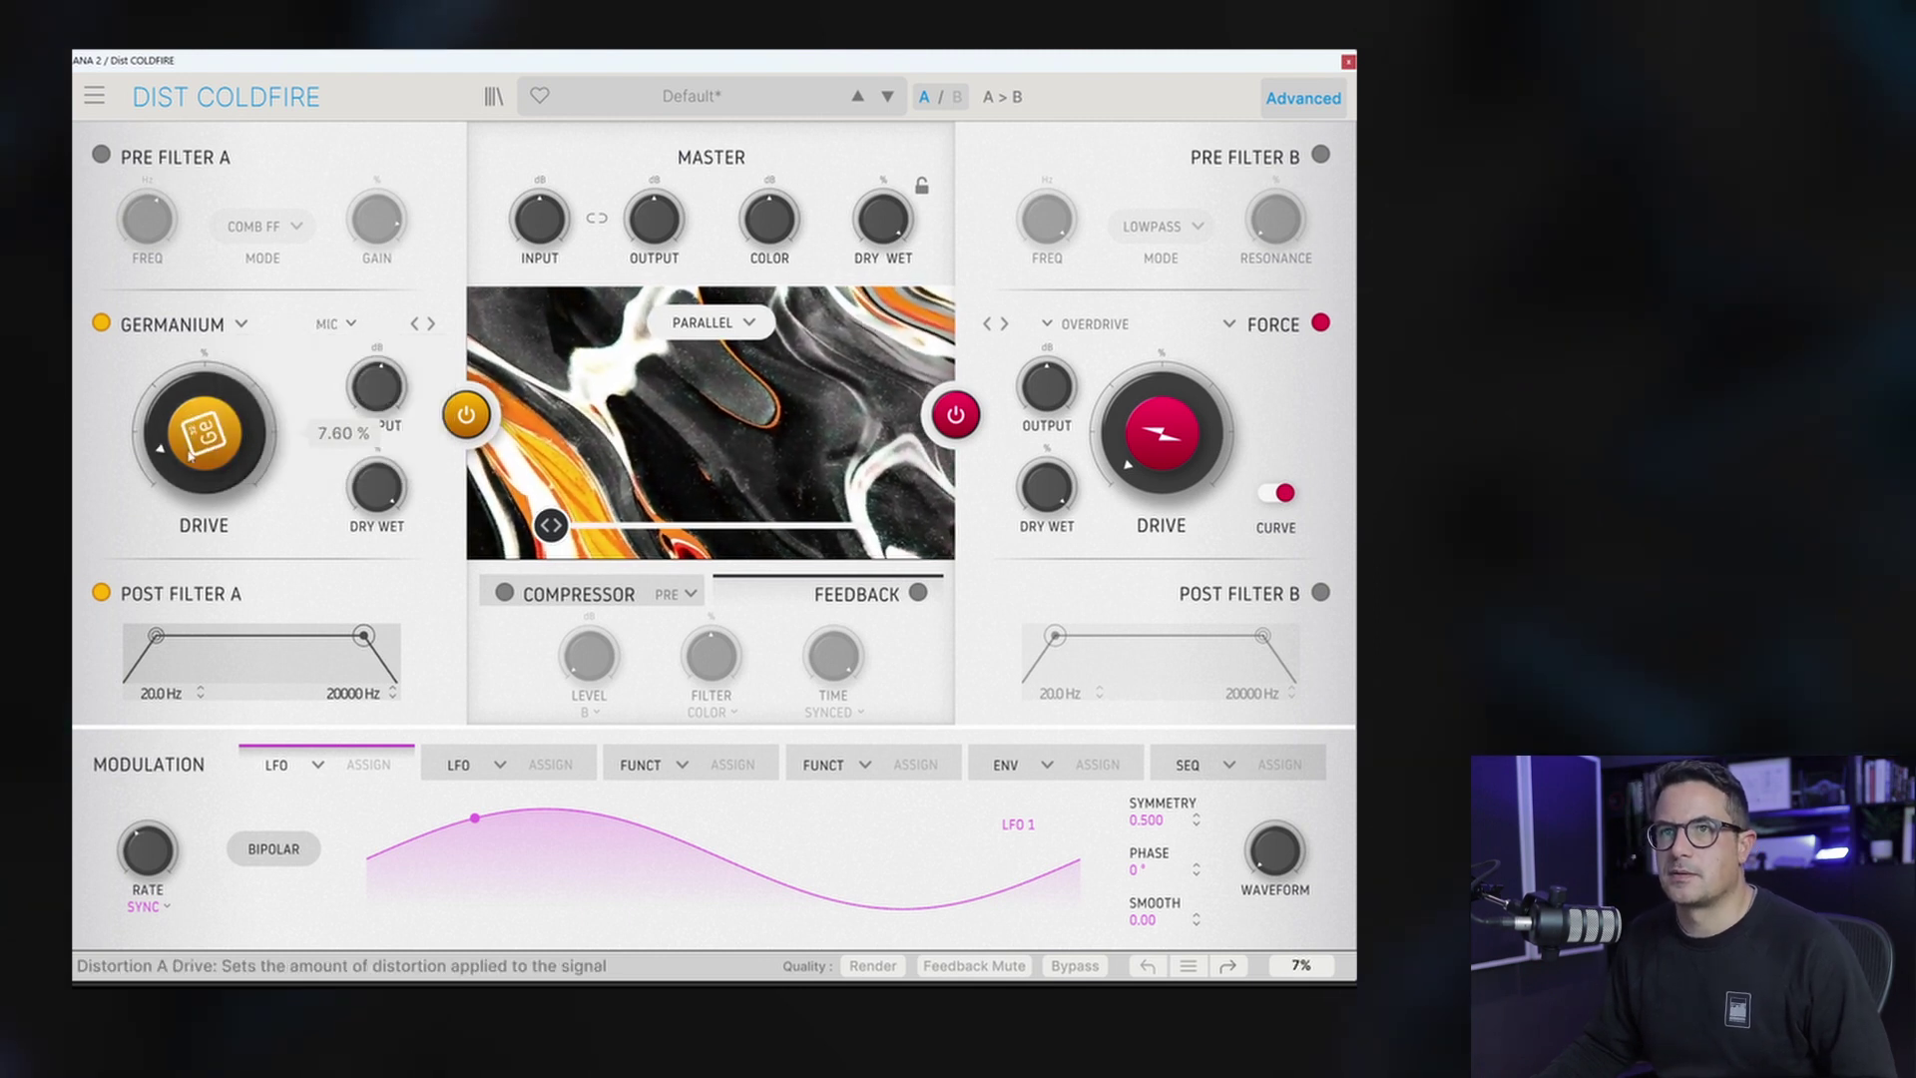
# Step: Change distortion A's type to Transistor, try its drive at the maximum and lower it back to 0%
pyautogui.click(197, 329)
pyautogui.click(265, 644)
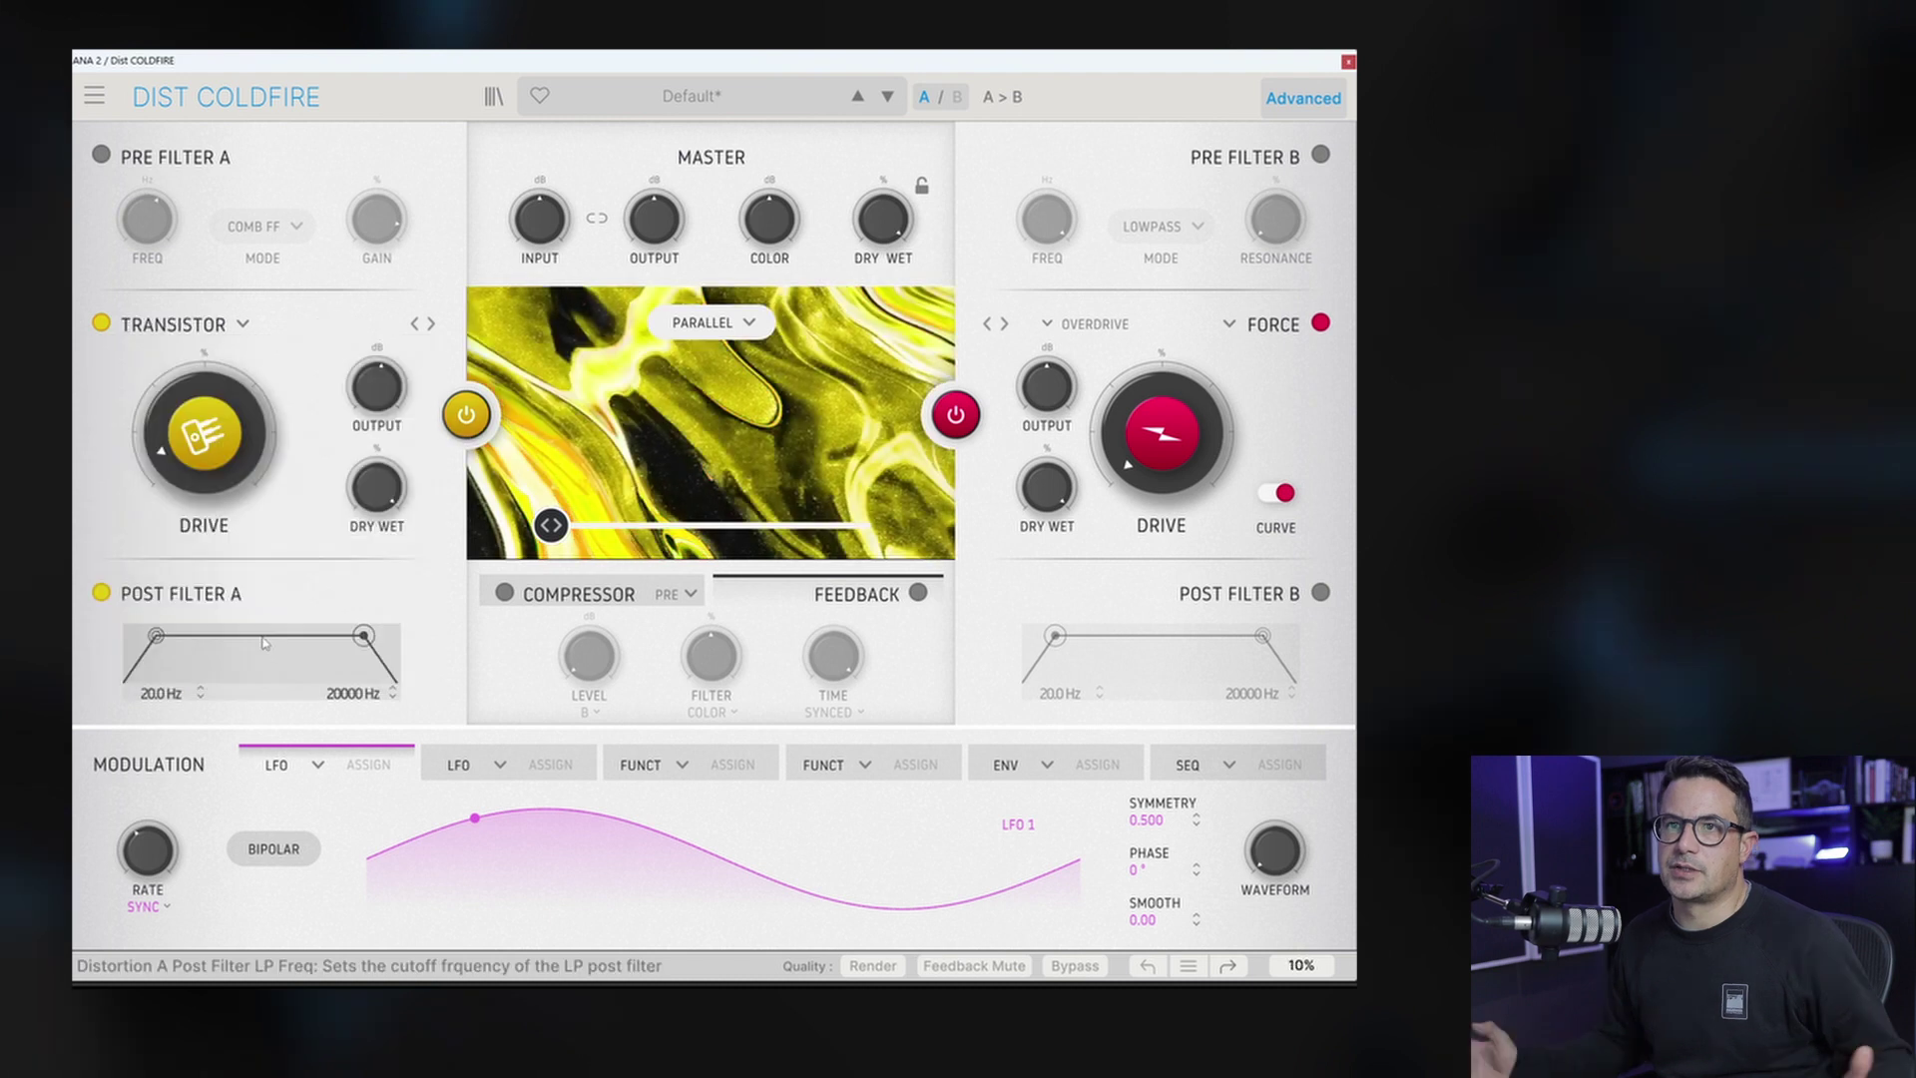
pyautogui.moveTo(219, 476)
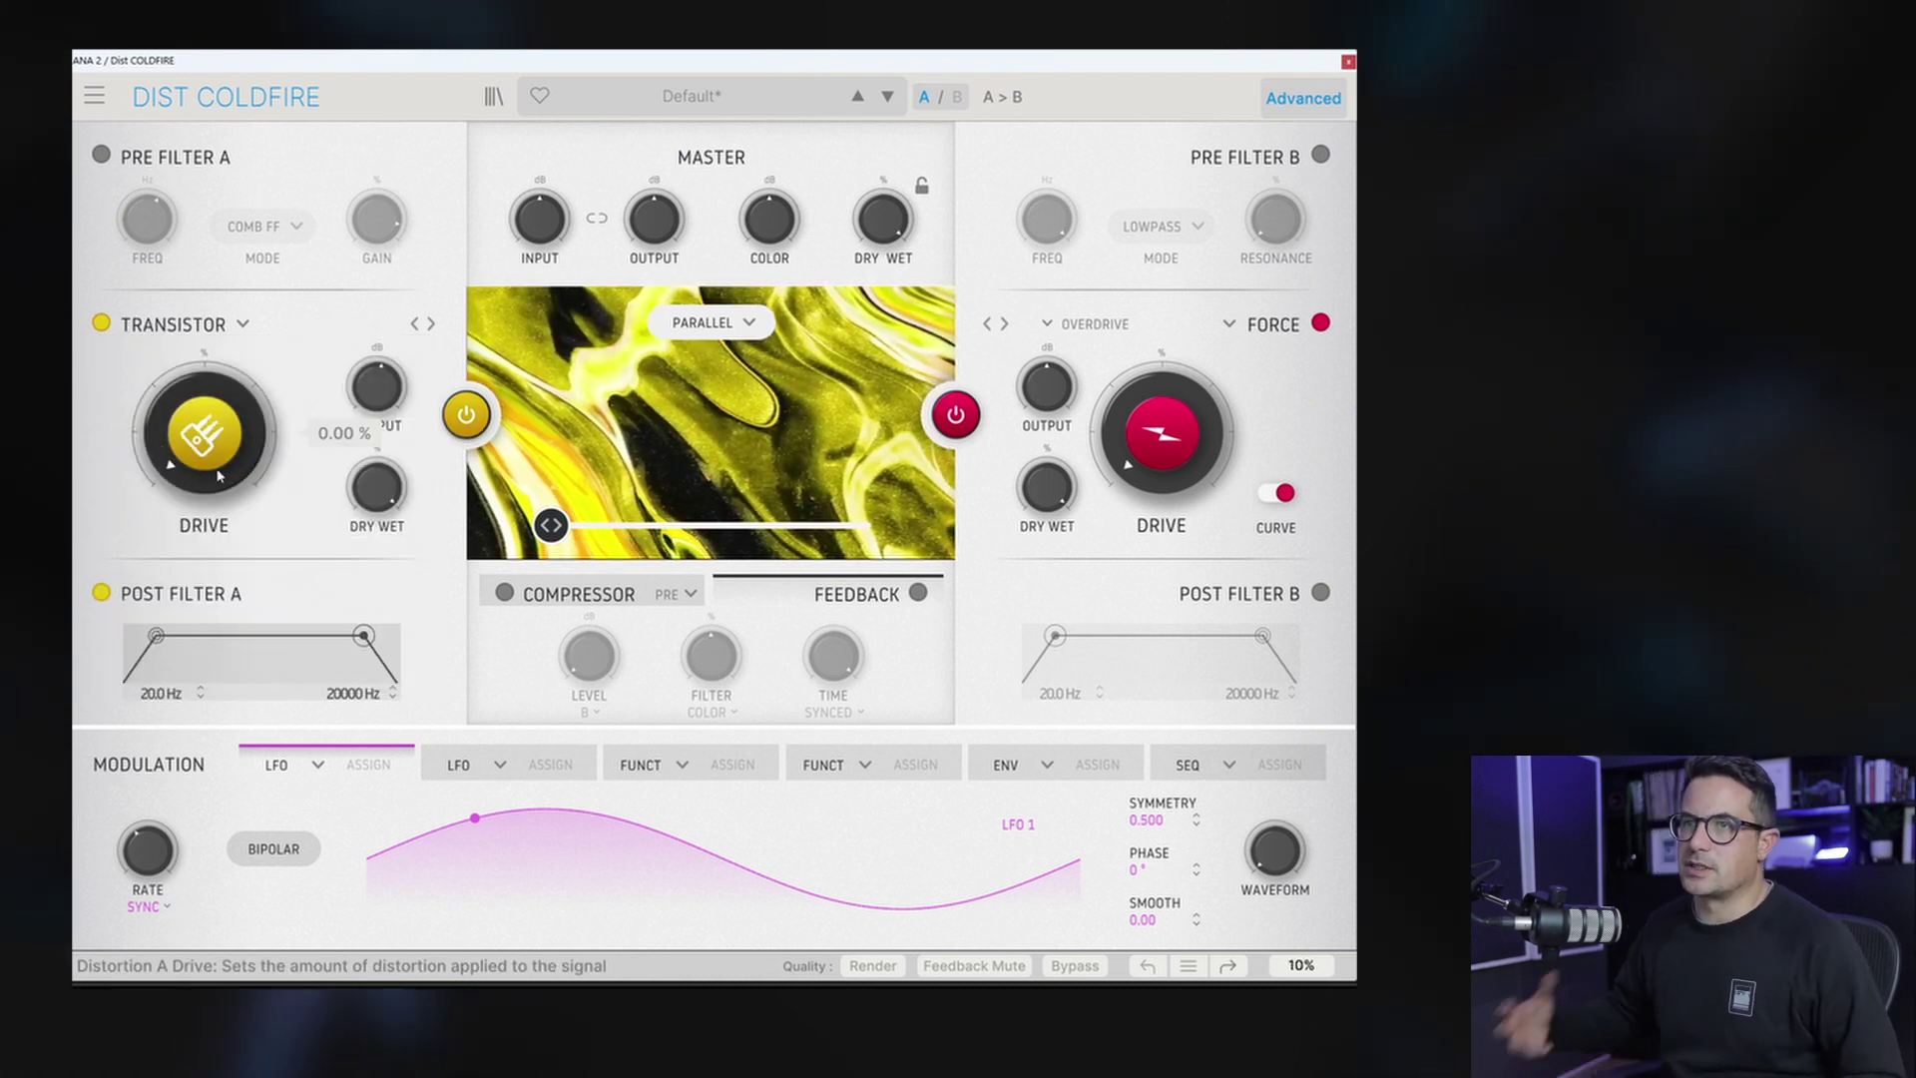
pyautogui.moveTo(200, 459); pyautogui.dragTo(200, 279)
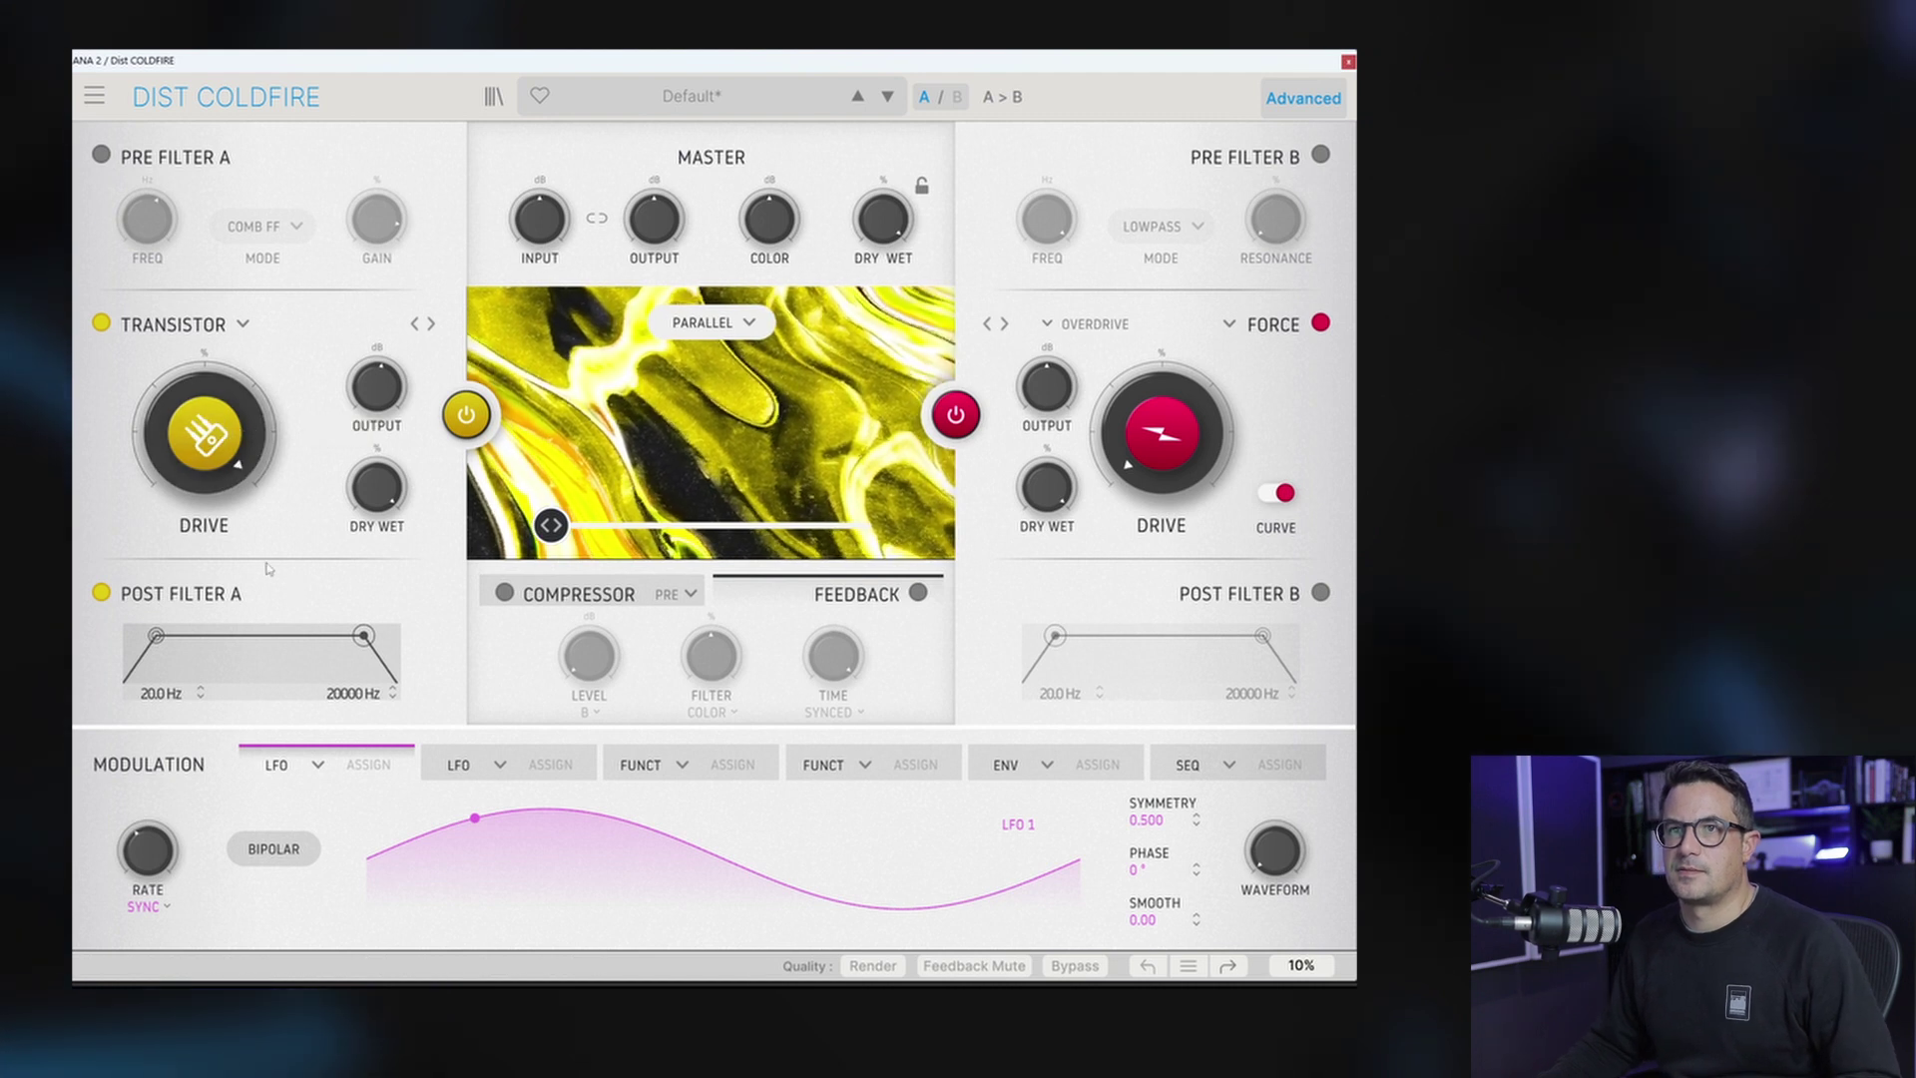
pyautogui.moveTo(224, 459); pyautogui.dragTo(225, 639)
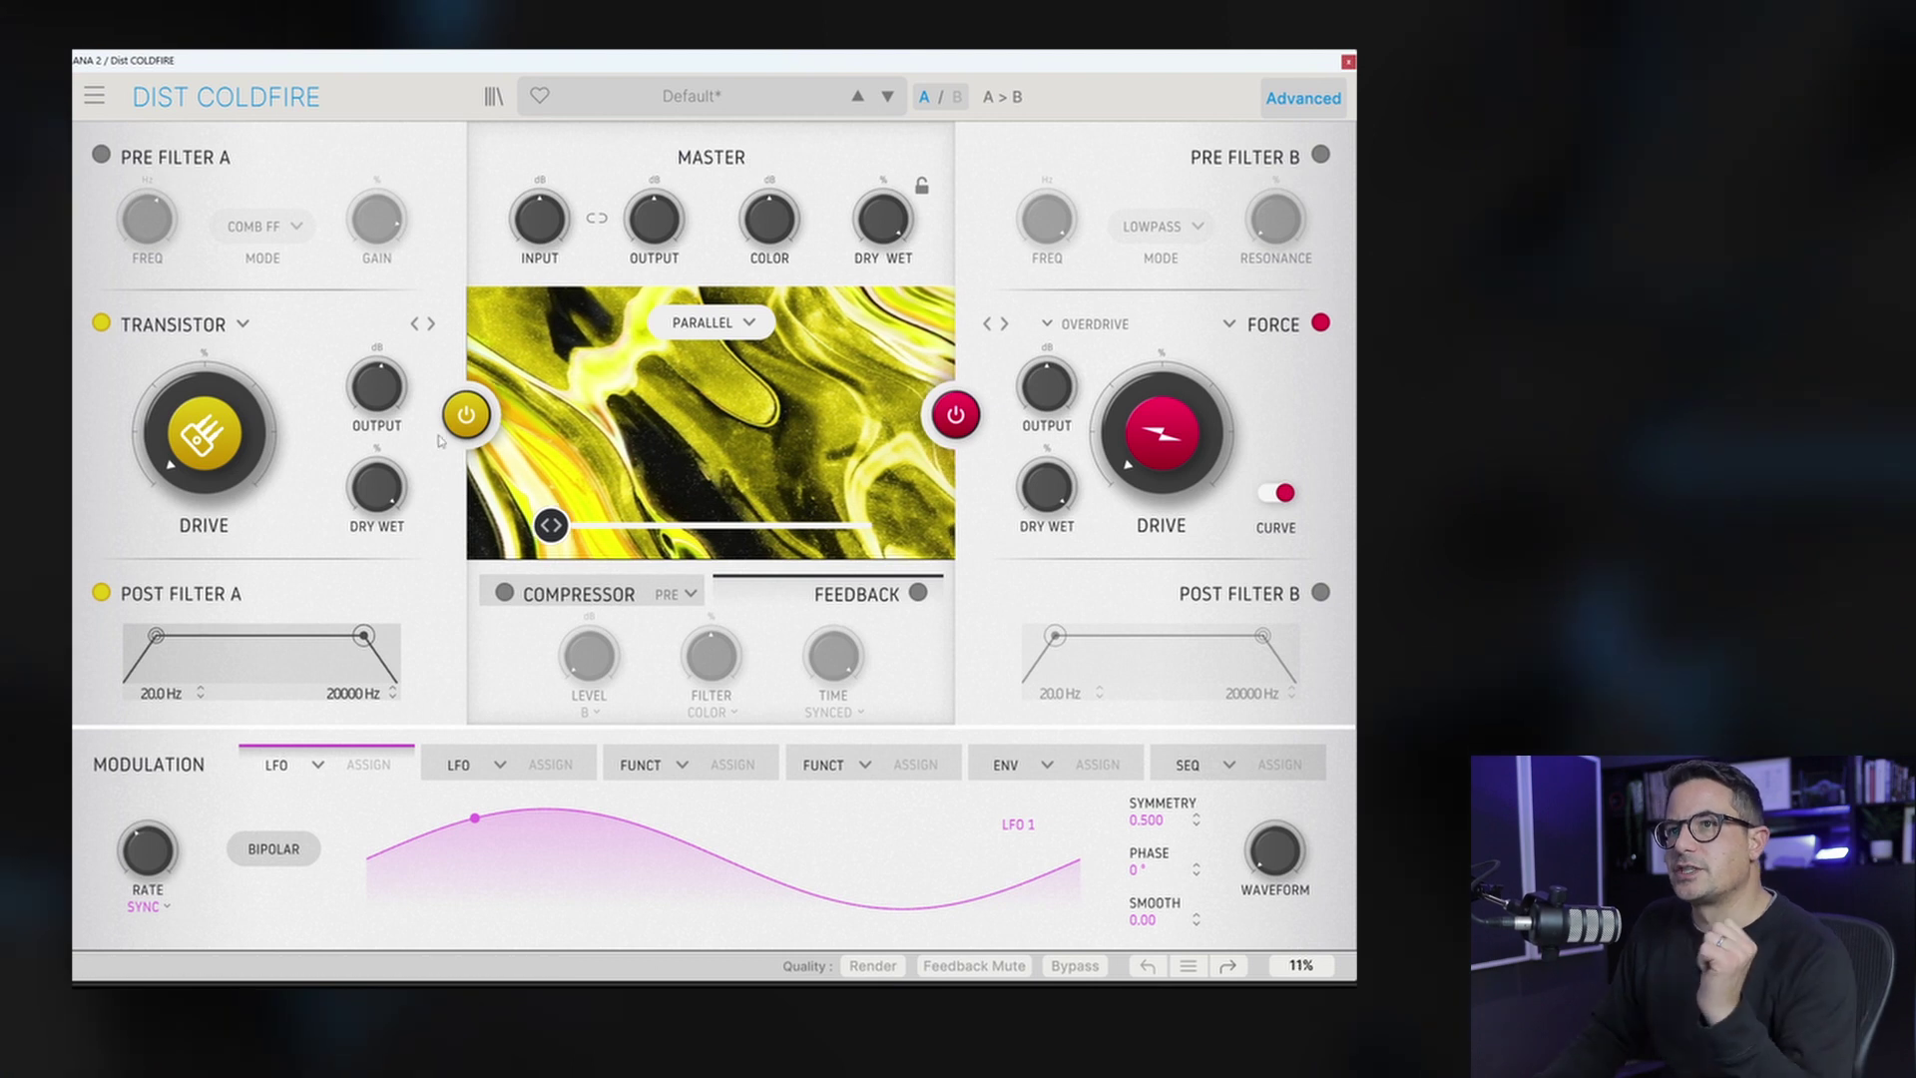
# Step: Try the Master section's input/output link, Color tilt EQ and mix lock
pyautogui.click(596, 218)
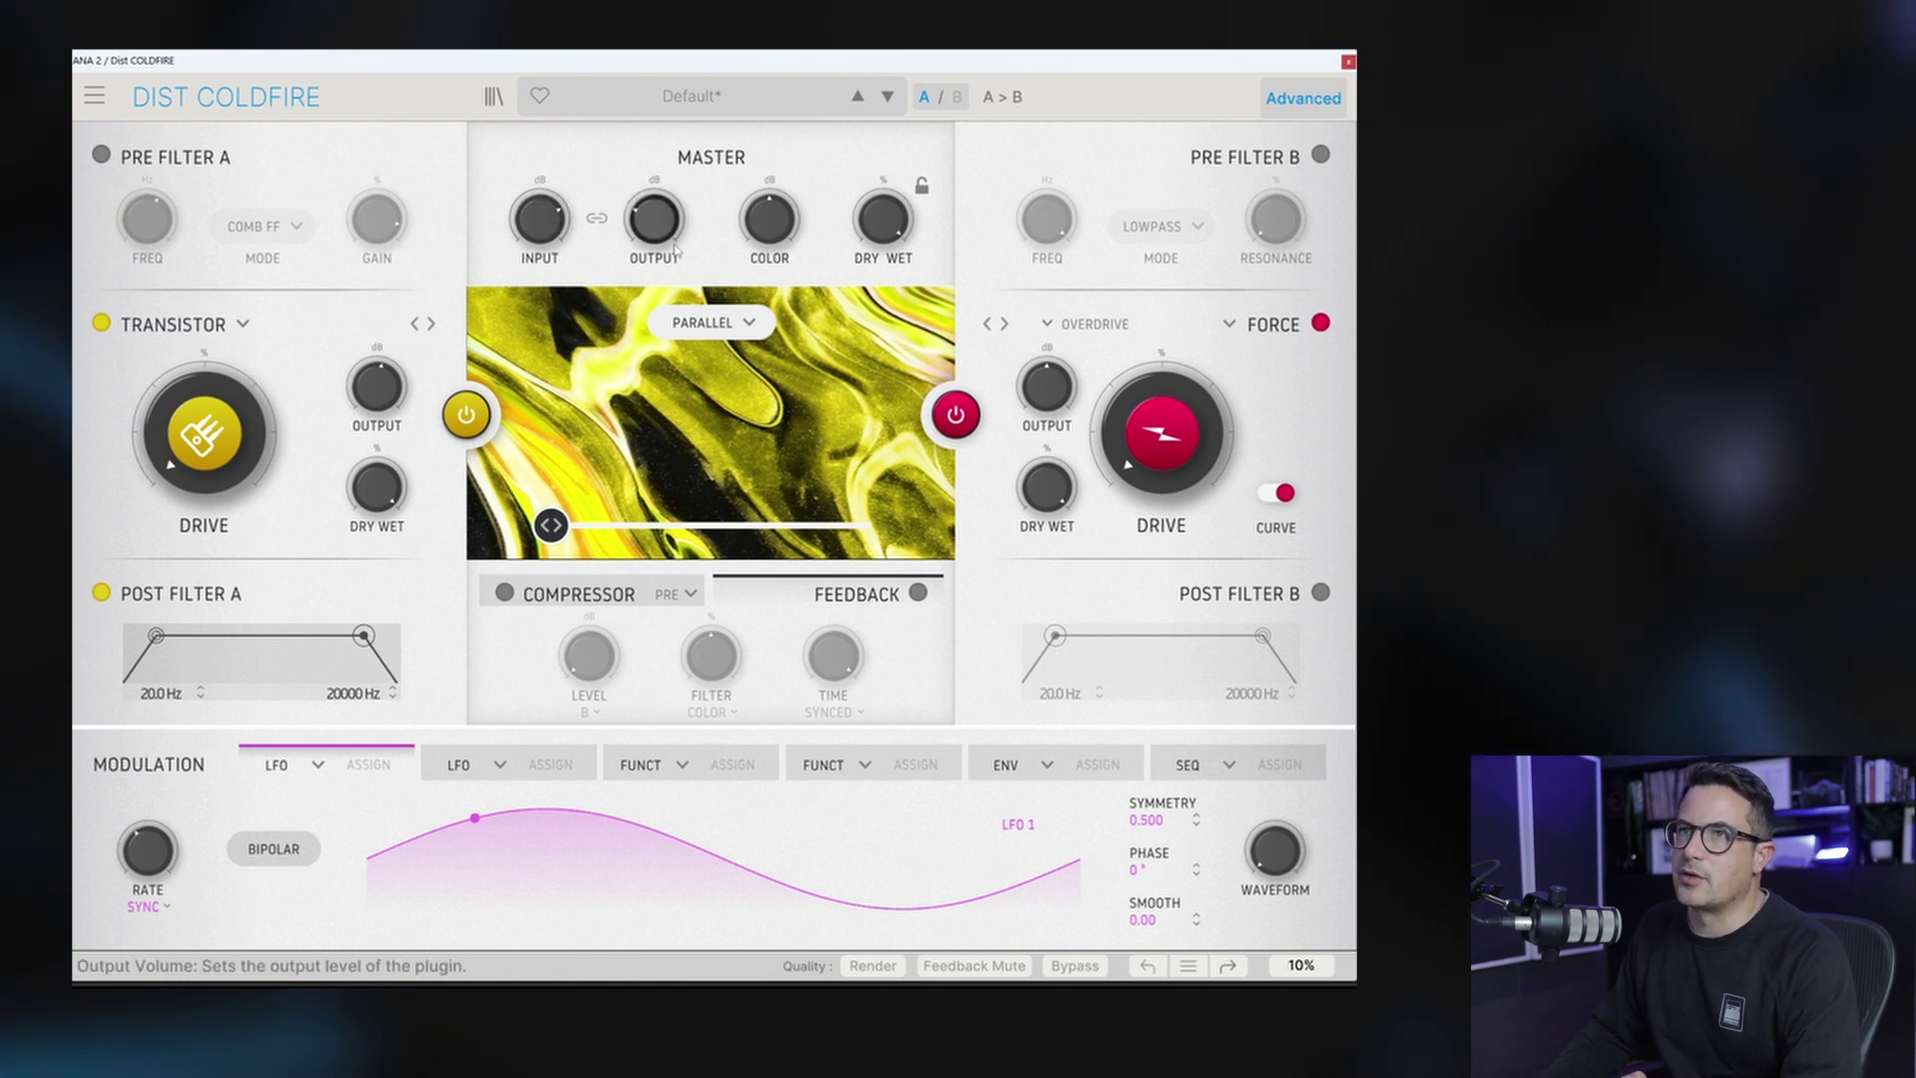
pyautogui.moveTo(667, 228)
pyautogui.moveTo(539, 219)
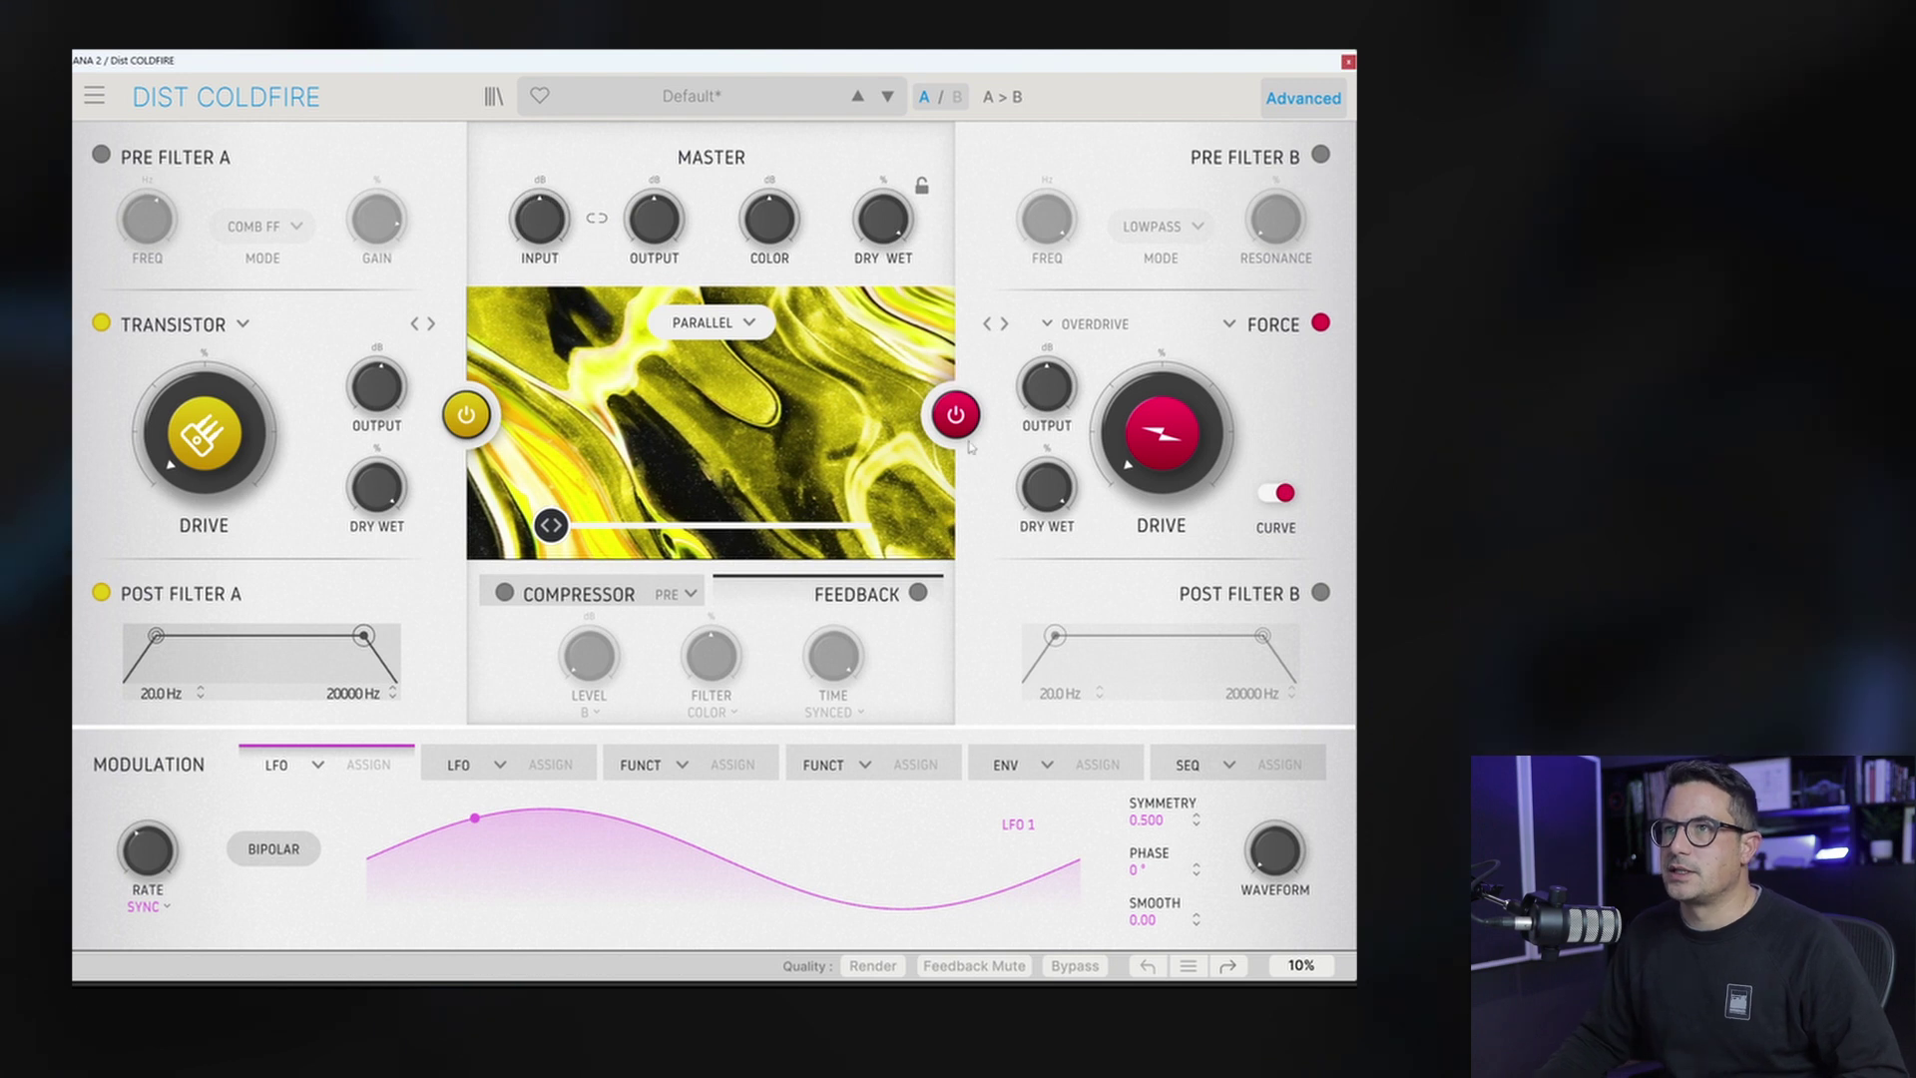
pyautogui.moveTo(789, 197)
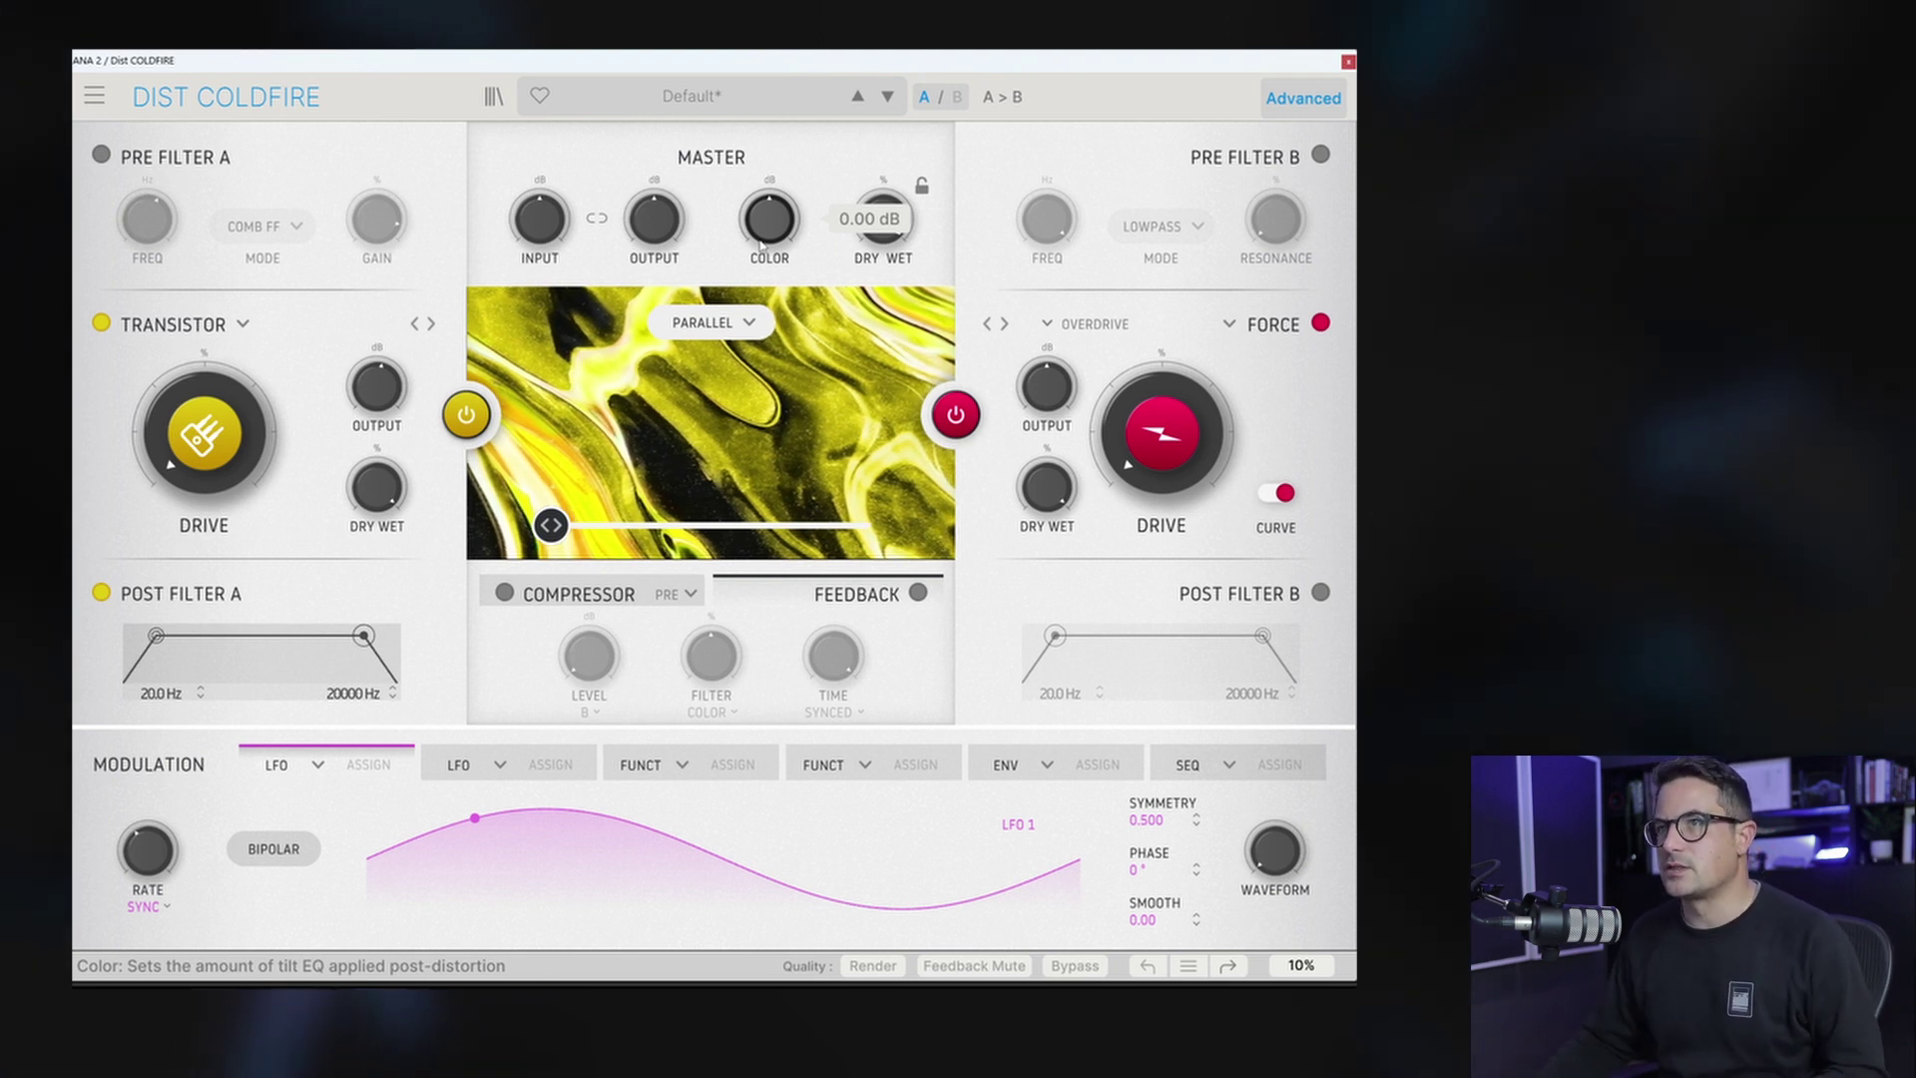
pyautogui.moveTo(791, 240); pyautogui.dragTo(791, 236)
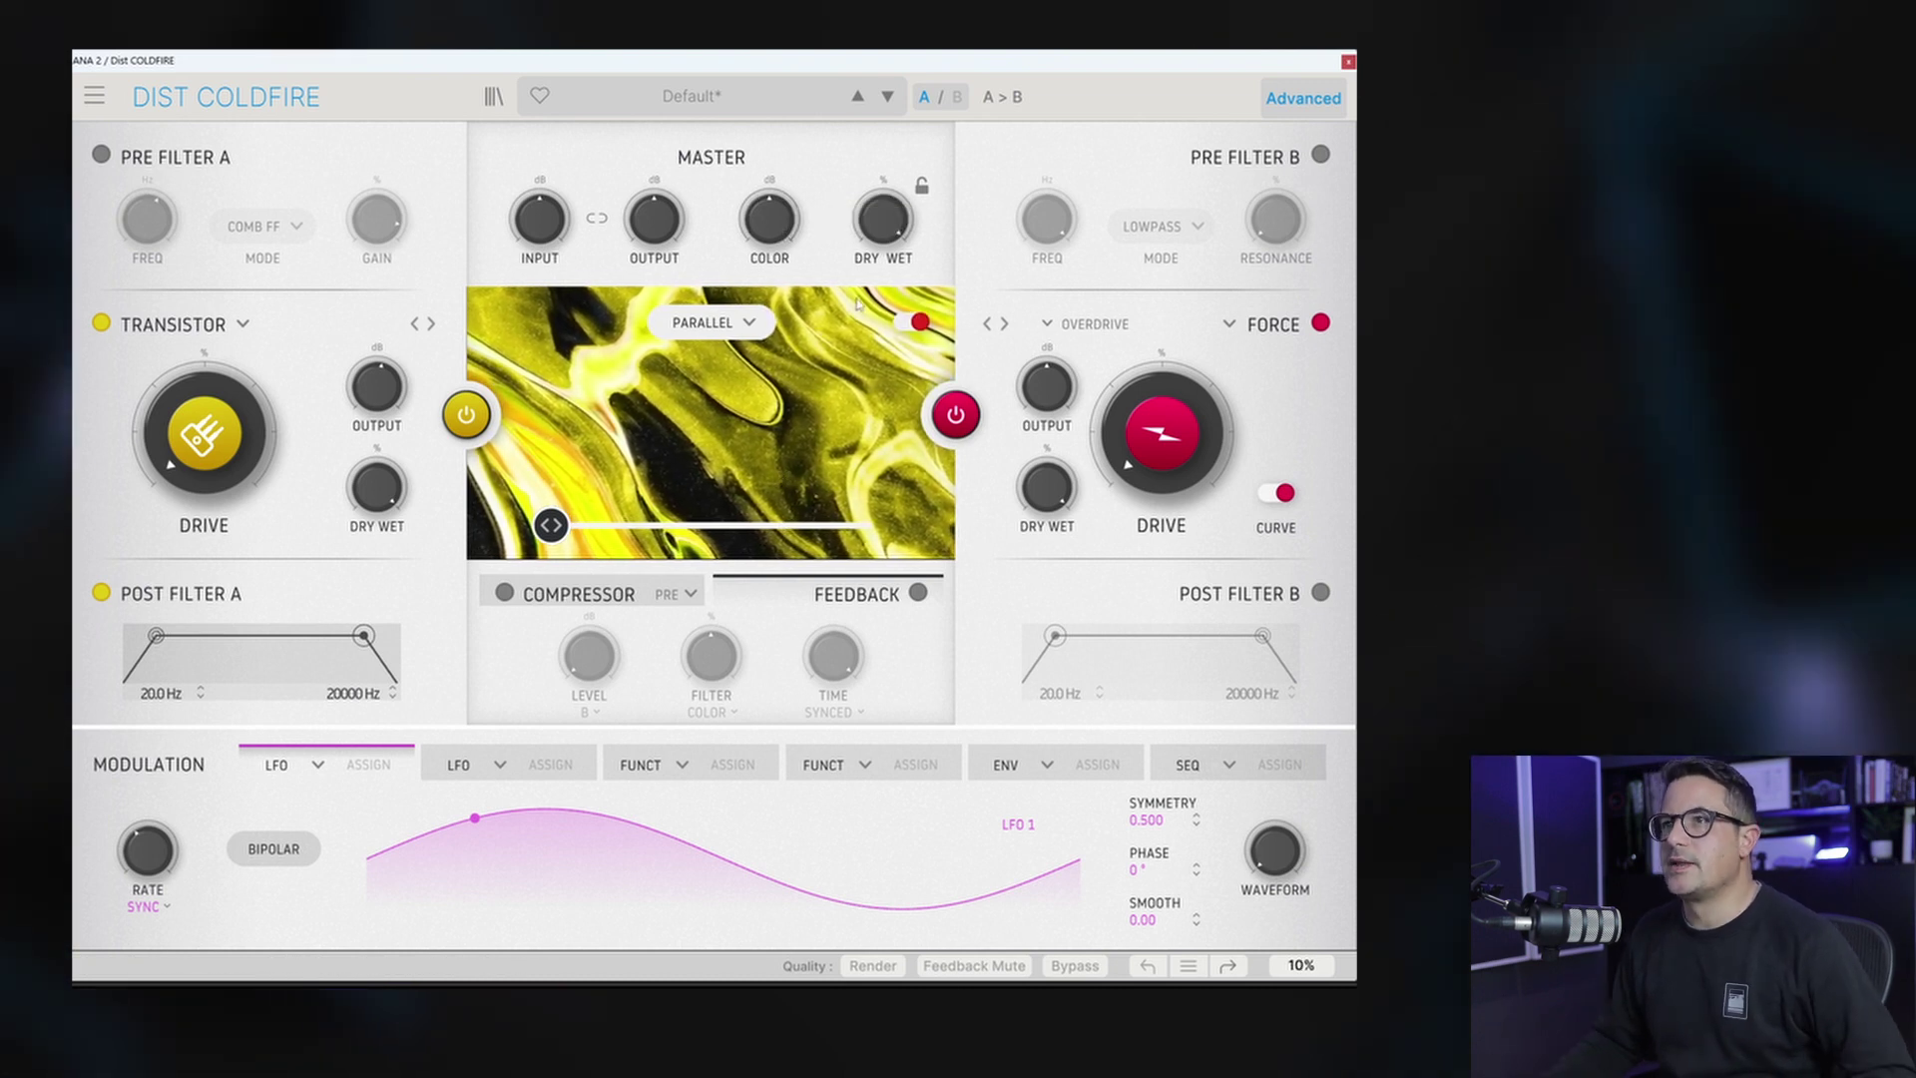
pyautogui.click(920, 188)
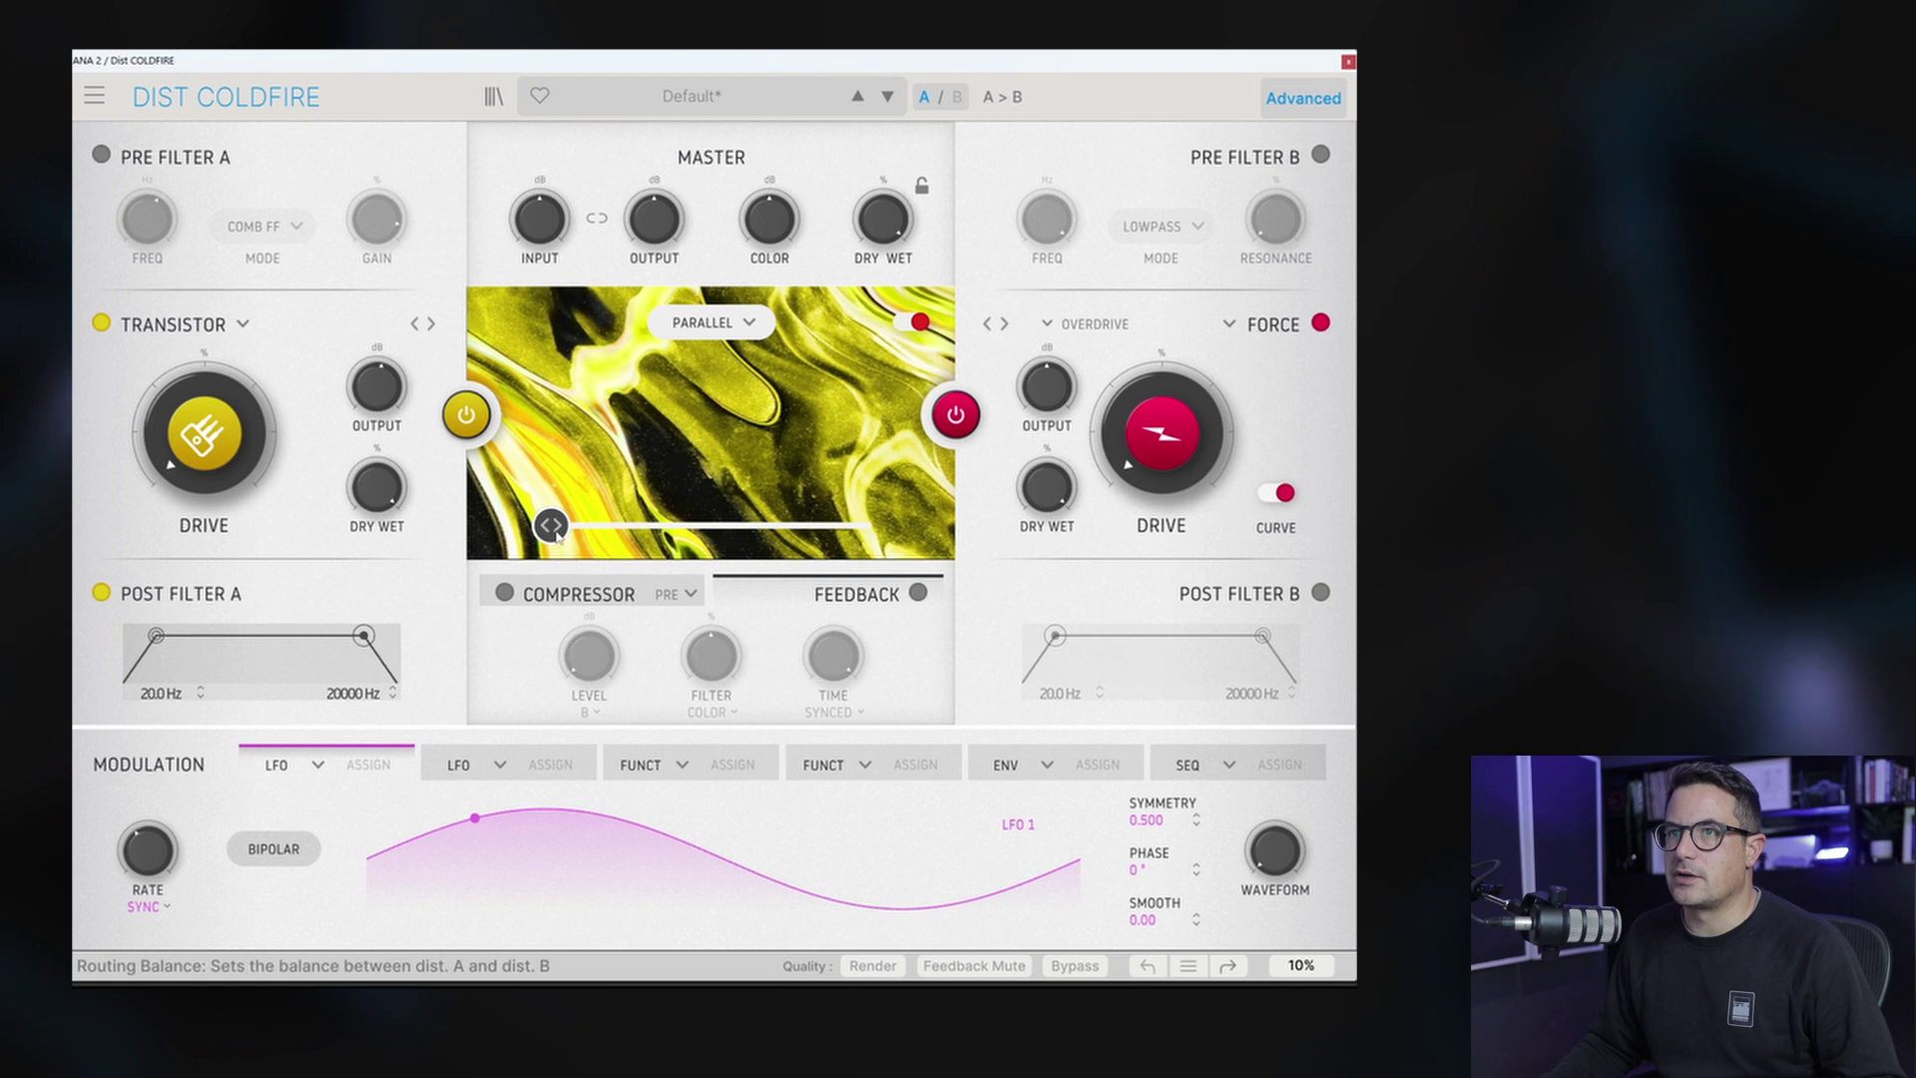
# Step: Move the routing balance to the middle between distortions A and B, keeping Parallel routing
pyautogui.moveTo(549, 524); pyautogui.dragTo(698, 525)
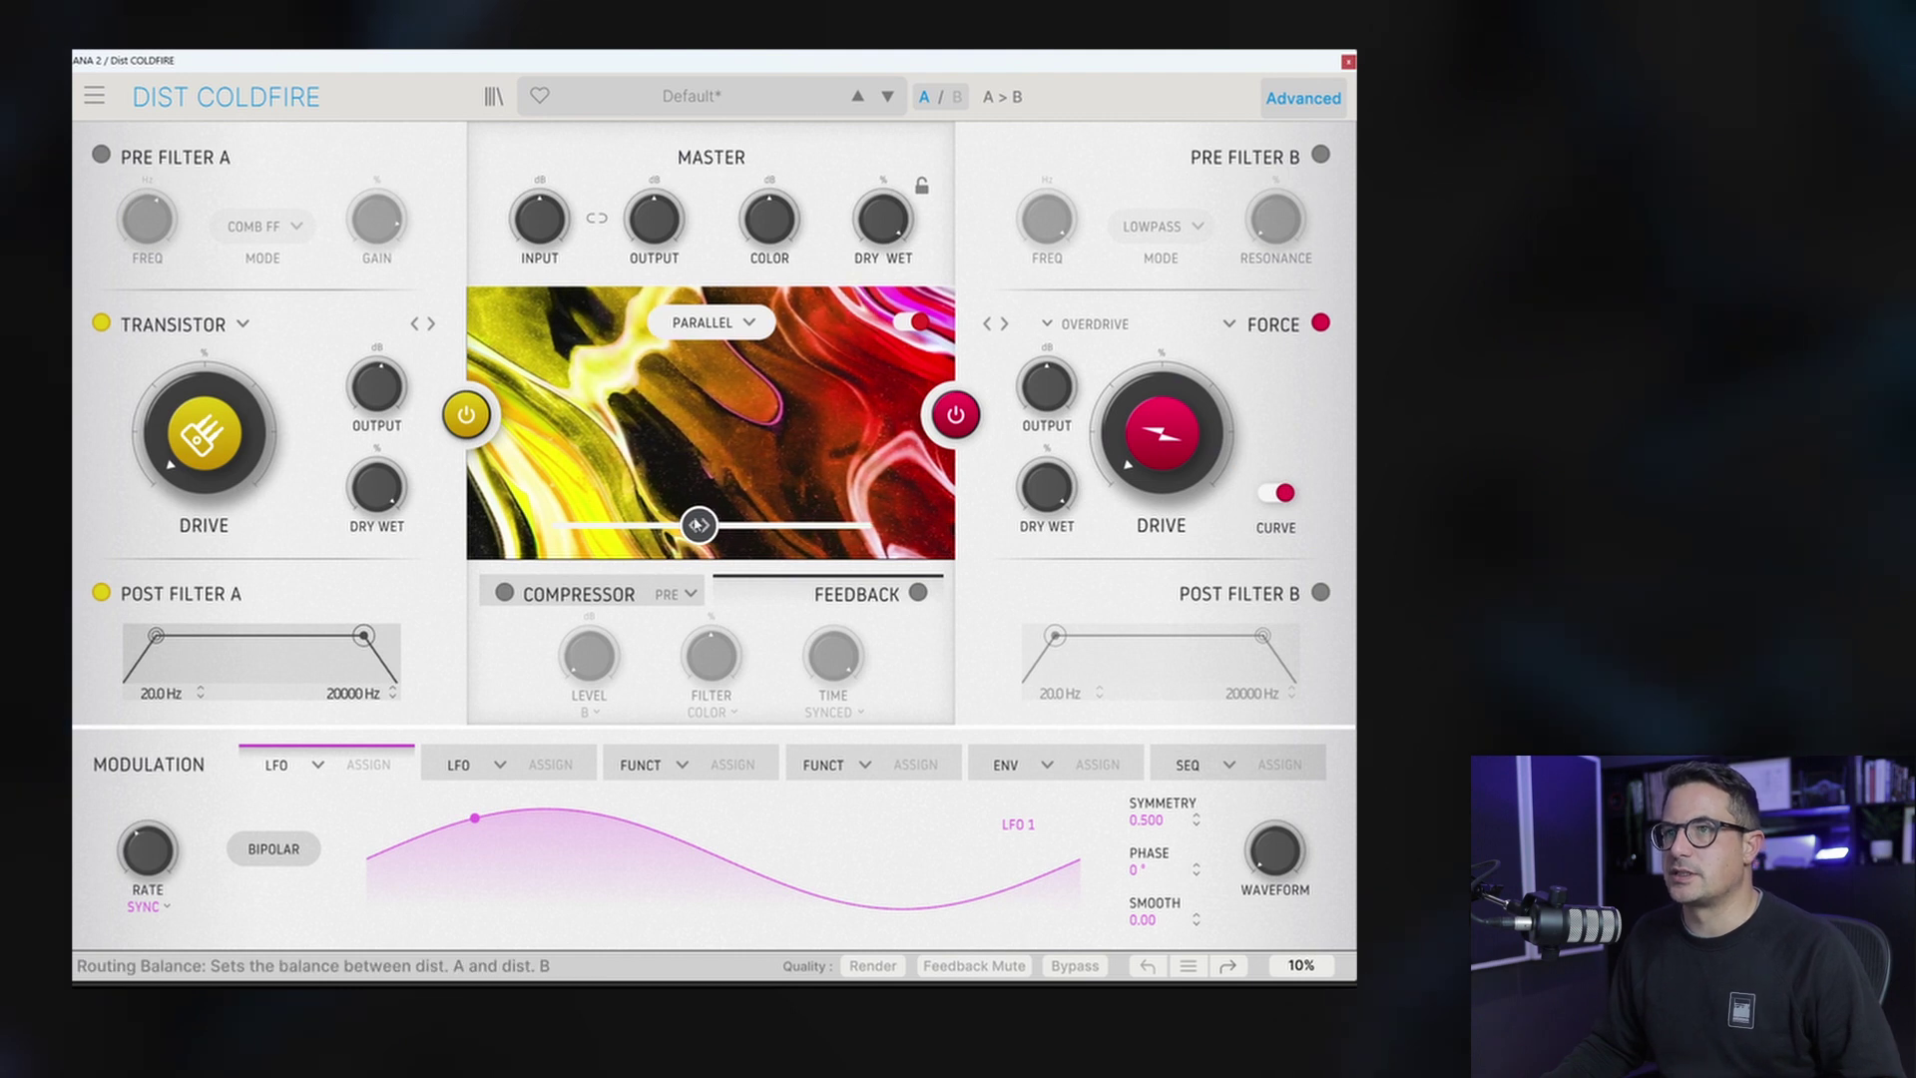
pyautogui.moveTo(698, 525); pyautogui.dragTo(711, 525)
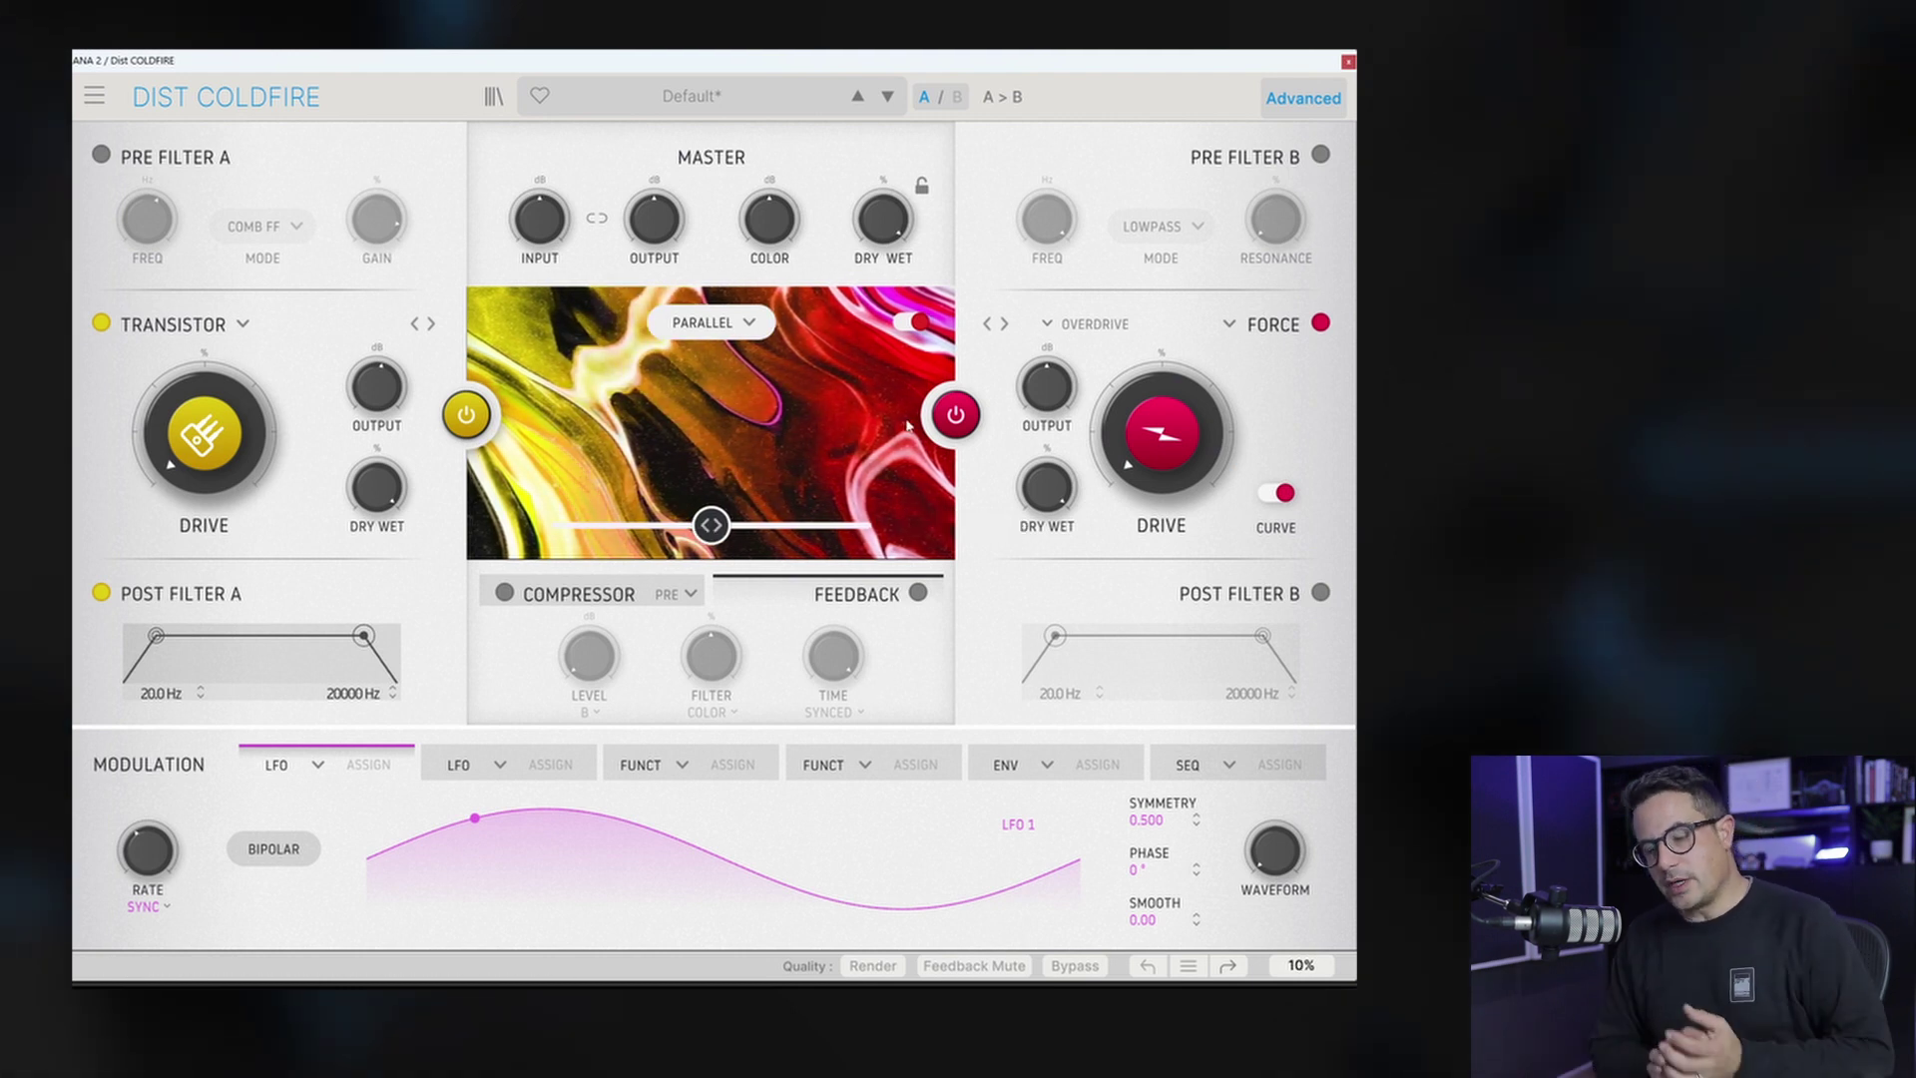
pyautogui.click(746, 321)
pyautogui.click(814, 429)
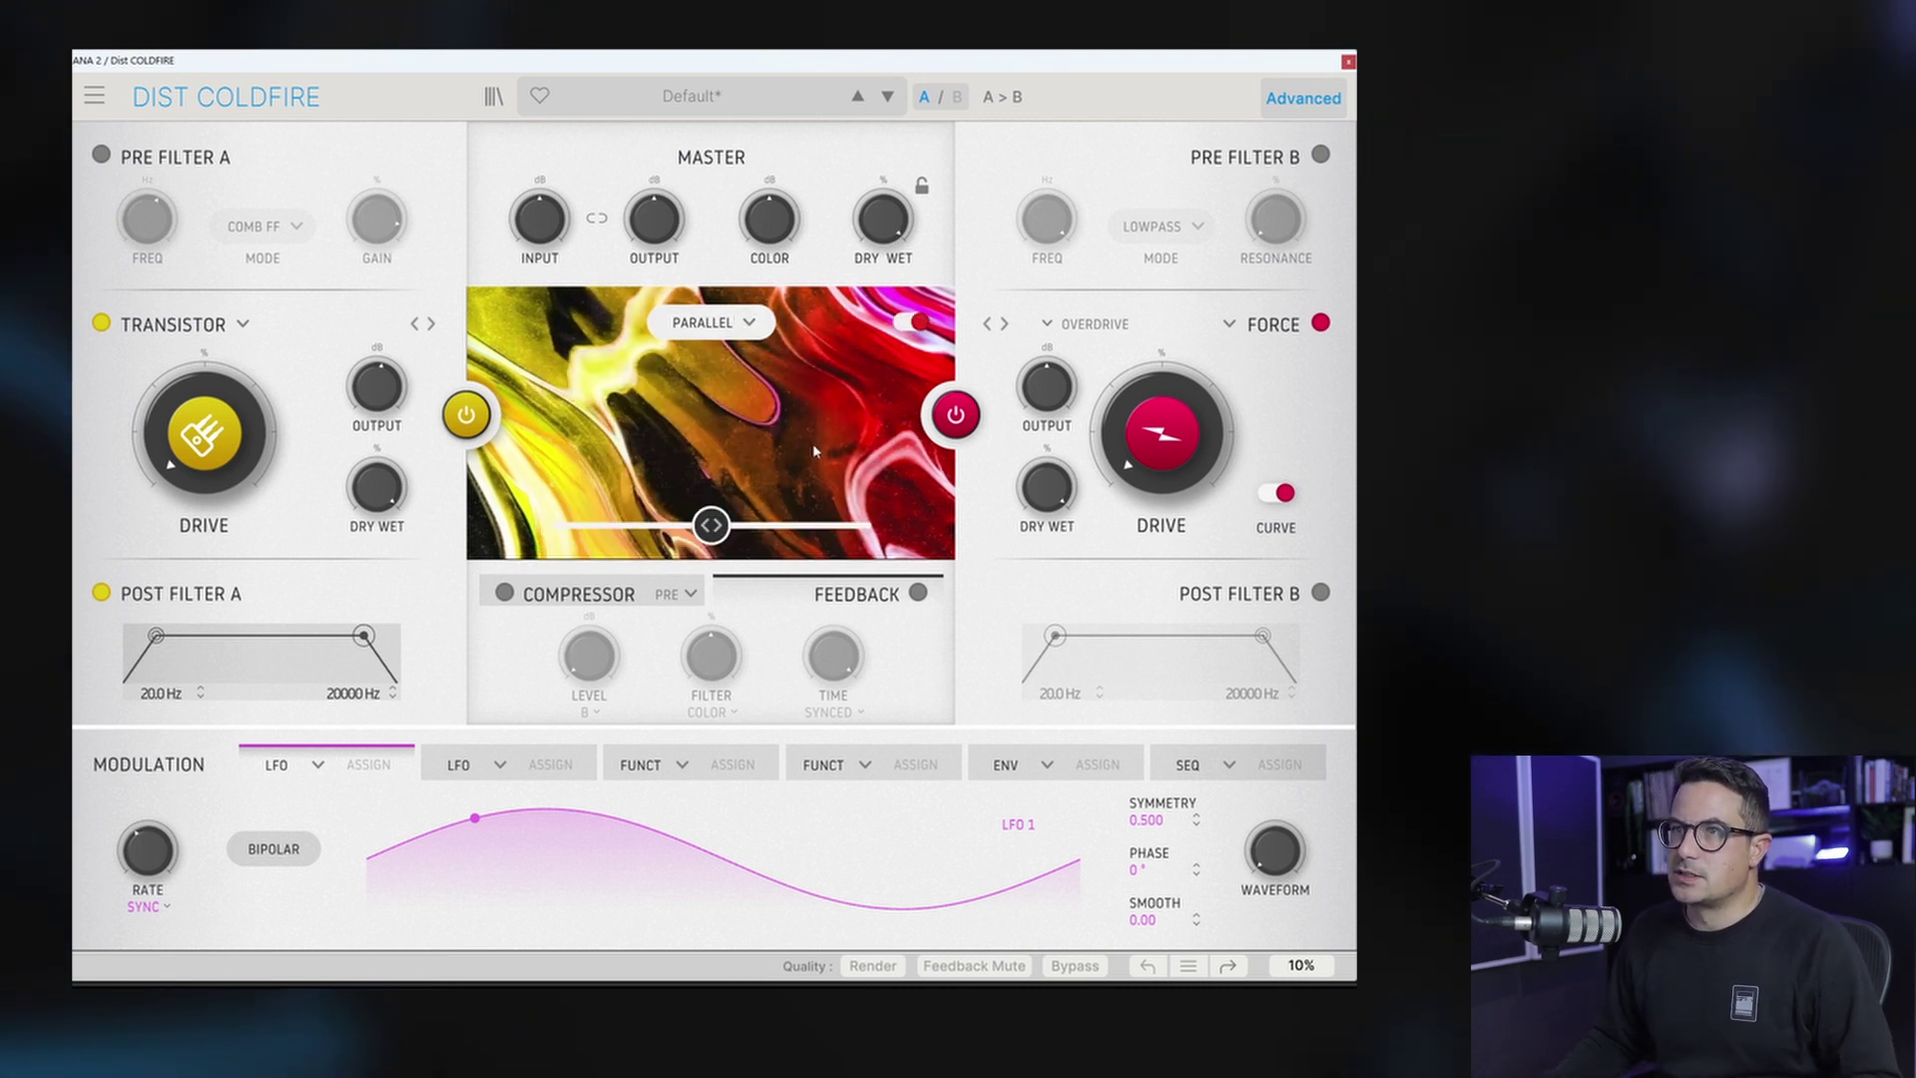
# Step: Set the routing to Serial, and try swapping distortions A and B before restoring their original order
pyautogui.click(756, 337)
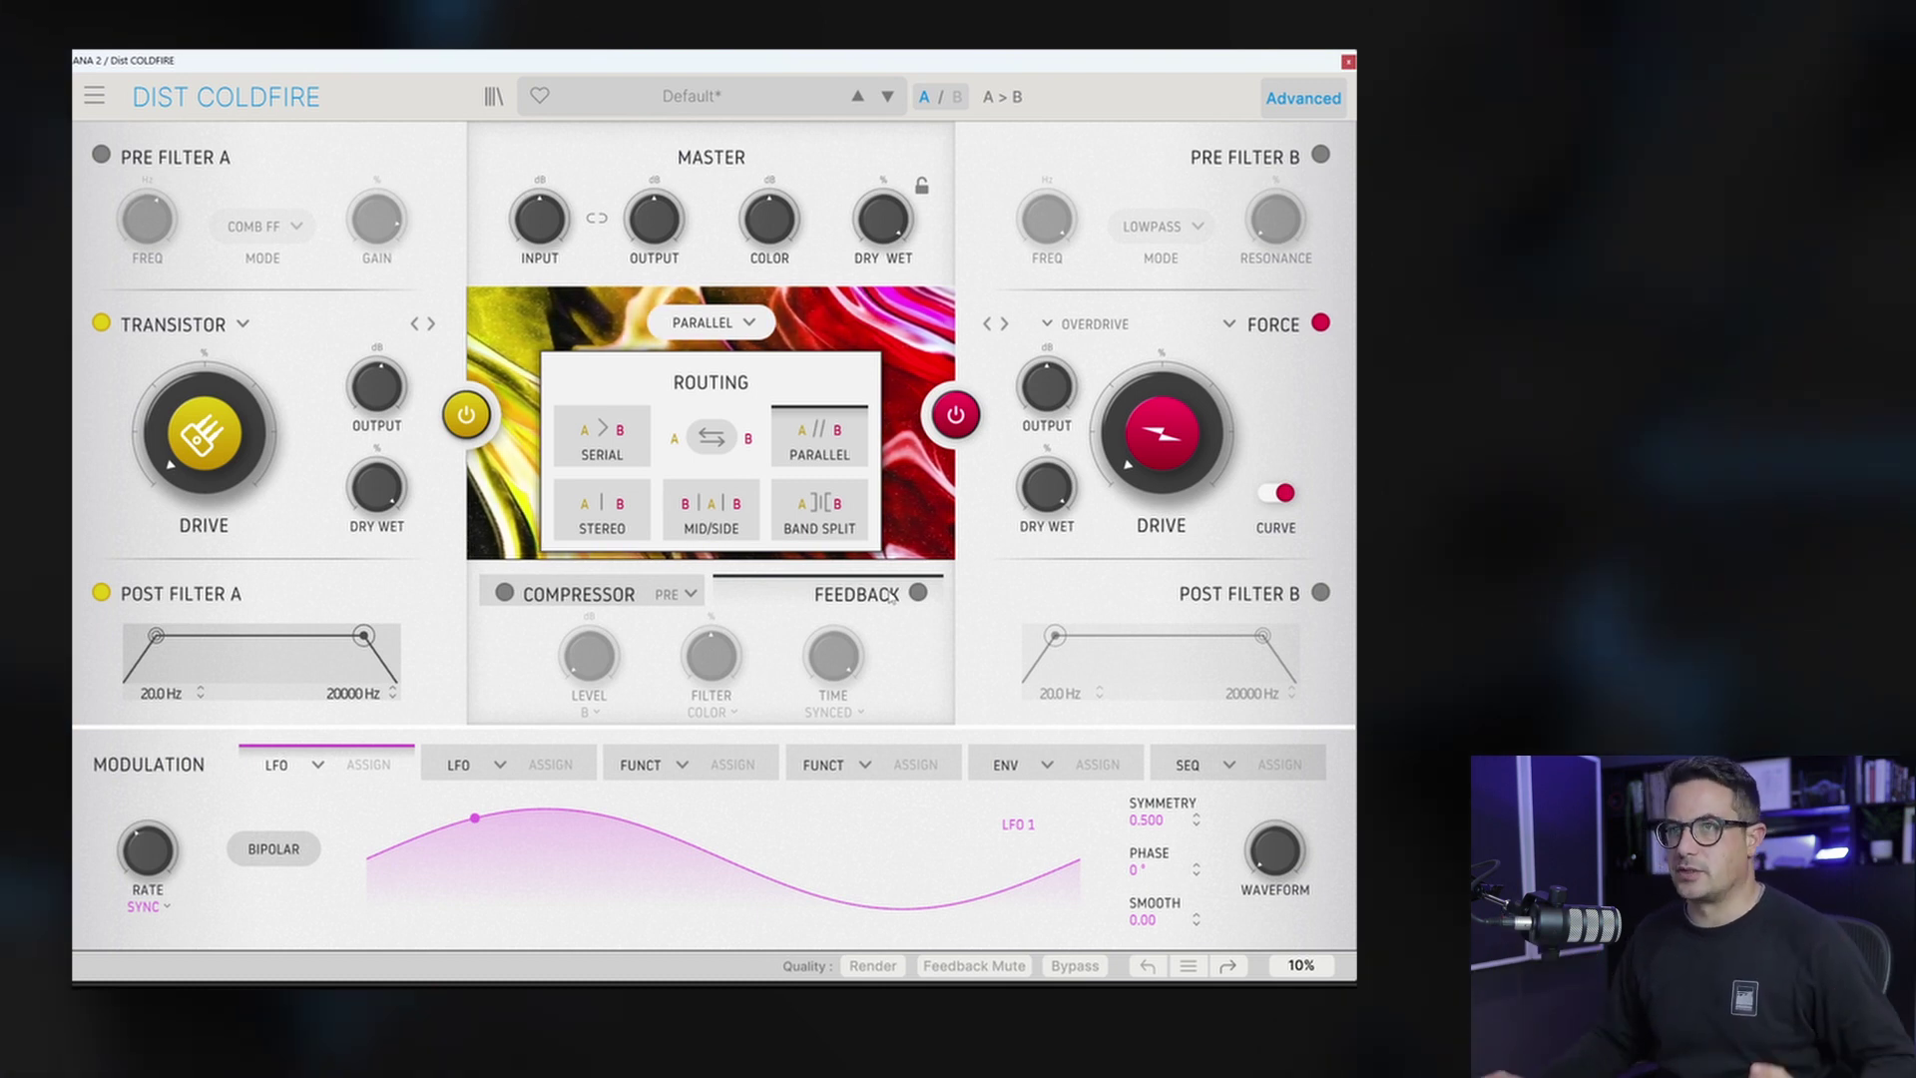
pyautogui.click(634, 440)
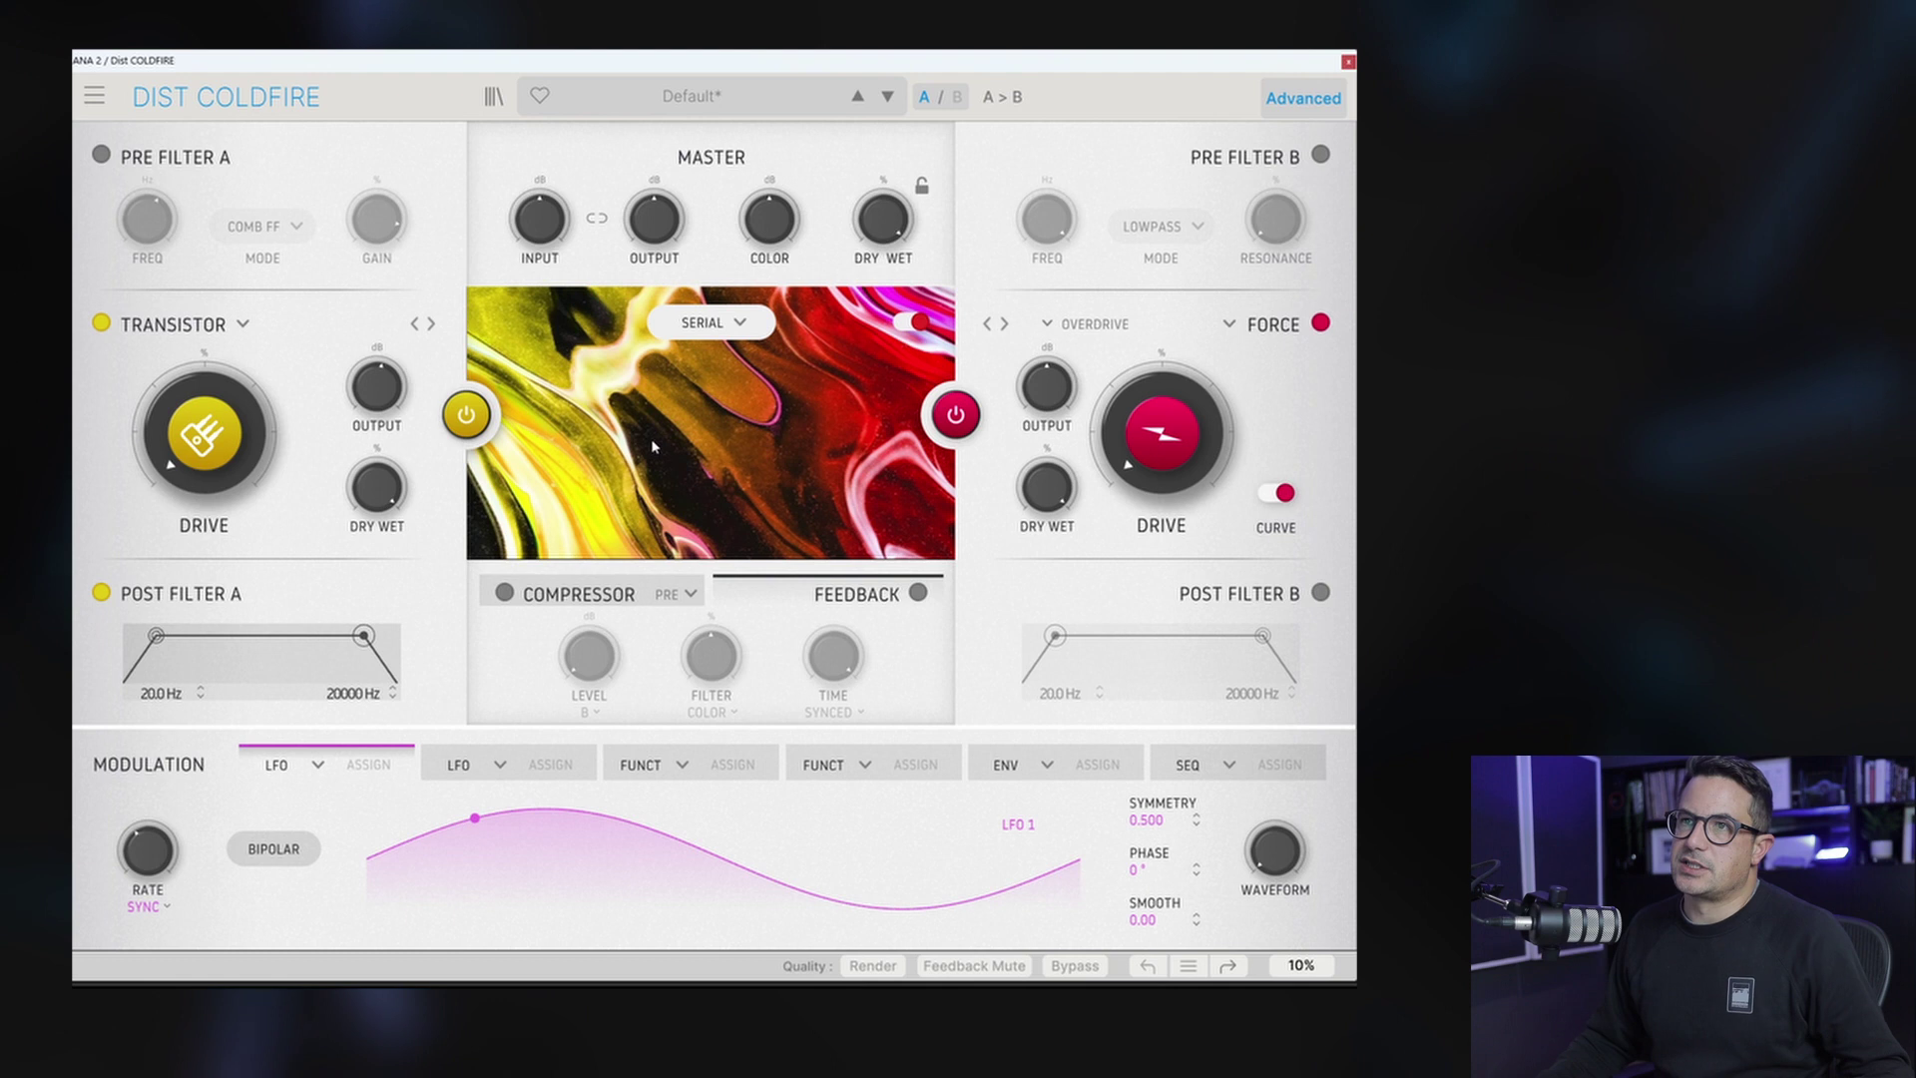
pyautogui.click(727, 338)
pyautogui.click(714, 438)
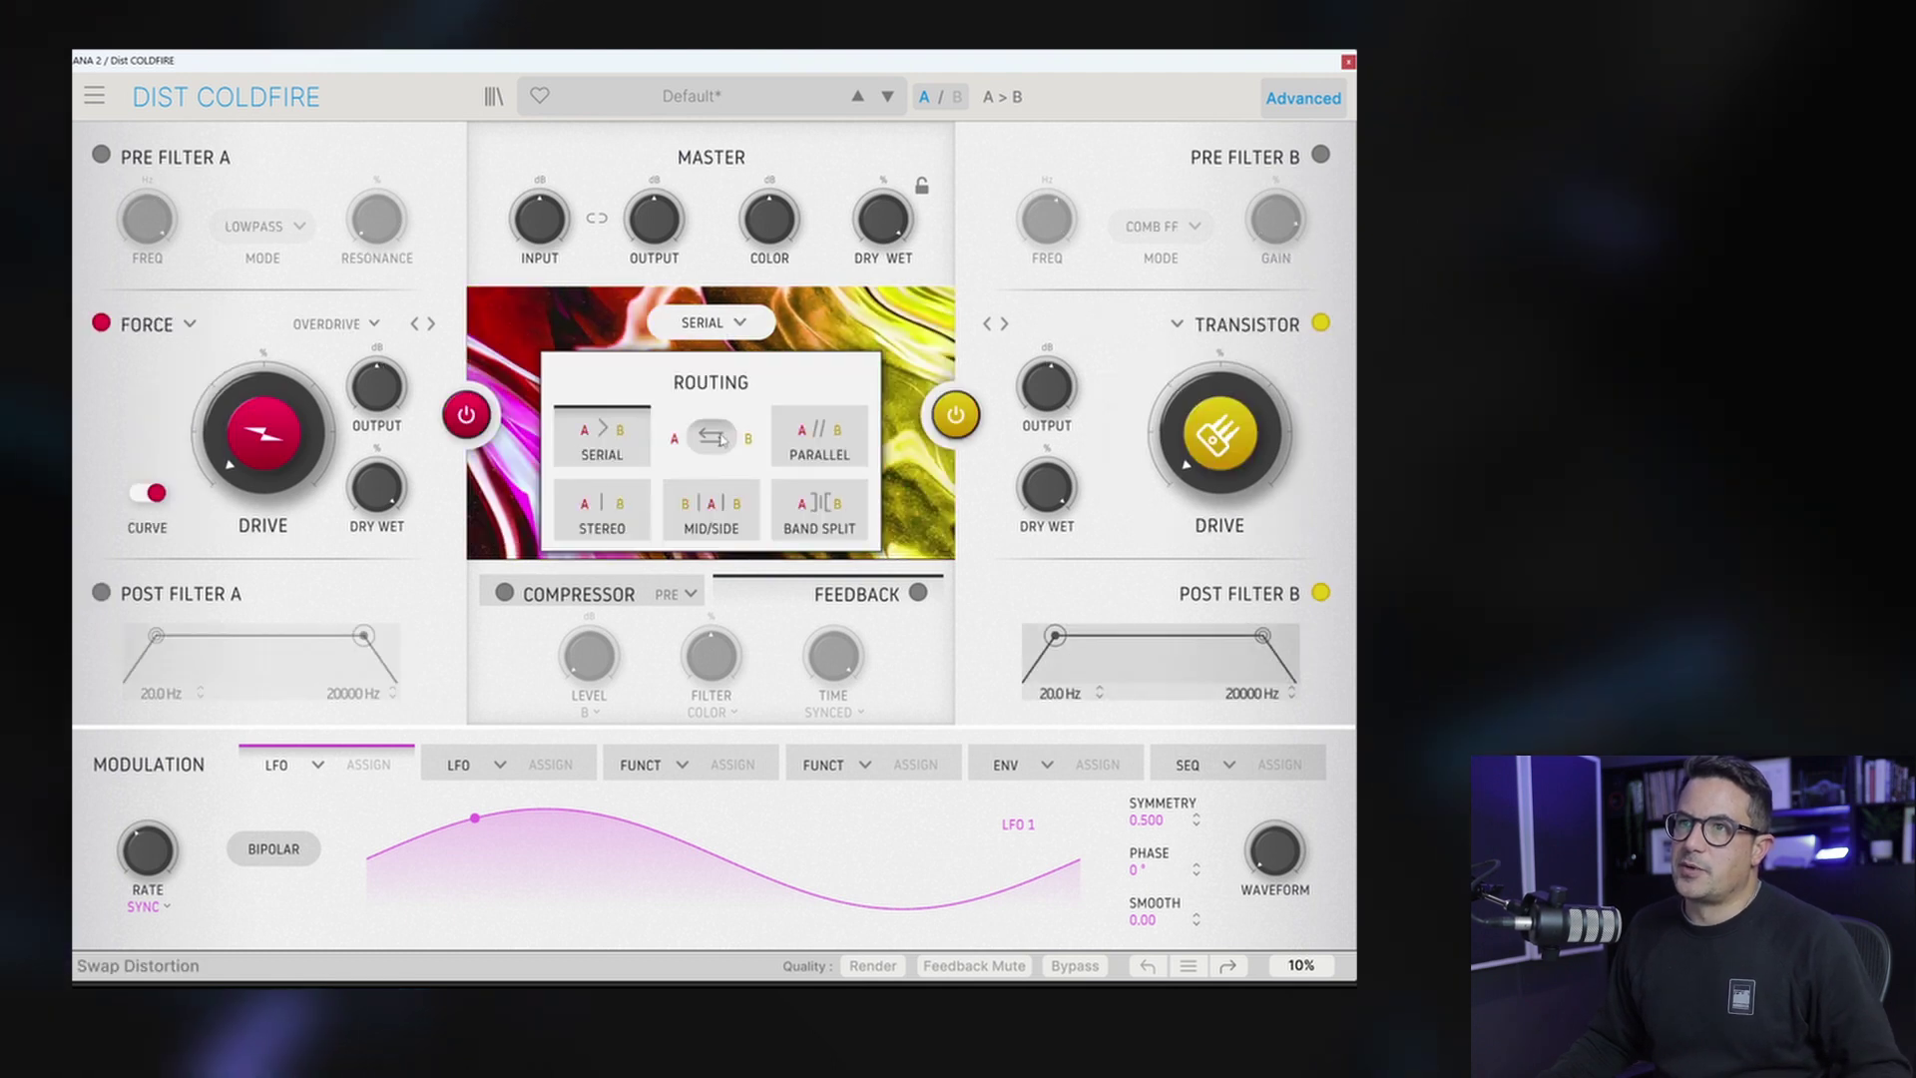
pyautogui.click(715, 438)
pyautogui.click(714, 438)
pyautogui.click(714, 438)
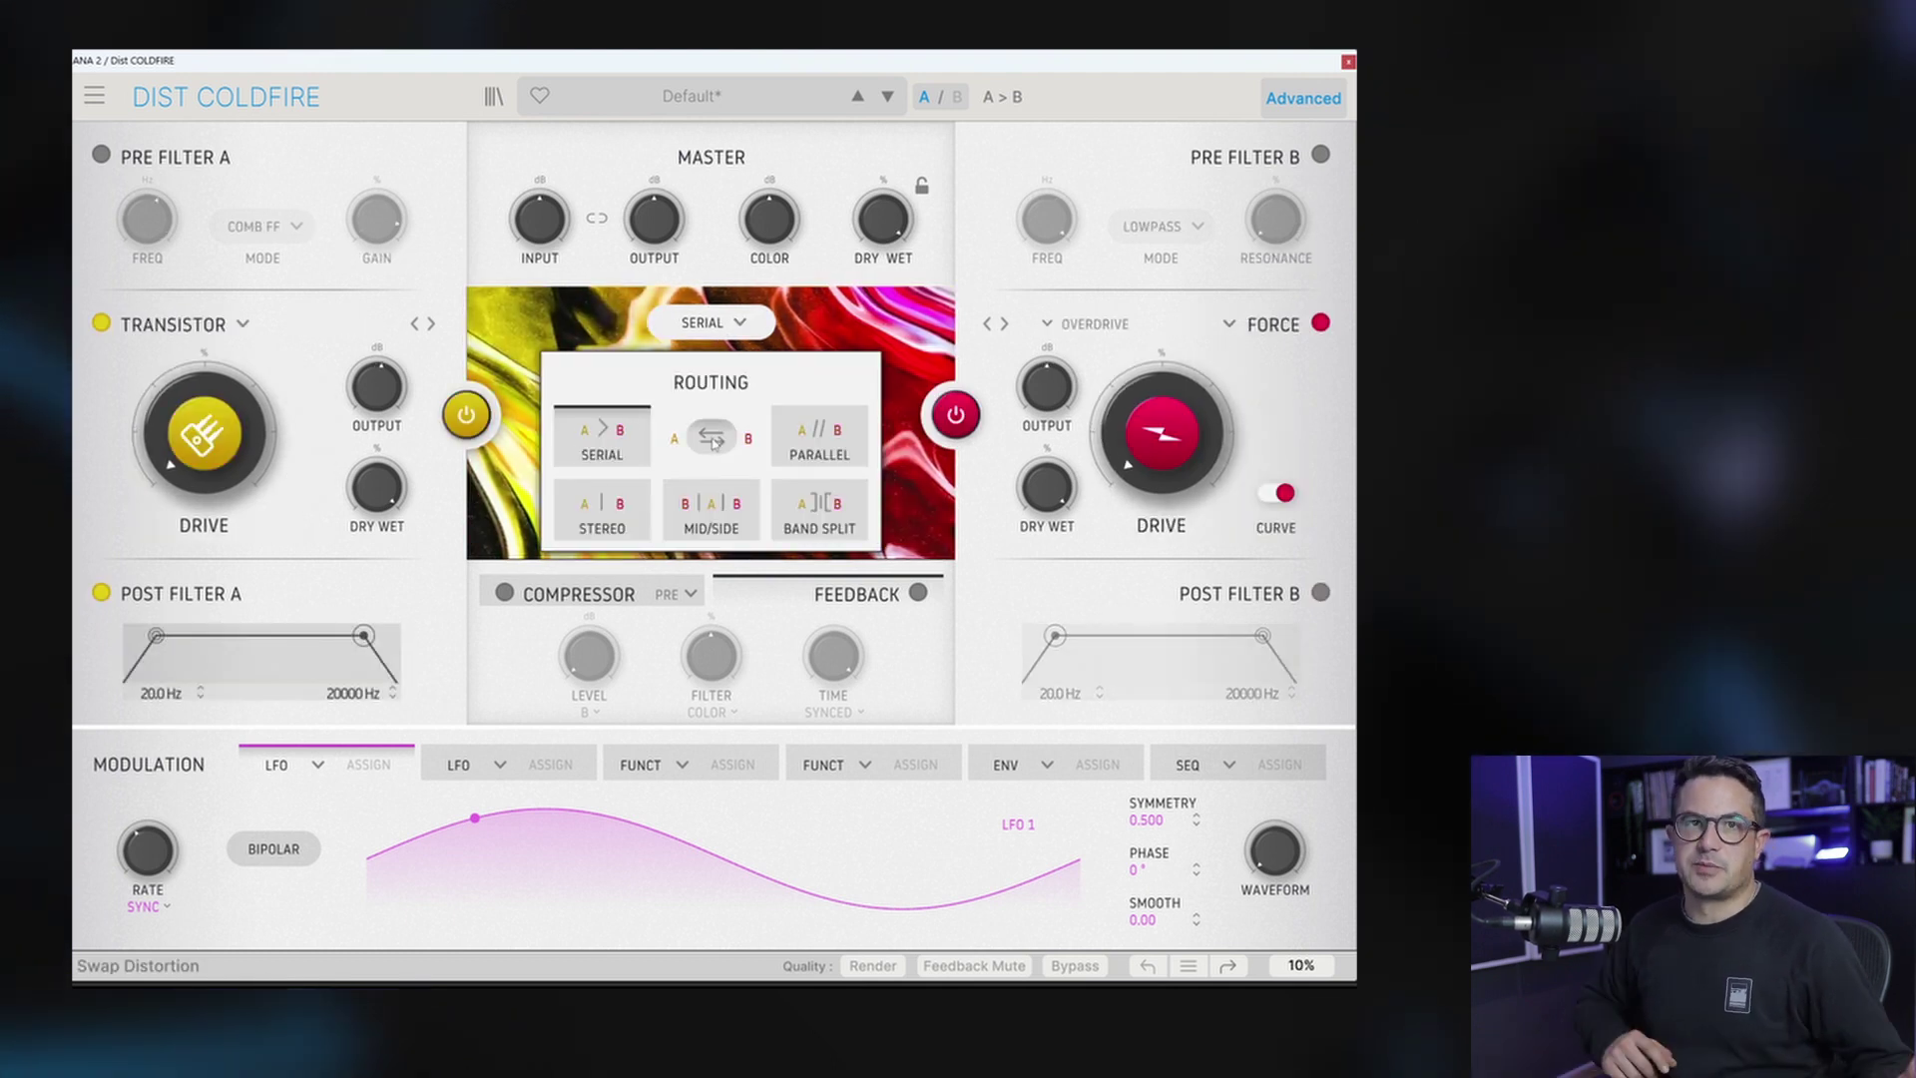
# Step: Using Stereo routing, set distortion A's Transistor drive to about 64% and distortion B's Force mode to Even
pyautogui.click(617, 528)
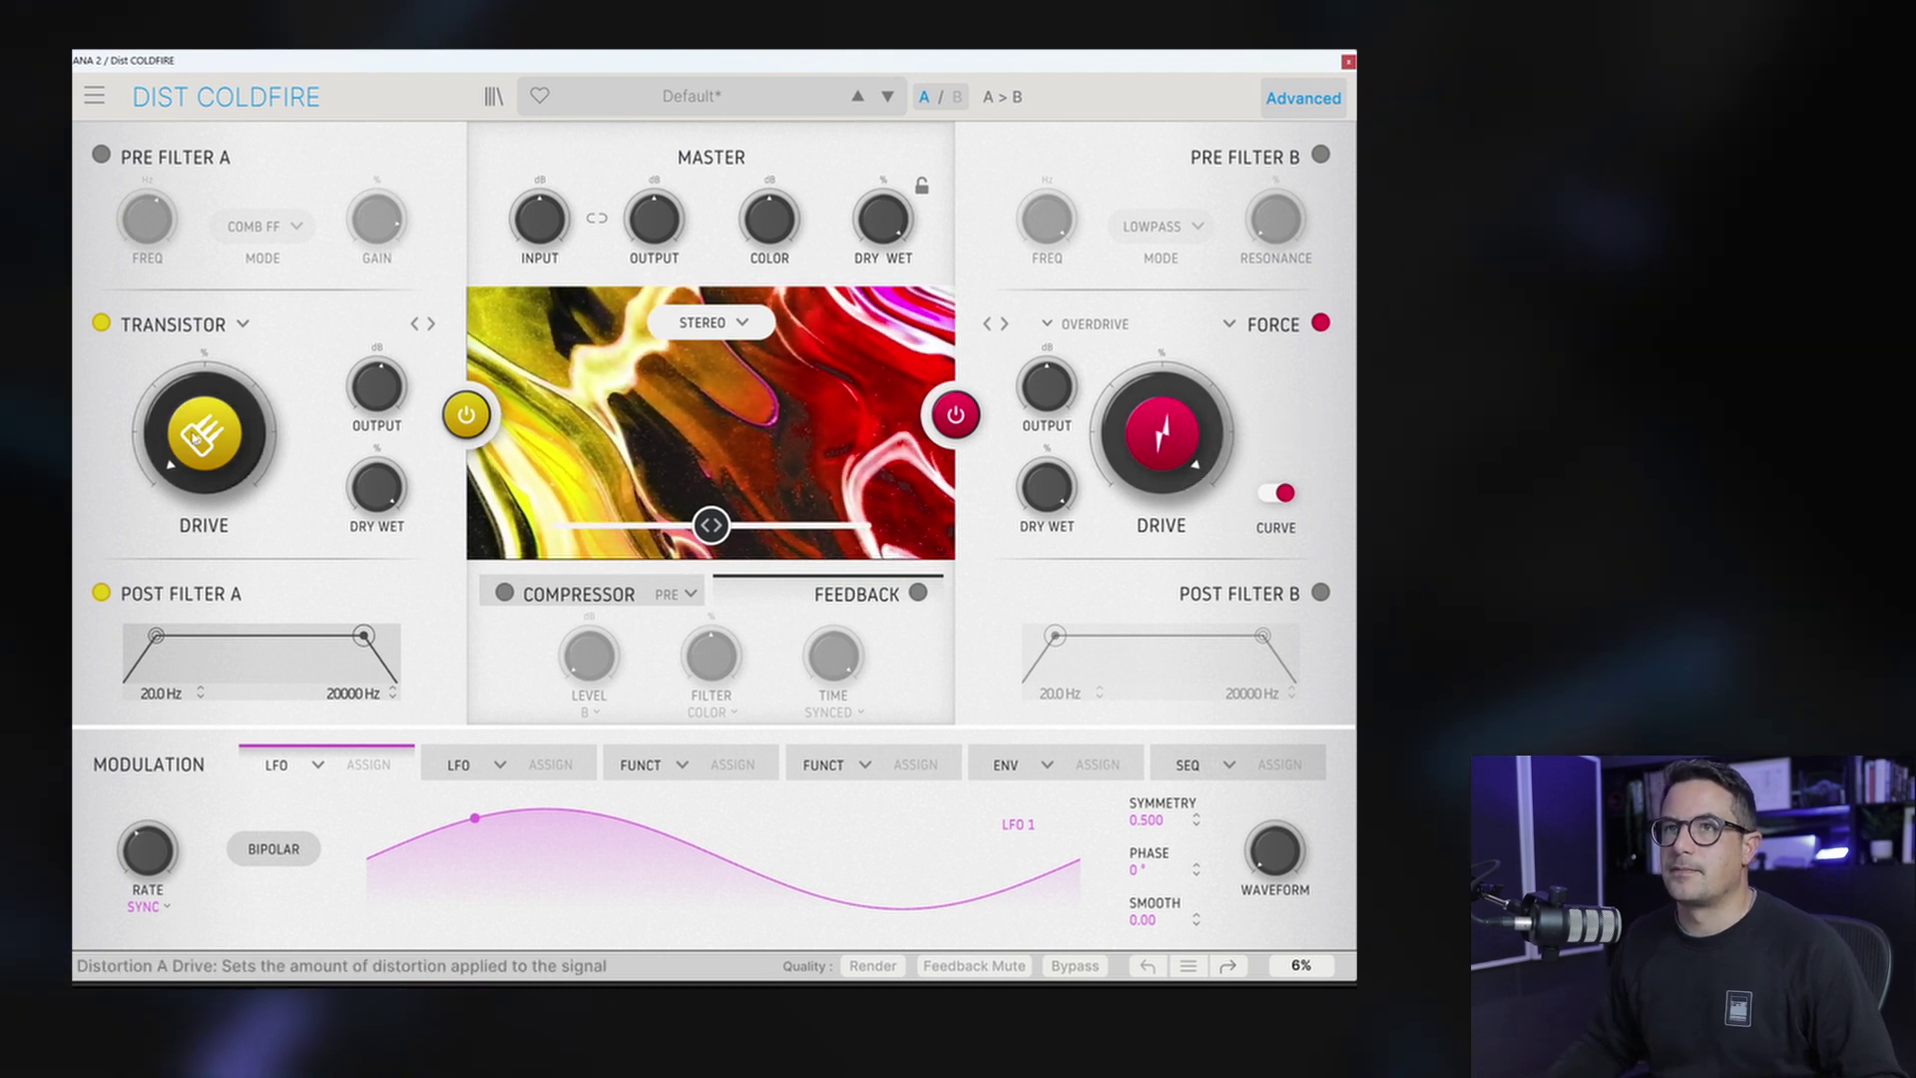
pyautogui.moveTo(205, 434); pyautogui.dragTo(205, 369)
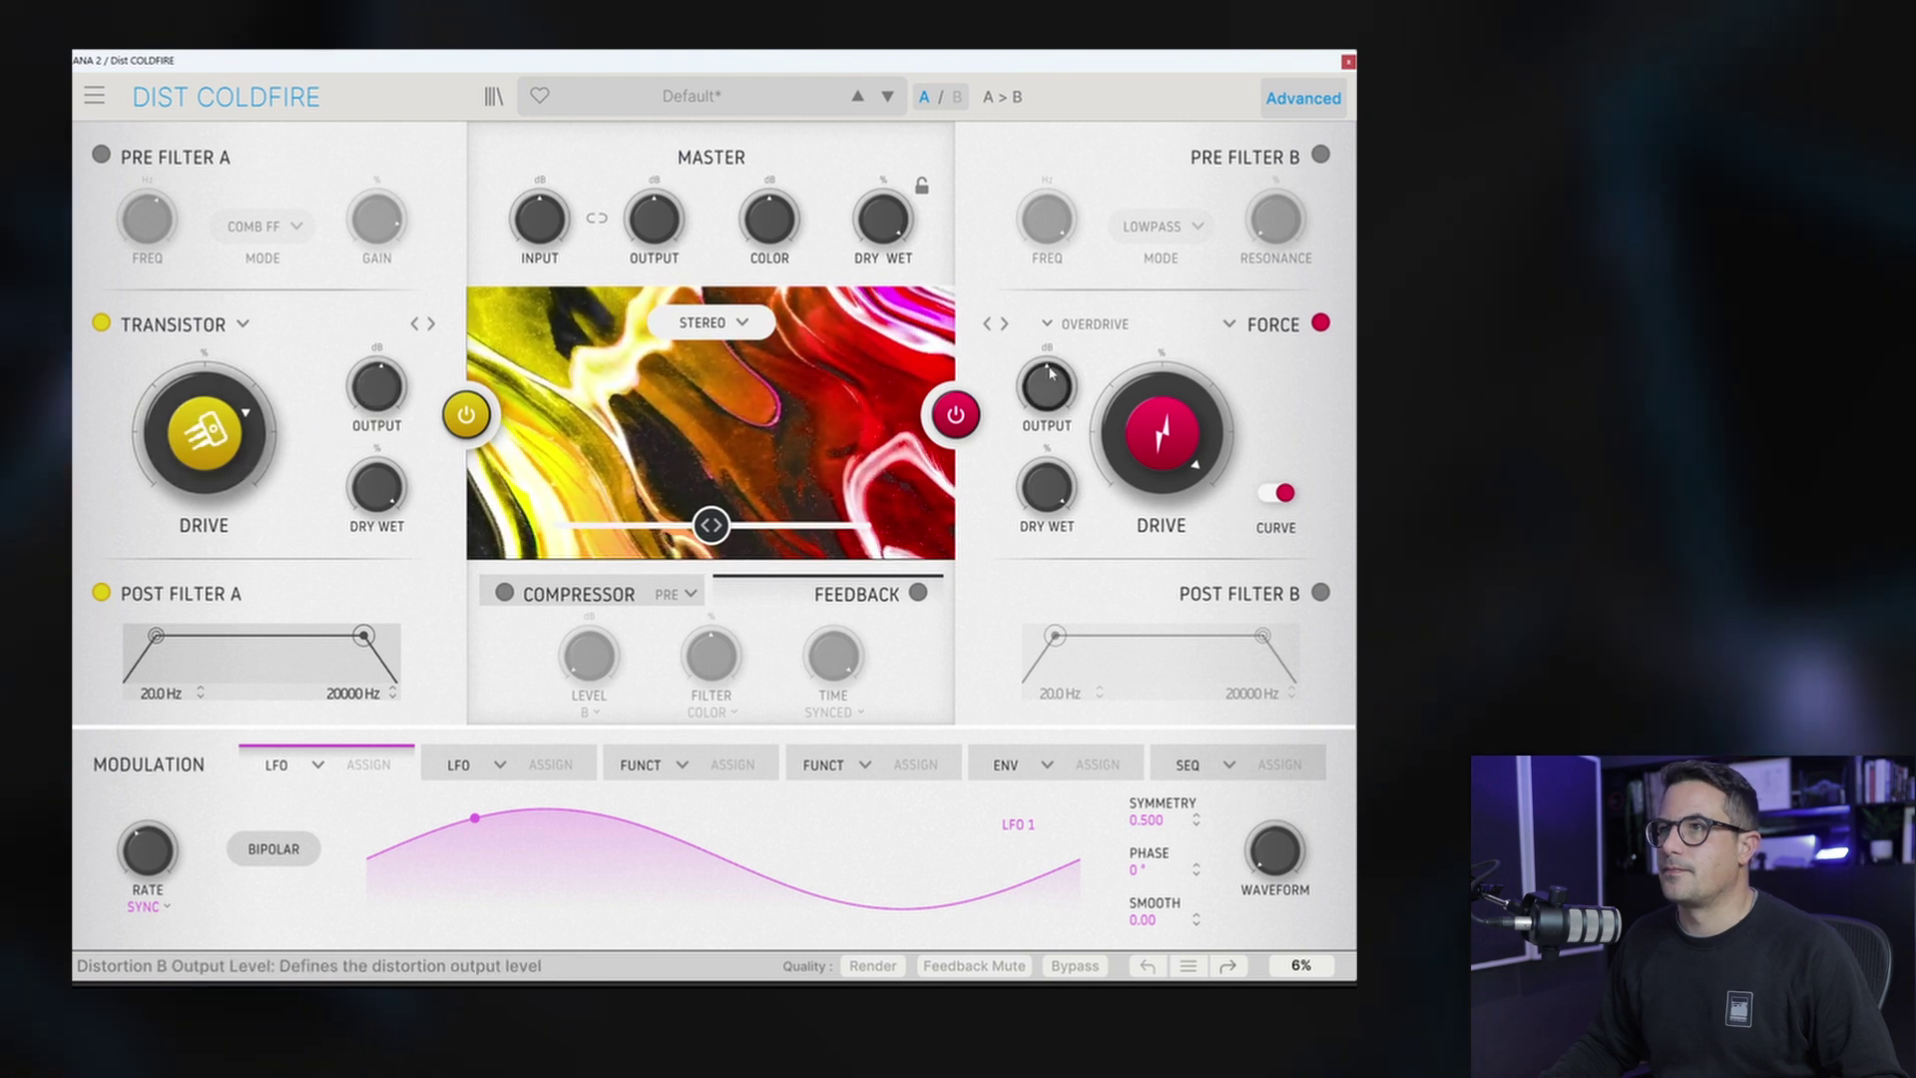
pyautogui.click(1094, 324)
pyautogui.click(1087, 416)
pyautogui.moveTo(205, 434); pyautogui.dragTo(204, 444)
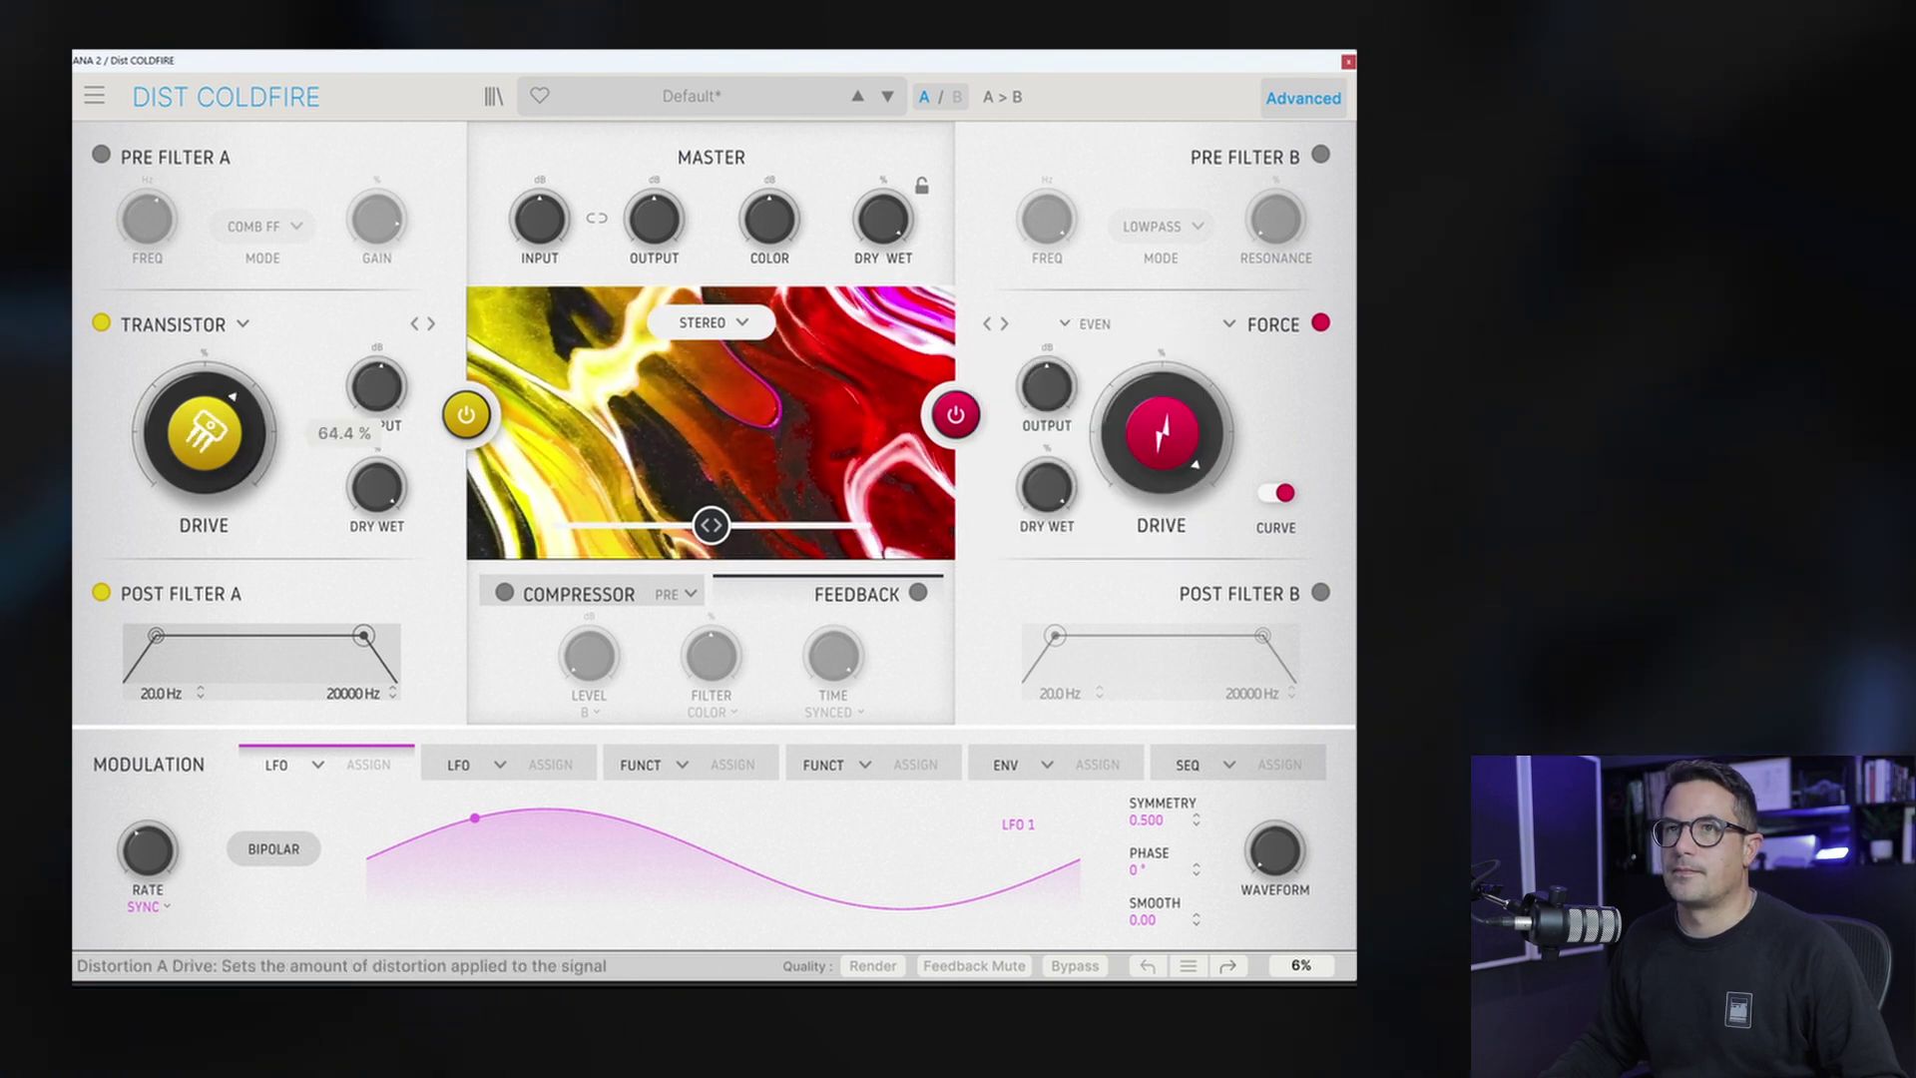
# Step: Try the Bit Inverter in distortion A and swap it with distortion B and back under Stereo routing
pyautogui.click(243, 325)
pyautogui.click(189, 437)
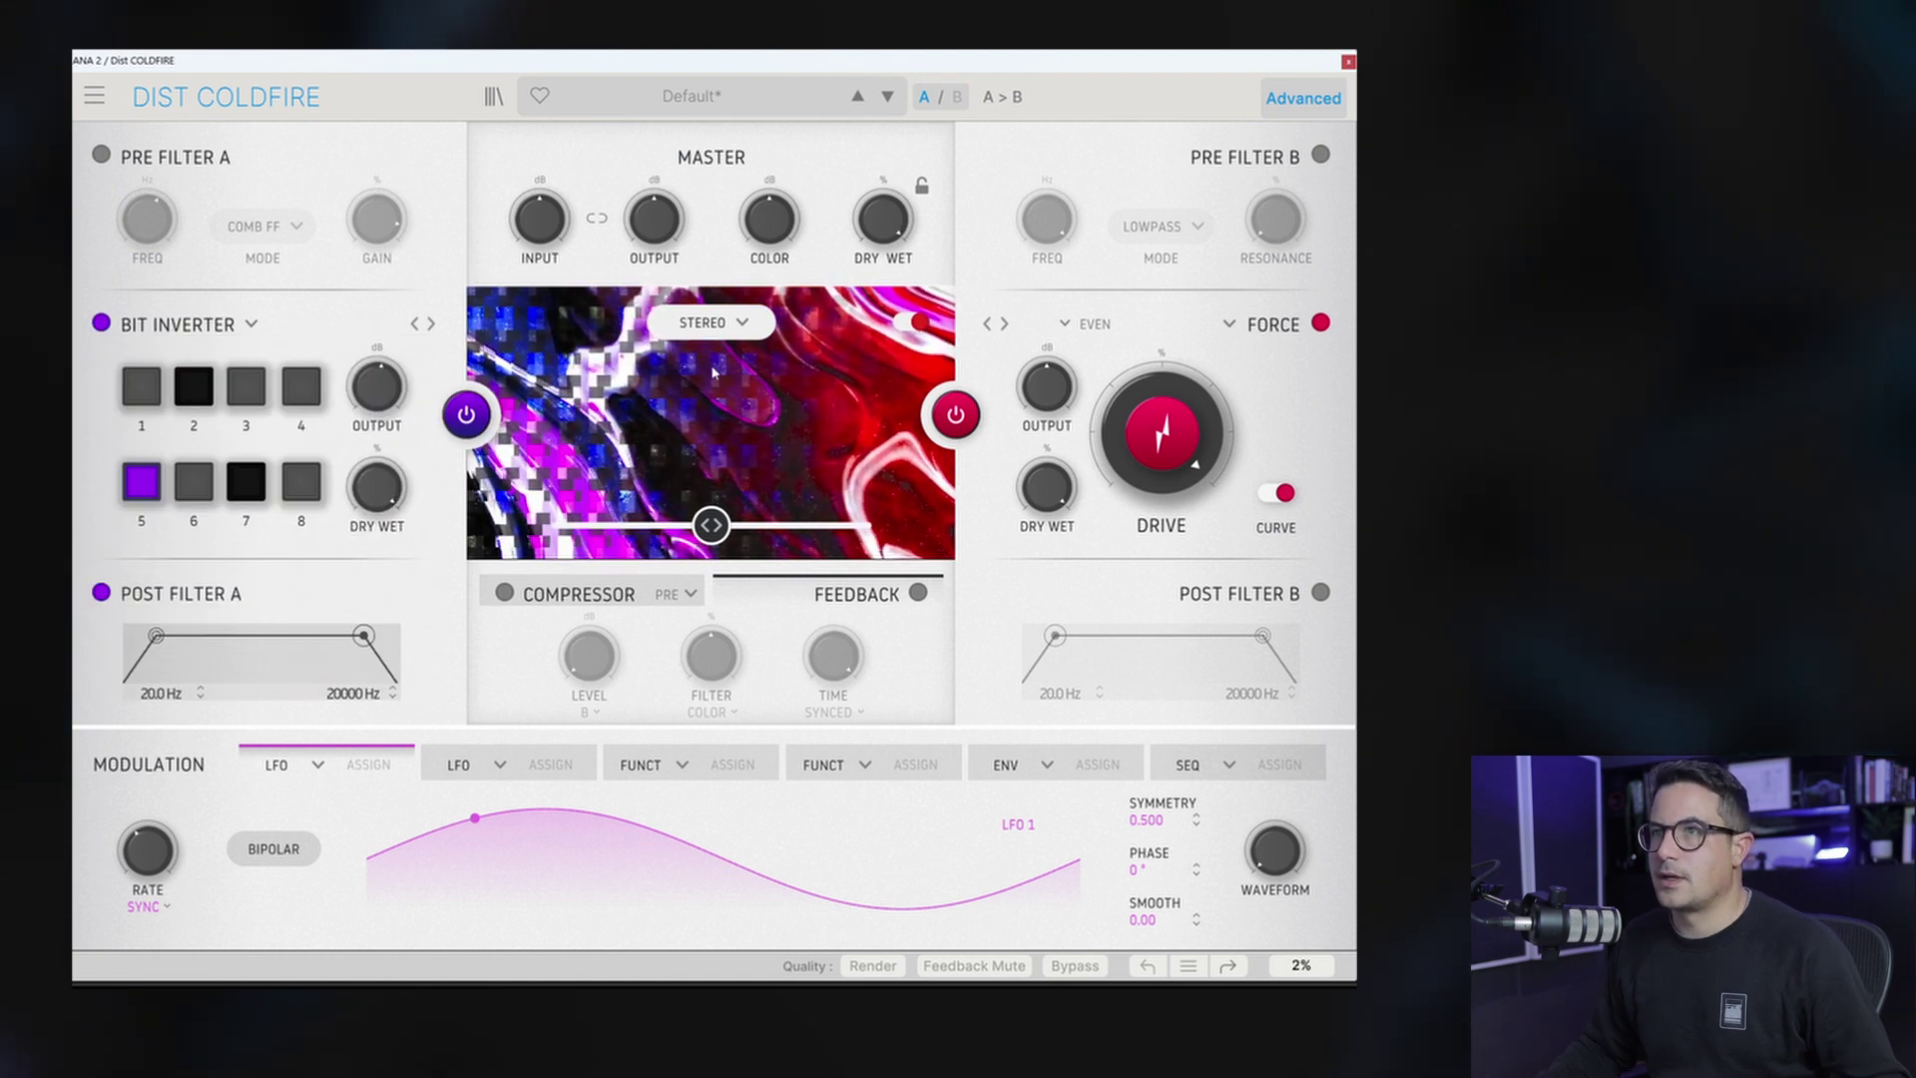
pyautogui.click(710, 439)
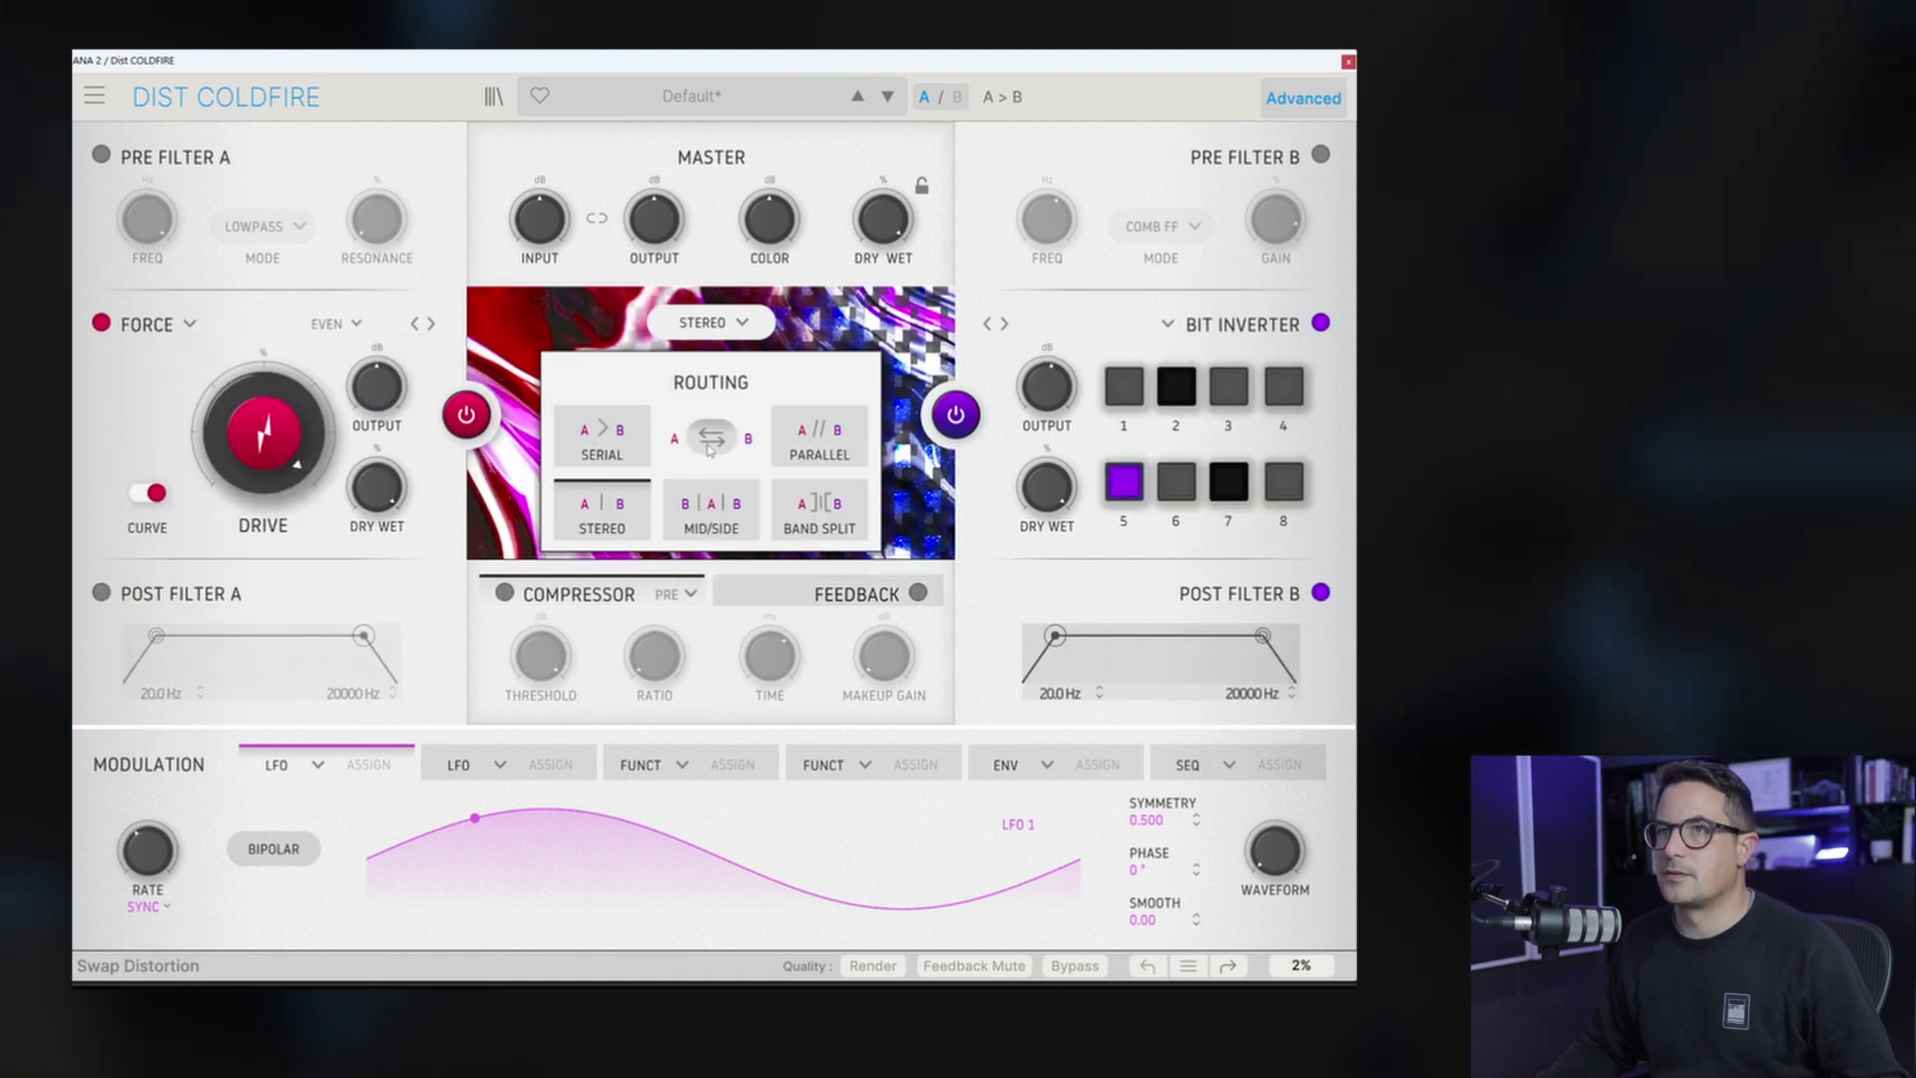
pyautogui.click(709, 439)
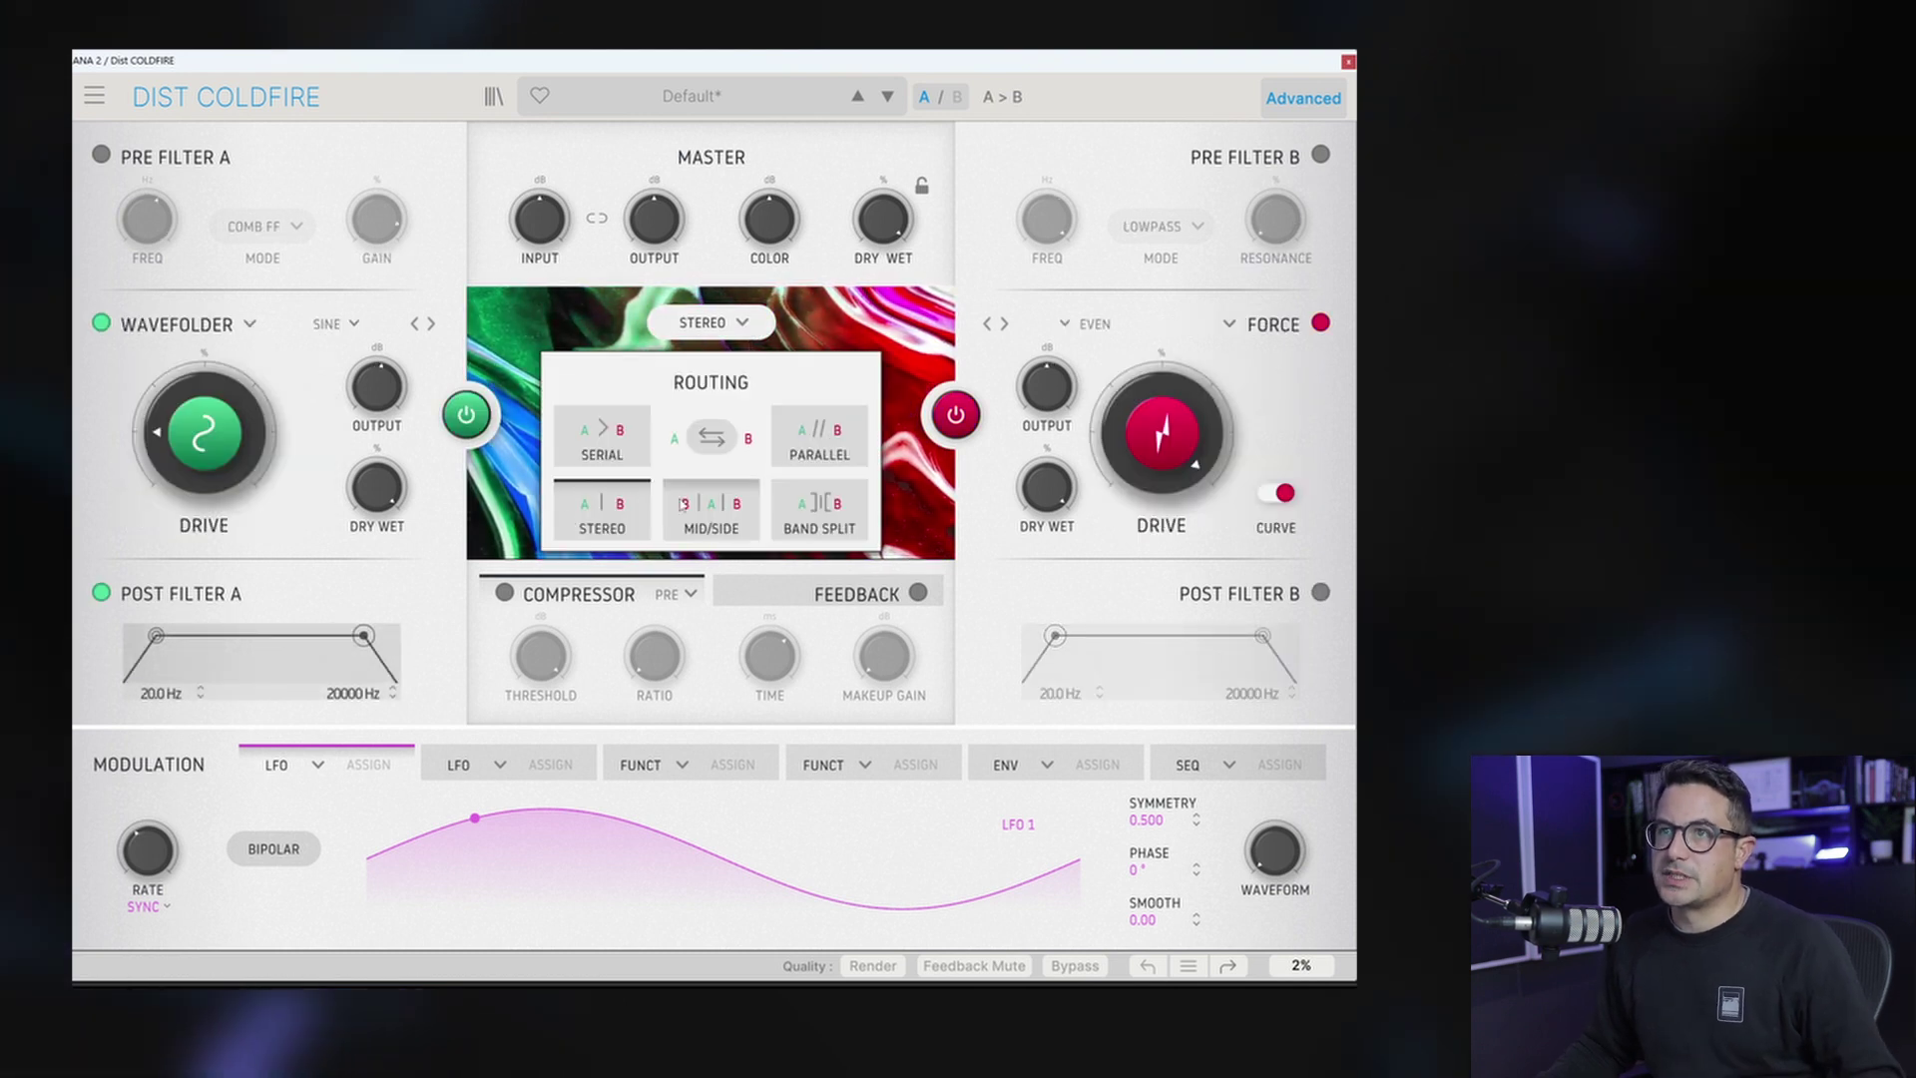
# Step: Set the routing to Mid/Side and swap distortions A and B, trying the Wavefolder's drive and returning it to 0%
pyautogui.click(684, 506)
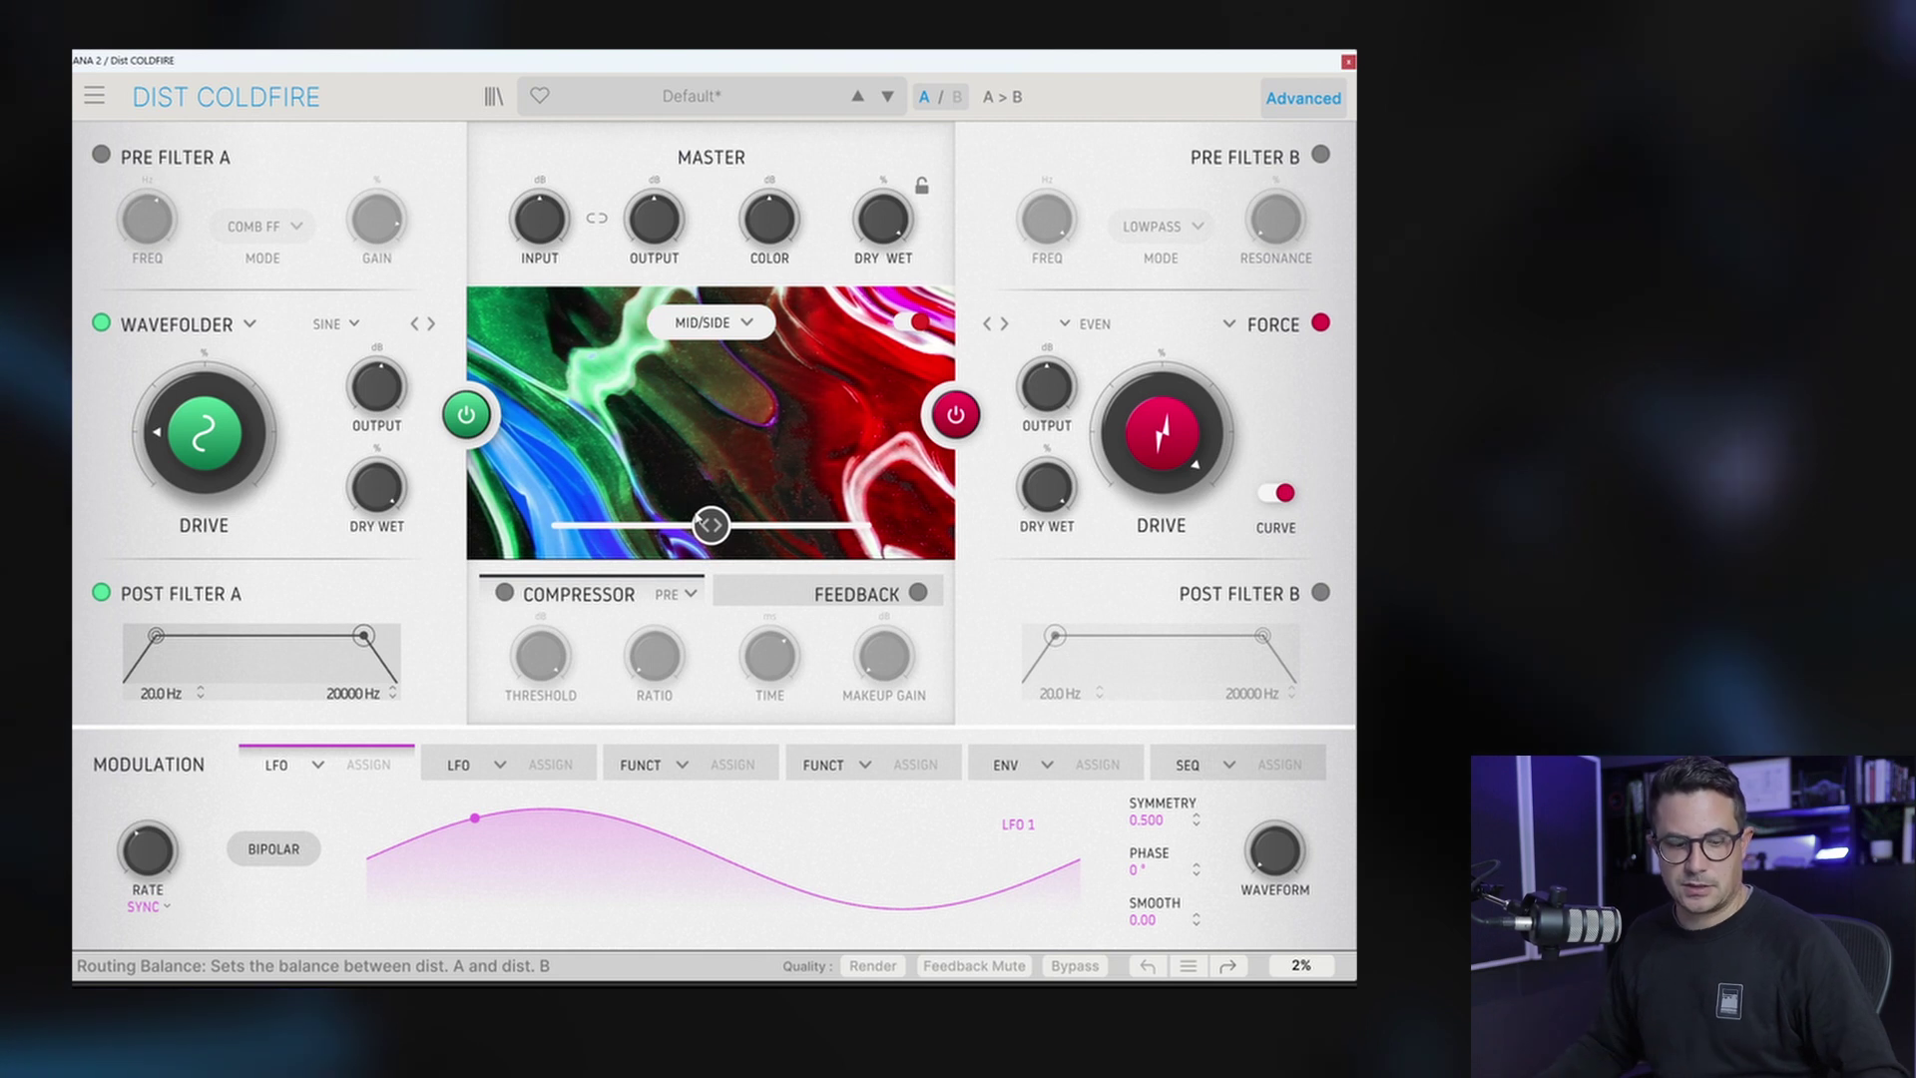
pyautogui.moveTo(203, 394); pyautogui.dragTo(203, 411)
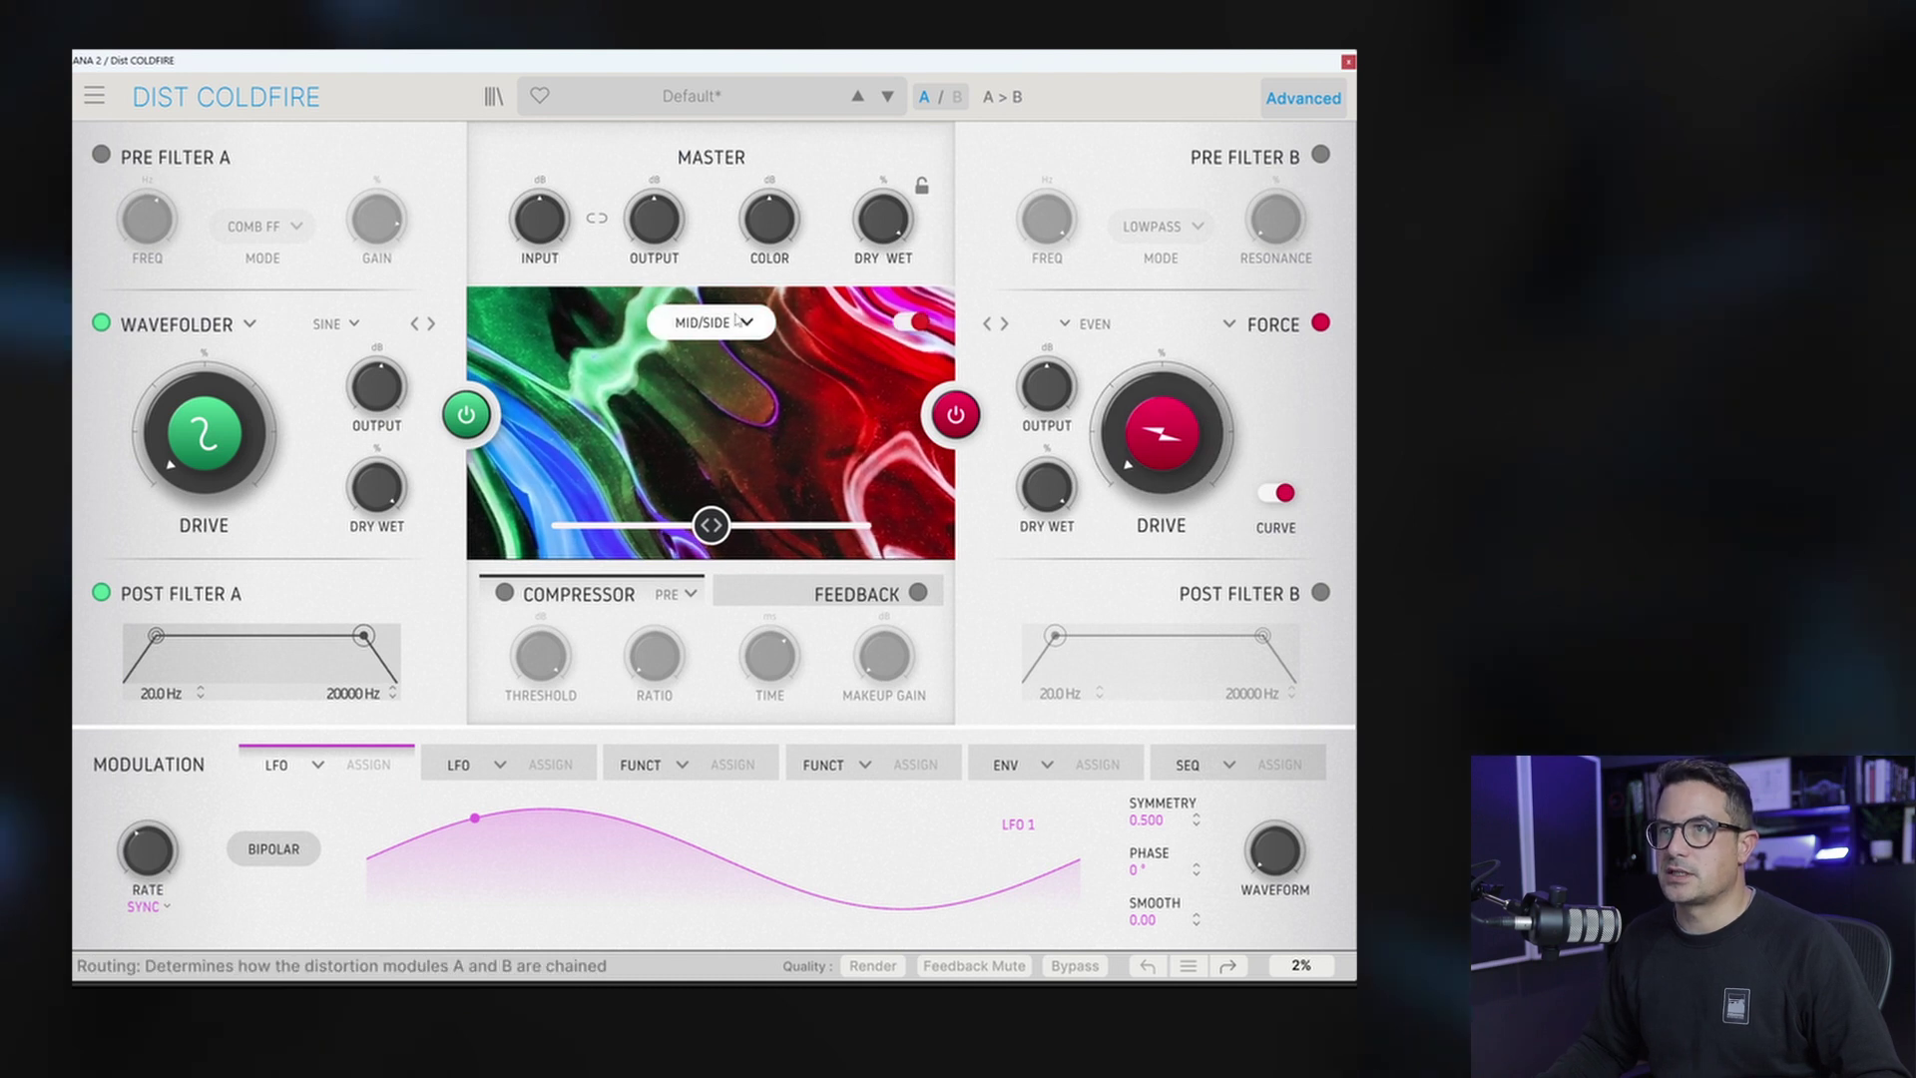
pyautogui.click(711, 436)
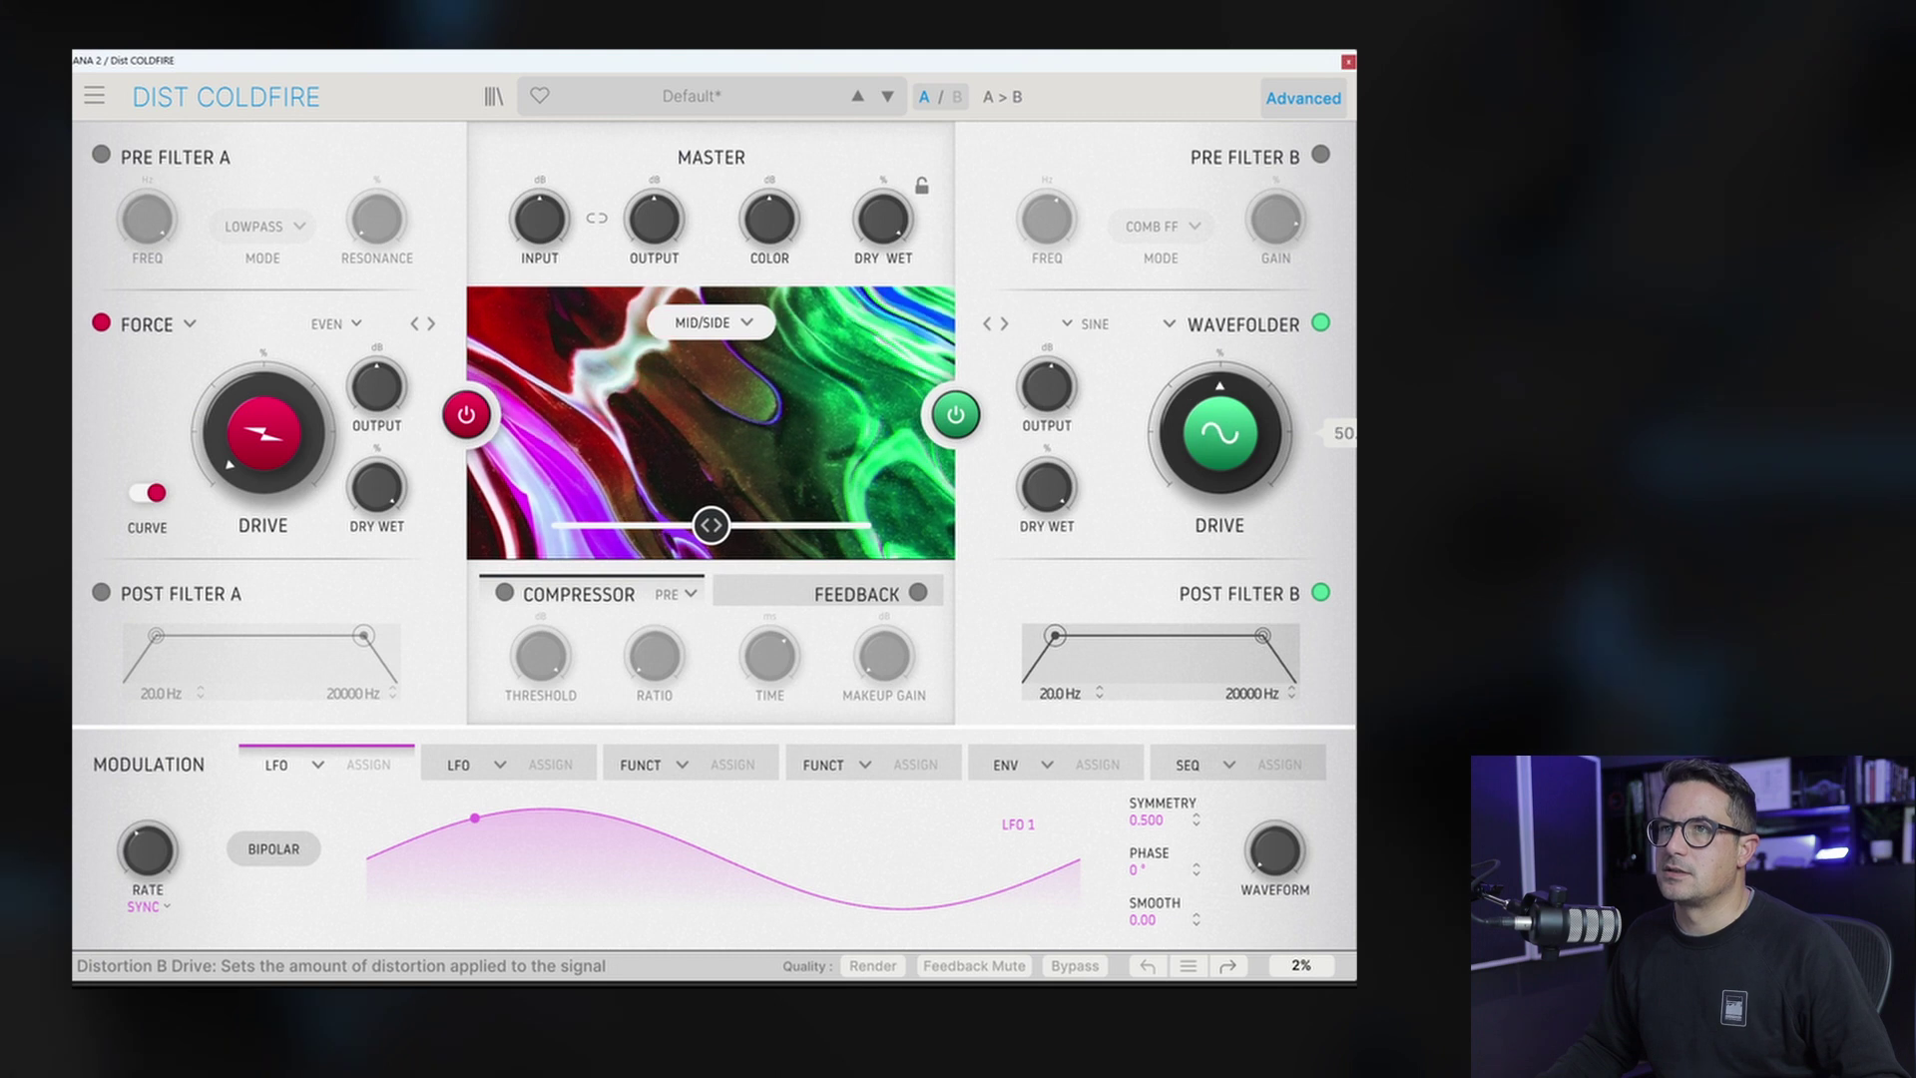
pyautogui.moveTo(1182, 421); pyautogui.dragTo(1182, 505)
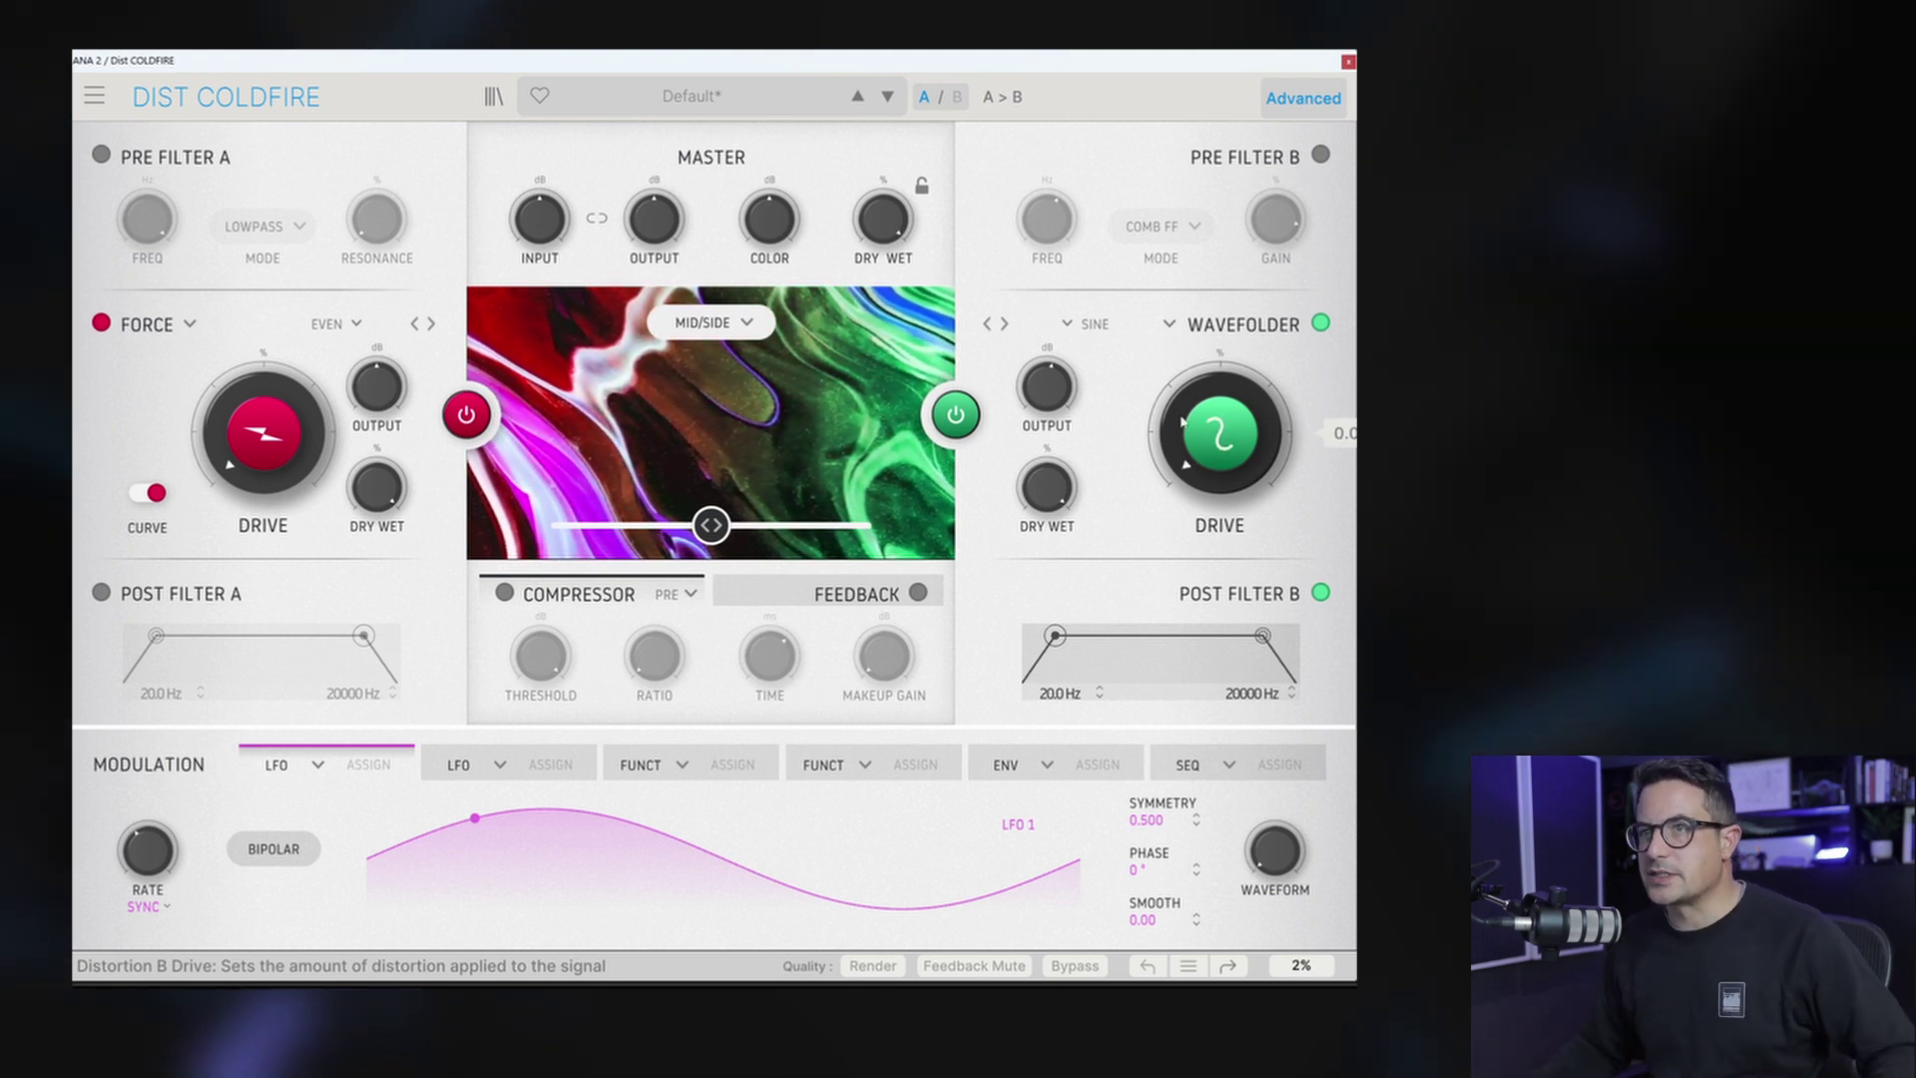
pyautogui.moveTo(553, 466)
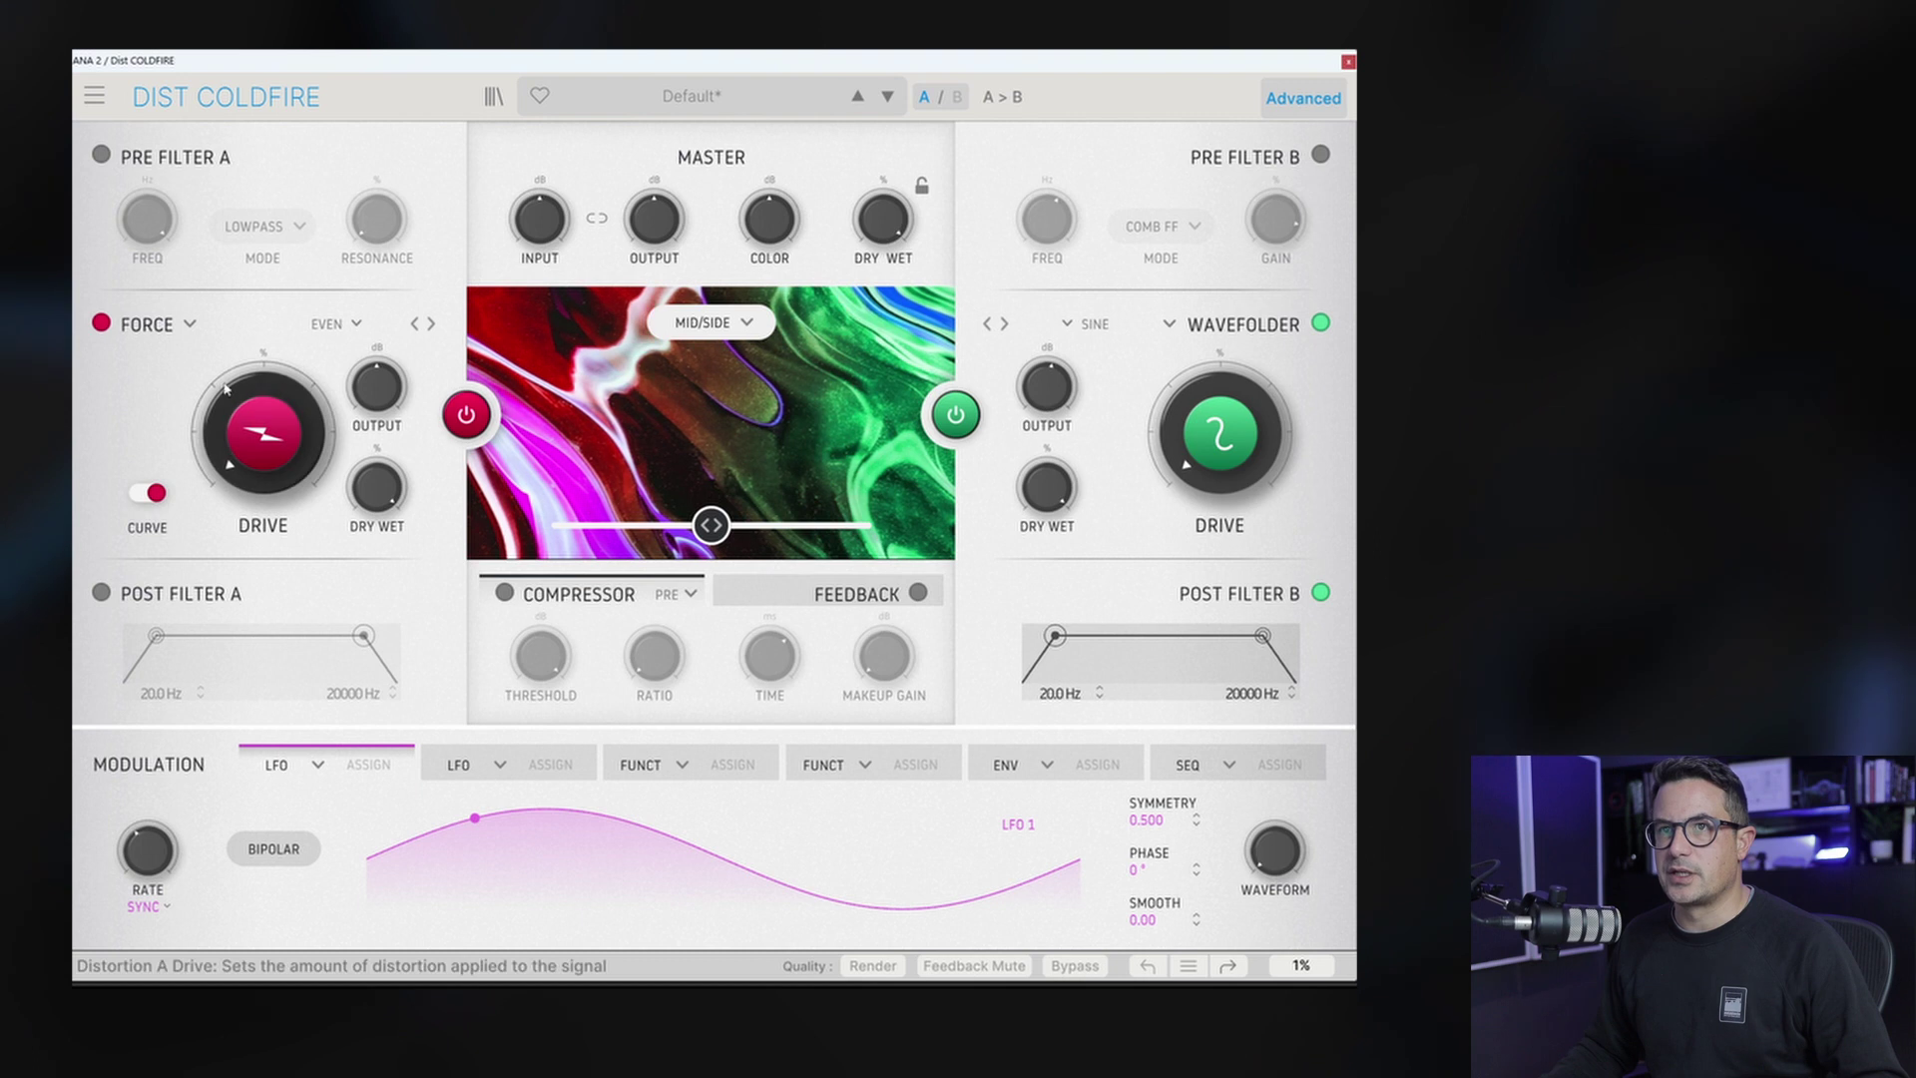
# Step: Turn off distortions A and B and move the Mid/Side routing balance all the way toward distortion B
pyautogui.click(102, 323)
pyautogui.click(1320, 322)
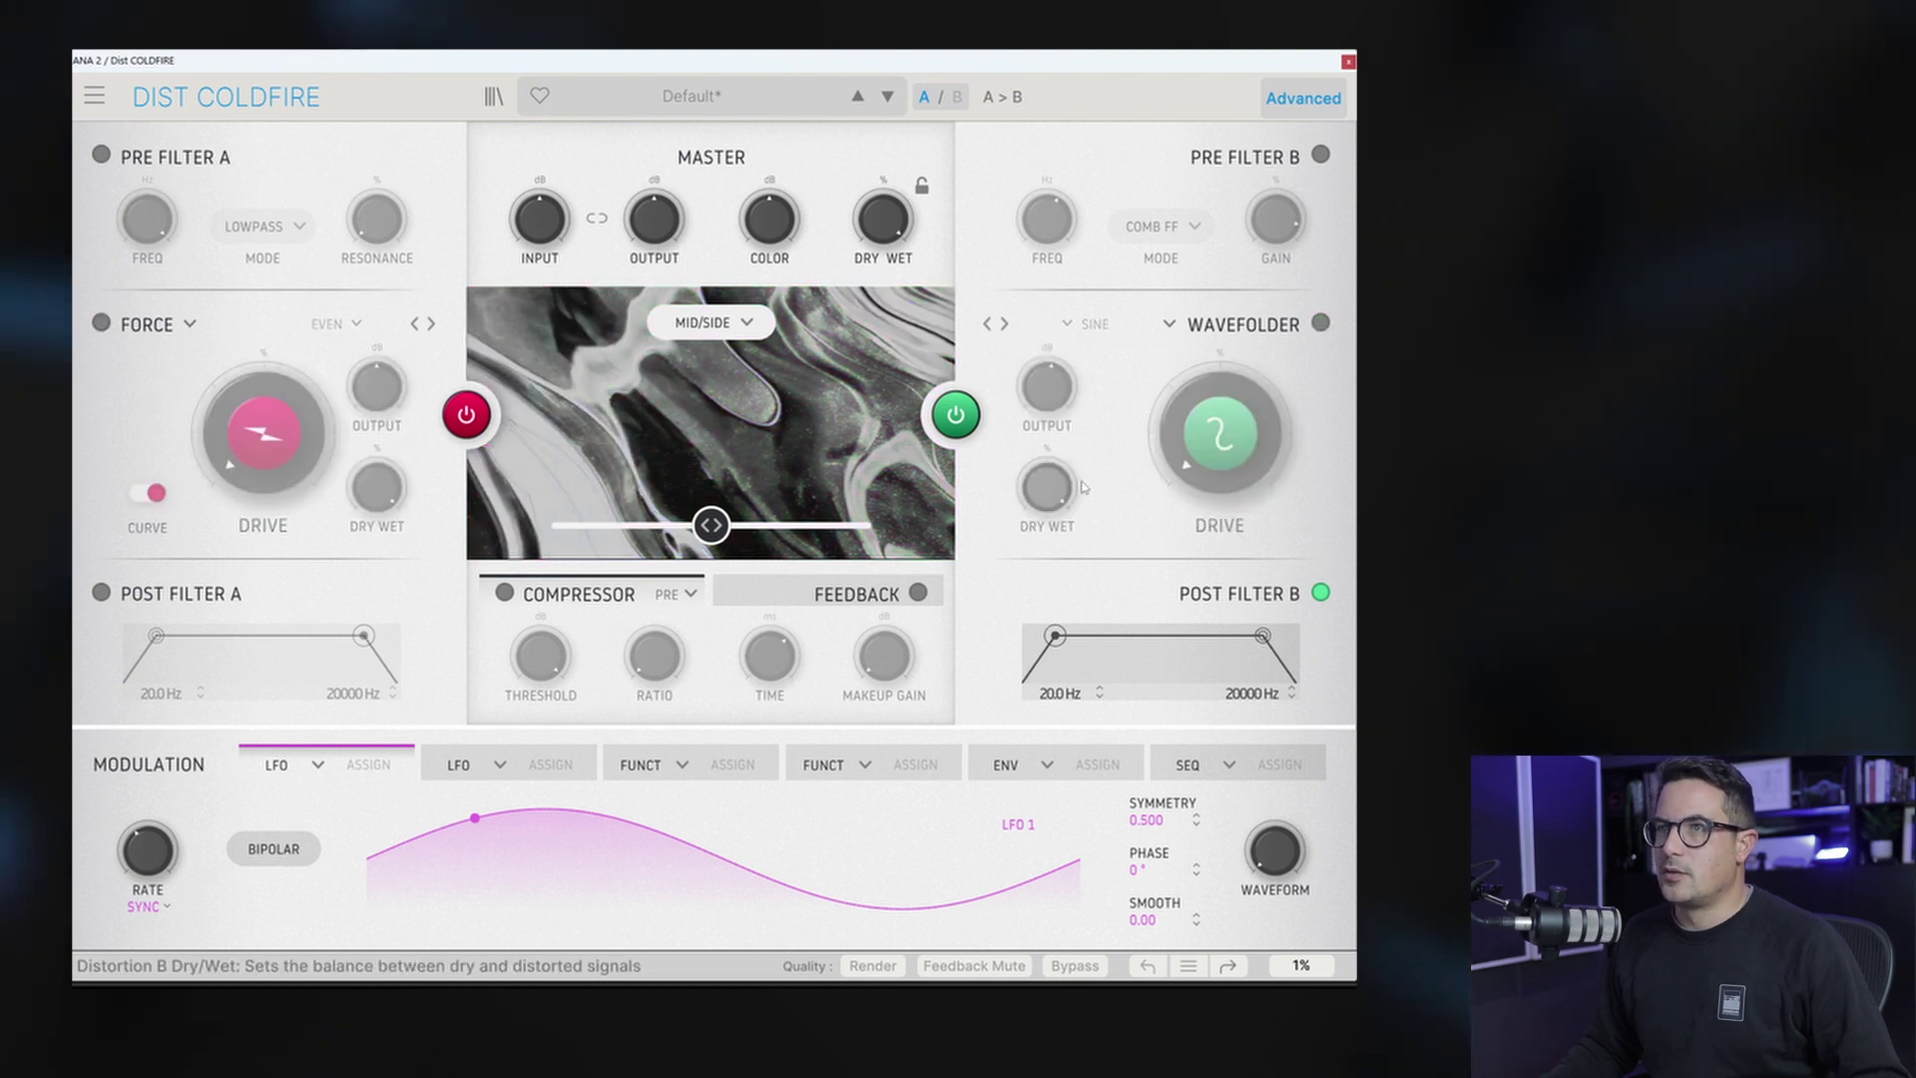
pyautogui.moveTo(368, 650)
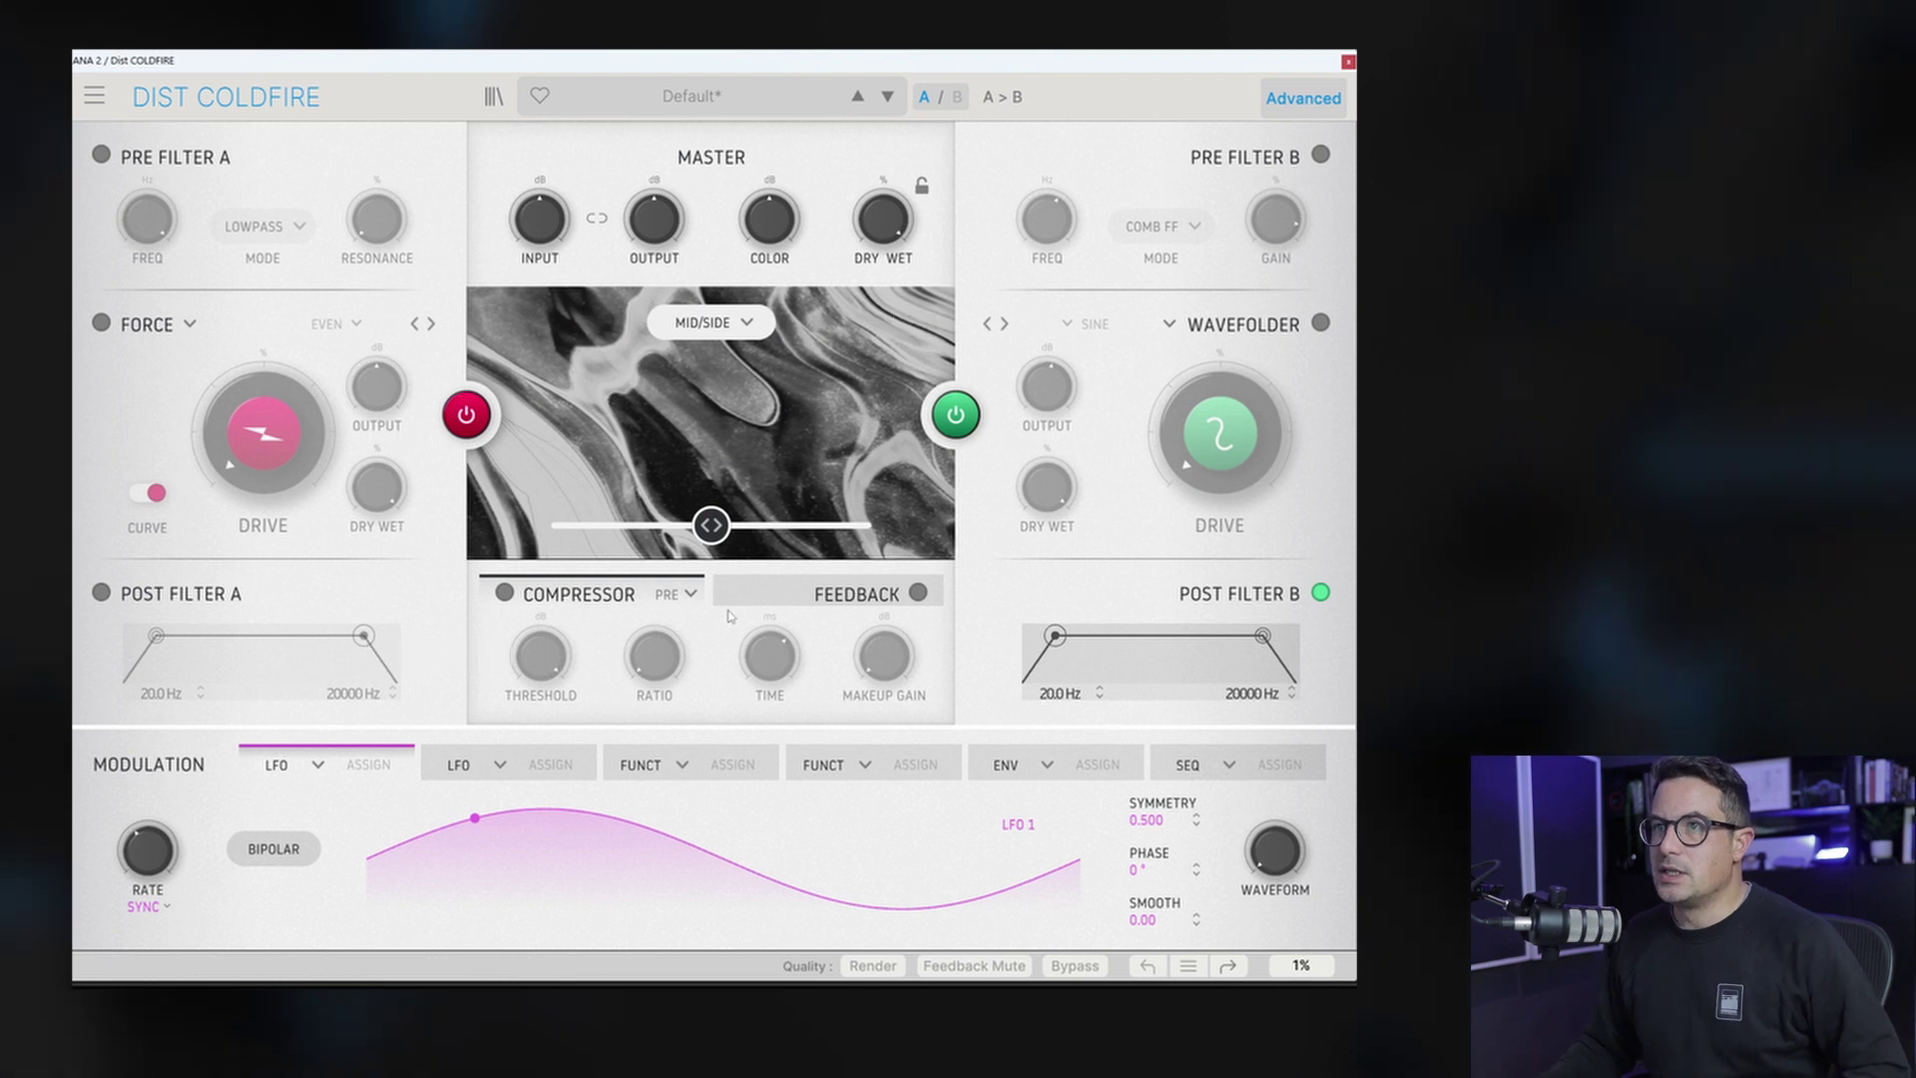
pyautogui.moveTo(711, 526)
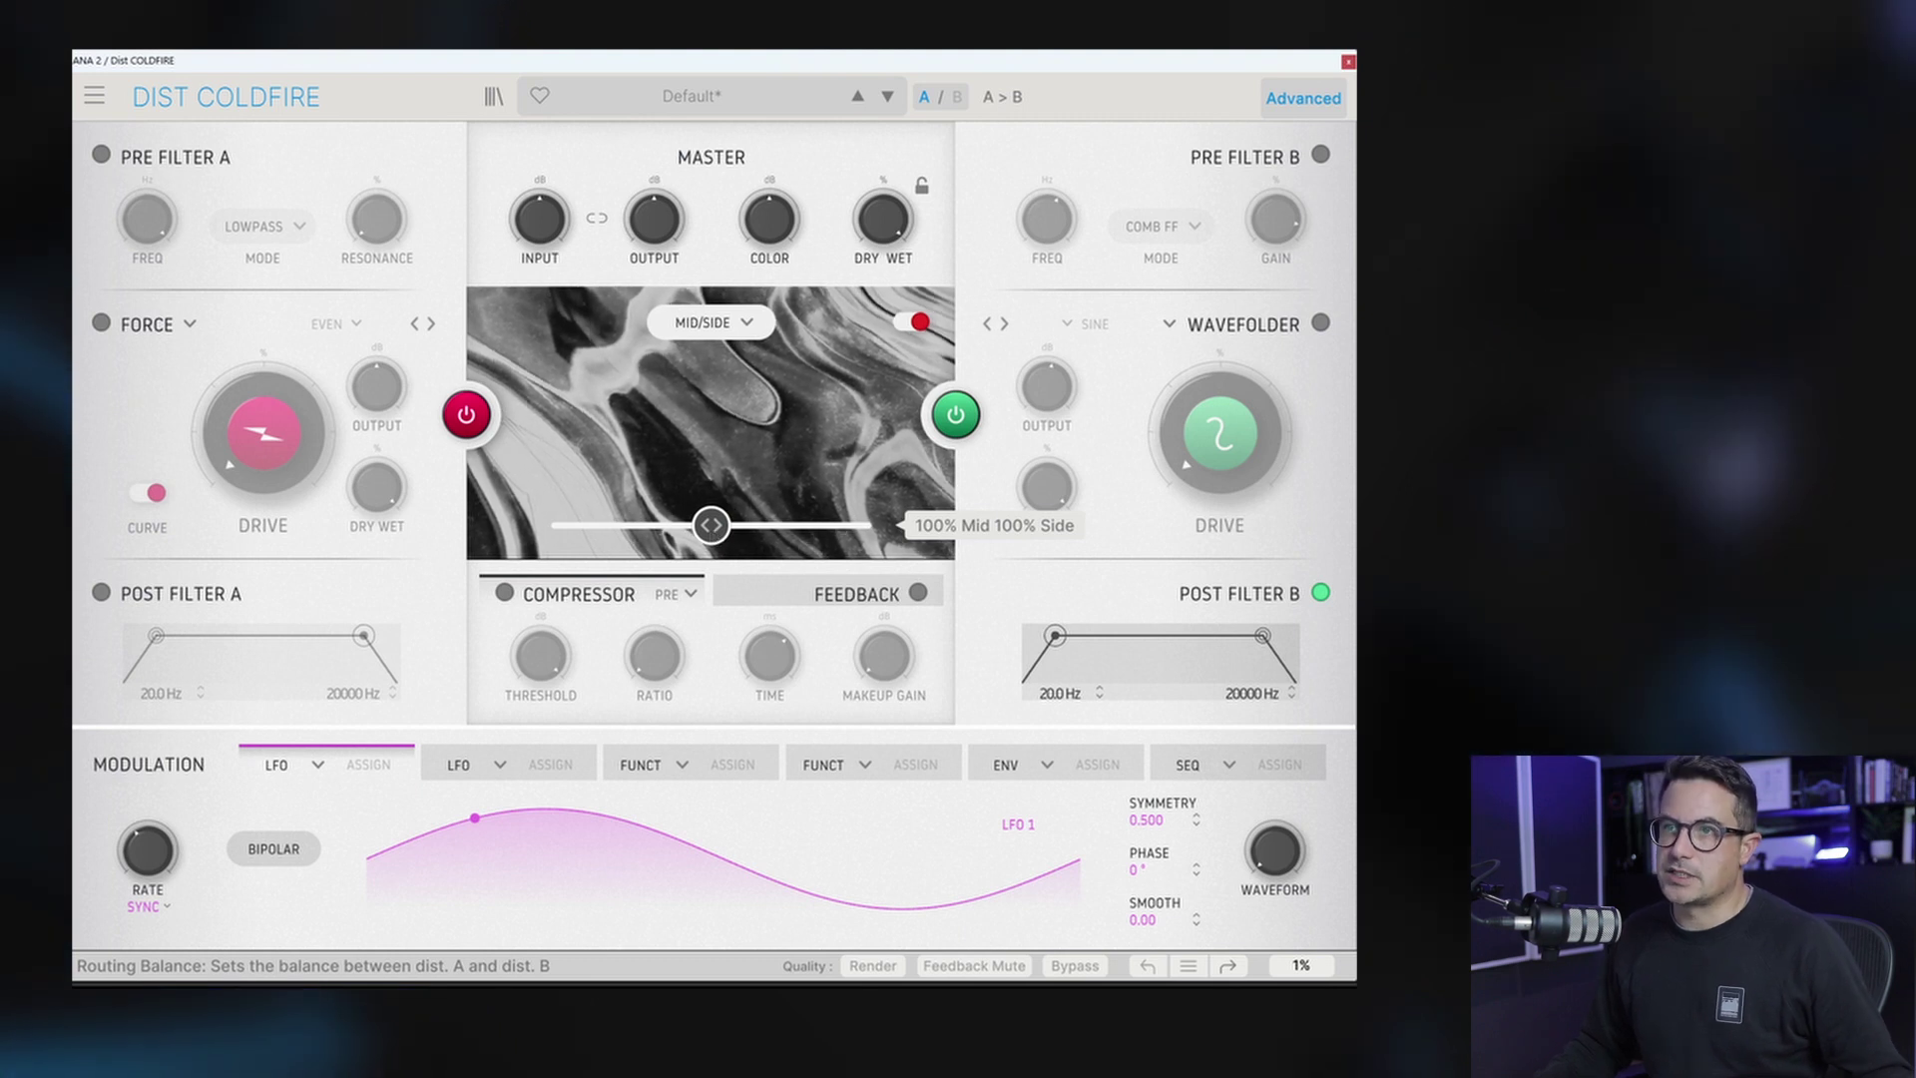
pyautogui.moveTo(712, 526); pyautogui.dragTo(891, 530)
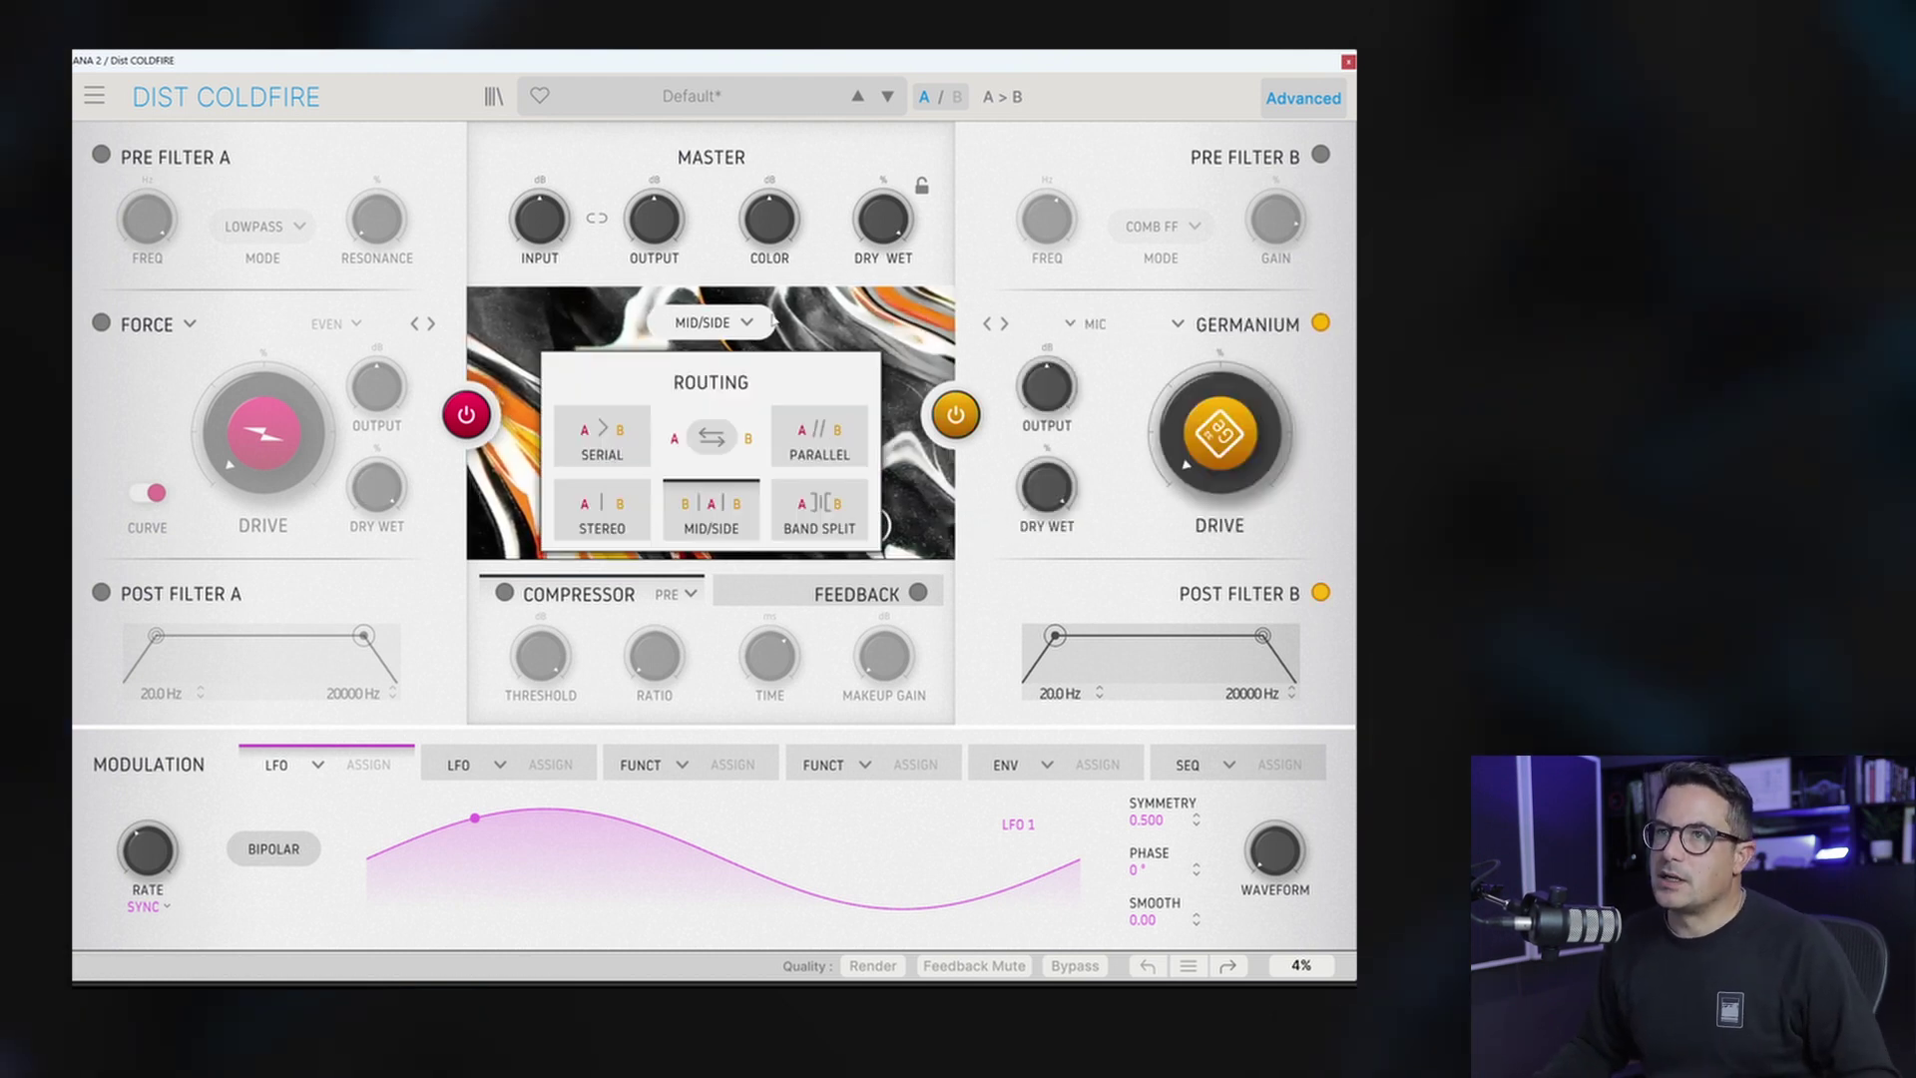
# Step: Set the routing to Band Split and shift the split point slightly past the middle toward distortion B
pyautogui.click(804, 530)
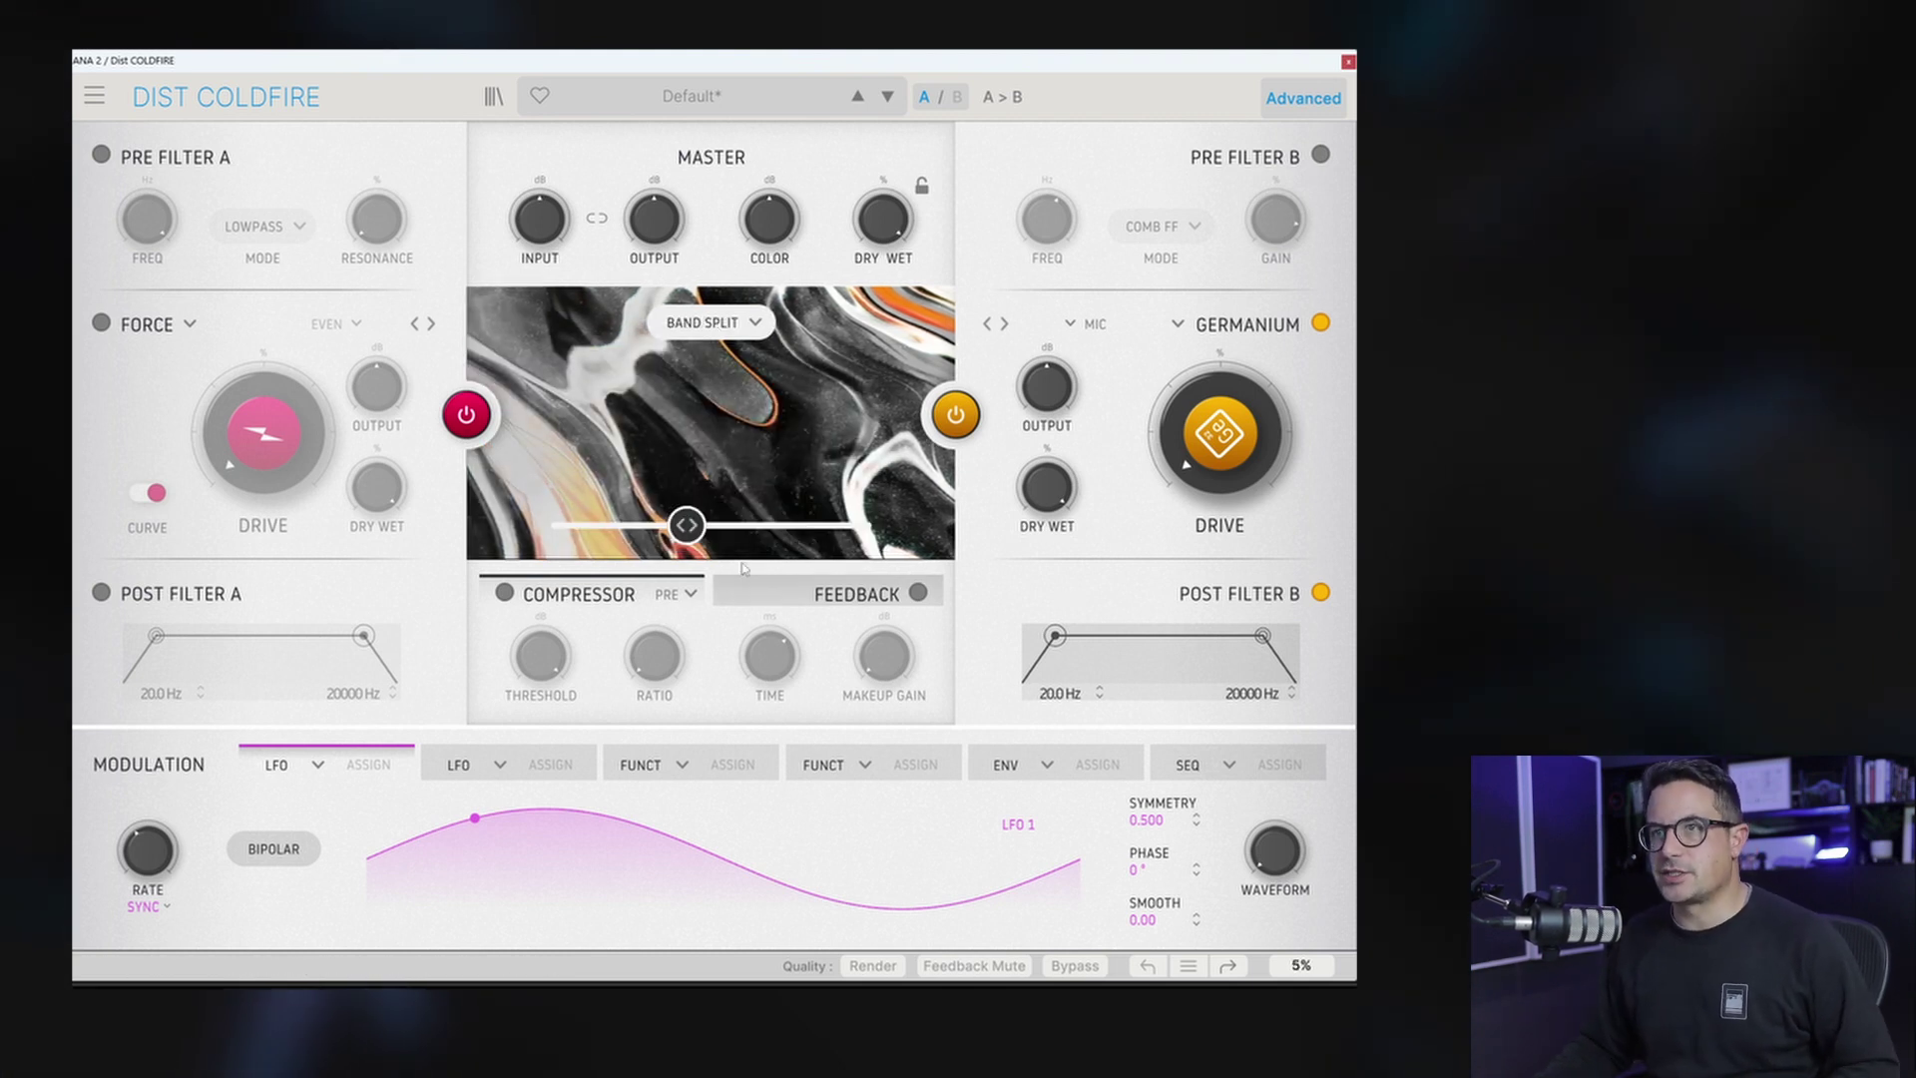
pyautogui.moveTo(686, 525); pyautogui.dragTo(729, 525)
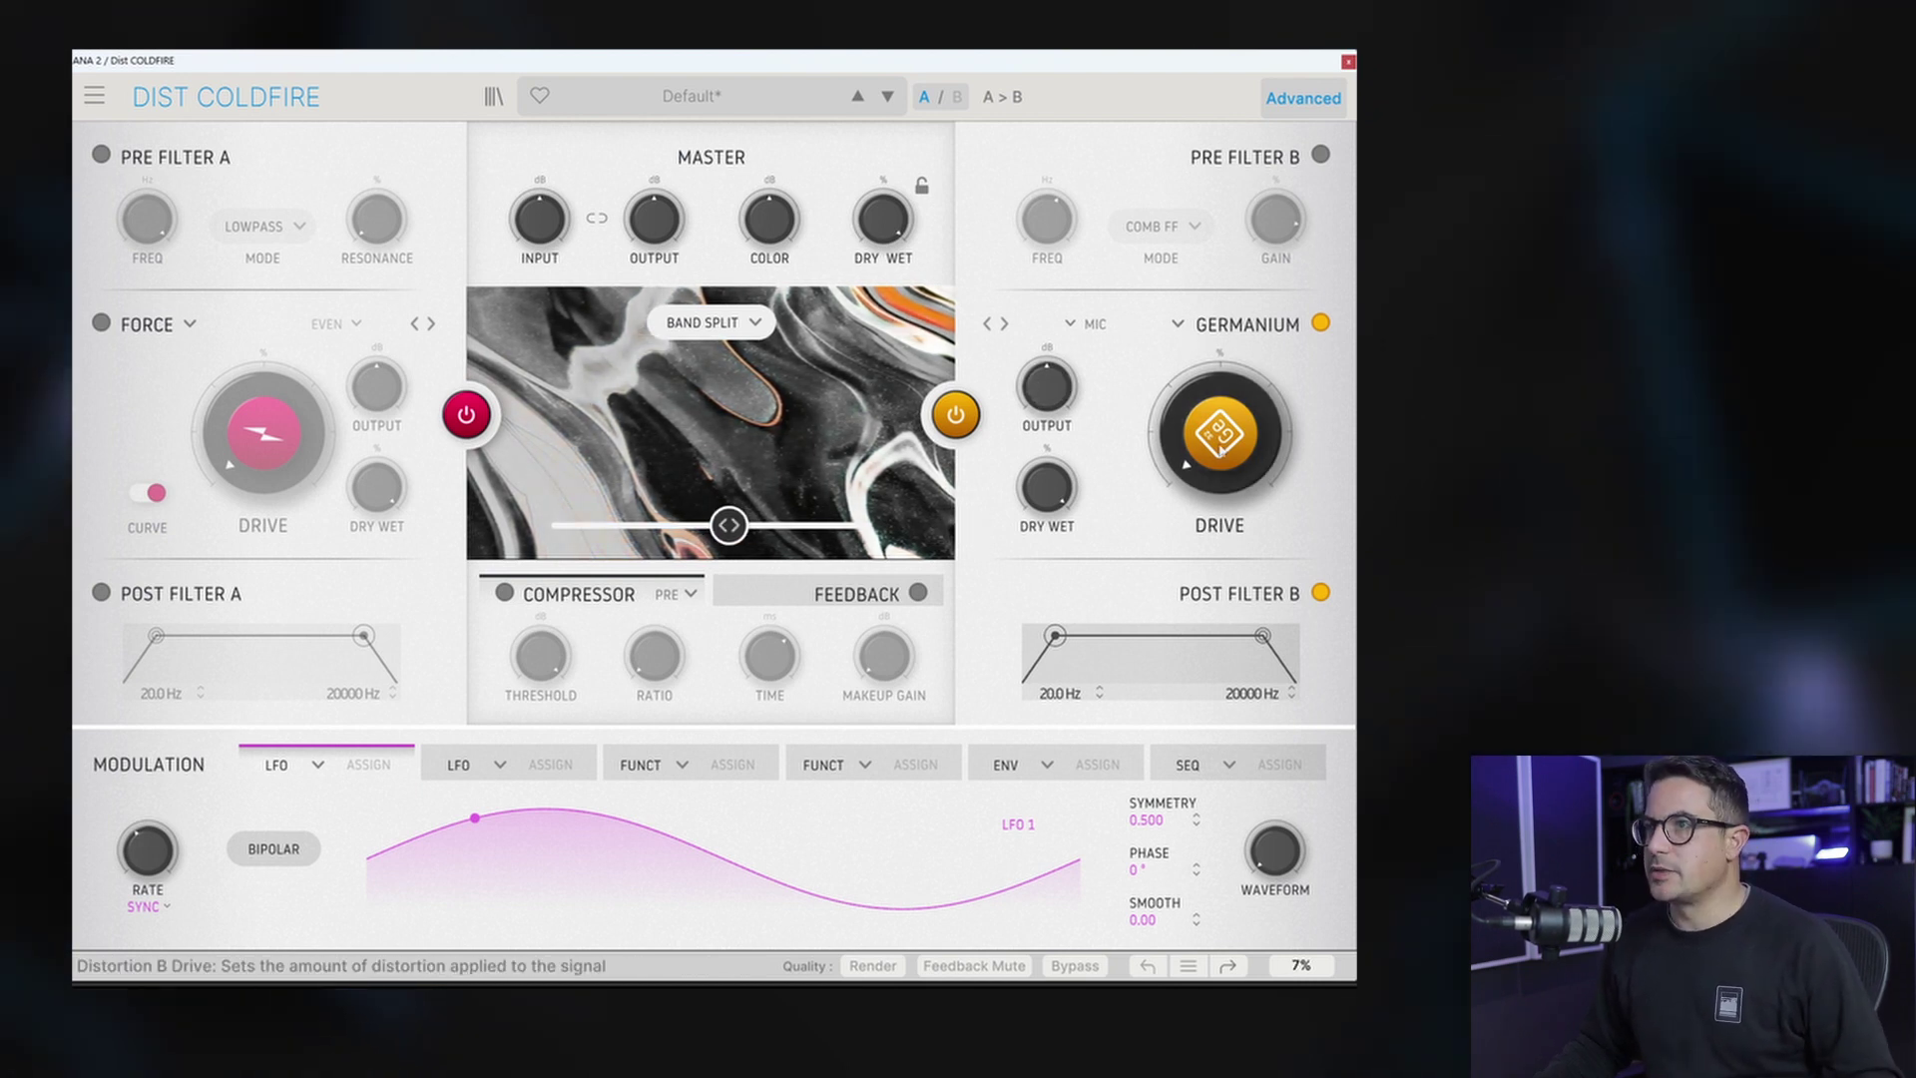
# Step: Try the Germanium's drive in distortion B, switch it to the Waveshaper and raise its drive slightly past the middle
pyautogui.moveTo(1202, 477); pyautogui.dragTo(1203, 330)
pyautogui.click(1216, 437)
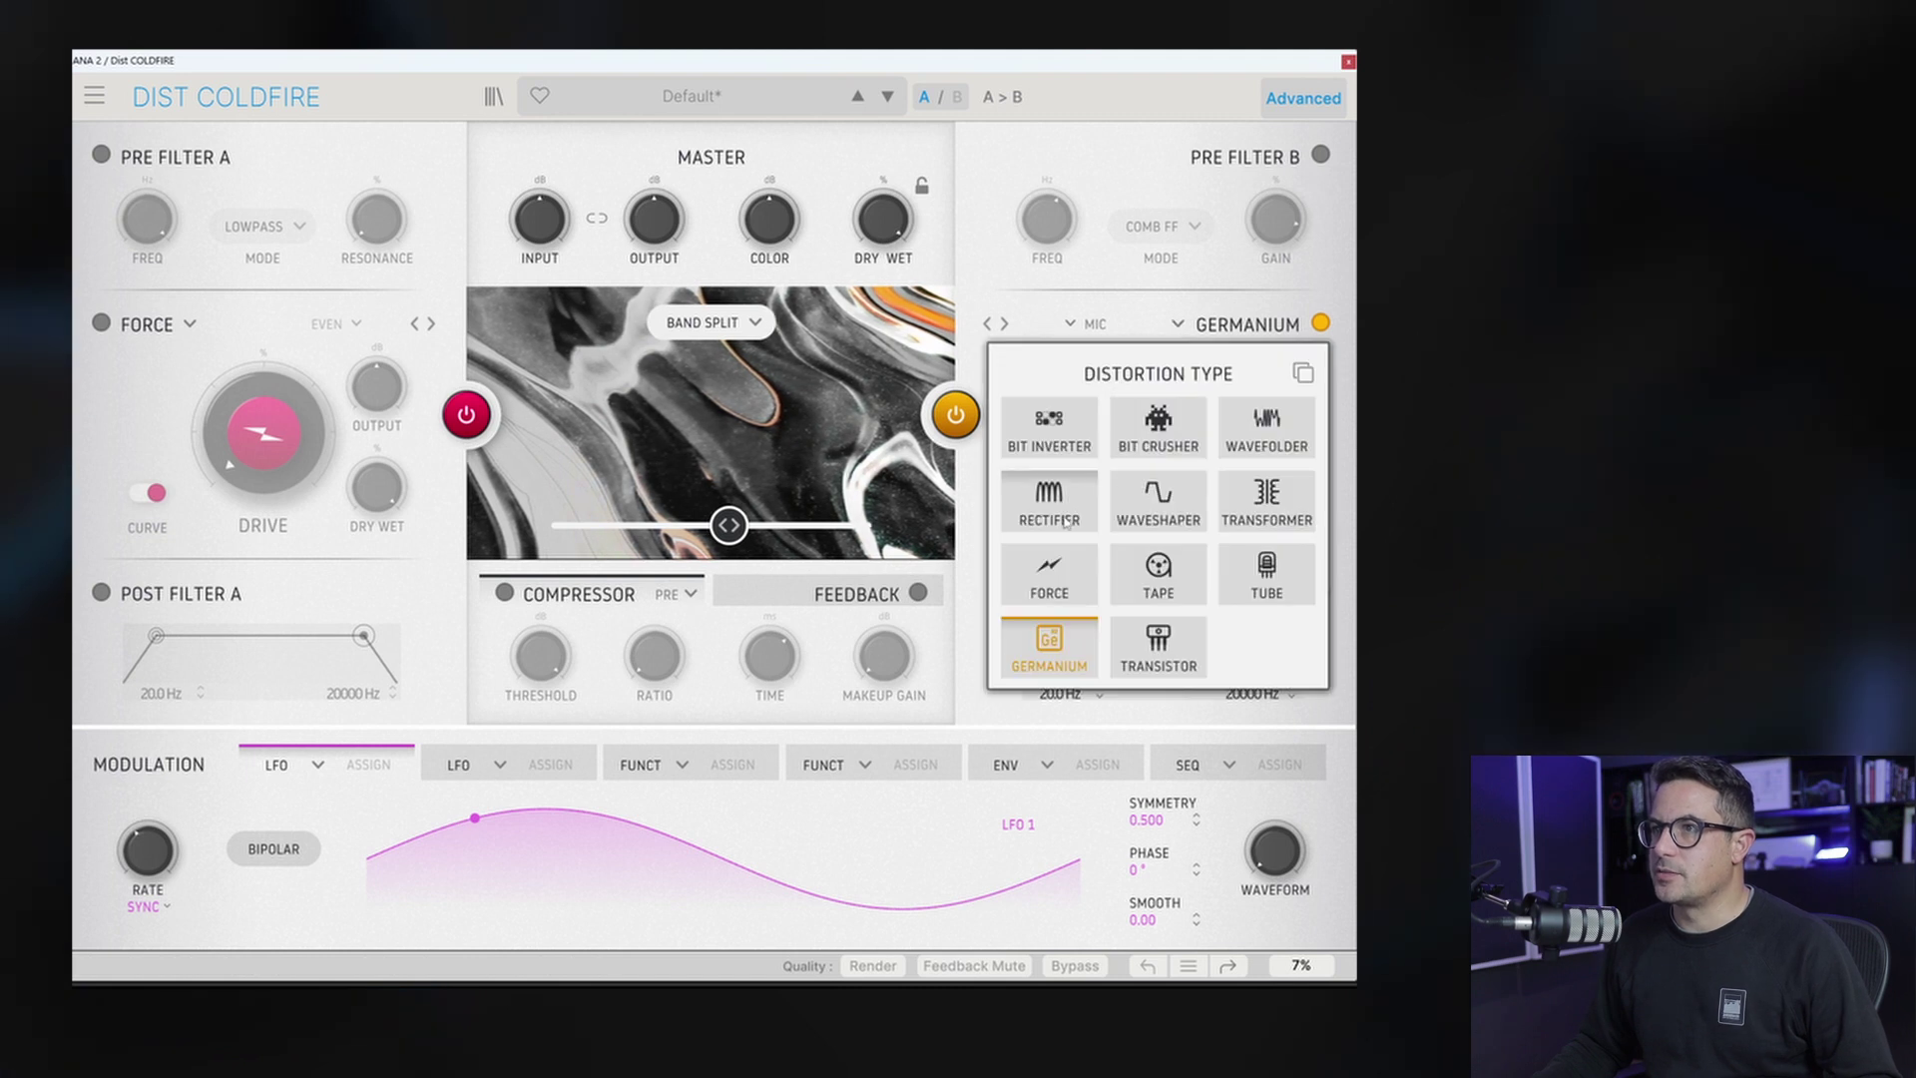
pyautogui.click(1178, 529)
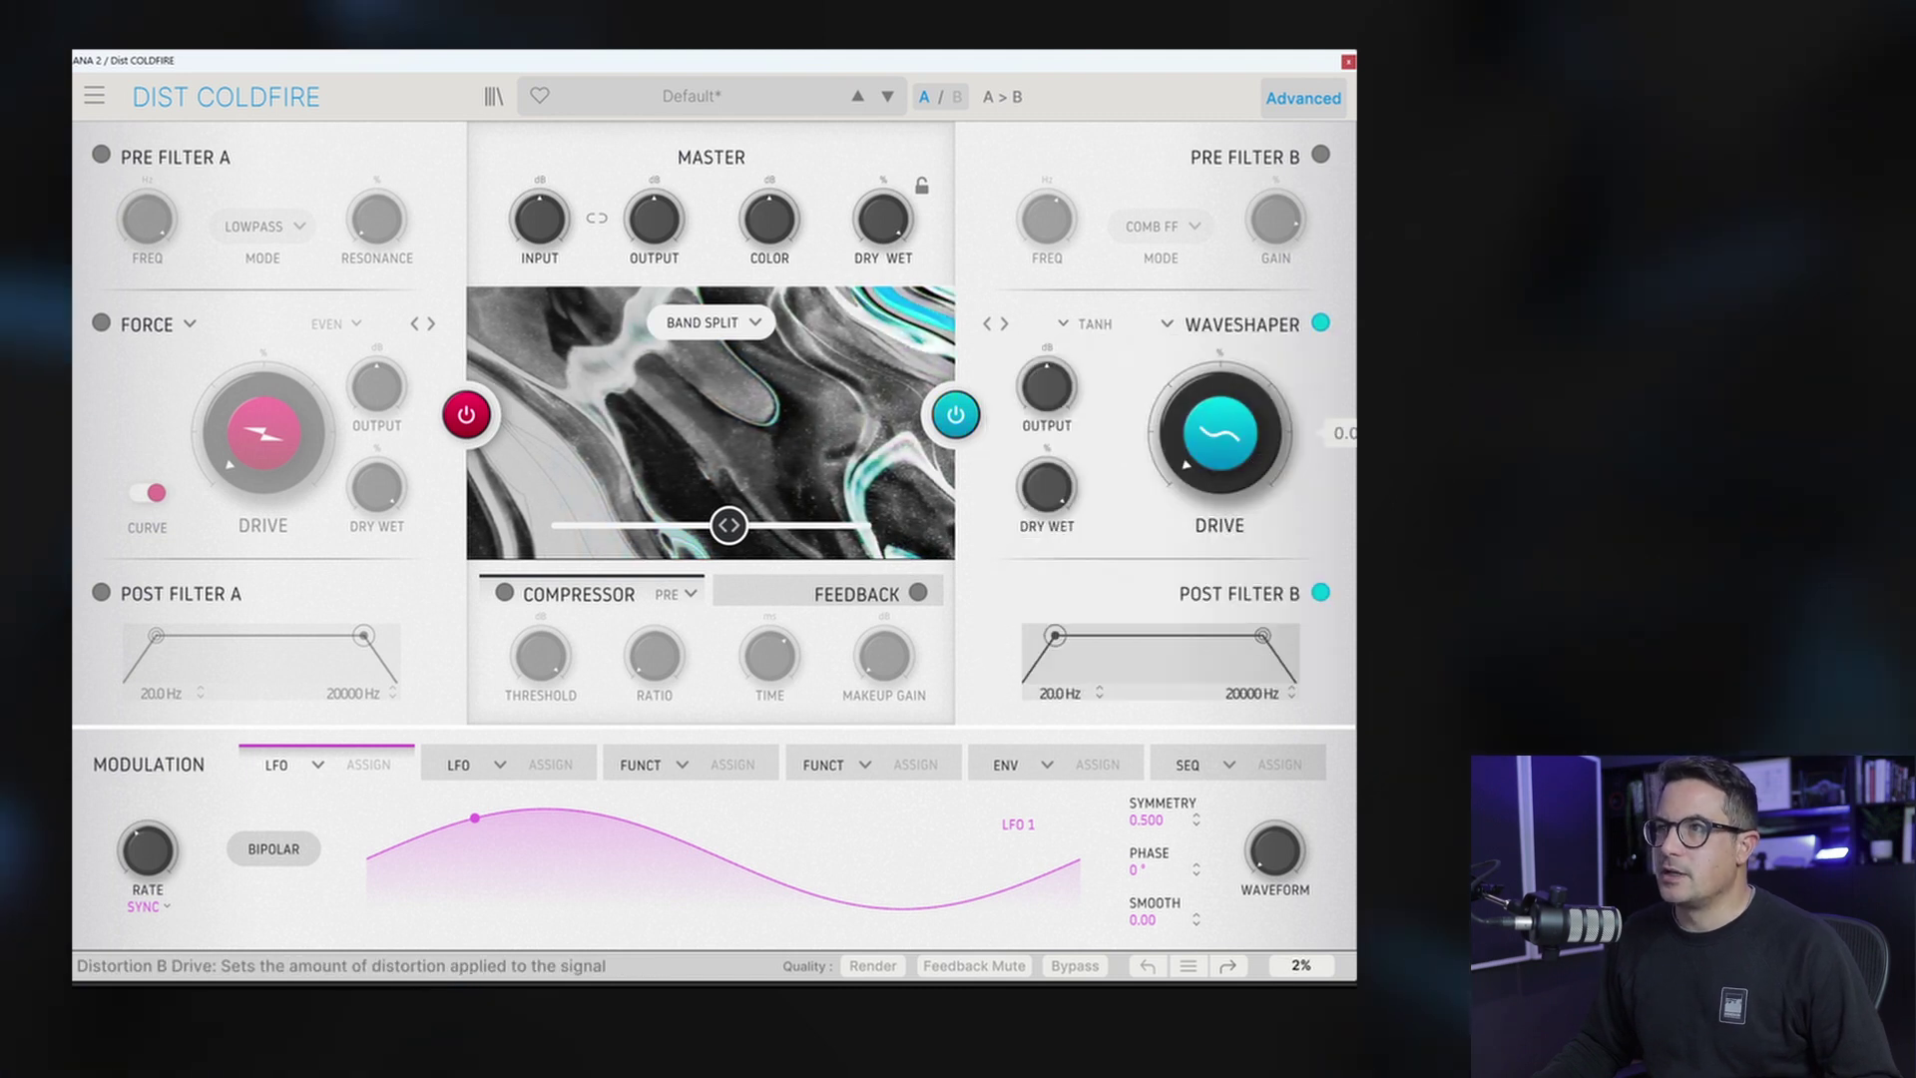
pyautogui.moveTo(1220, 424); pyautogui.dragTo(1219, 341)
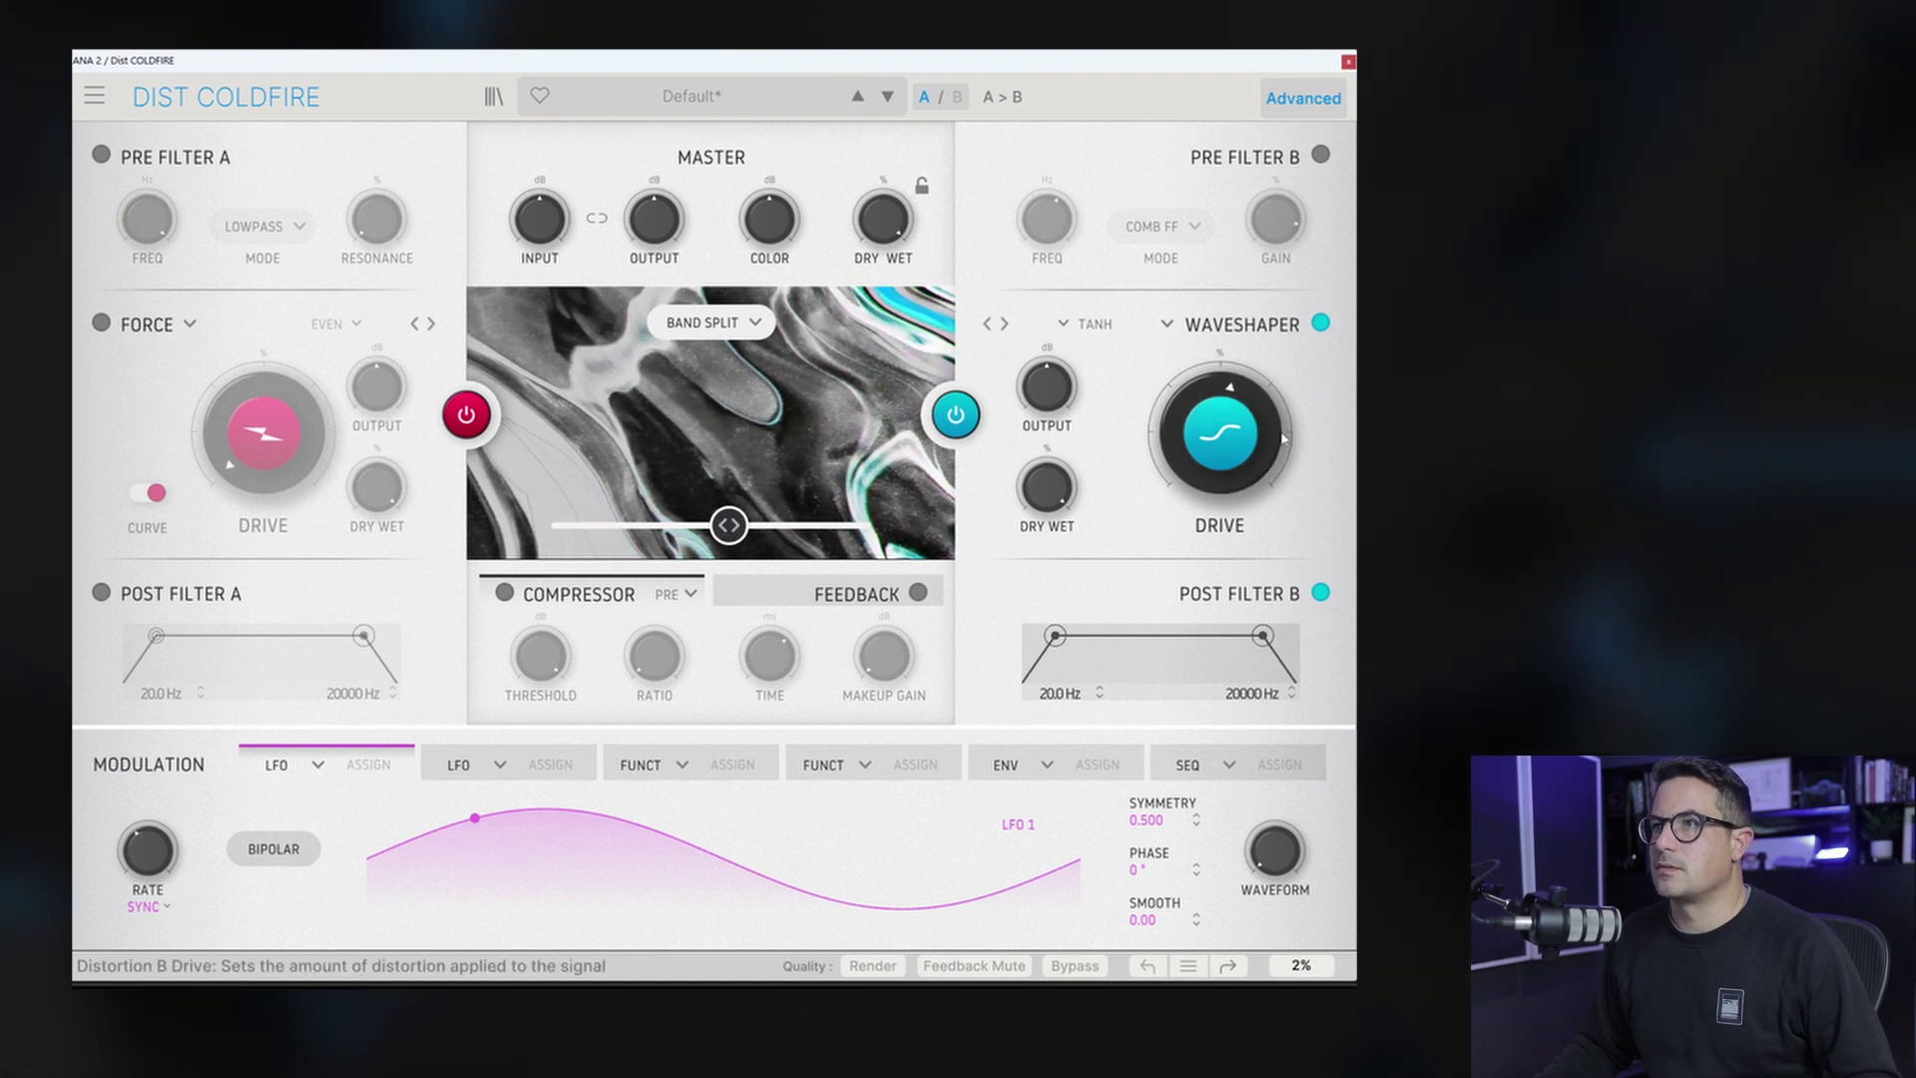
# Step: Turn on distortion A, try high Force drive and extra output level, and move the band split point across its range
pyautogui.moveTo(729, 526); pyautogui.dragTo(815, 526)
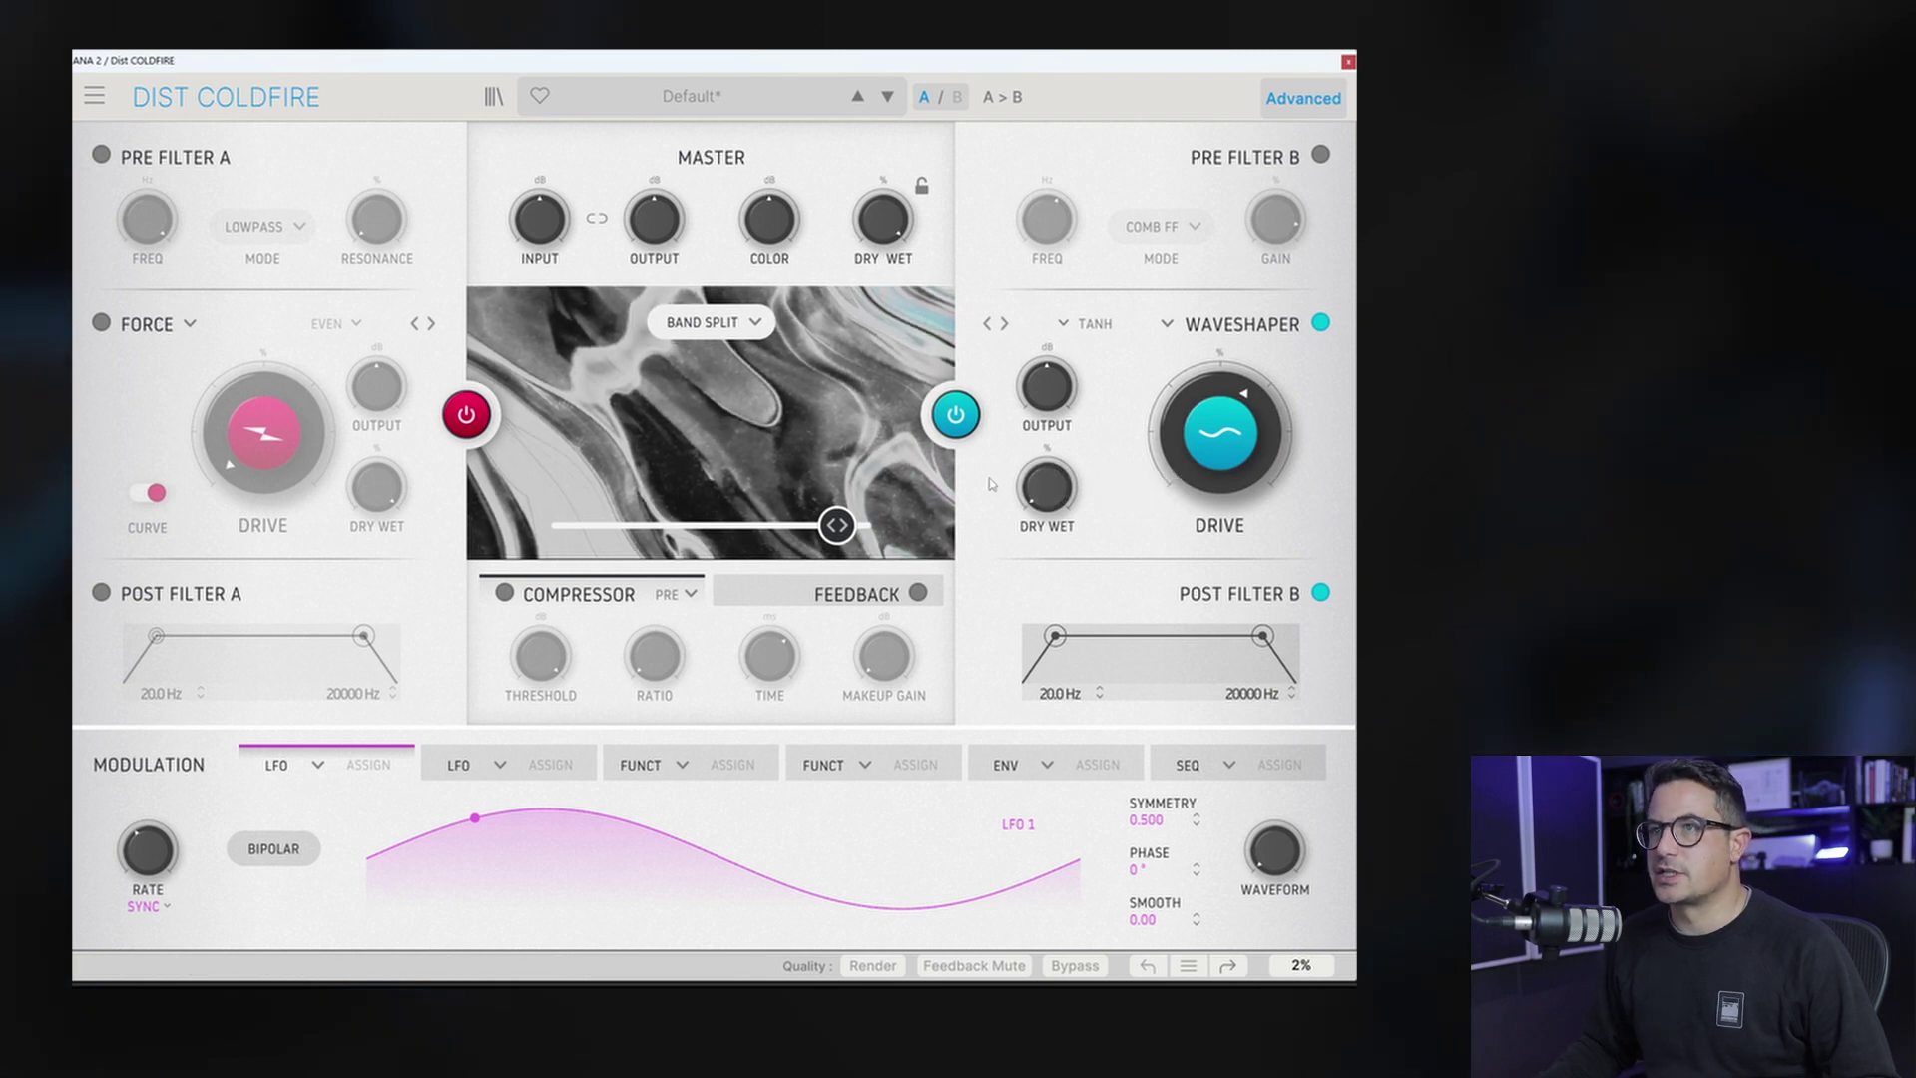
pyautogui.click(101, 322)
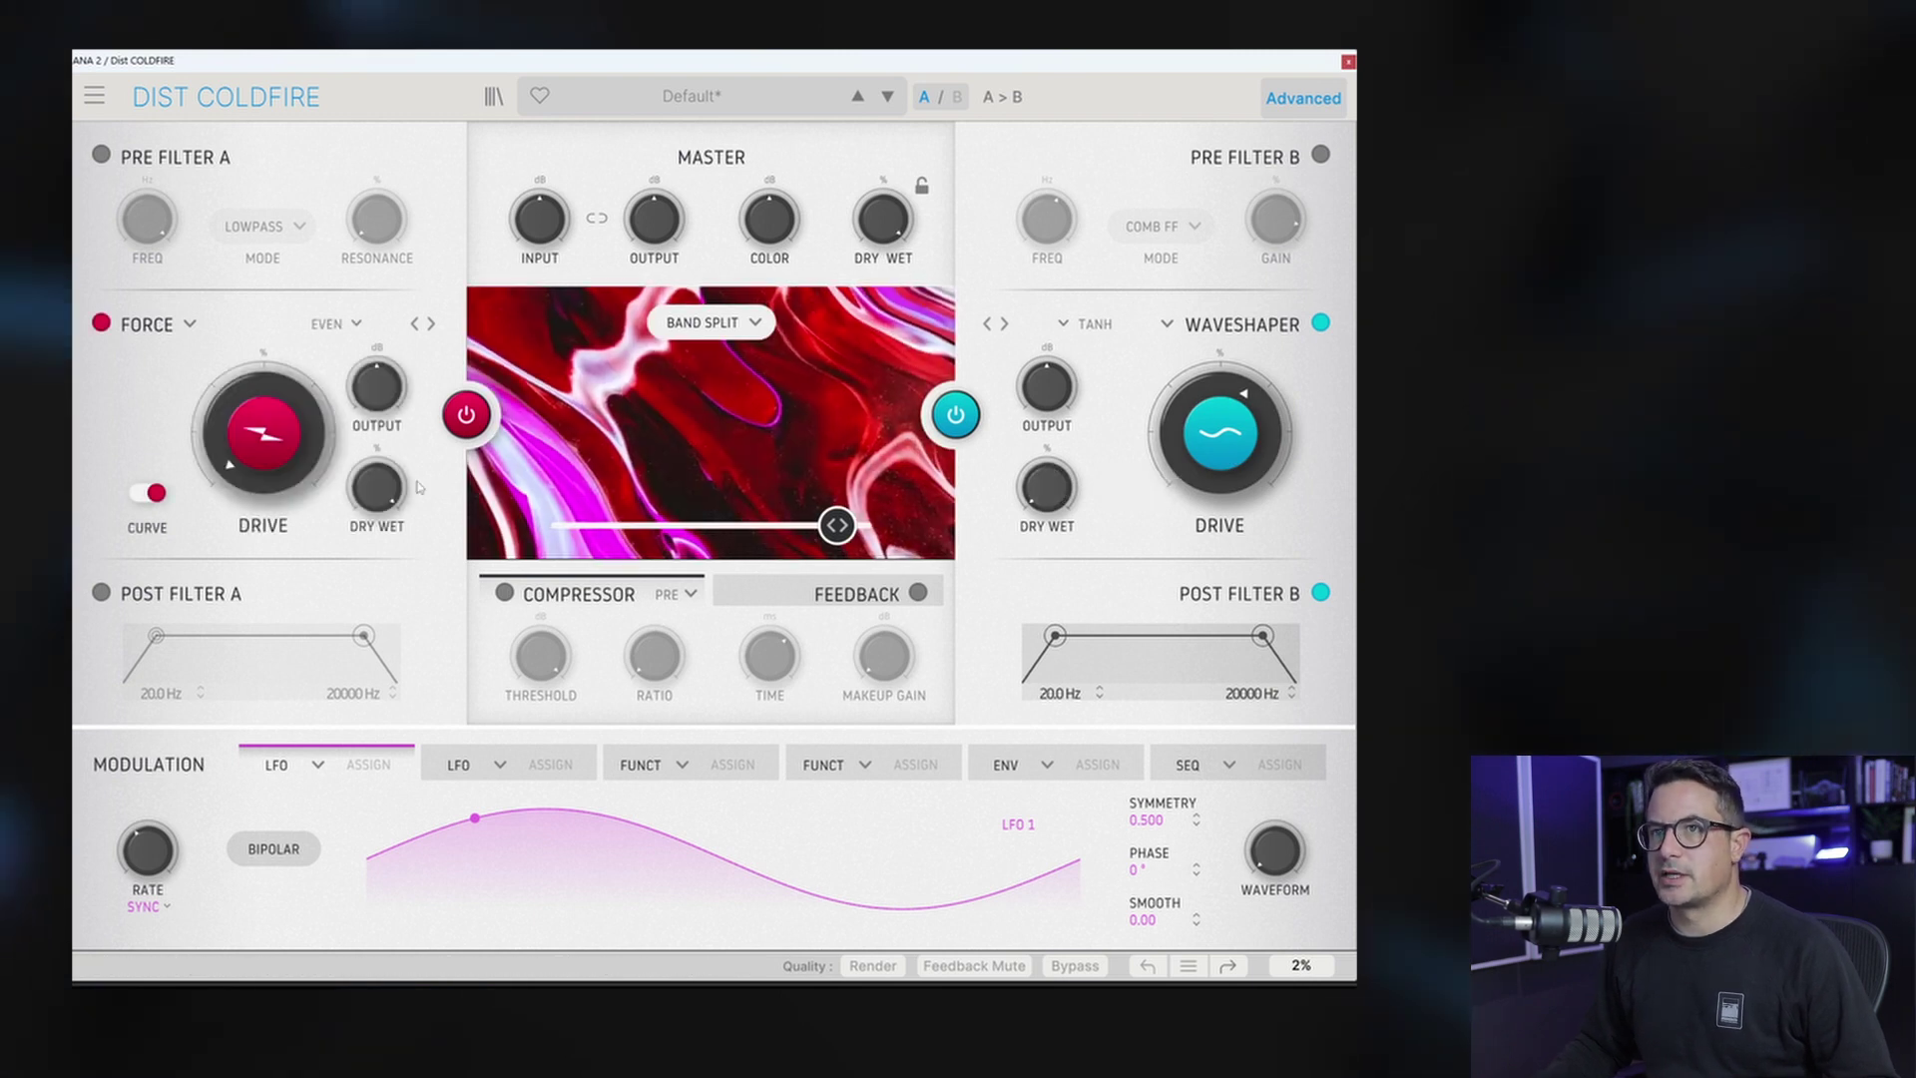
pyautogui.moveTo(261, 435); pyautogui.dragTo(261, 312)
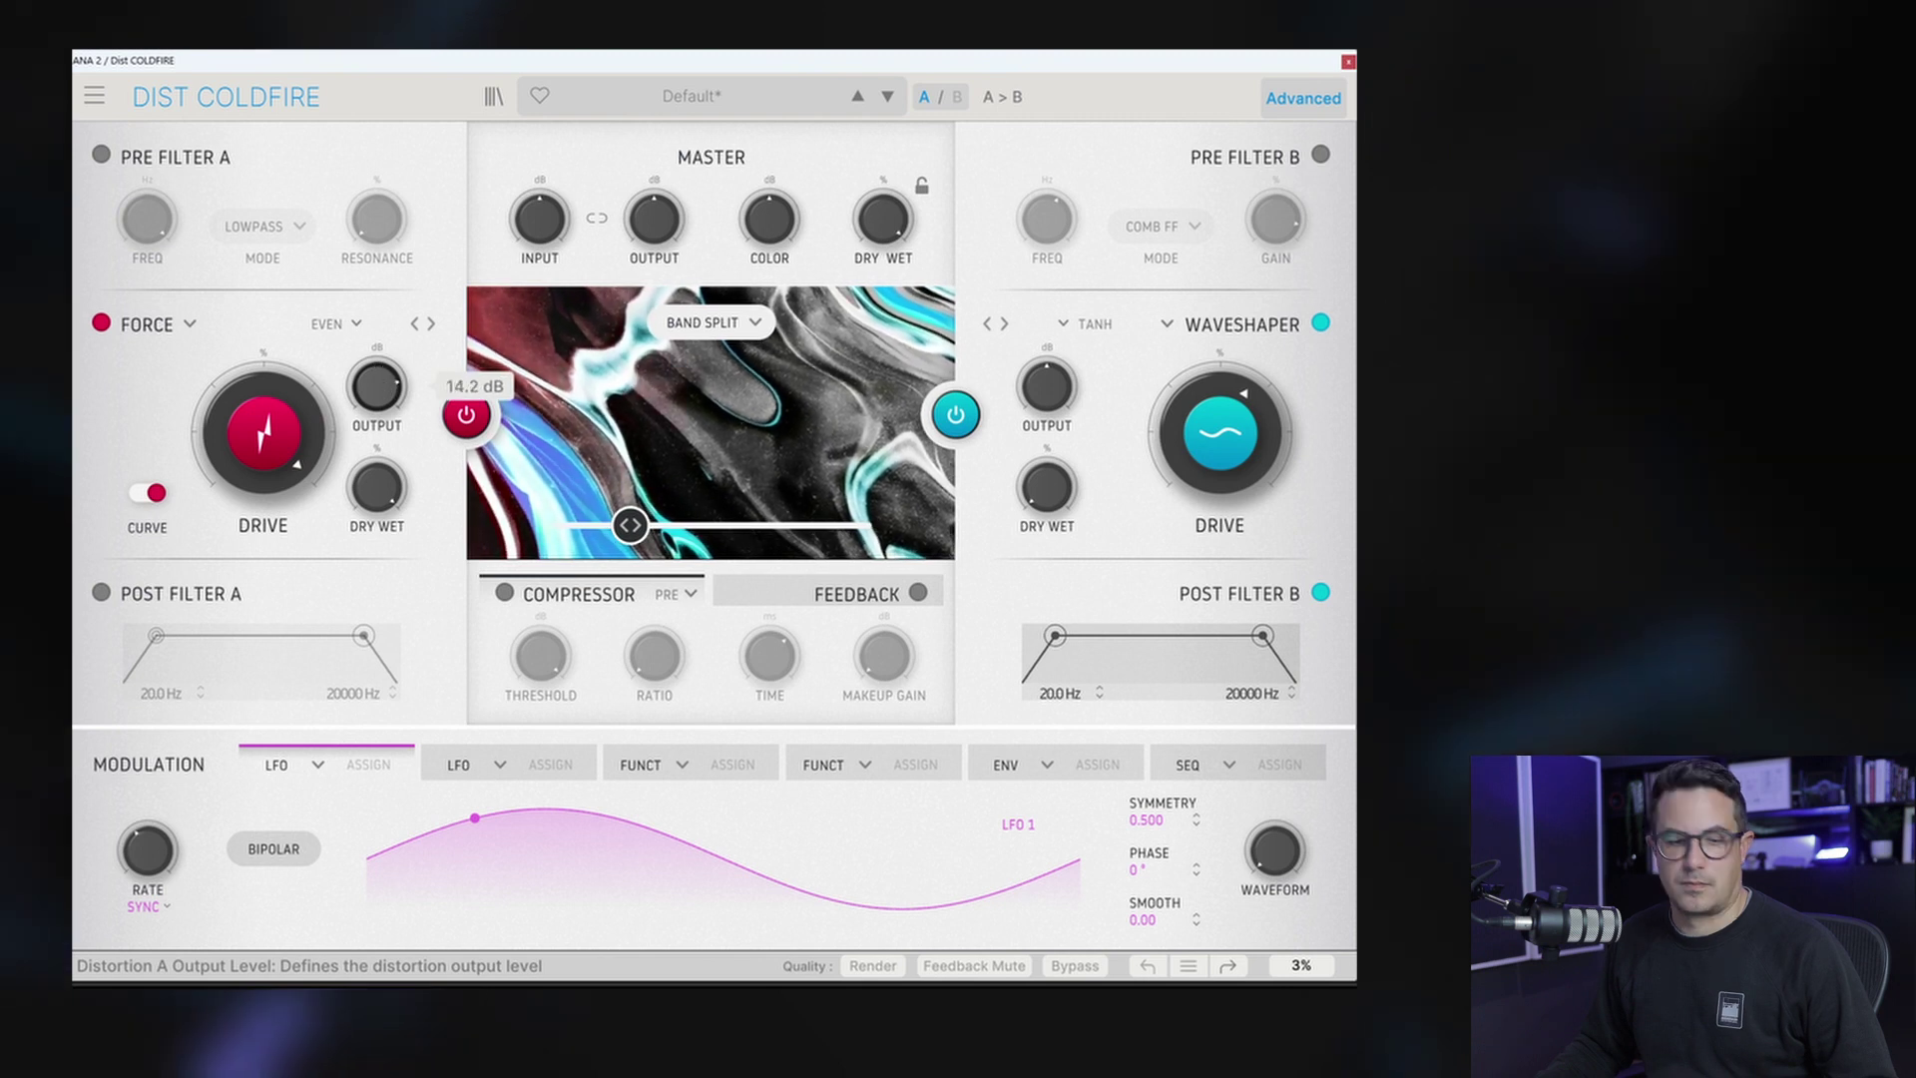
pyautogui.moveTo(376, 386); pyautogui.dragTo(376, 397)
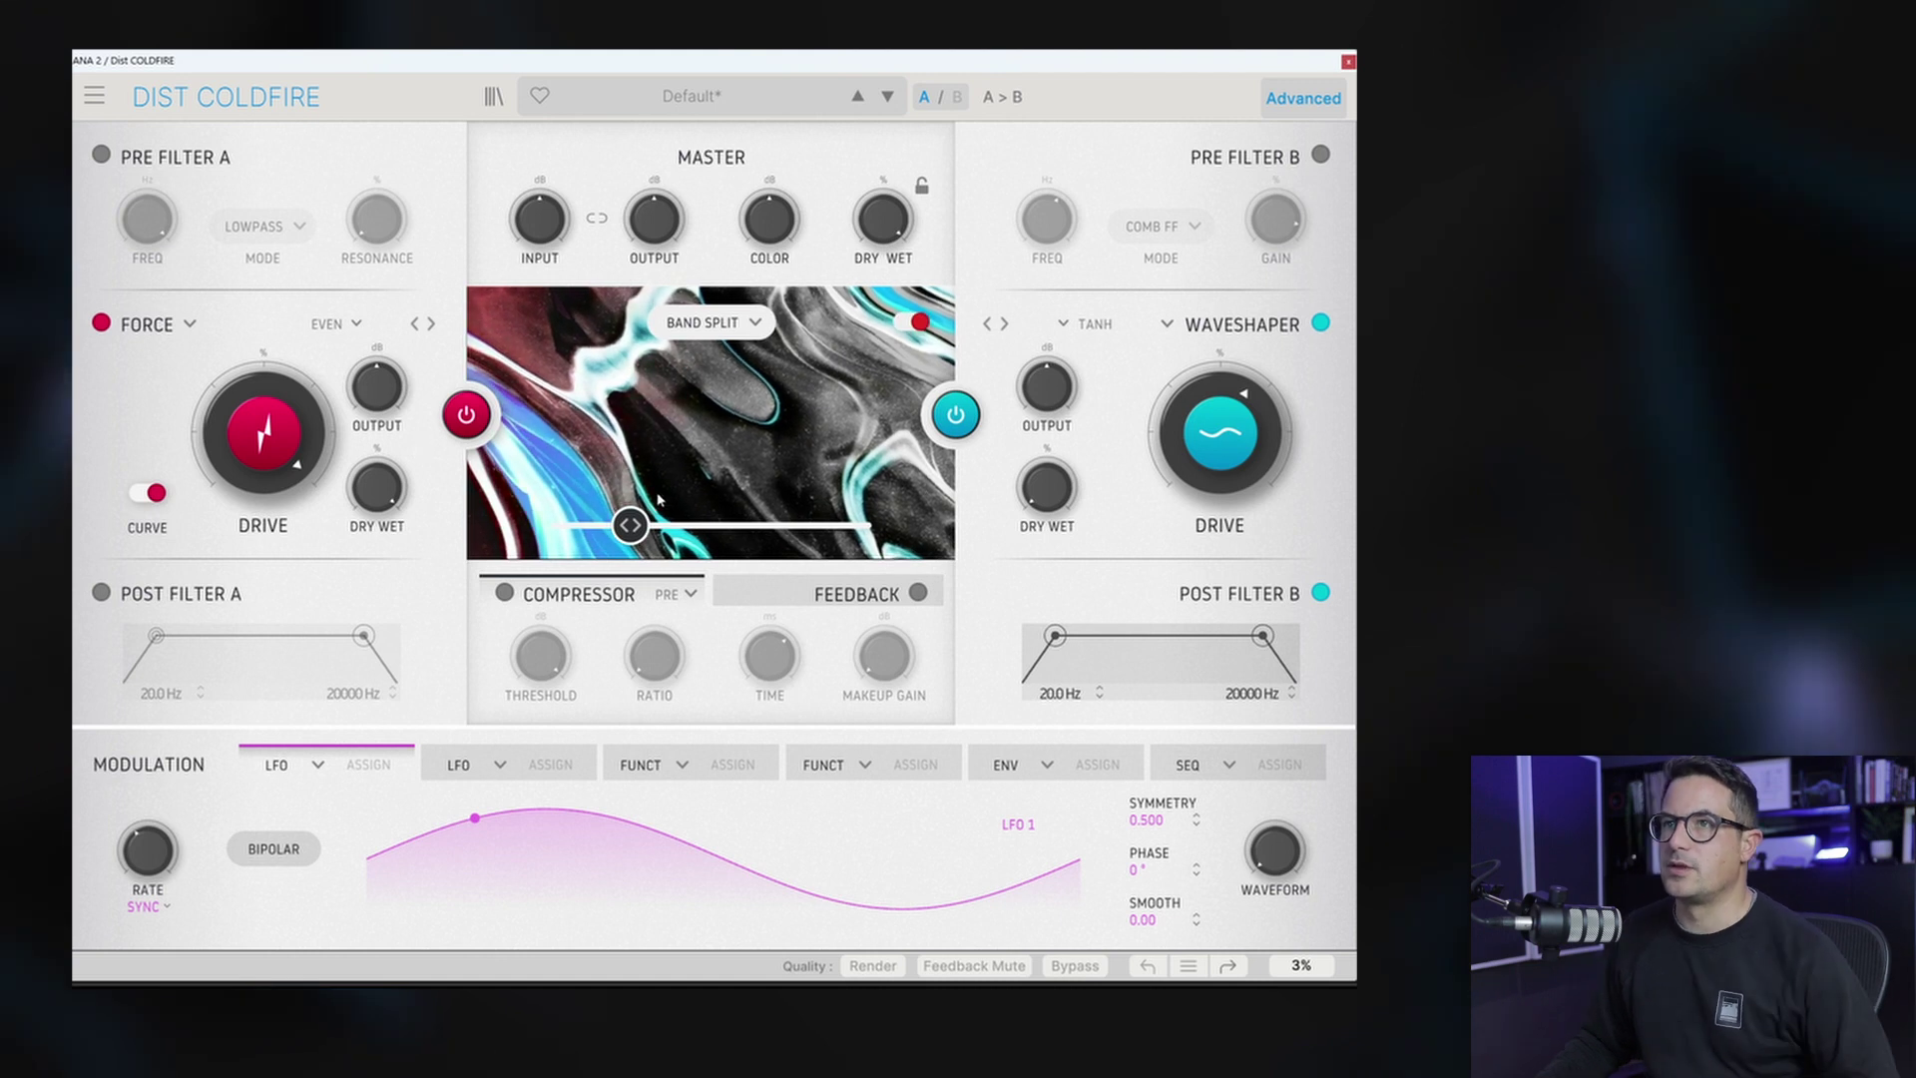
pyautogui.moveTo(646, 531)
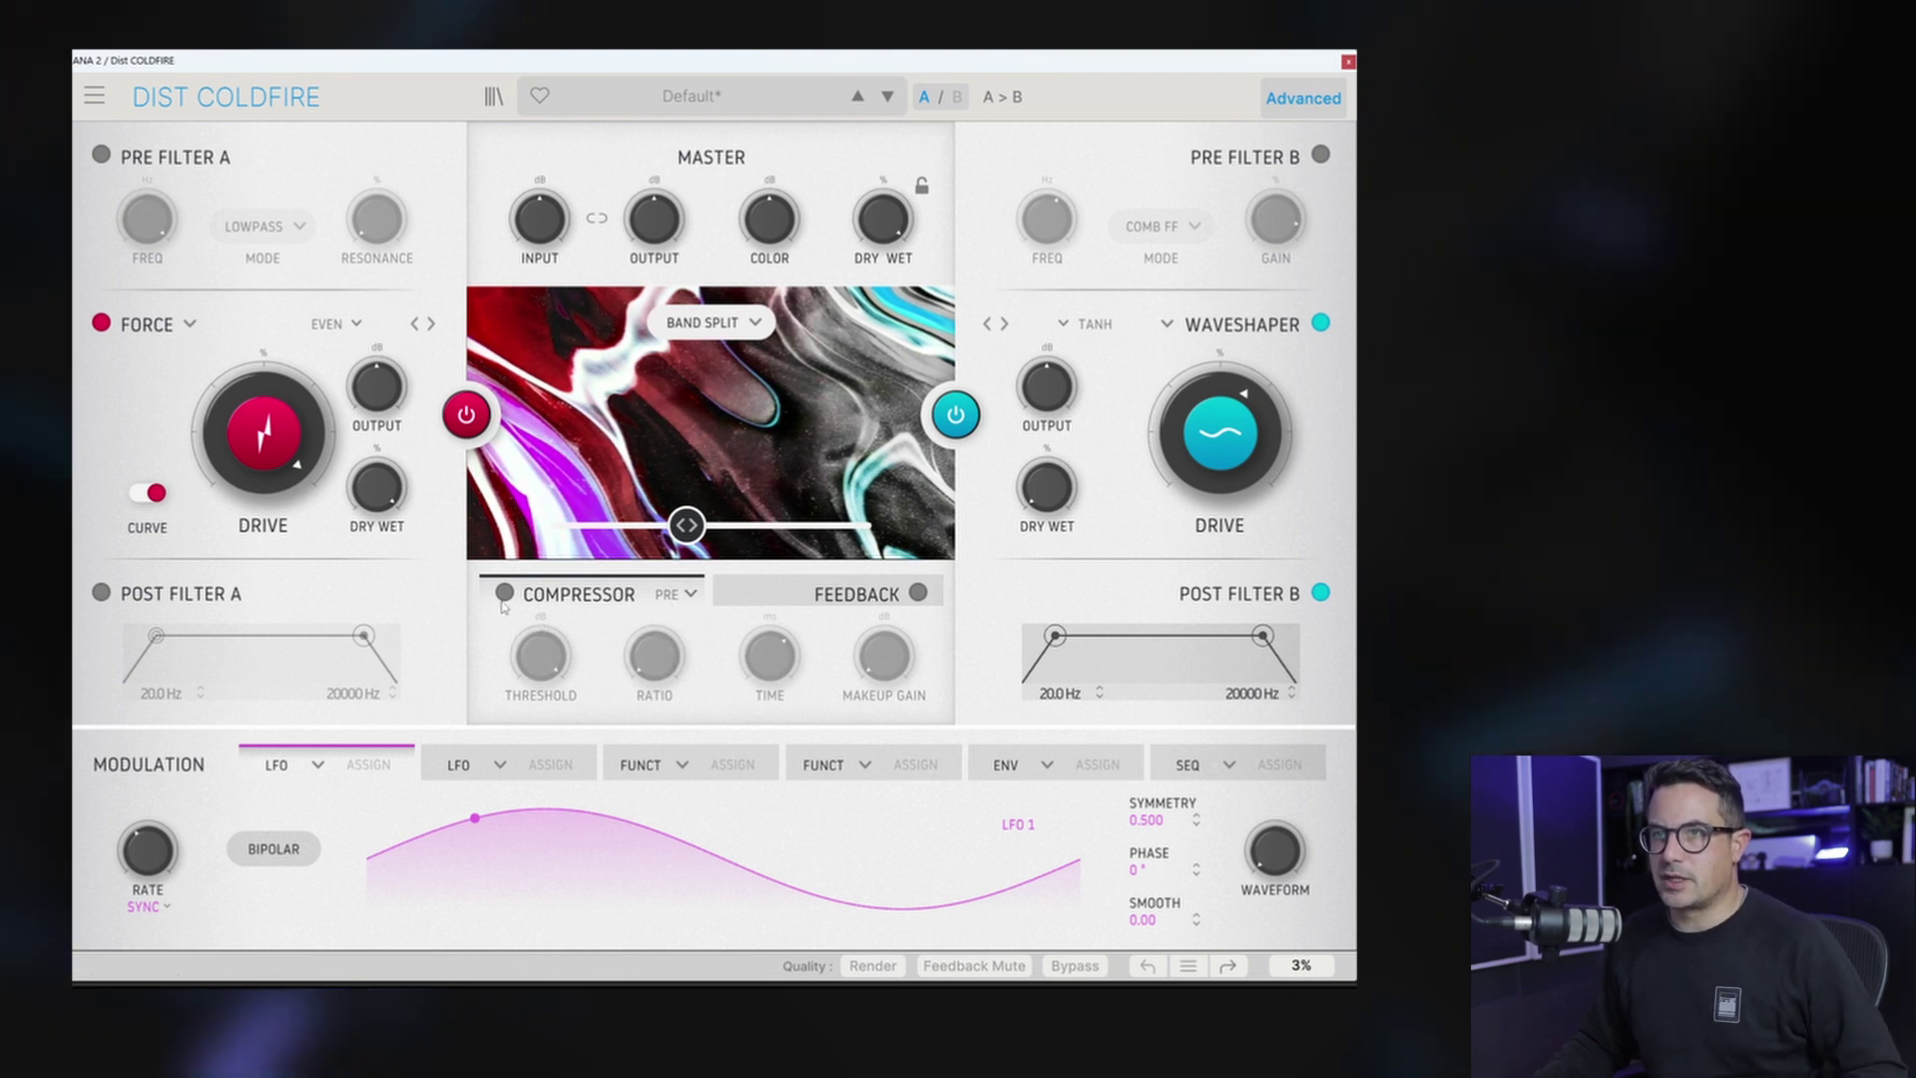
# Step: Turn on the compressor, place it Post, and adjust its time and makeup gain
pyautogui.click(504, 592)
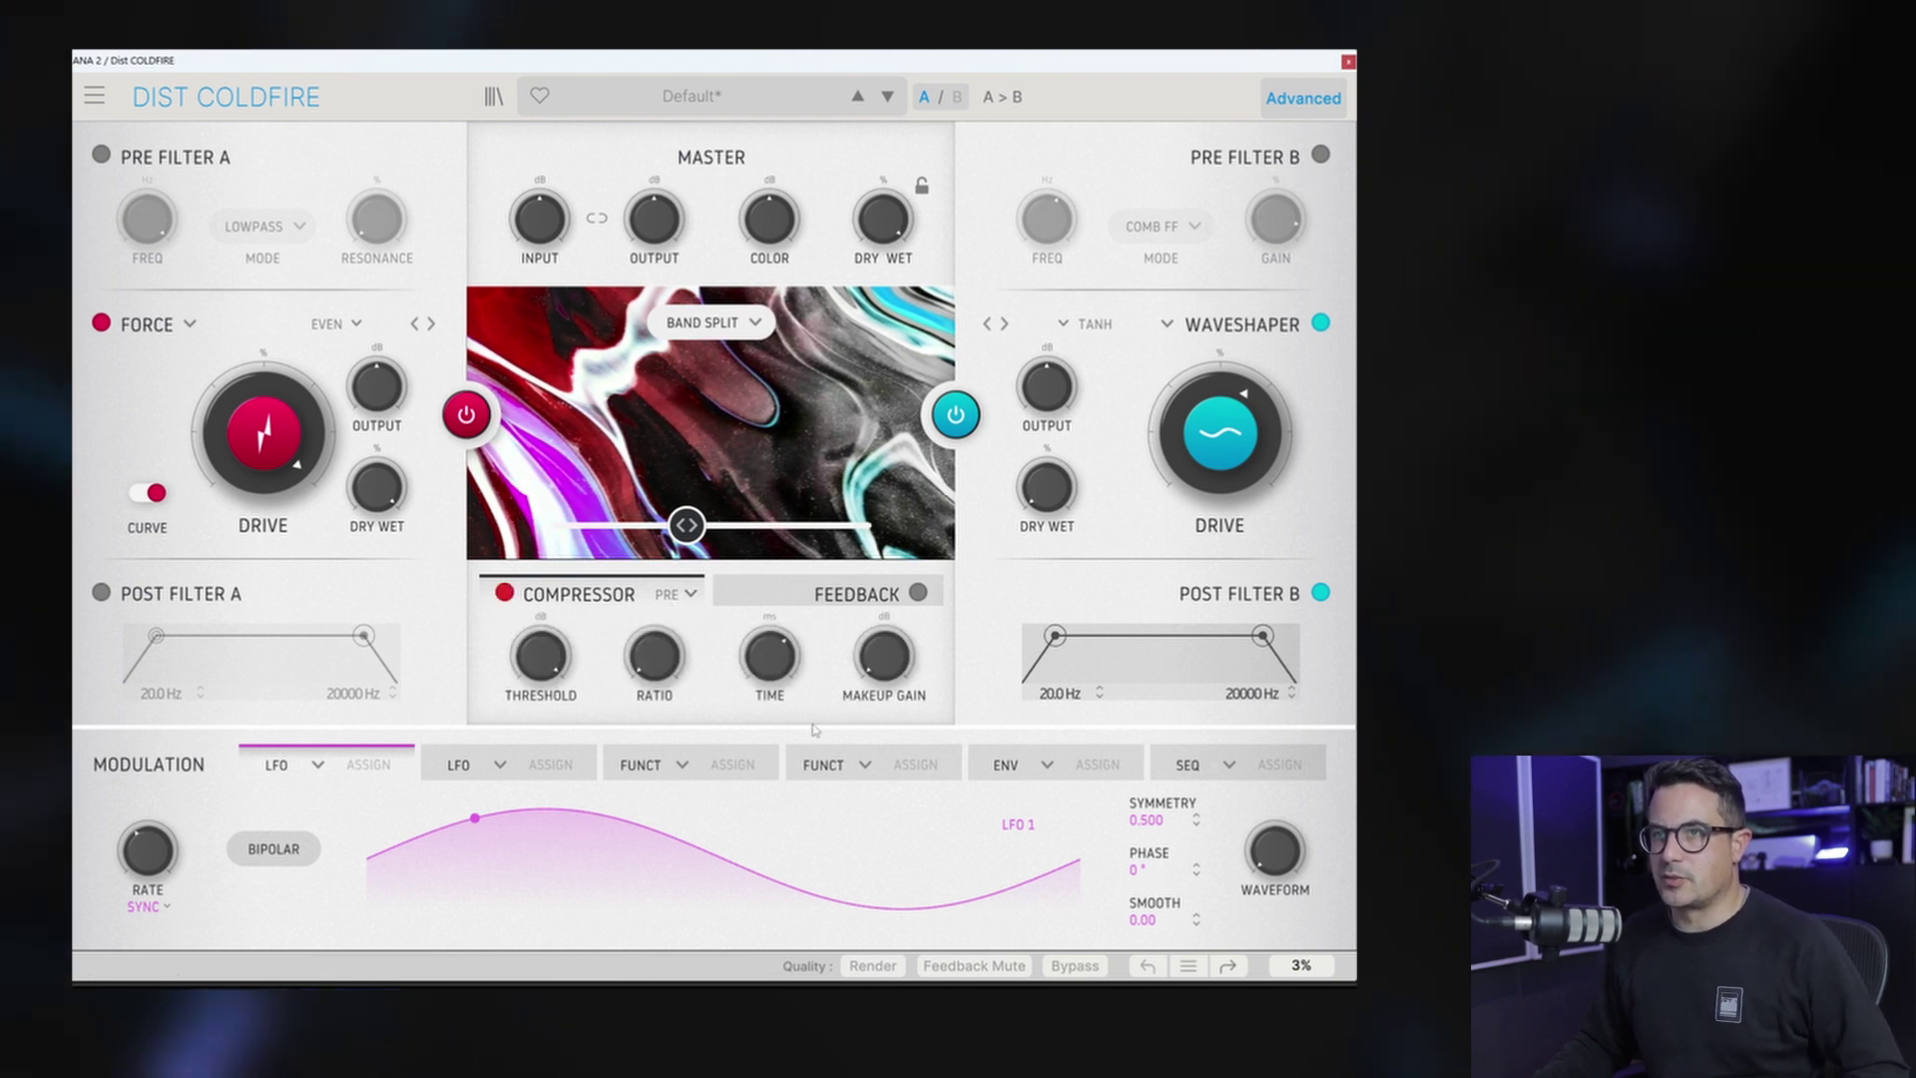
pyautogui.click(692, 595)
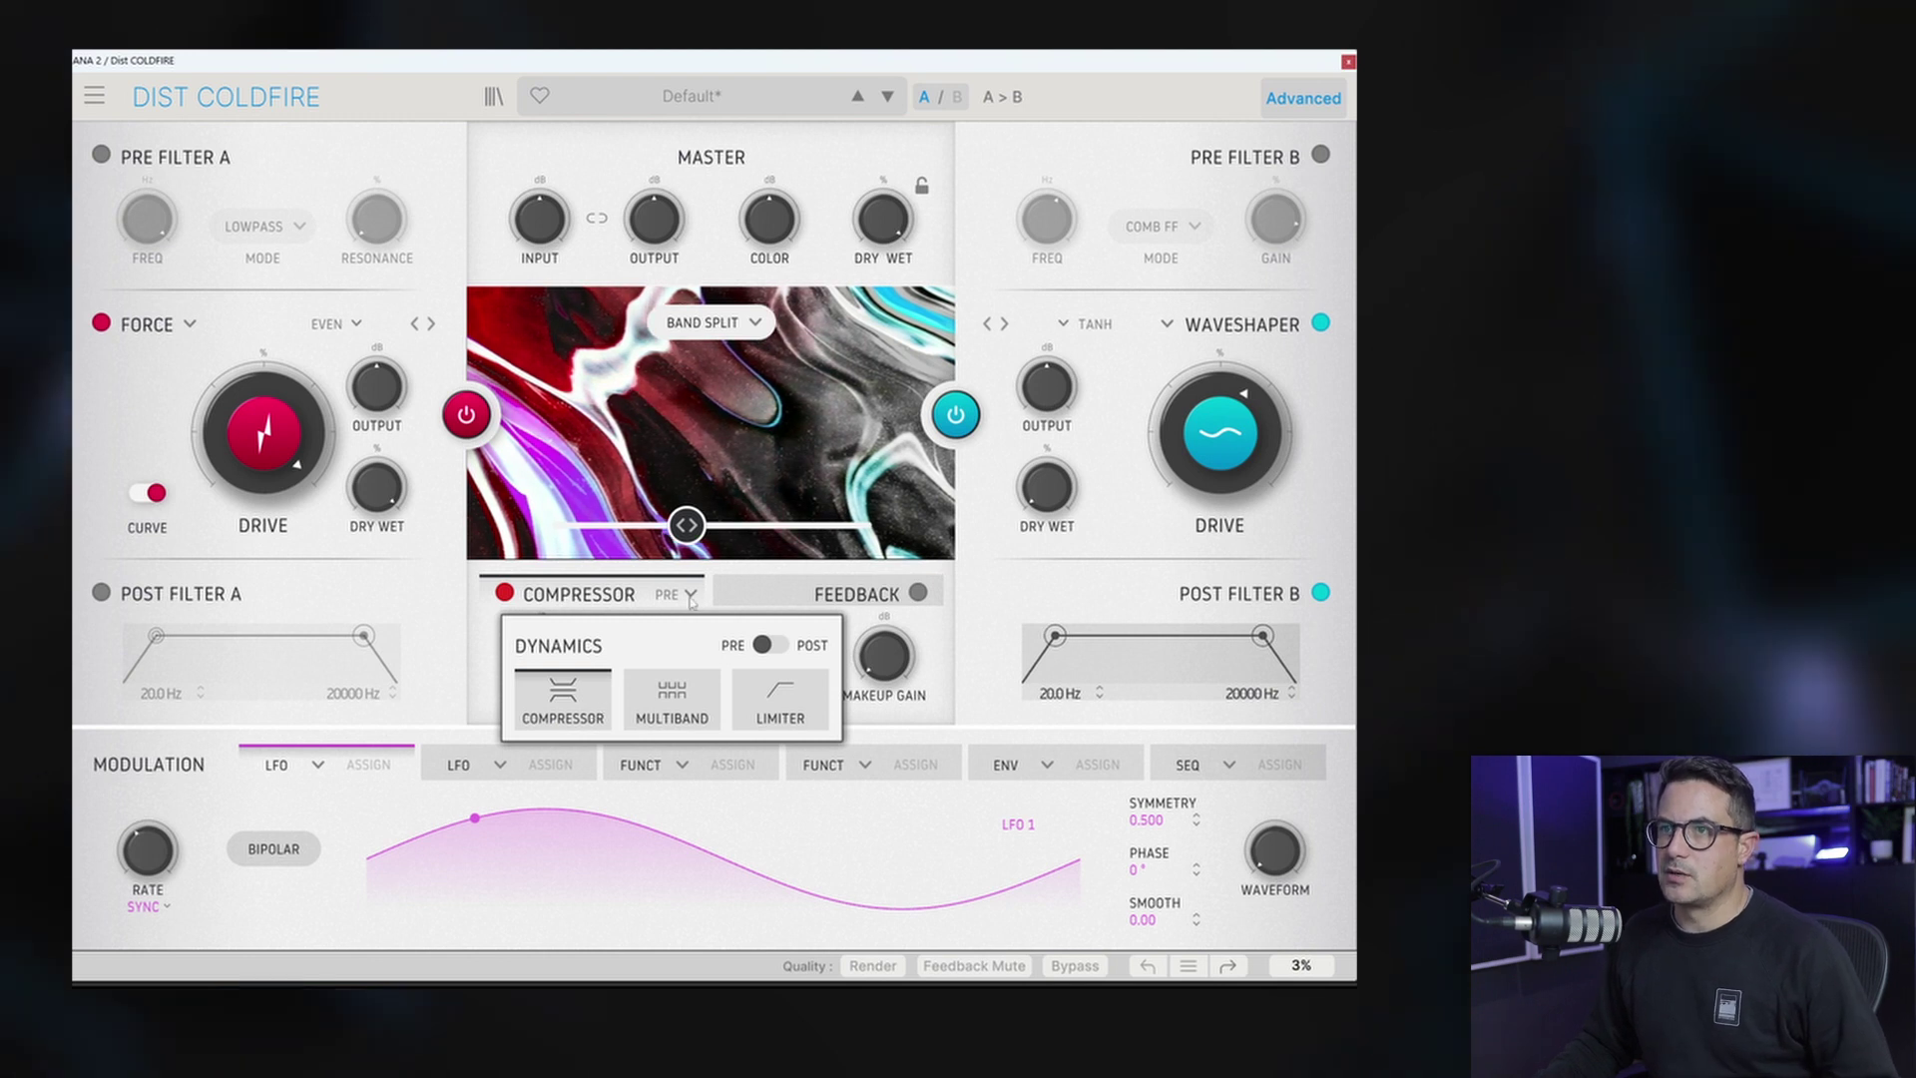
pyautogui.click(777, 644)
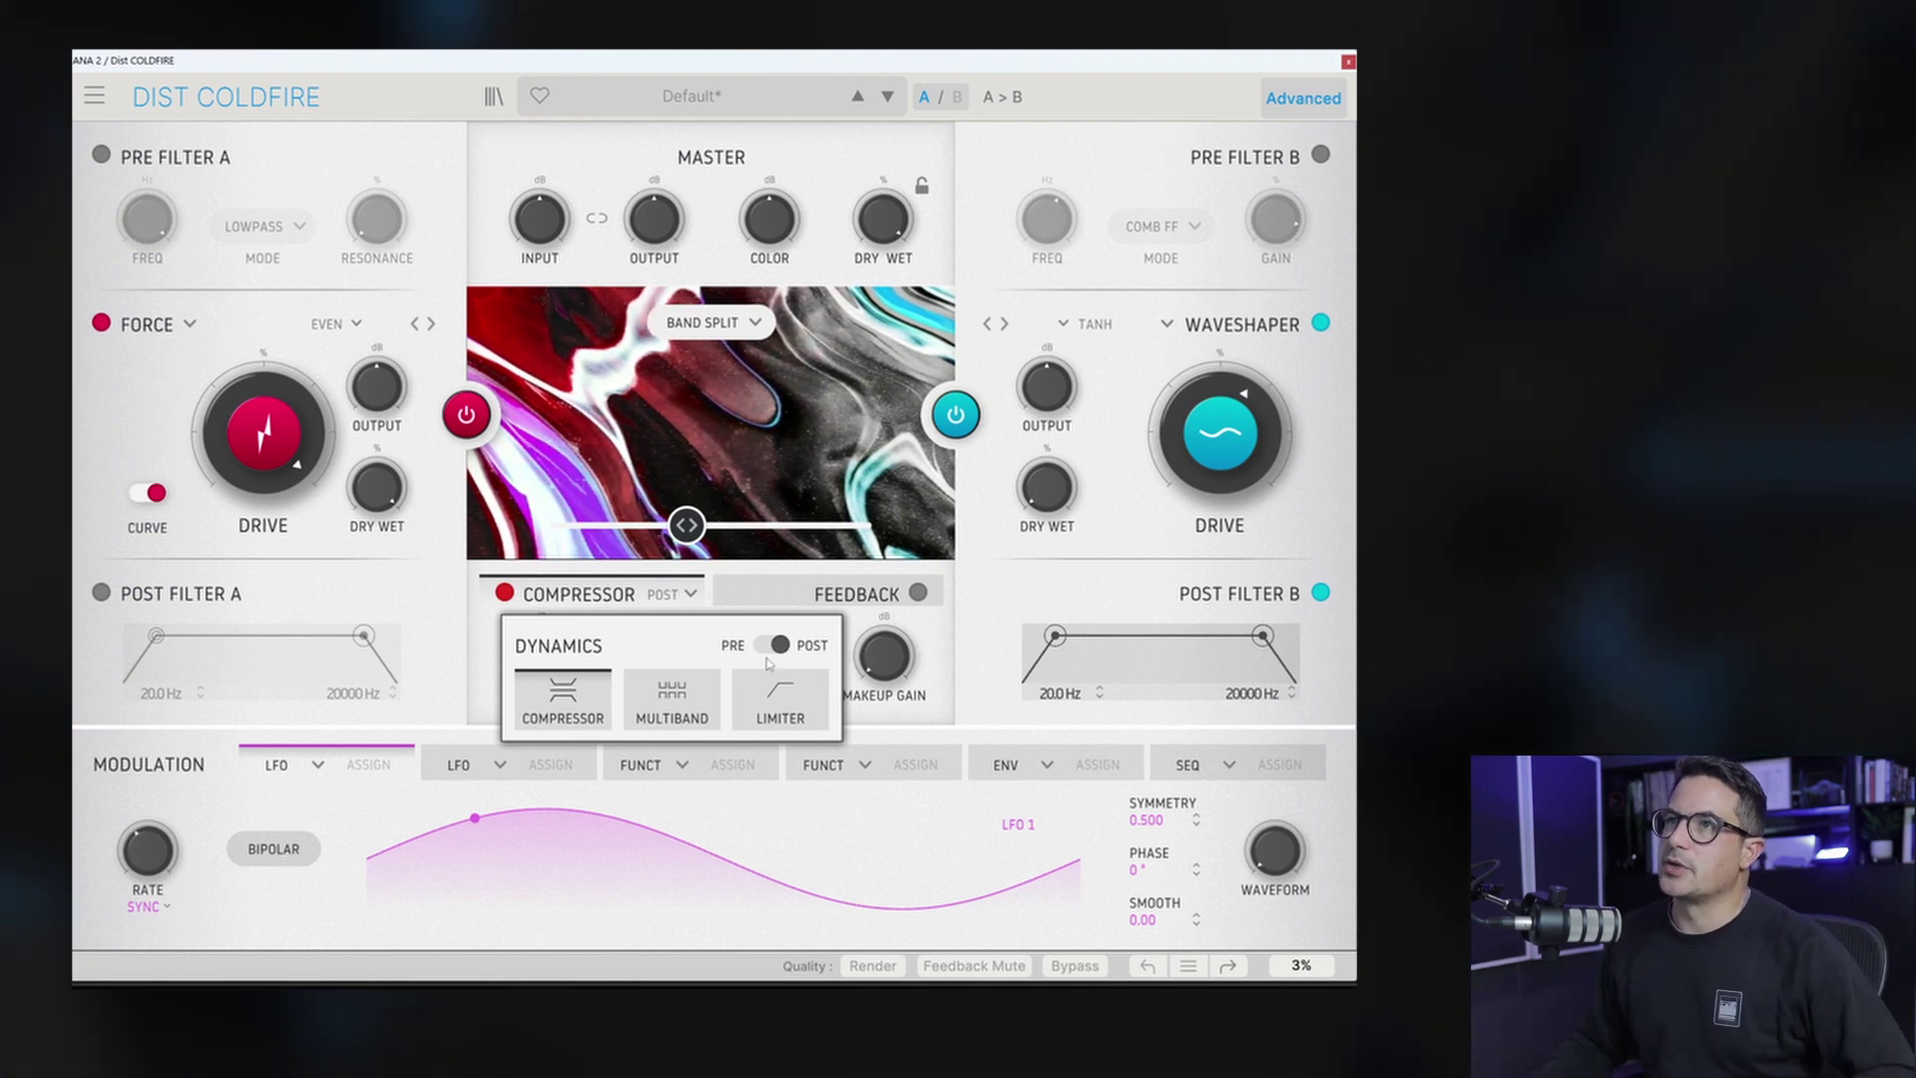
pyautogui.click(738, 715)
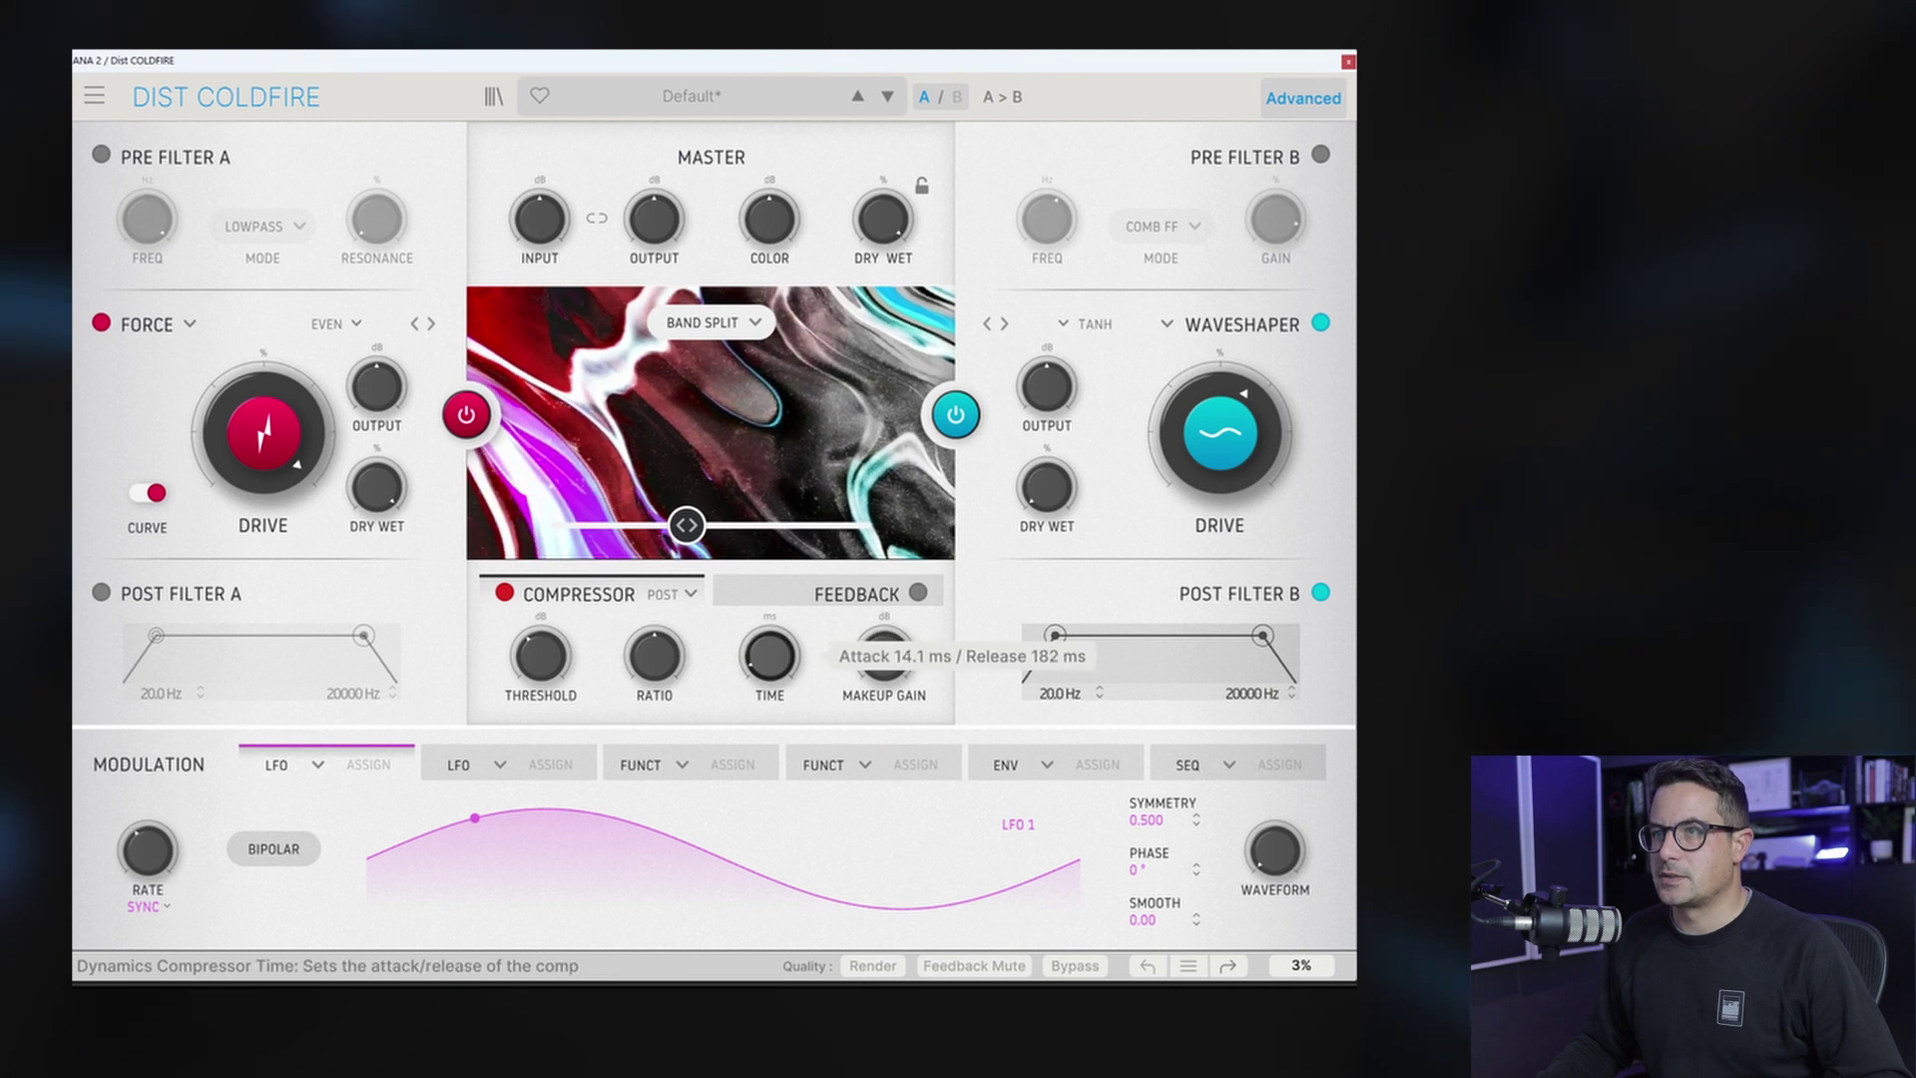
pyautogui.moveTo(884, 655); pyautogui.dragTo(884, 596)
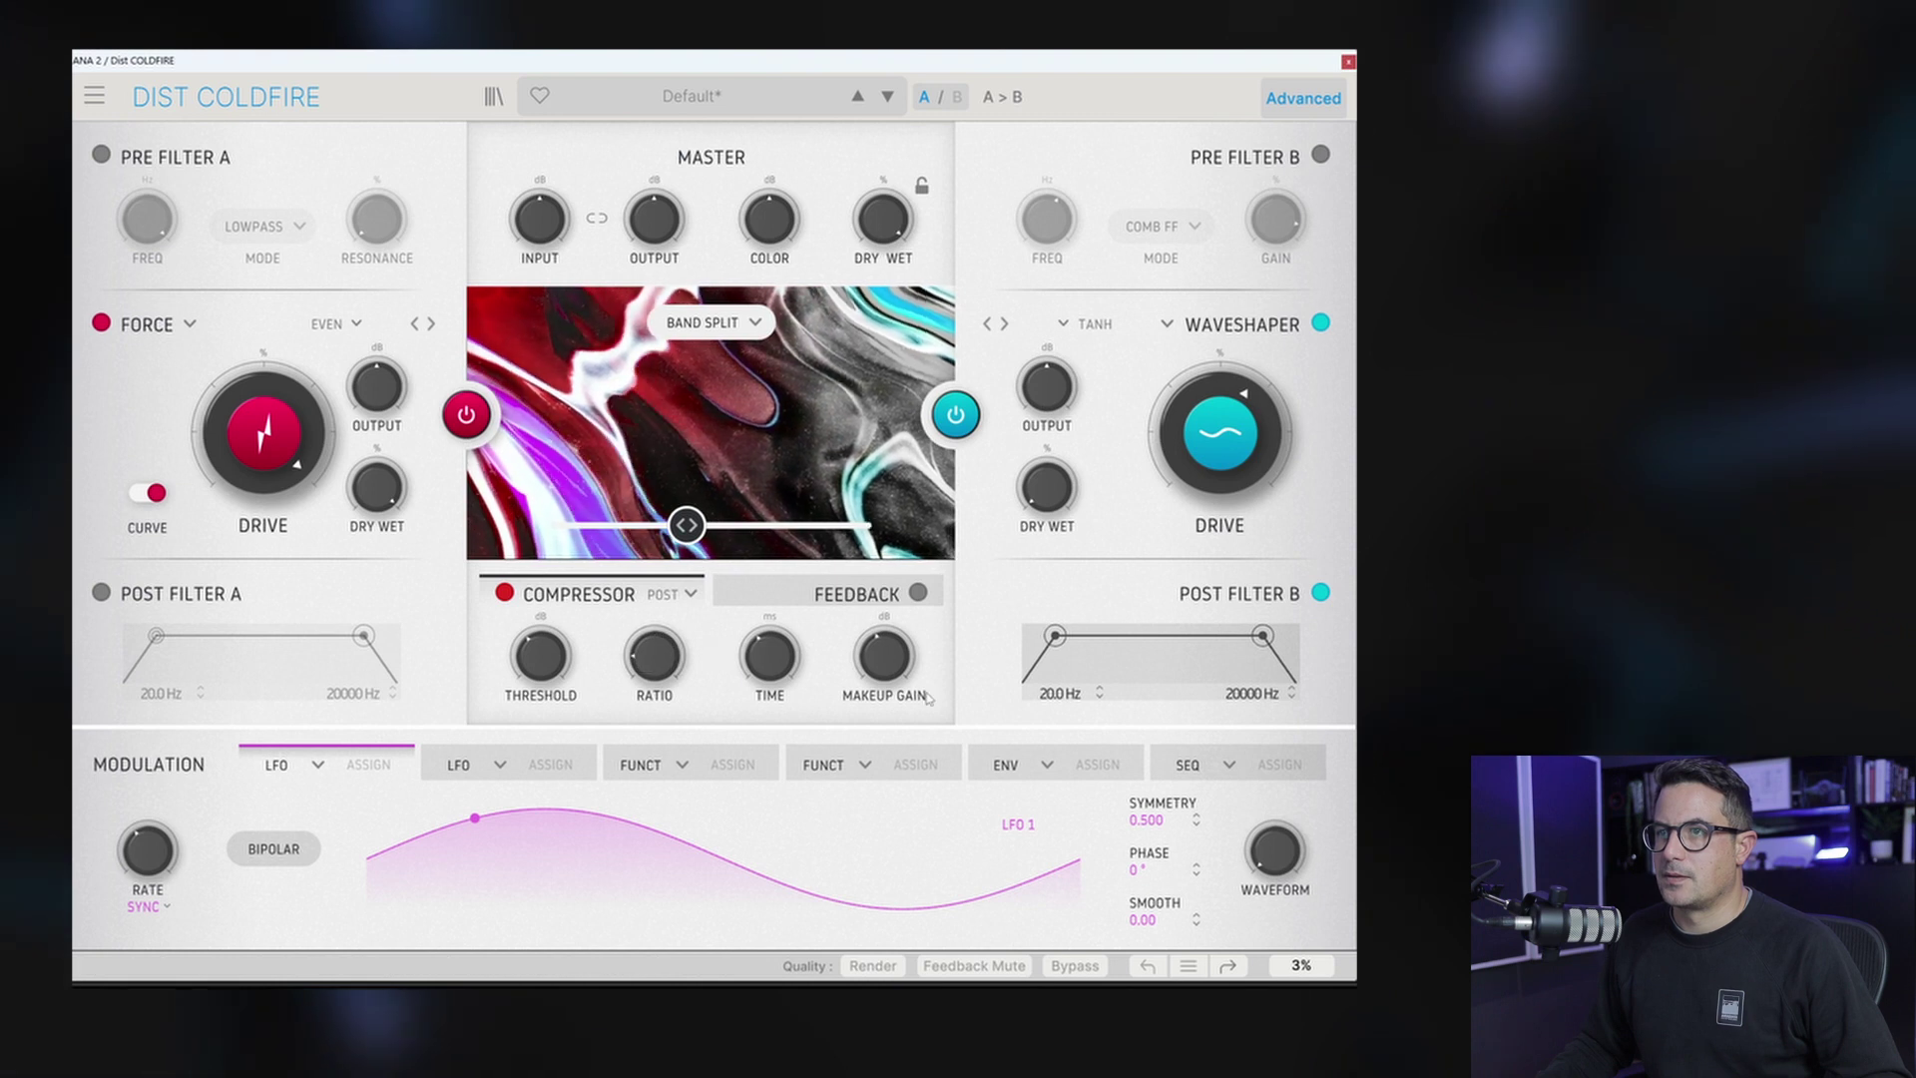
# Step: Switch the dynamics module to Multiband and load its Tighter preset
pyautogui.click(688, 594)
pyautogui.click(673, 710)
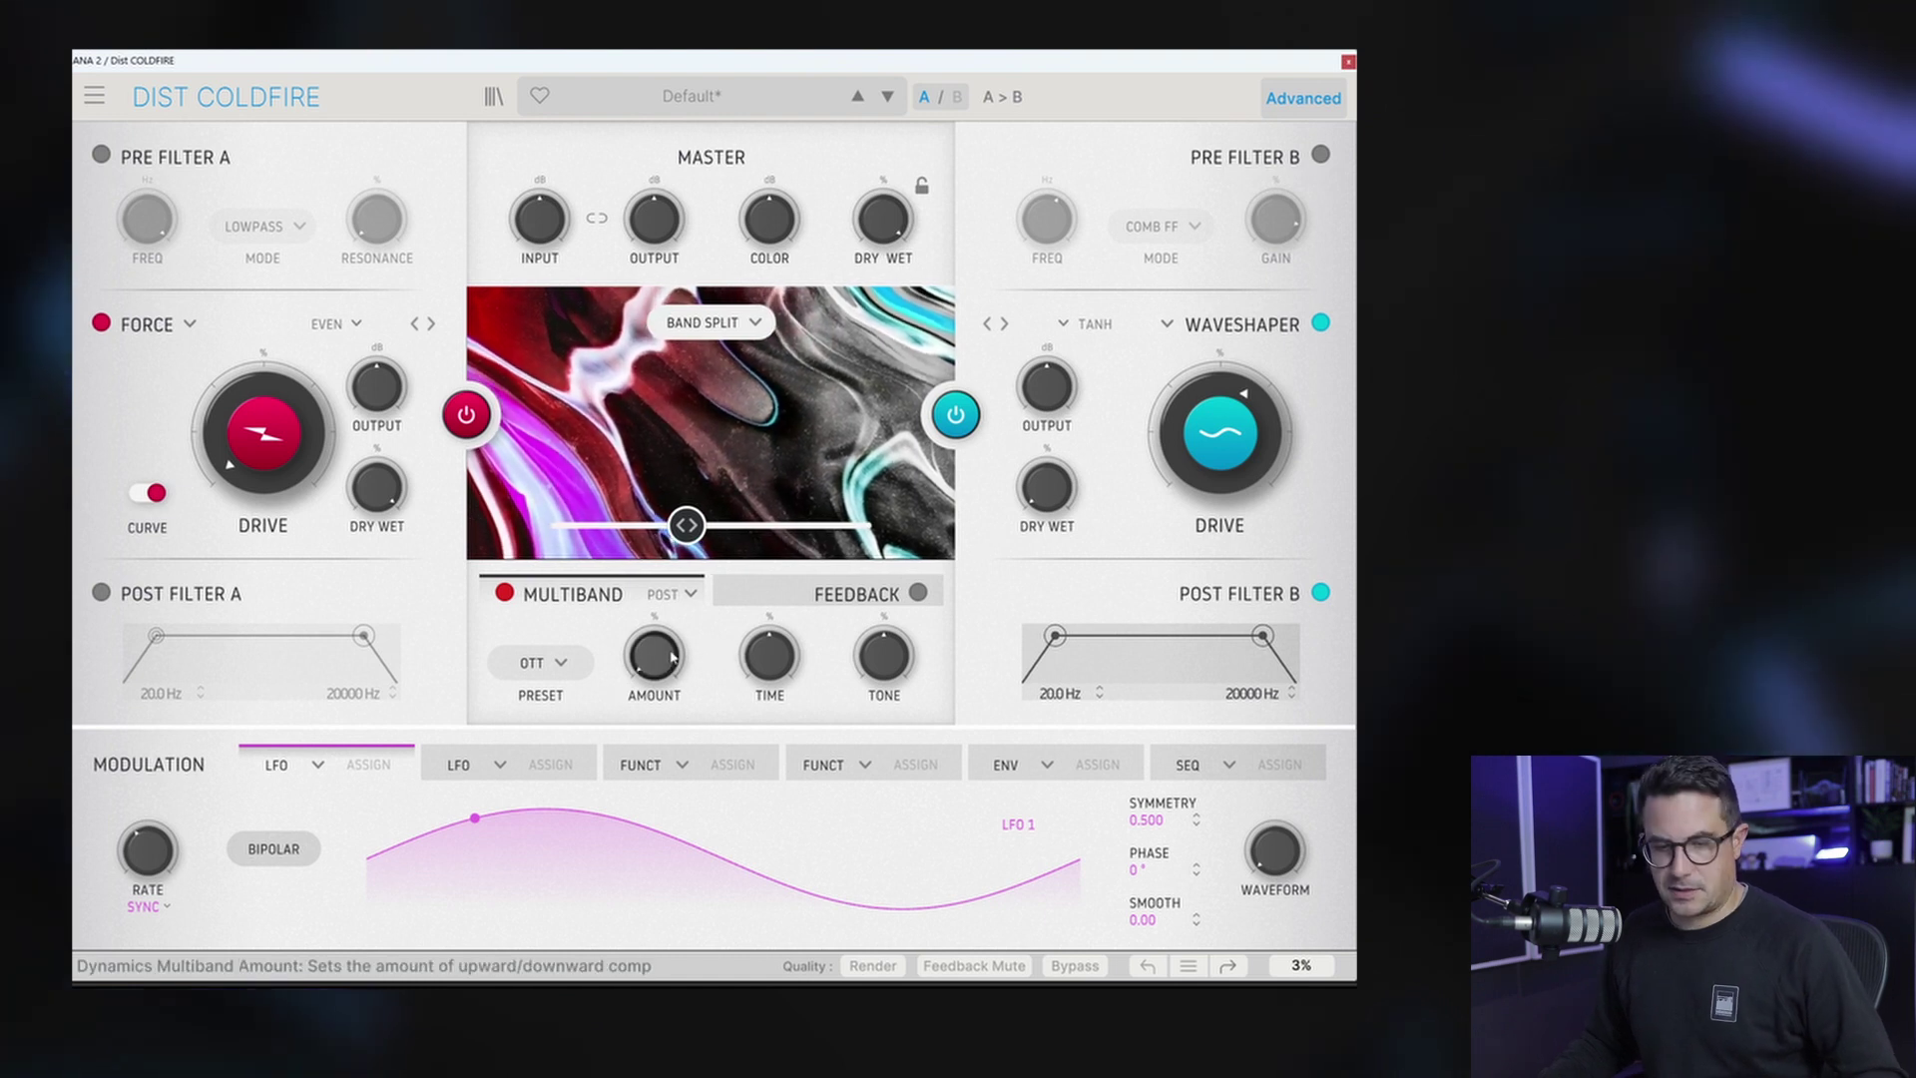
pyautogui.click(521, 668)
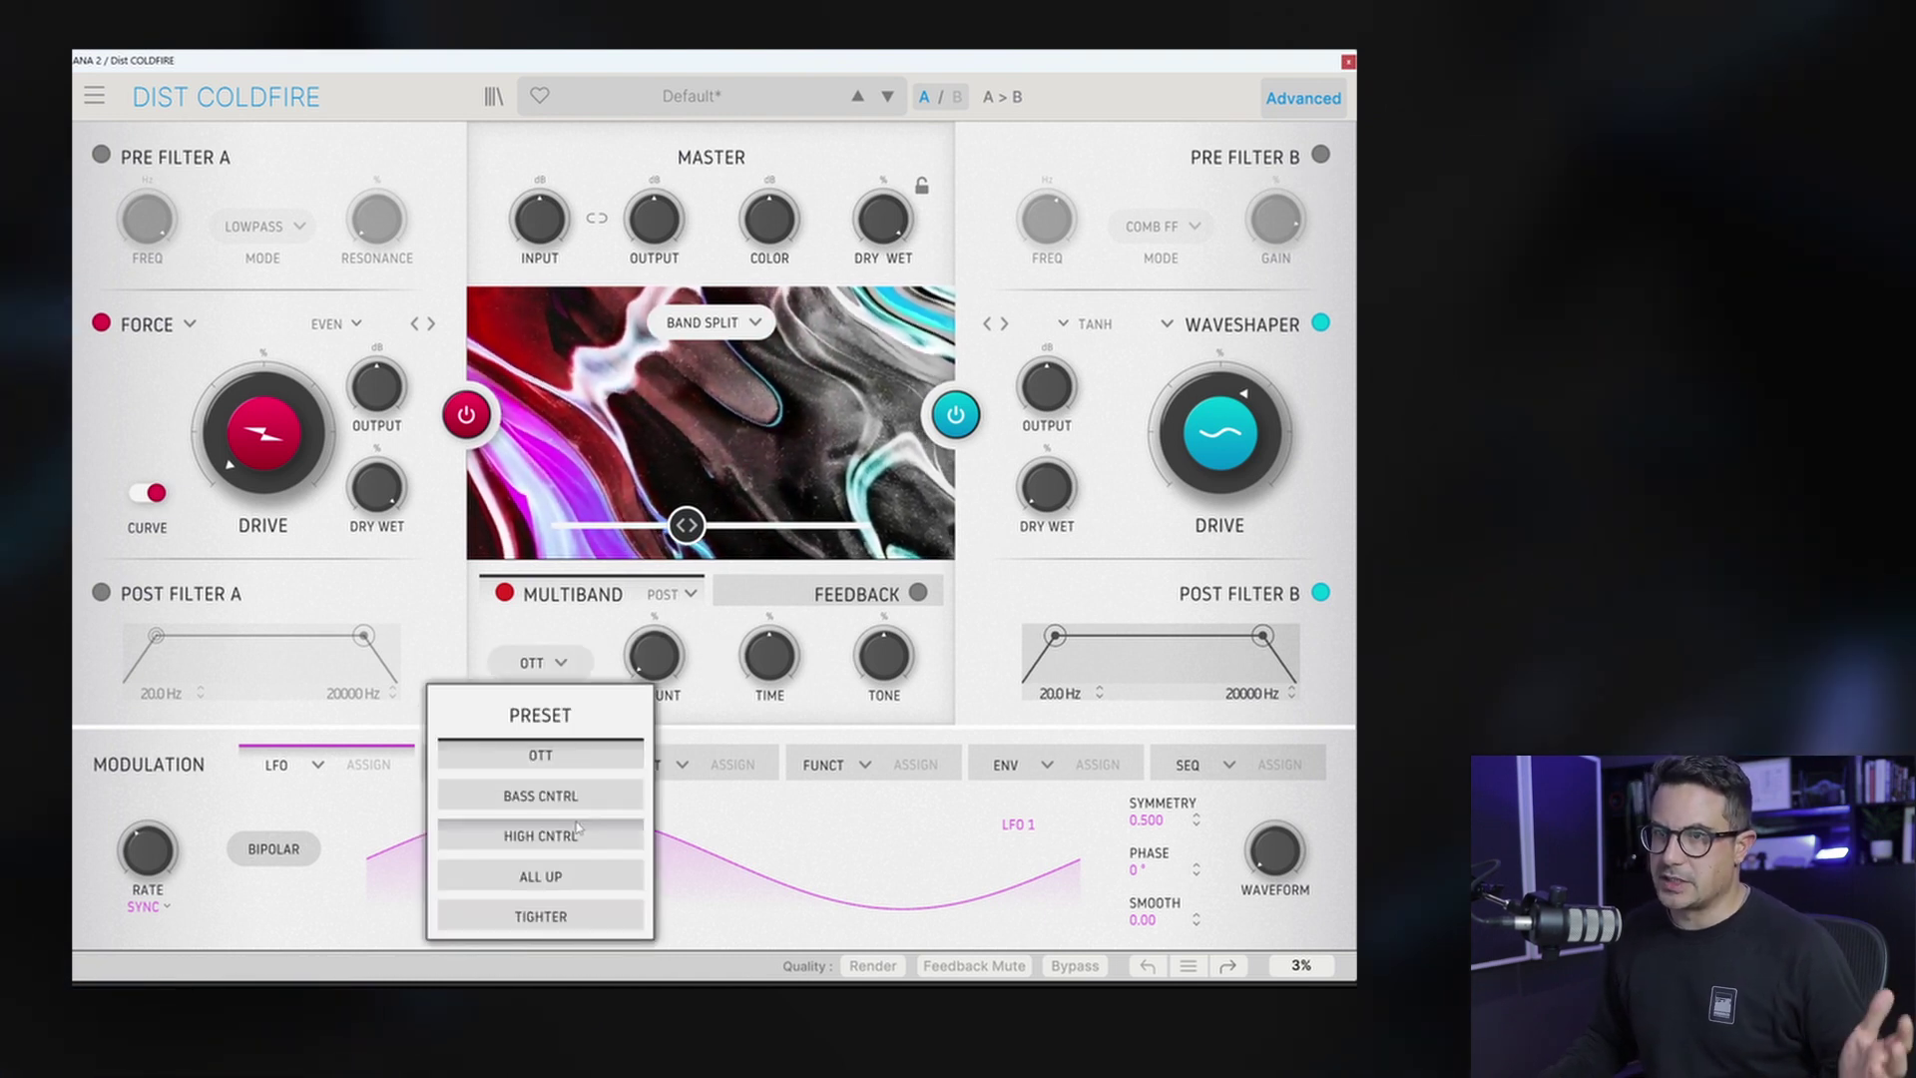
pyautogui.click(540, 916)
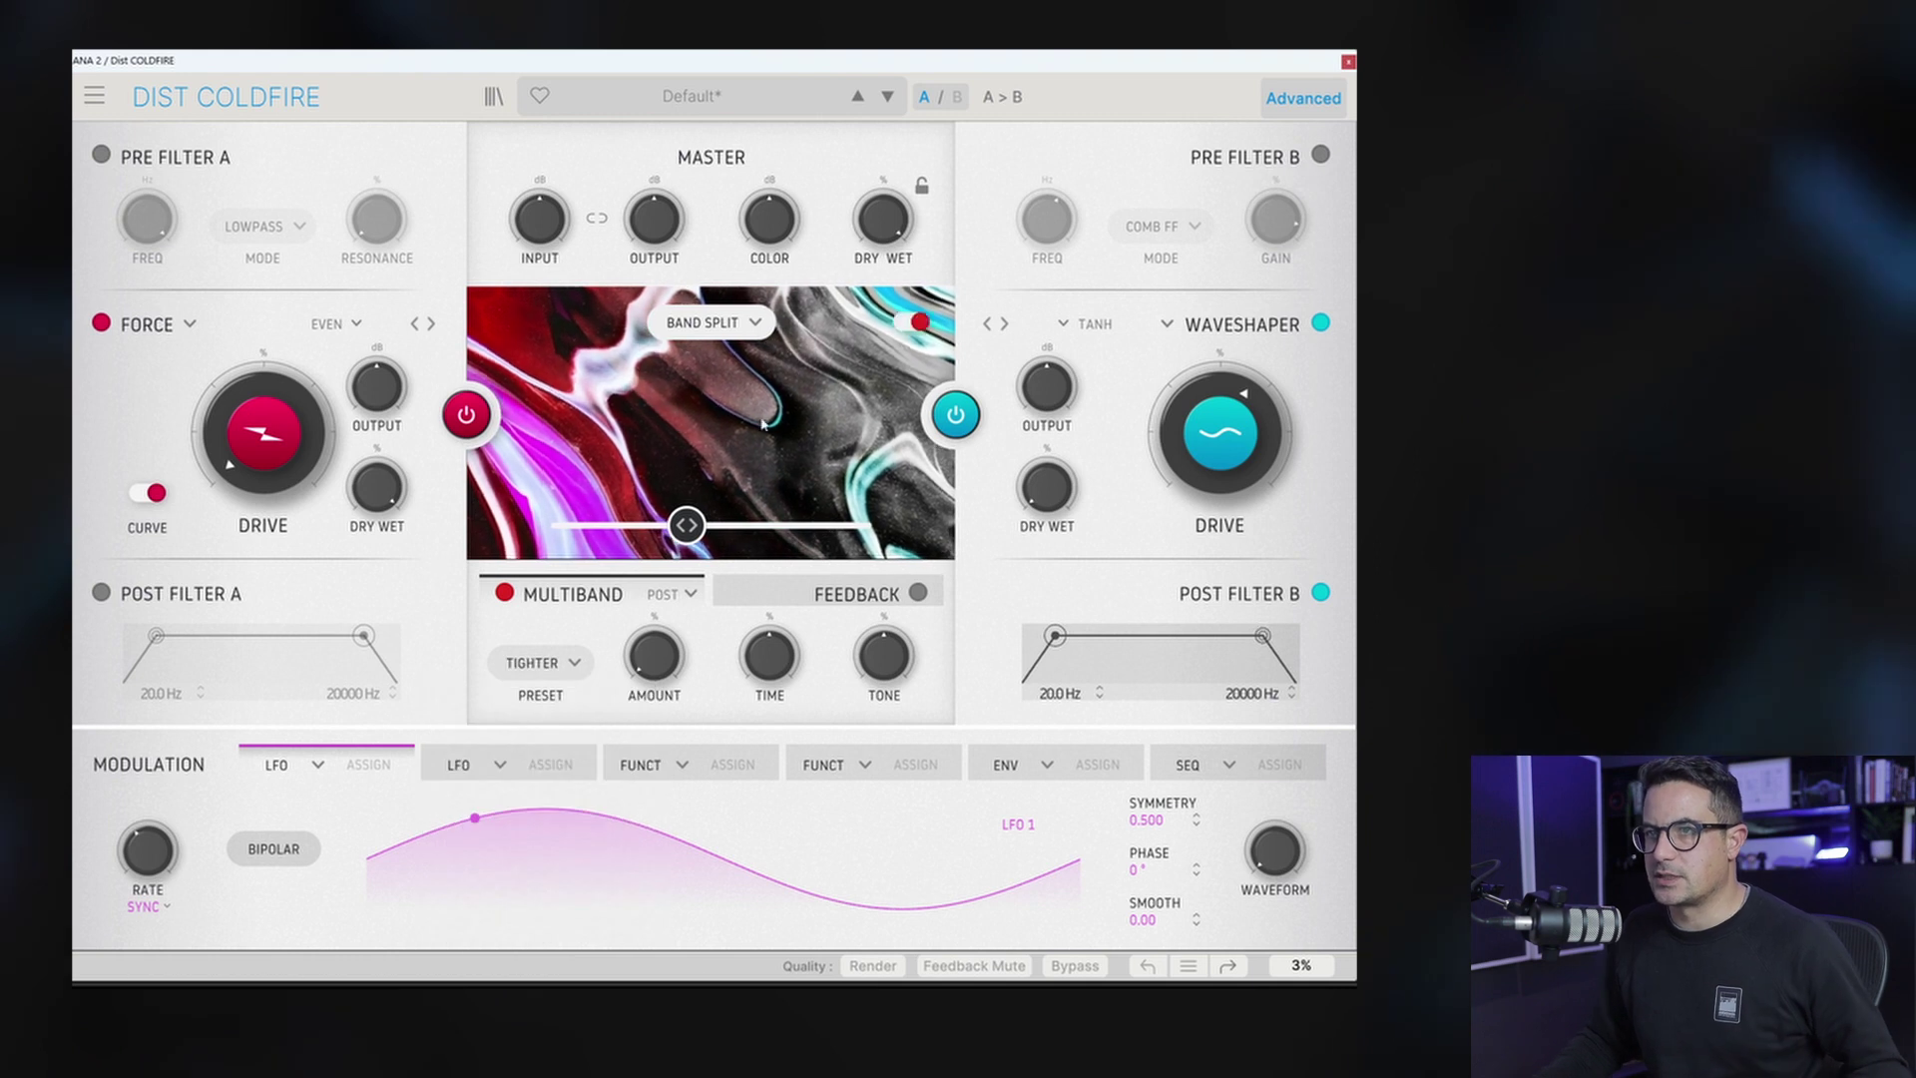
# Step: Raise the Multiband's amount to maximum, lower its time and turn its tone up to 100%
pyautogui.moveTo(634, 664); pyautogui.dragTo(634, 649)
pyautogui.moveTo(639, 547); pyautogui.dragTo(638, 519)
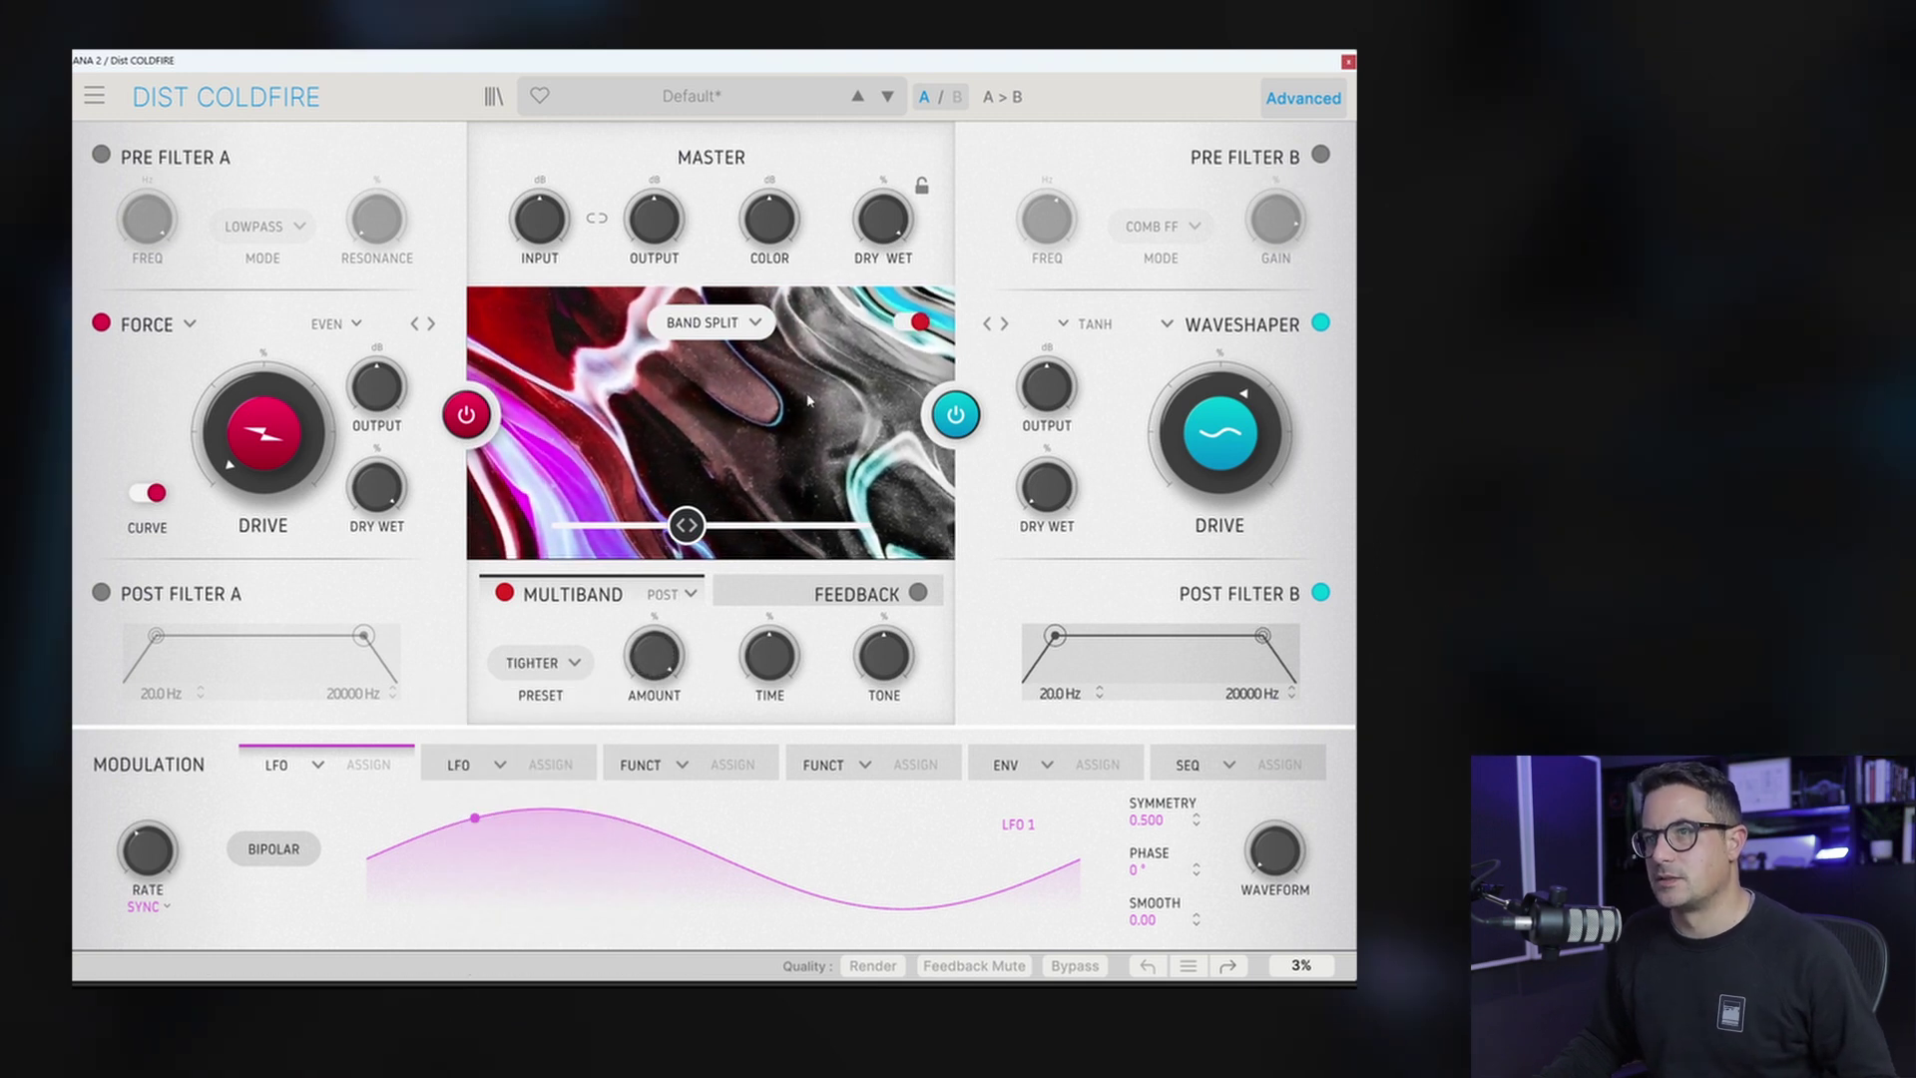
pyautogui.moveTo(770, 660); pyautogui.dragTo(769, 711)
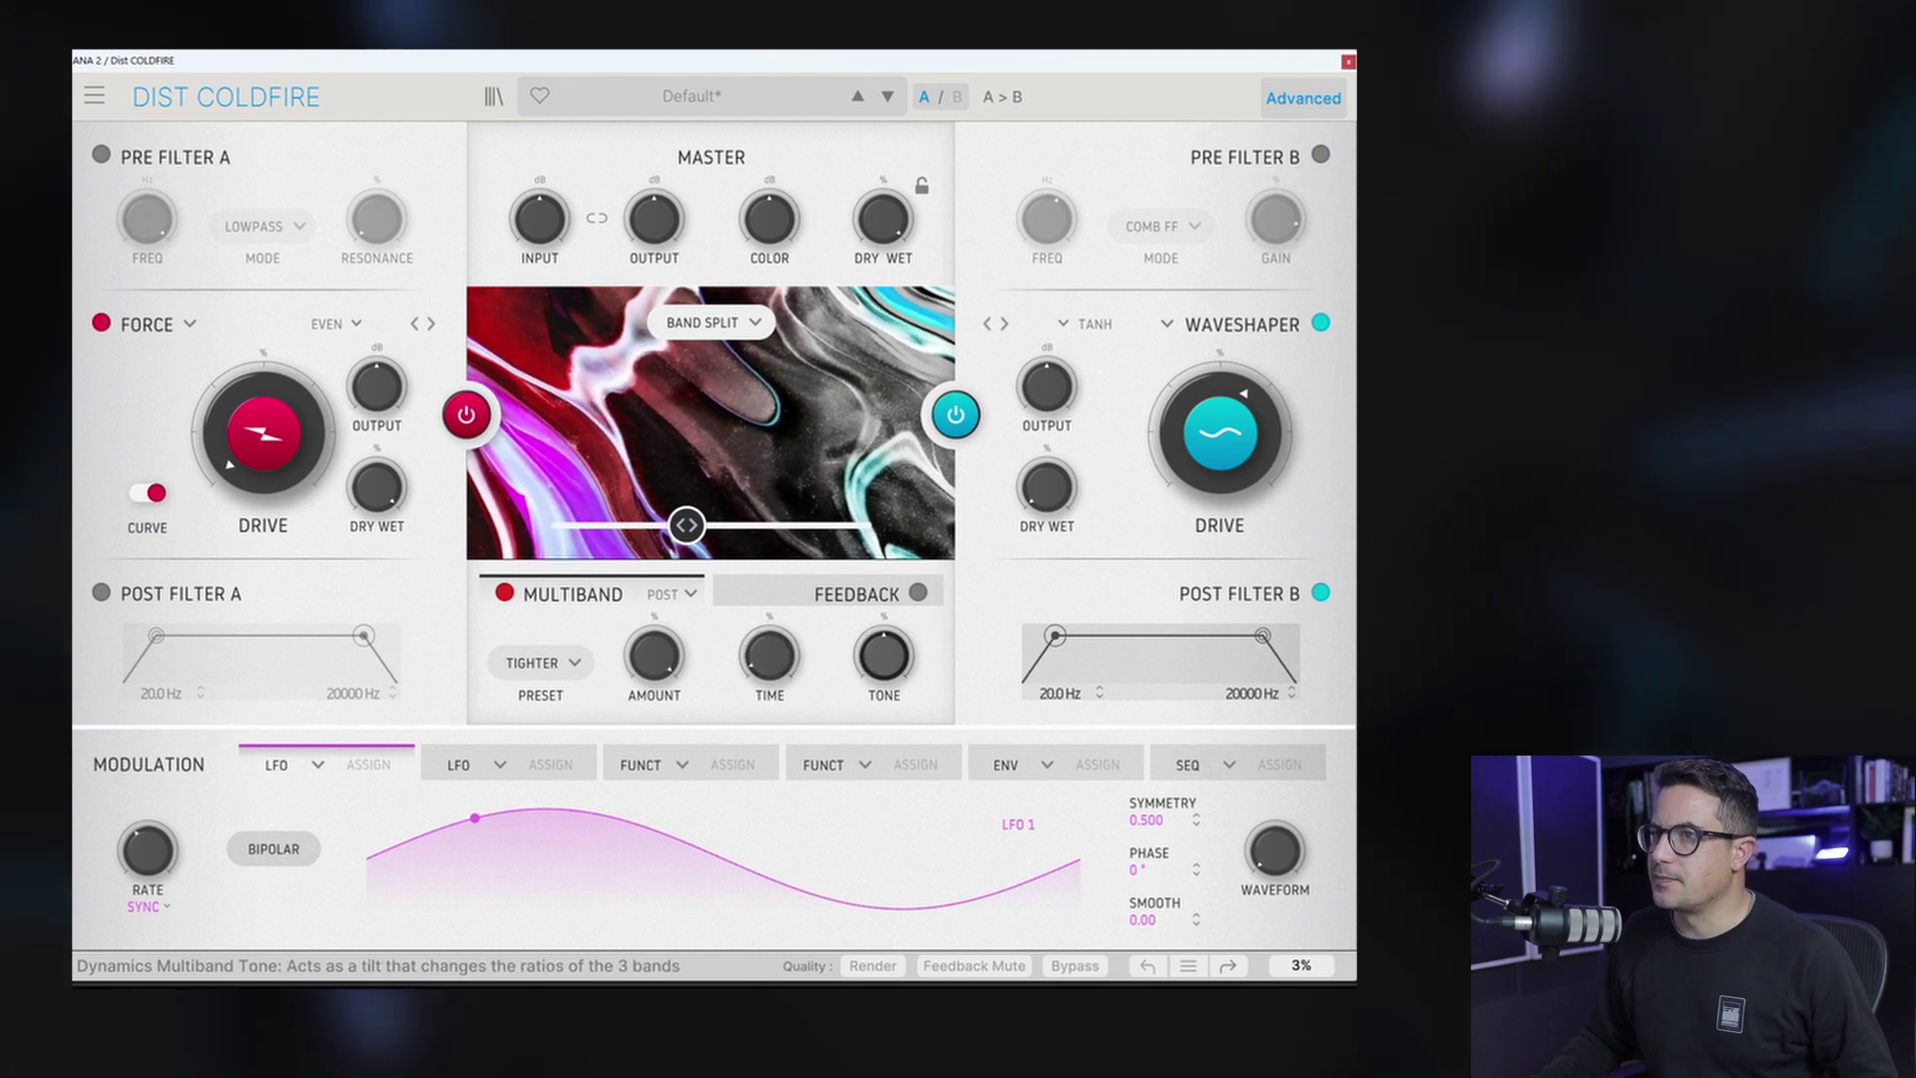
pyautogui.moveTo(884, 658)
pyautogui.mouseDown()
pyautogui.moveTo(884, 763)
pyautogui.moveTo(883, 639)
pyautogui.mouseUp()
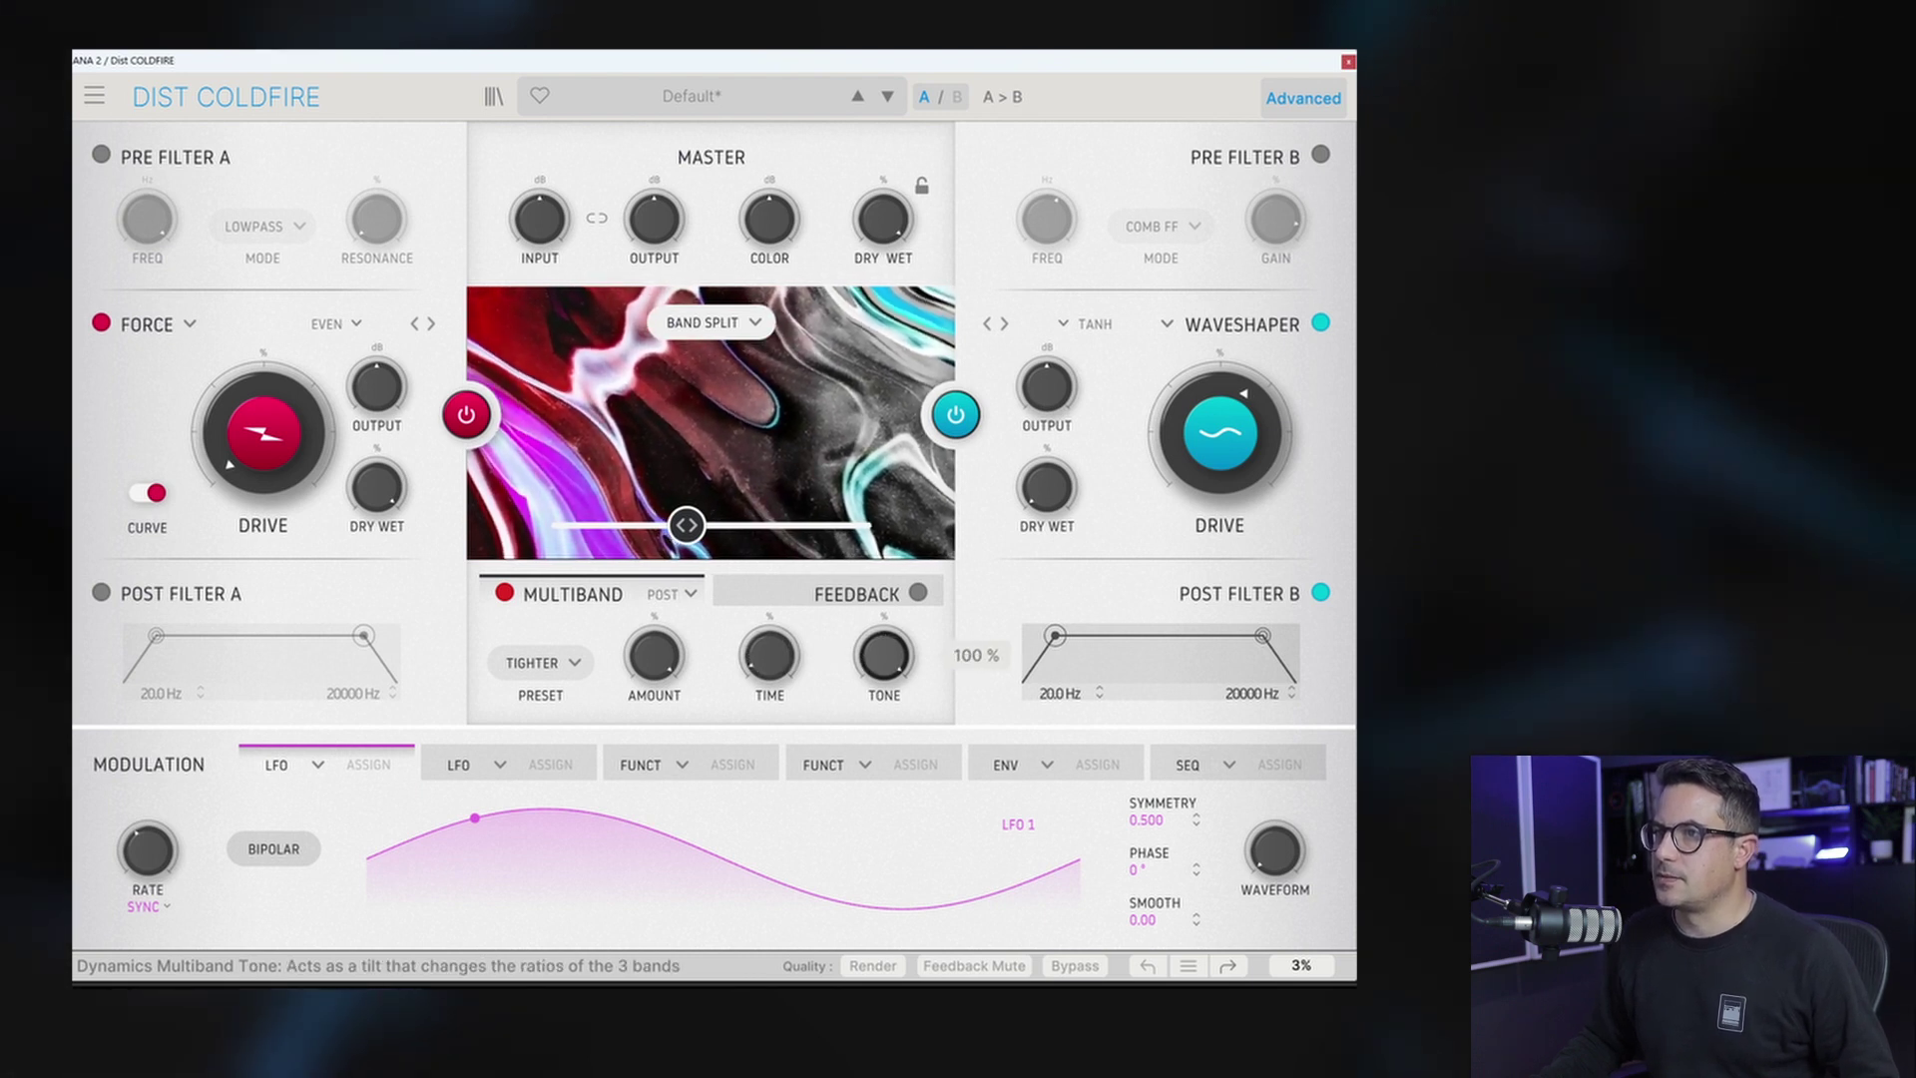
# Step: Switch the dynamics module to Limiter and raise its output gain
pyautogui.click(573, 594)
pyautogui.click(783, 688)
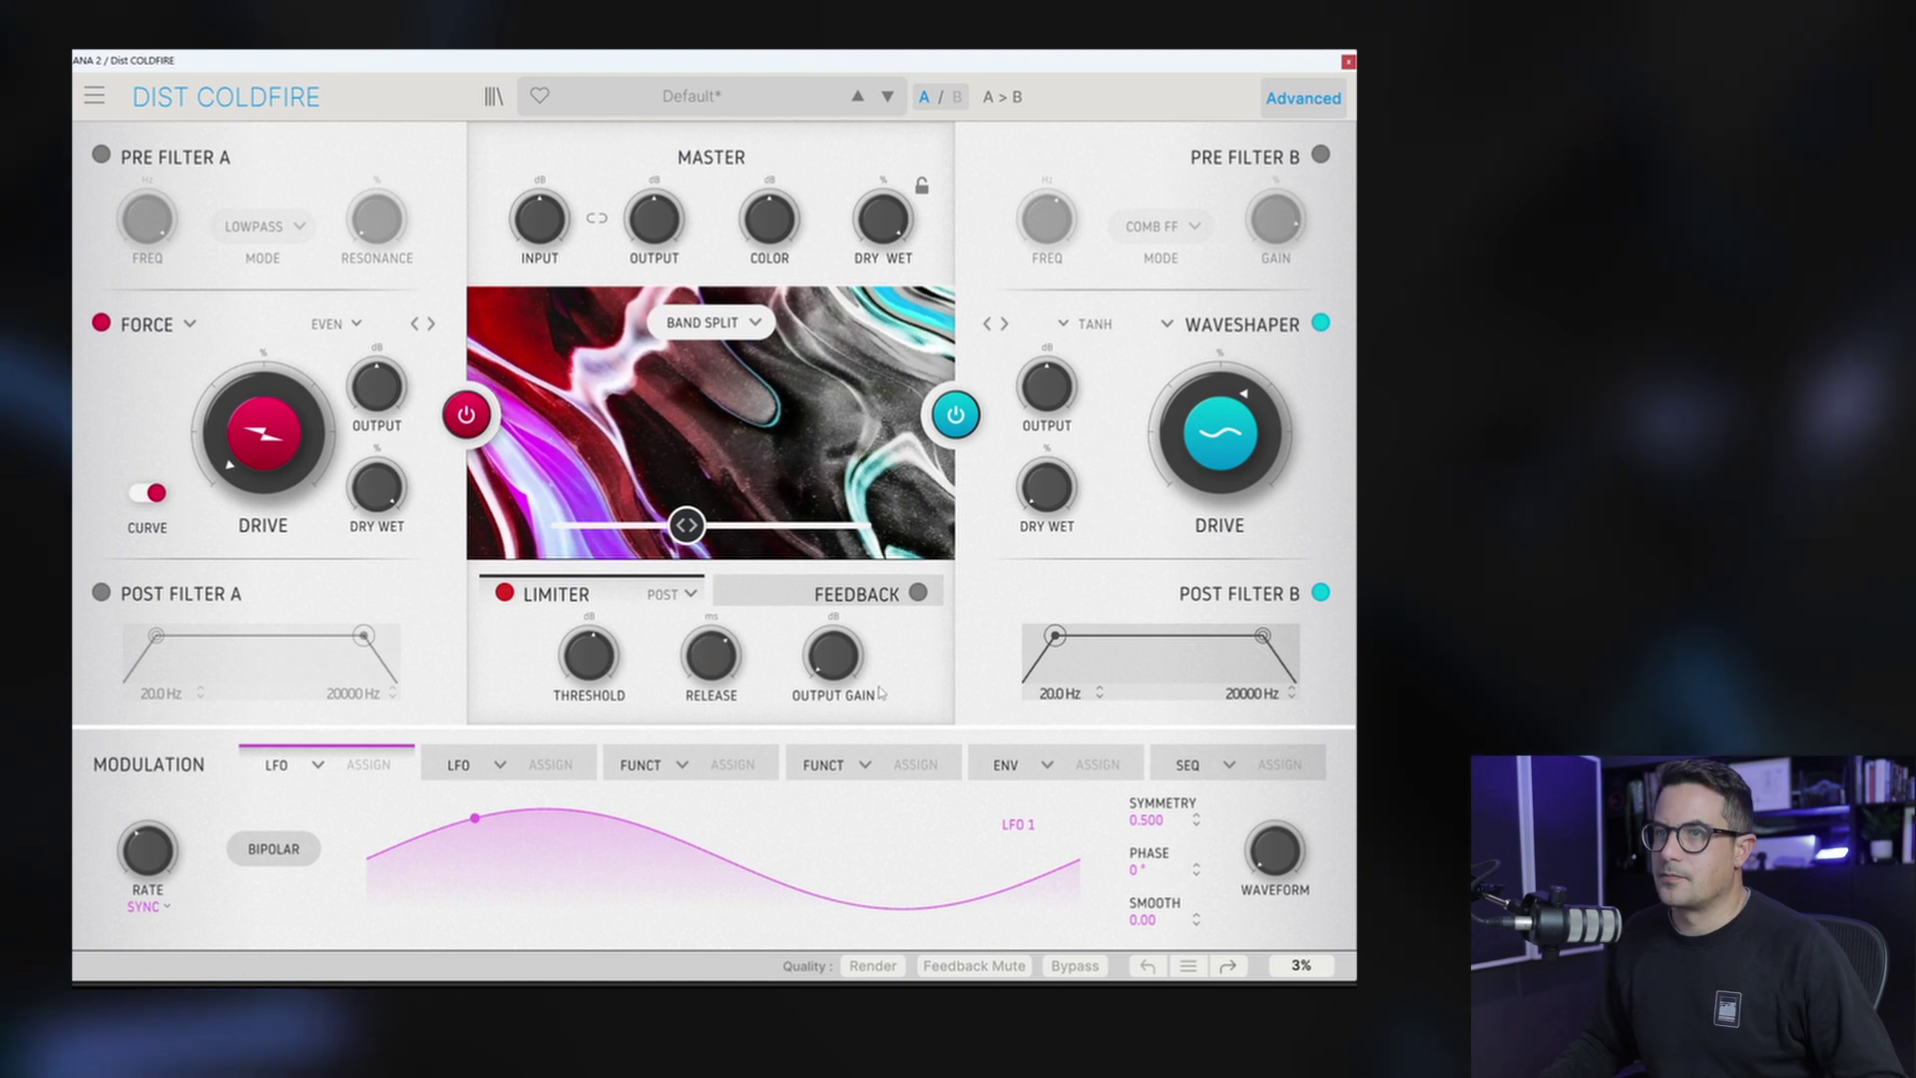
pyautogui.moveTo(830, 663); pyautogui.dragTo(830, 603)
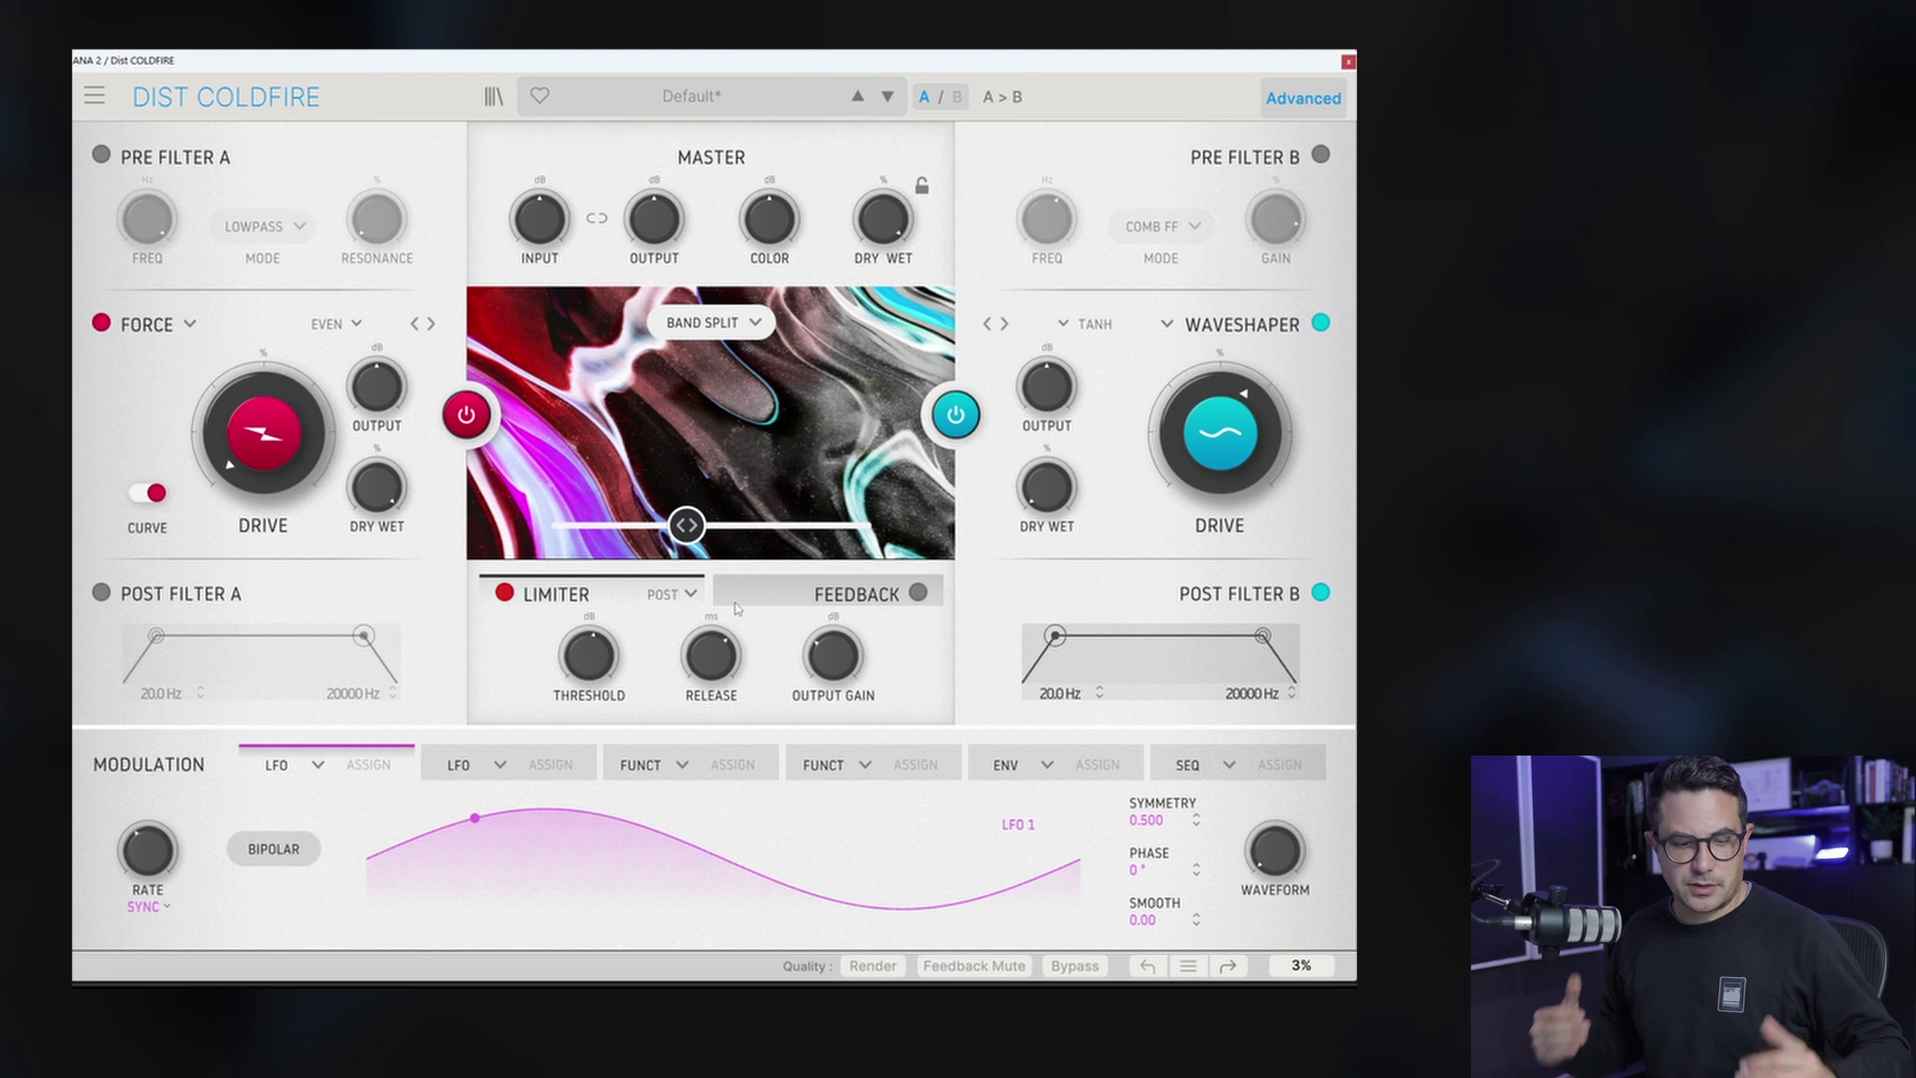
# Step: Turn on Feedback, assign it to slot B and adjust its level
pyautogui.click(825, 599)
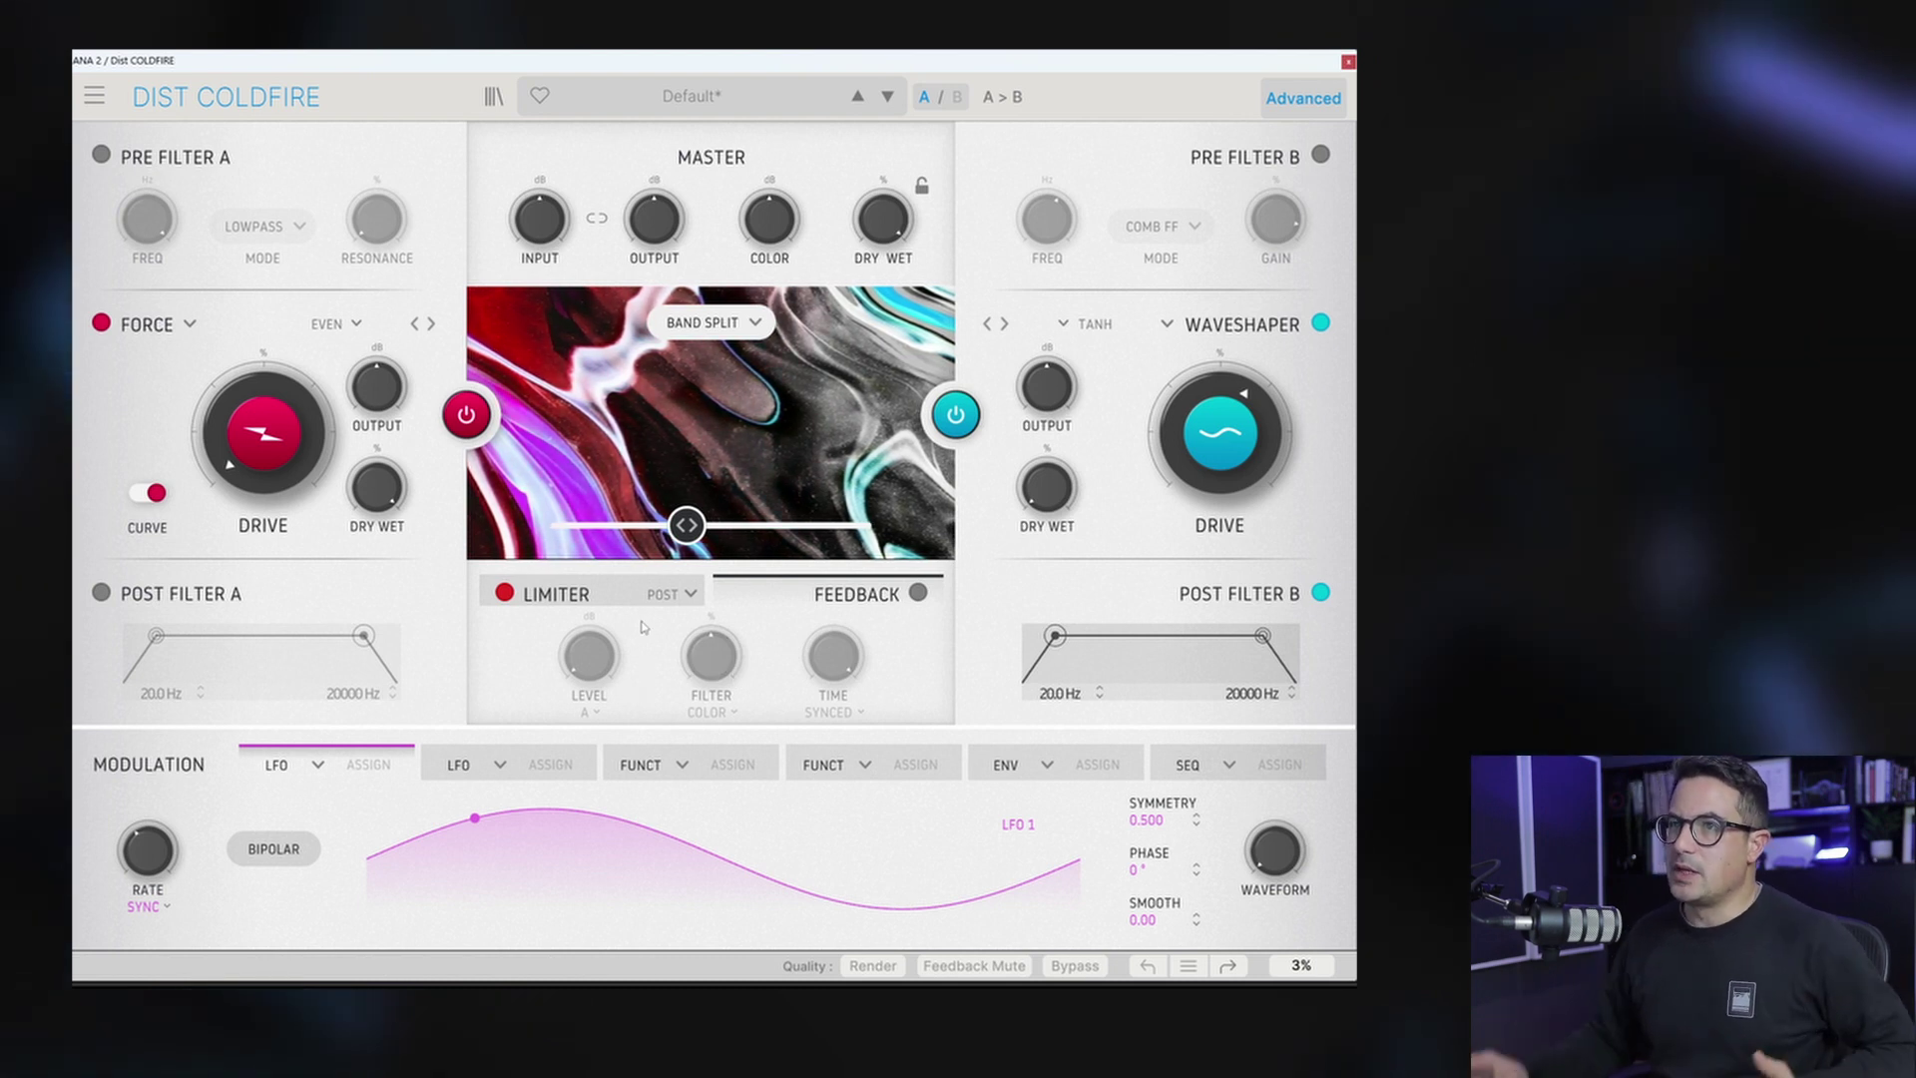
pyautogui.click(919, 594)
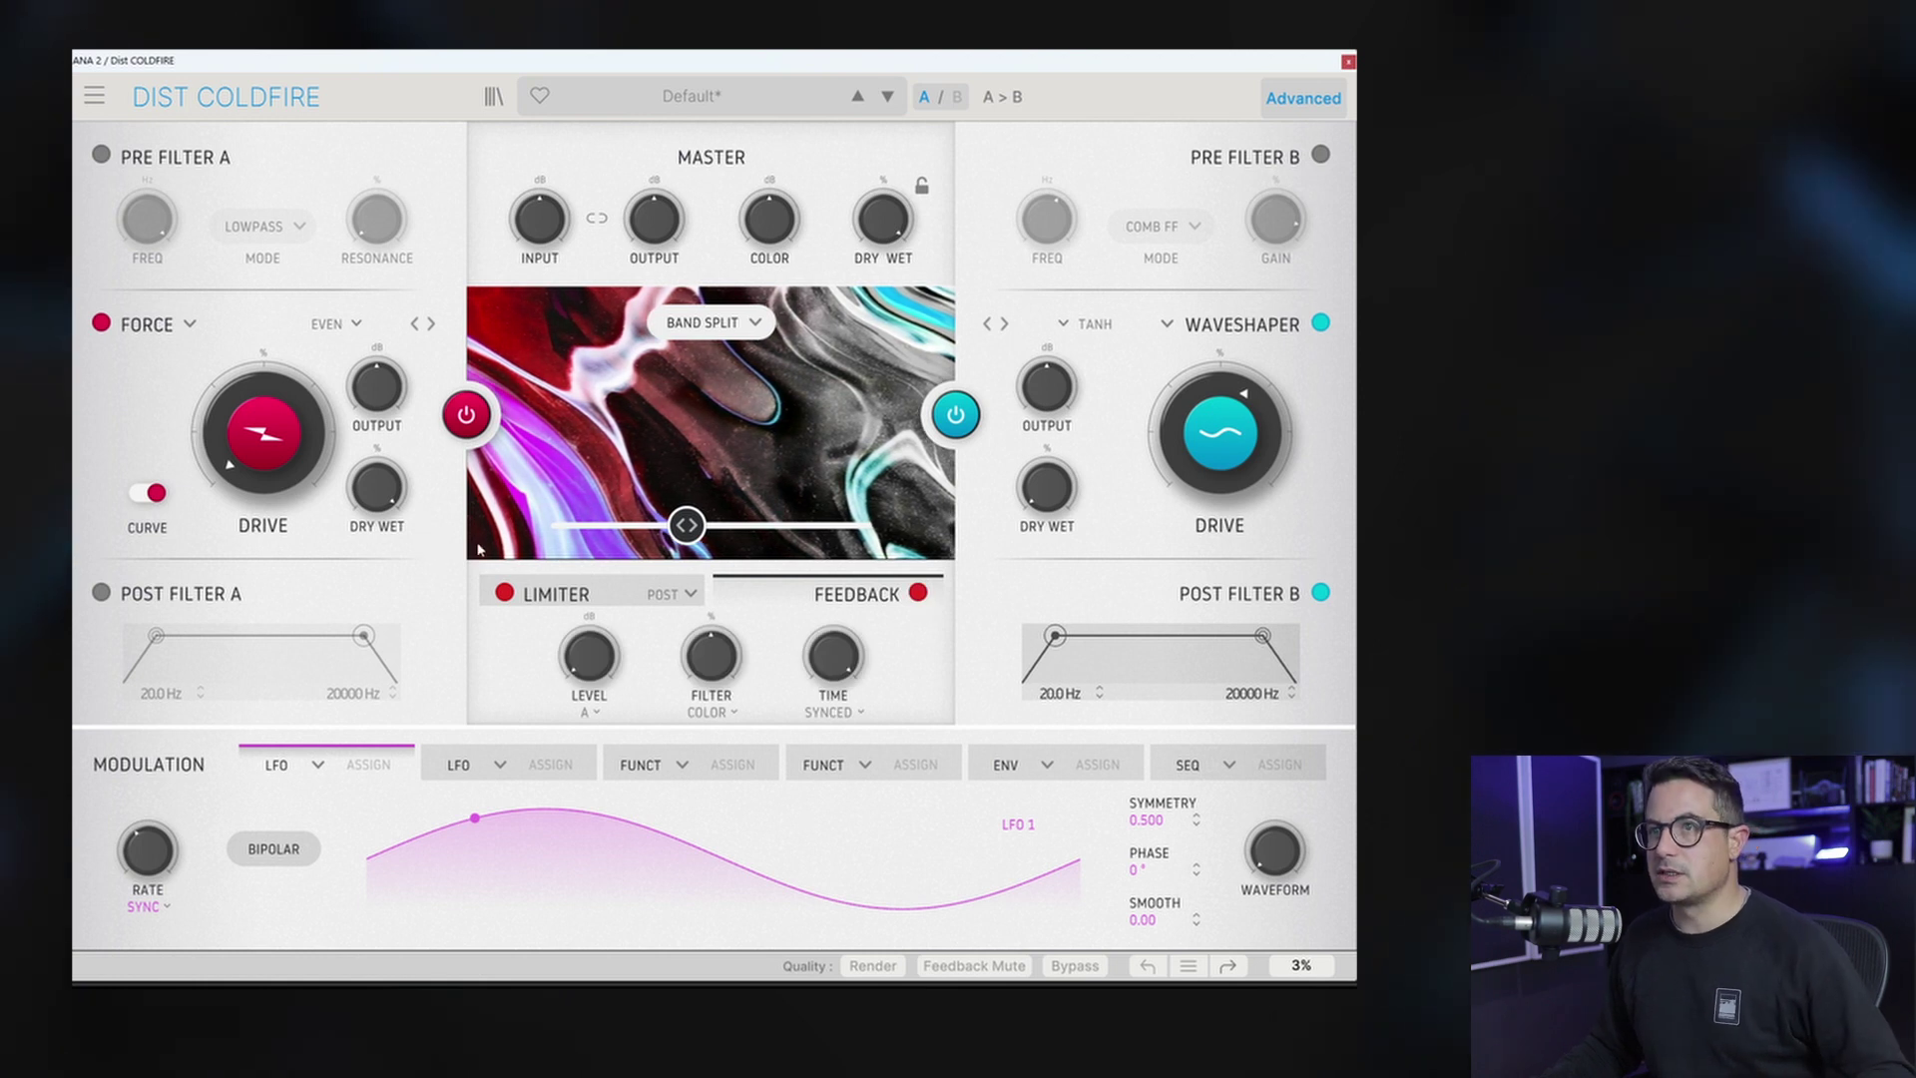
pyautogui.click(596, 718)
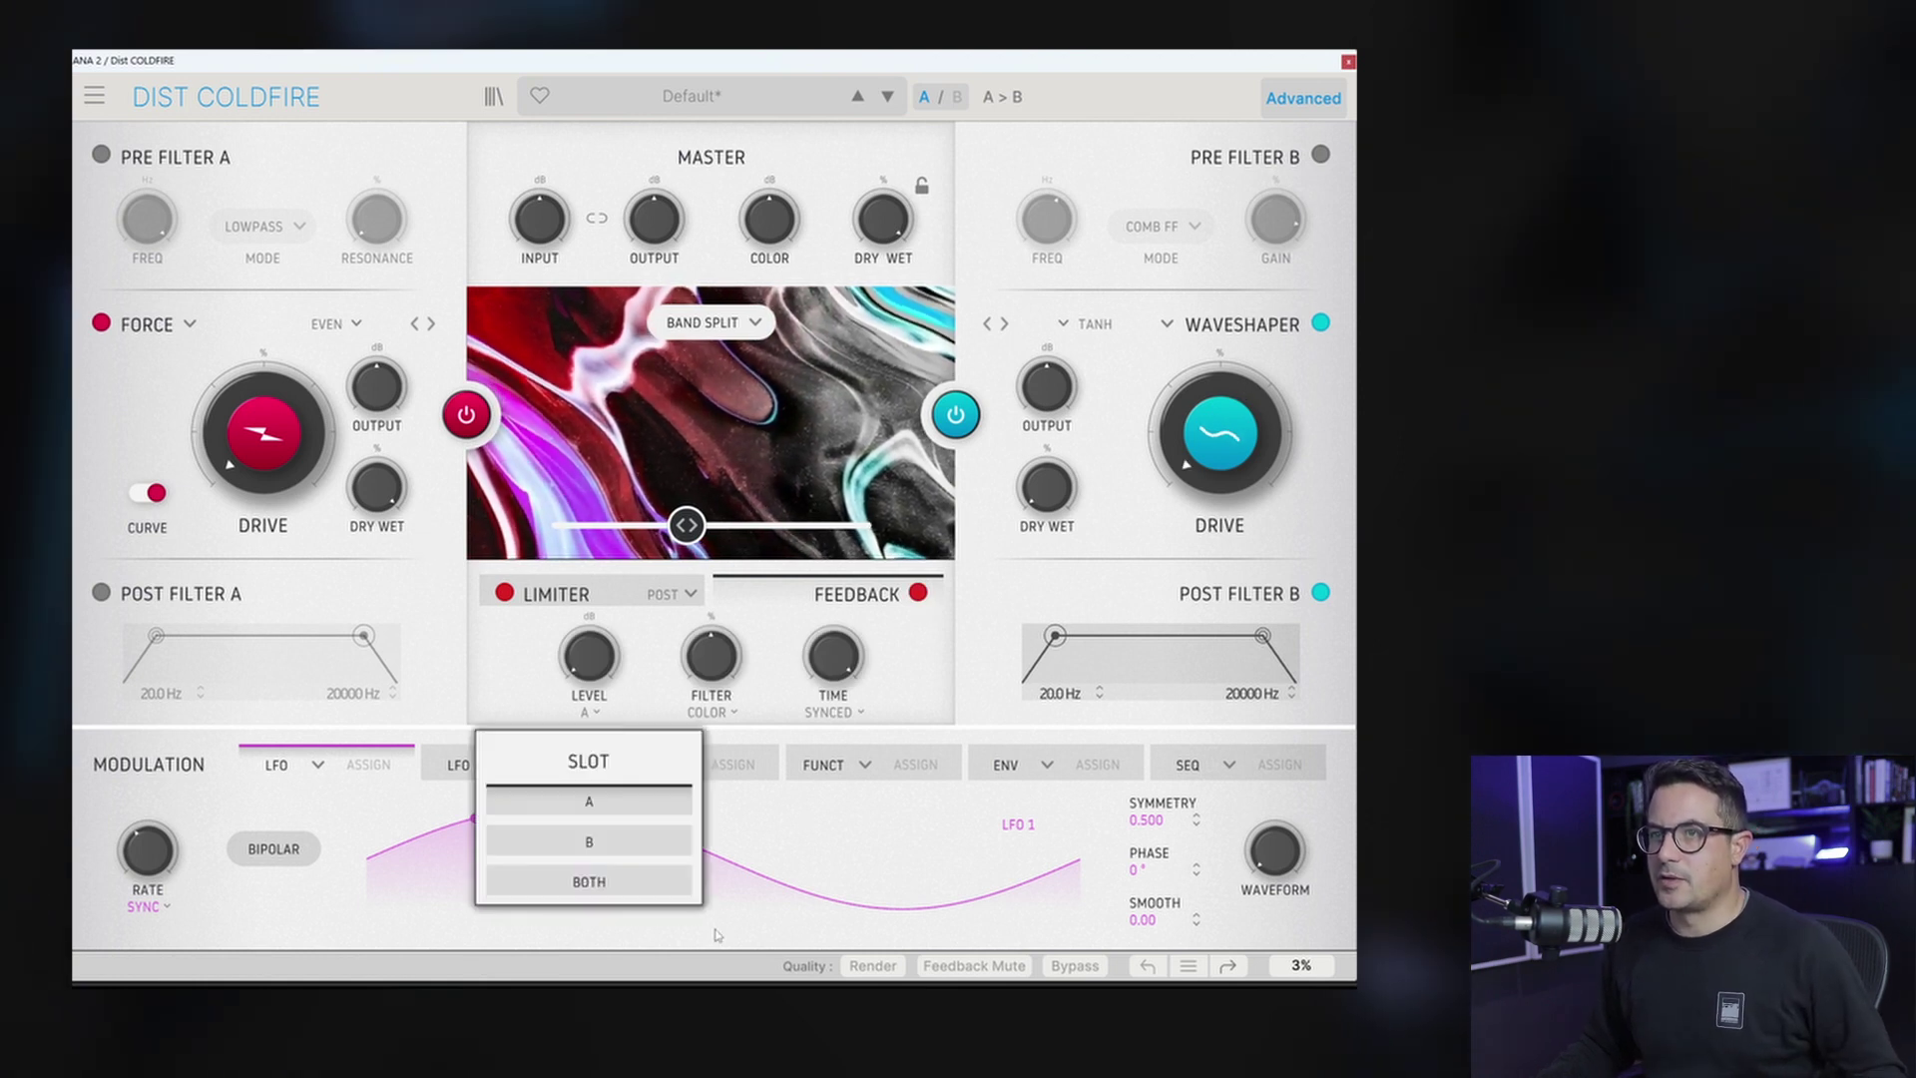
pyautogui.click(588, 838)
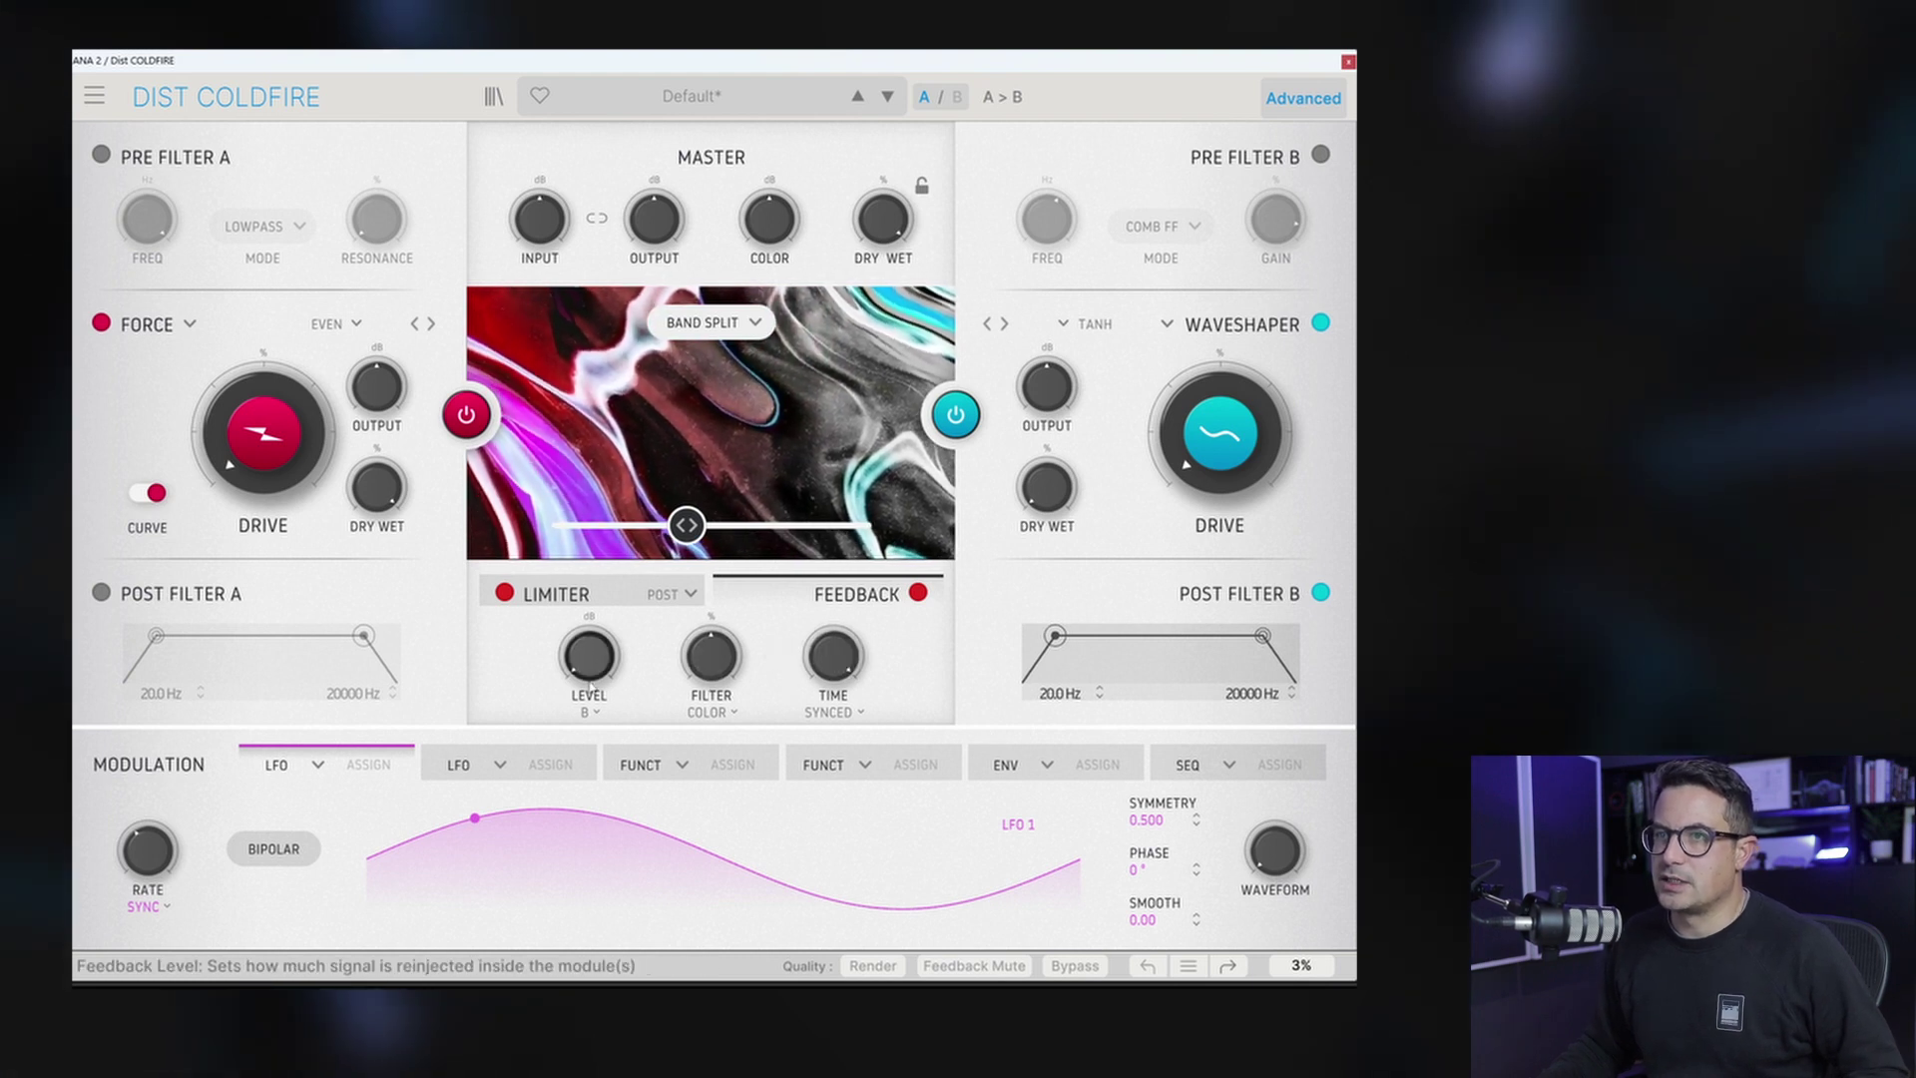
pyautogui.moveTo(590, 661); pyautogui.dragTo(590, 651)
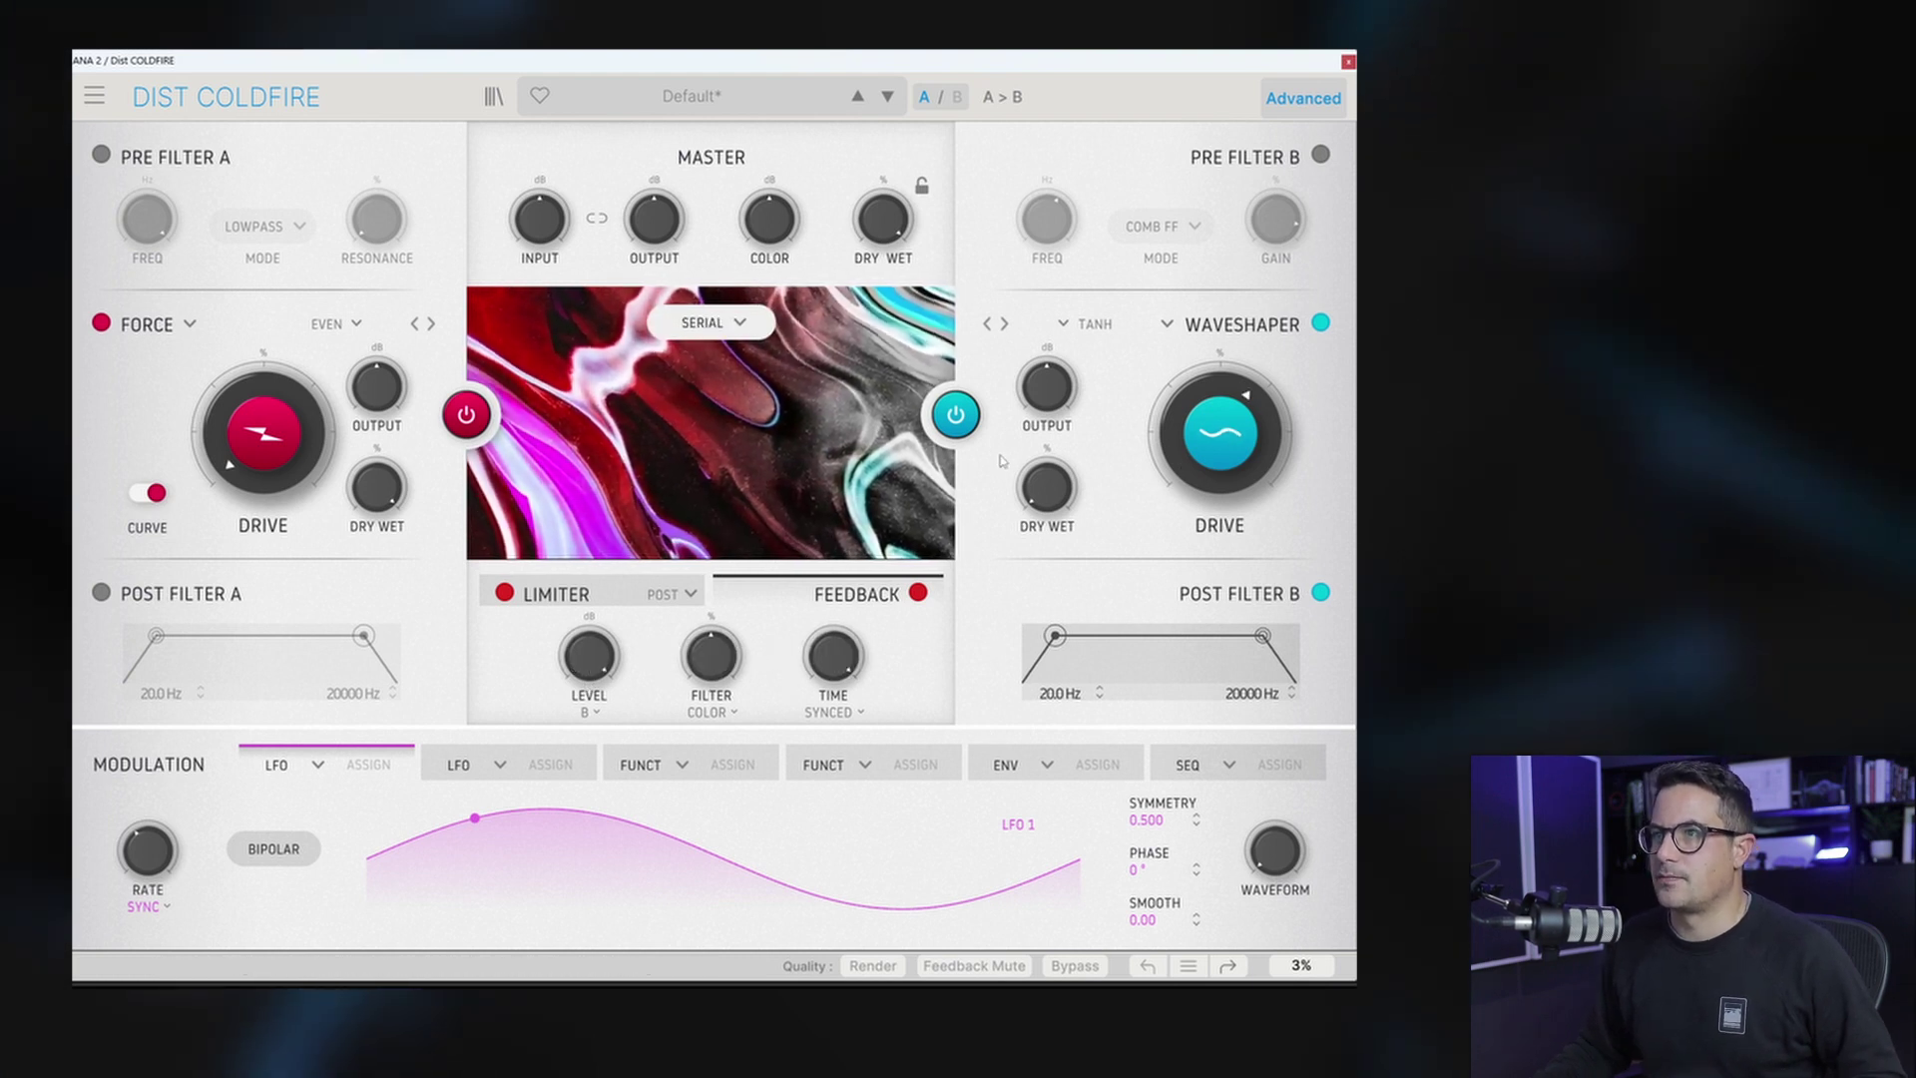
# Step: Raise distortion B's dry/wet to full and sweep the Waveshaper's drive, returning it to 0%
pyautogui.moveTo(1069, 499); pyautogui.dragTo(1073, 481)
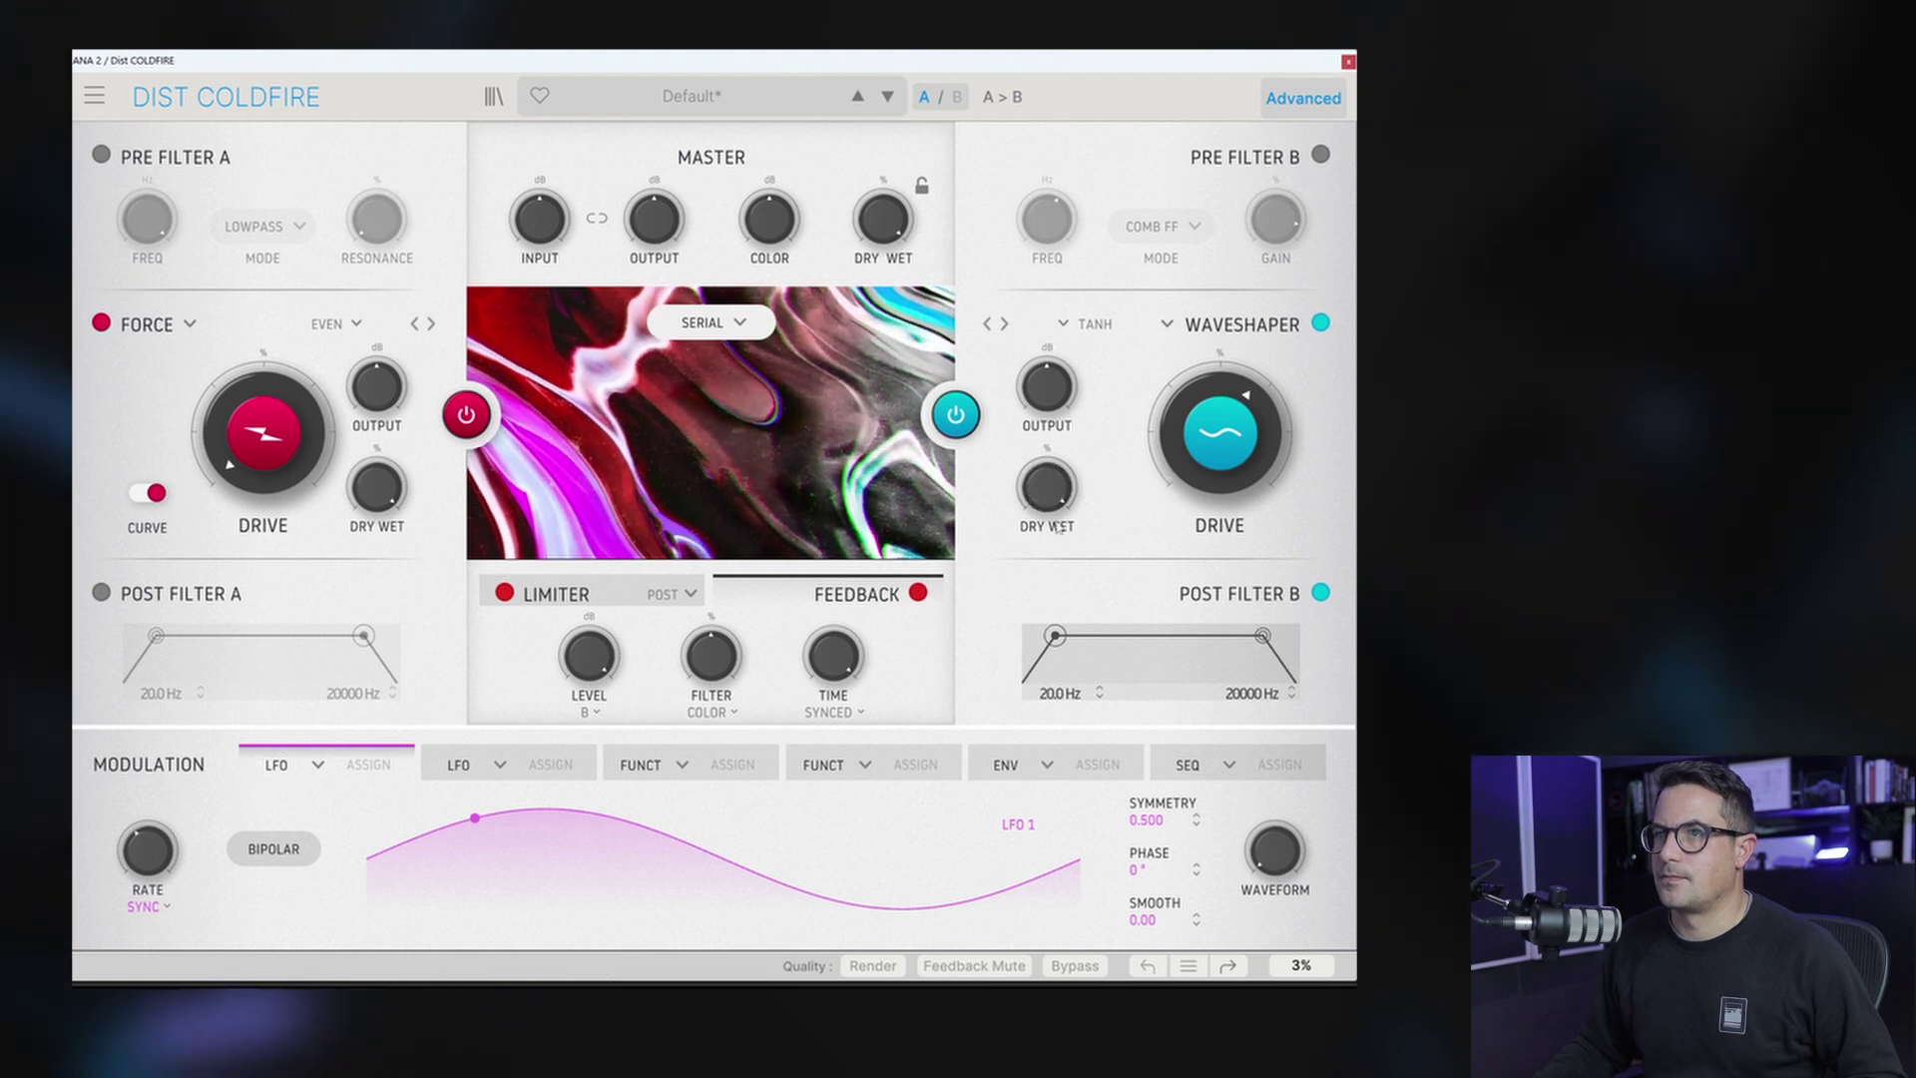
pyautogui.moveTo(1220, 435); pyautogui.dragTo(1220, 379)
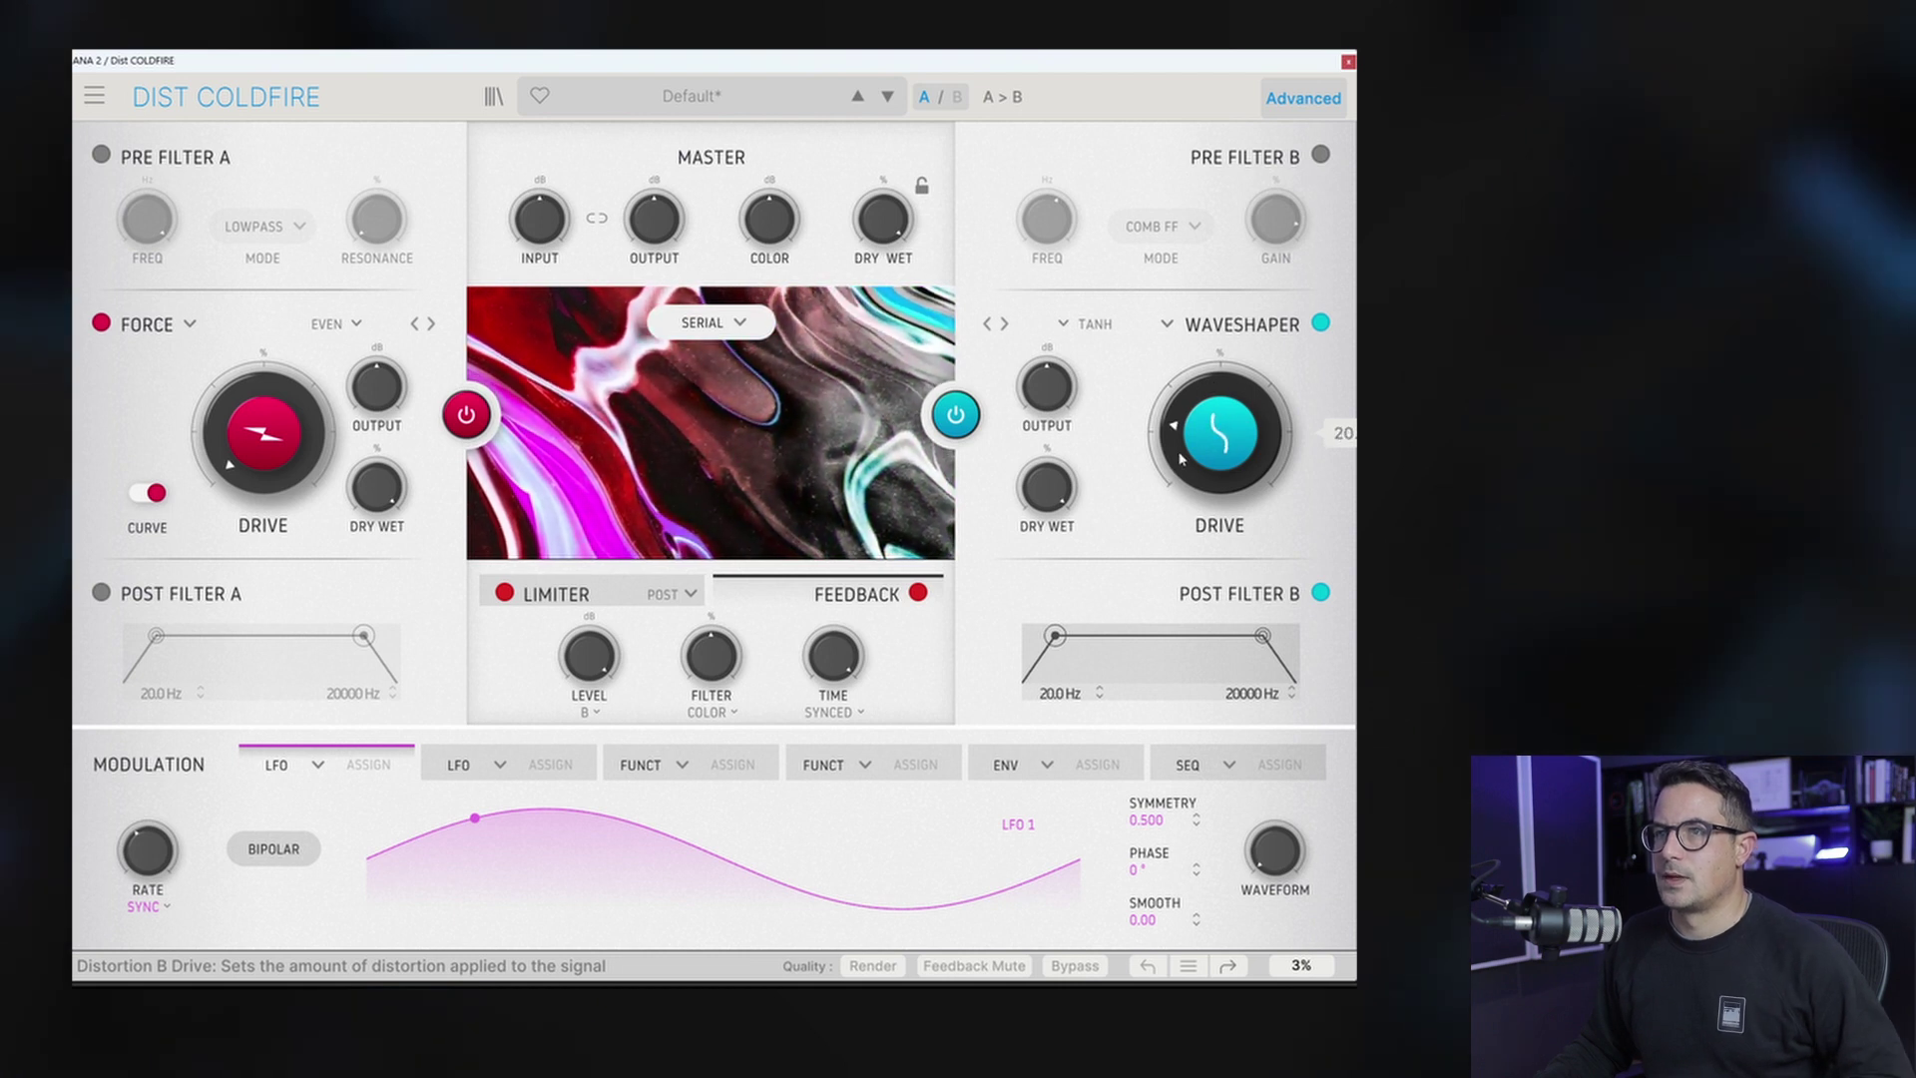
pyautogui.moveTo(1180, 459); pyautogui.dragTo(1180, 484)
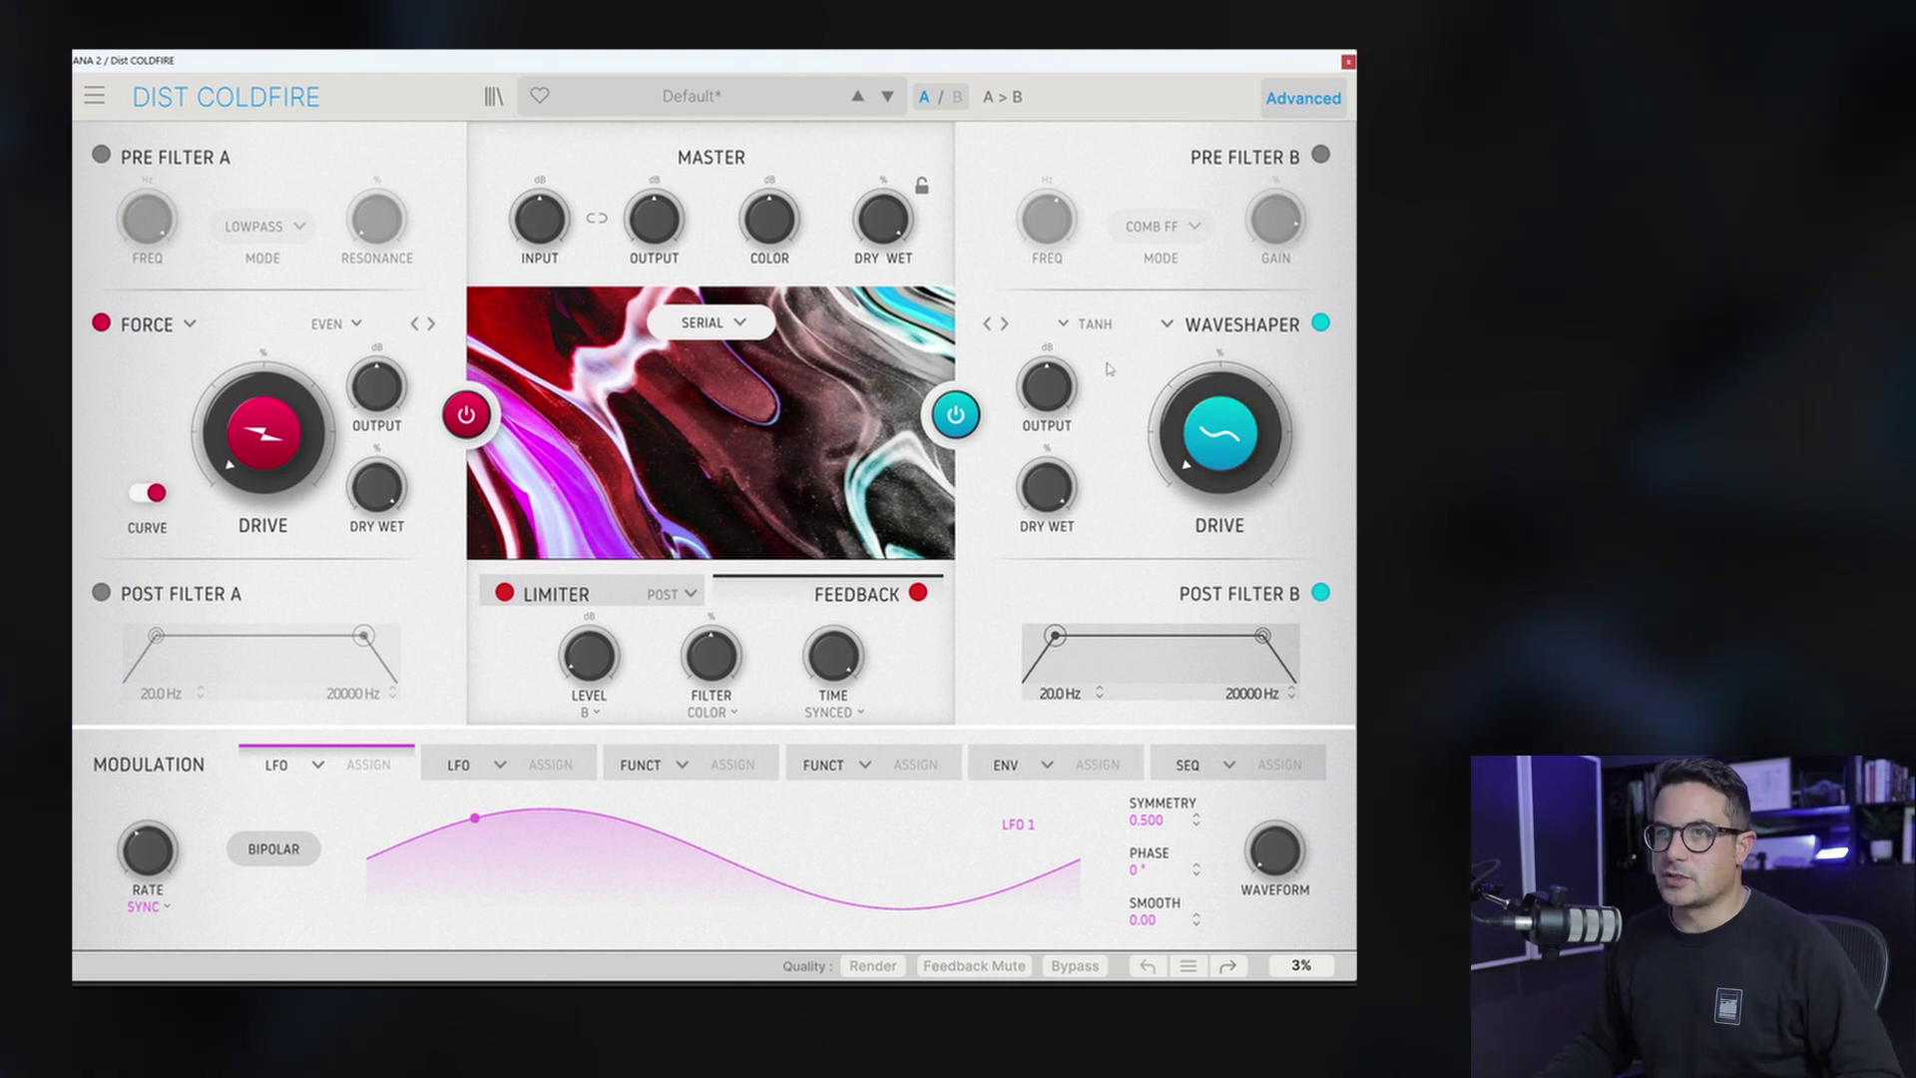
# Step: Raise the feedback level and adjust its synced delay time
pyautogui.moveTo(589, 656); pyautogui.dragTo(588, 571)
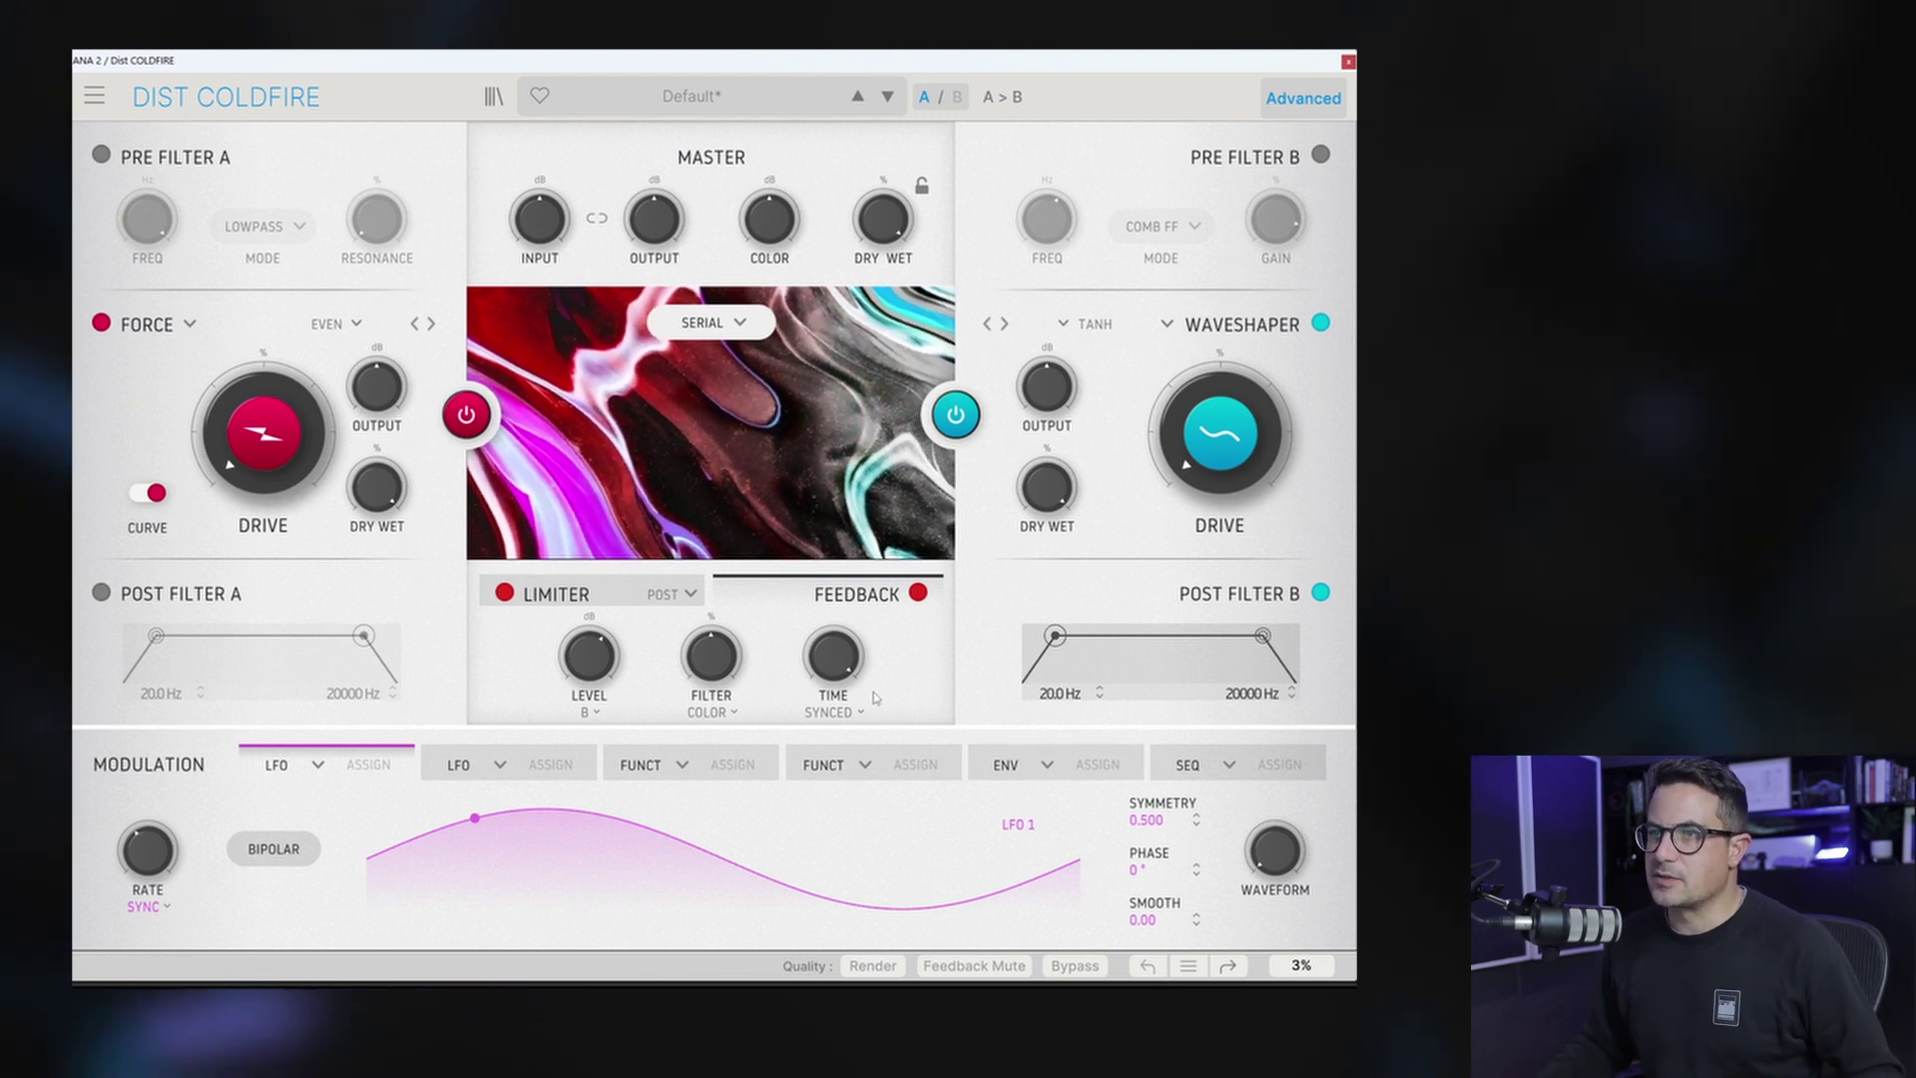
pyautogui.moveTo(853, 659)
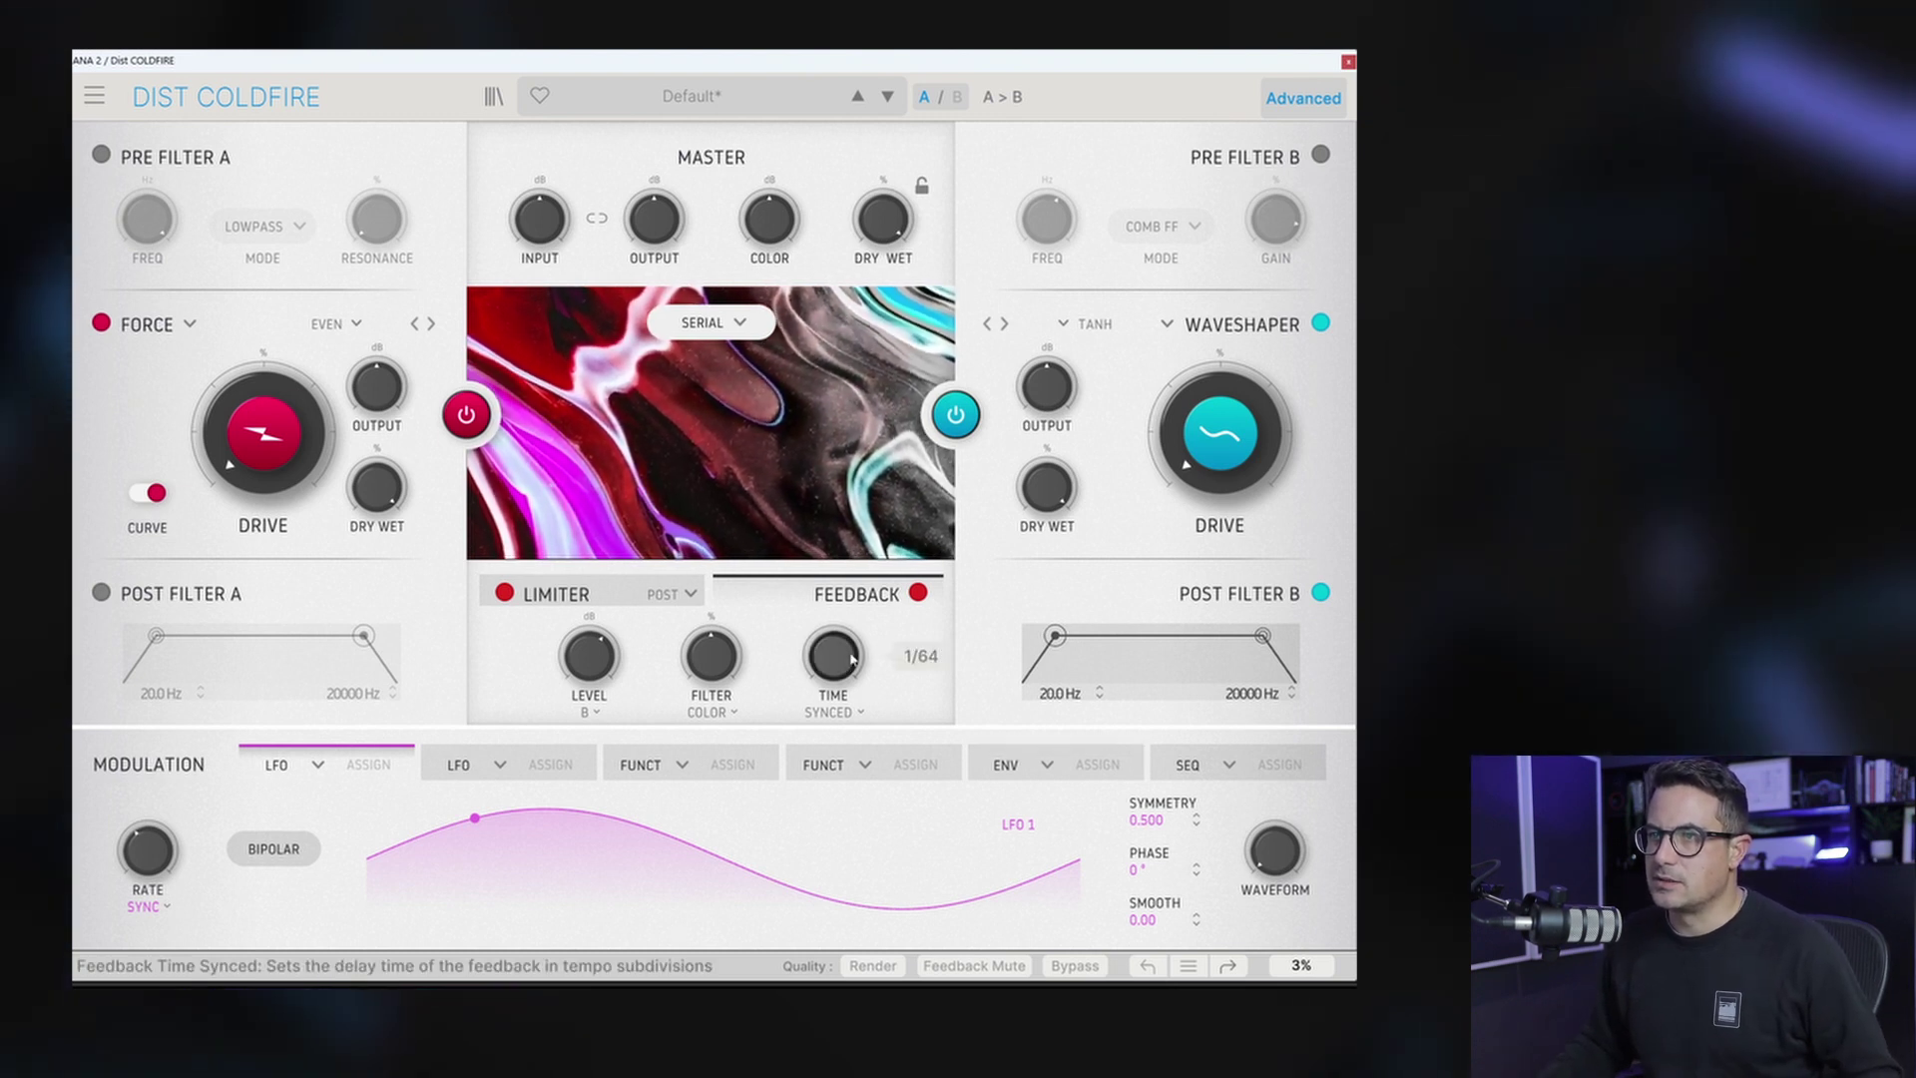
pyautogui.moveTo(853, 658); pyautogui.dragTo(853, 646)
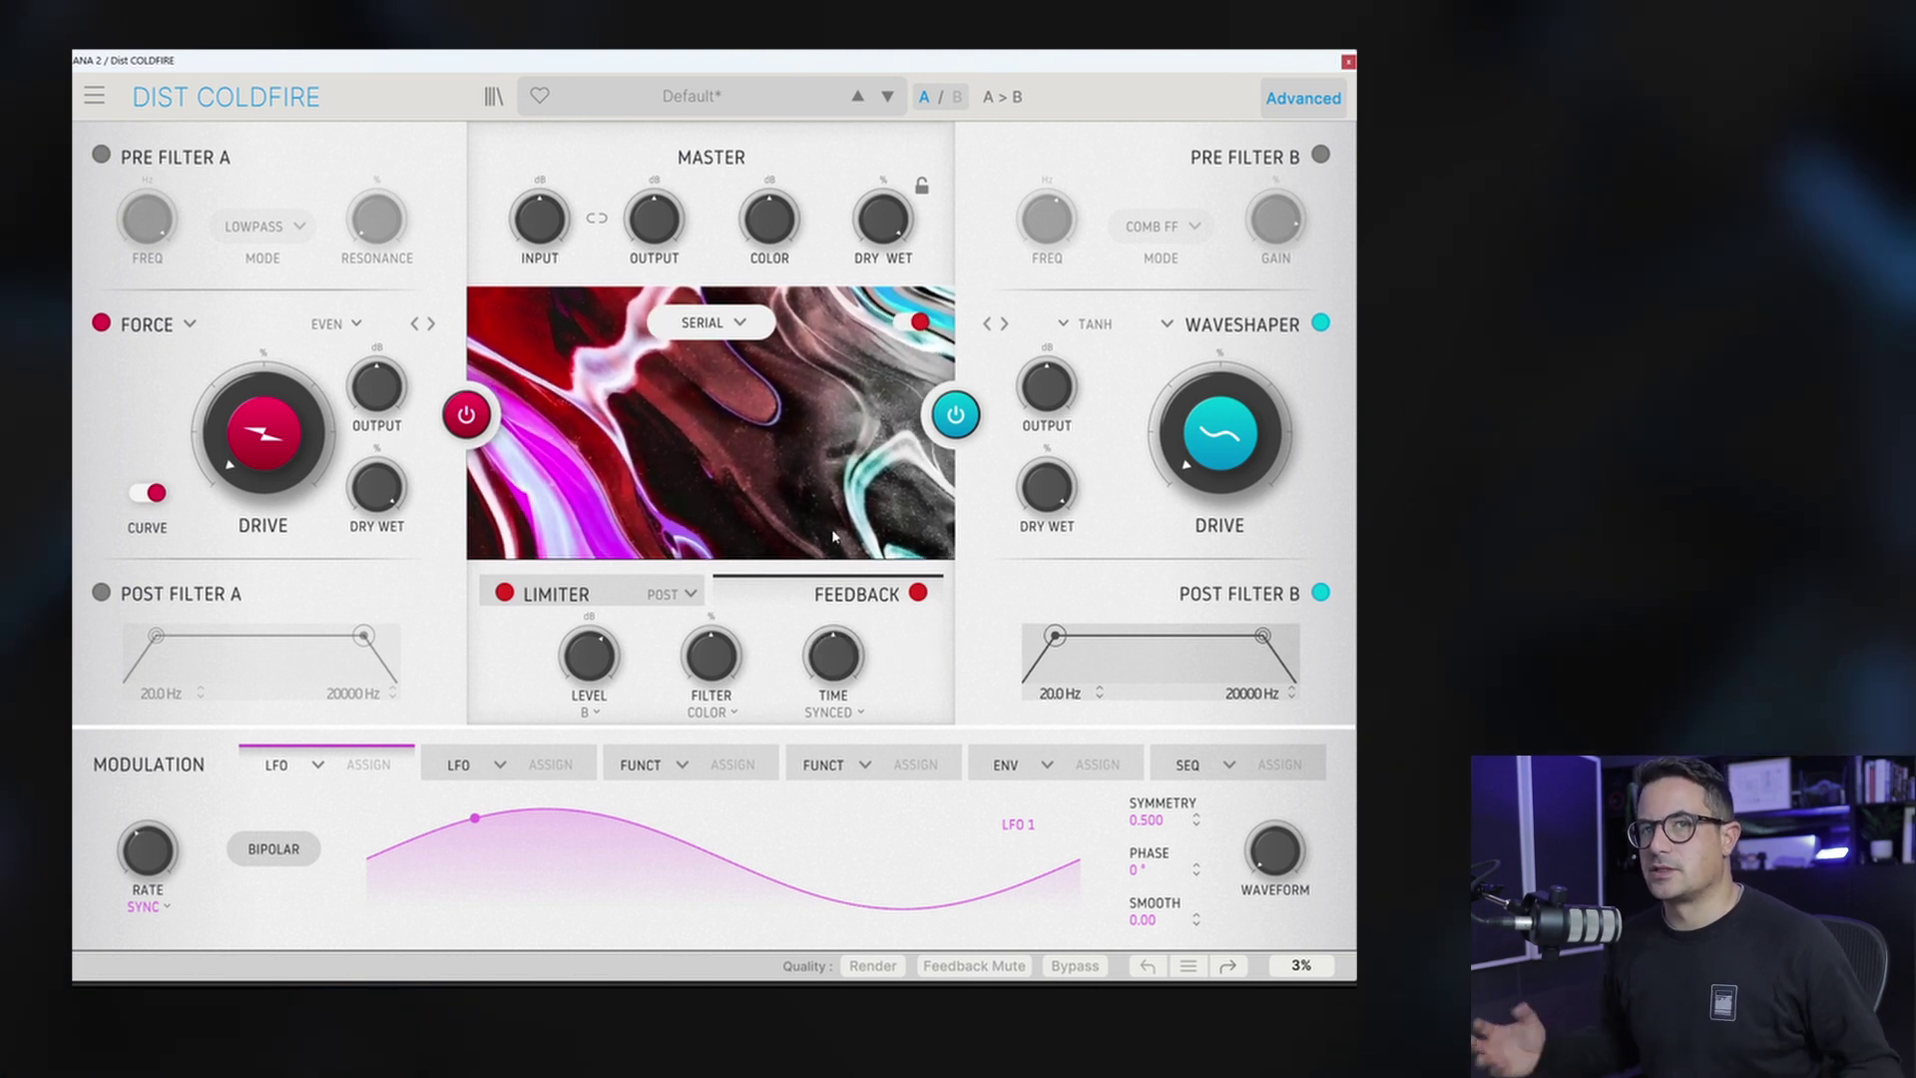
# Step: Try the feedback's Unsynced time mode with a changed time value, and set the time mode to Pitch
pyautogui.click(862, 708)
pyautogui.click(851, 758)
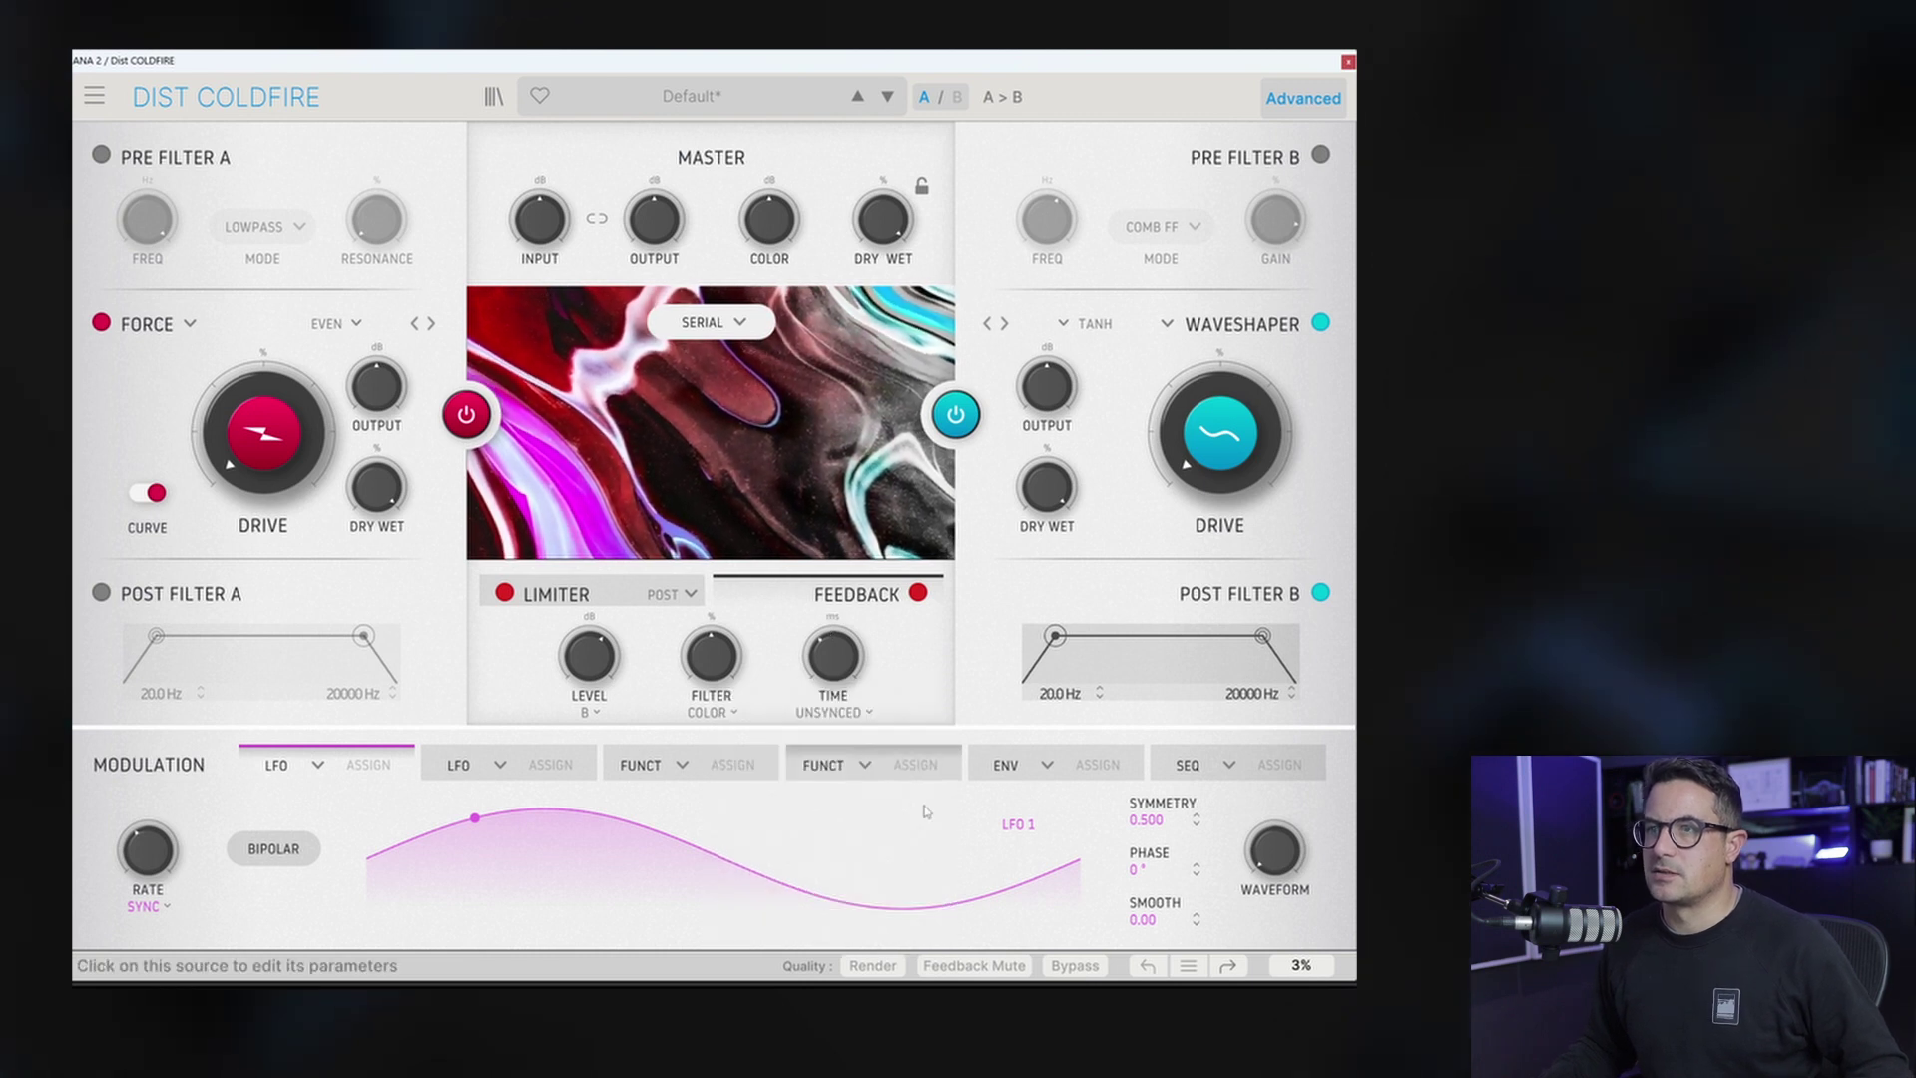
pyautogui.moveTo(833, 656); pyautogui.dragTo(834, 662)
pyautogui.click(867, 712)
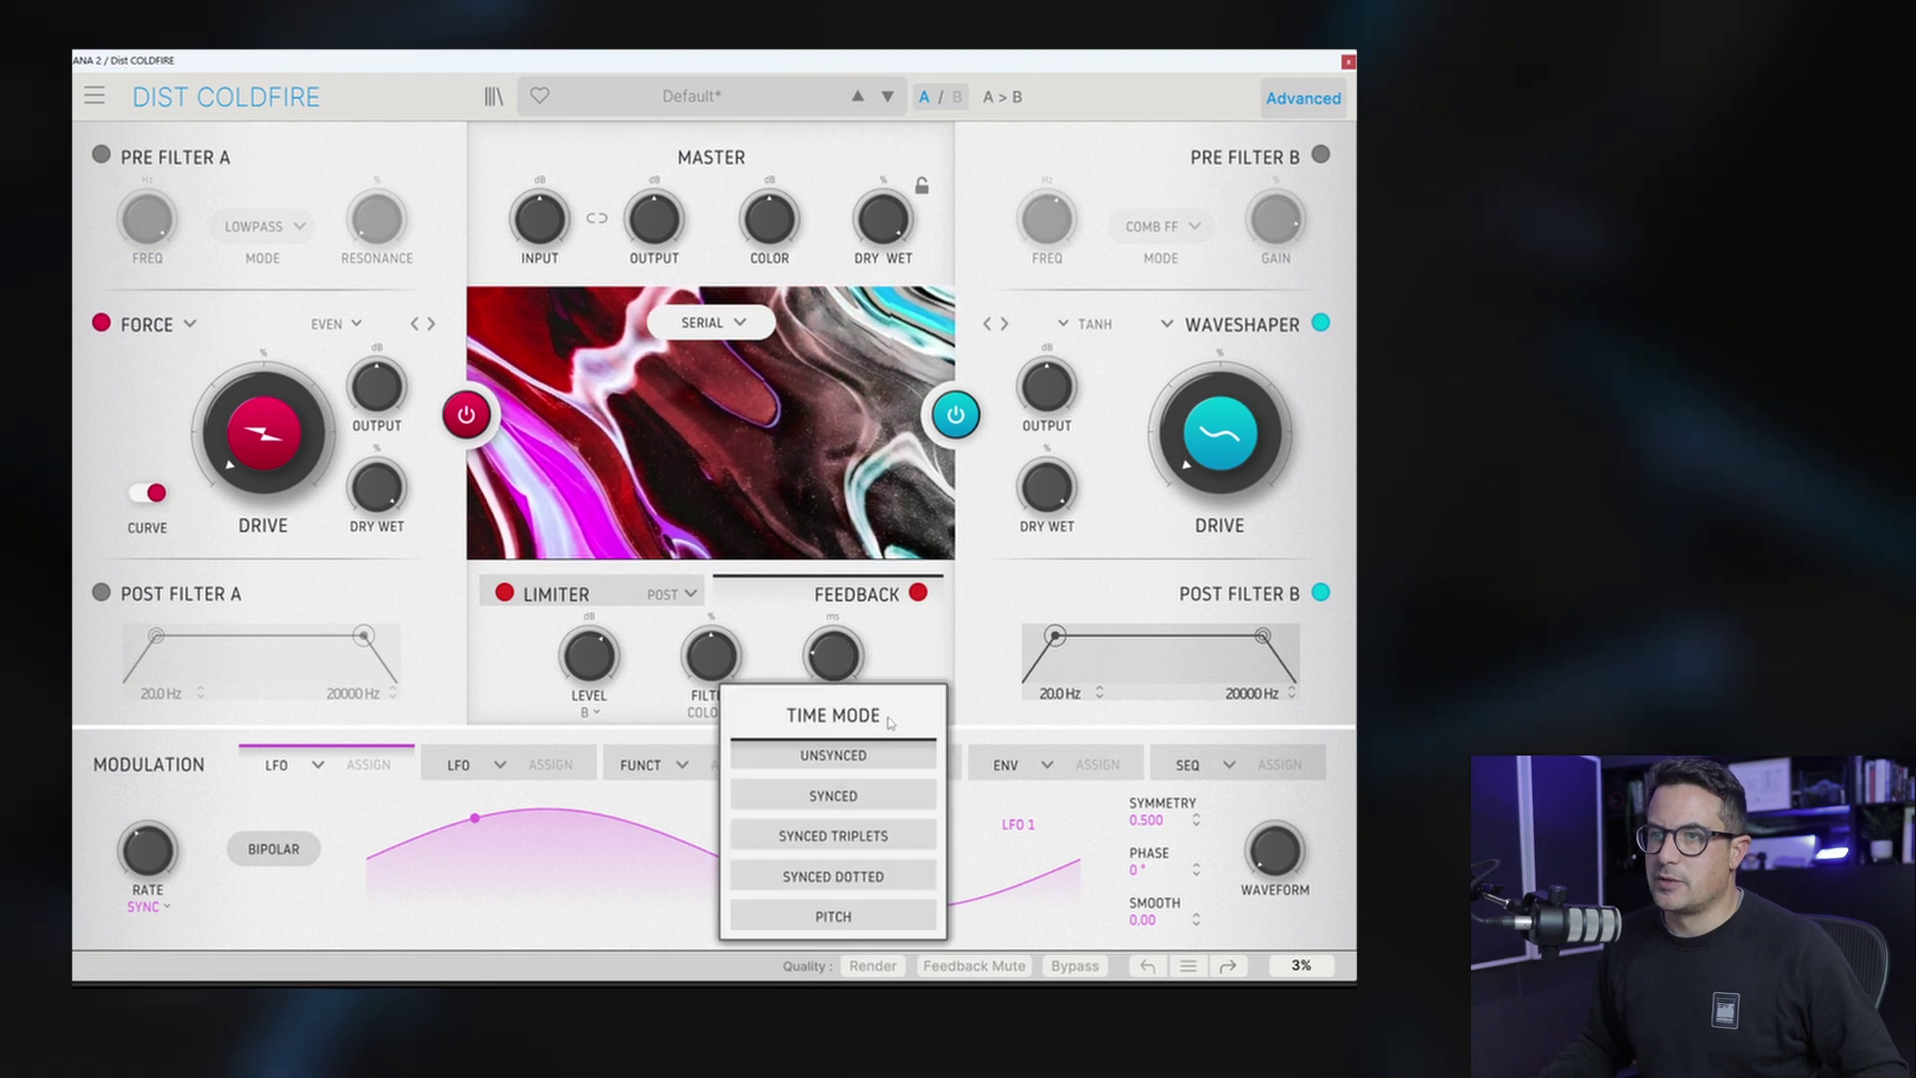
pyautogui.click(834, 915)
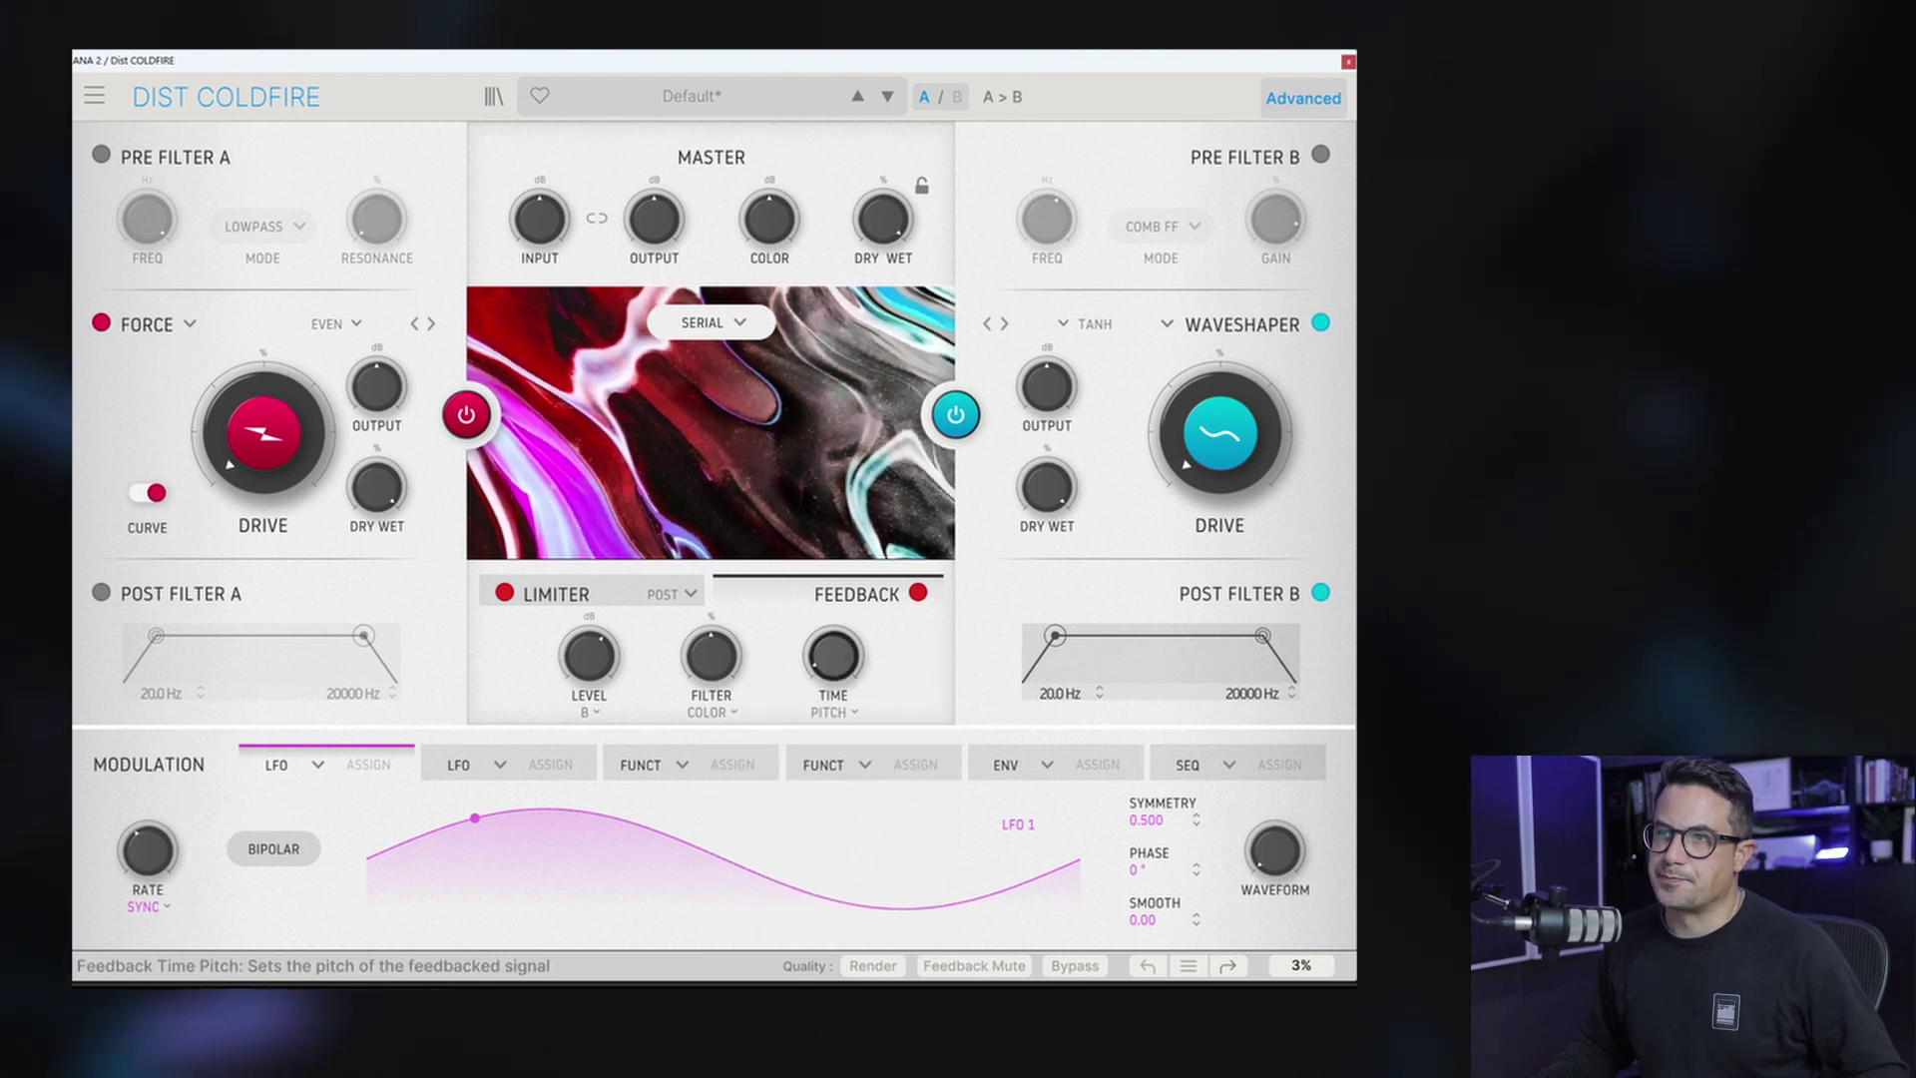
# Step: Raise the feedback's Time pitch, change modulator 1 to a Sequencer and assign it to that pitch
pyautogui.moveTo(834, 655); pyautogui.dragTo(833, 623)
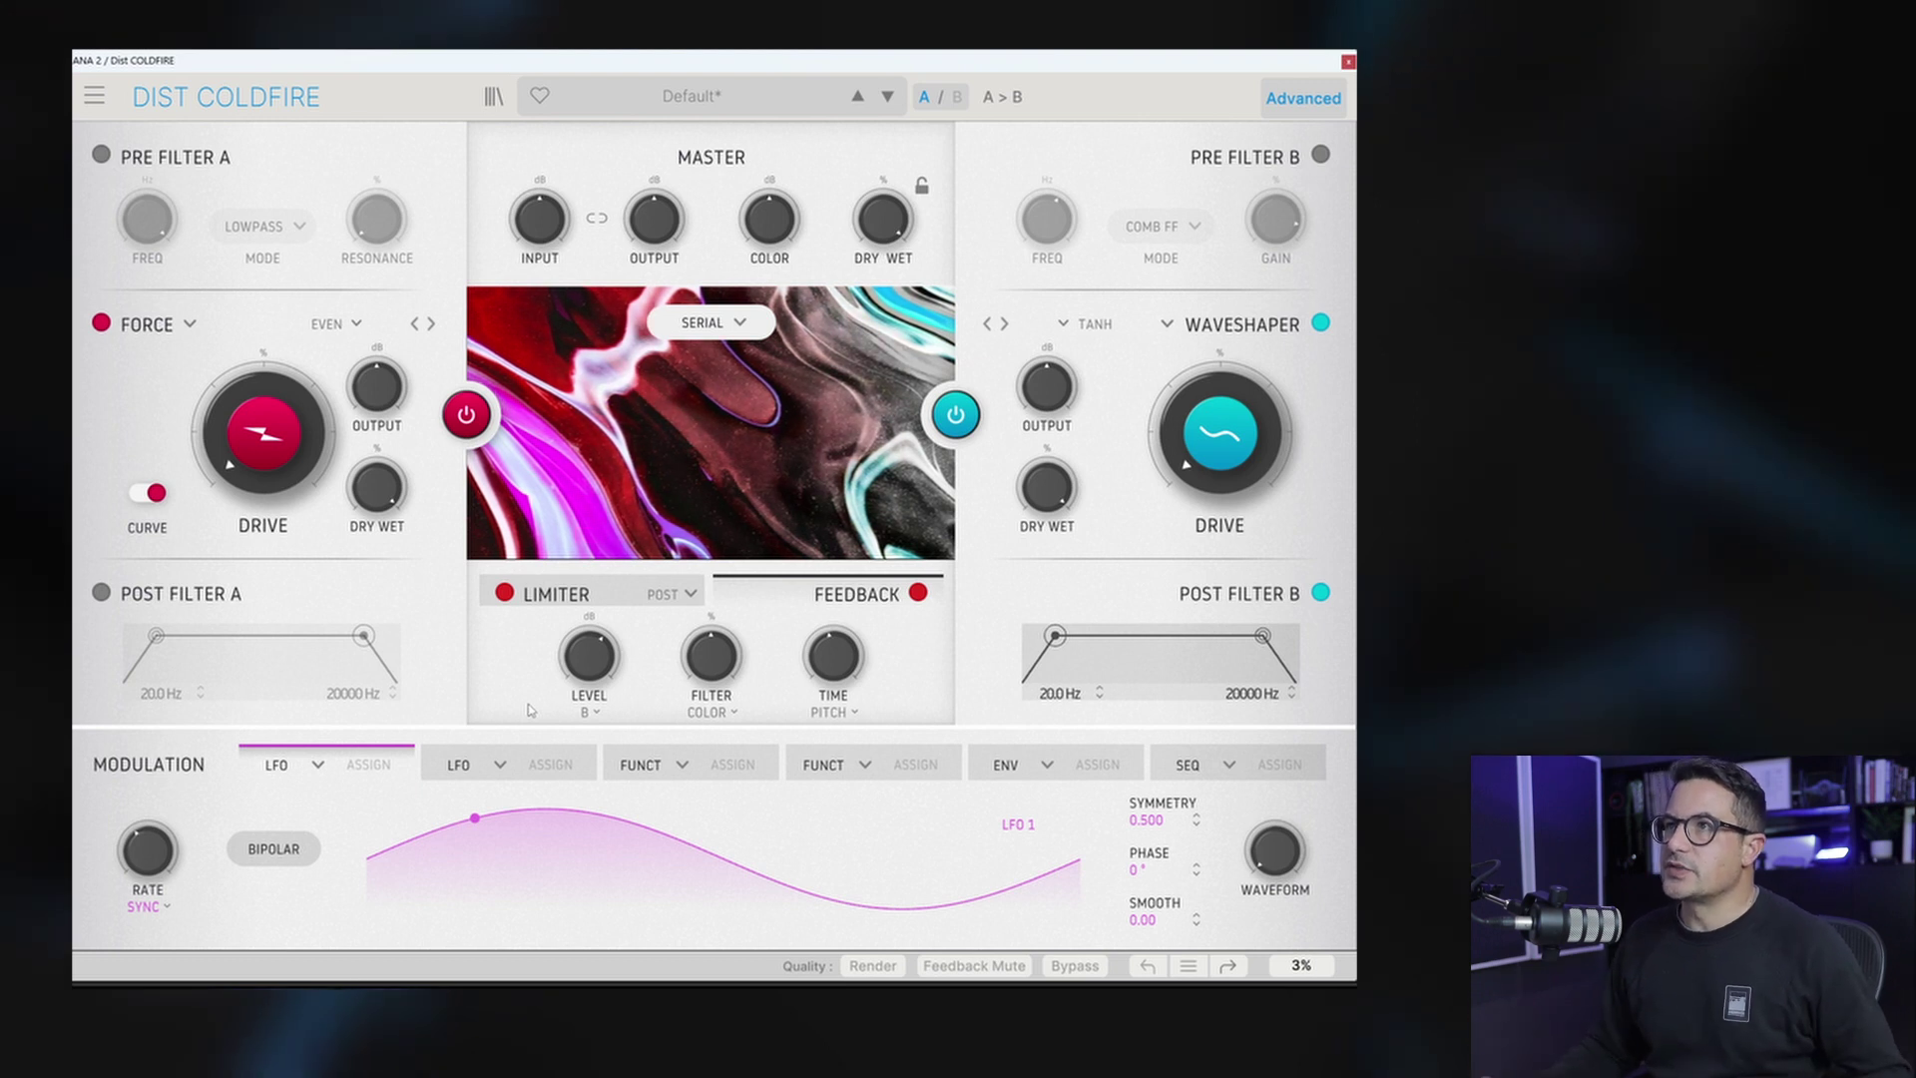
pyautogui.moveTo(279, 359)
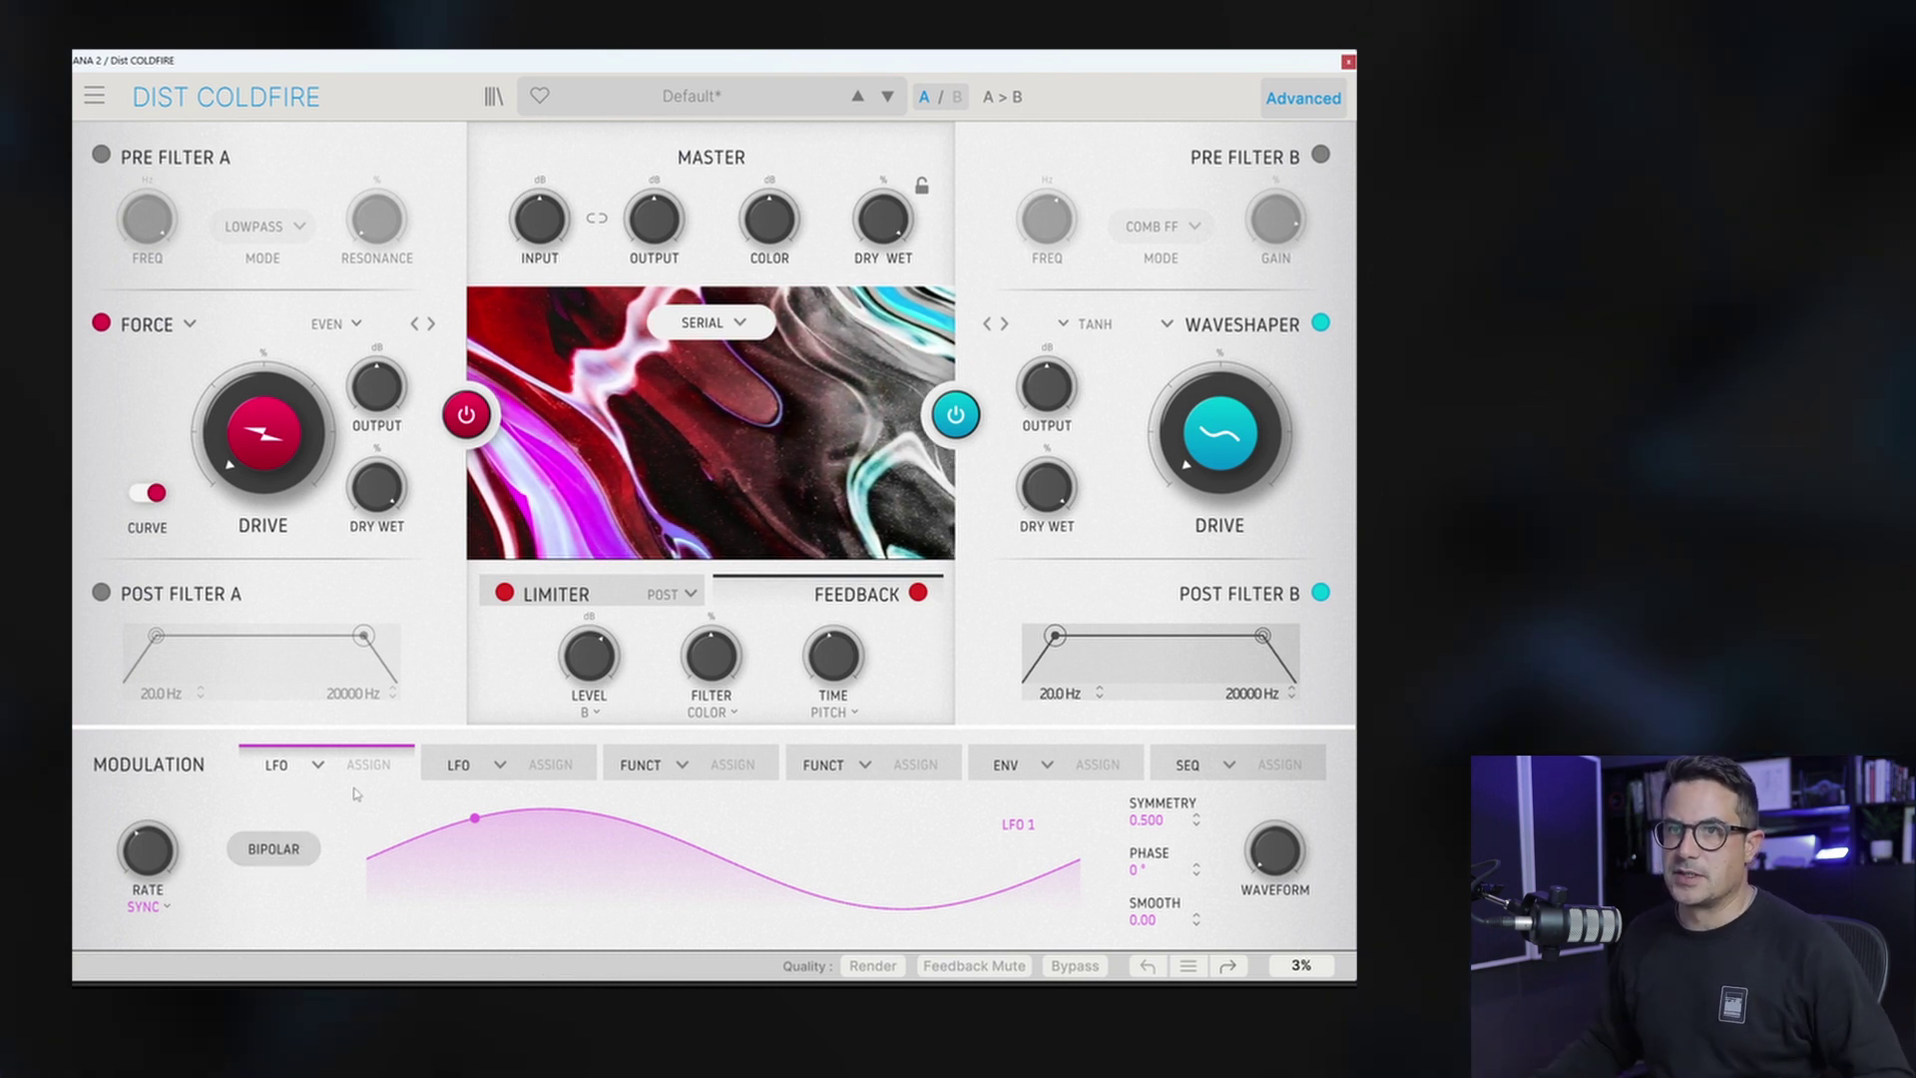
pyautogui.click(318, 765)
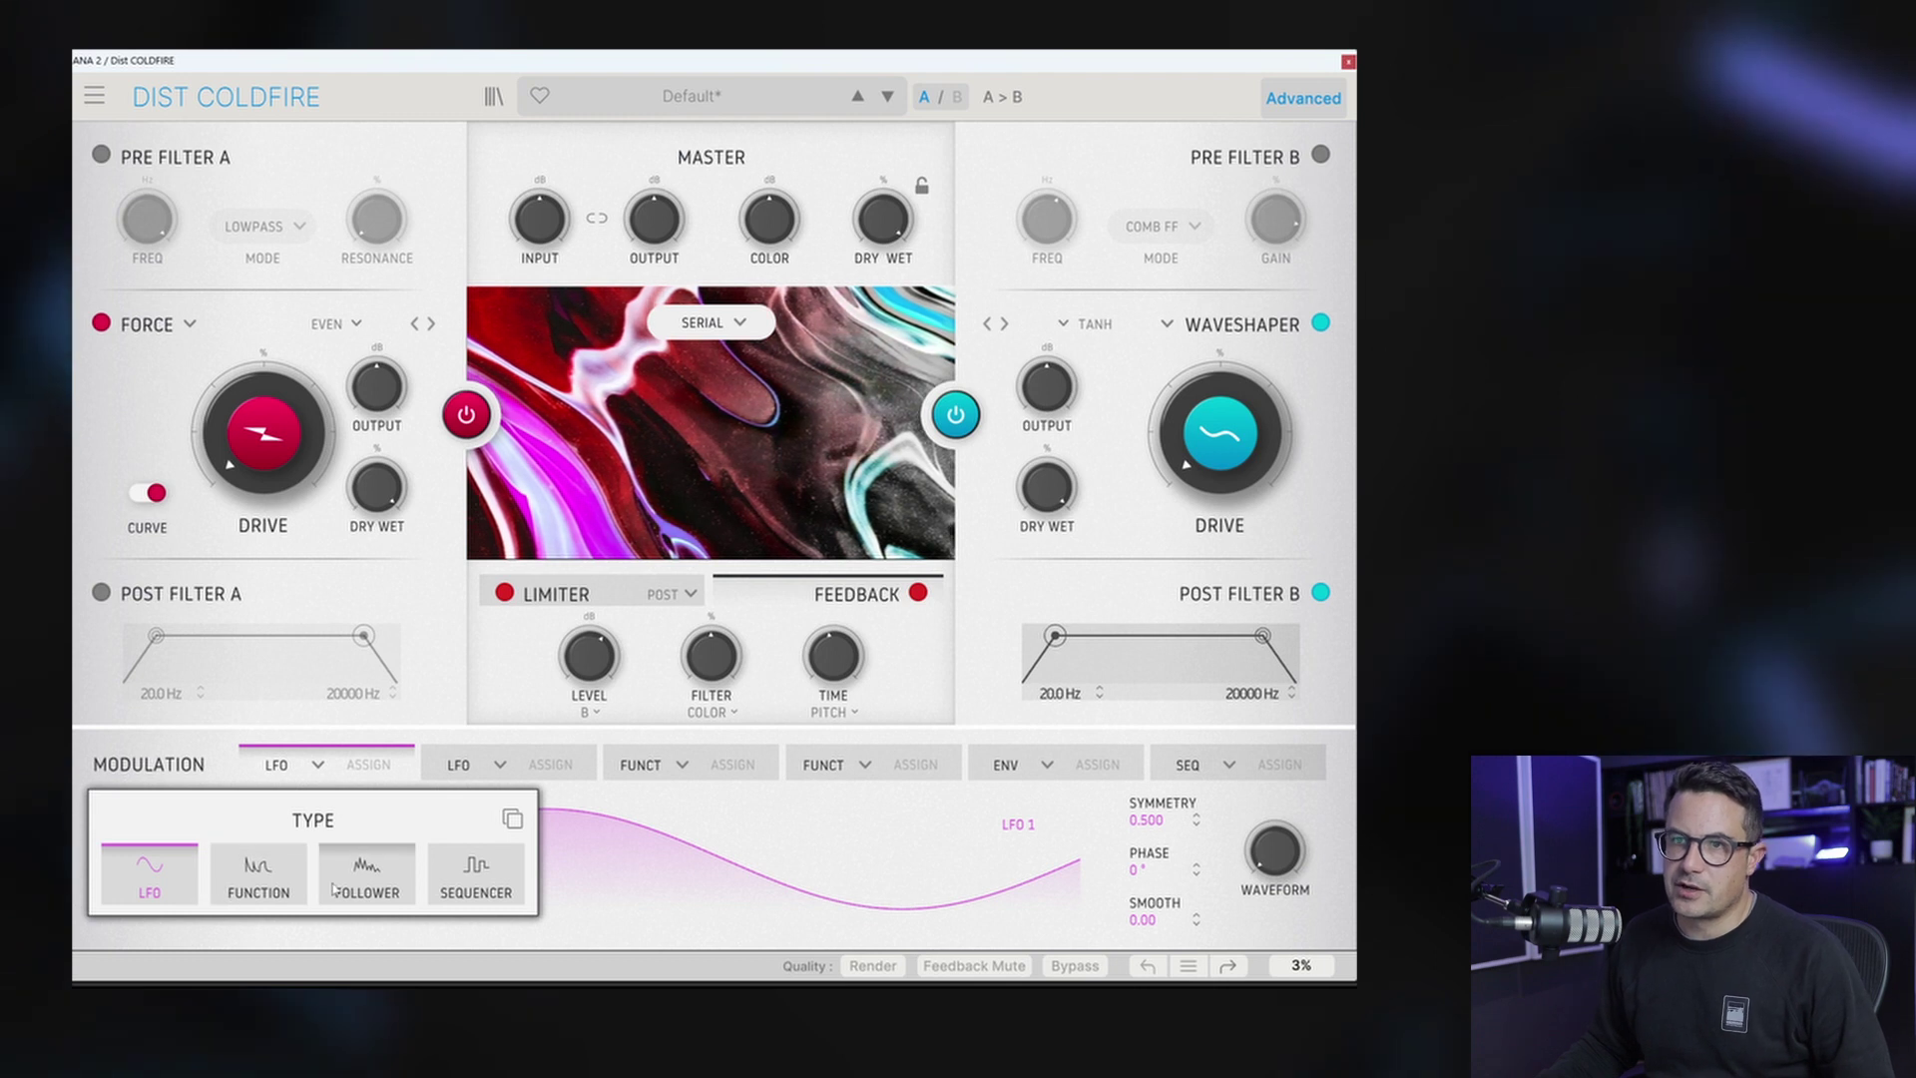
pyautogui.click(475, 875)
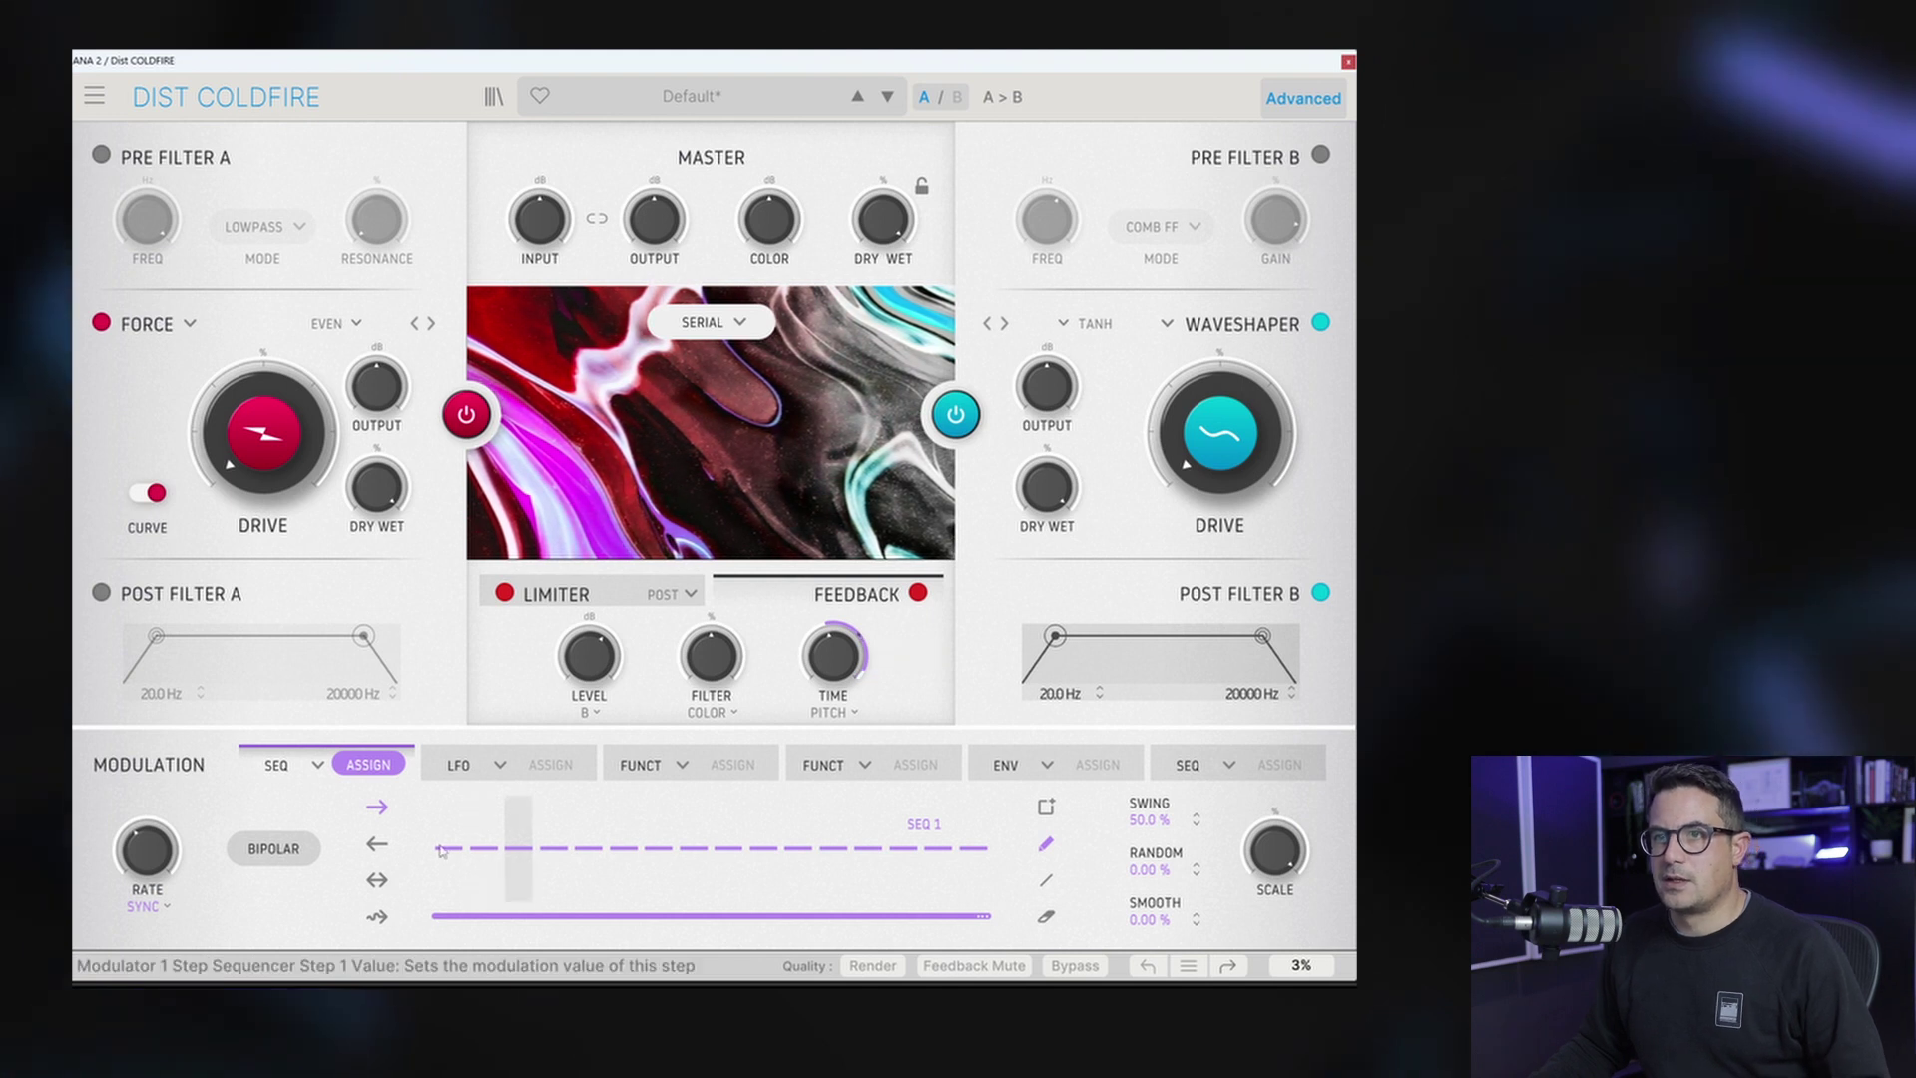
# Step: Draw a varied pattern across the steps of sequencer 1, raise its synced rate and adjust the feedback Time pitch
pyautogui.moveTo(448, 849)
pyautogui.mouseDown()
pyautogui.moveTo(484, 889)
pyautogui.moveTo(542, 850)
pyautogui.moveTo(606, 856)
pyautogui.moveTo(595, 893)
pyautogui.moveTo(589, 857)
pyautogui.moveTo(593, 885)
pyautogui.moveTo(642, 853)
pyautogui.moveTo(668, 874)
pyautogui.moveTo(709, 833)
pyautogui.moveTo(726, 853)
pyautogui.moveTo(739, 830)
pyautogui.moveTo(763, 860)
pyautogui.mouseUp()
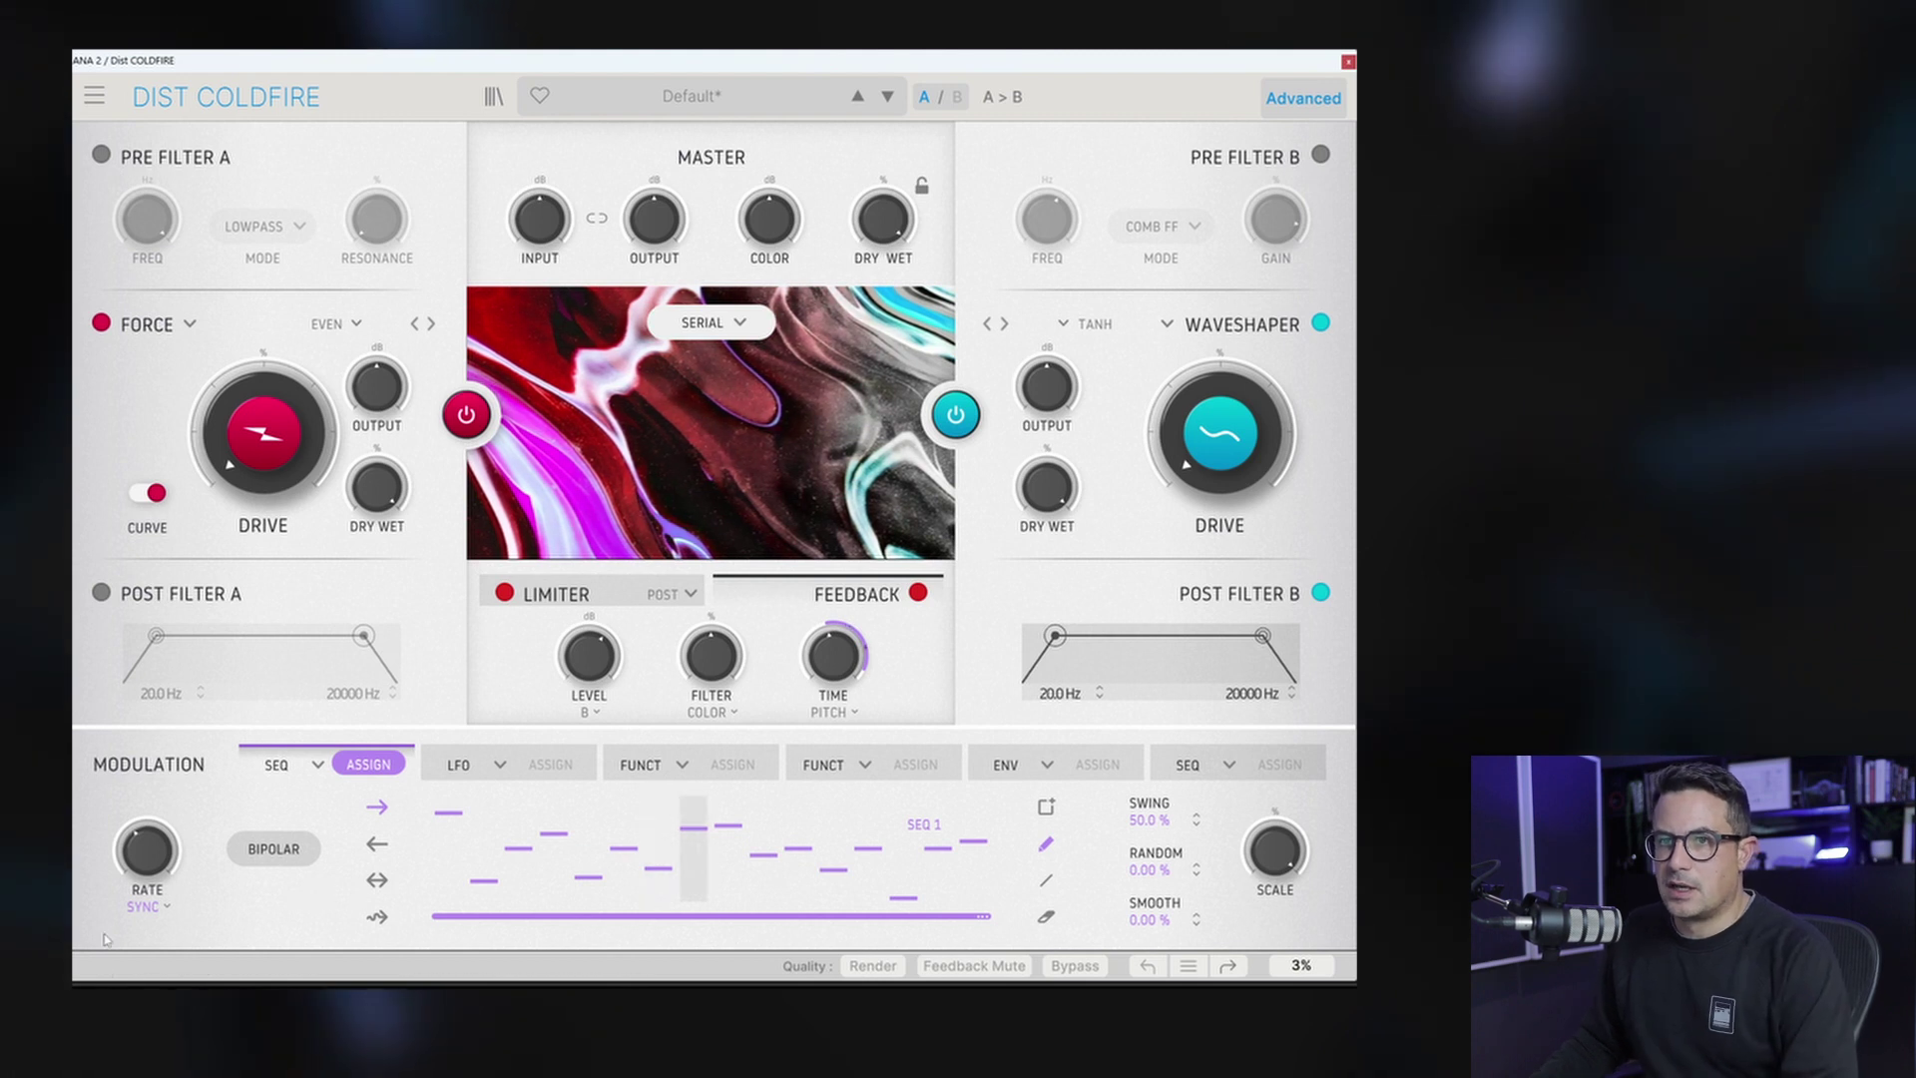
pyautogui.moveTo(146, 851); pyautogui.dragTo(147, 826)
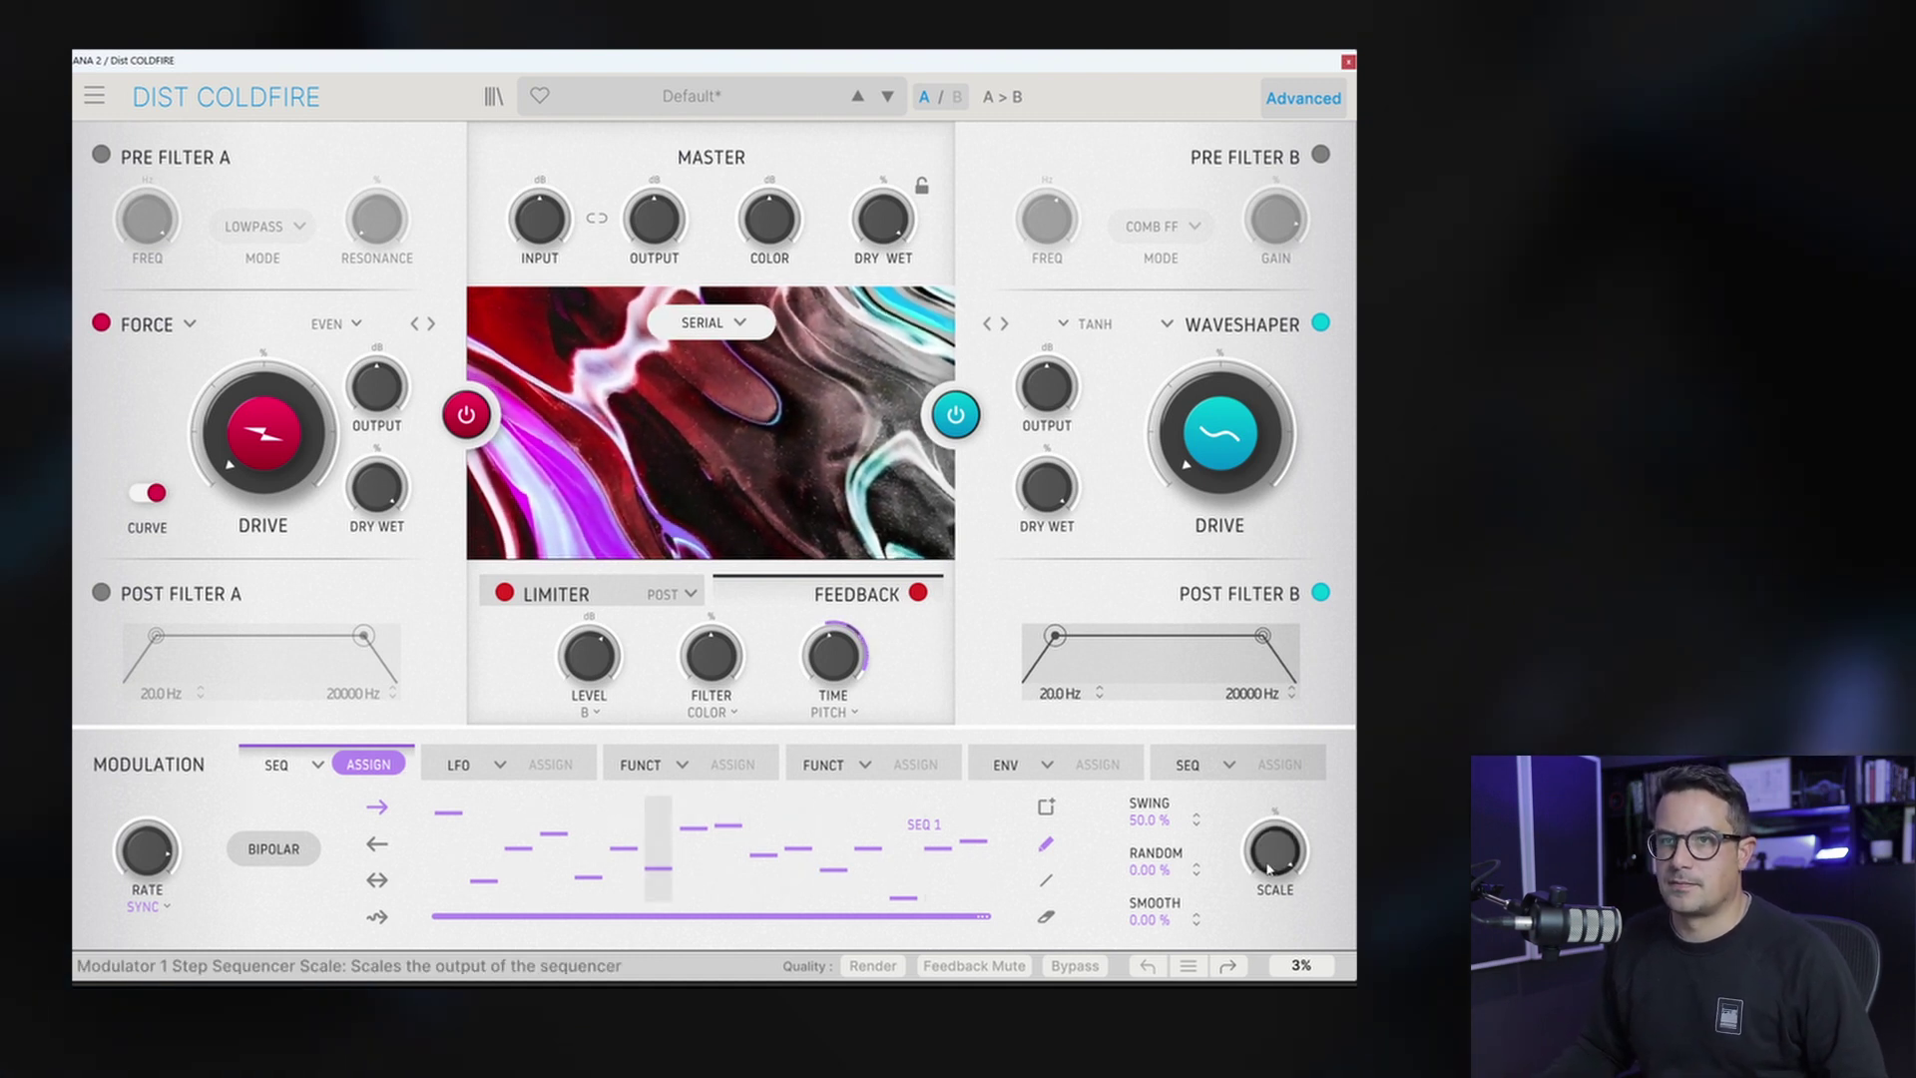
pyautogui.moveTo(833, 656)
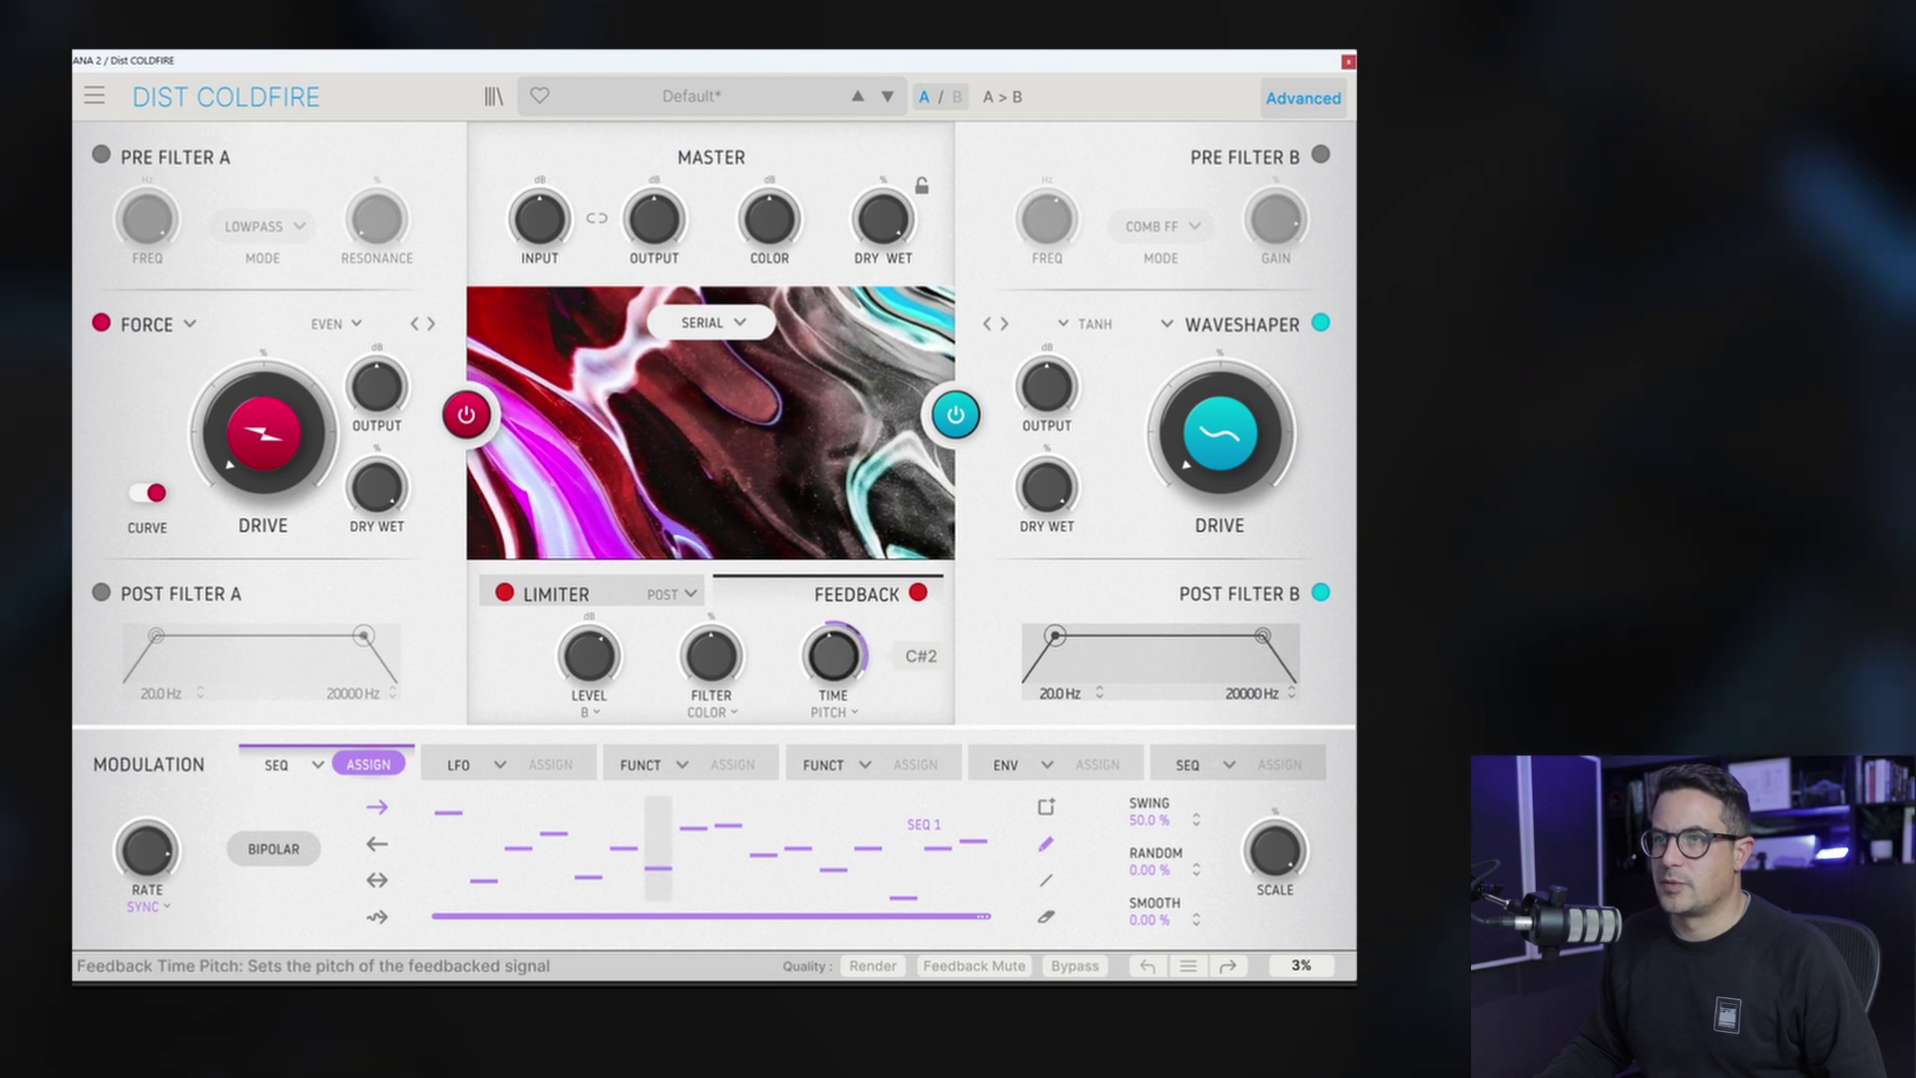
pyautogui.moveTo(833, 656); pyautogui.dragTo(833, 707)
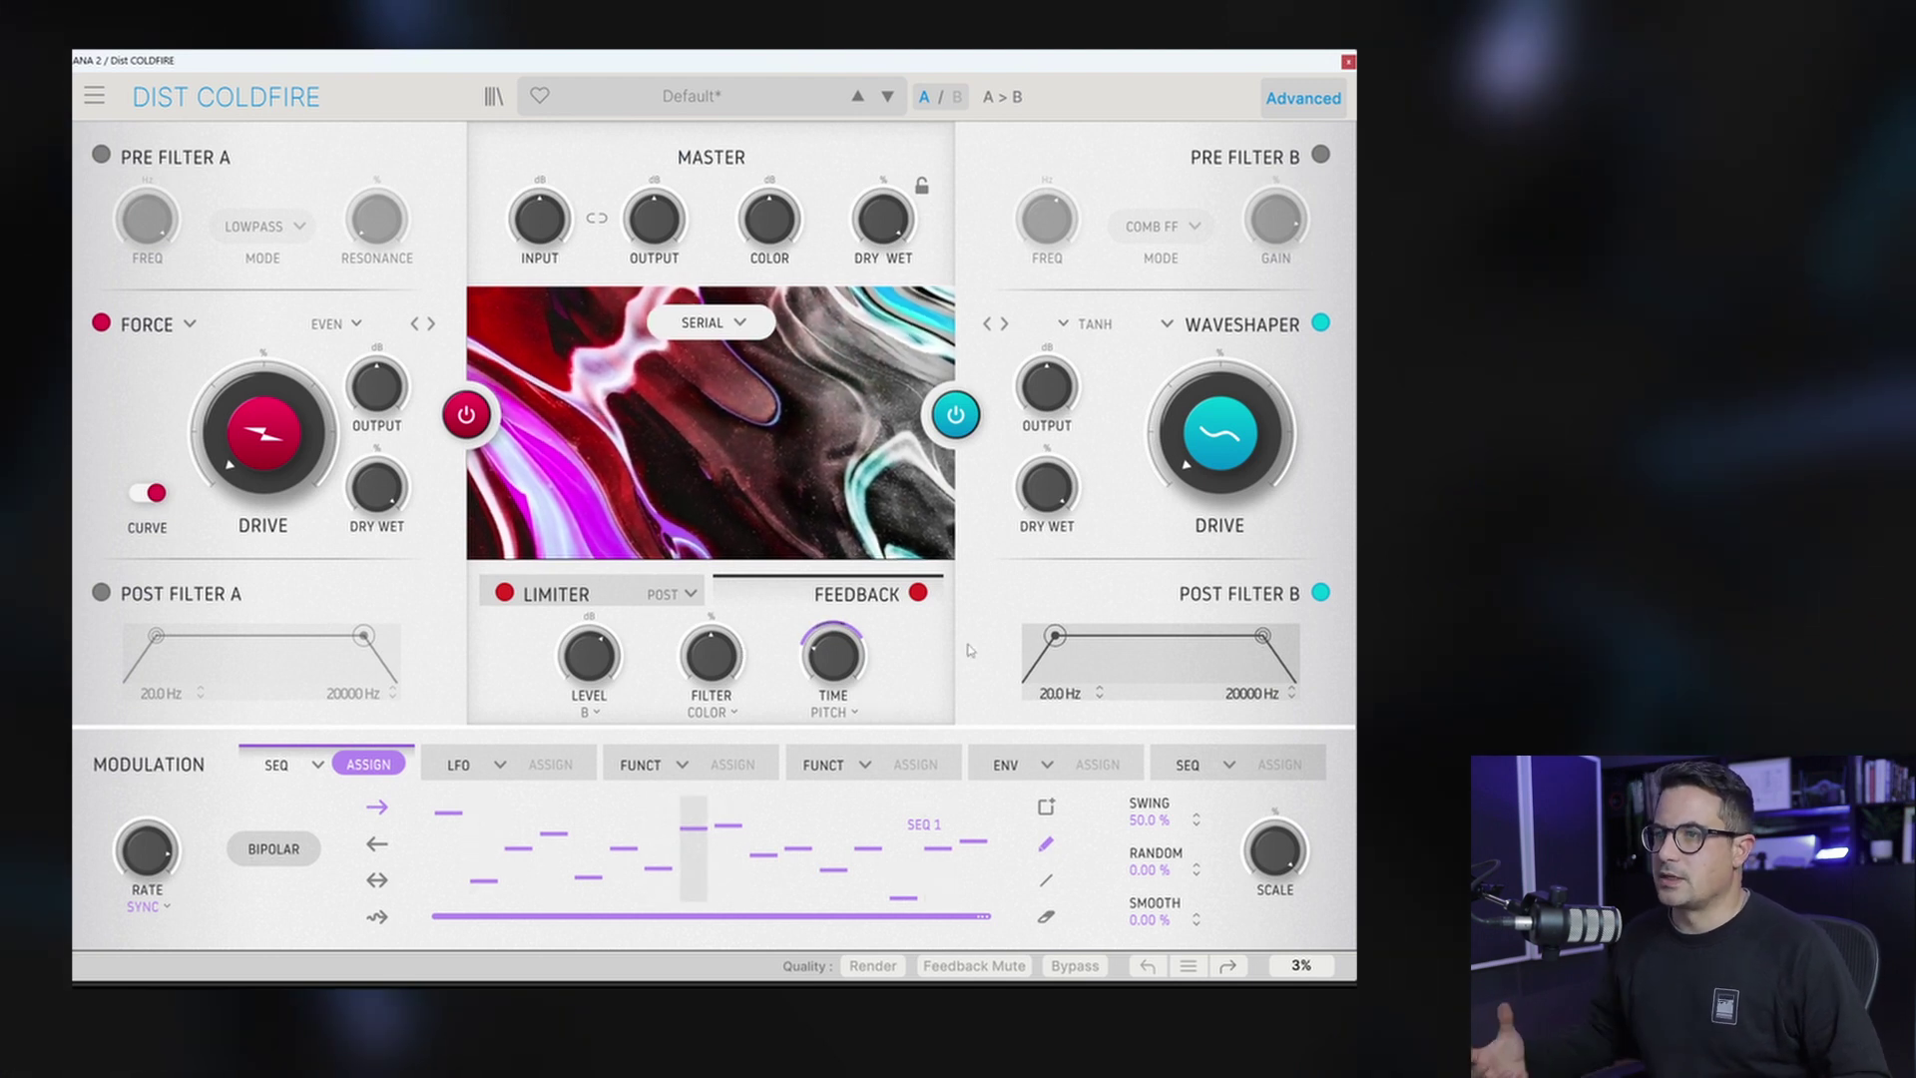
# Step: Change modulator 2 to an envelope Follower with Audio In as its source
pyautogui.click(499, 764)
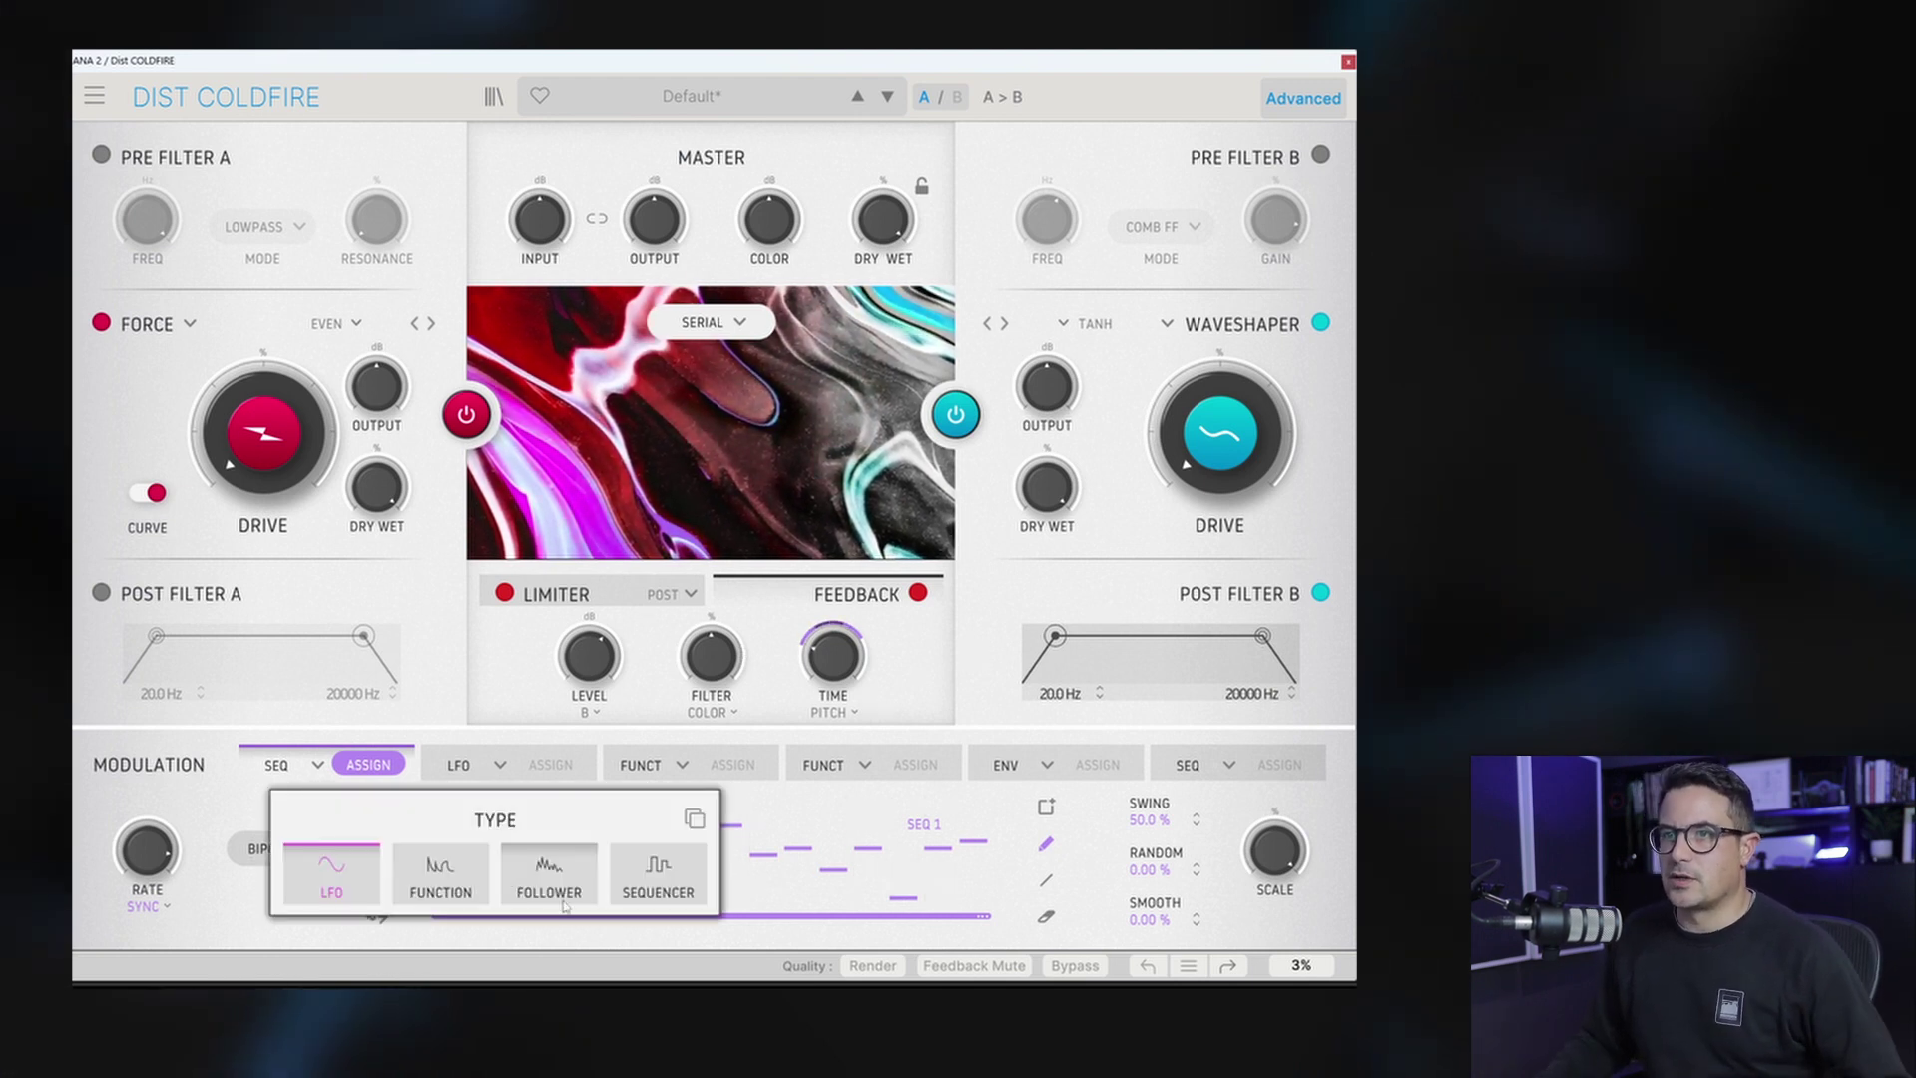
pyautogui.click(551, 876)
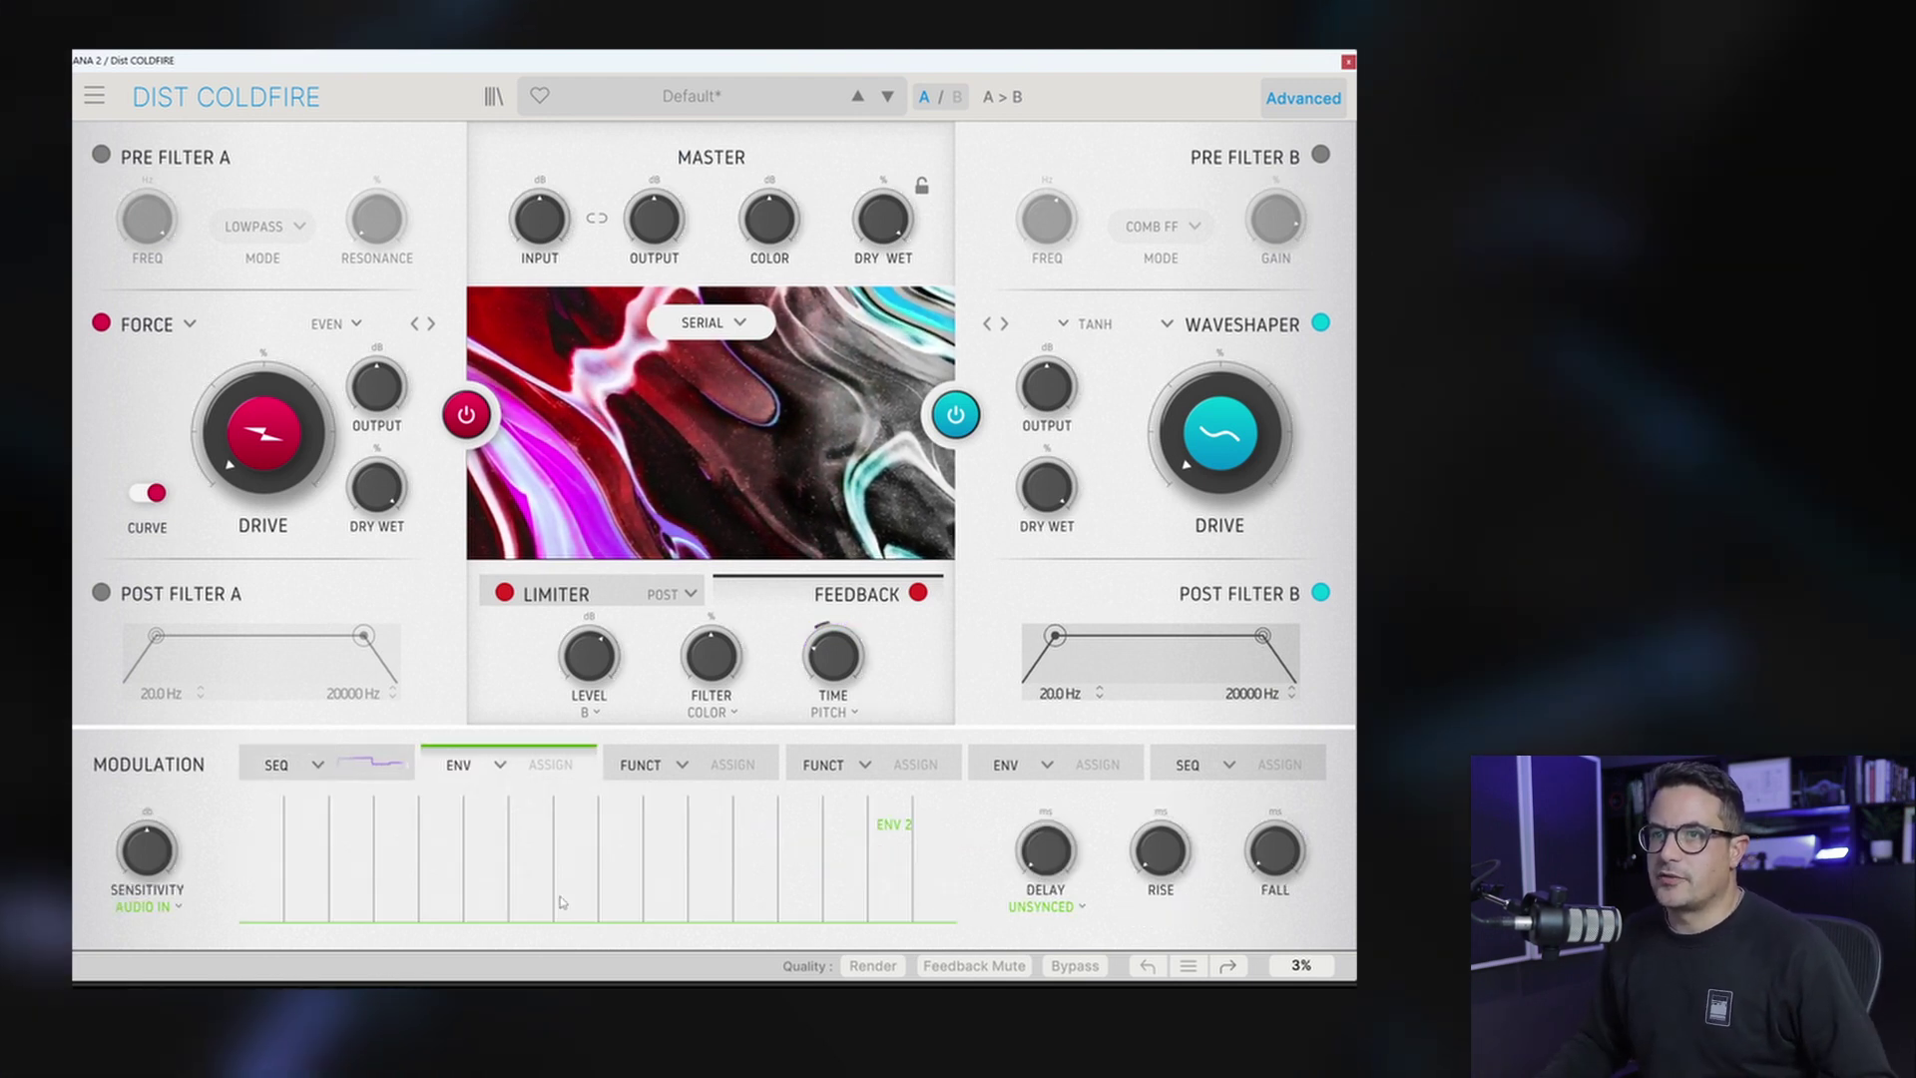
pyautogui.click(175, 907)
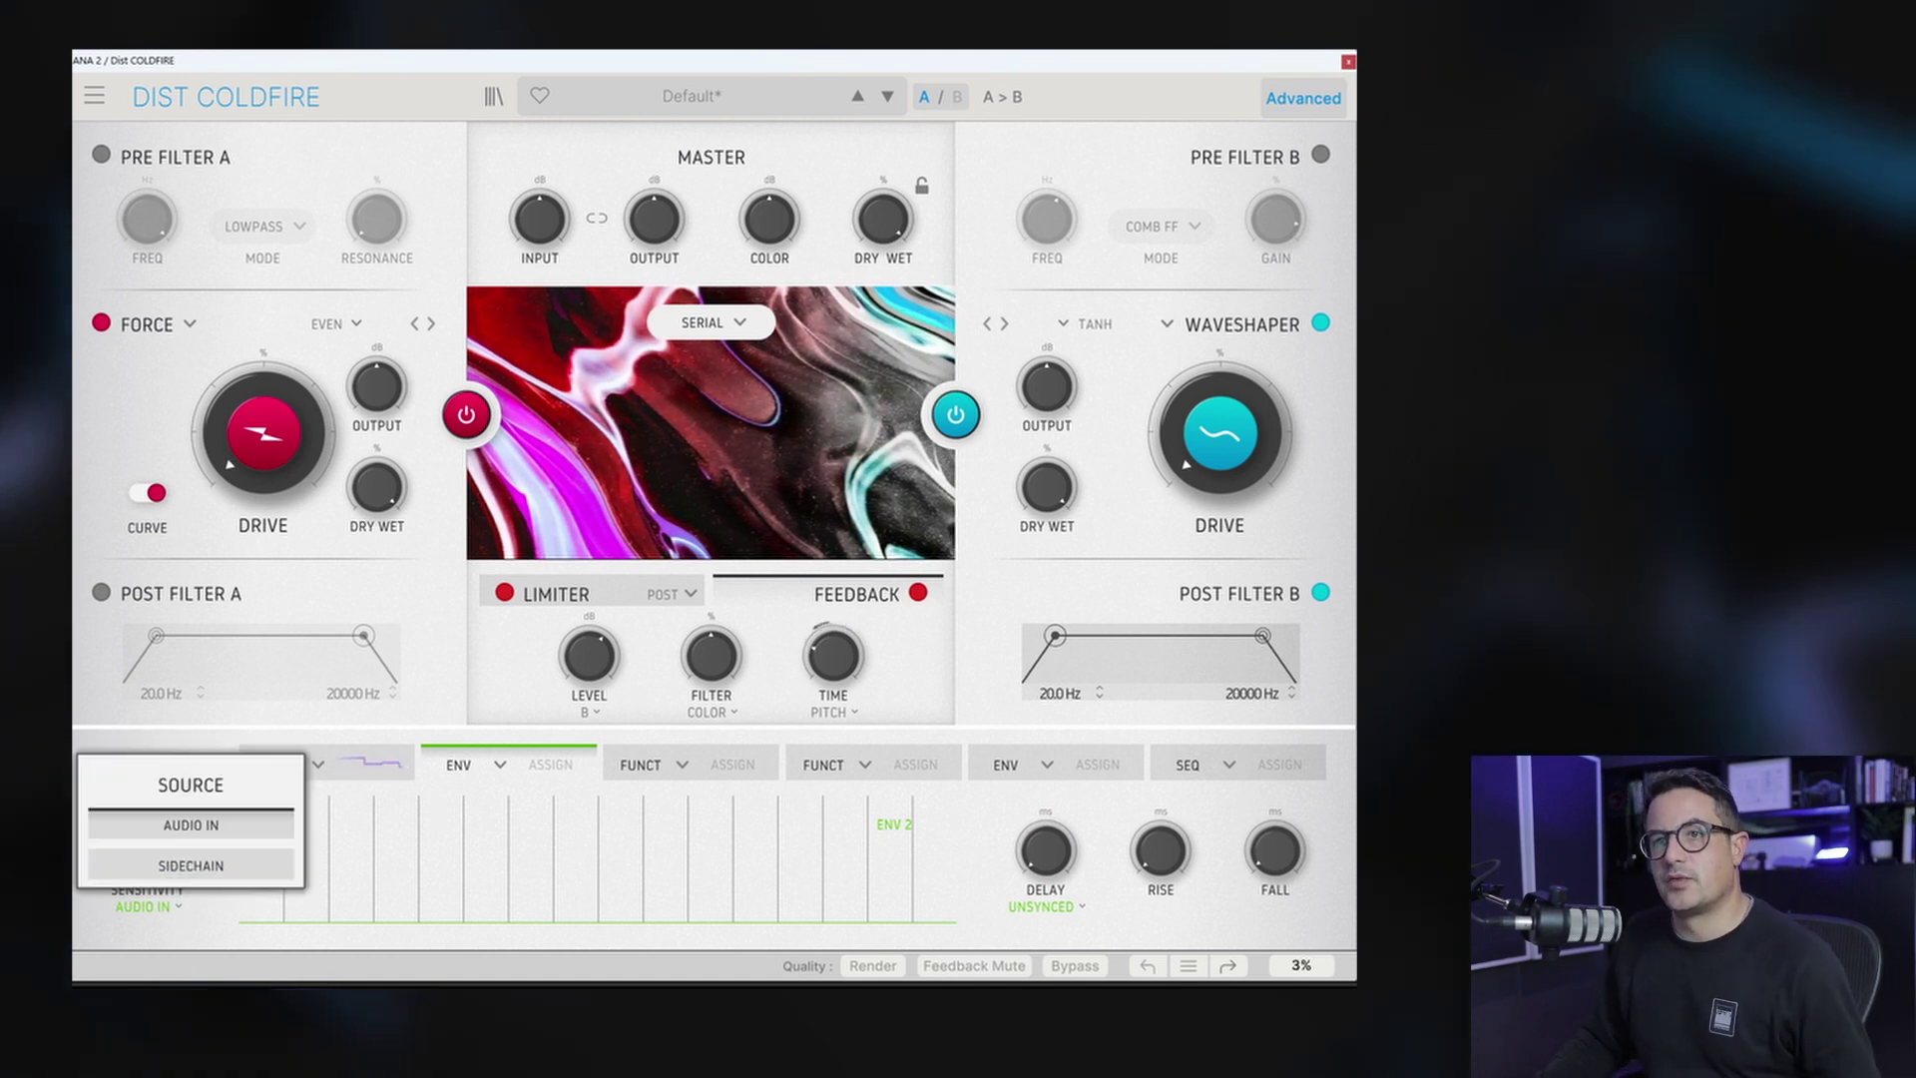
pyautogui.click(204, 827)
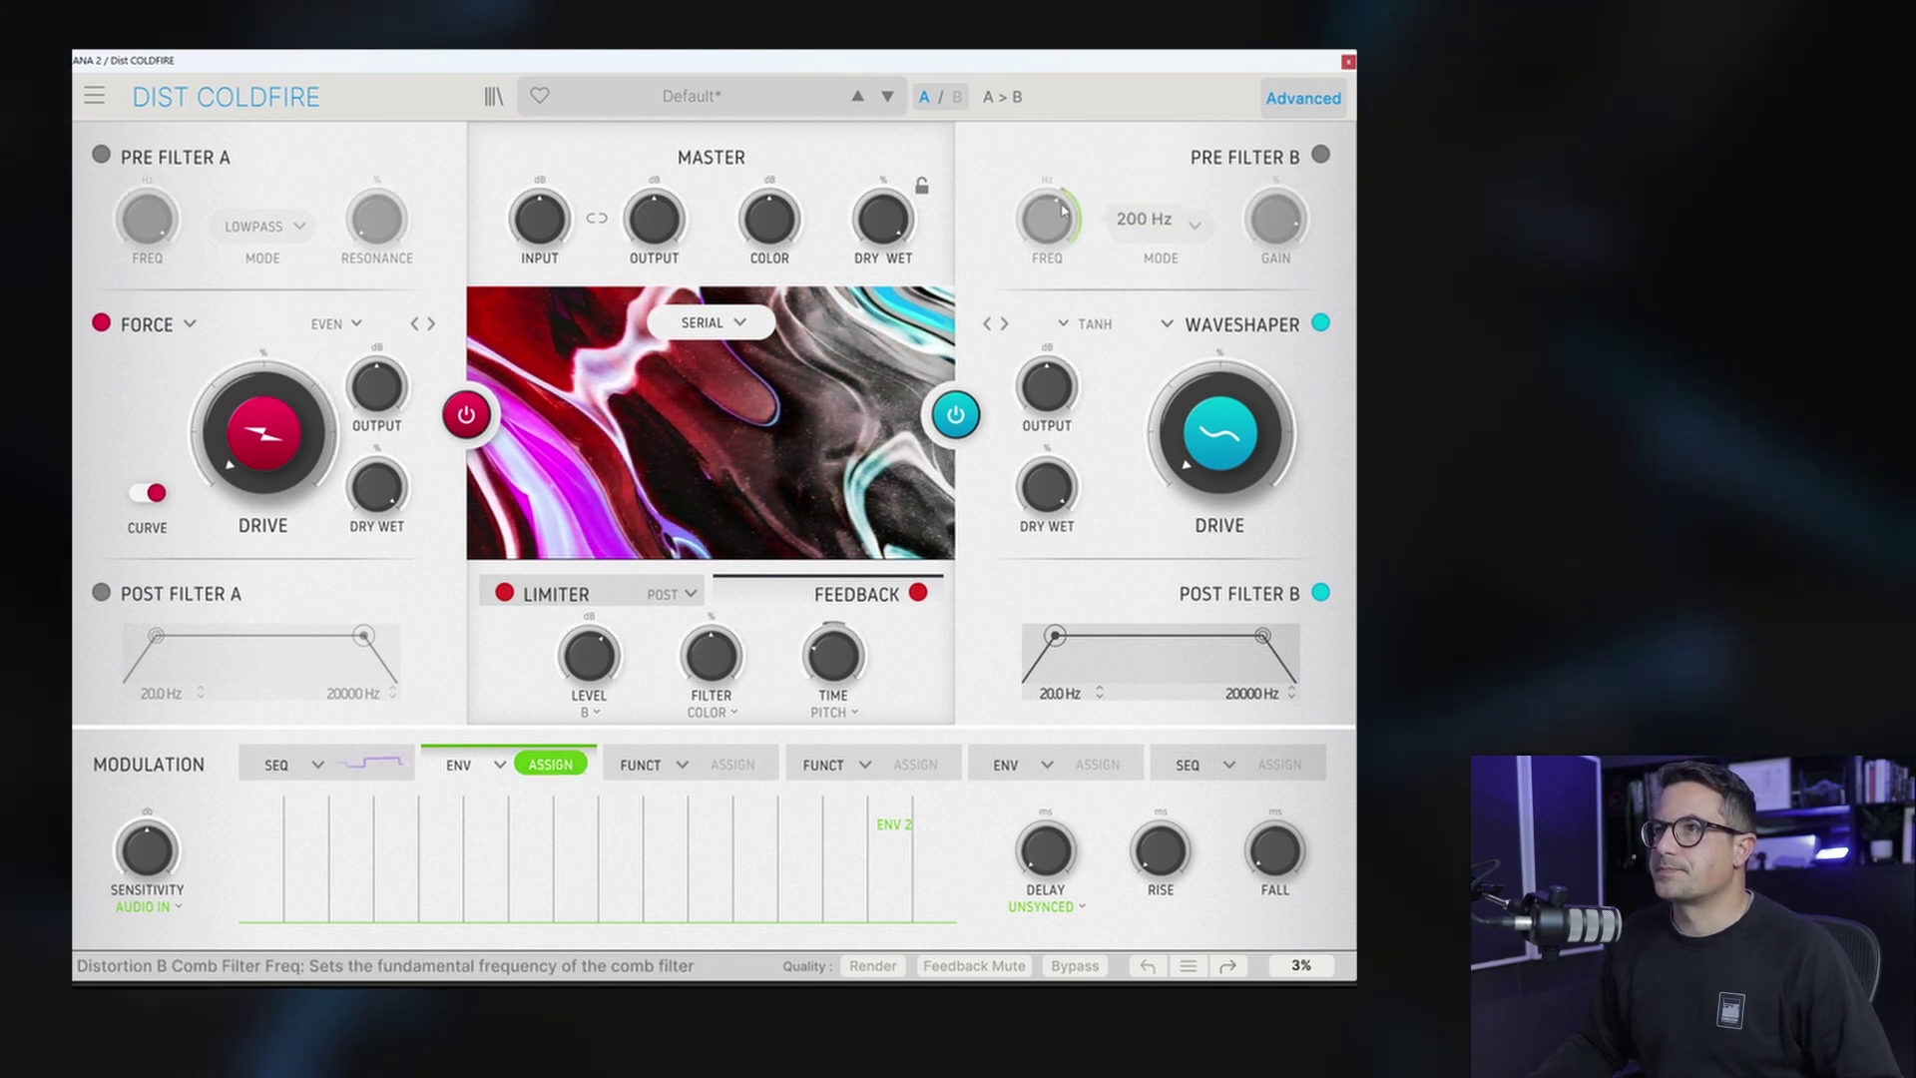
# Step: Turn on Pre Filter B in Lowpass mode and modulate its frequency and the Waveshaper's drive with the envelope follower
pyautogui.click(1320, 154)
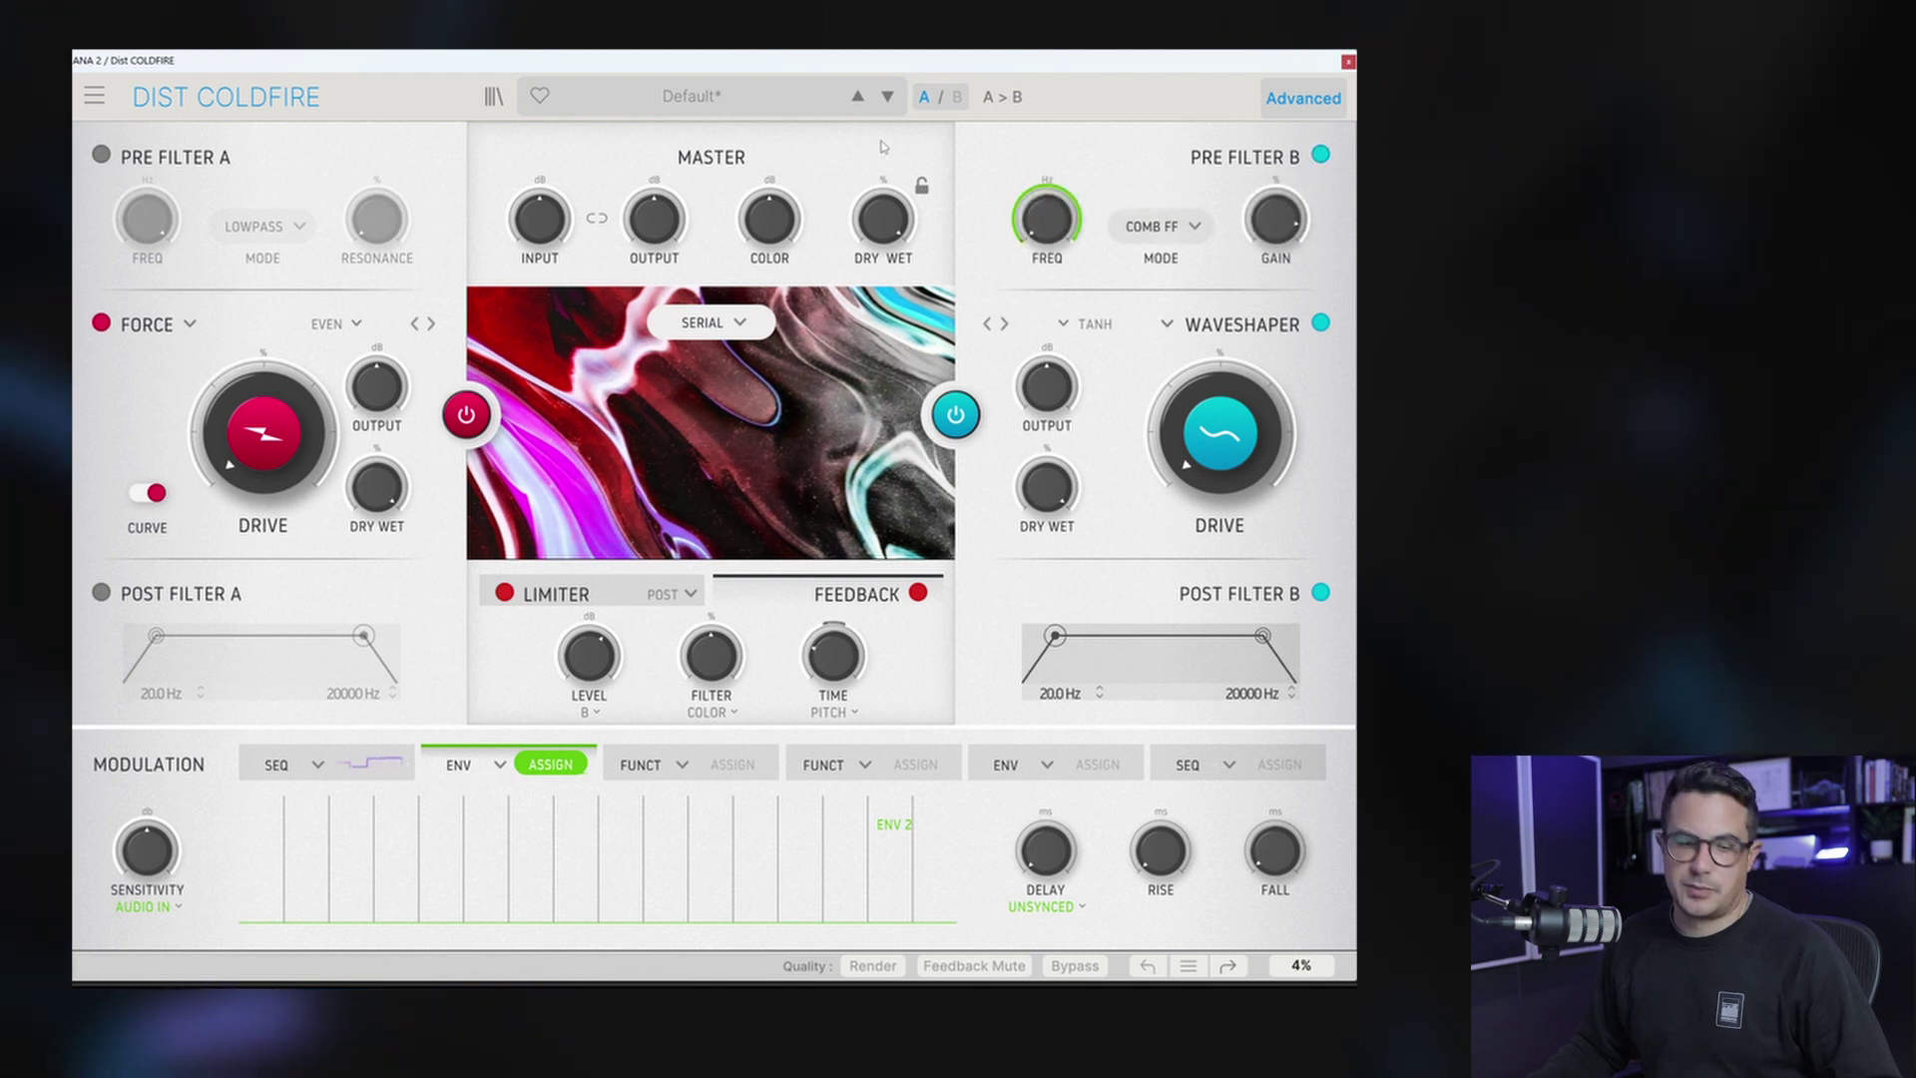
pyautogui.click(1160, 225)
pyautogui.click(1048, 355)
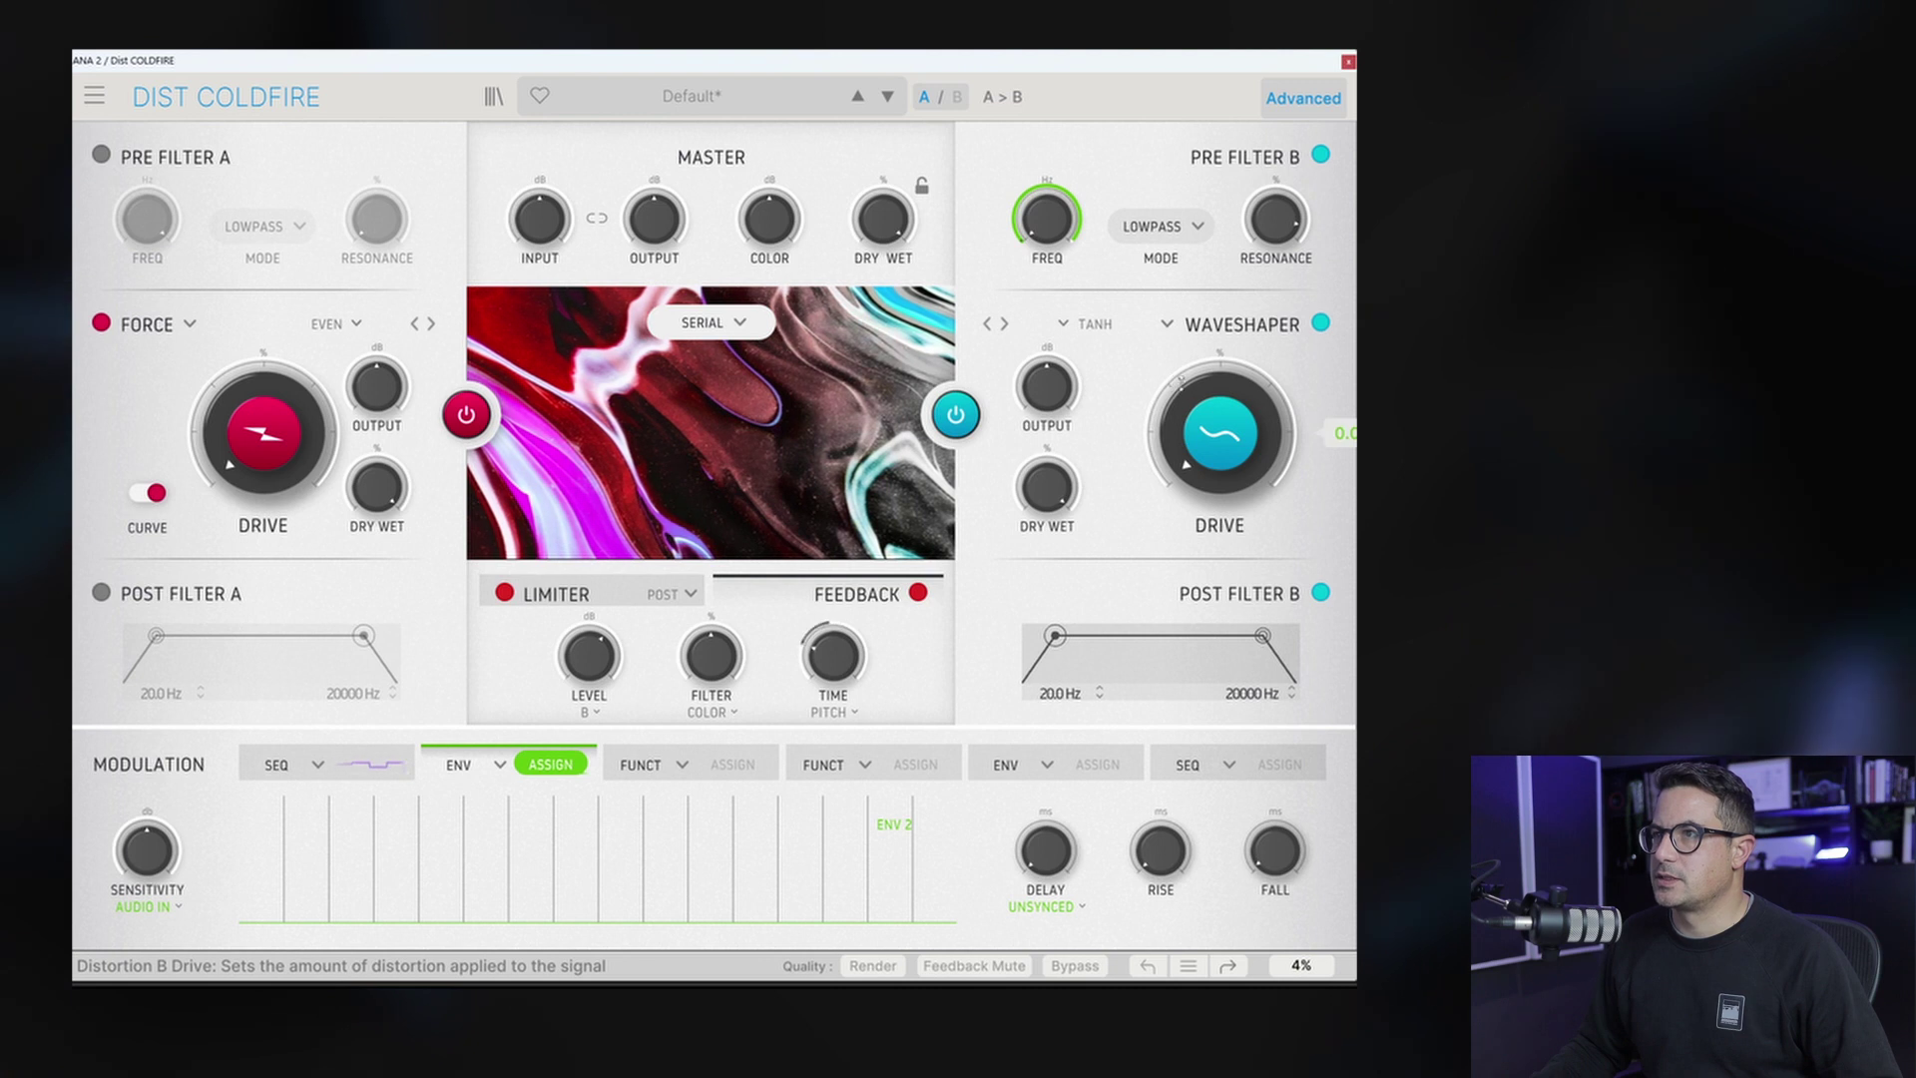
pyautogui.moveTo(711, 655)
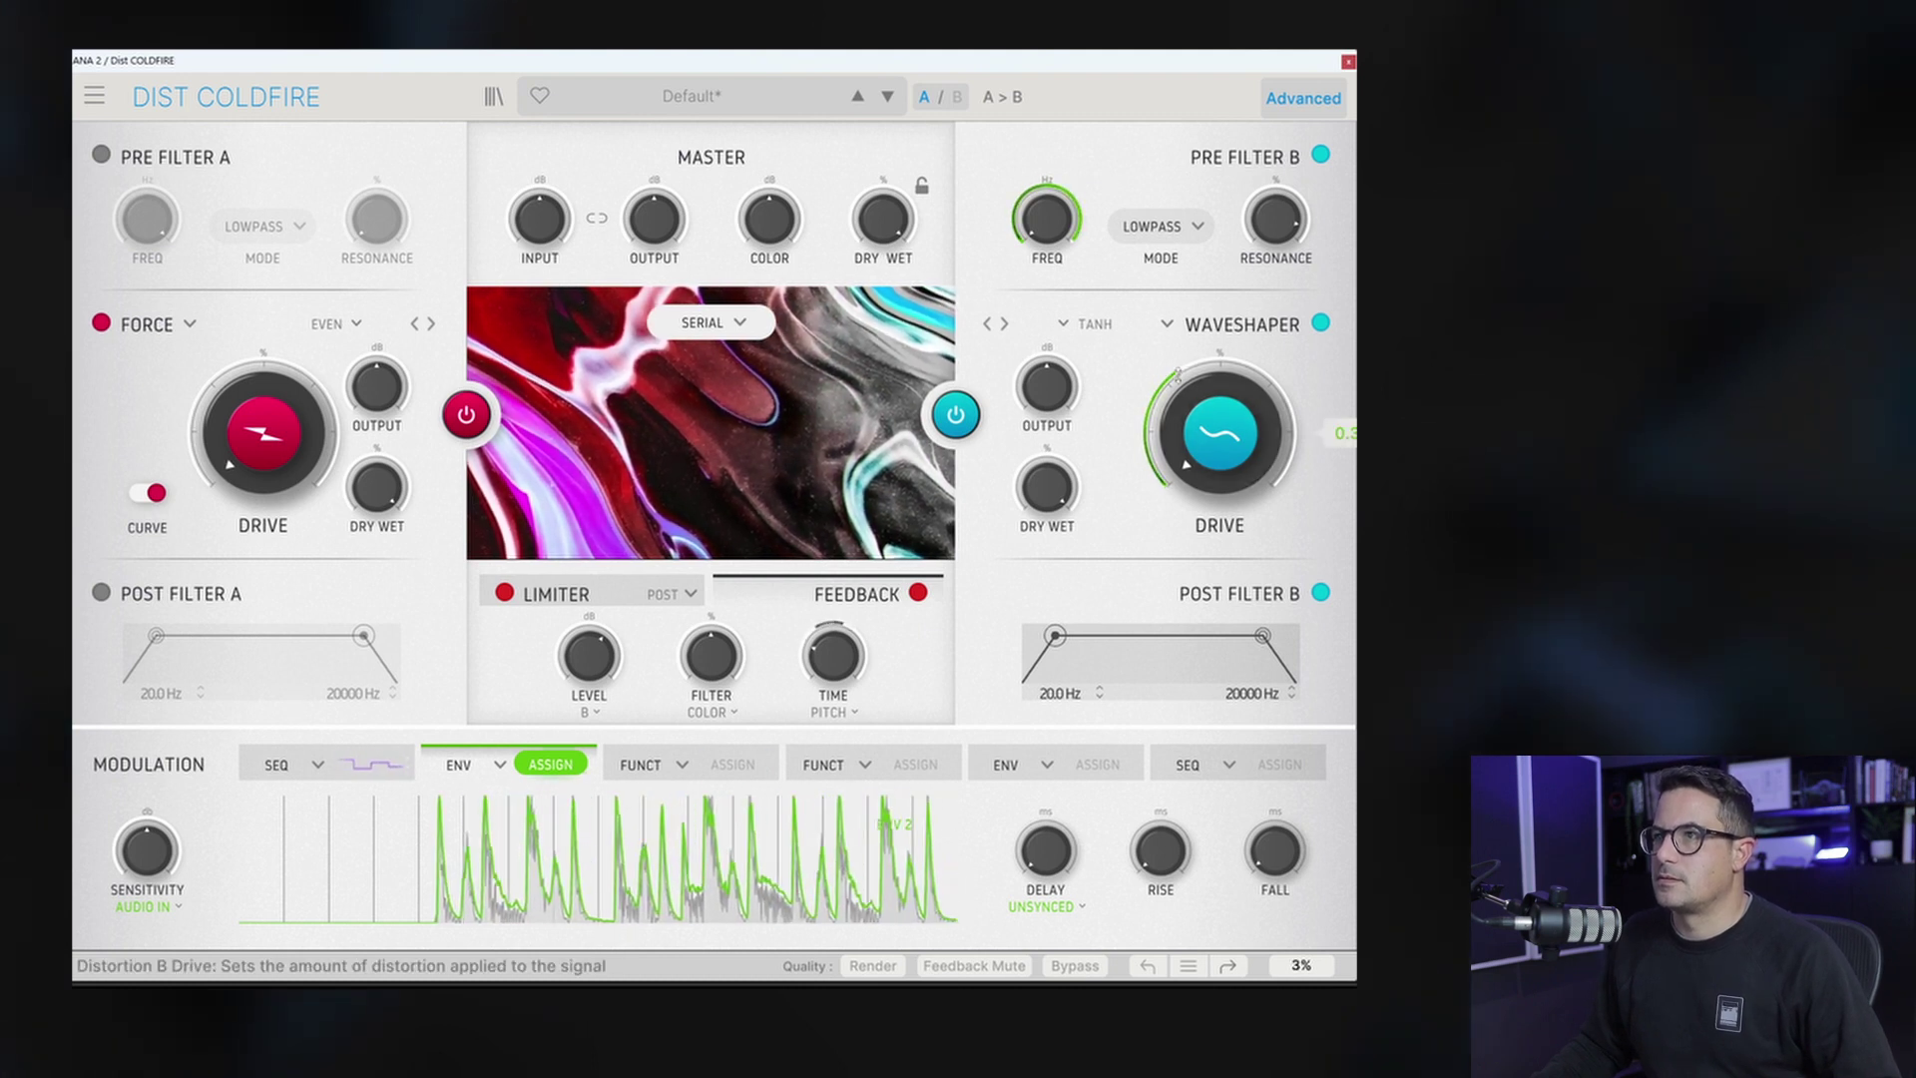
pyautogui.moveTo(1047, 214)
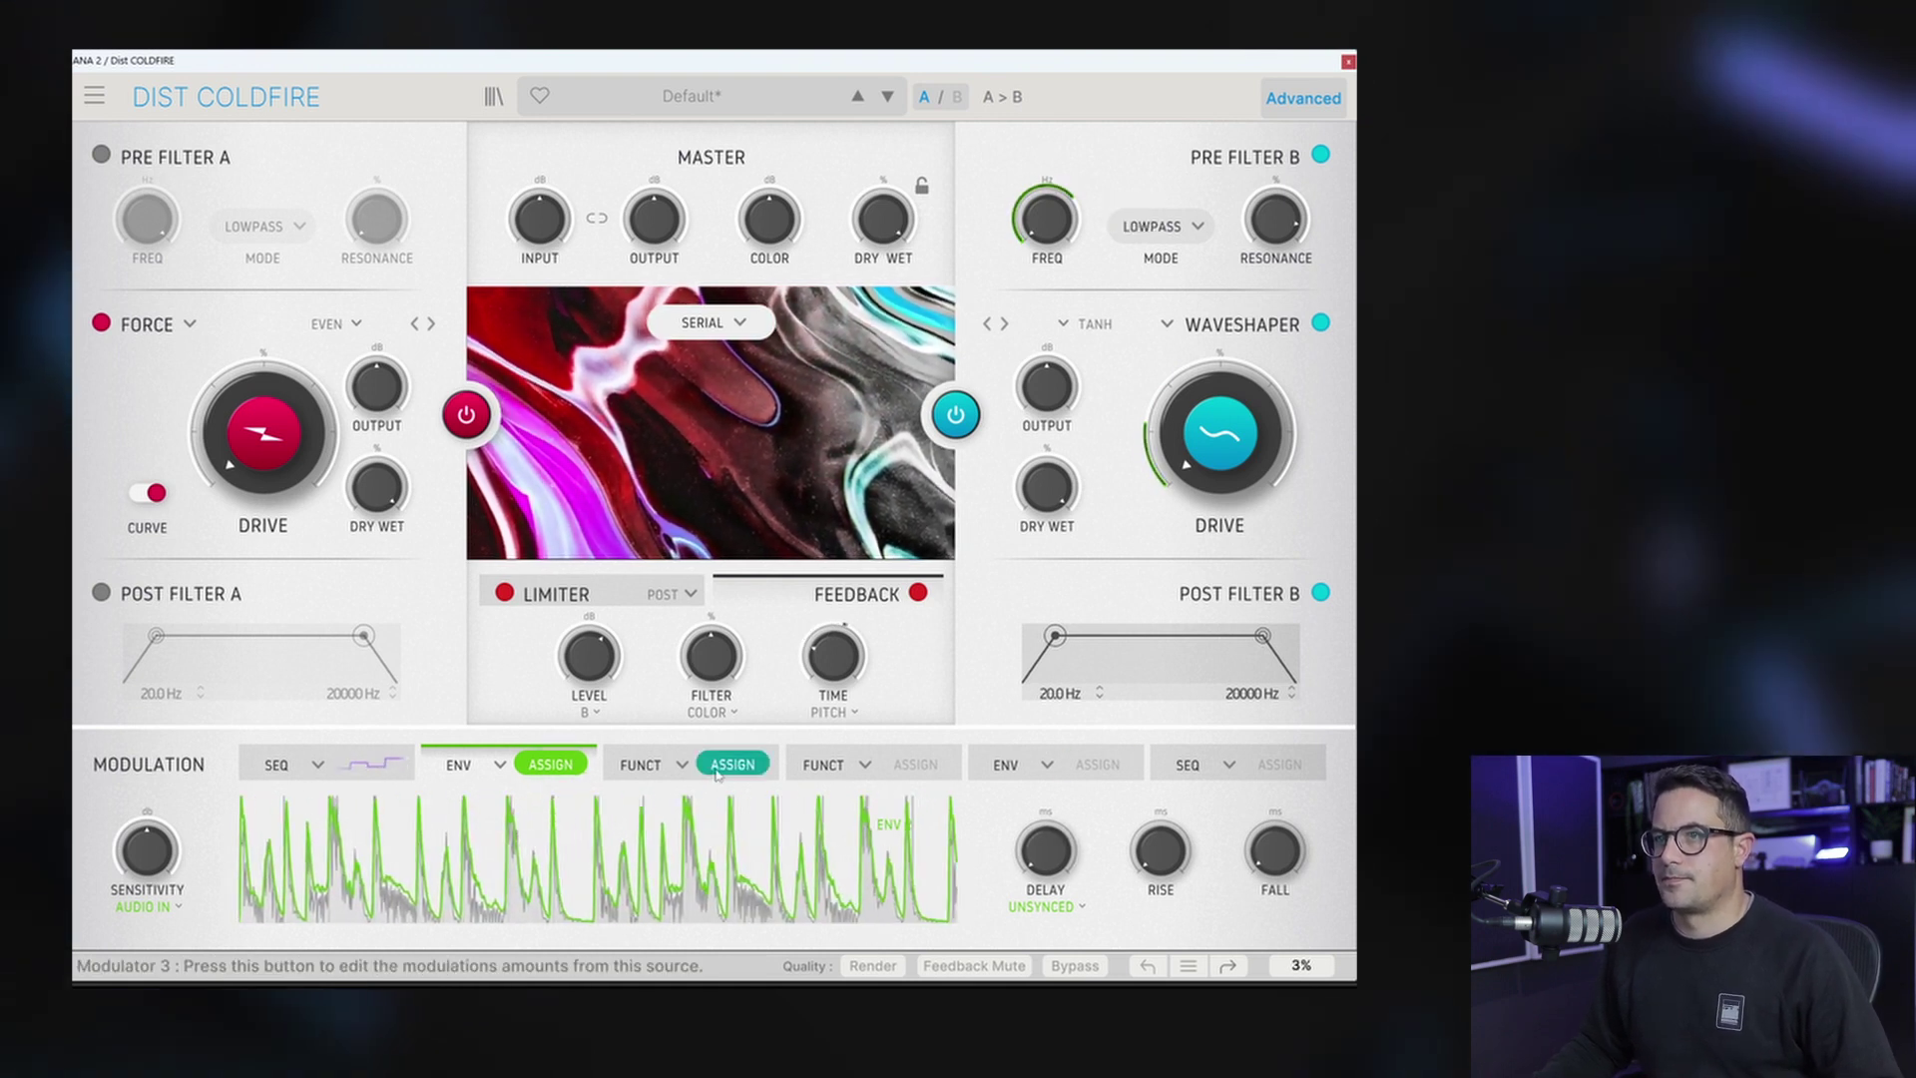
# Step: Change modulator 3 from a Function to an LFO
pyautogui.click(644, 764)
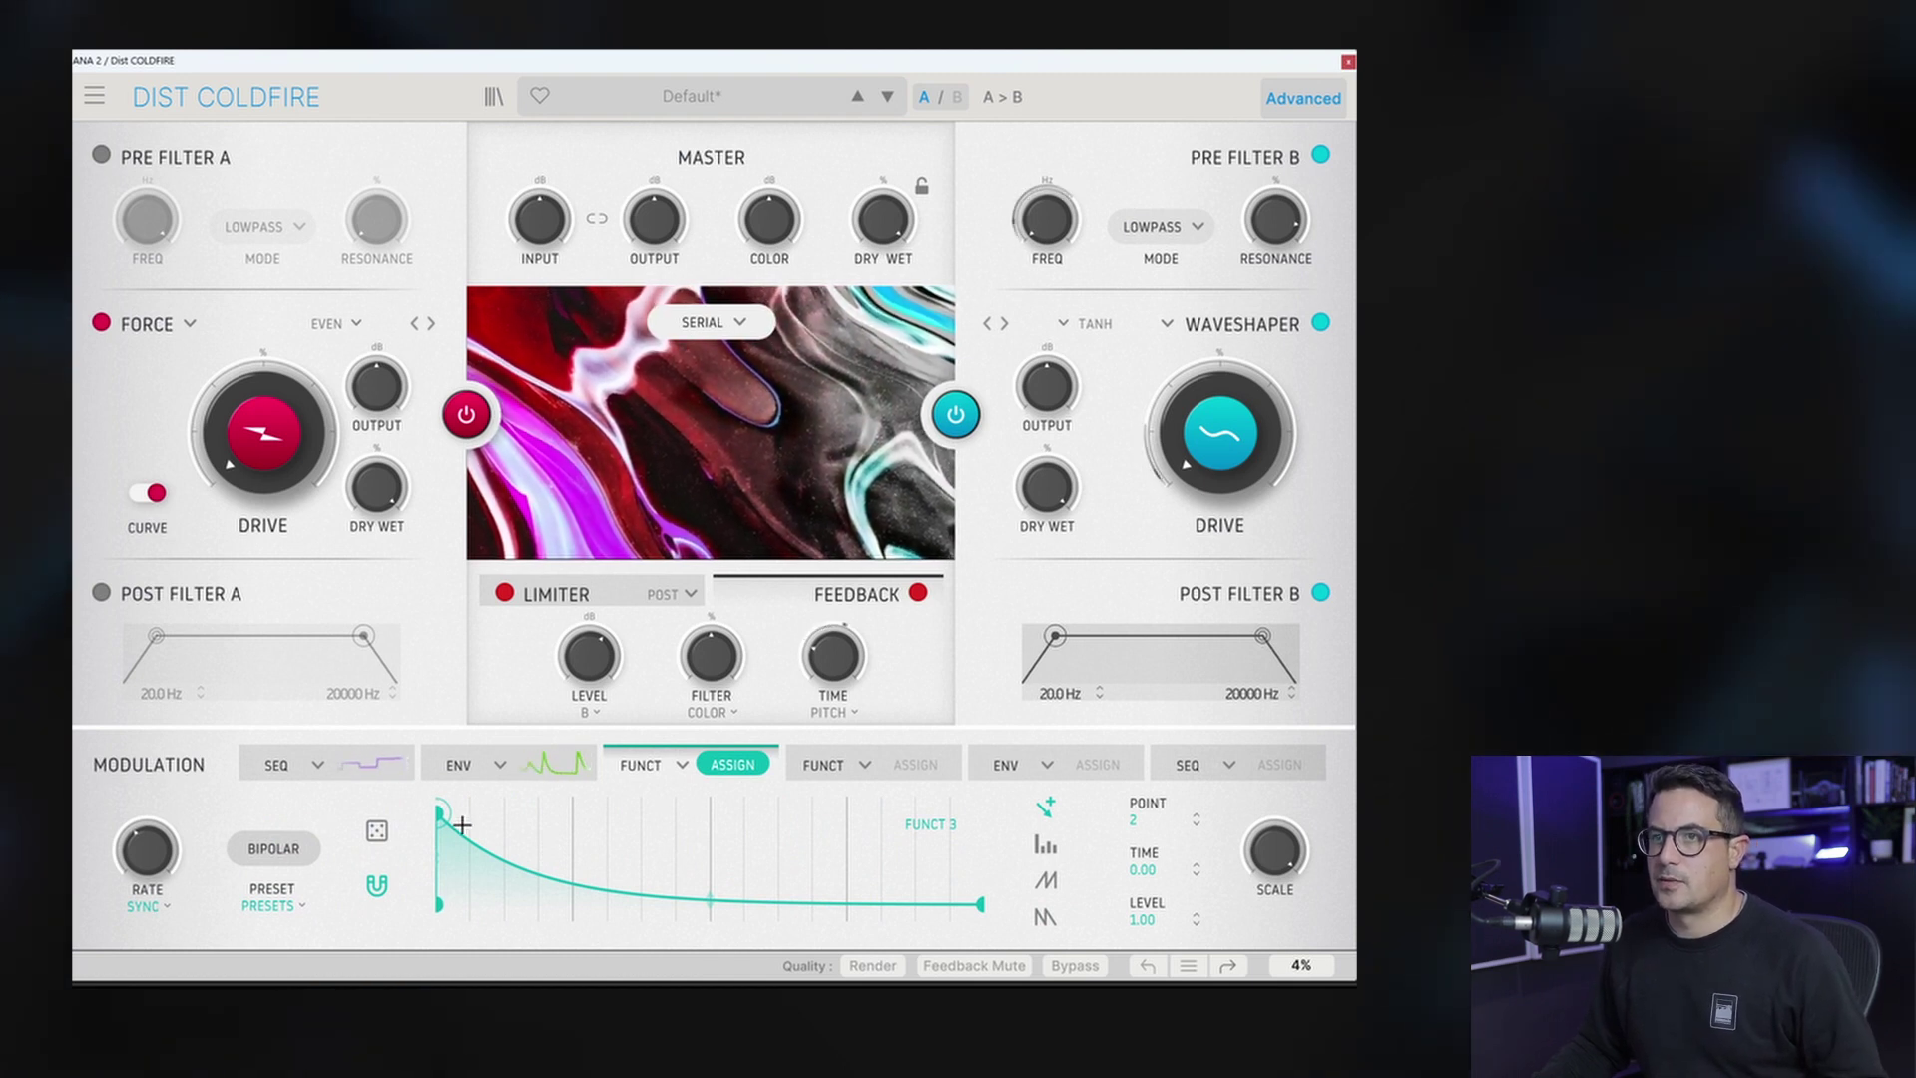
pyautogui.click(682, 764)
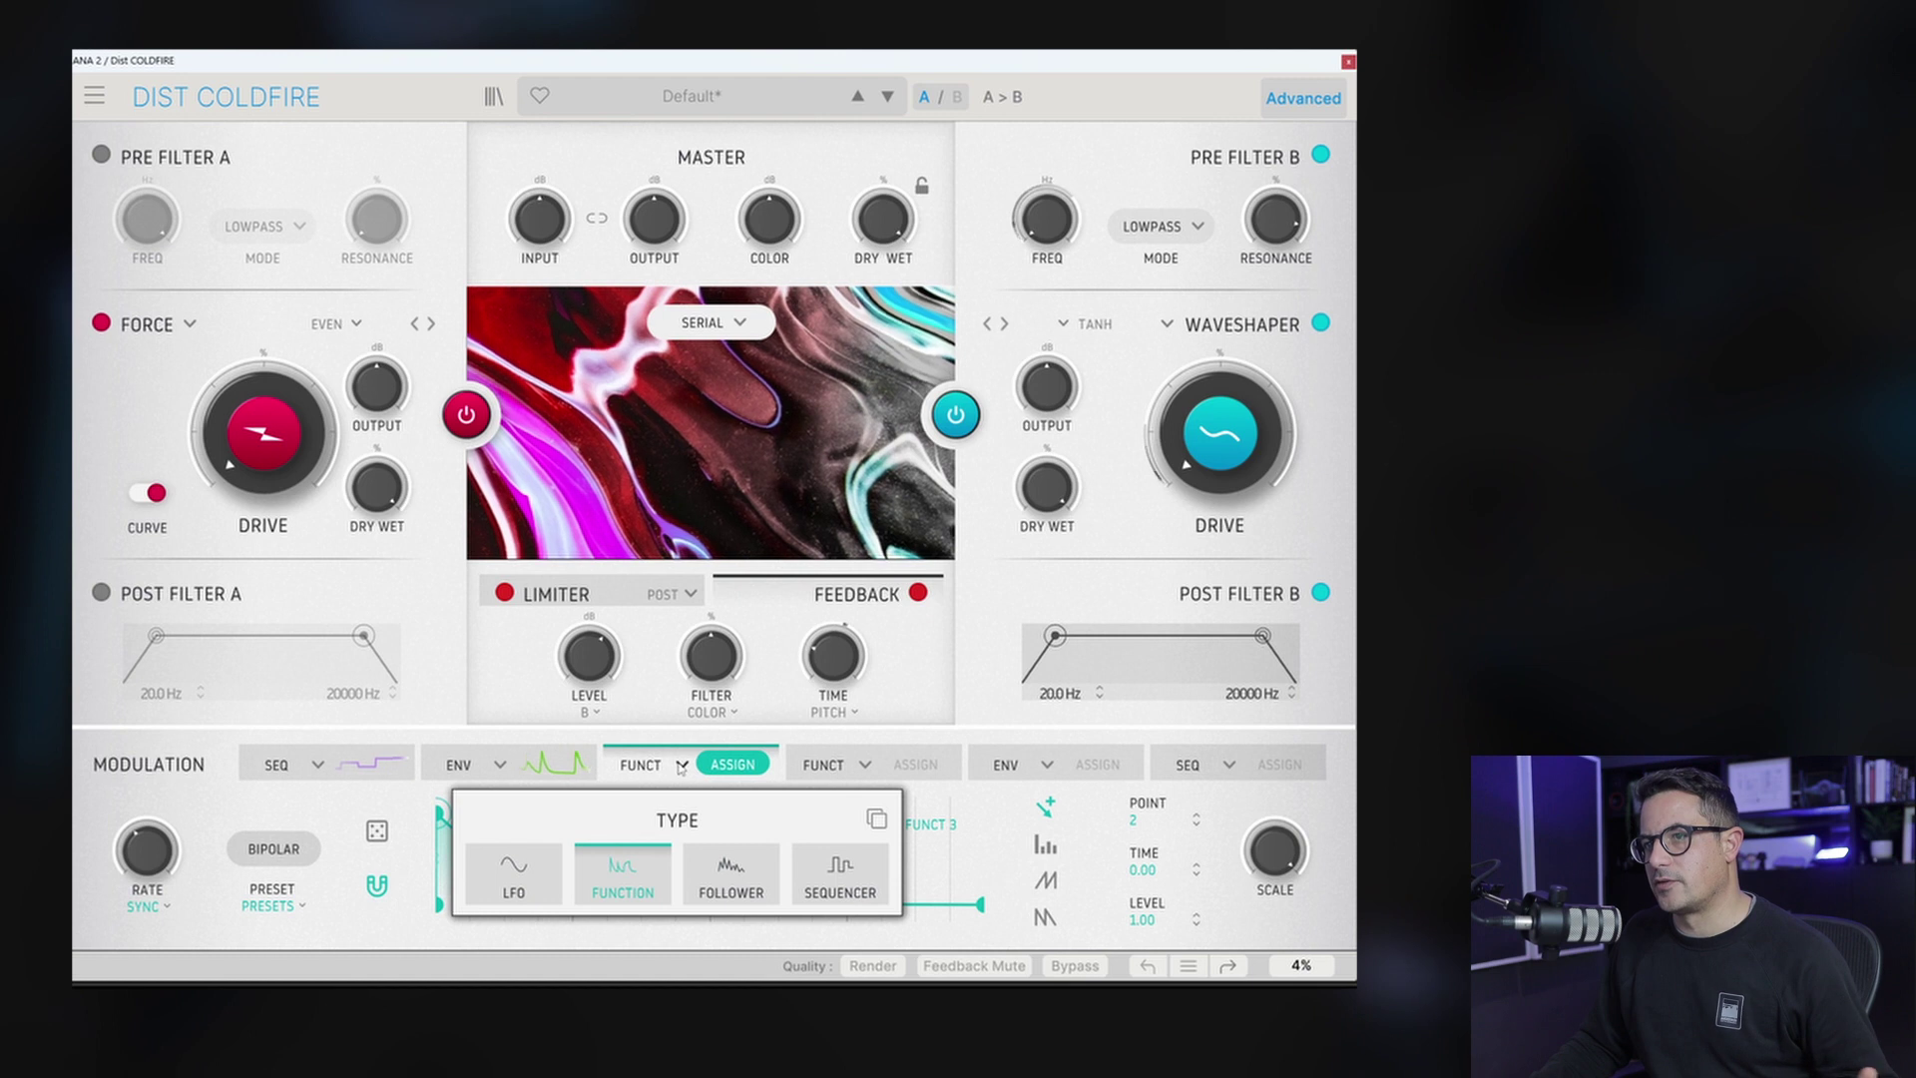
pyautogui.click(513, 871)
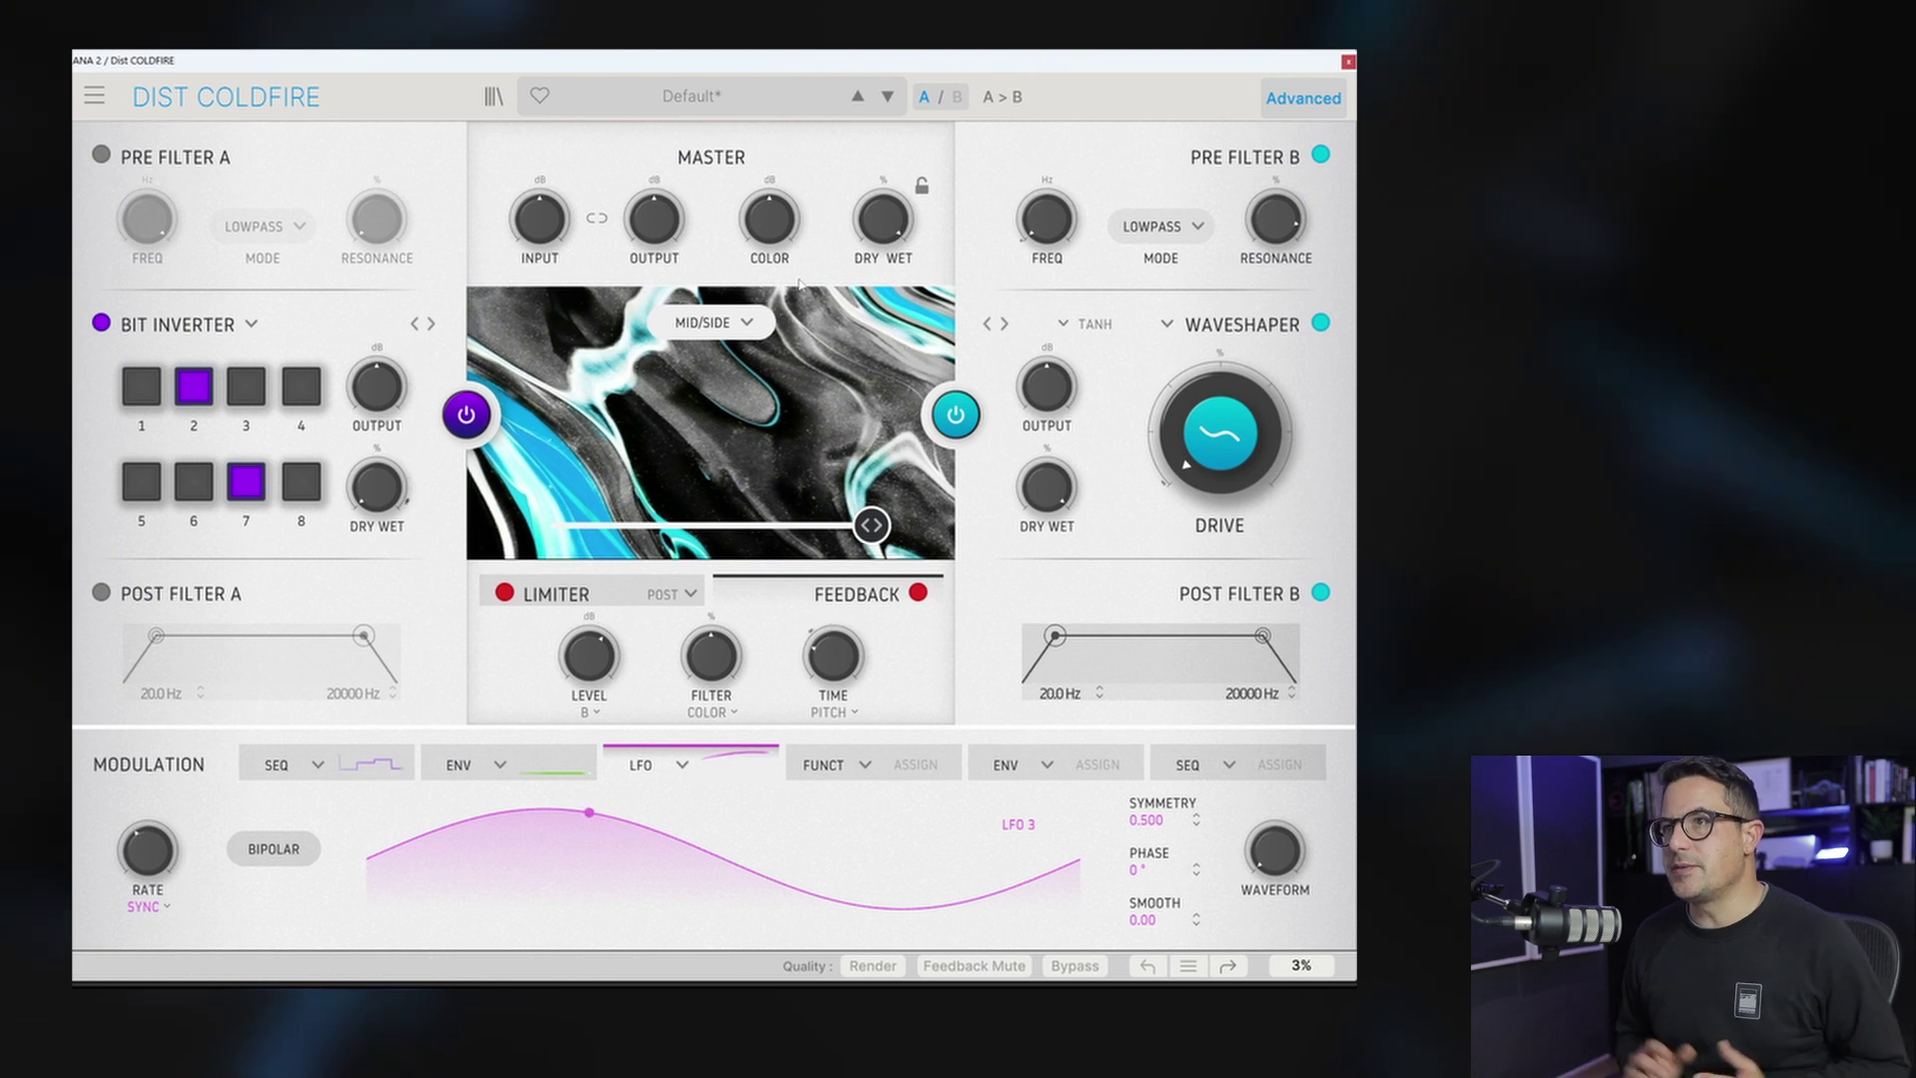
# Step: Start a new preset with Serial routing and Wavefolder as the type of distortion A
pyautogui.click(94, 95)
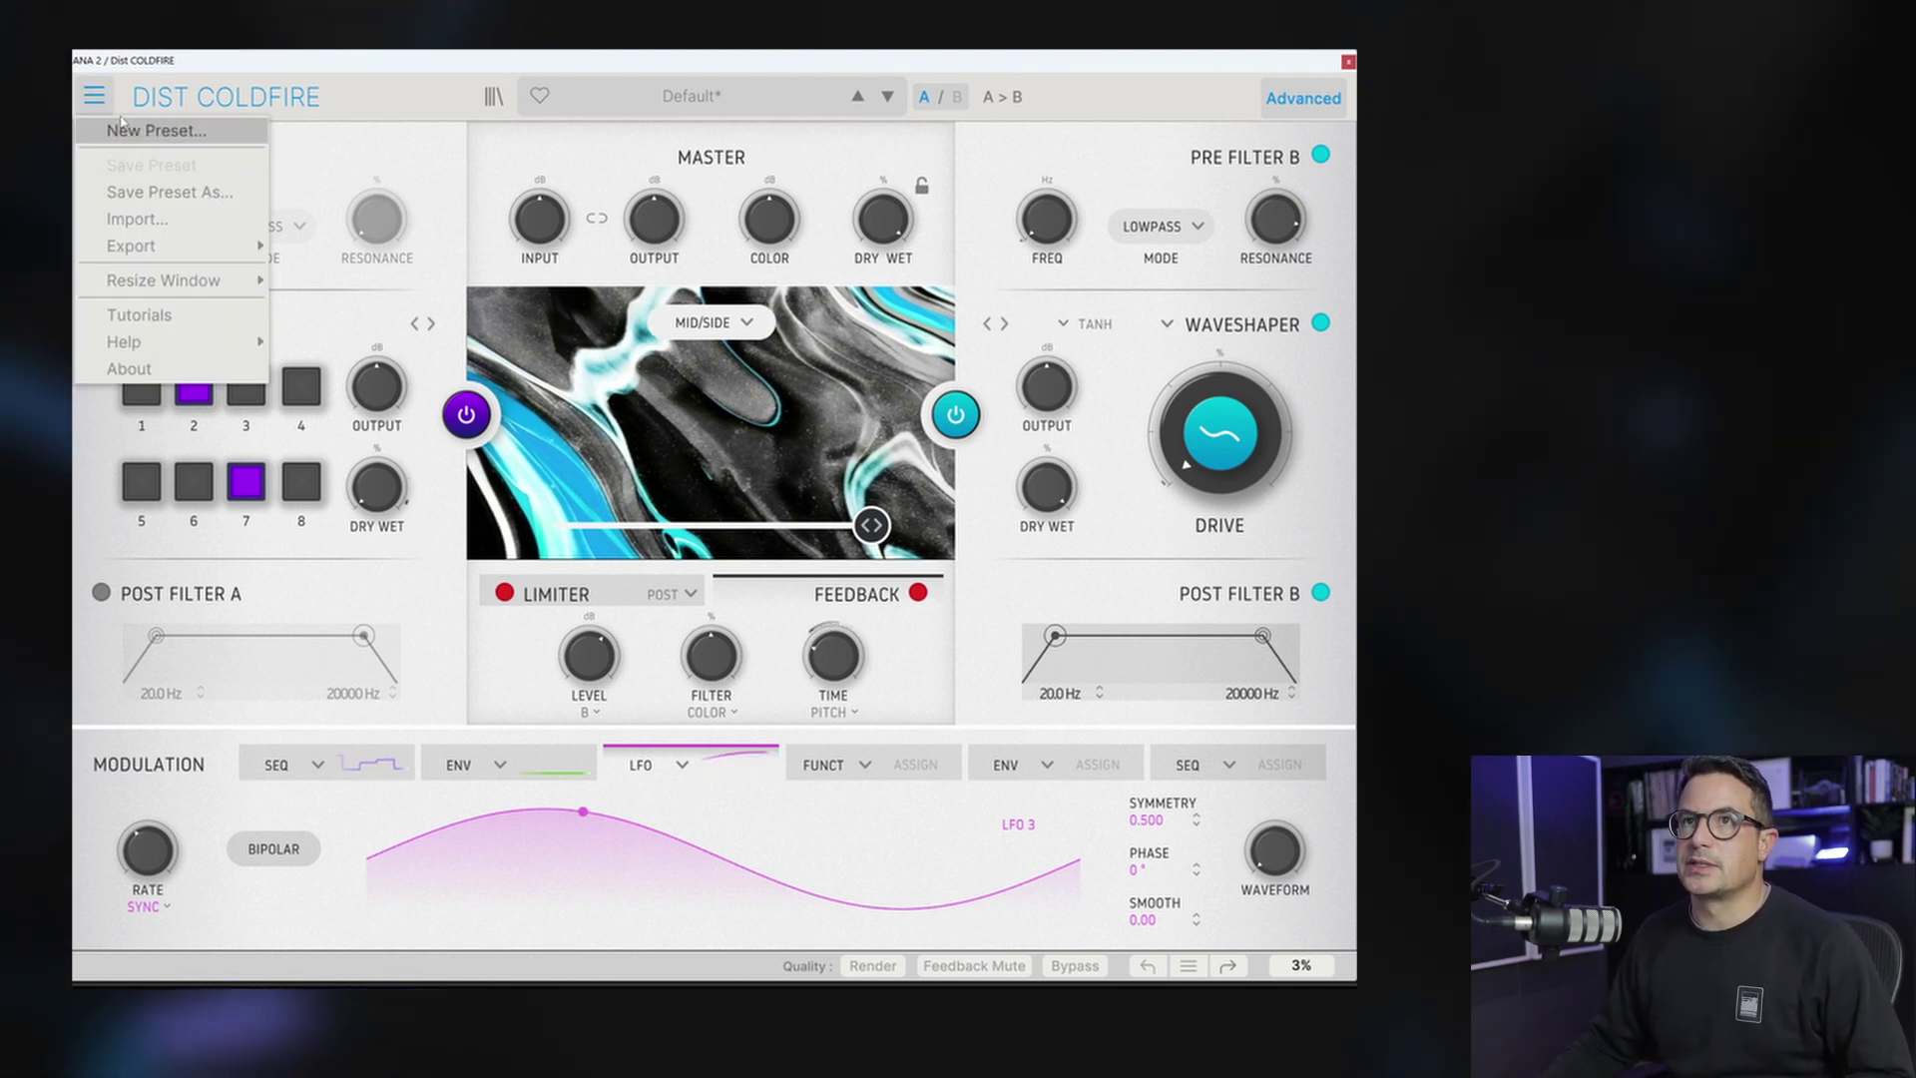
pyautogui.click(120, 124)
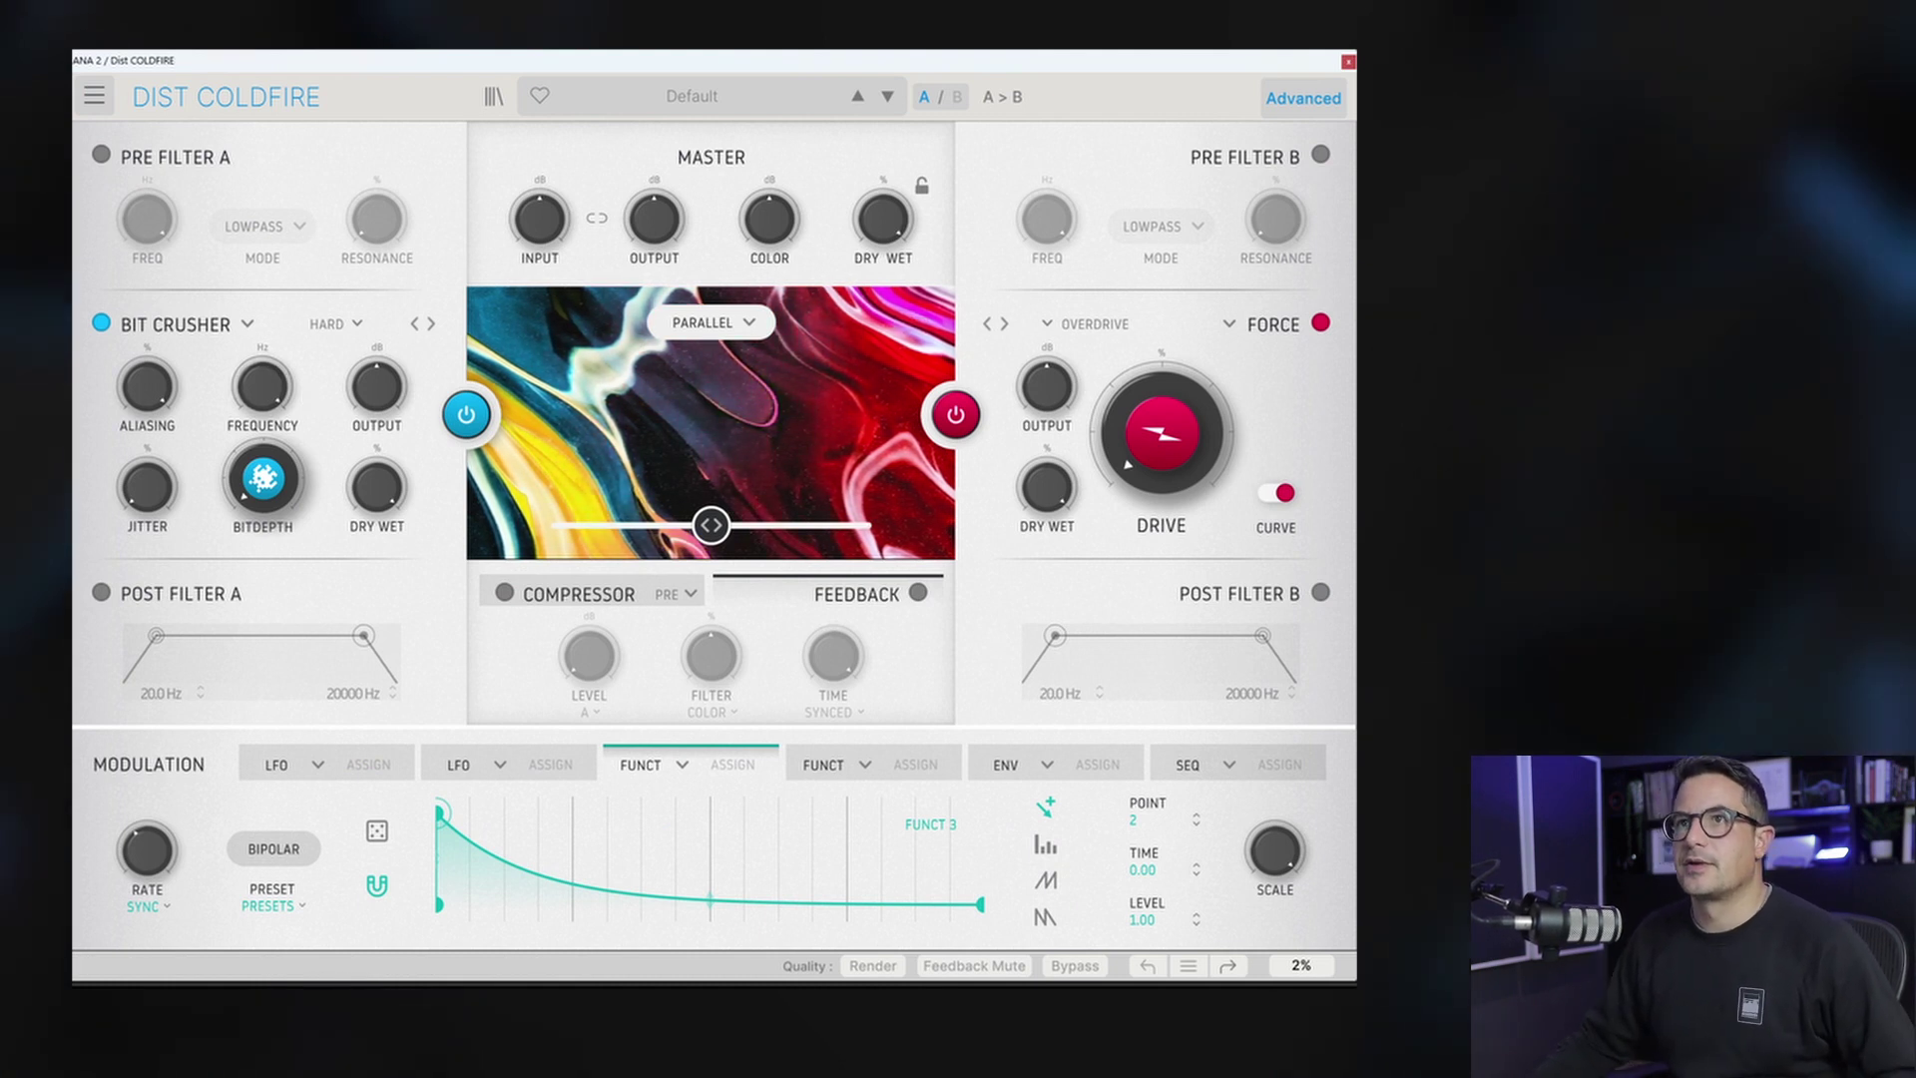
pyautogui.click(702, 322)
pyautogui.click(599, 439)
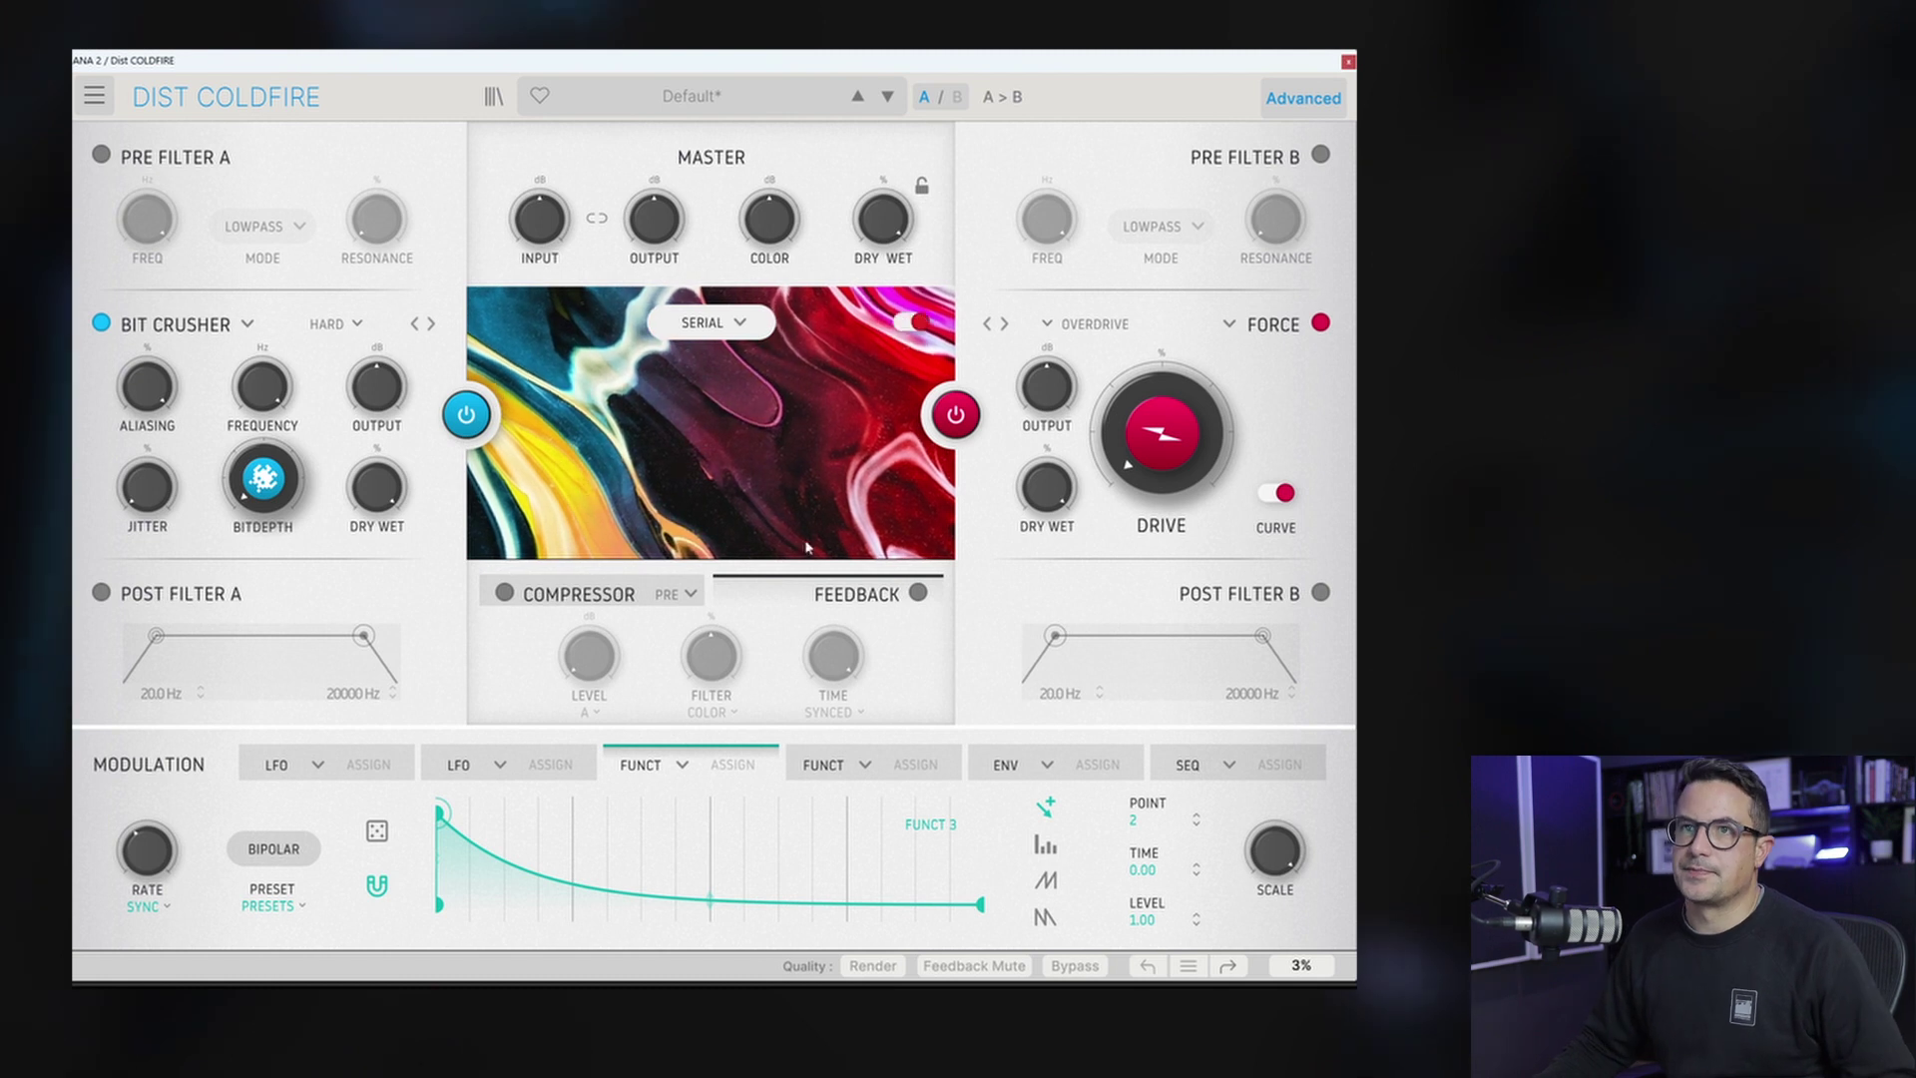
pyautogui.click(245, 325)
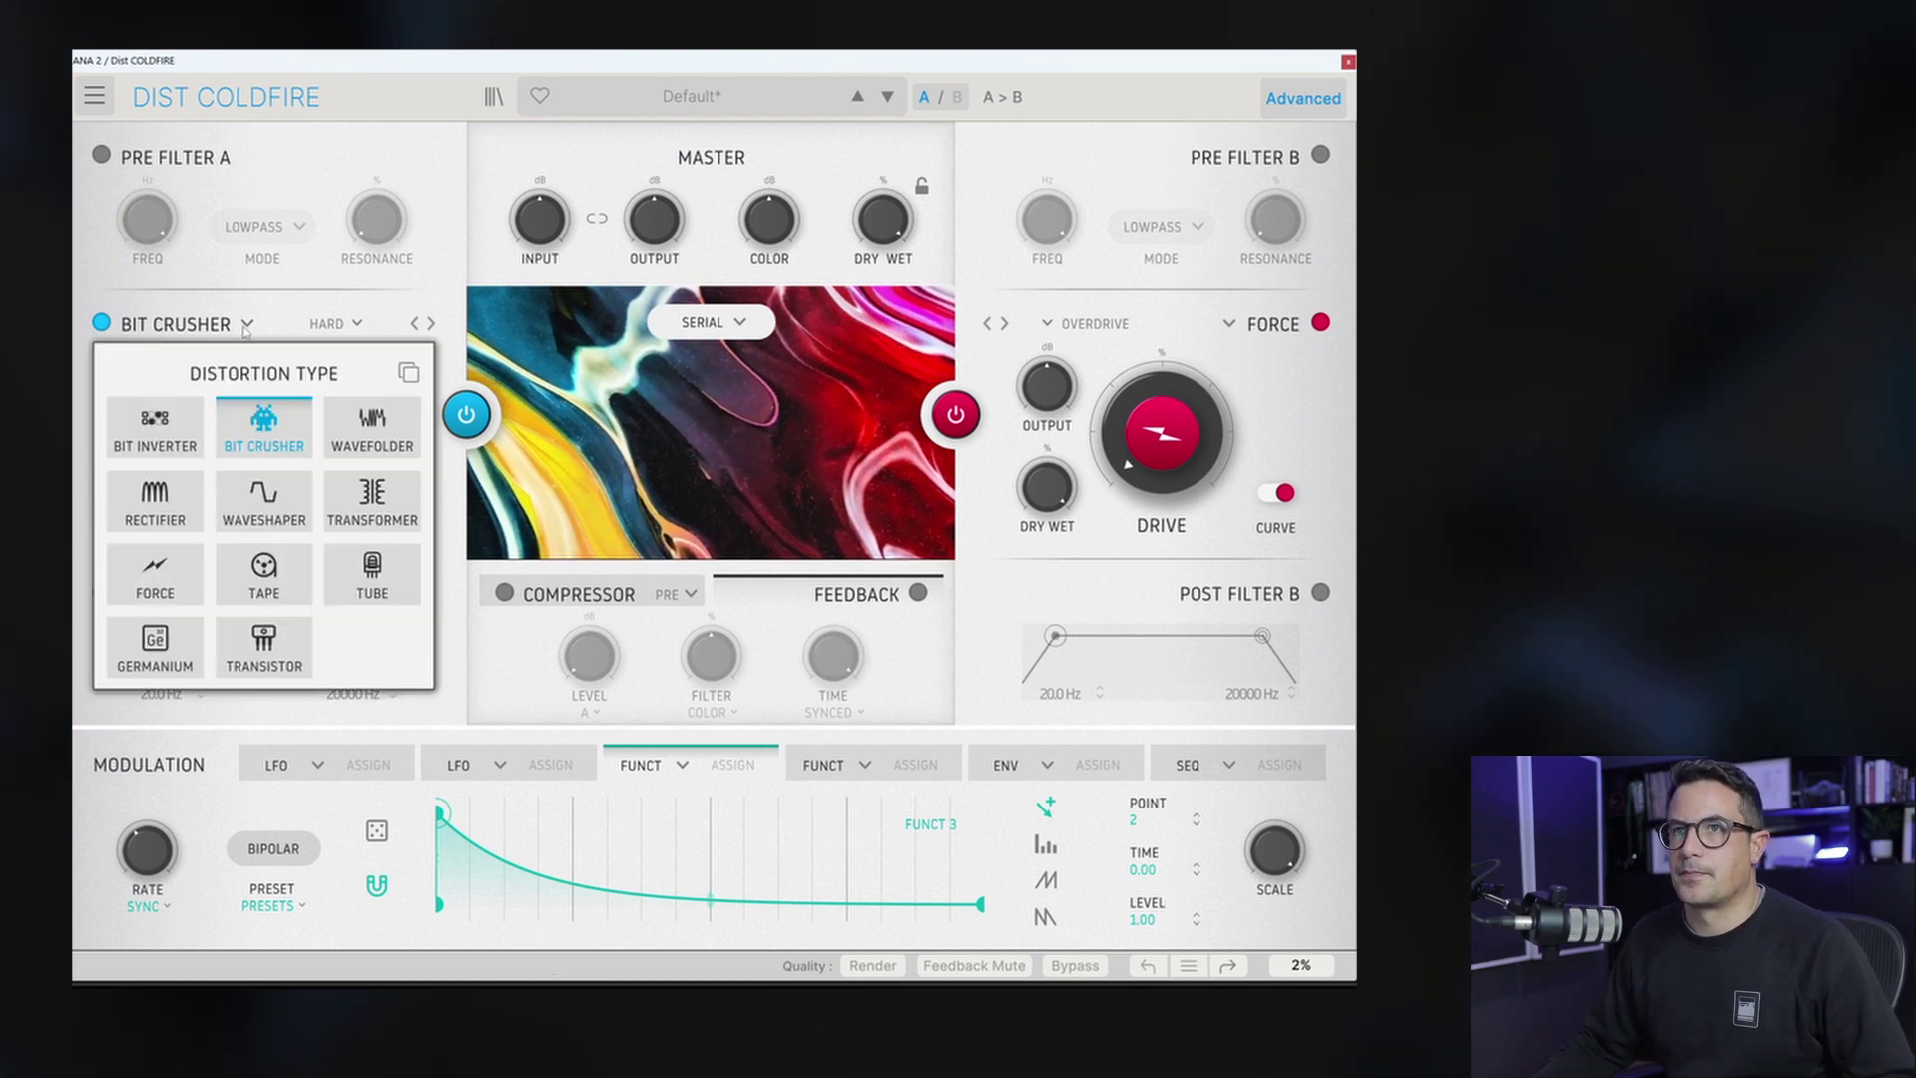
pyautogui.click(345, 437)
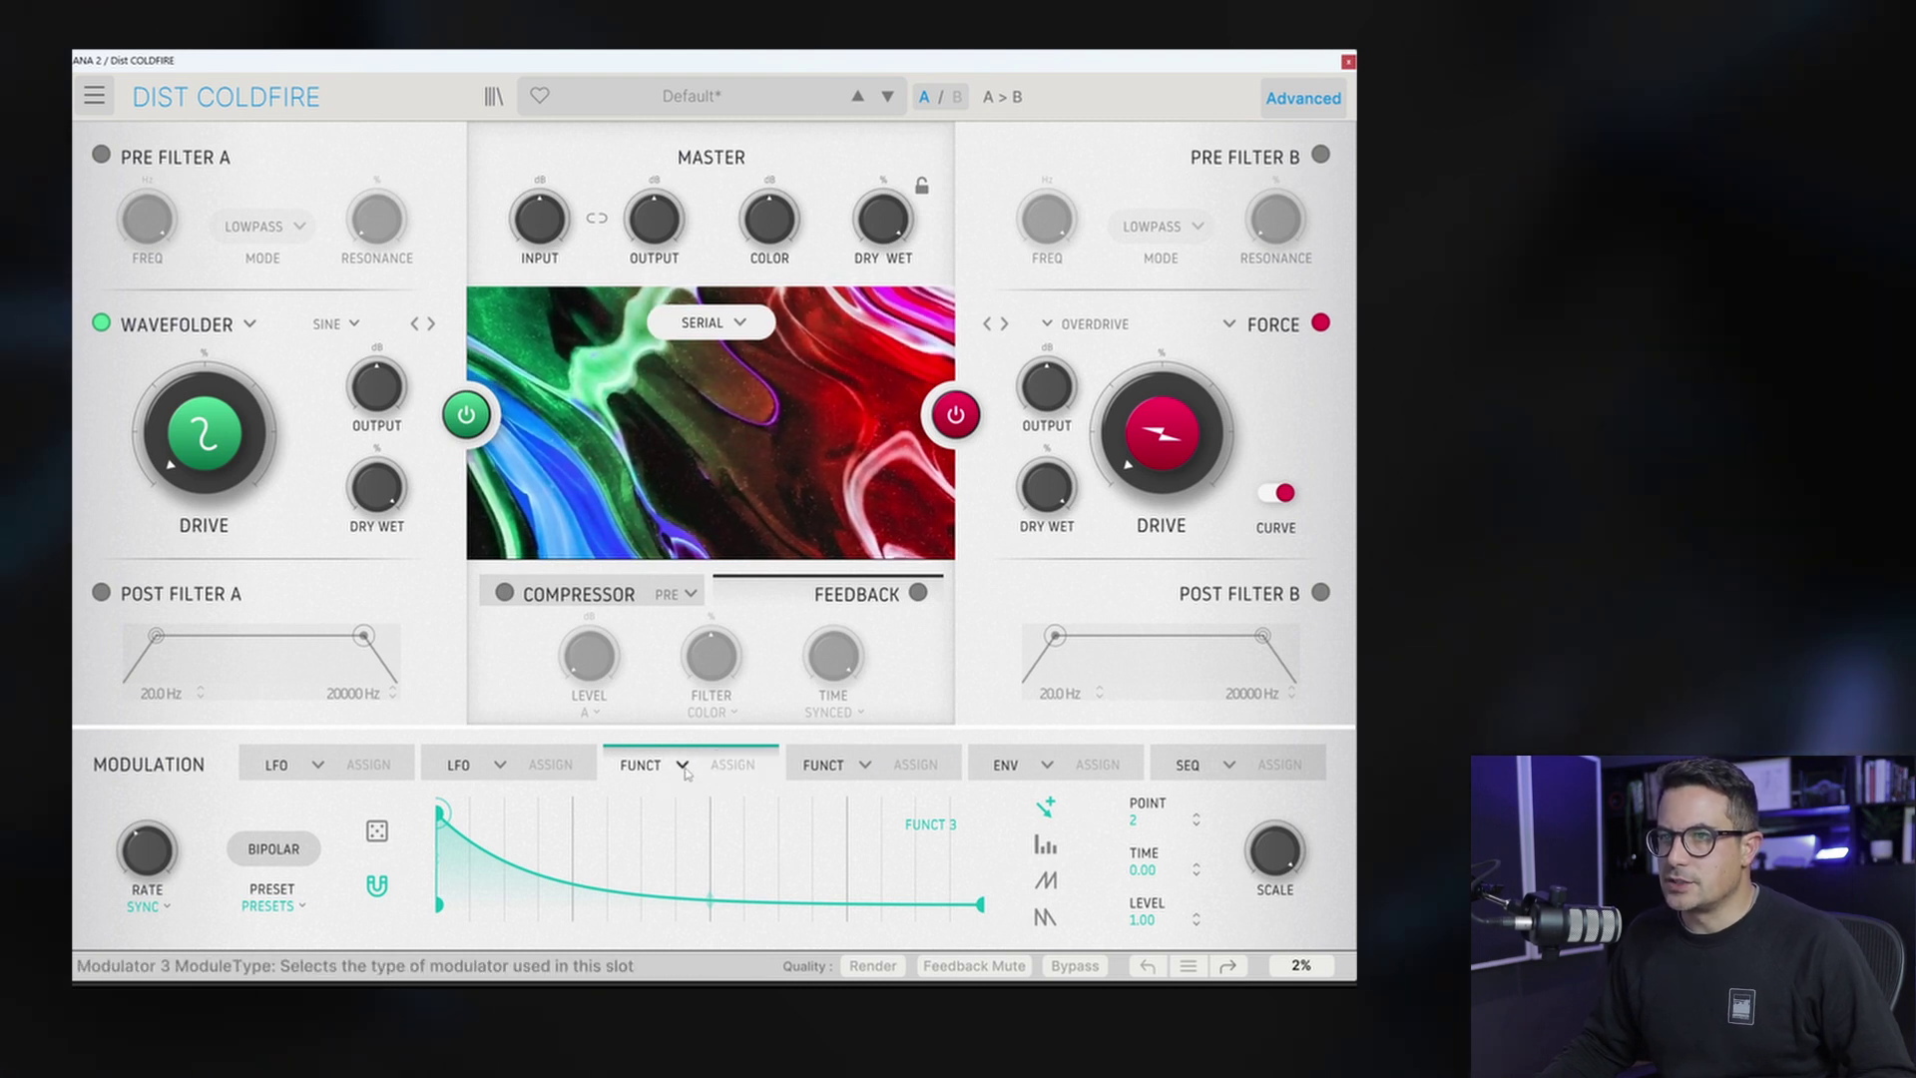
# Step: Raise the rate of Function modulator 3 and assign it to the Wavefolder's drive with a moderate positive amount
pyautogui.click(684, 766)
pyautogui.moveTo(160, 872)
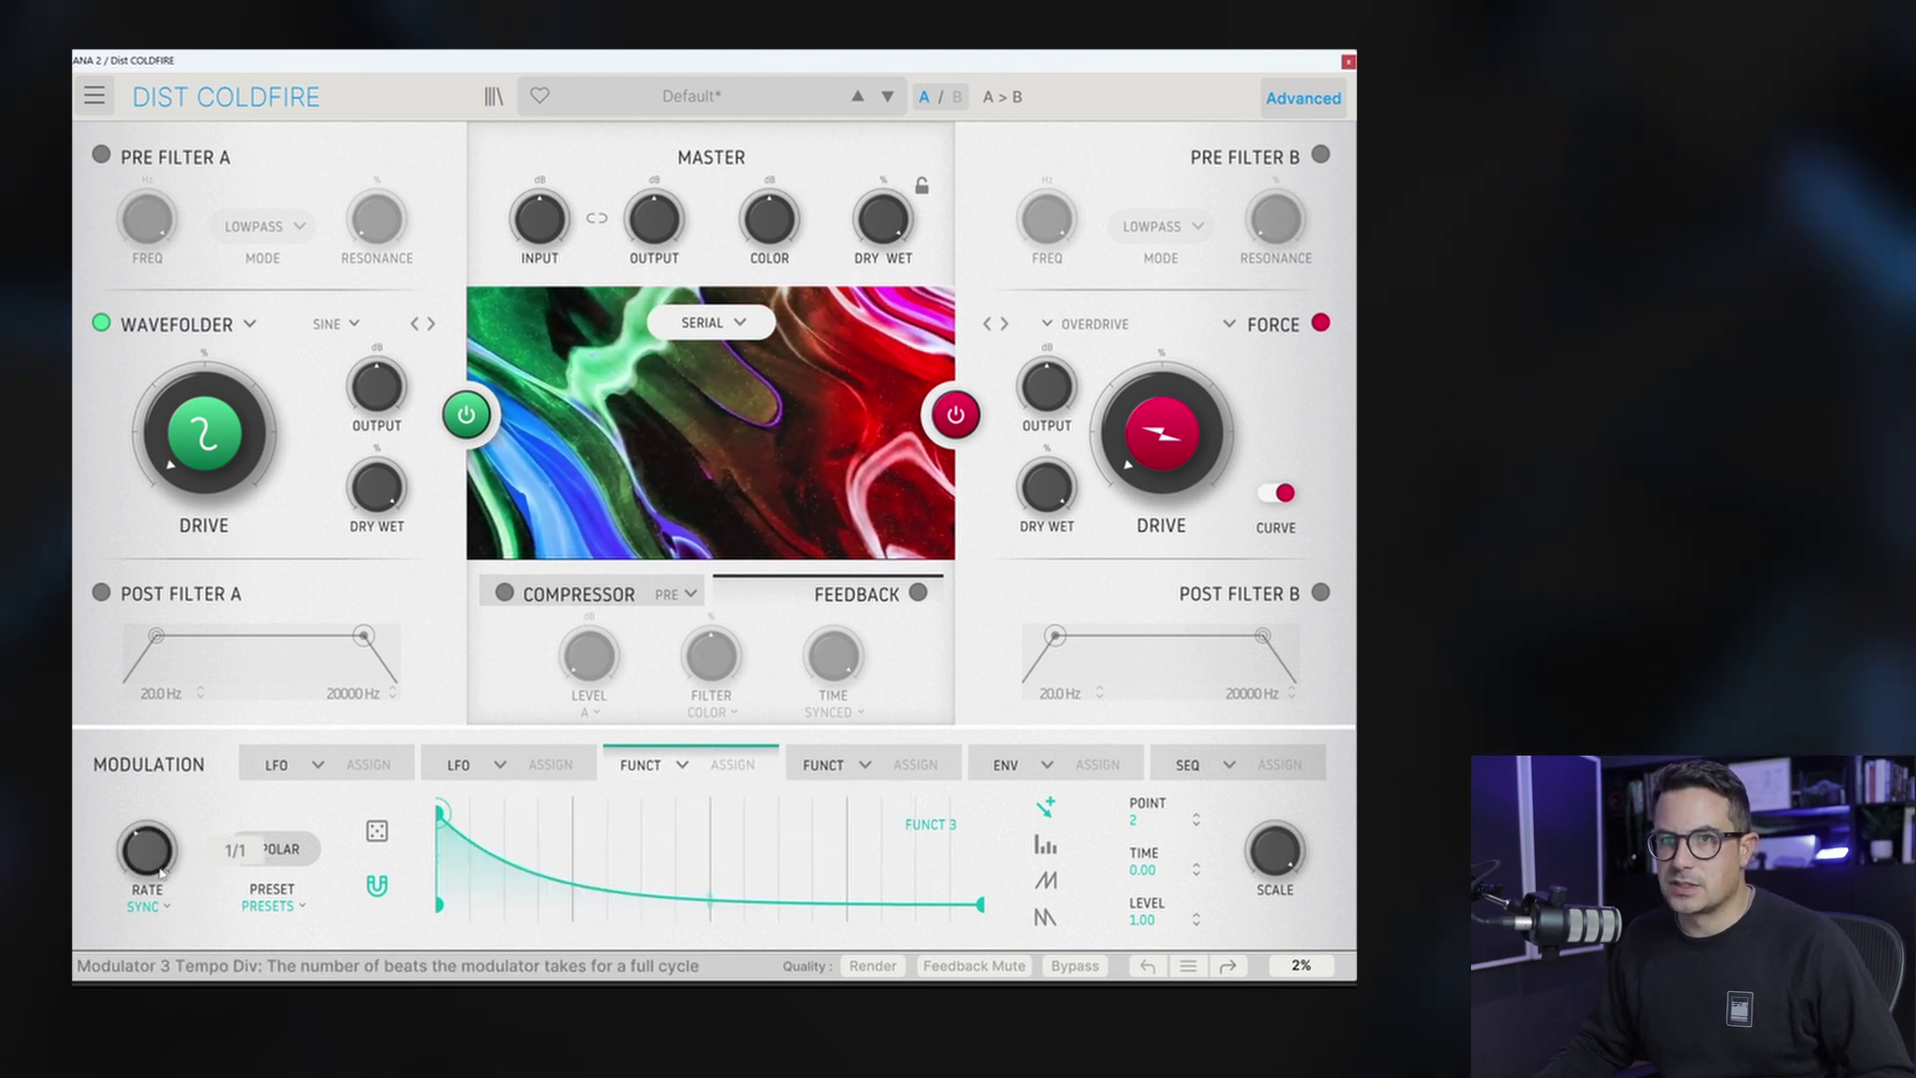
pyautogui.moveTo(161, 870); pyautogui.dragTo(160, 854)
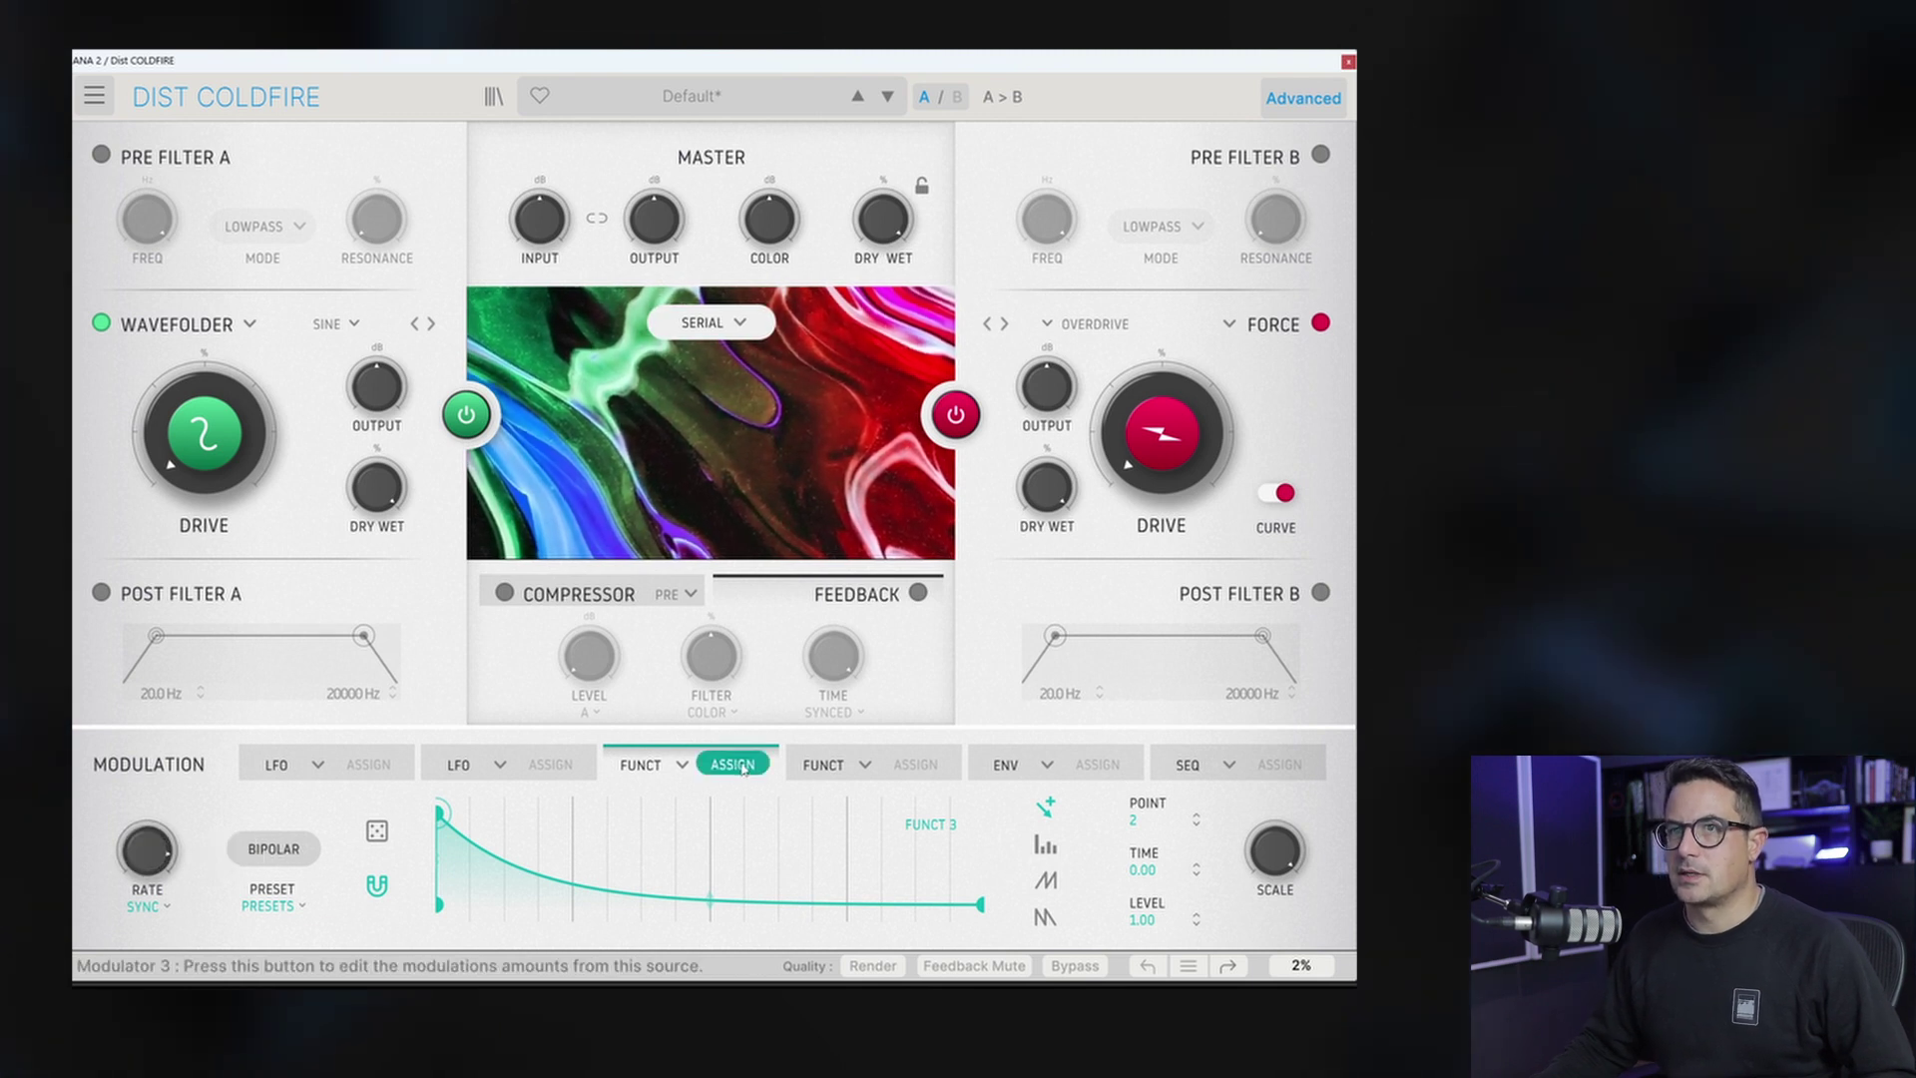
pyautogui.moveTo(149, 391); pyautogui.dragTo(149, 280)
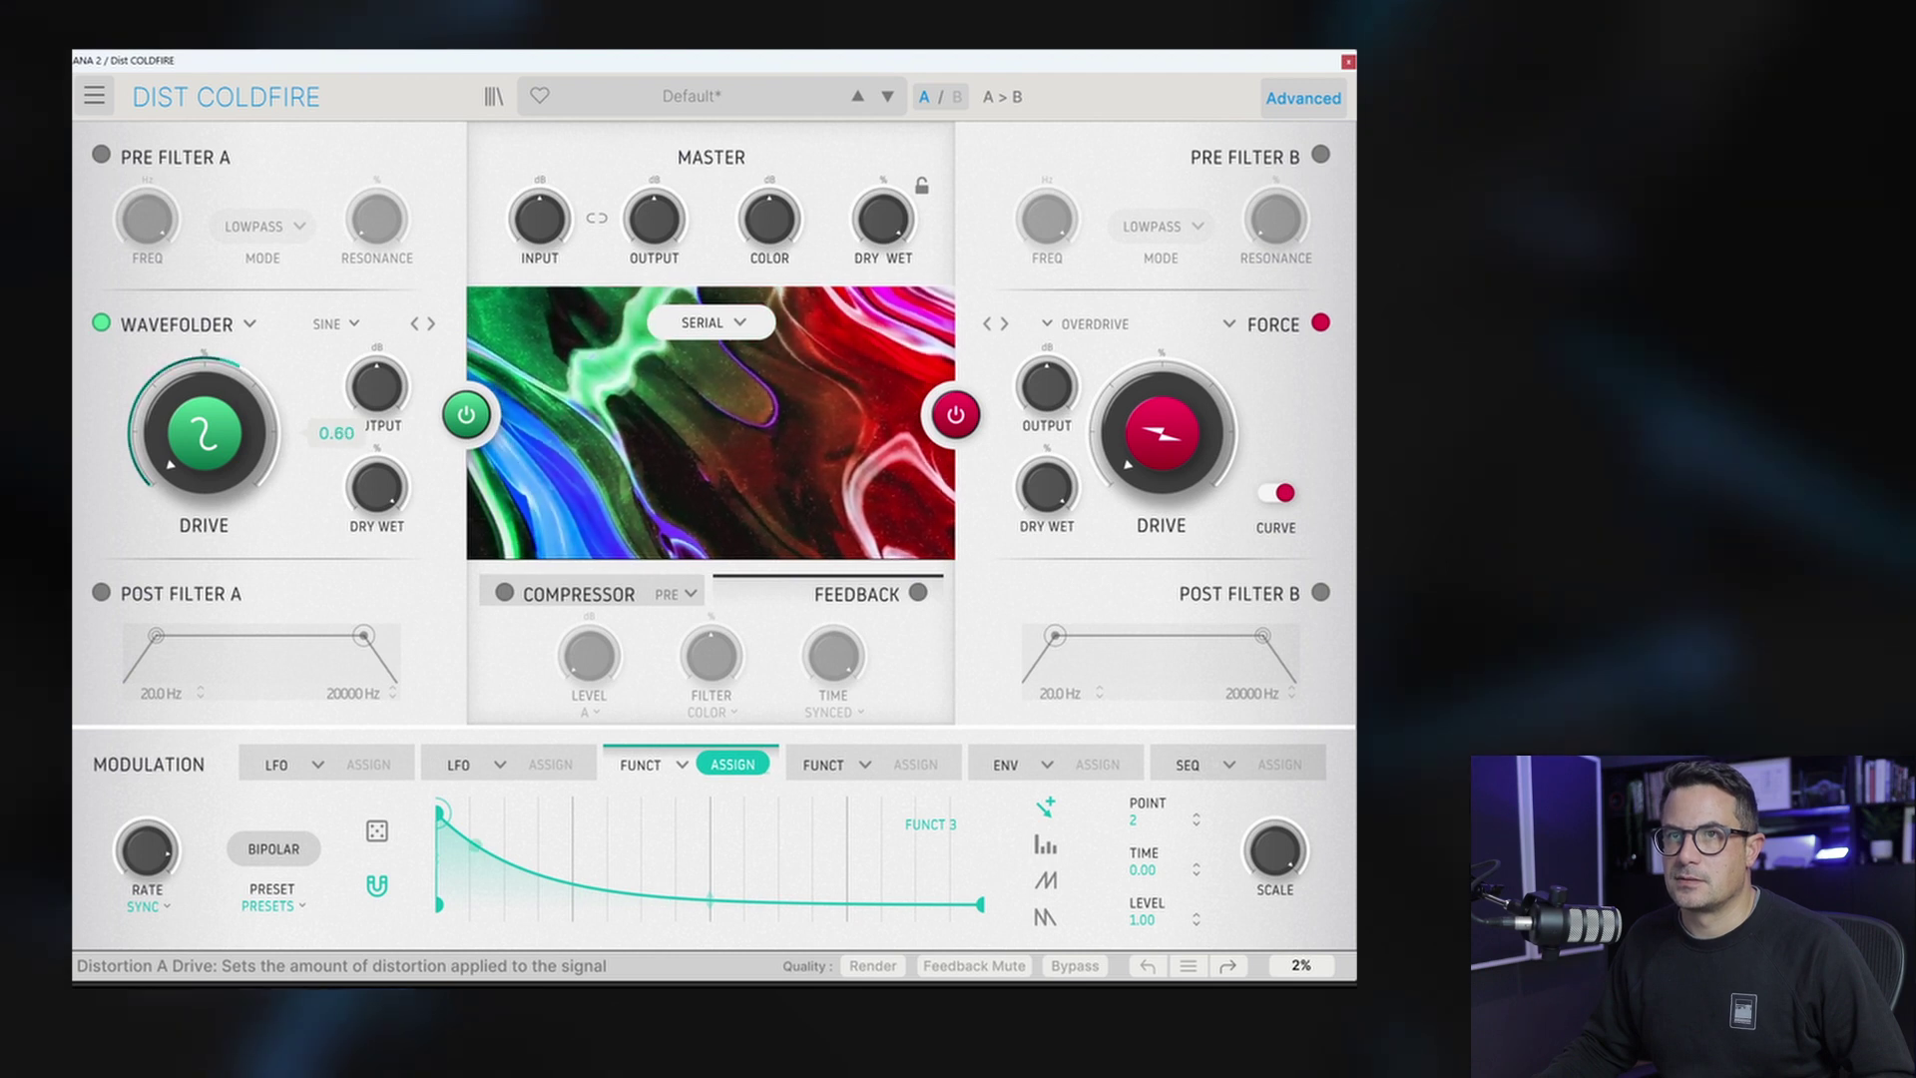
pyautogui.moveTo(204, 394)
pyautogui.mouseDown()
pyautogui.moveTo(205, 374)
pyautogui.moveTo(204, 402)
pyautogui.mouseUp()
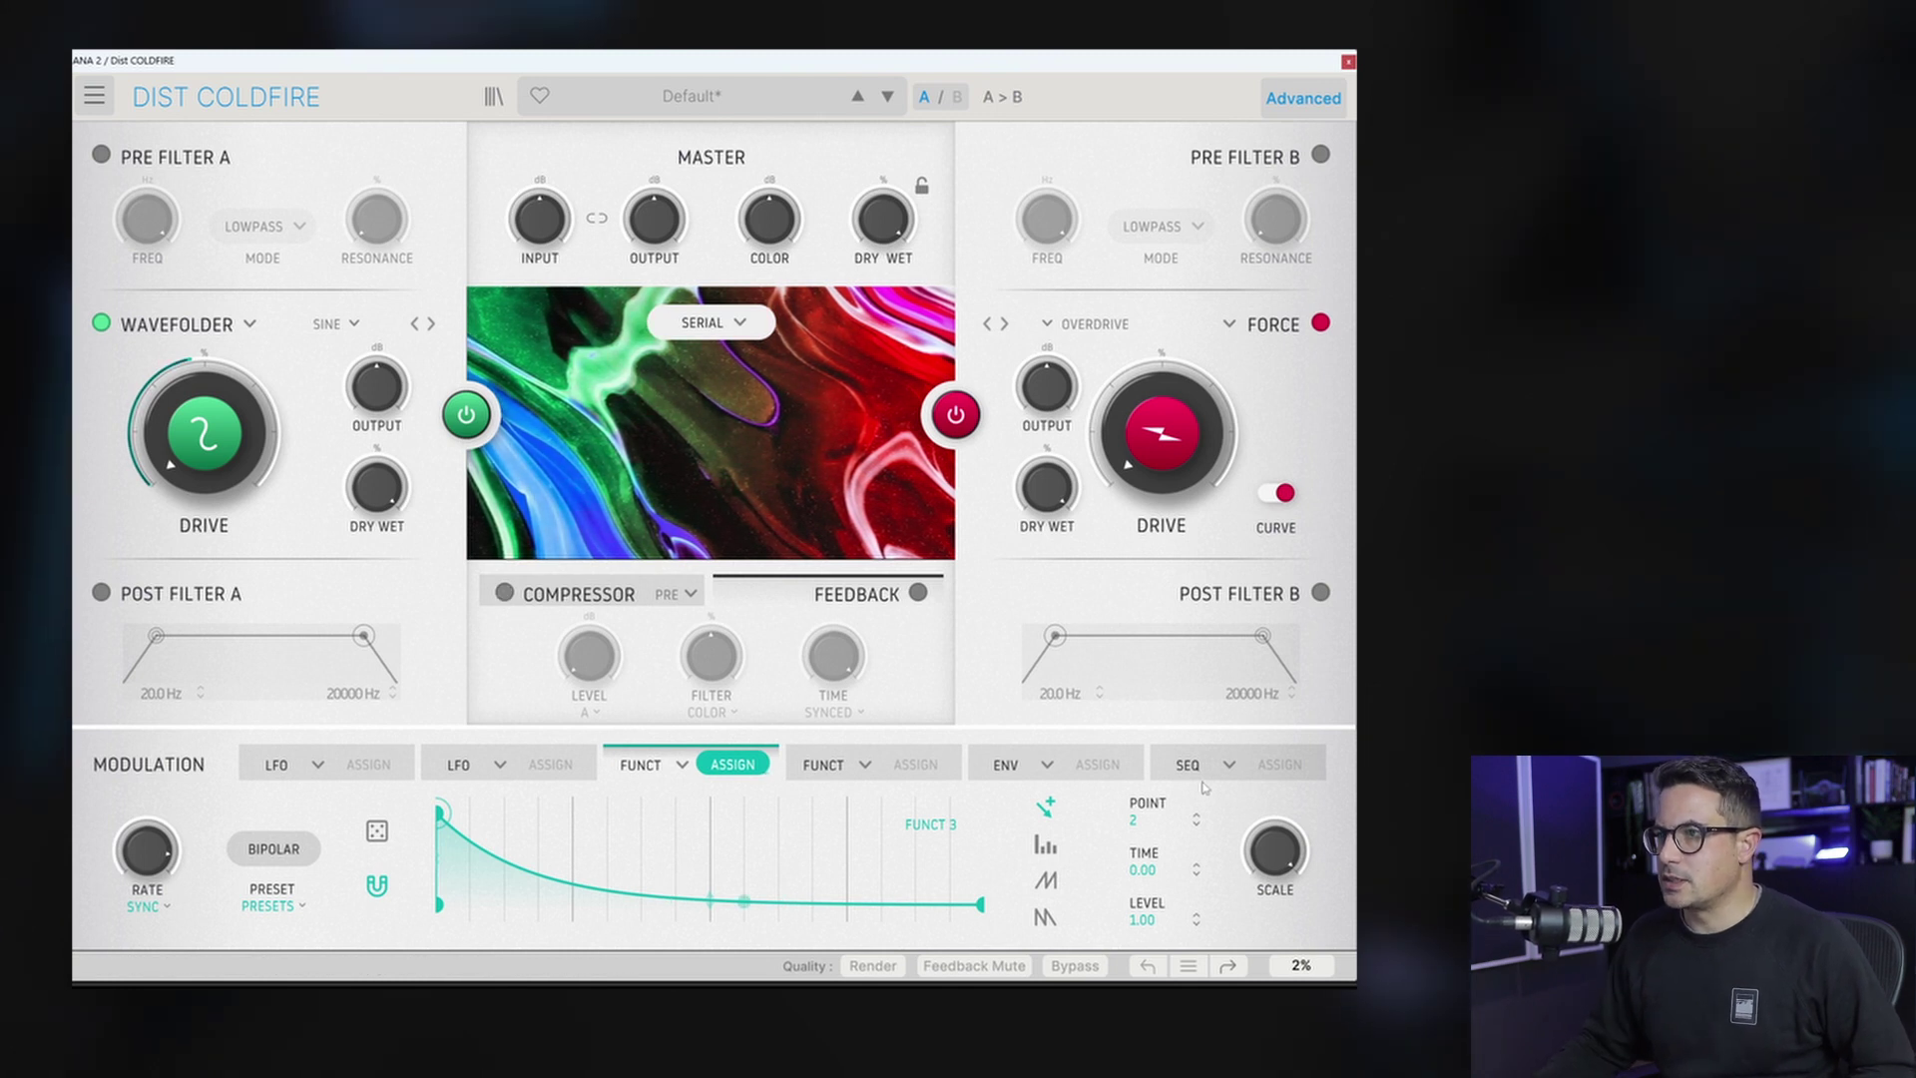
# Step: Assign the Sequencer in modulator 6 to the Wavefolder's drive and set its Random amount to 61.2 %
pyautogui.click(1230, 765)
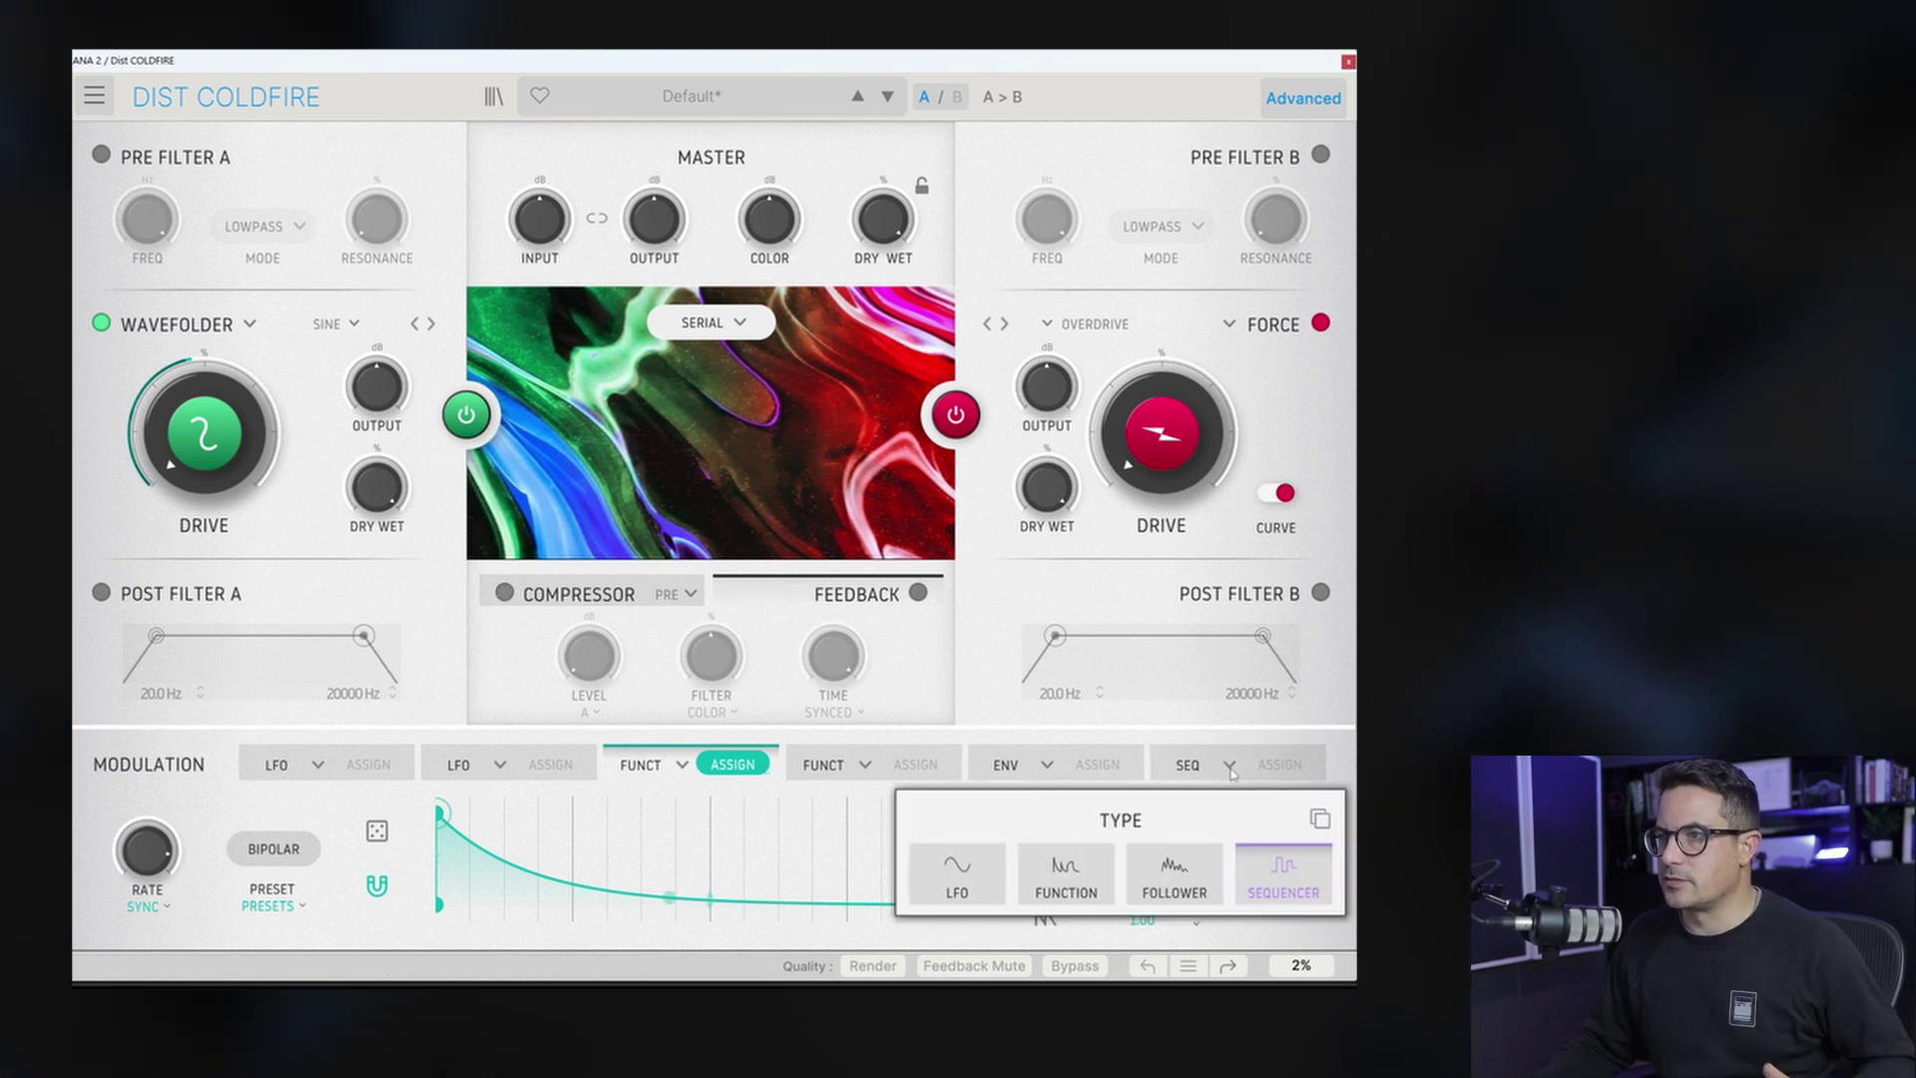
pyautogui.click(1271, 876)
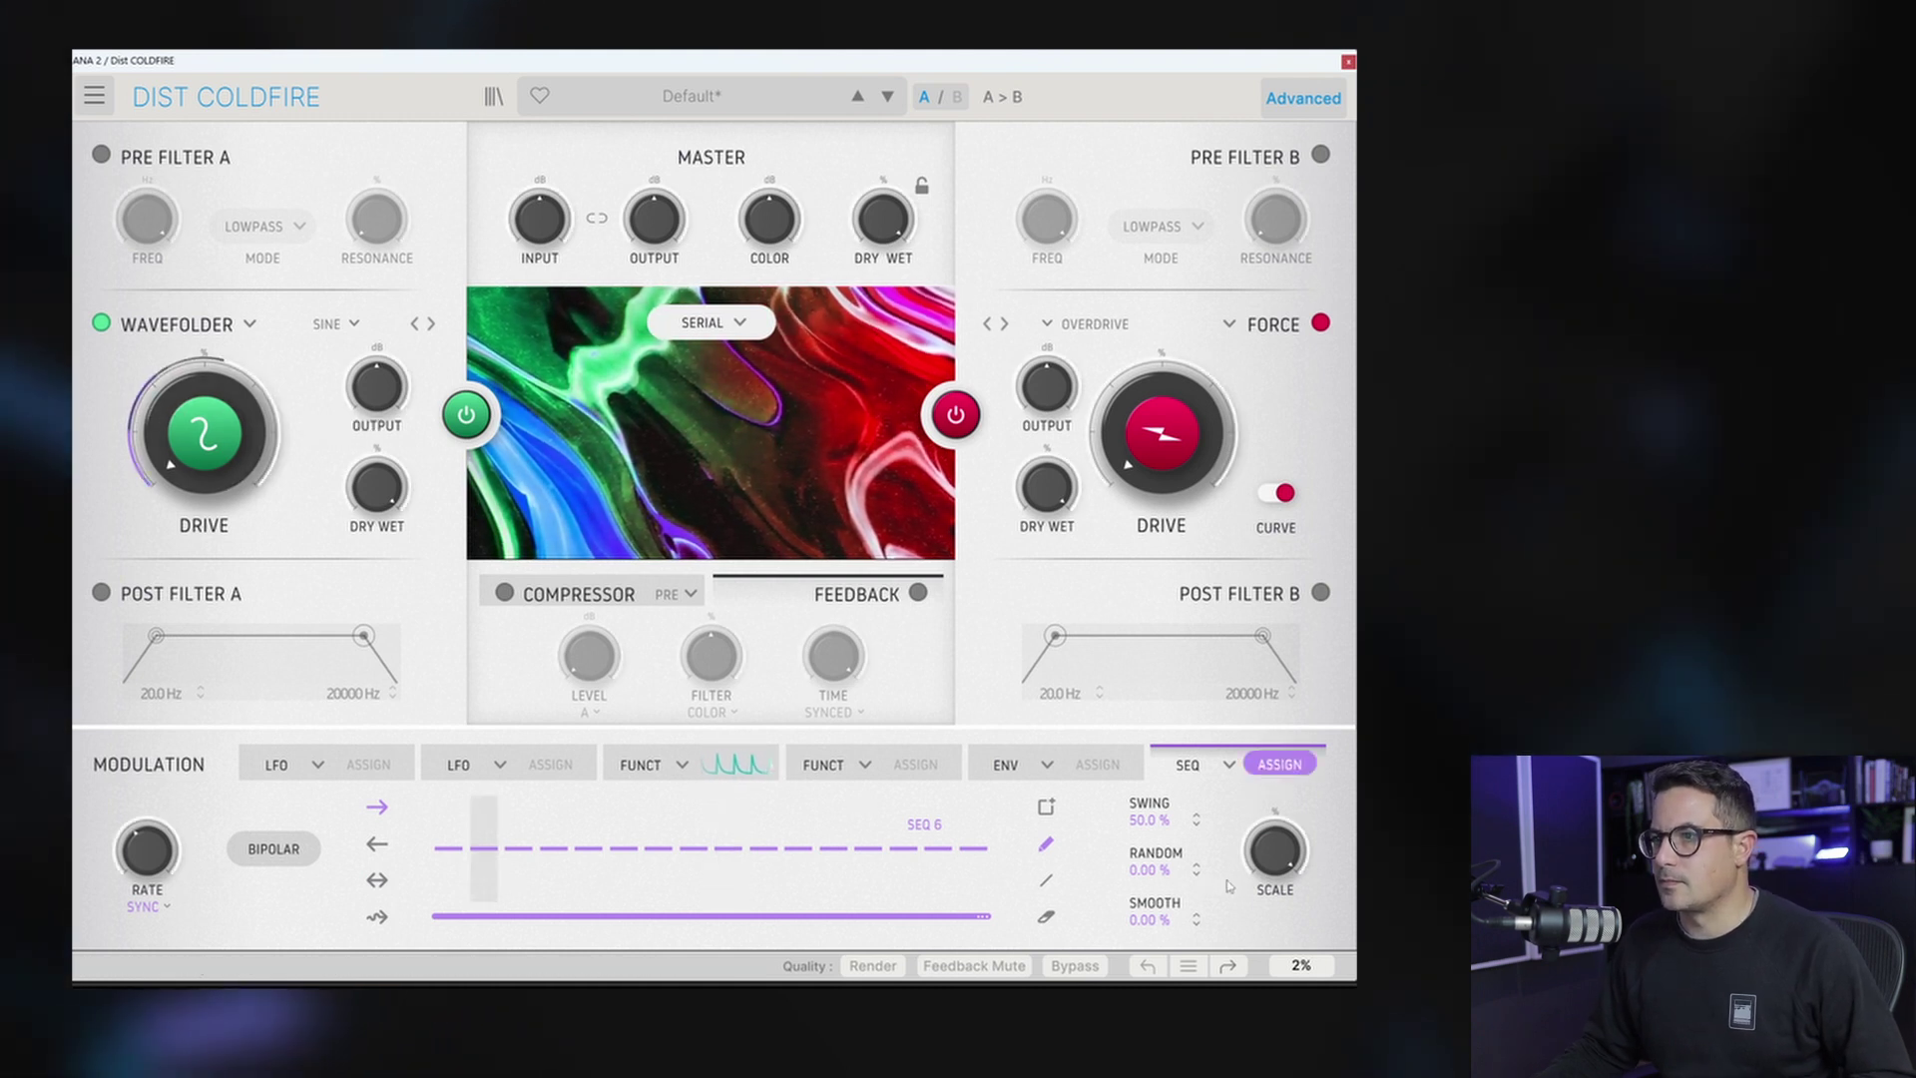
pyautogui.moveTo(1150, 872)
pyautogui.mouseDown()
pyautogui.moveTo(1150, 826)
pyautogui.moveTo(1150, 852)
pyautogui.mouseUp()
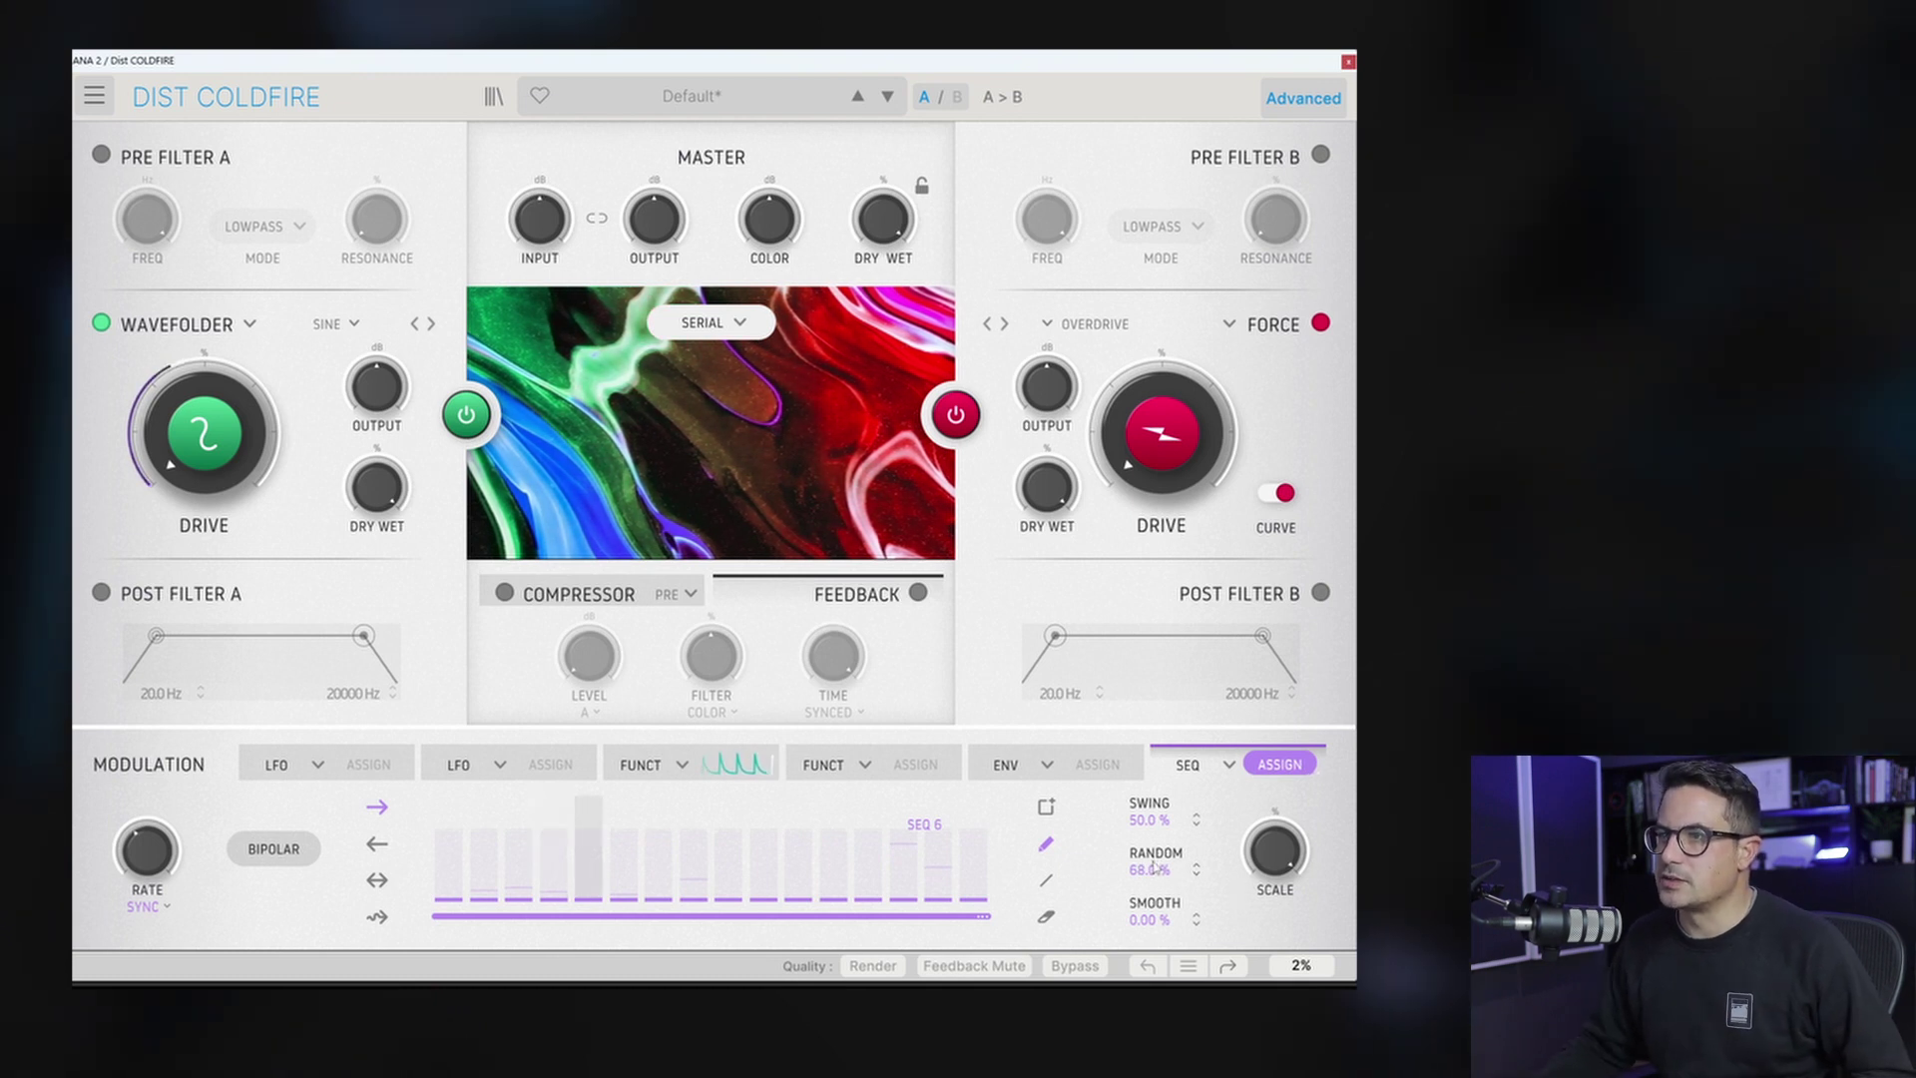
pyautogui.moveTo(1149, 870); pyautogui.dragTo(1149, 888)
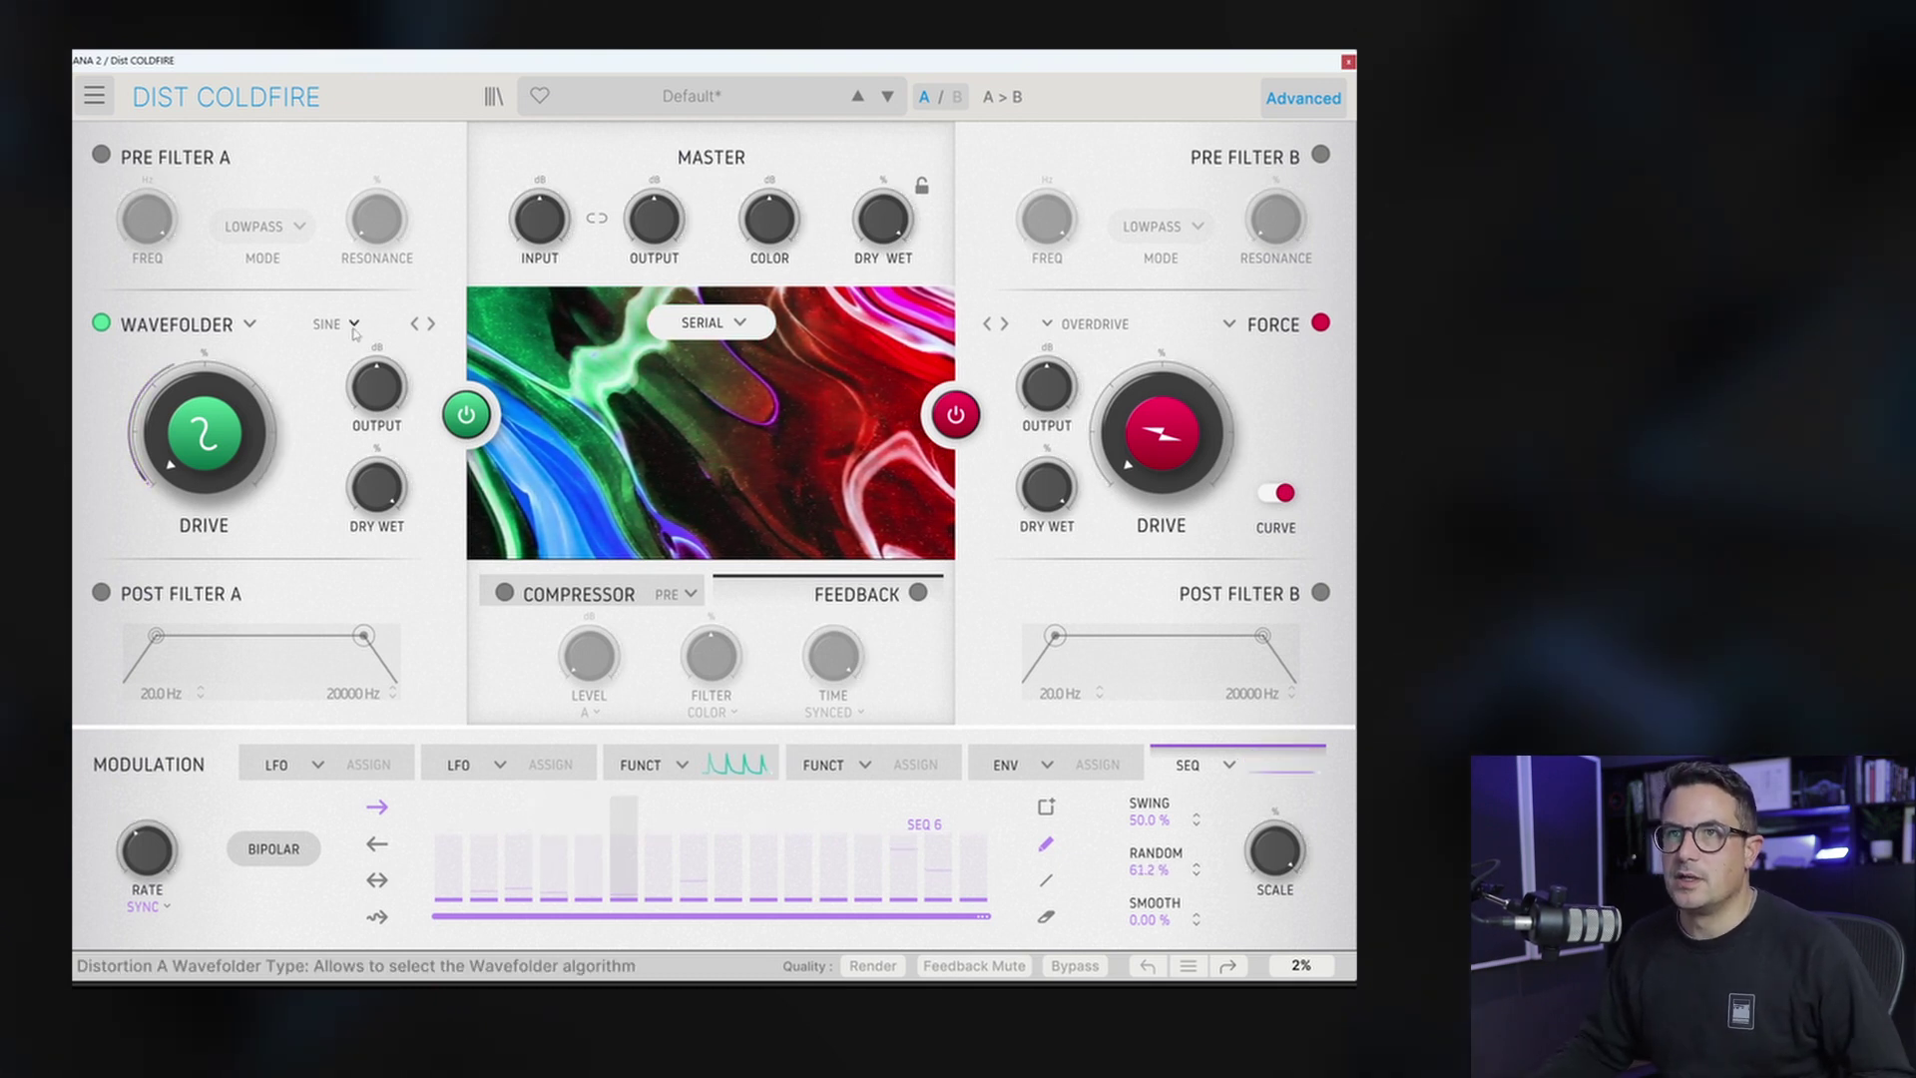
# Step: Set the Wavefolder's algorithm to Dual Fold and open the modulation assignment of Function modulator 3
pyautogui.click(337, 324)
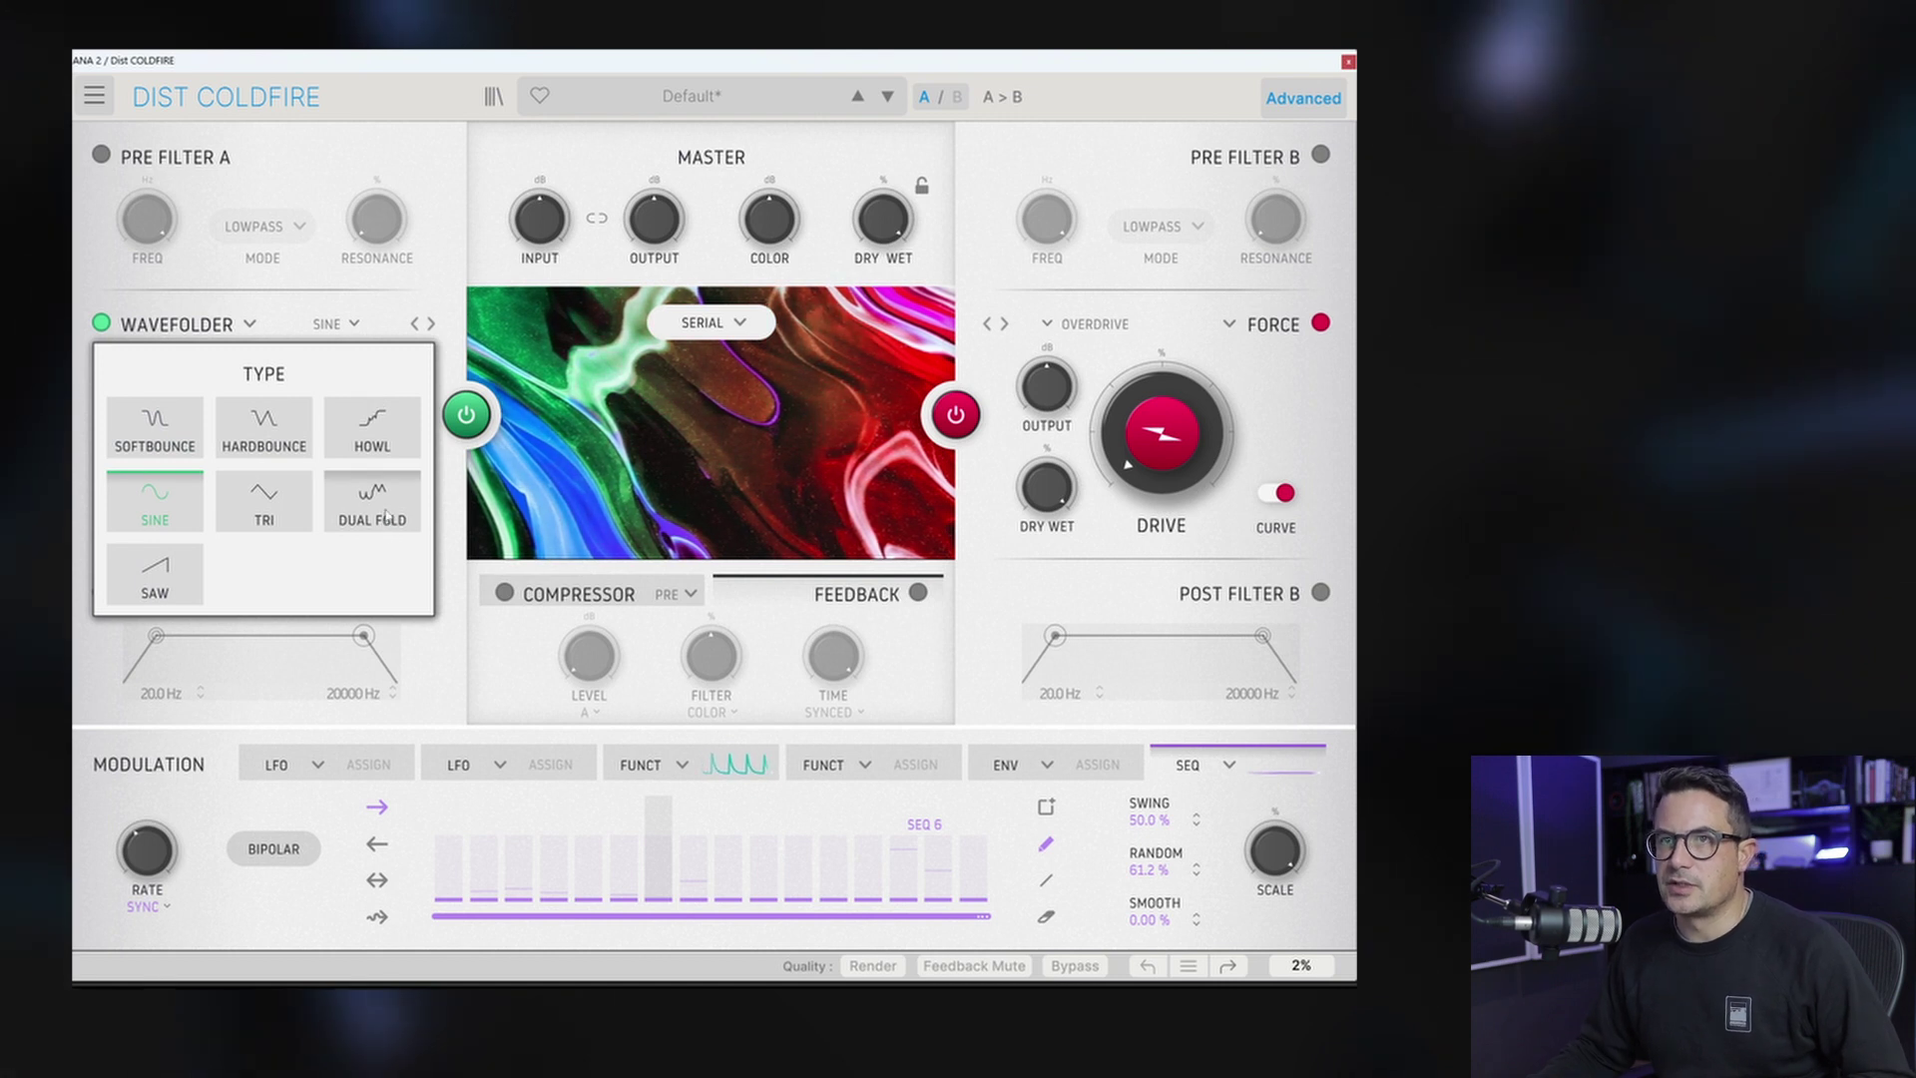
pyautogui.click(387, 517)
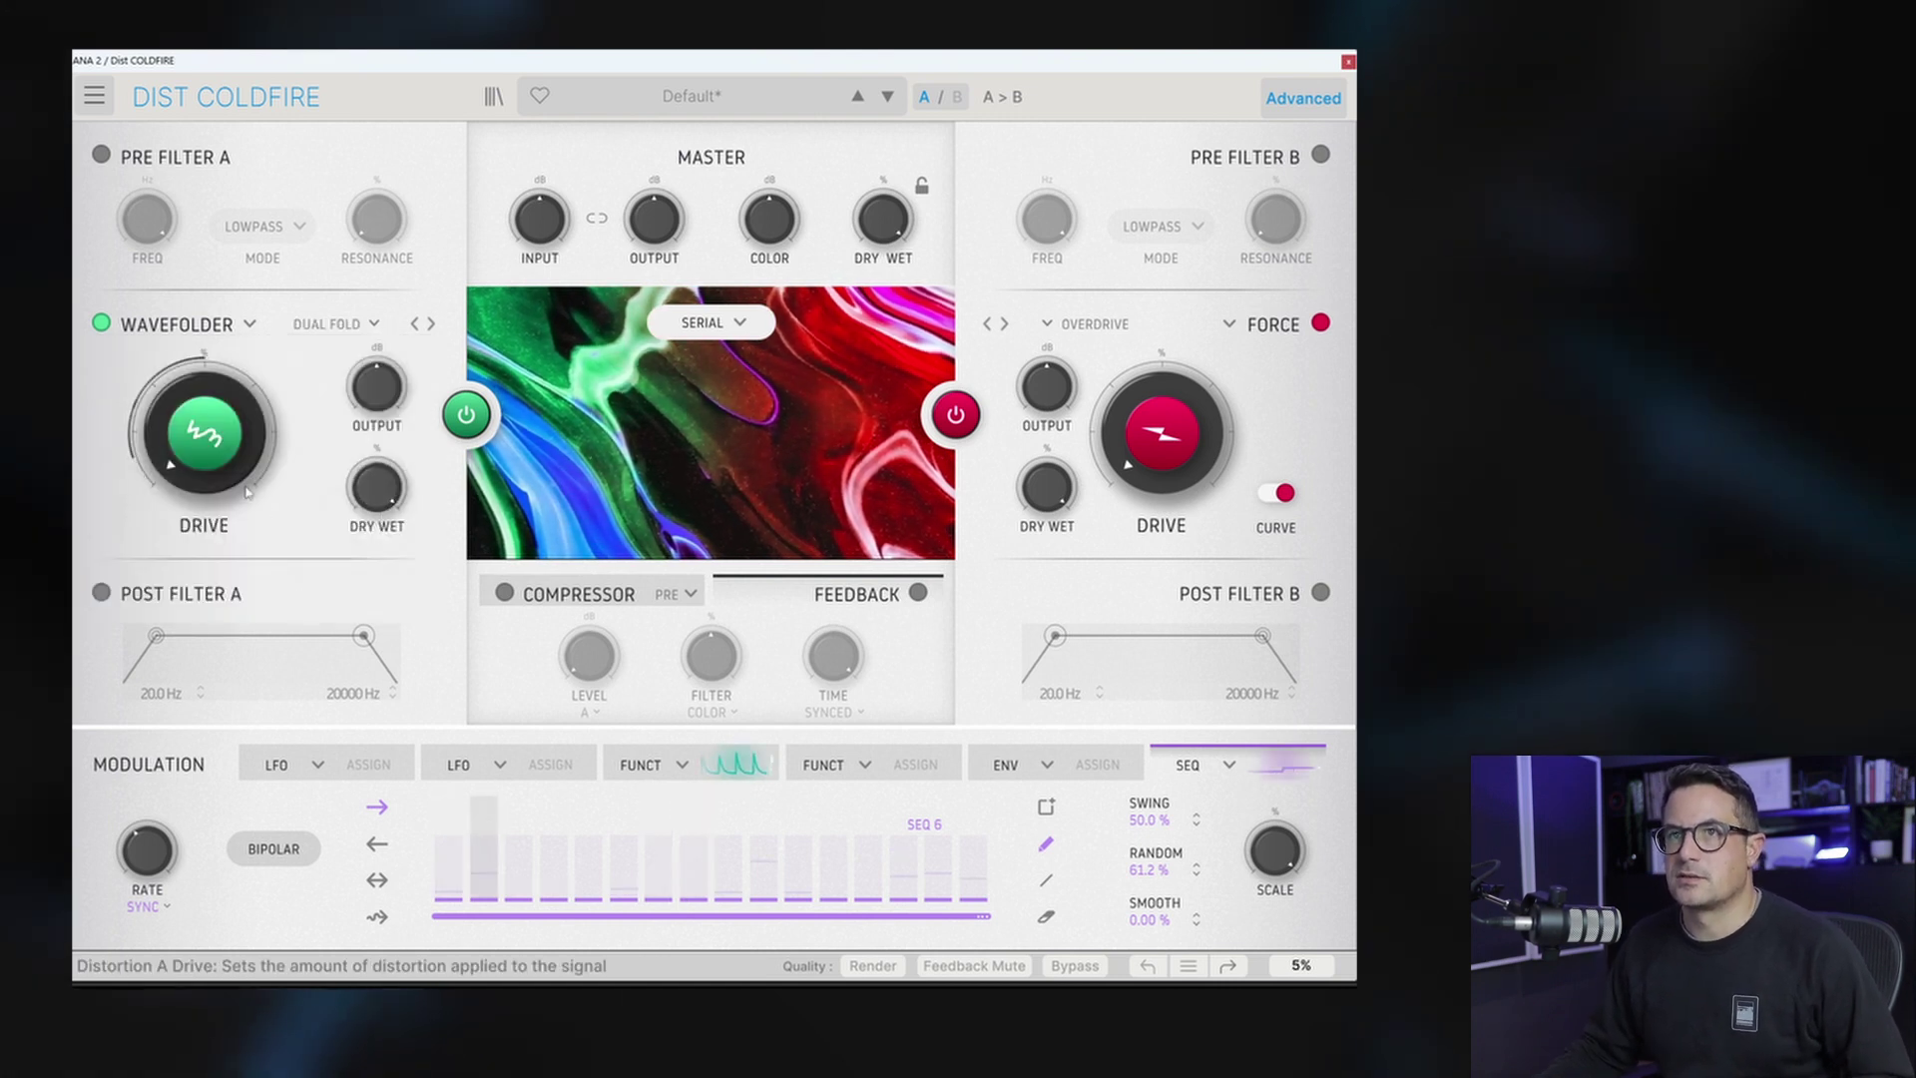
pyautogui.click(746, 768)
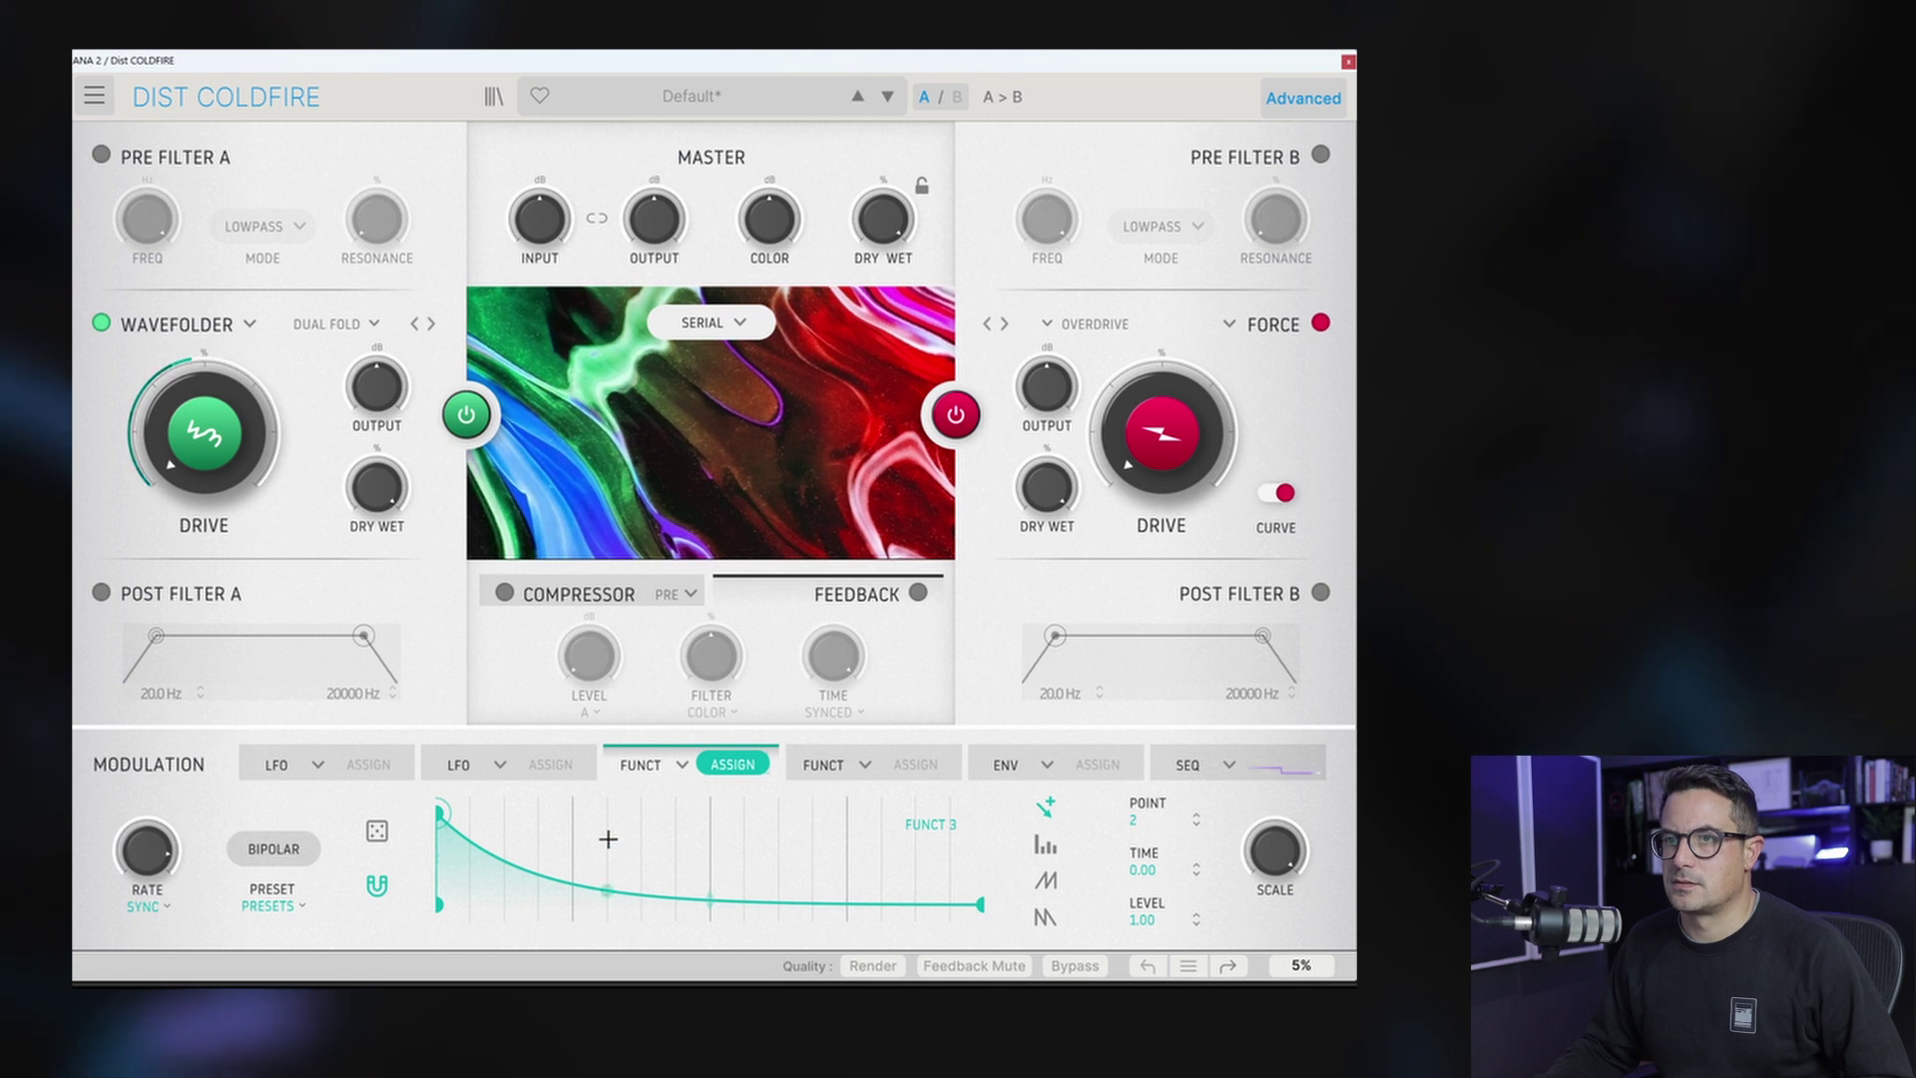
# Step: Soften the decay curve of Function modulator 3 so it falls more gradually and raise the Wavefolder's drive slightly
pyautogui.click(726, 768)
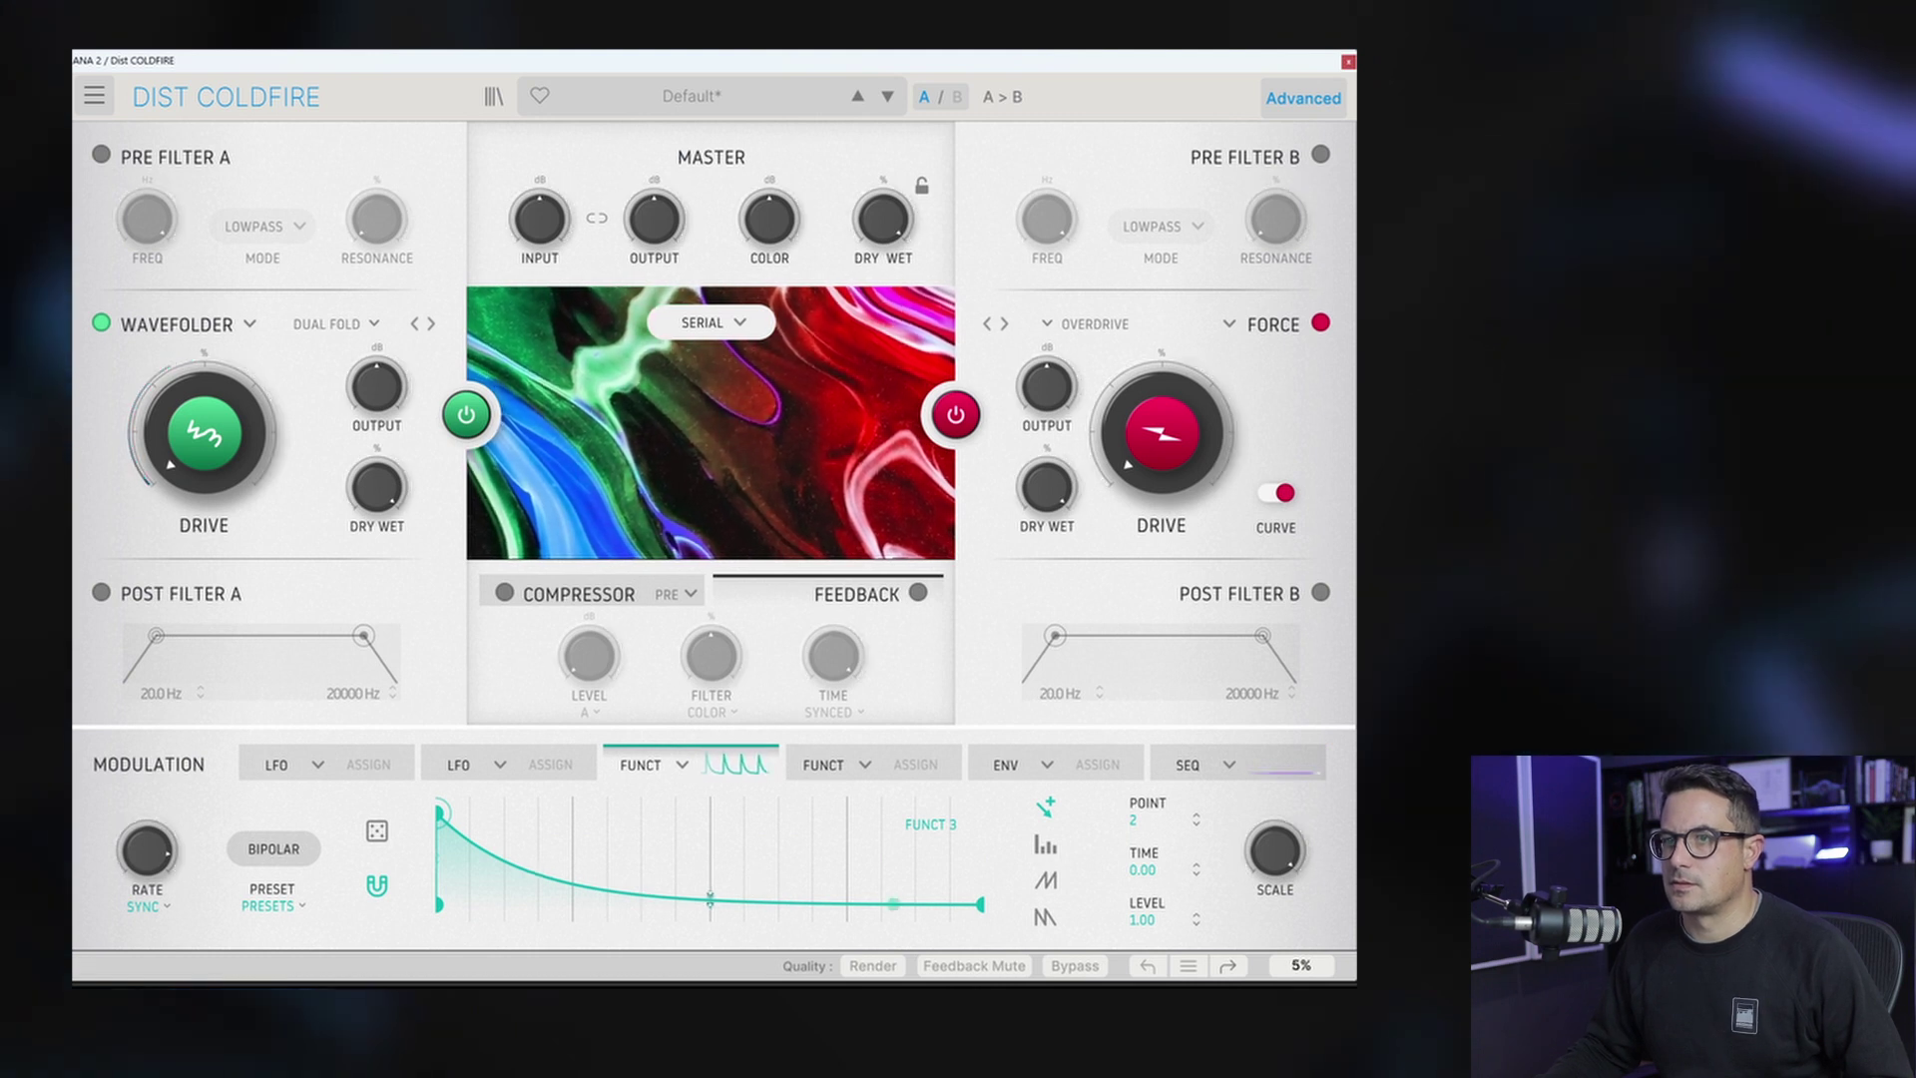
pyautogui.moveTo(709, 901); pyautogui.dragTo(709, 888)
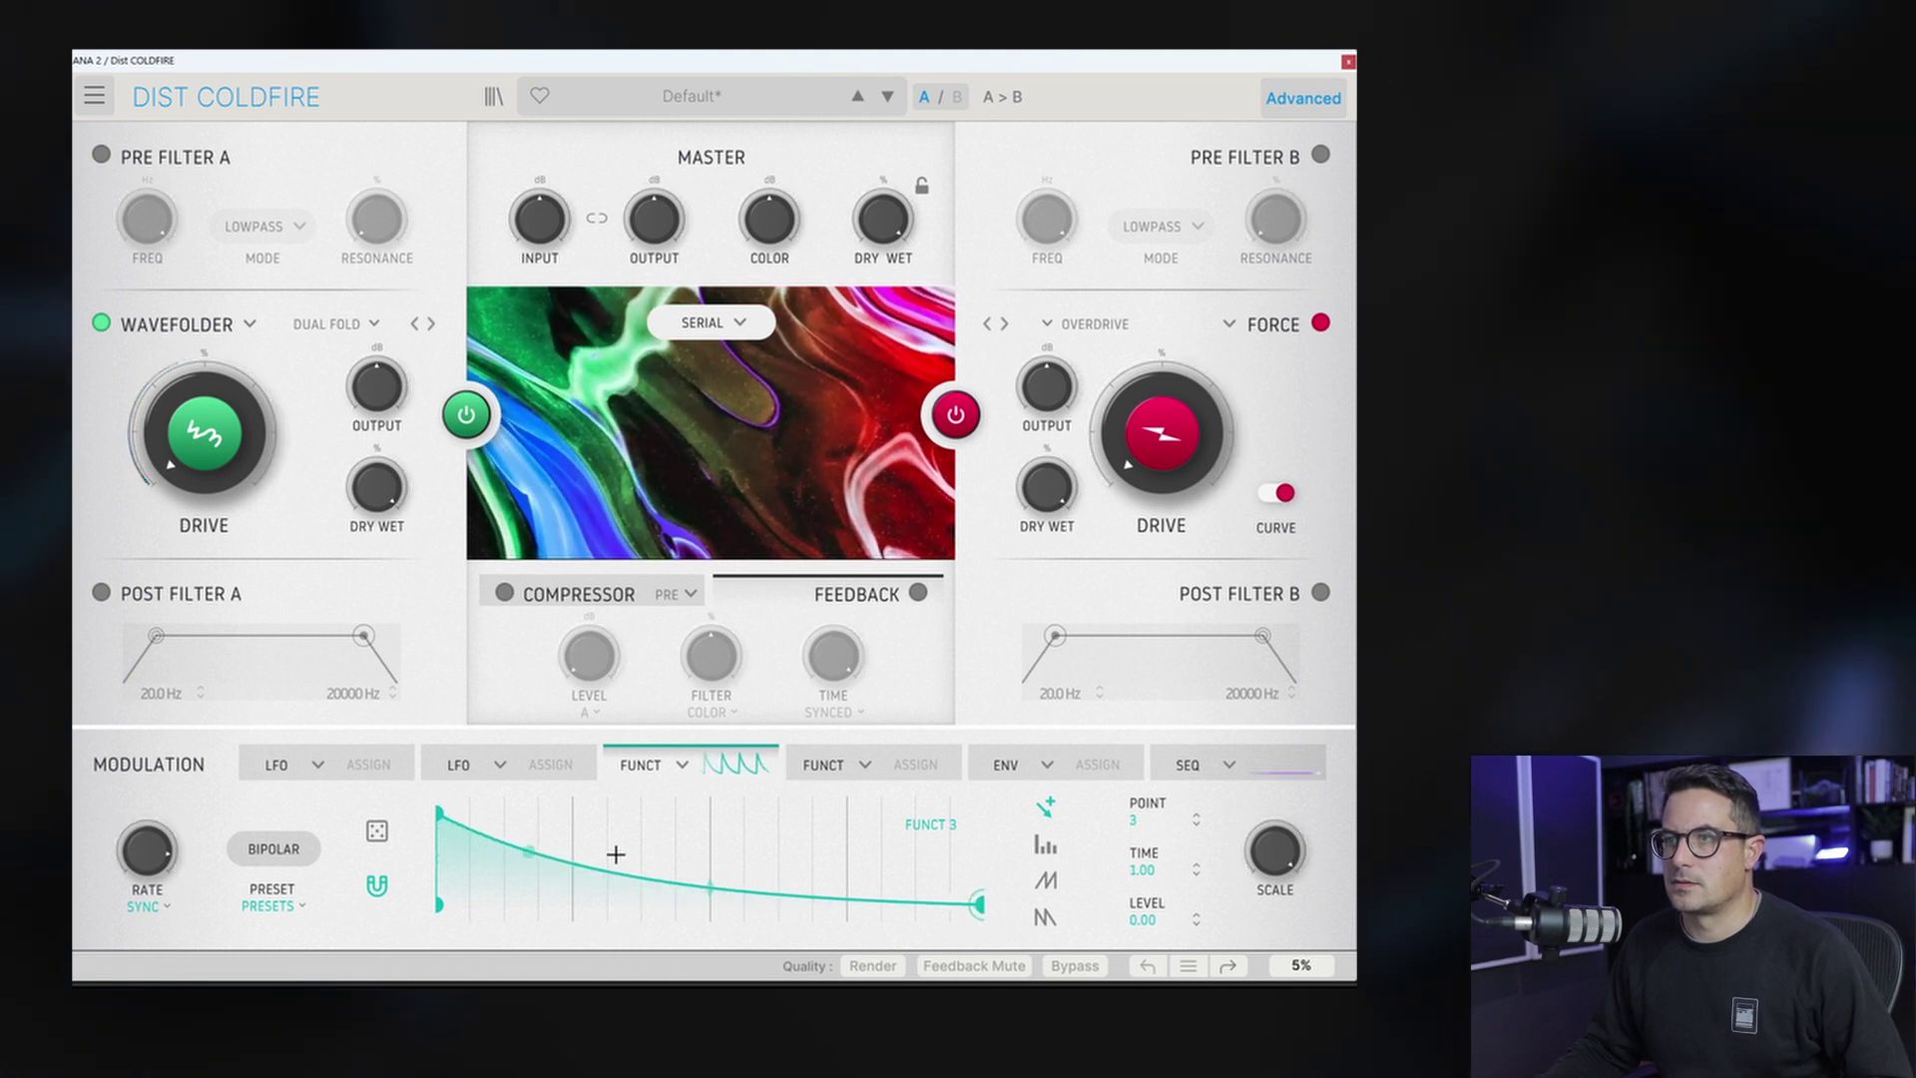
pyautogui.moveTo(205, 433)
pyautogui.mouseDown()
pyautogui.moveTo(204, 385)
pyautogui.moveTo(168, 455)
pyautogui.moveTo(190, 447)
pyautogui.mouseUp()
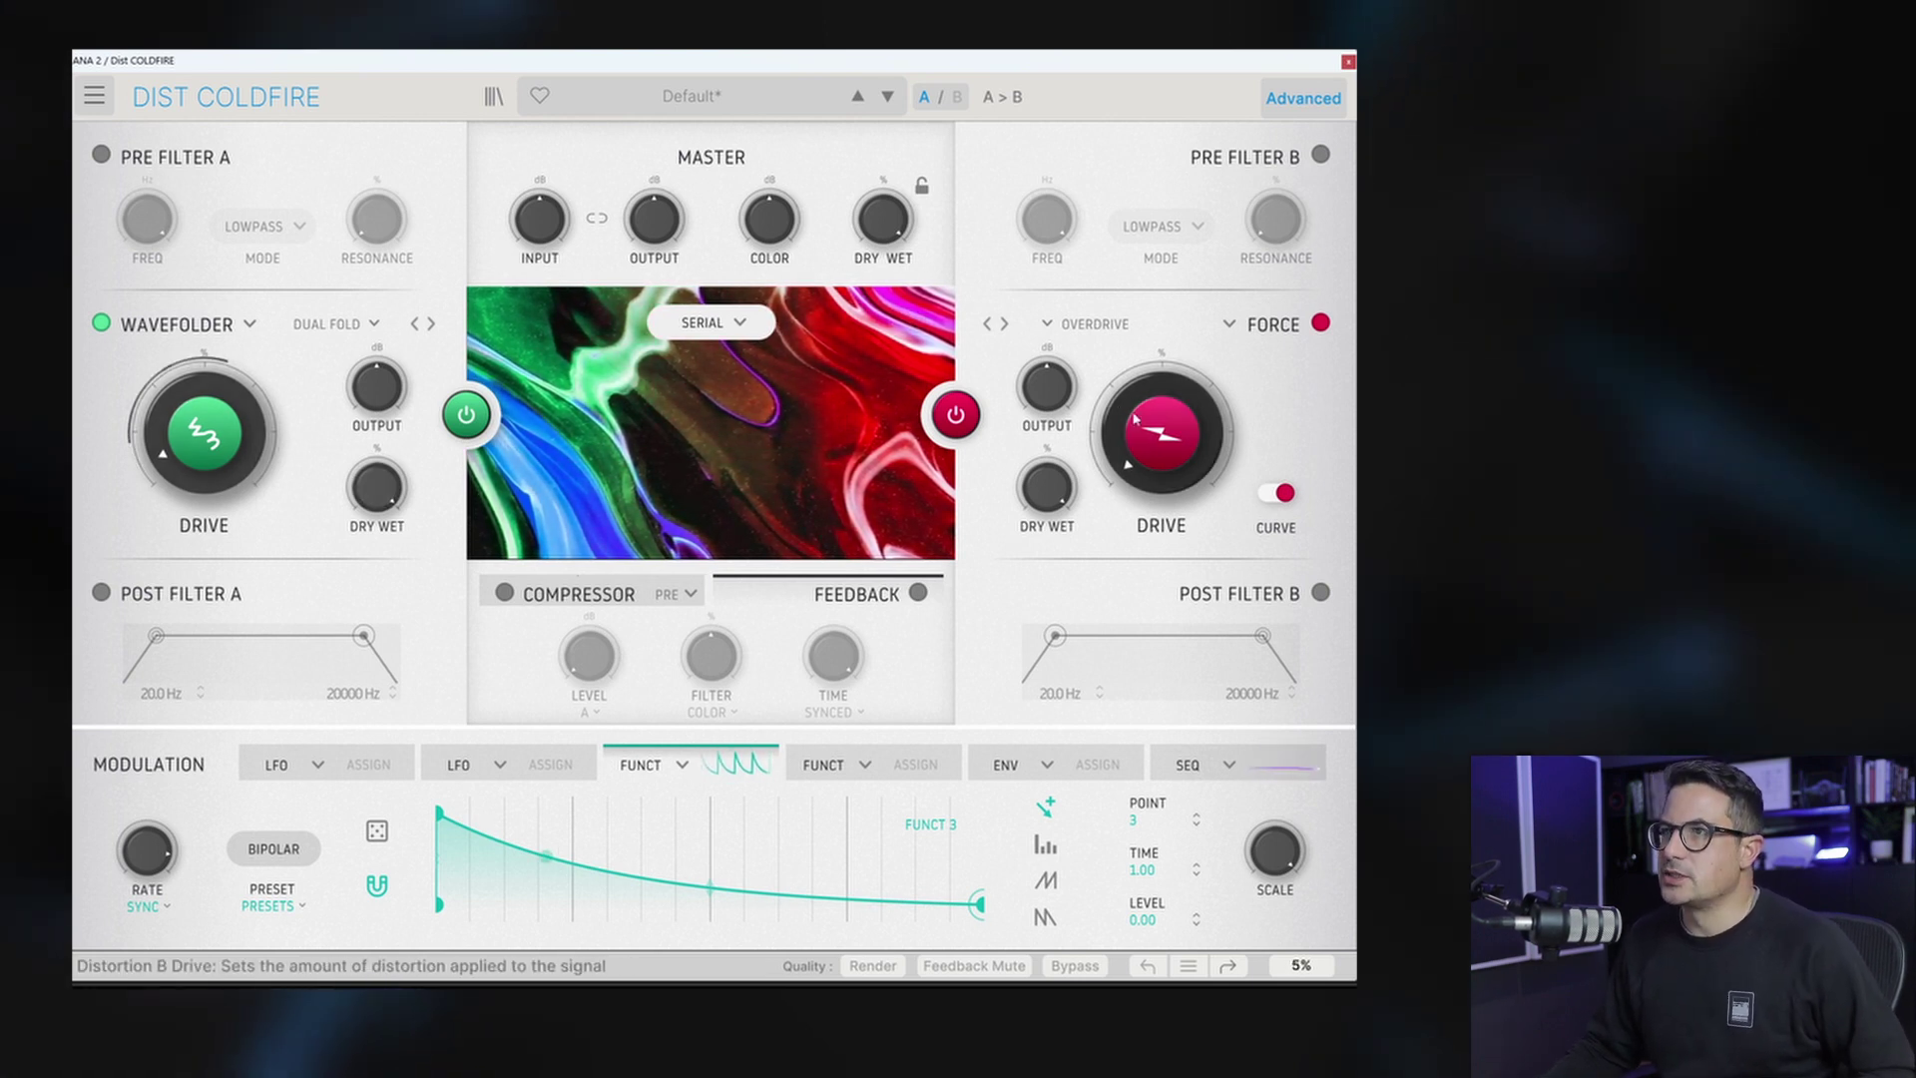
# Step: Set Pre Filter B to Bandpass, enable it and lower its frequency to about the middle of its range
pyautogui.click(1199, 242)
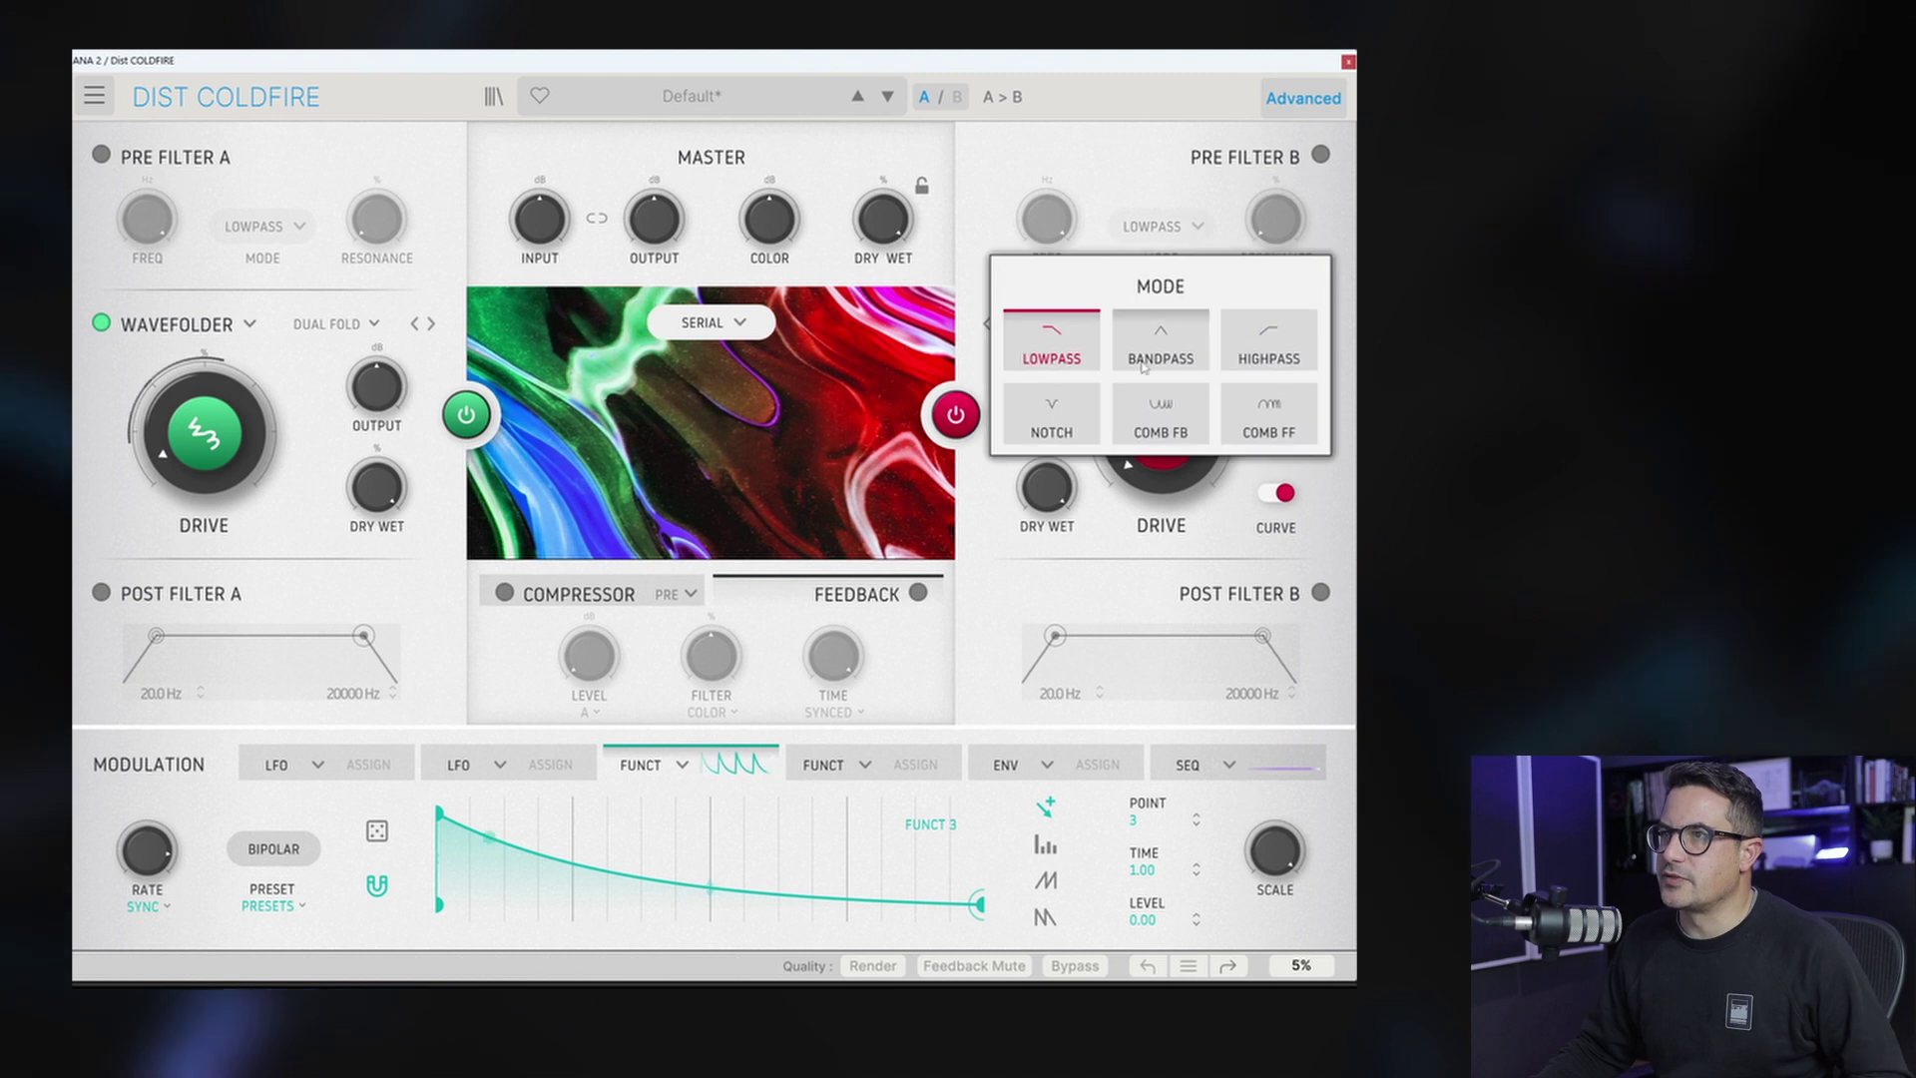
pyautogui.click(1197, 327)
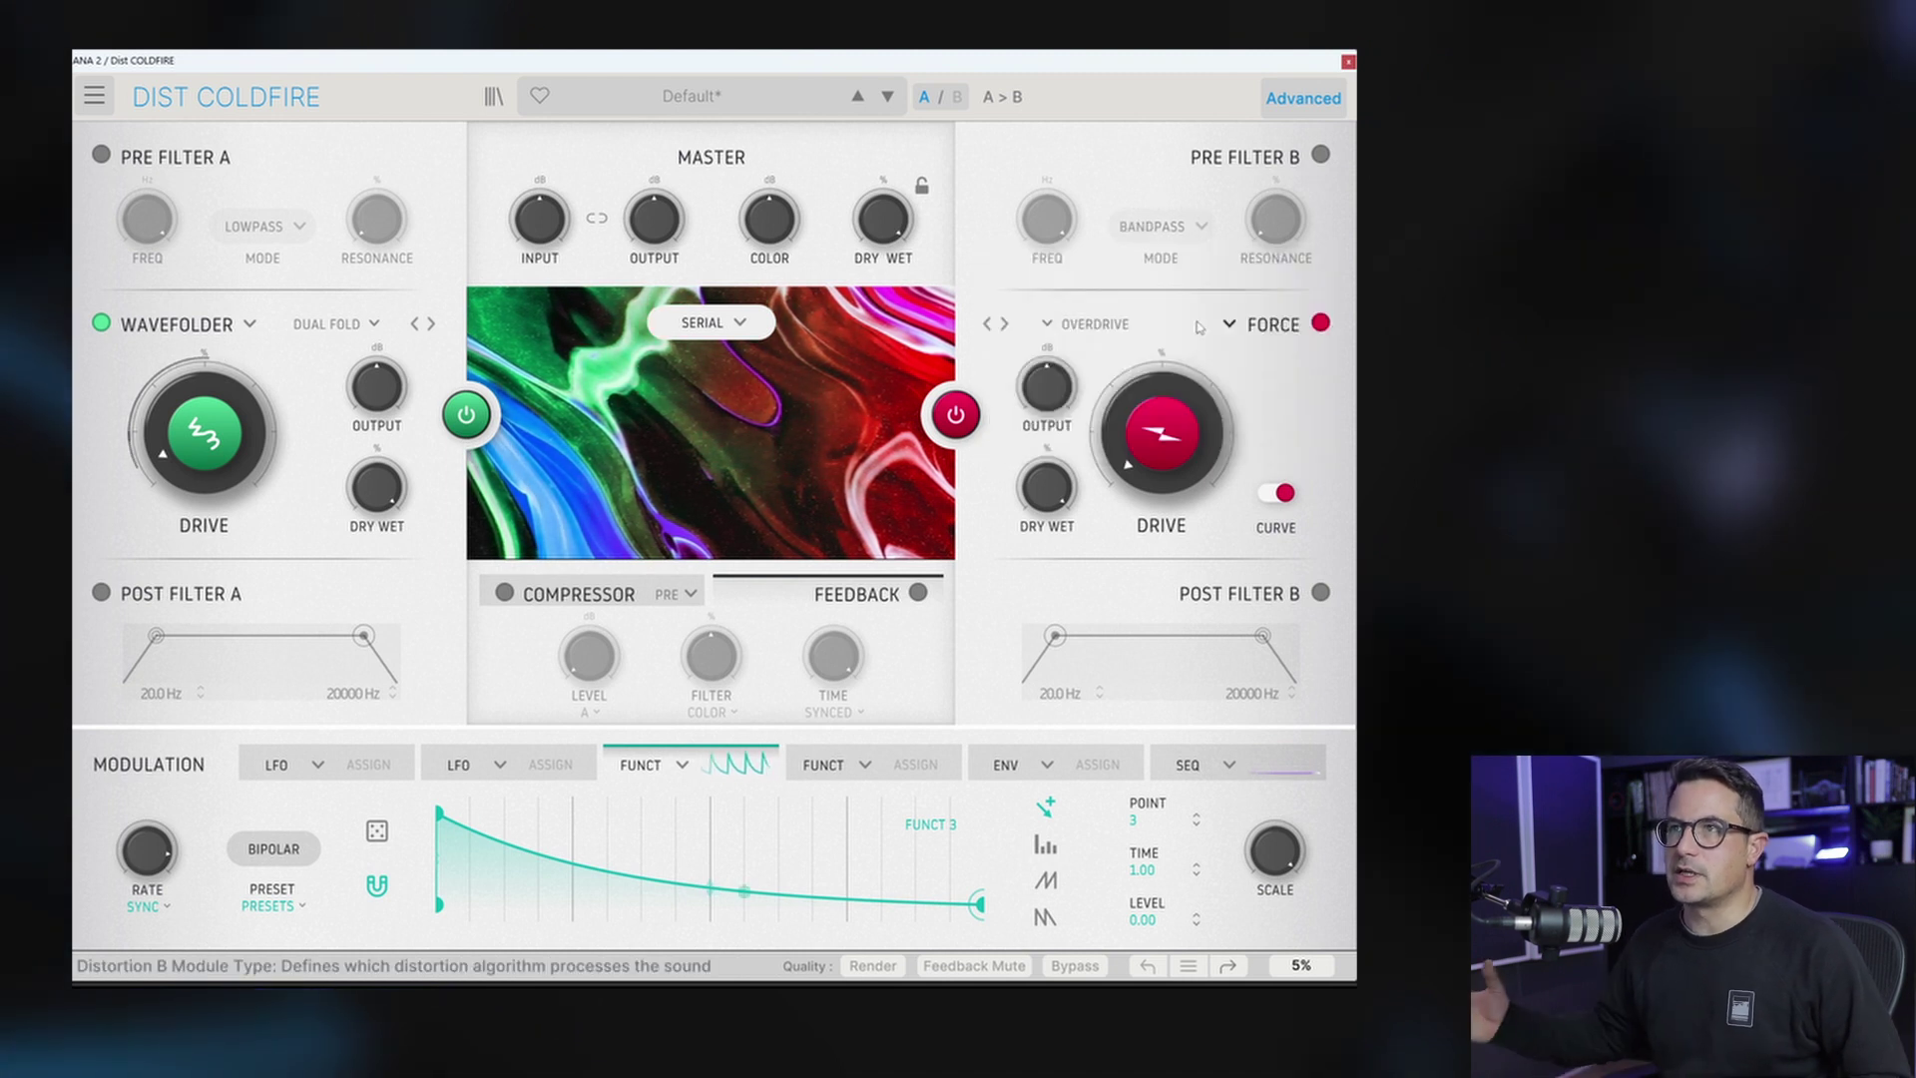
pyautogui.click(1320, 155)
pyautogui.moveTo(1047, 220); pyautogui.dragTo(1046, 320)
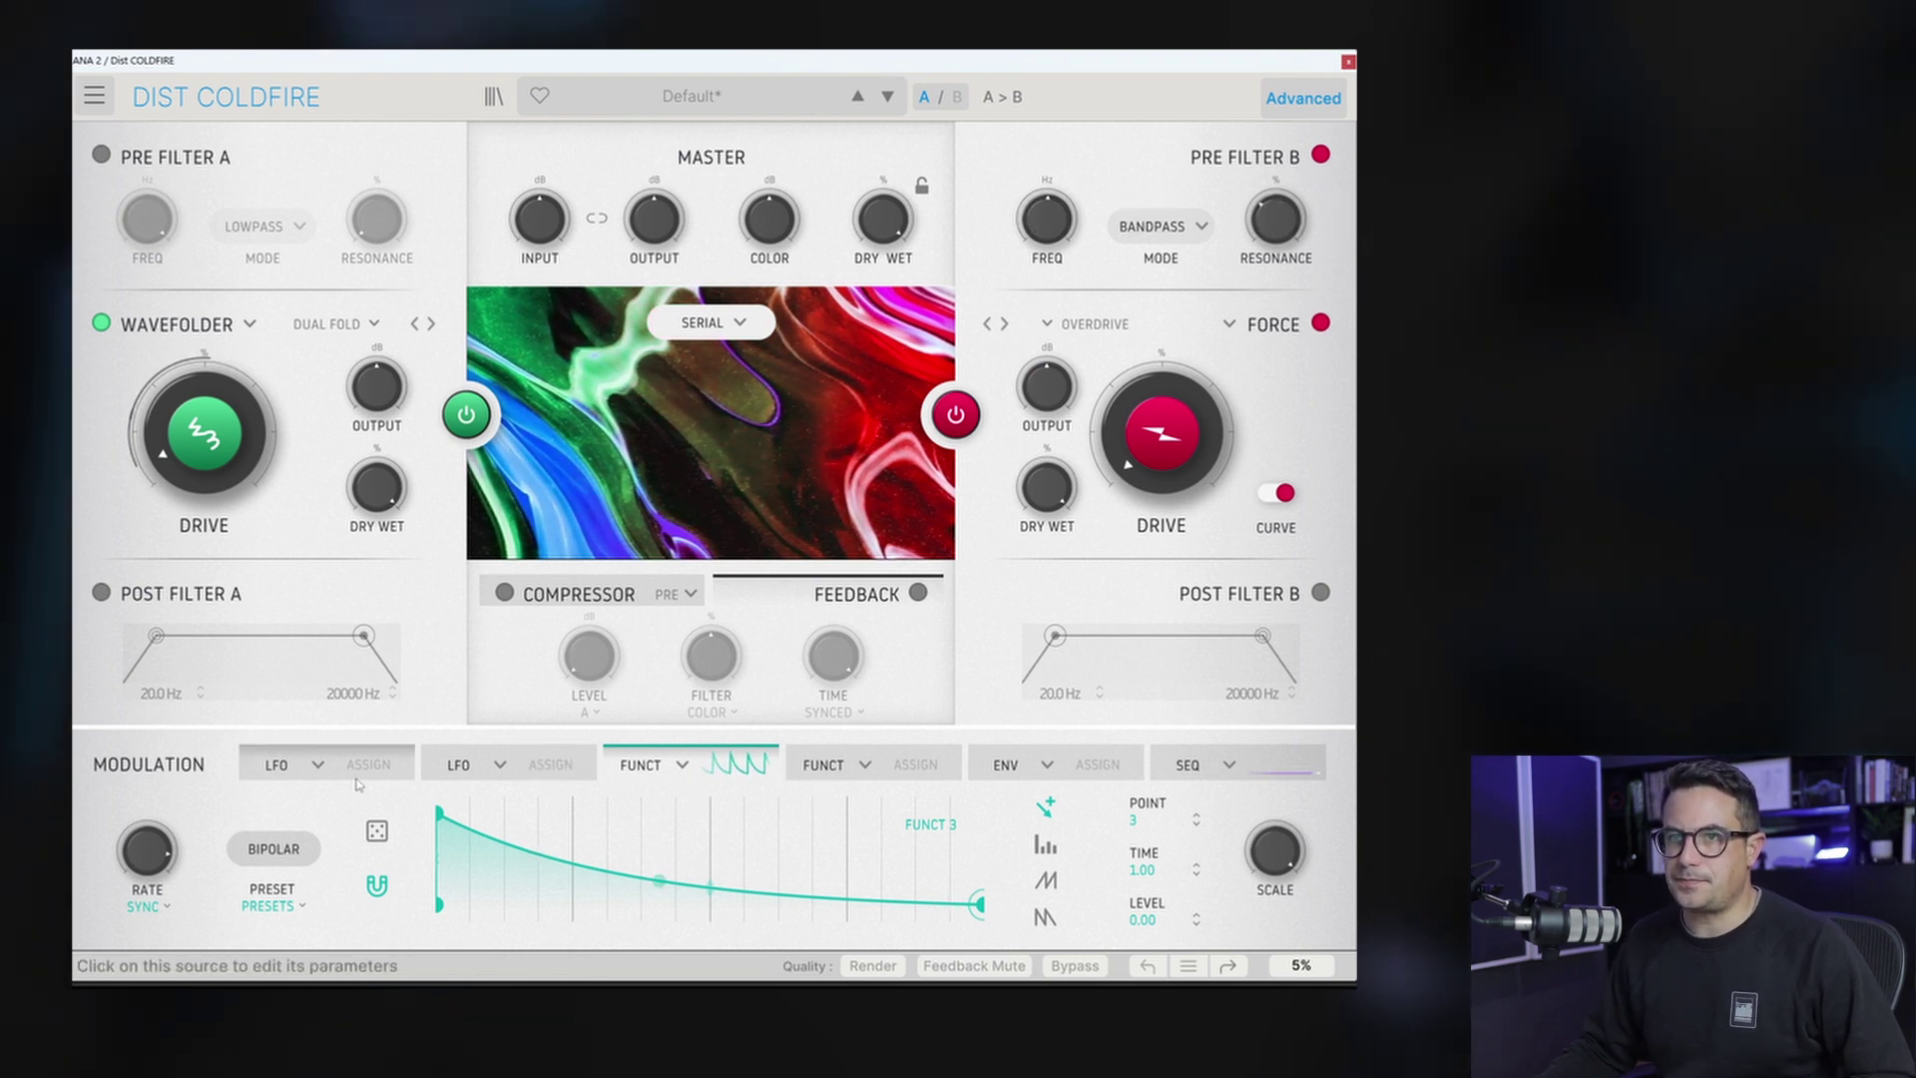
# Step: Assign LFO 1 to Pre Filter B's frequency with a moderate positive amount and make the LFO bipolar
pyautogui.click(385, 765)
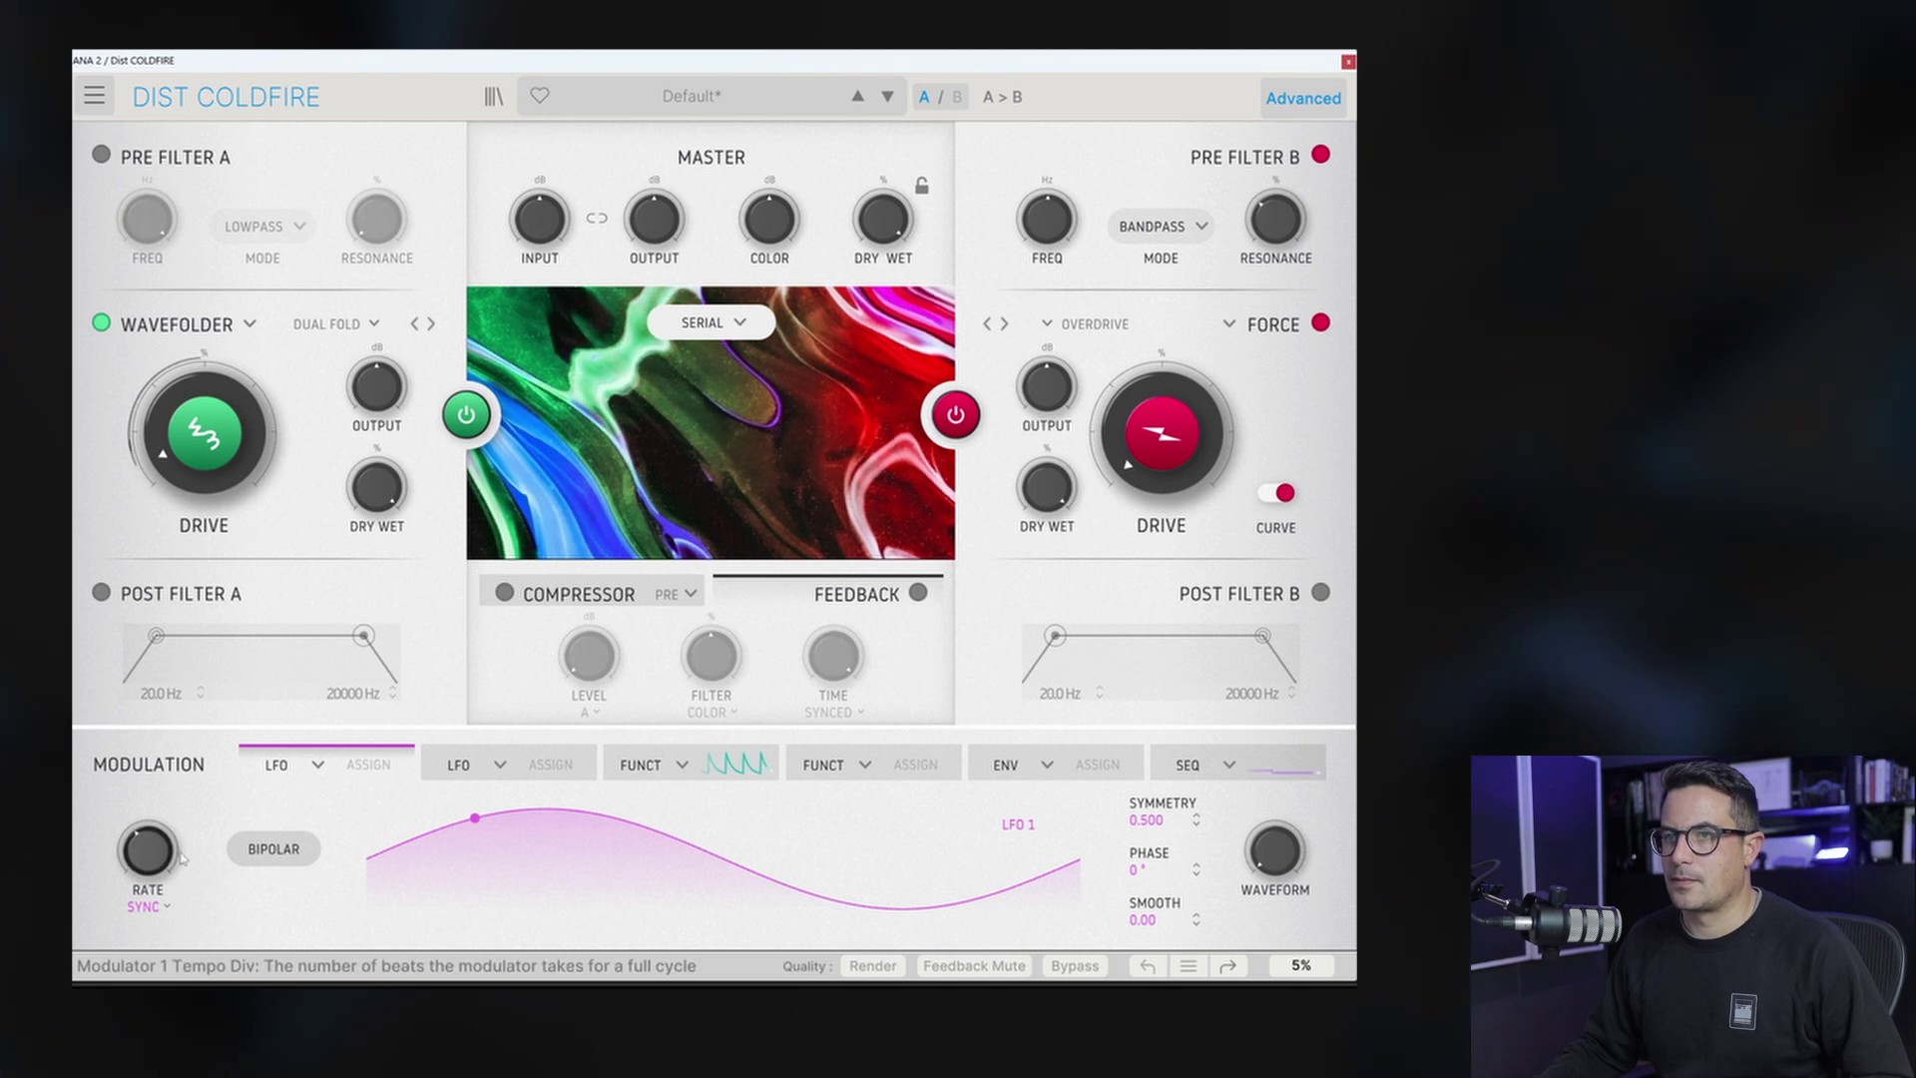
pyautogui.click(368, 765)
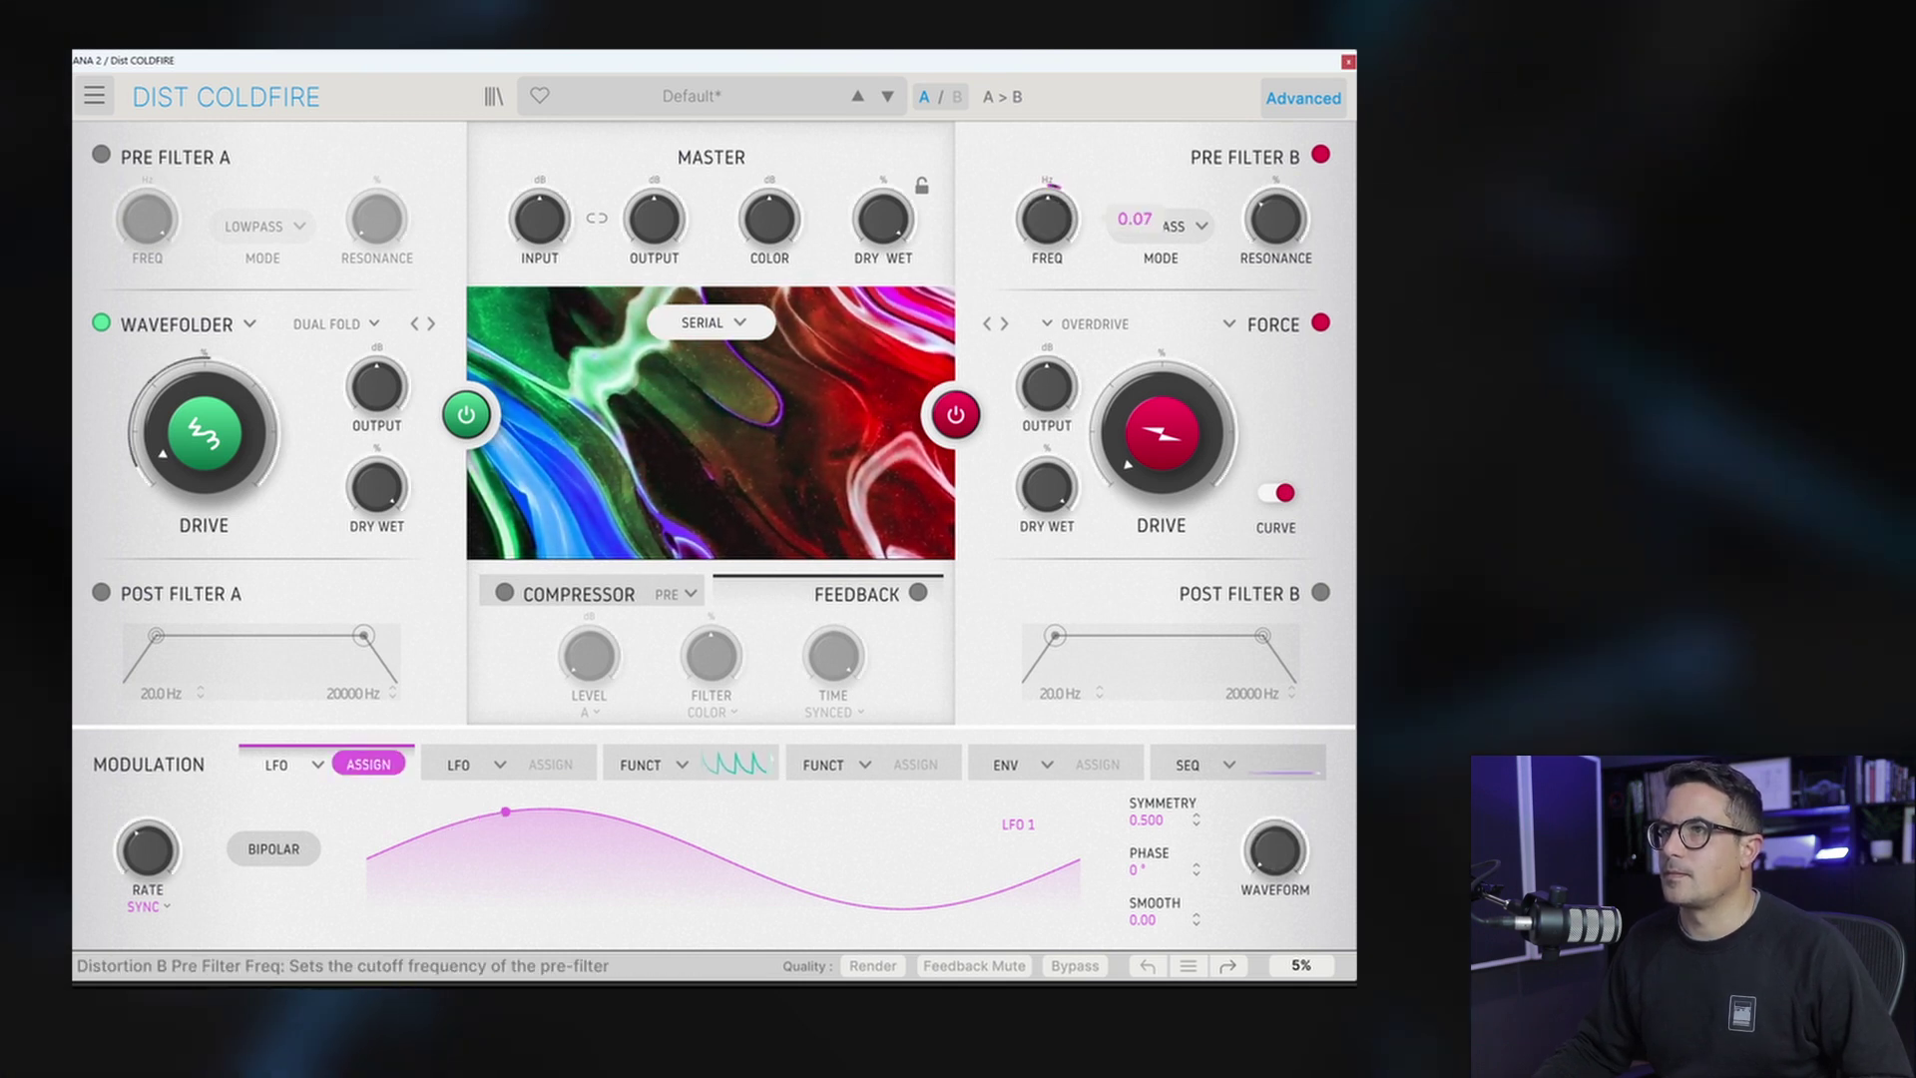
pyautogui.moveTo(1047, 211); pyautogui.dragTo(1047, 171)
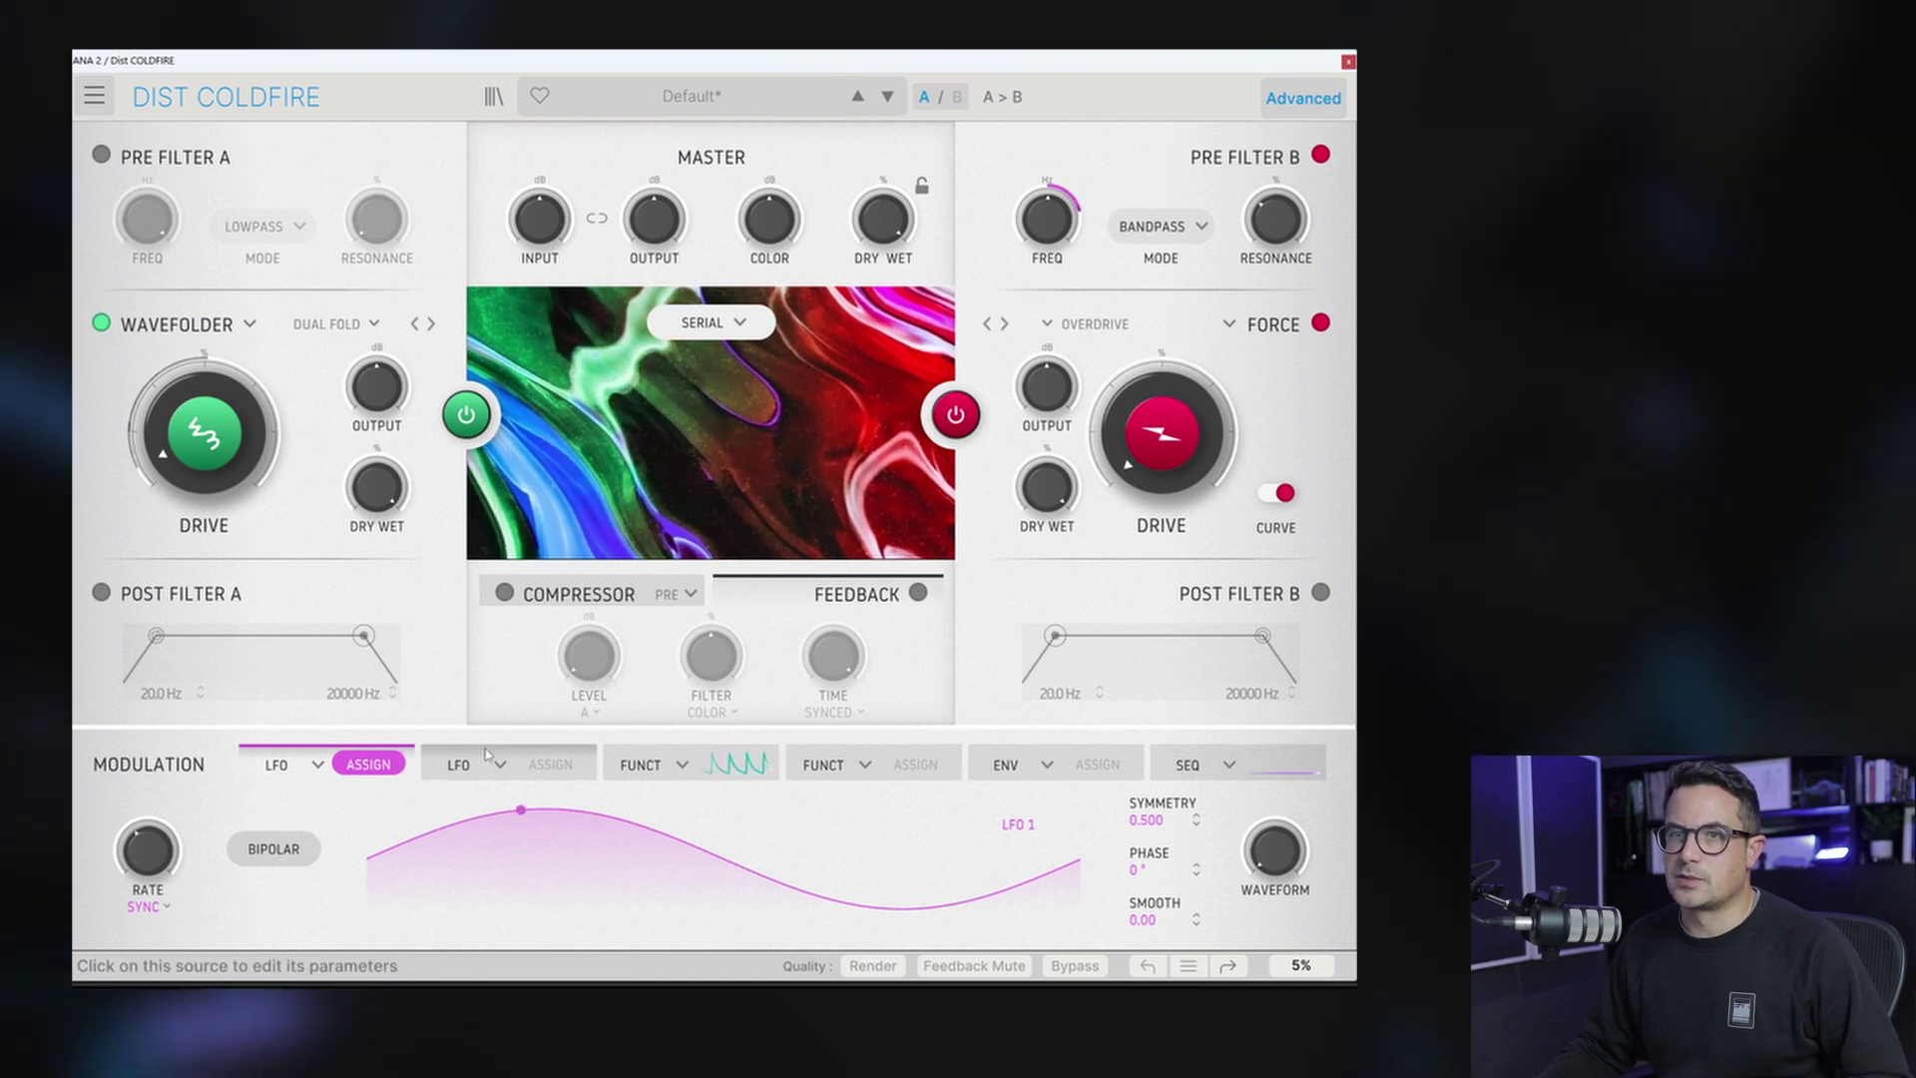
pyautogui.click(269, 849)
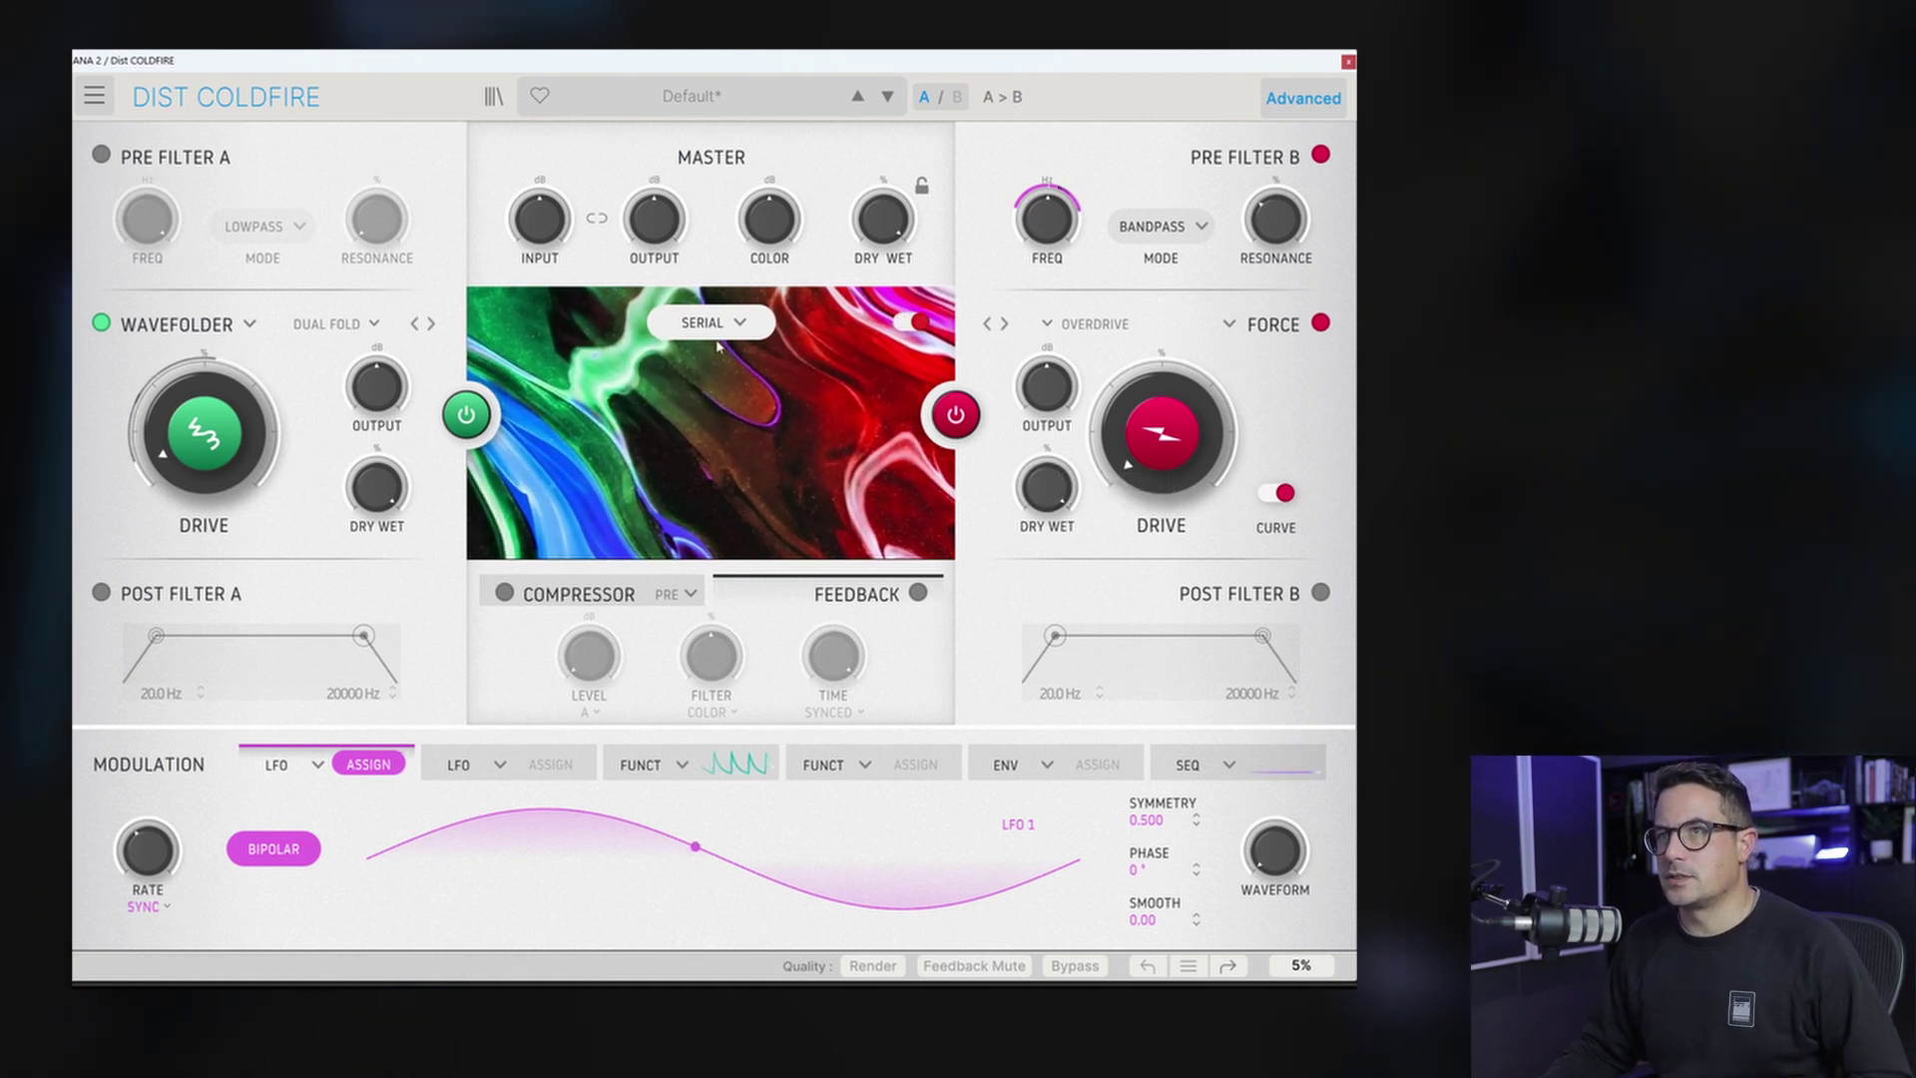
# Step: Switch the routing to Parallel and shift the balance fully to distortion B
pyautogui.click(714, 332)
pyautogui.click(826, 454)
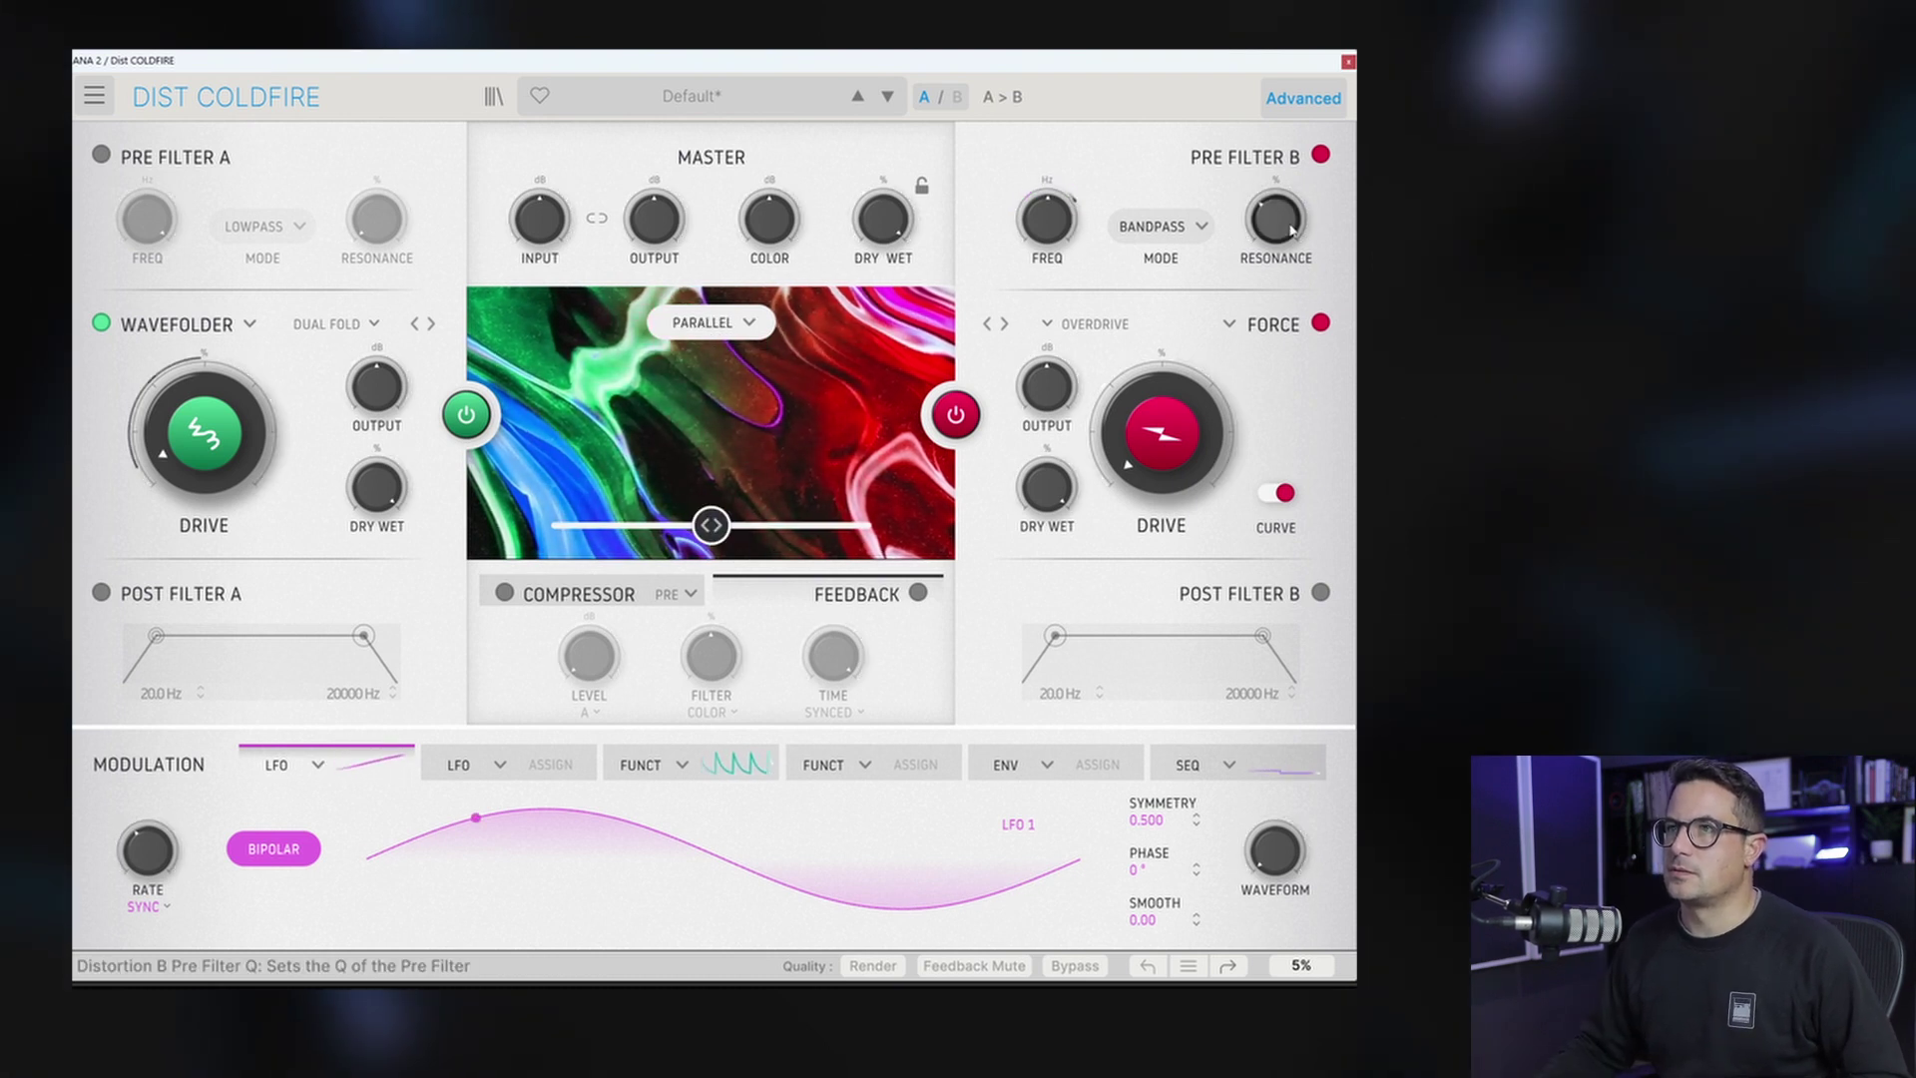
pyautogui.moveTo(711, 525); pyautogui.dragTo(872, 525)
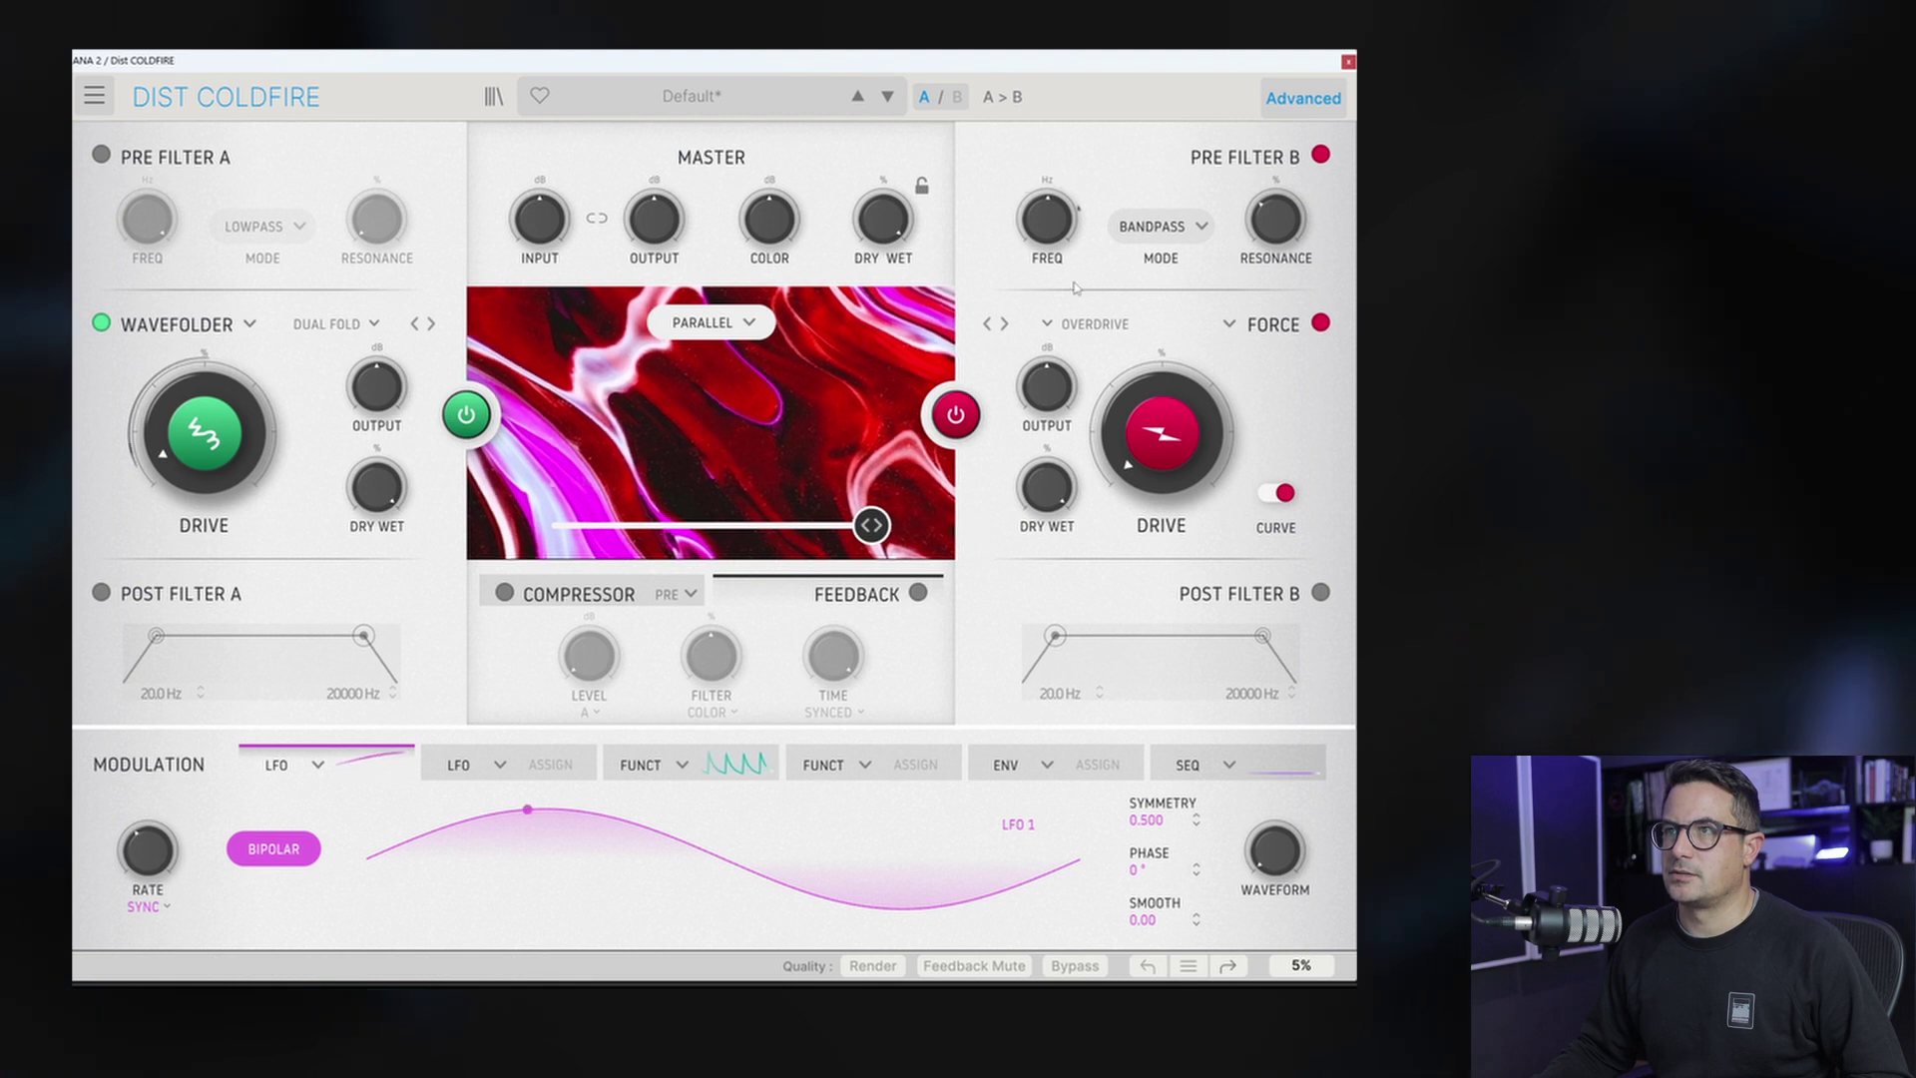
pyautogui.moveTo(870, 526); pyautogui.dragTo(822, 525)
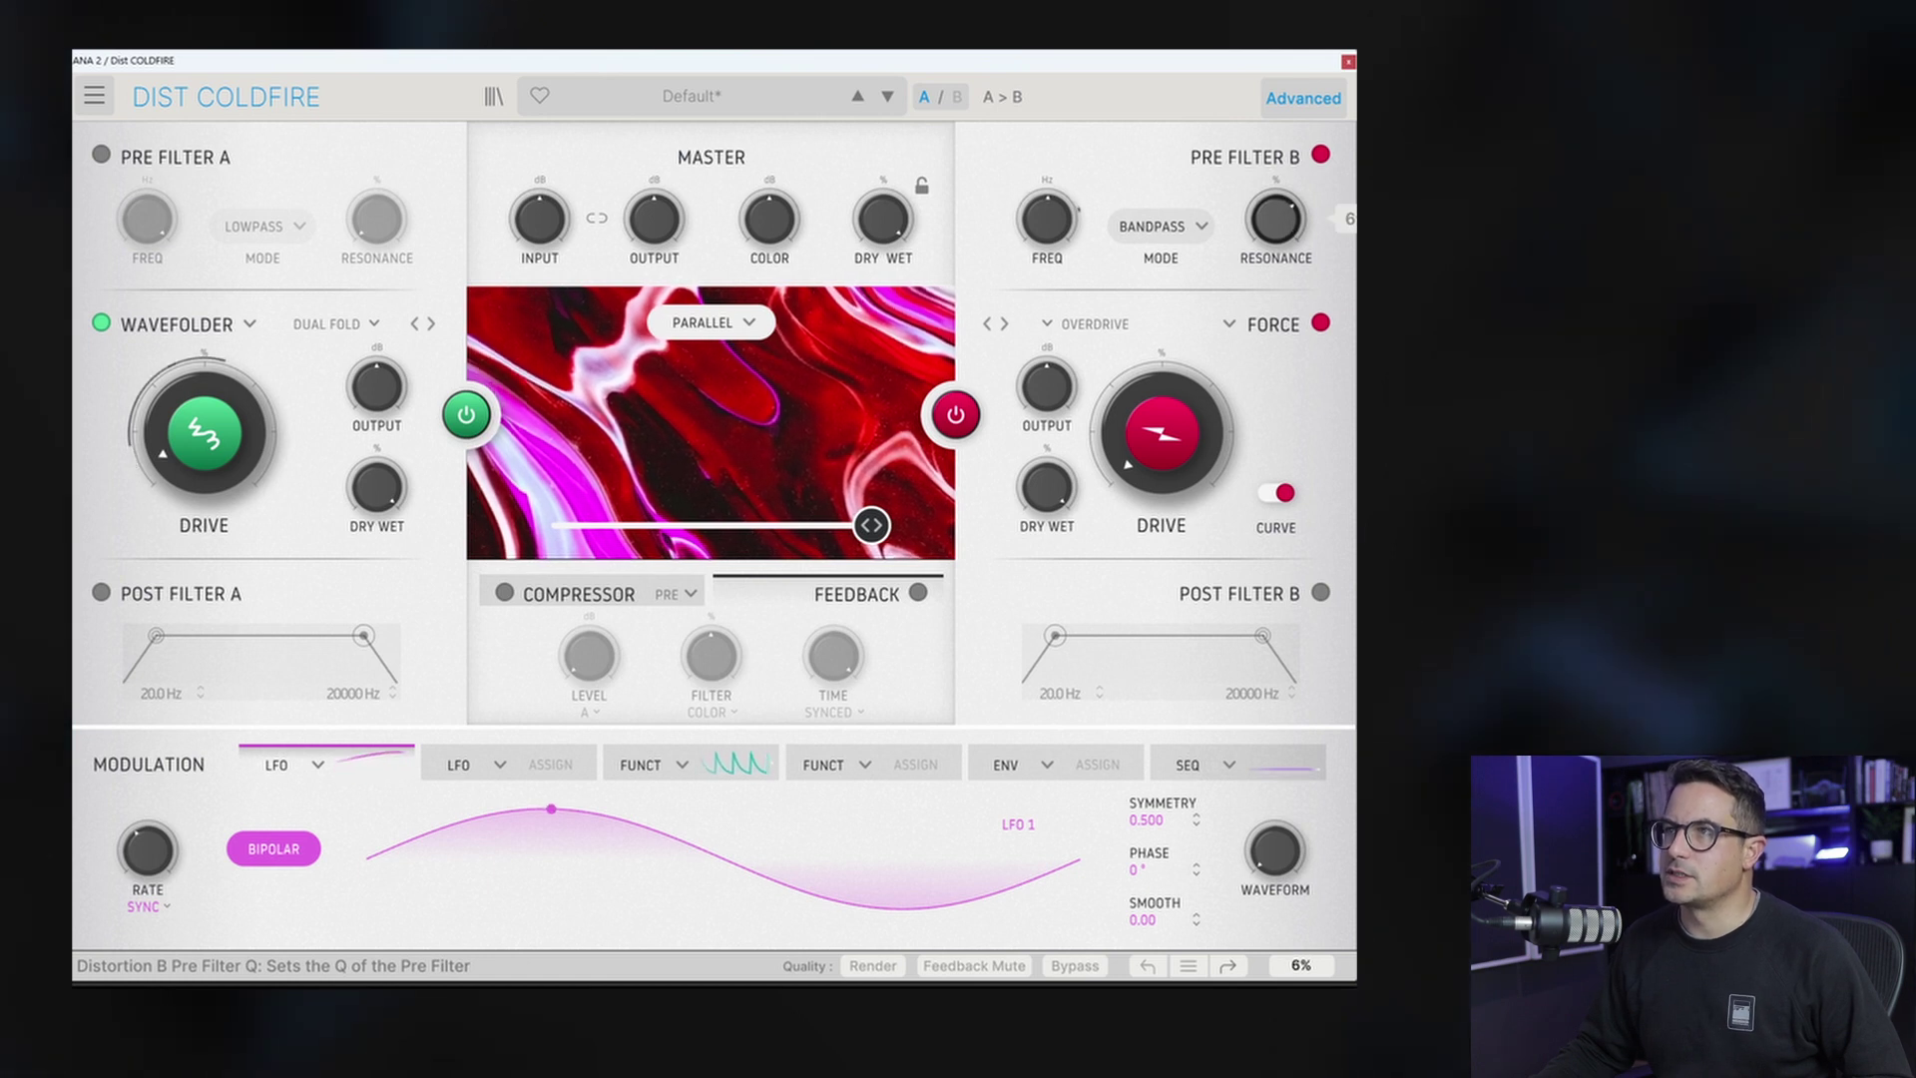
# Step: Change distortion B's type to Waveshaper and raise its drive to about the middle of its range
pyautogui.click(1076, 324)
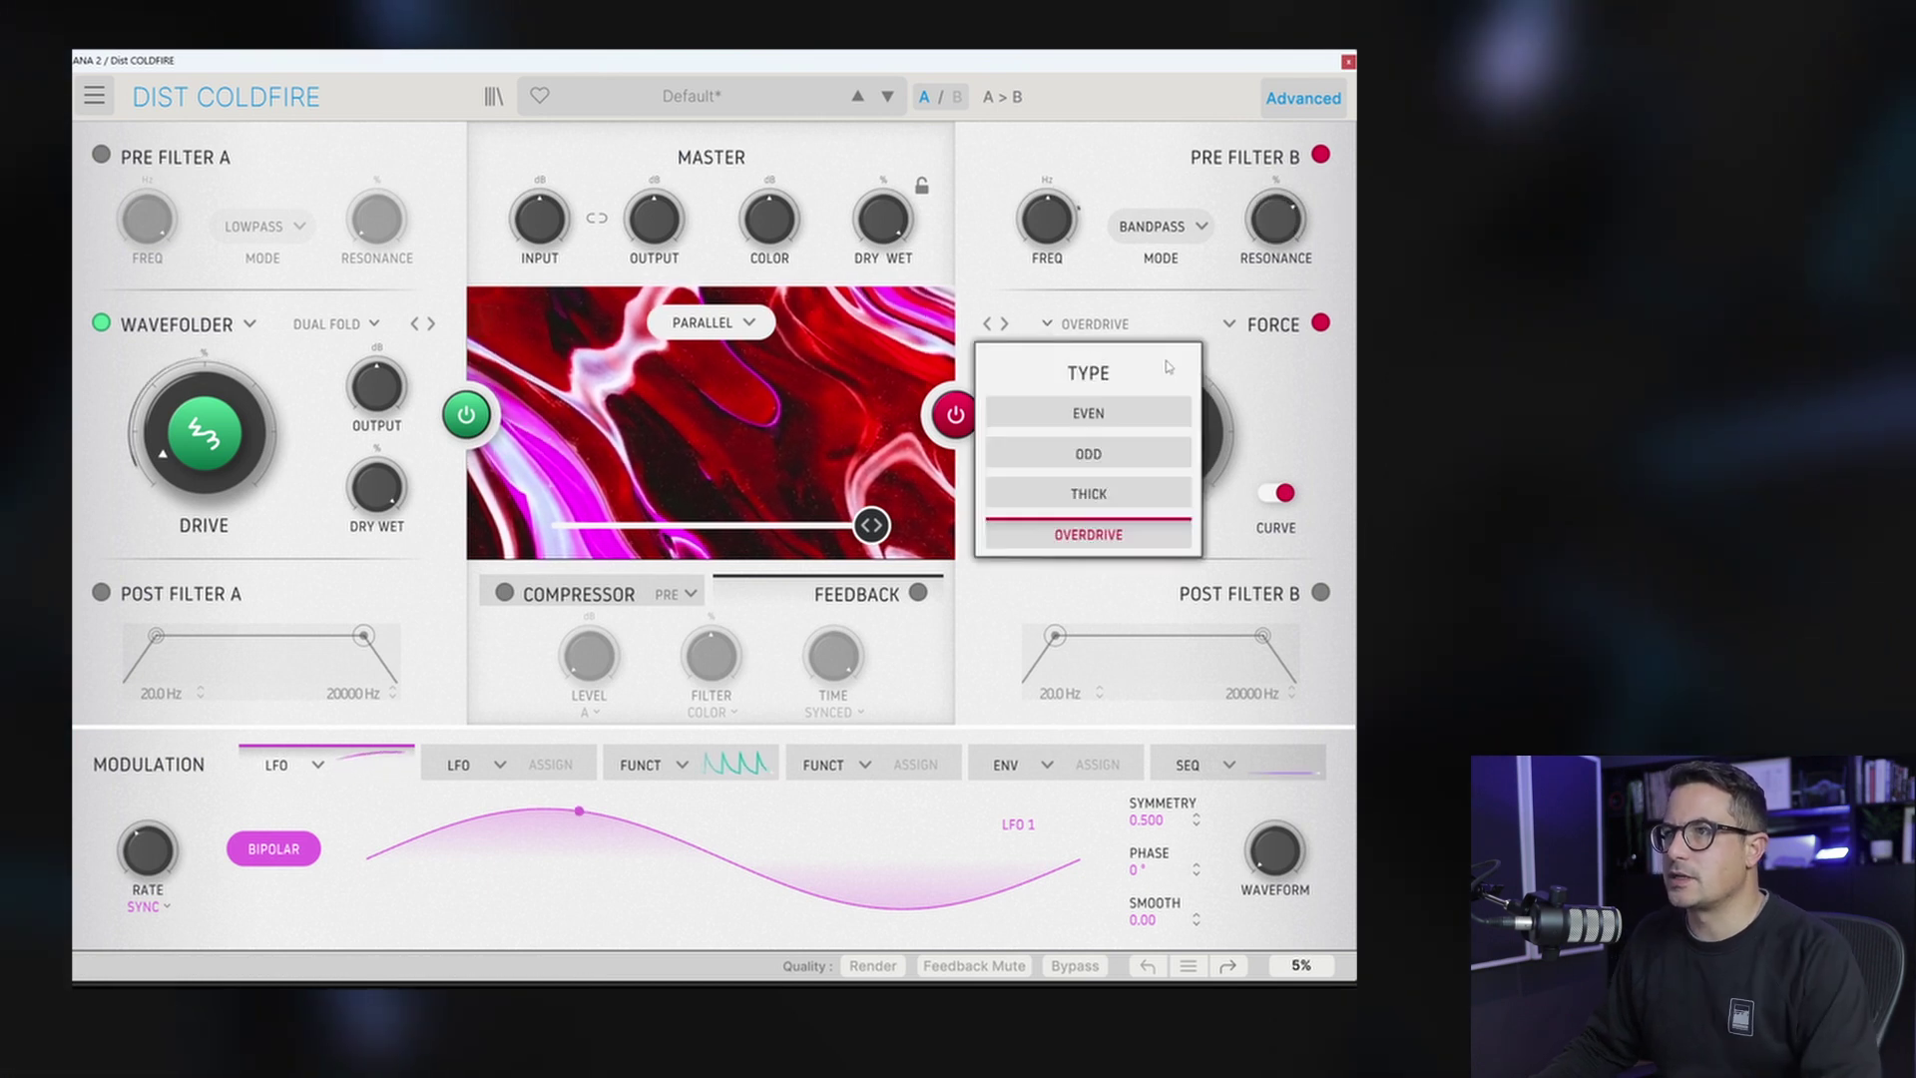
pyautogui.click(1229, 325)
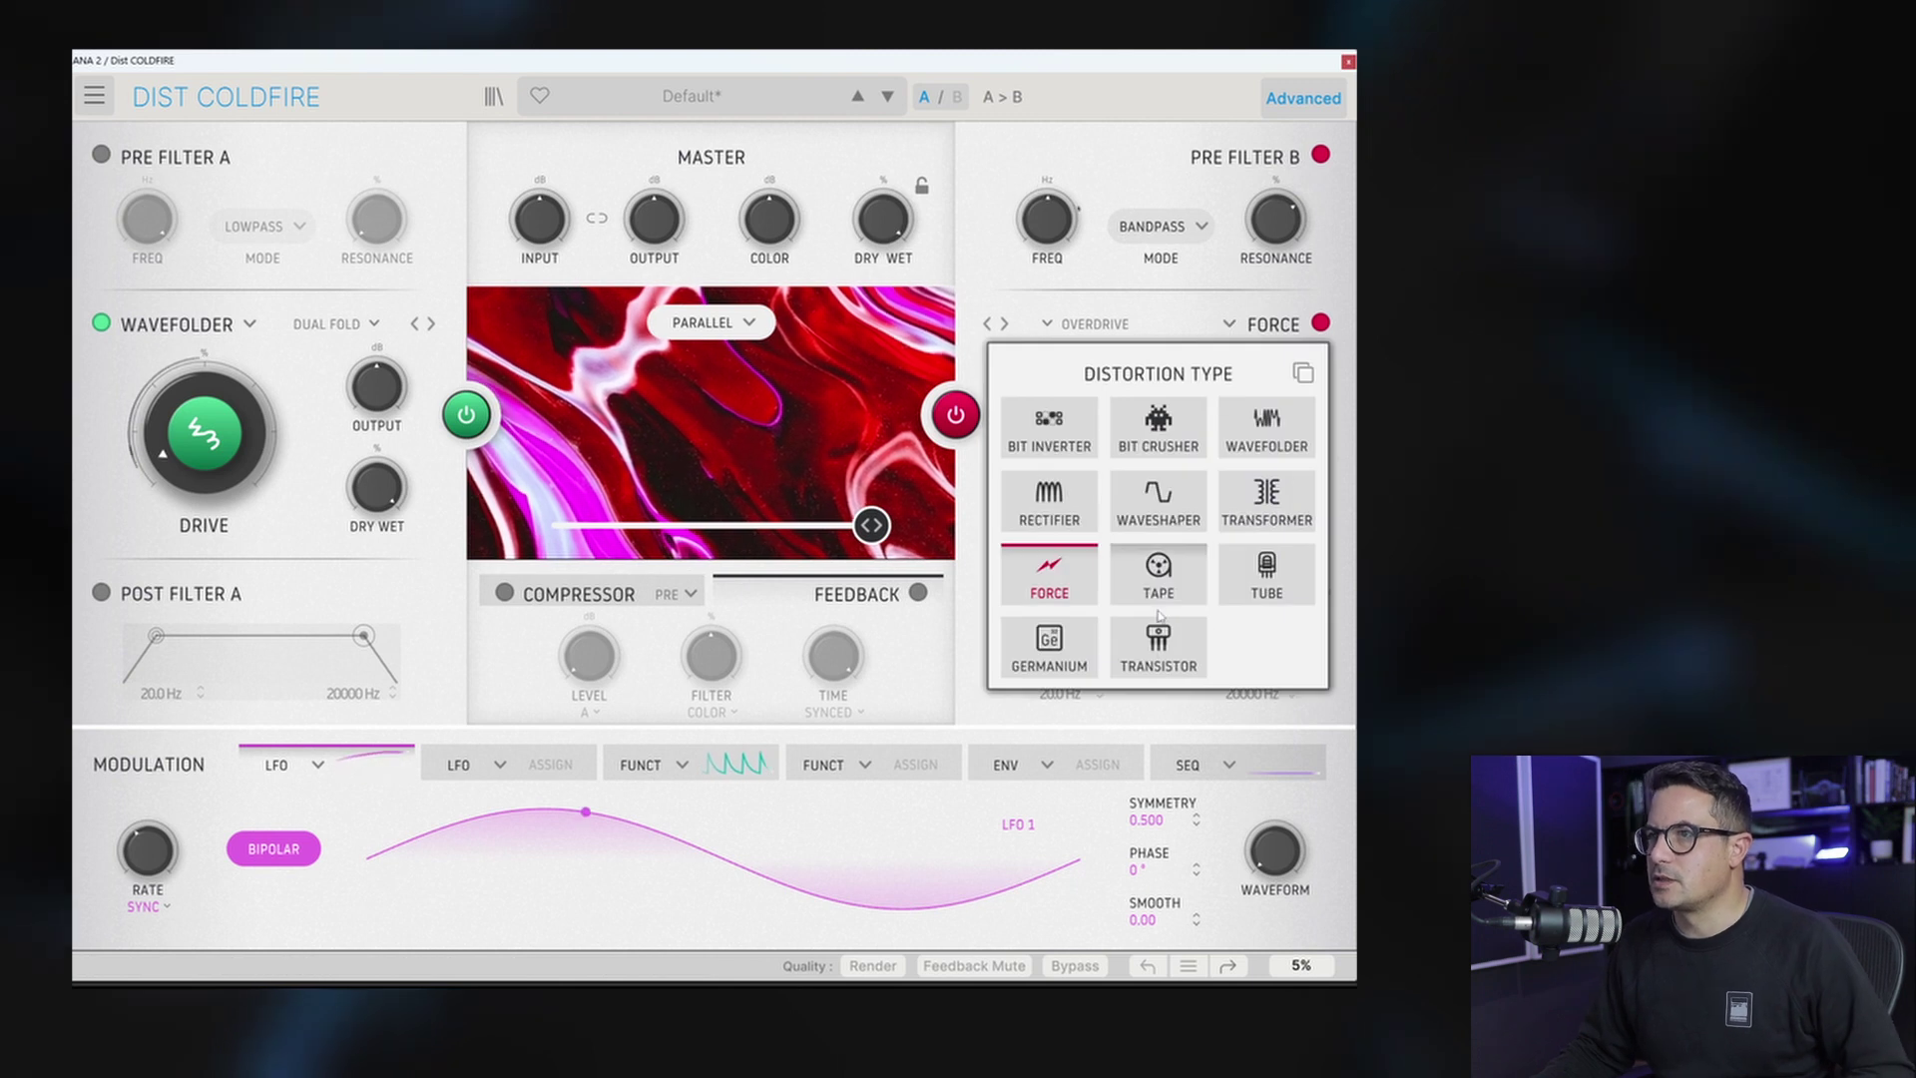
pyautogui.click(1148, 499)
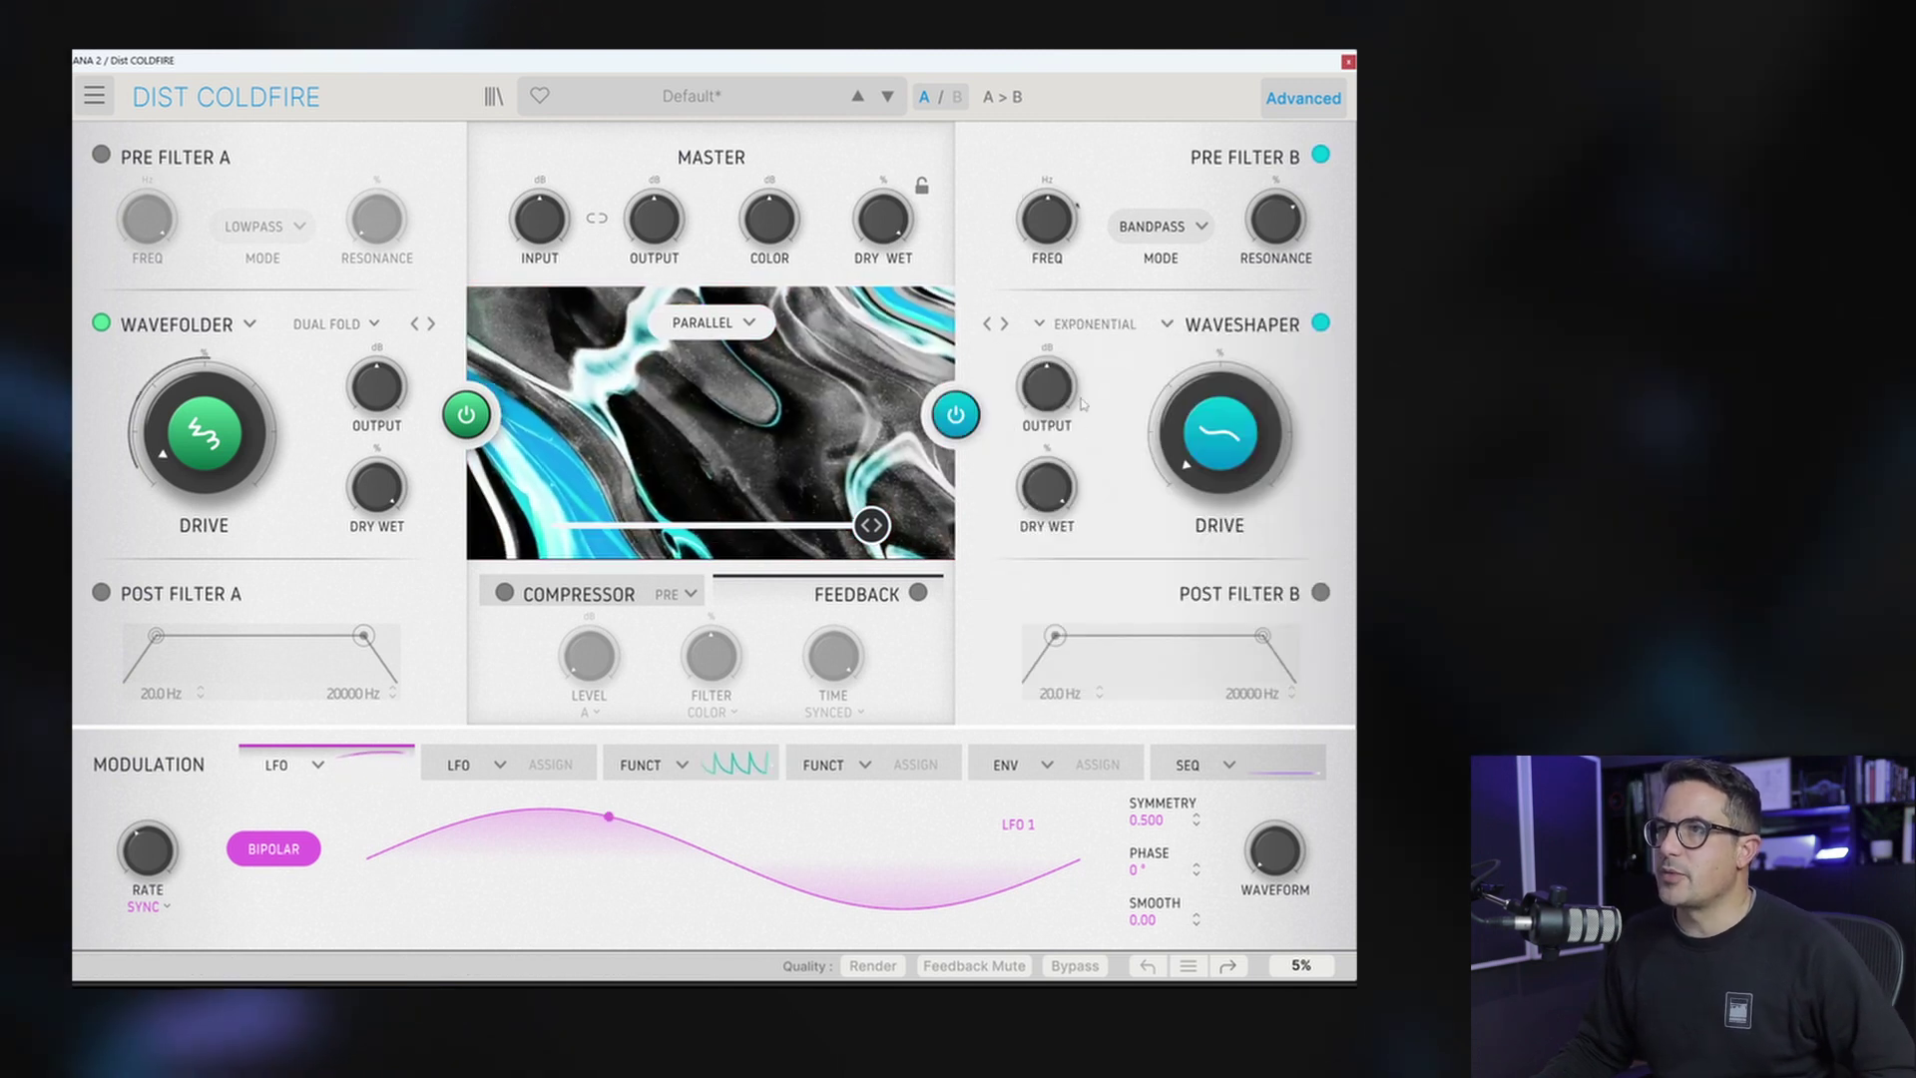
pyautogui.moveTo(1213, 447); pyautogui.dragTo(1213, 369)
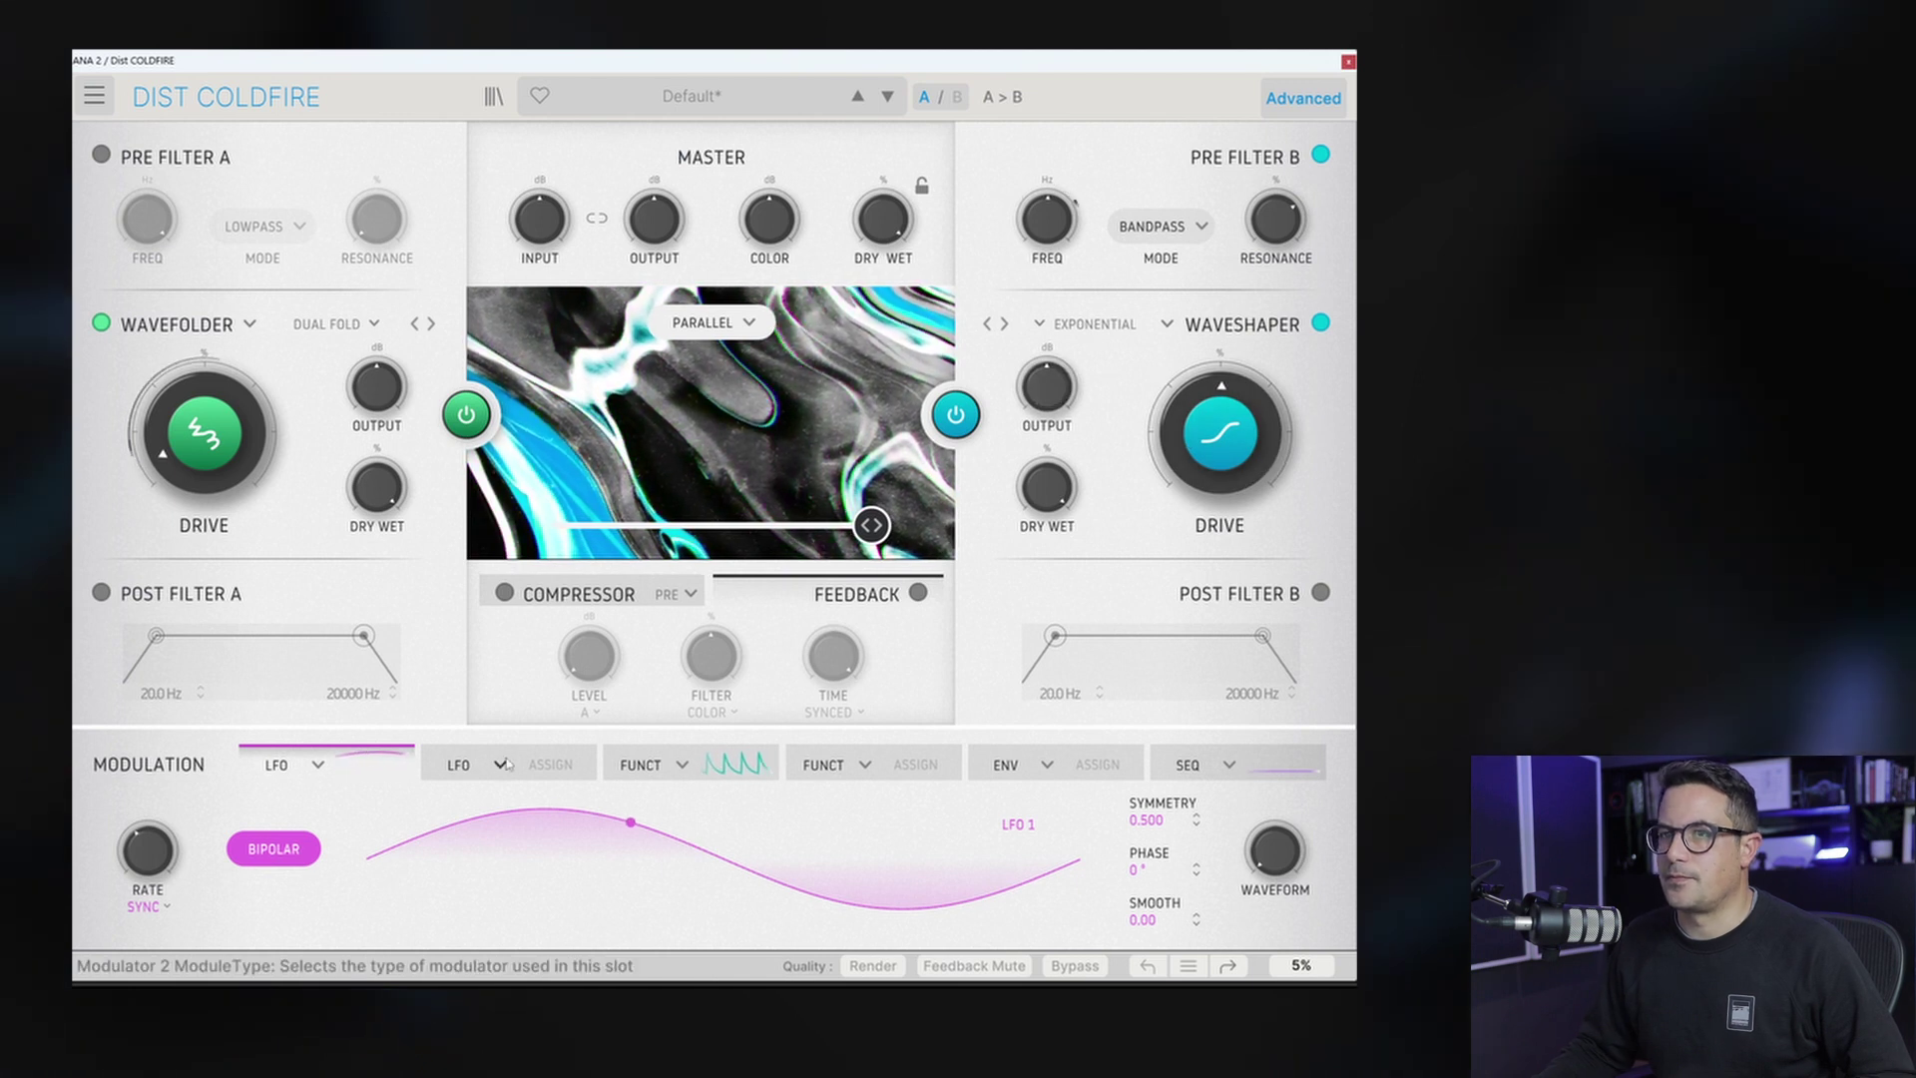
# Step: Enable Feedback and set its time mode to Synced Dotted
pyautogui.moveTo(148, 851)
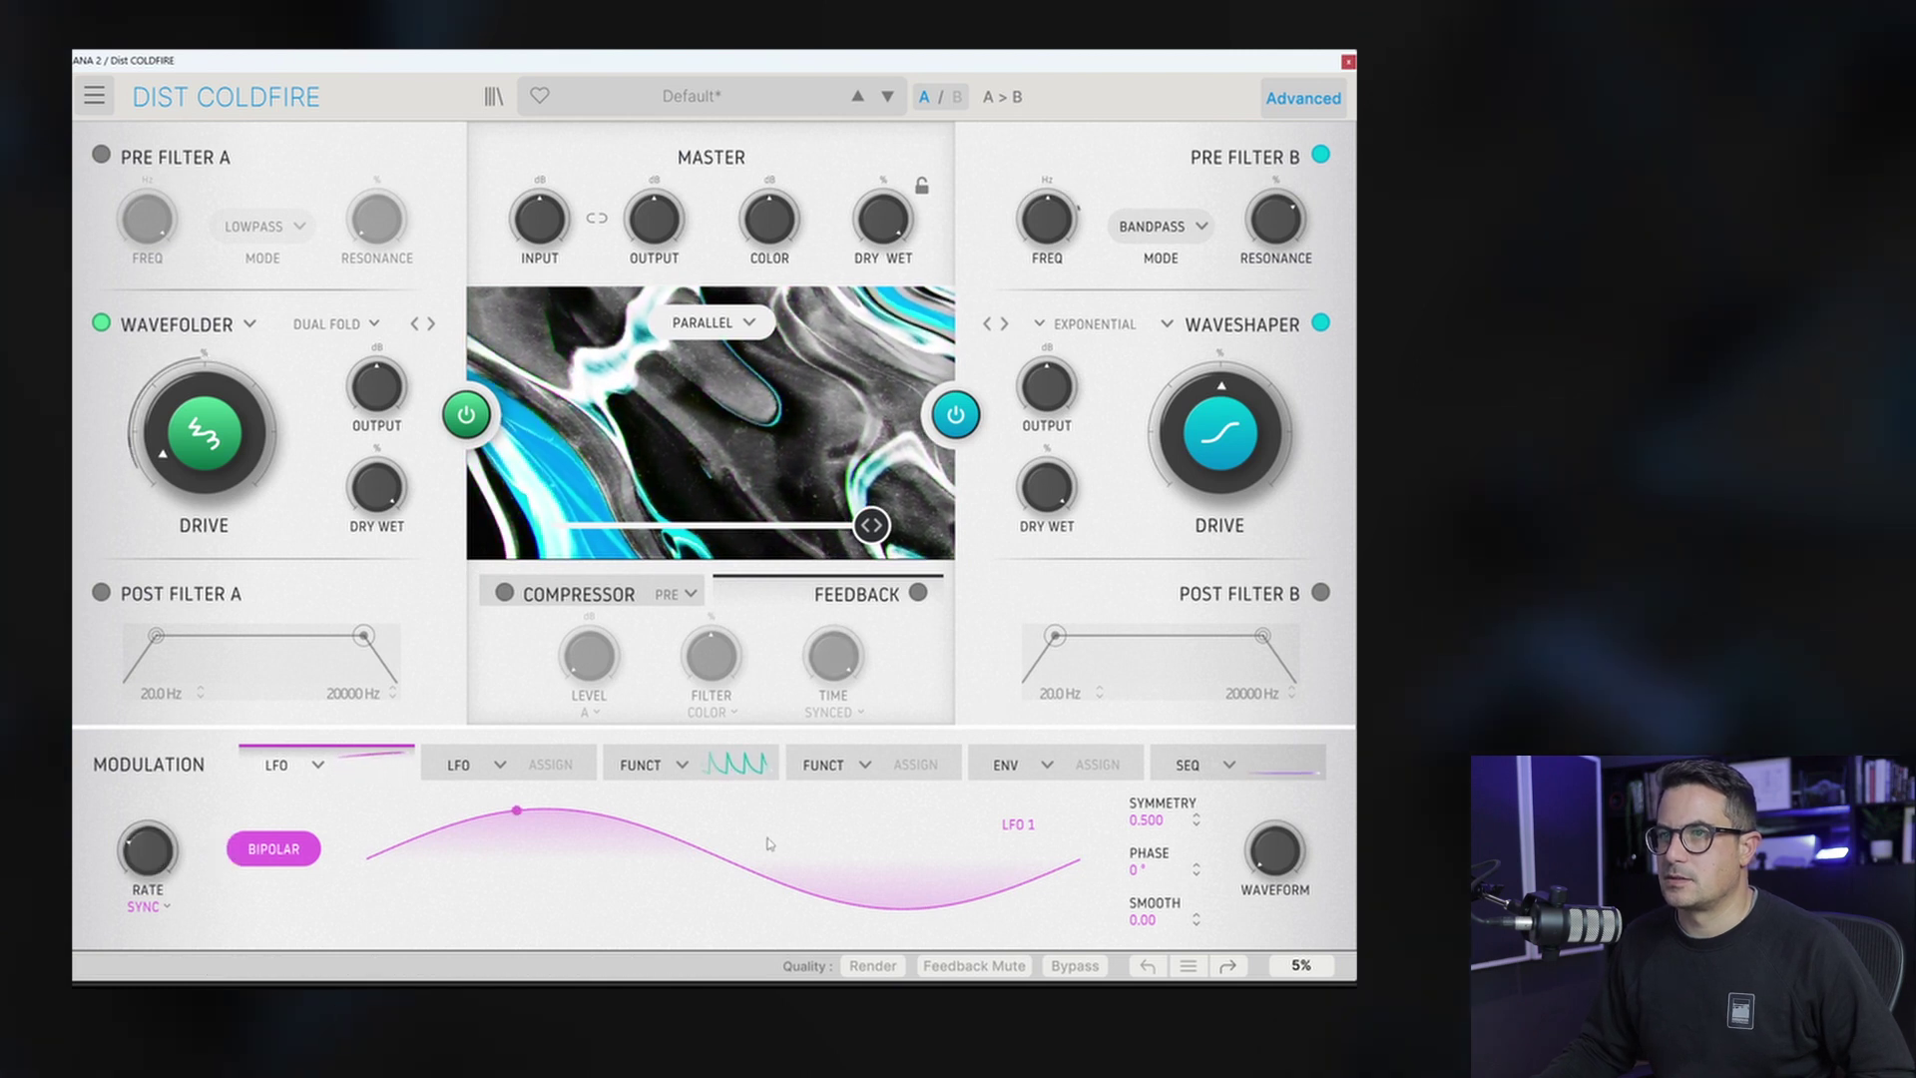
pyautogui.click(919, 592)
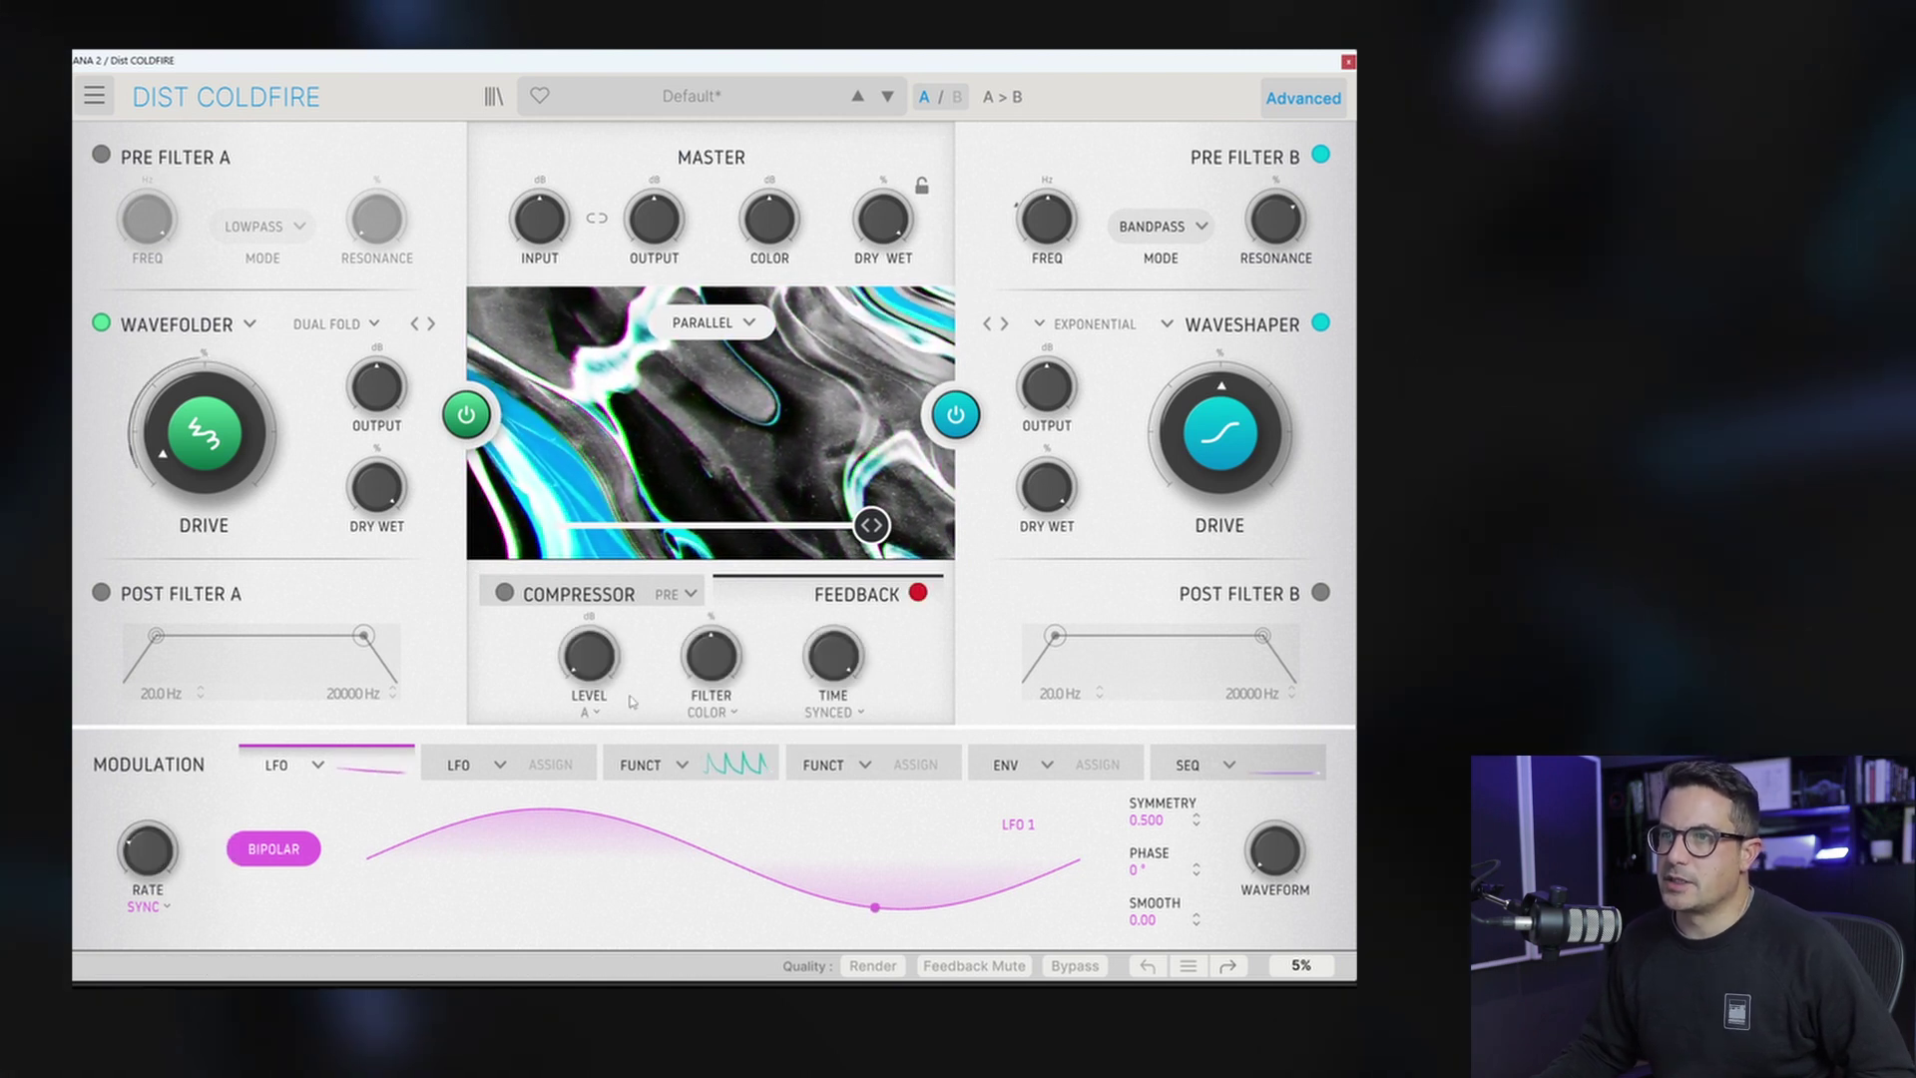
pyautogui.moveTo(836, 678)
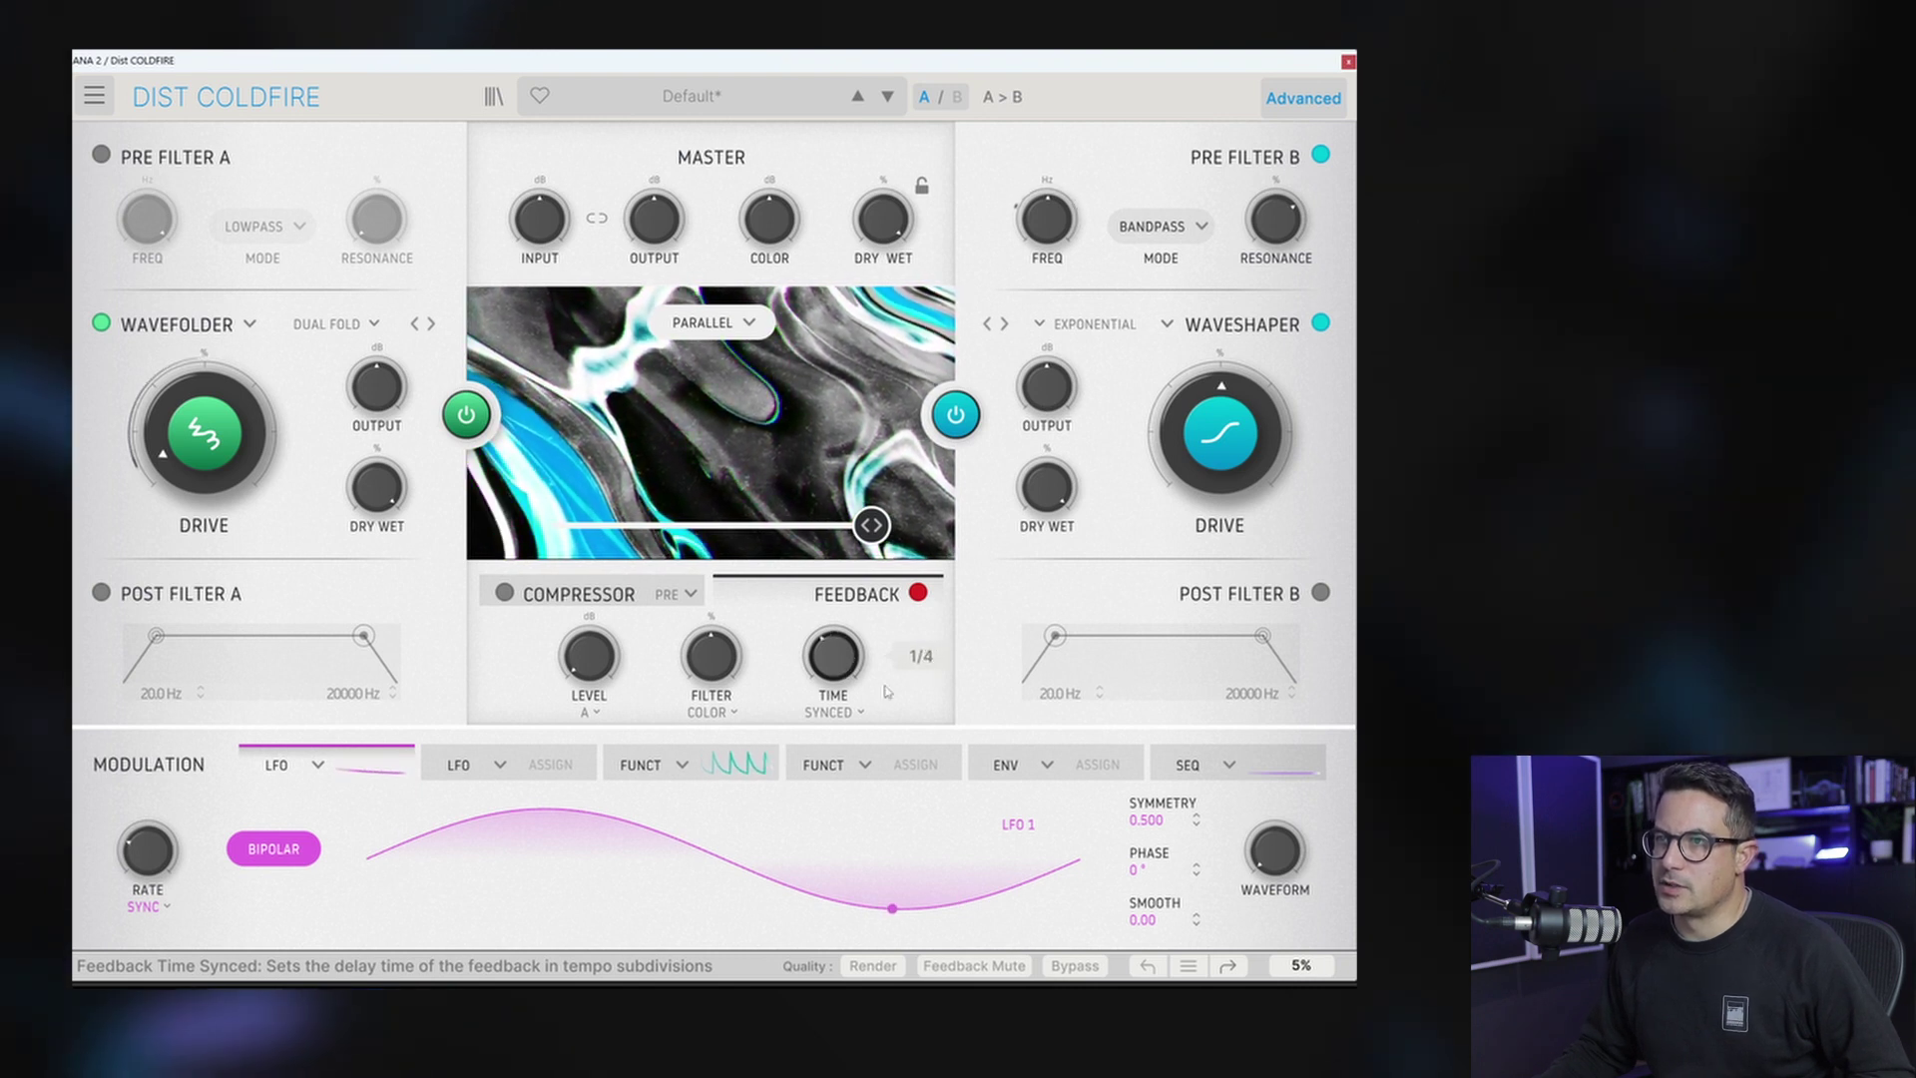
pyautogui.click(833, 711)
pyautogui.click(884, 877)
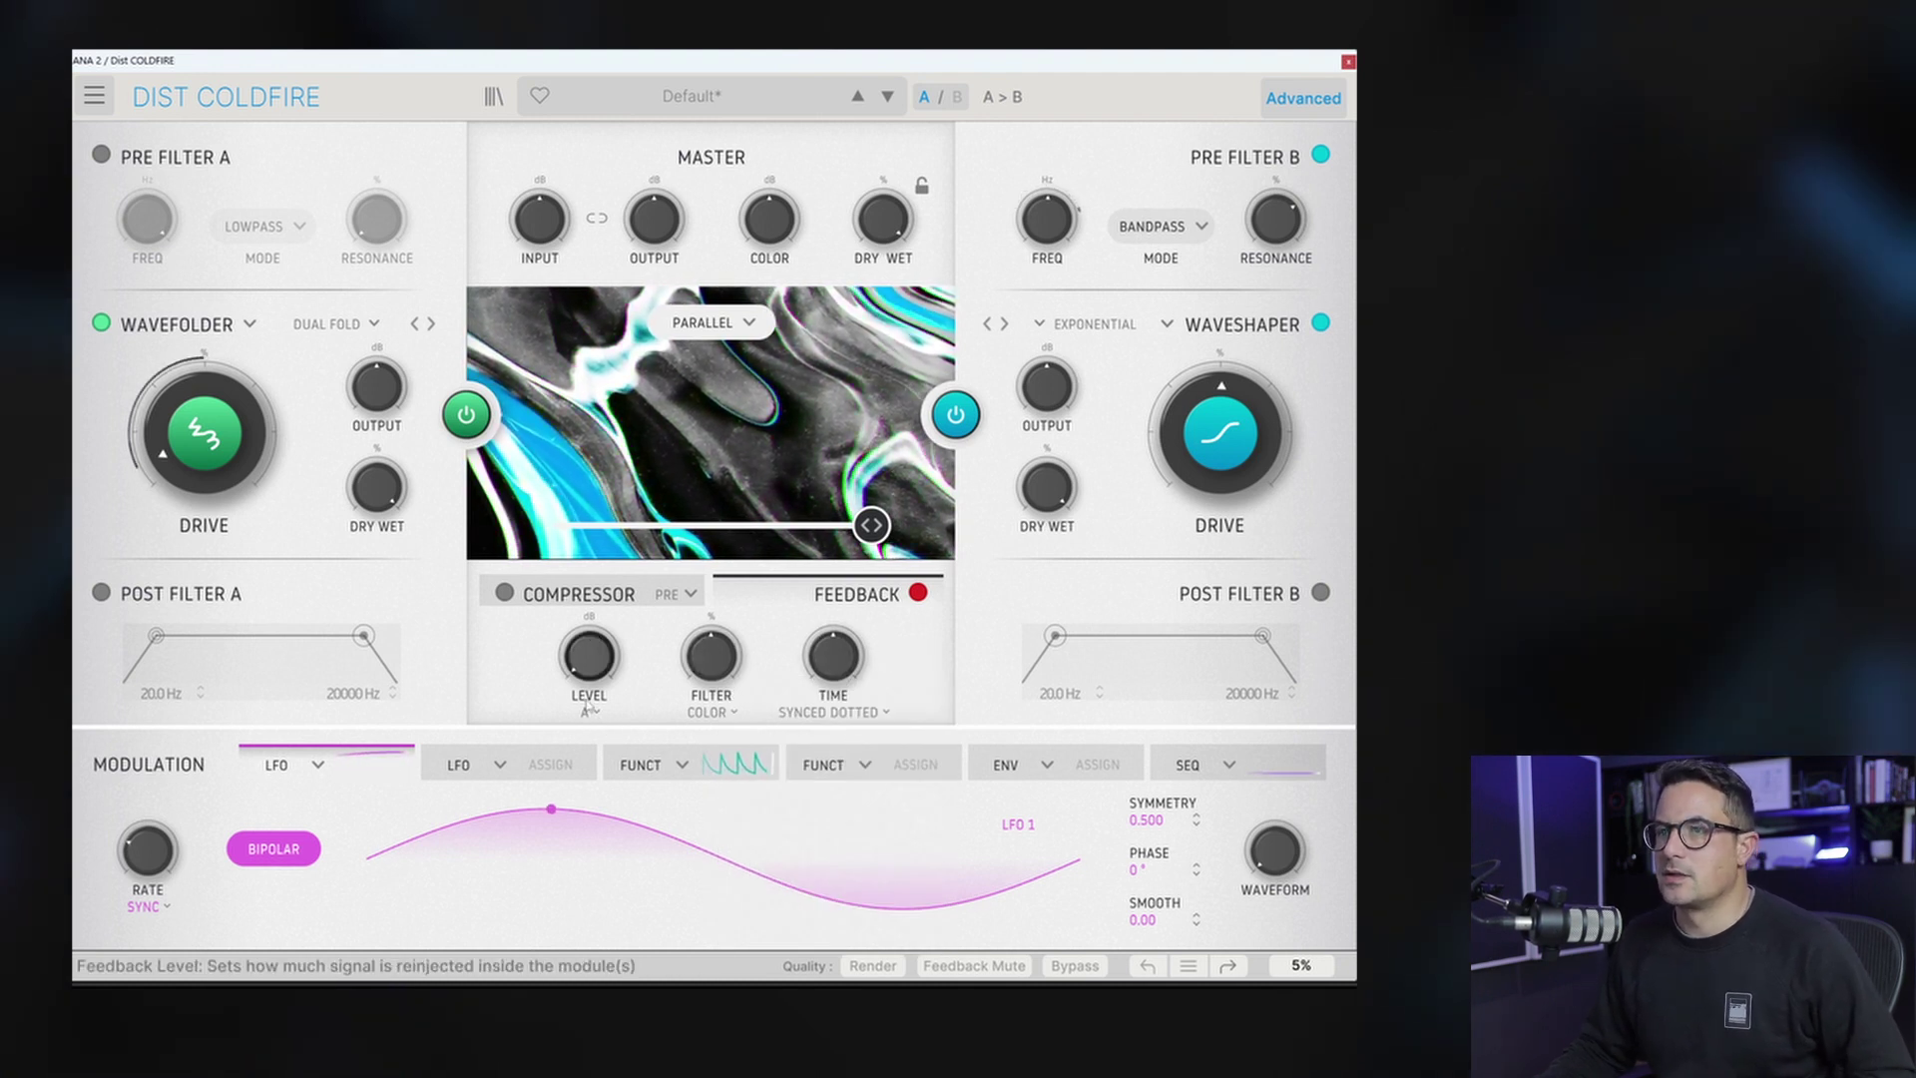
# Step: Route the feedback to slot B and raise the feedback level
pyautogui.click(594, 712)
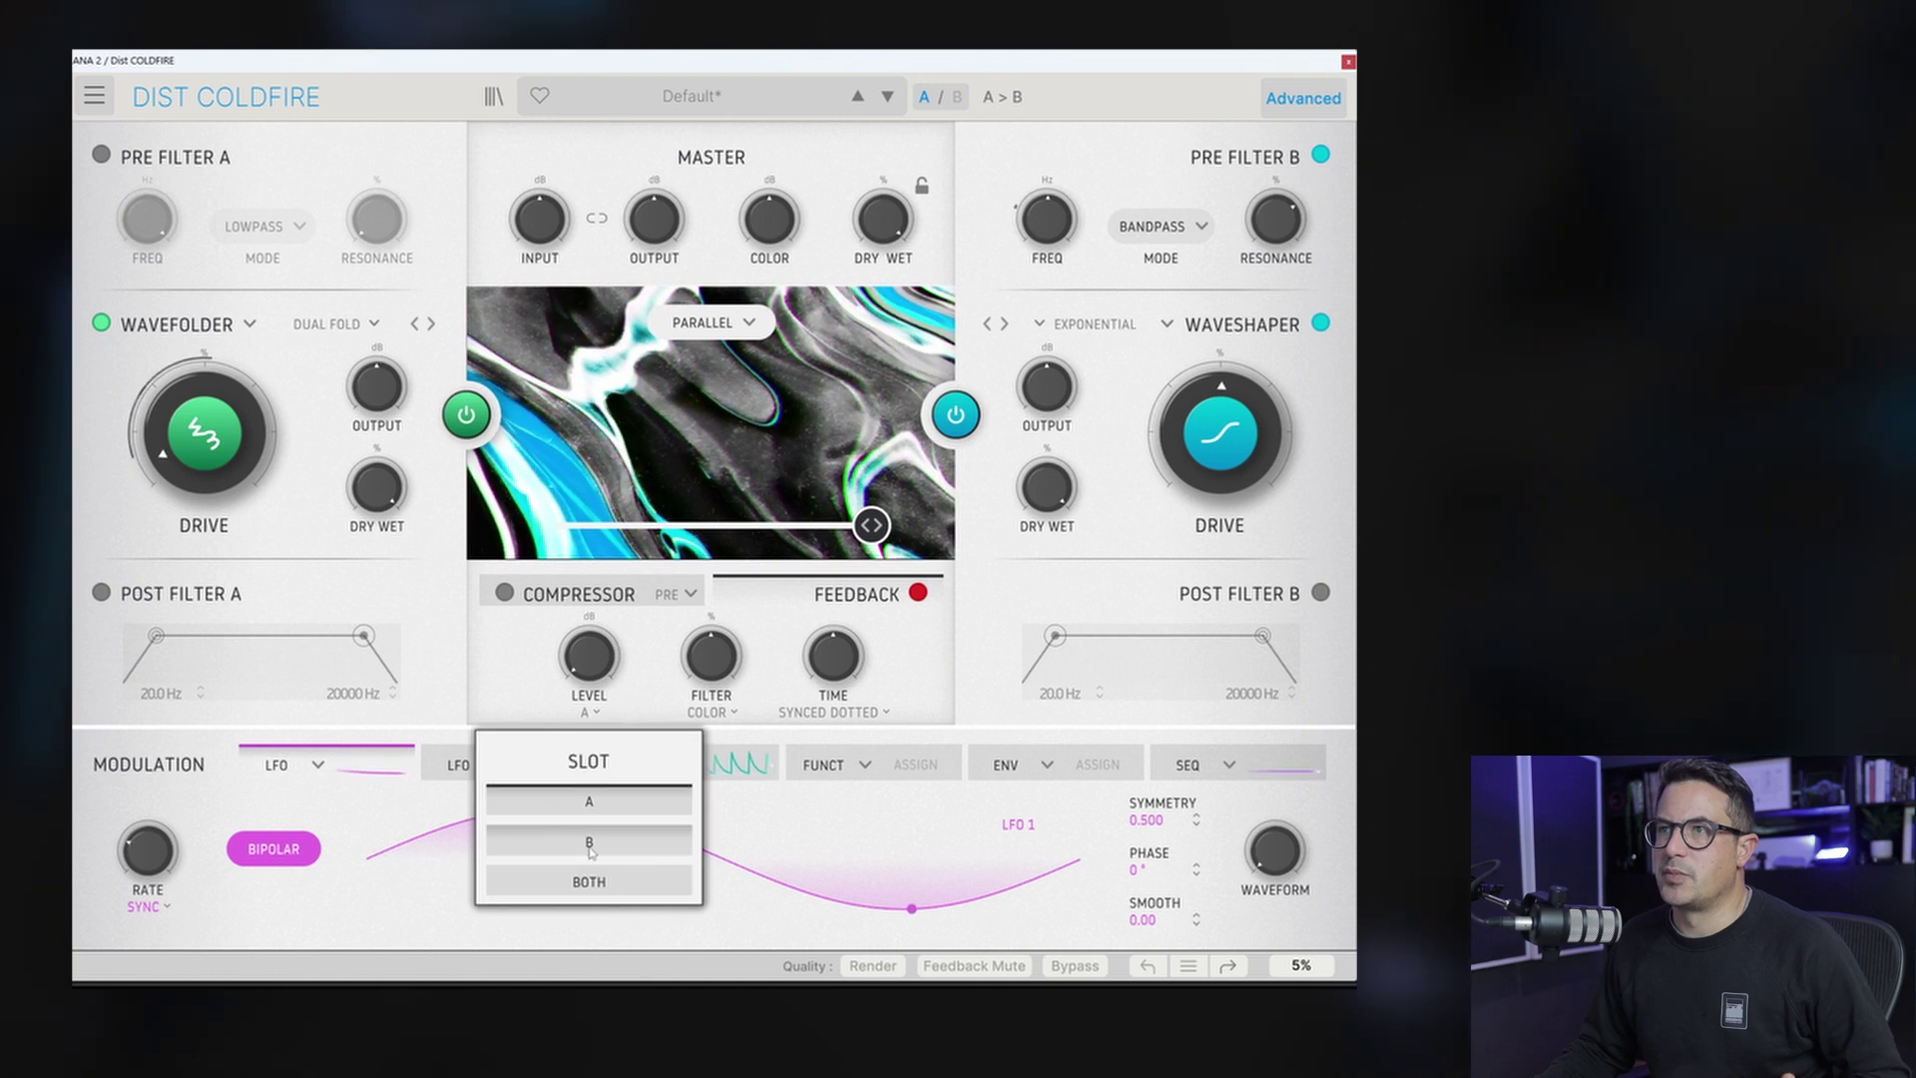
pyautogui.click(589, 845)
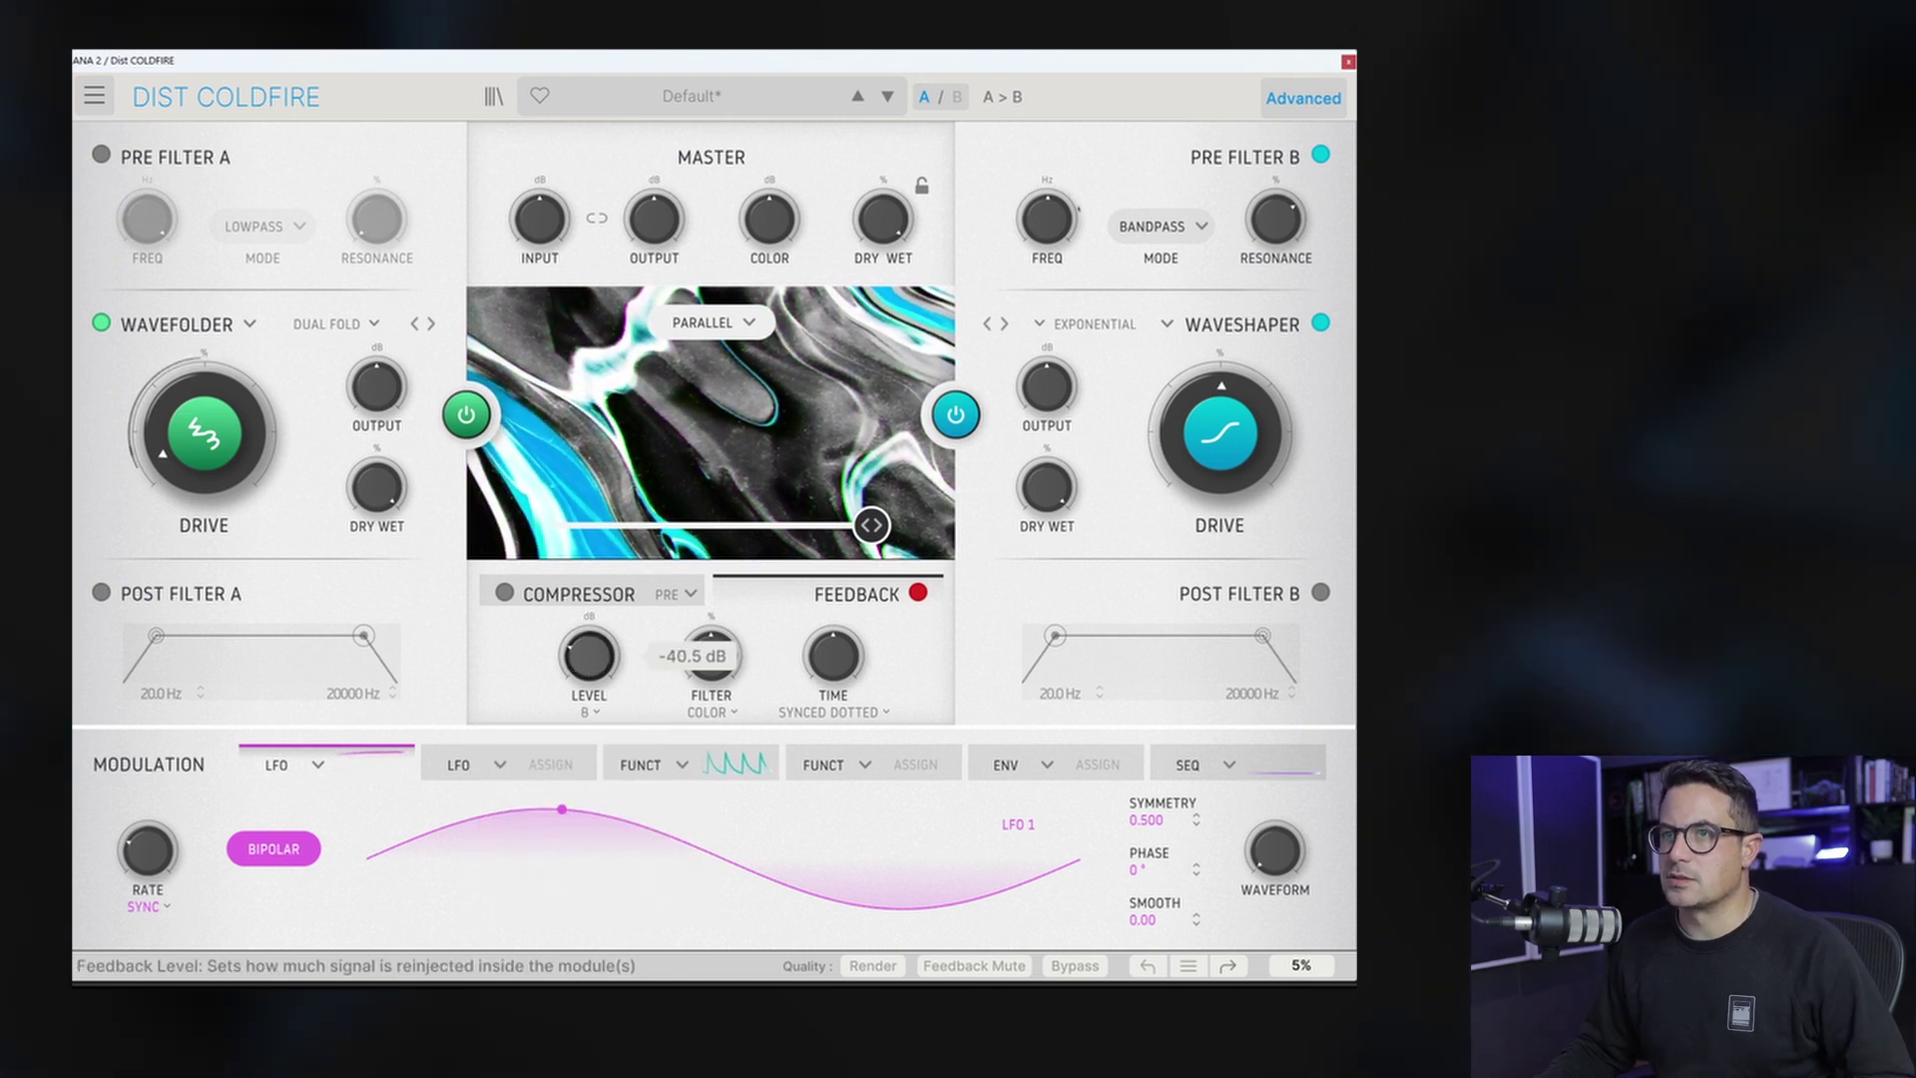
pyautogui.moveTo(592, 679); pyautogui.dragTo(593, 655)
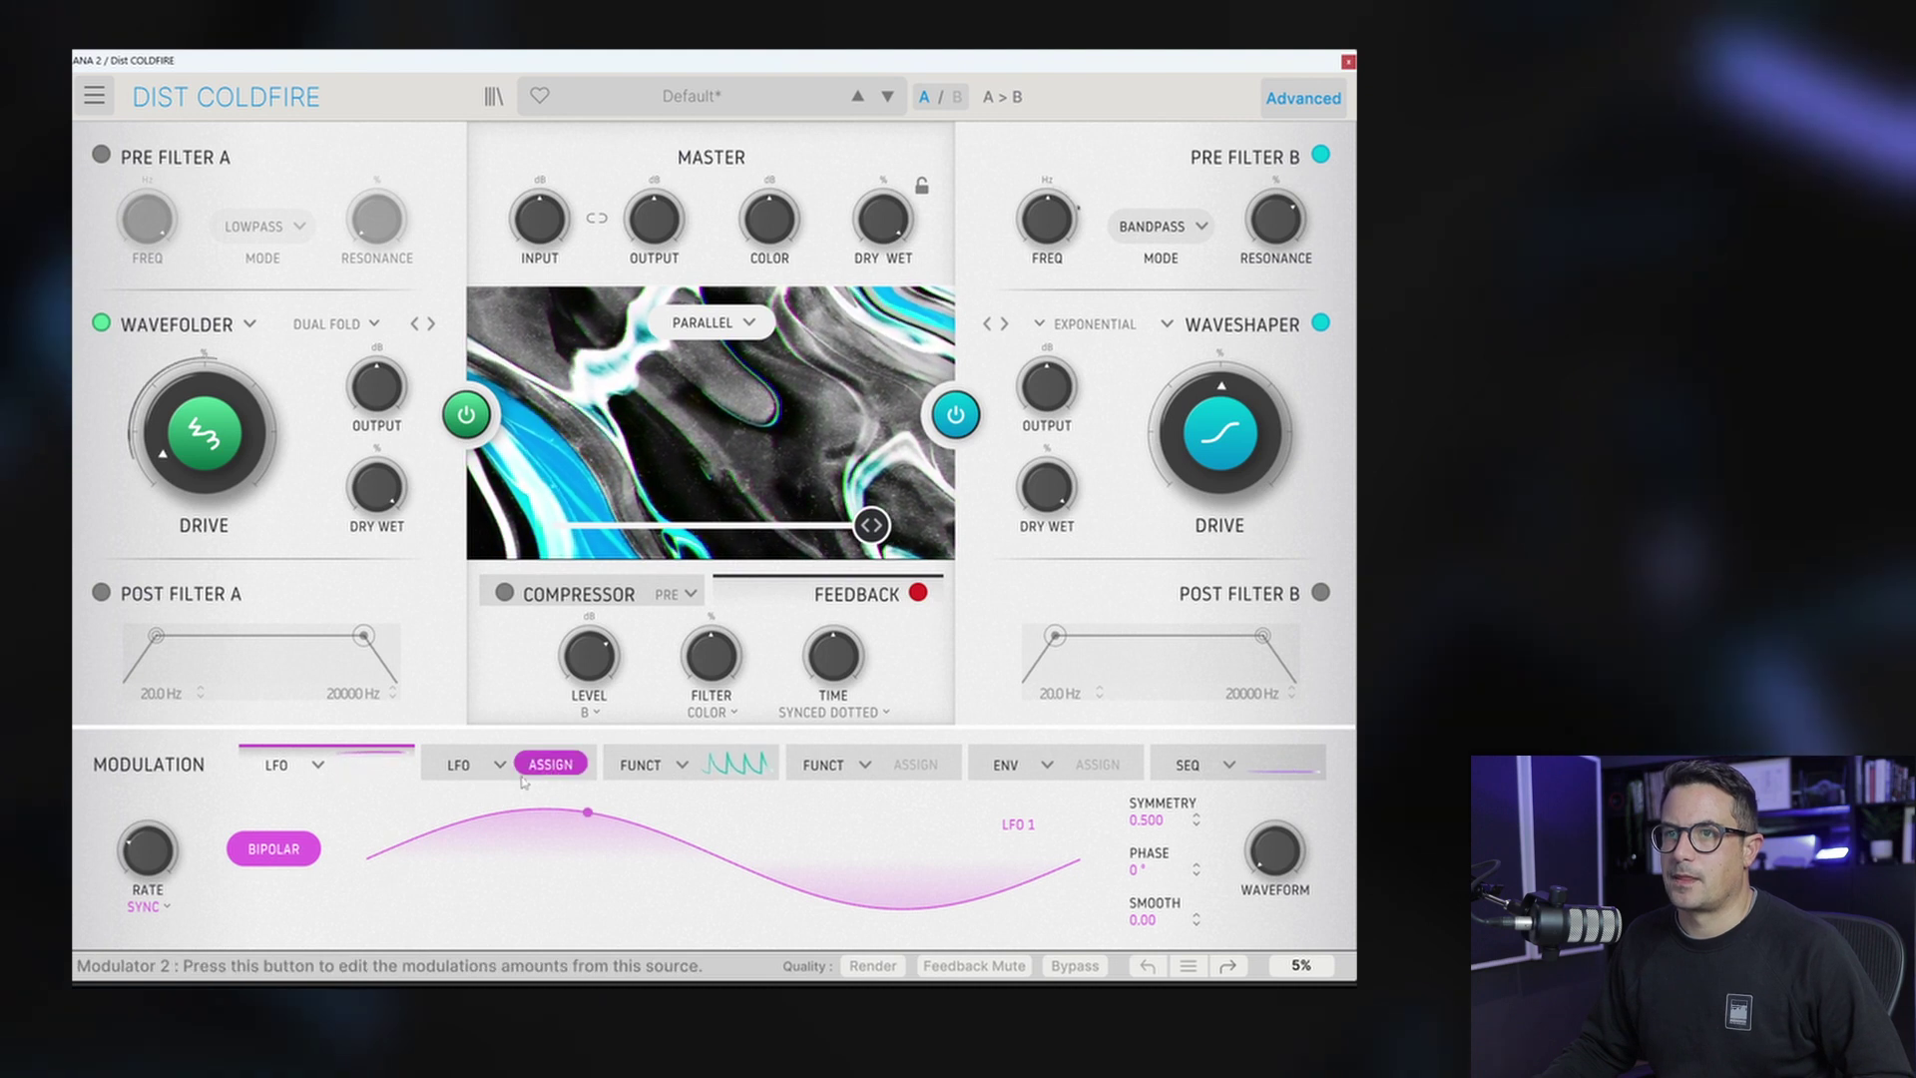
# Step: Set LFO 2 to a sine waveform, assign it to the feedback level with a positive amount and make it bipolar
pyautogui.click(474, 766)
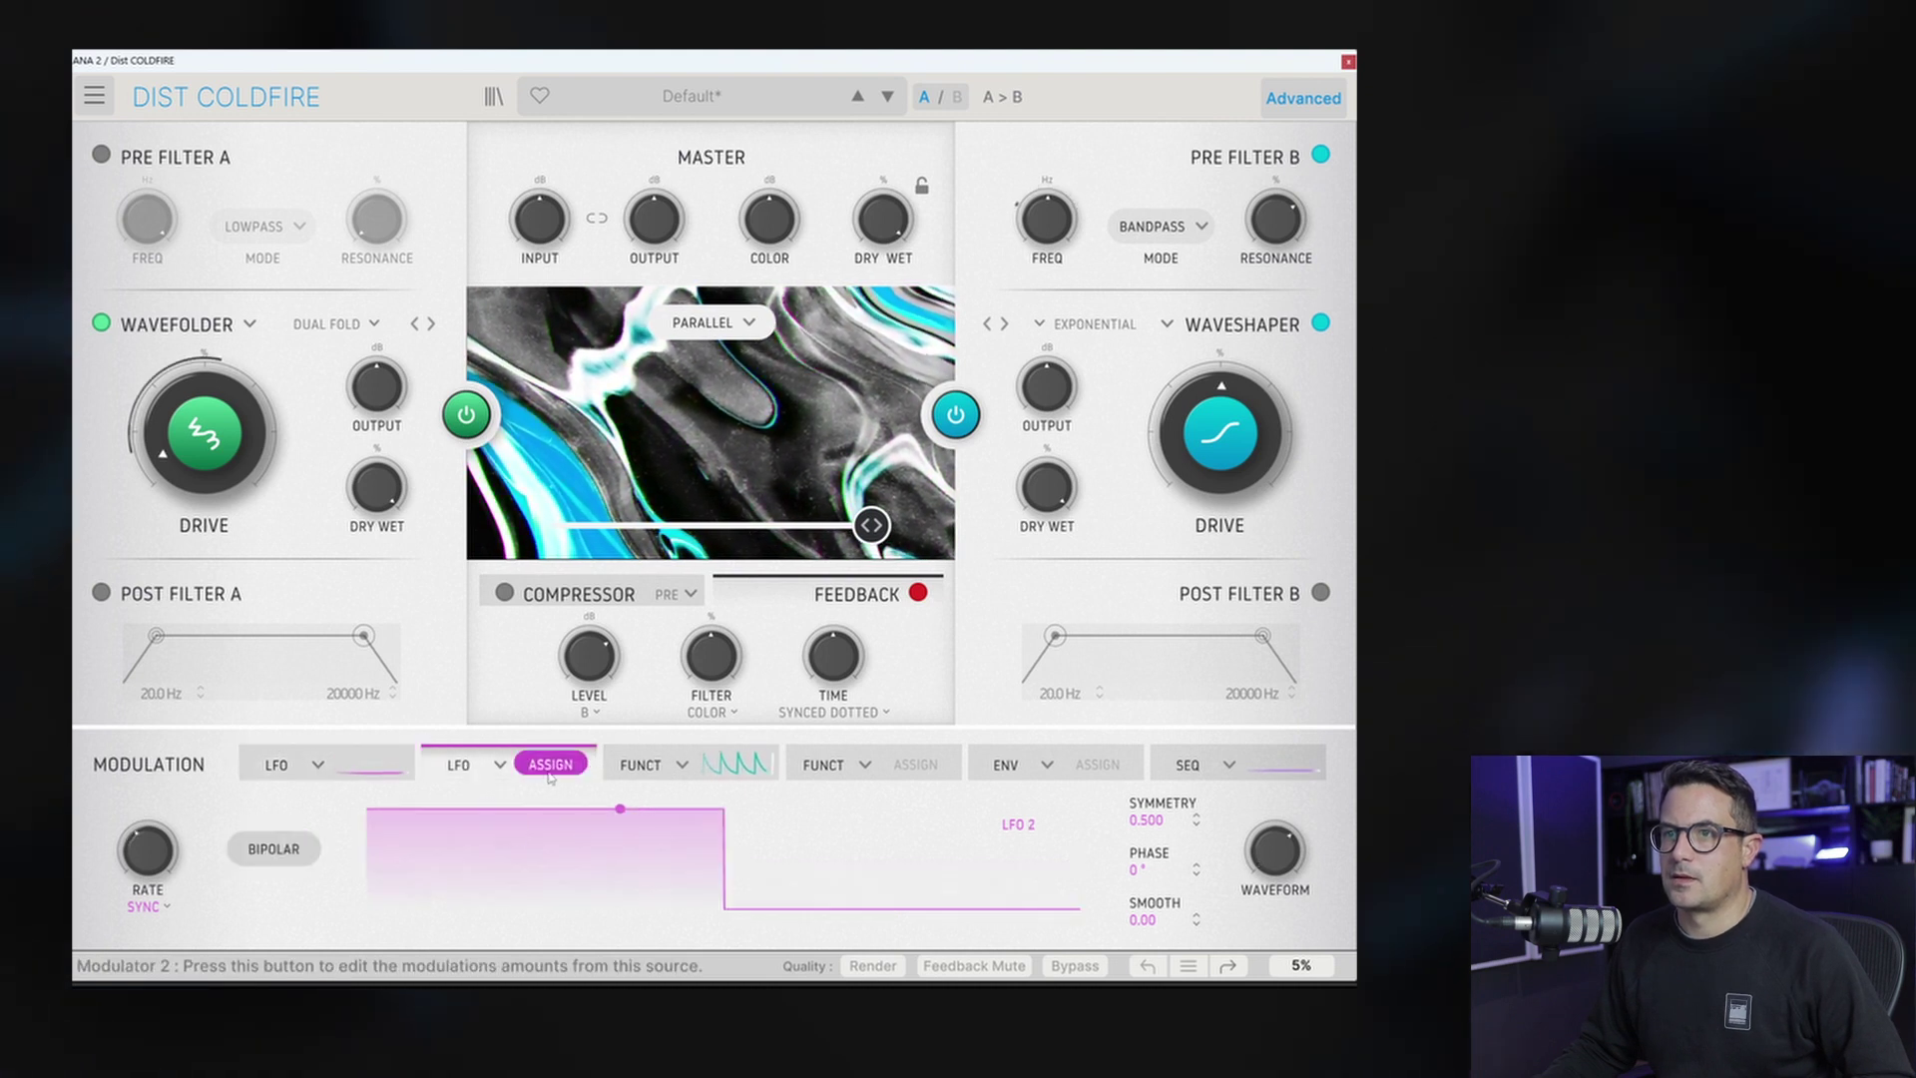
pyautogui.moveTo(1271, 854); pyautogui.dragTo(1272, 963)
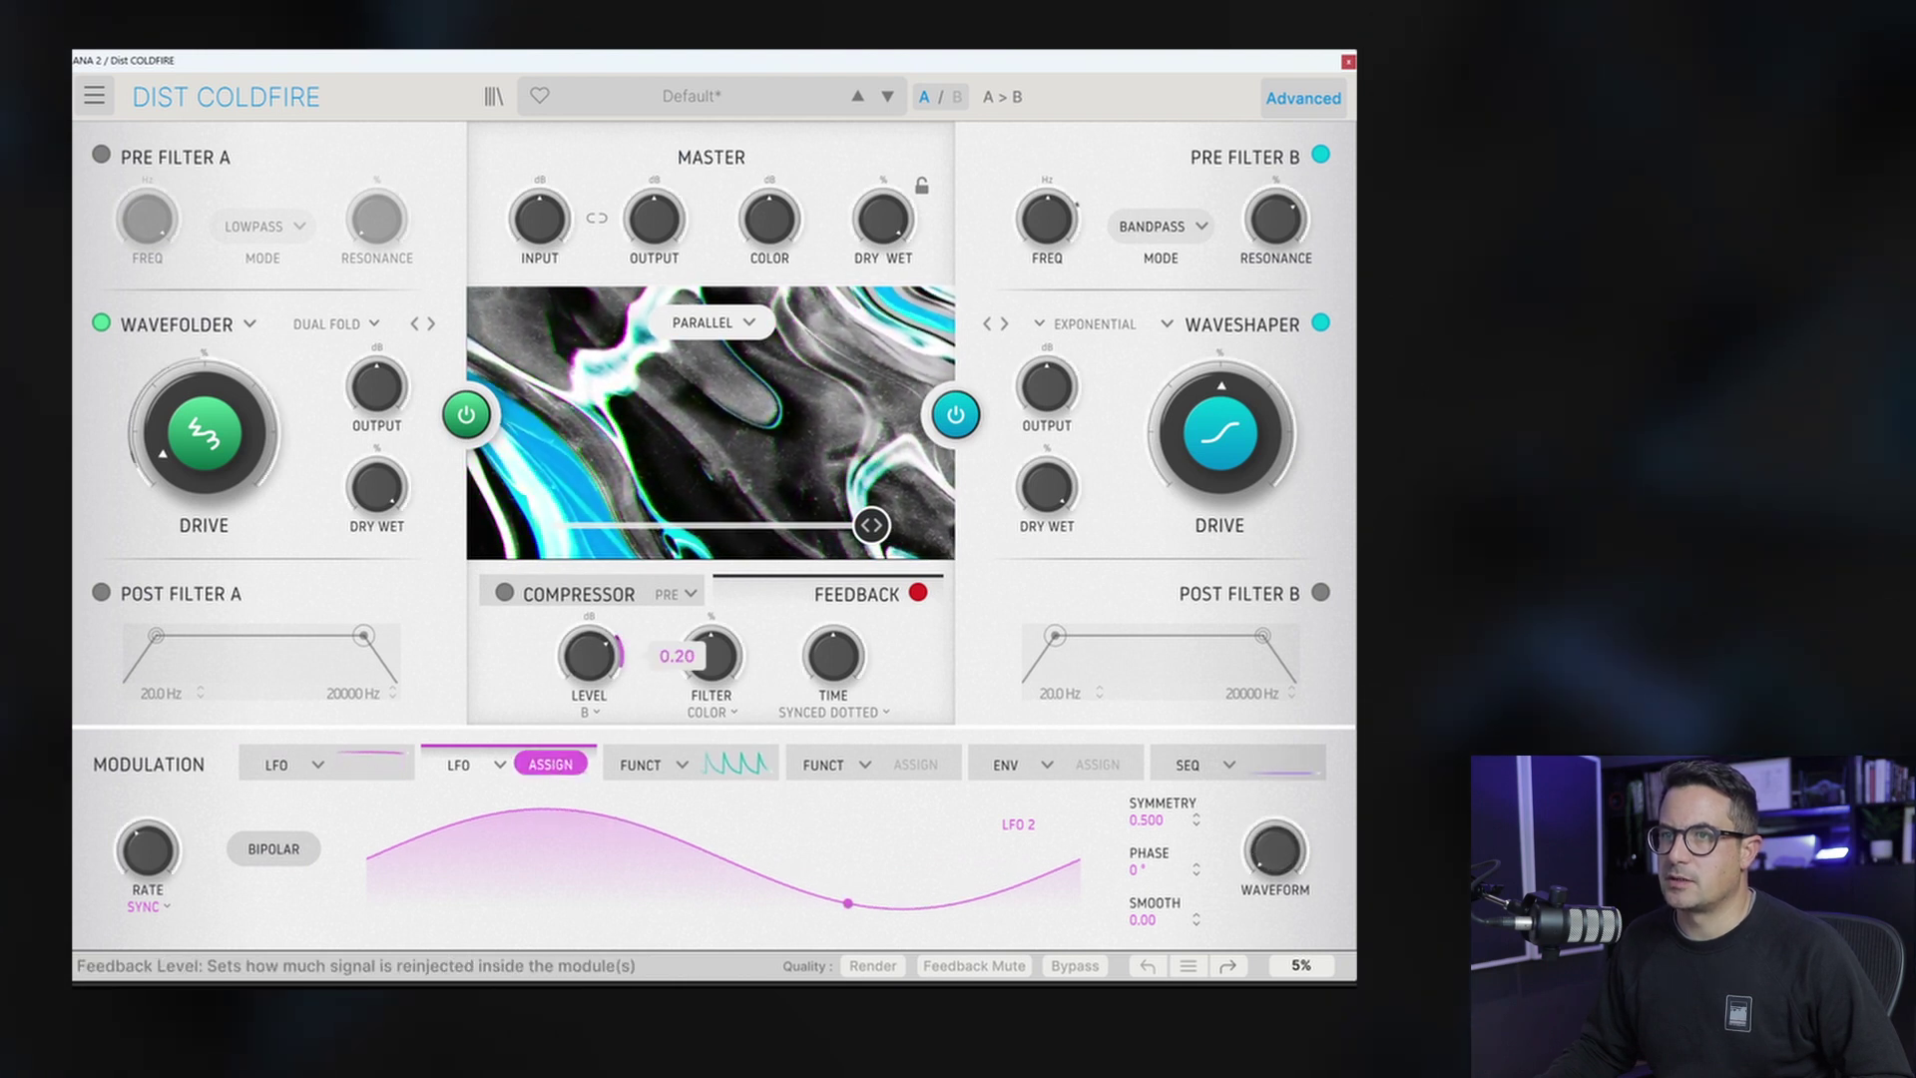
pyautogui.click(274, 848)
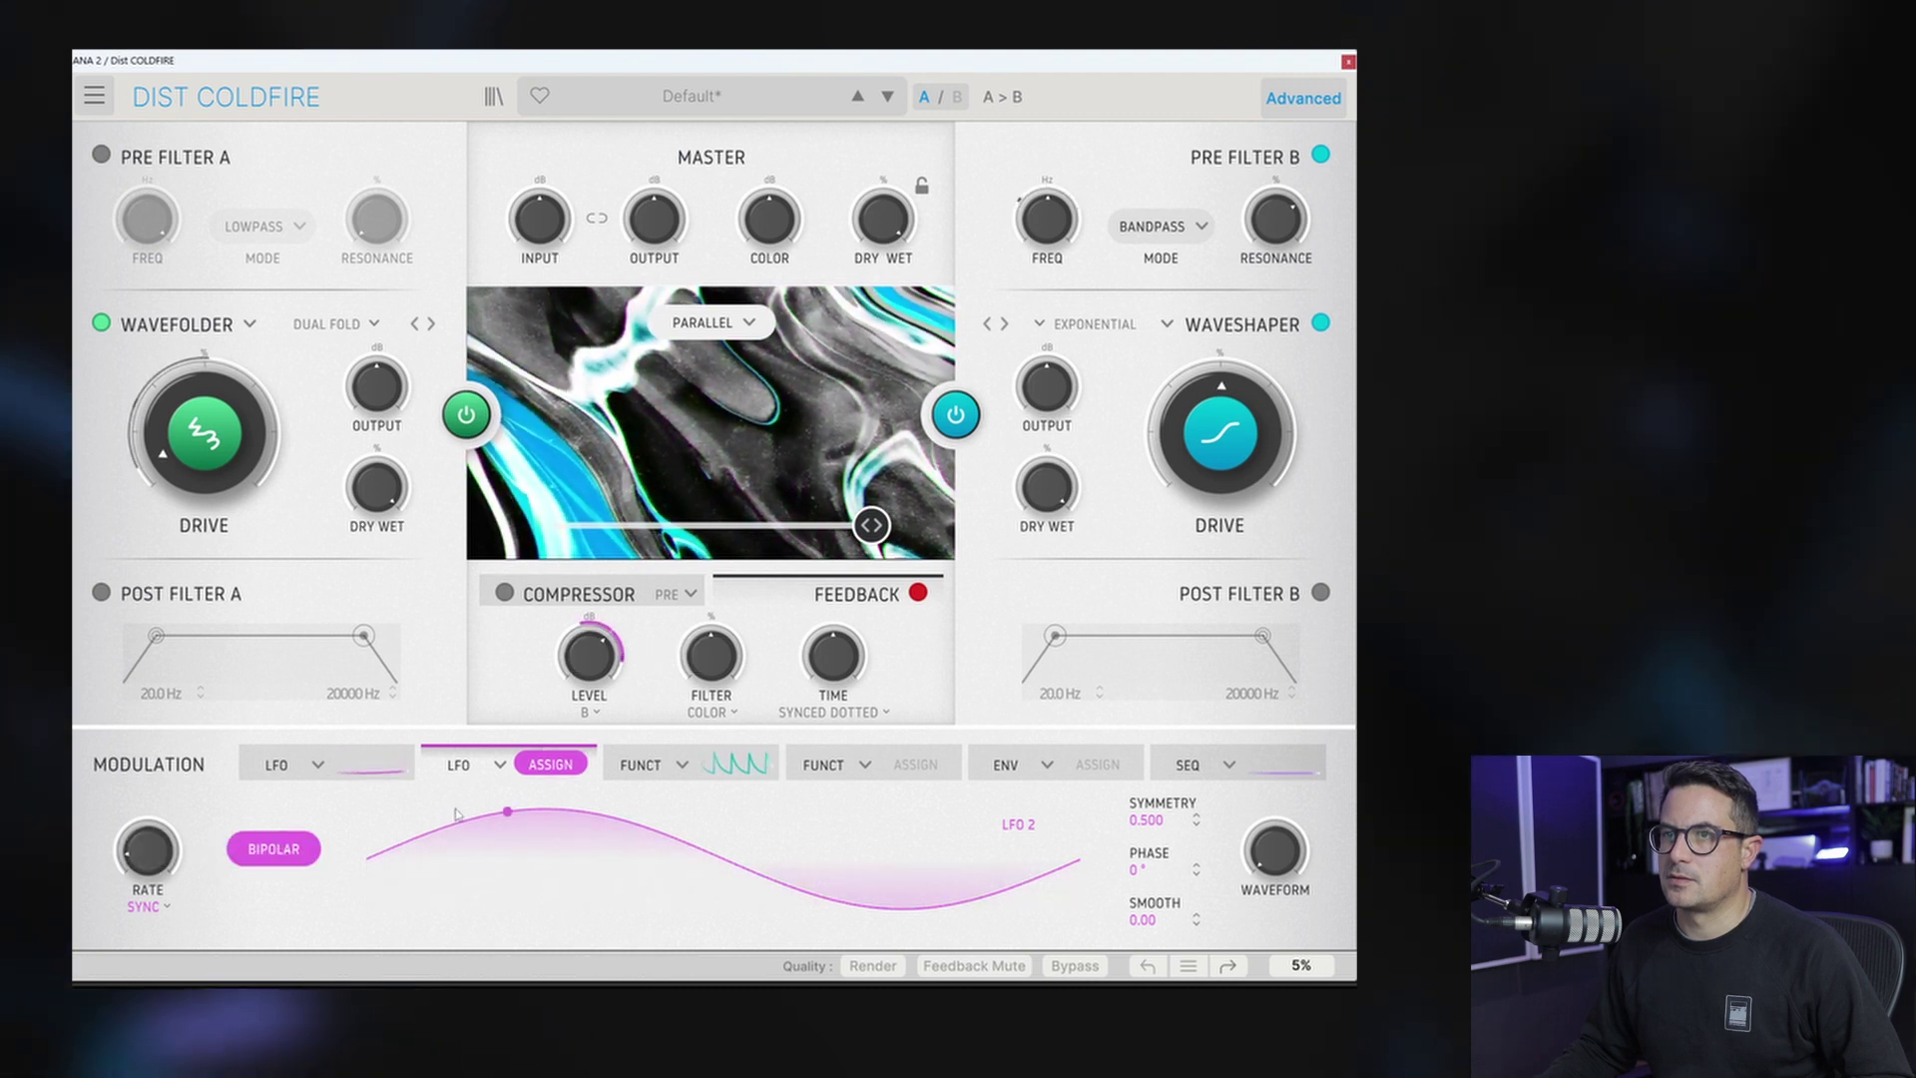
pyautogui.moveTo(595, 673)
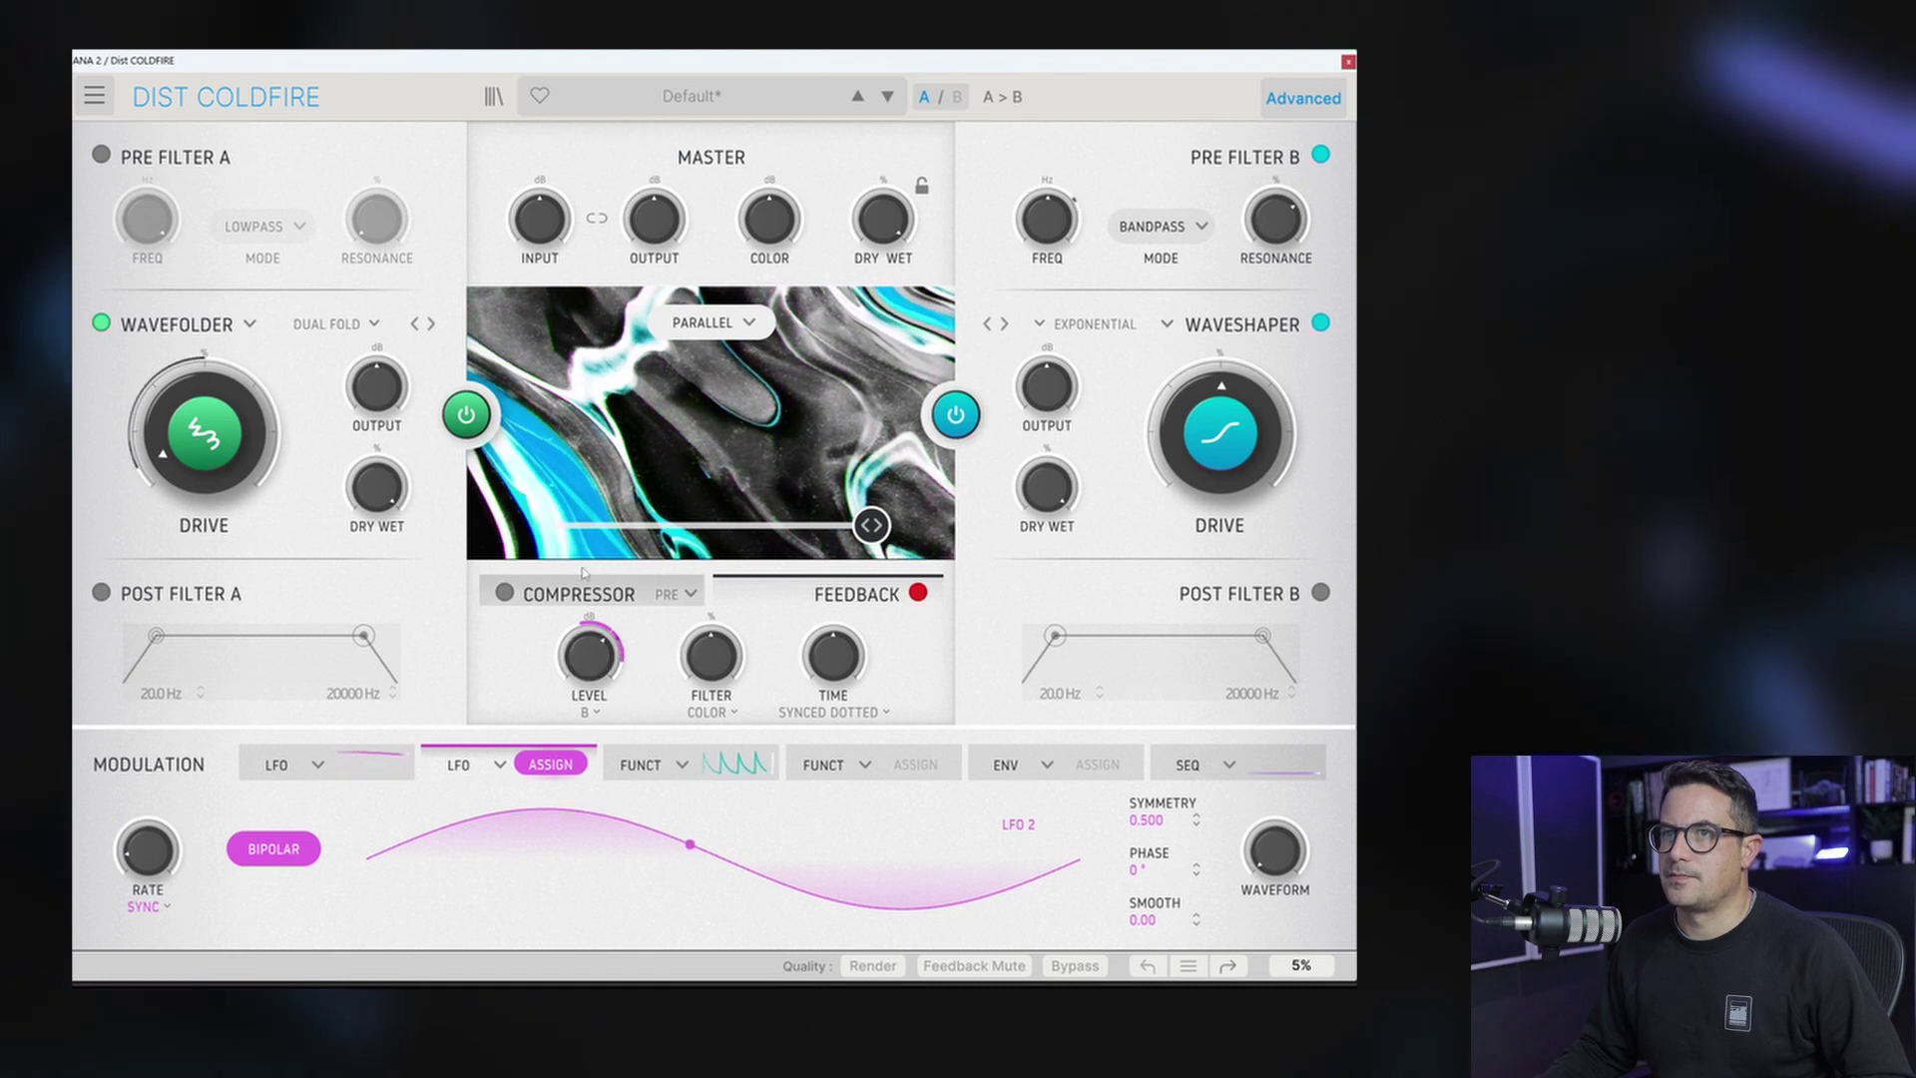
# Step: Return the routing balance to about the centre between A and B and set the master input to about -1.5 dB
pyautogui.moveTo(867, 525)
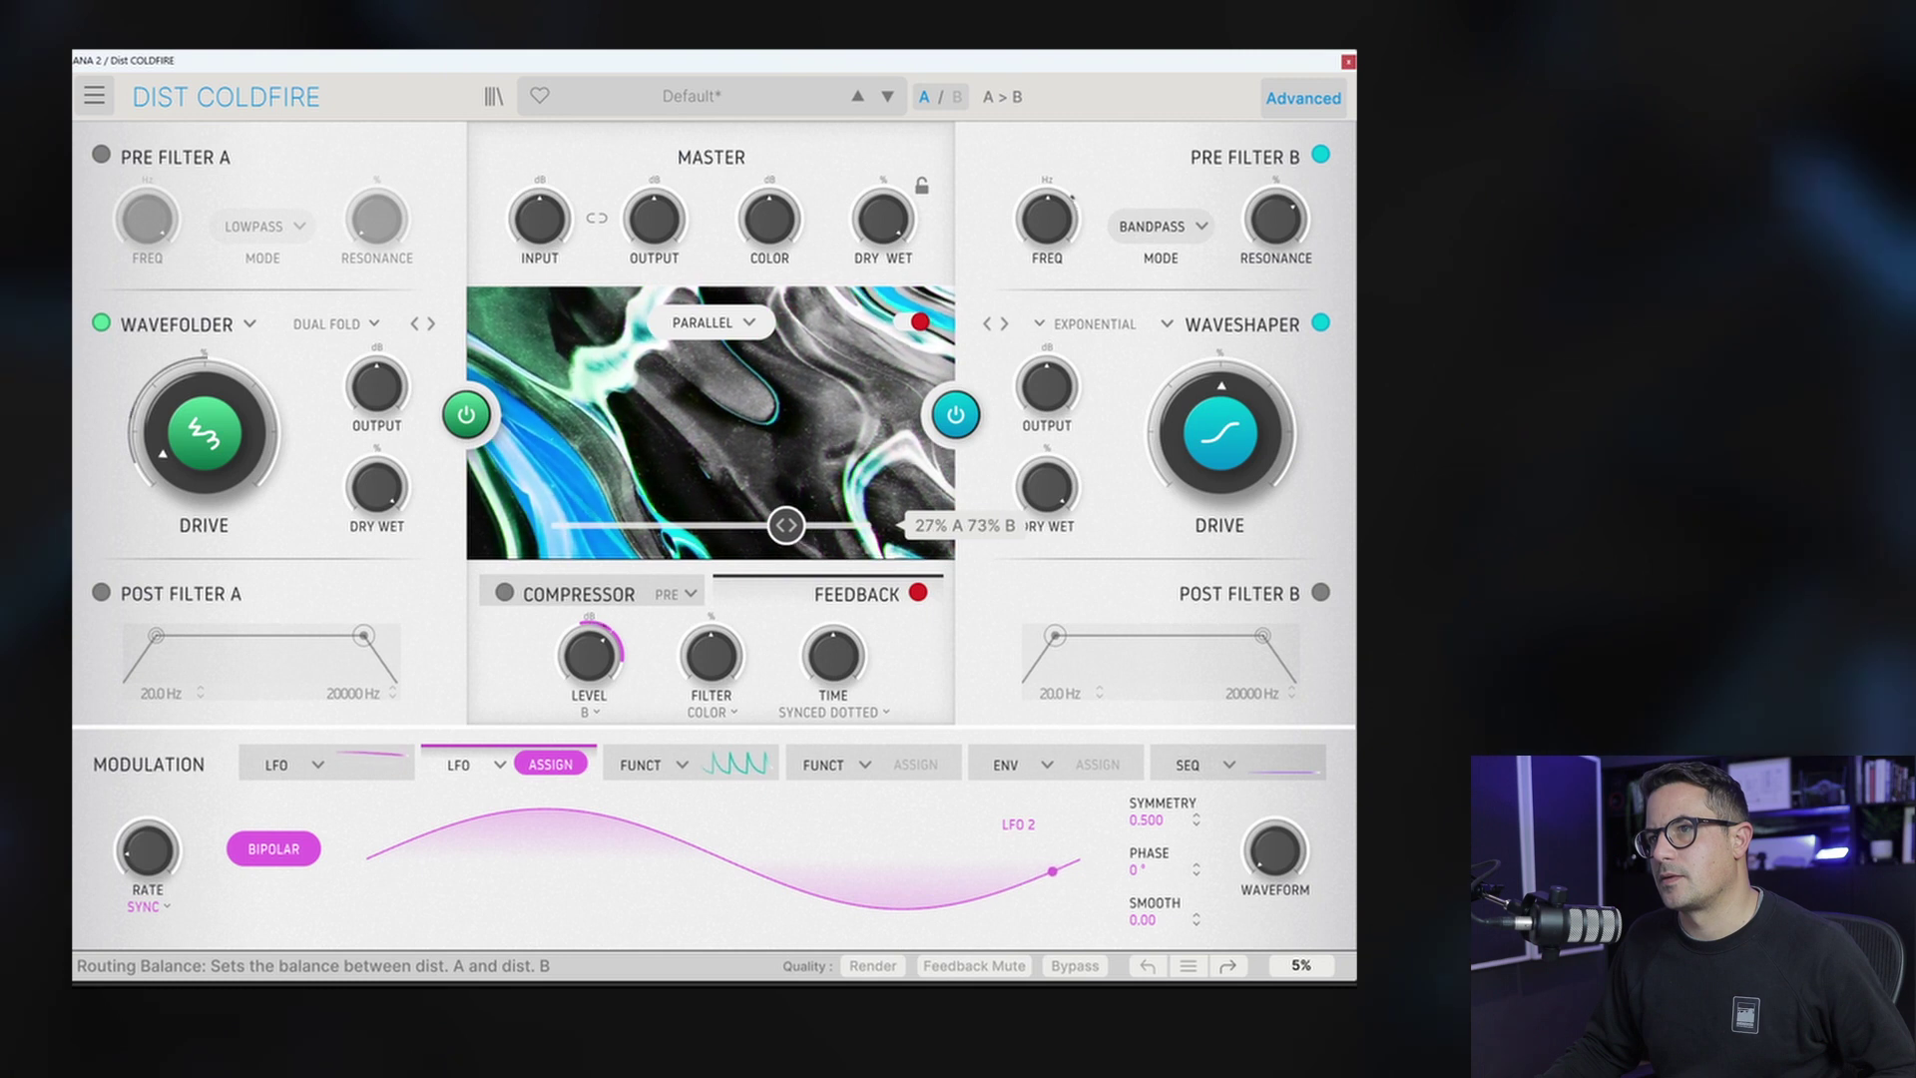
pyautogui.moveTo(739, 525); pyautogui.dragTo(718, 524)
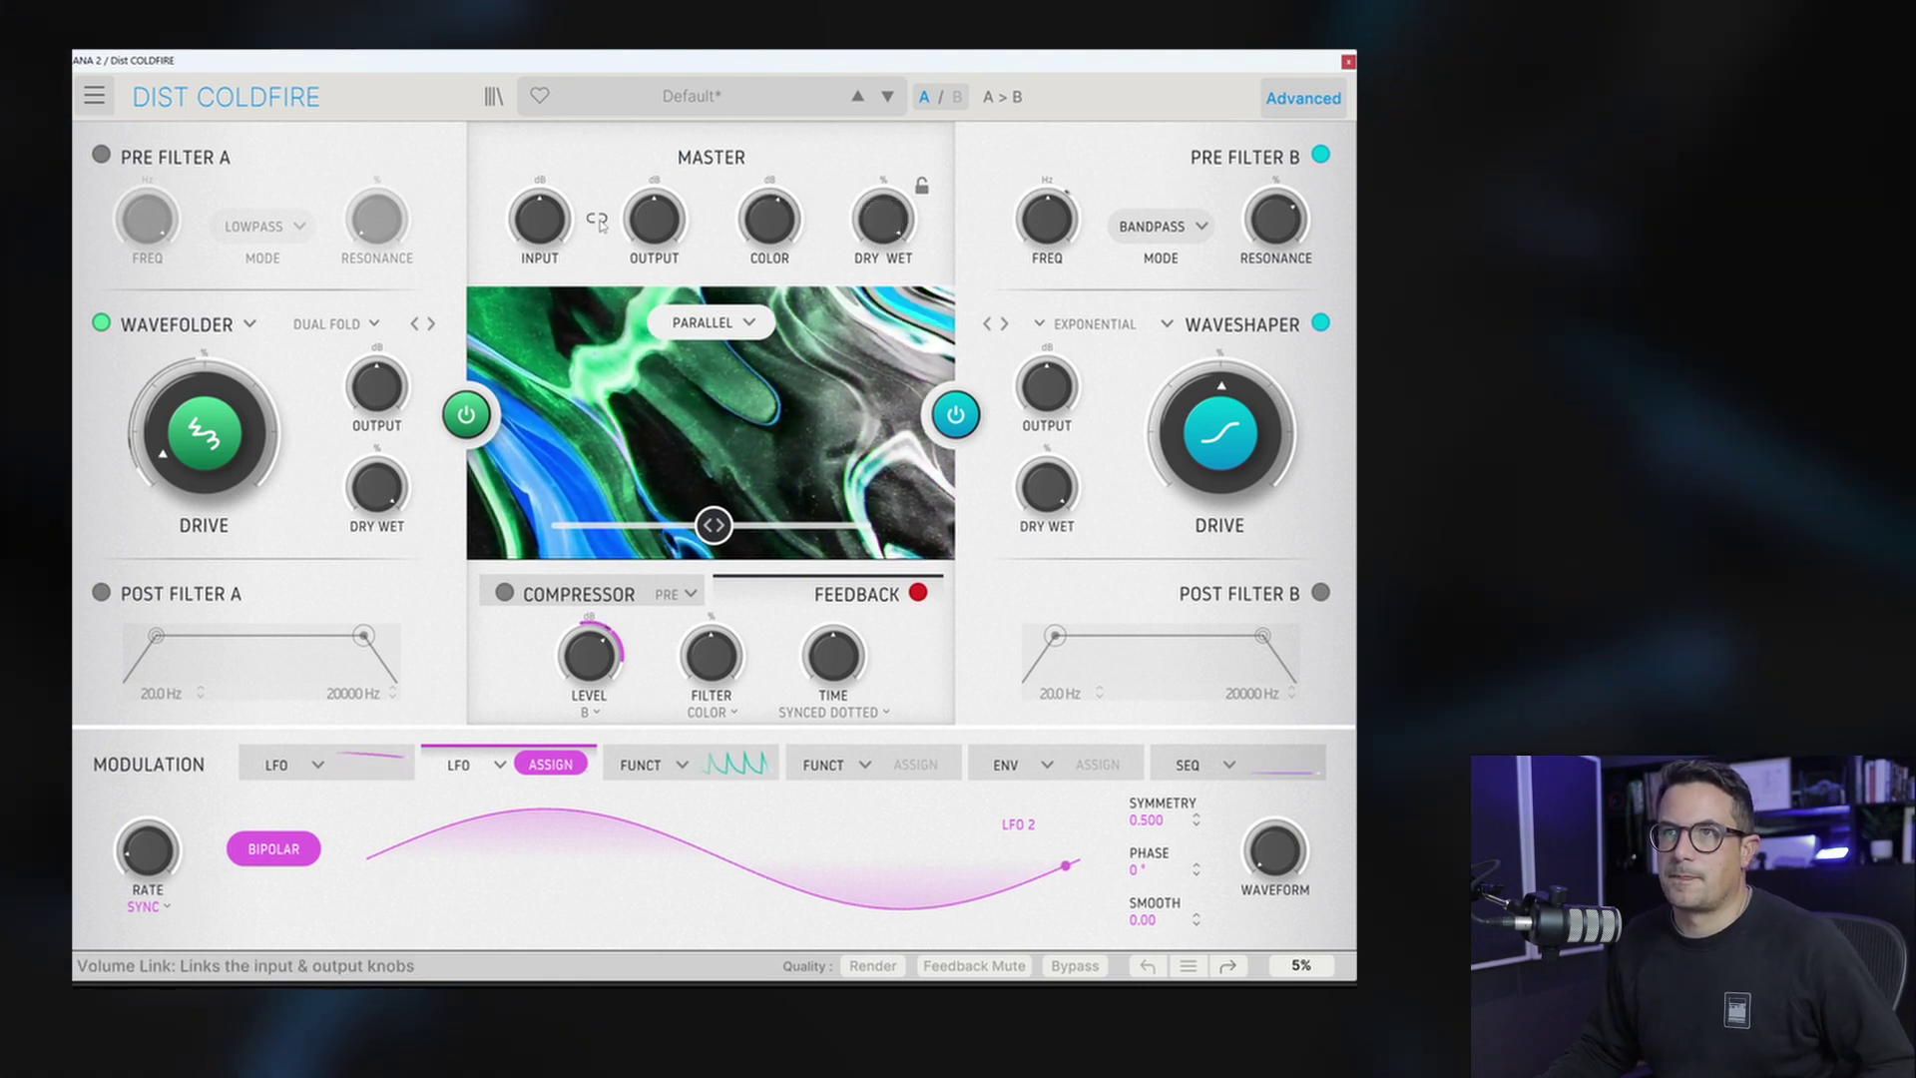
pyautogui.moveTo(543, 220)
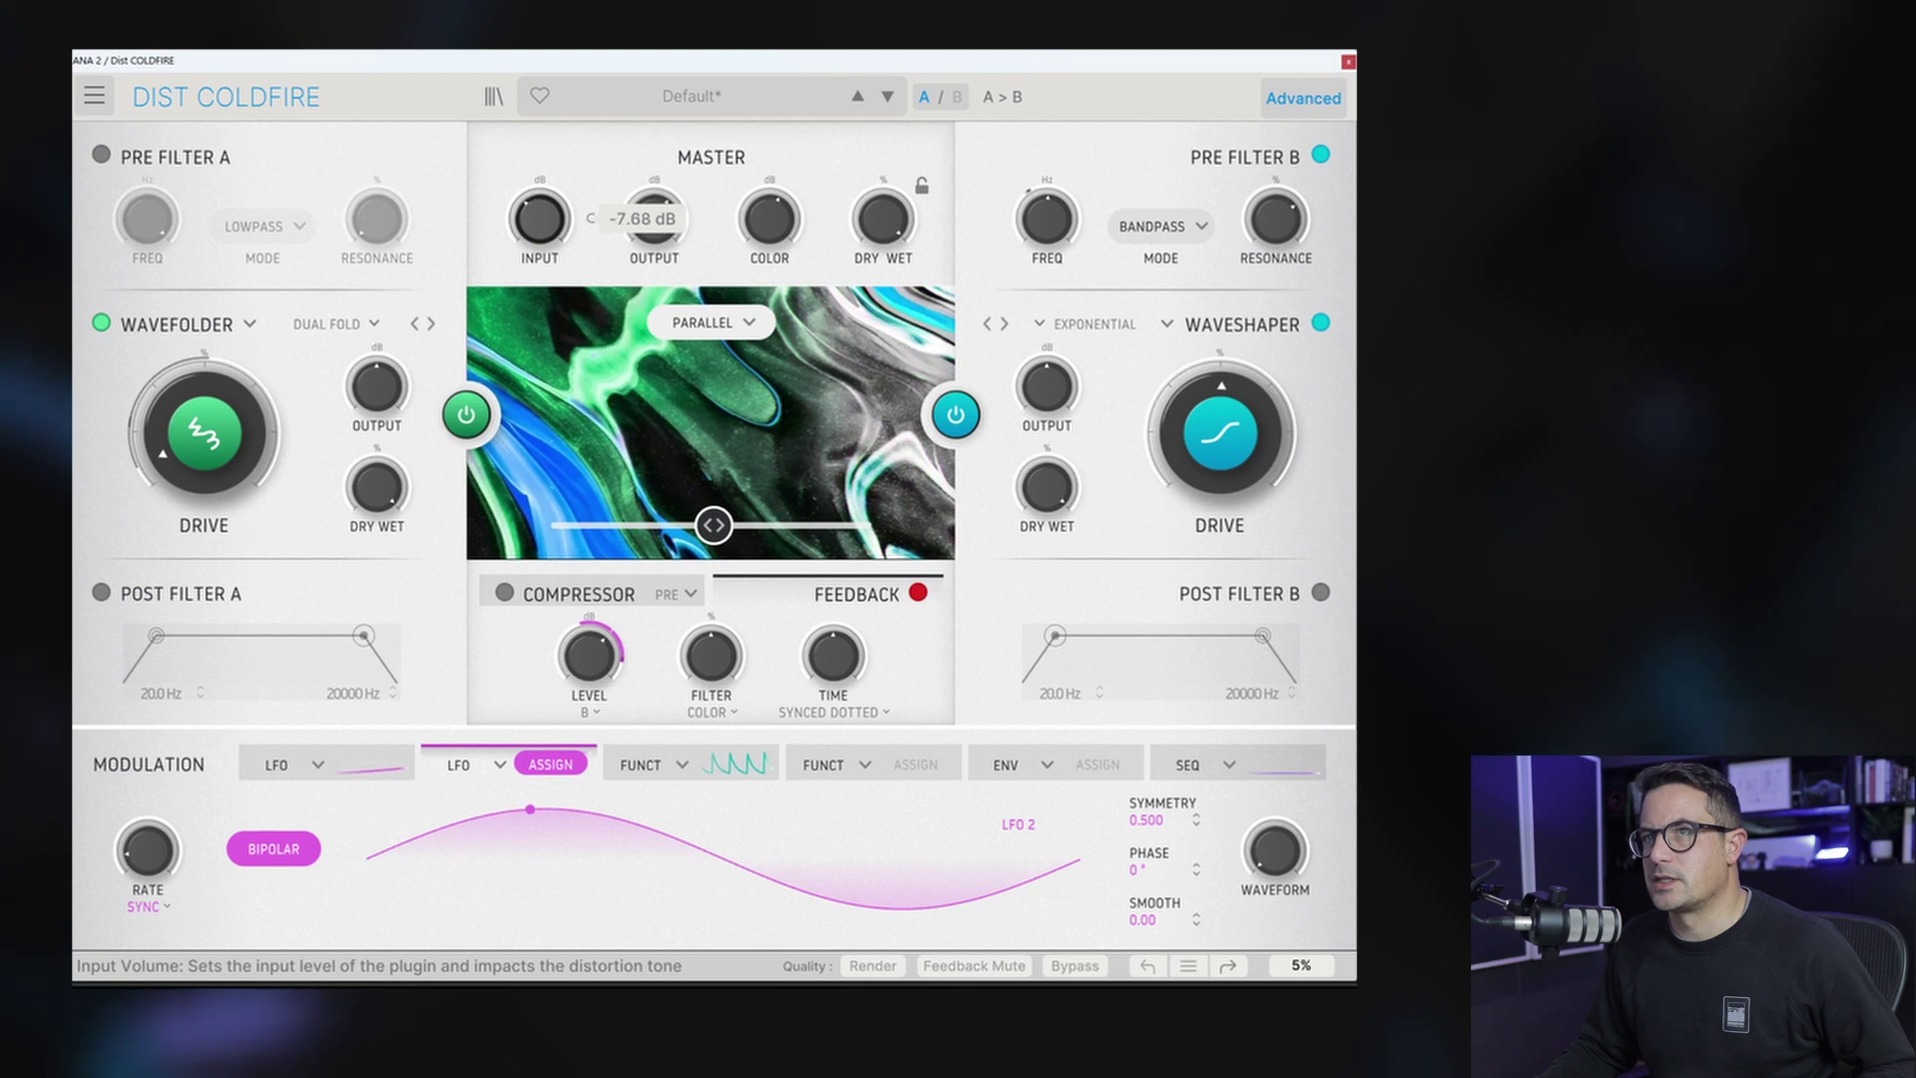
pyautogui.moveTo(540, 220)
pyautogui.mouseDown()
pyautogui.moveTo(540, 258)
pyautogui.moveTo(540, 188)
pyautogui.mouseUp()
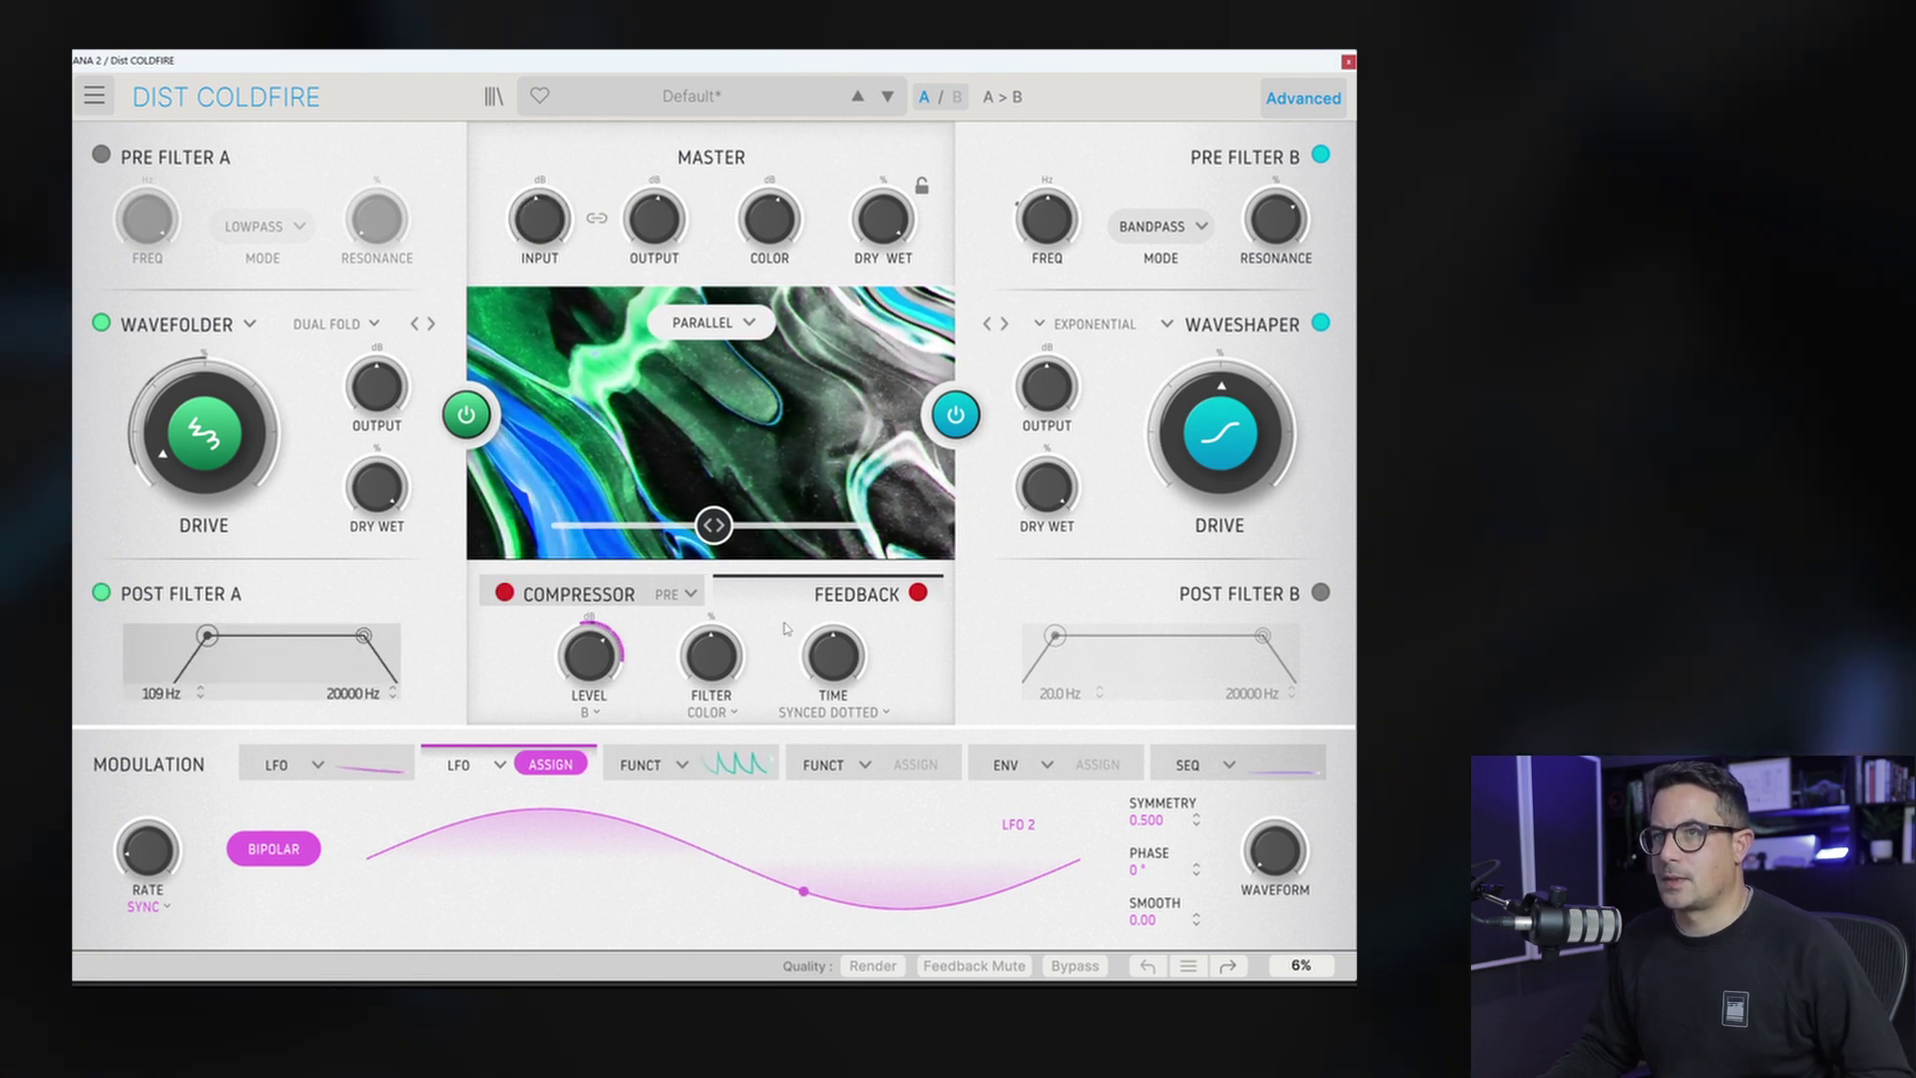
# Step: Set the dynamics module to Limiter and place it post distortion
pyautogui.click(690, 595)
pyautogui.click(776, 701)
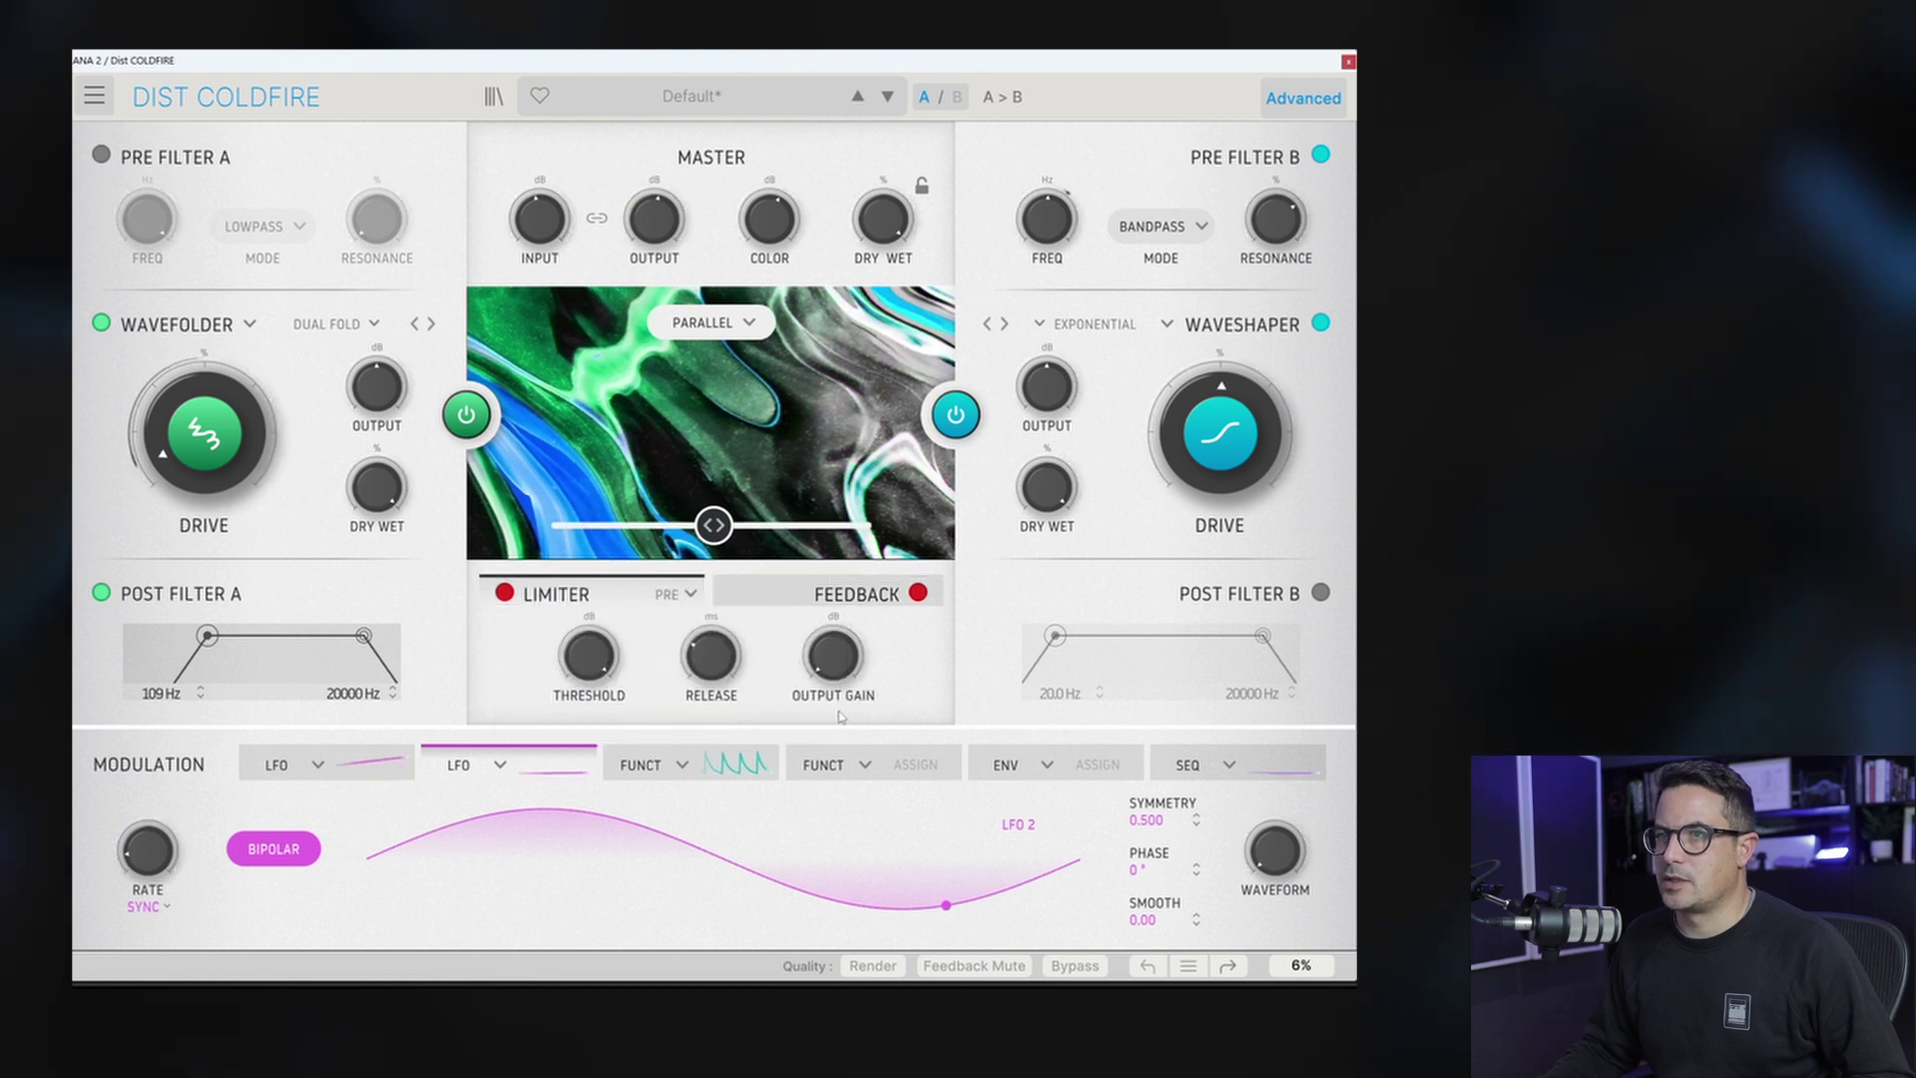
pyautogui.click(689, 594)
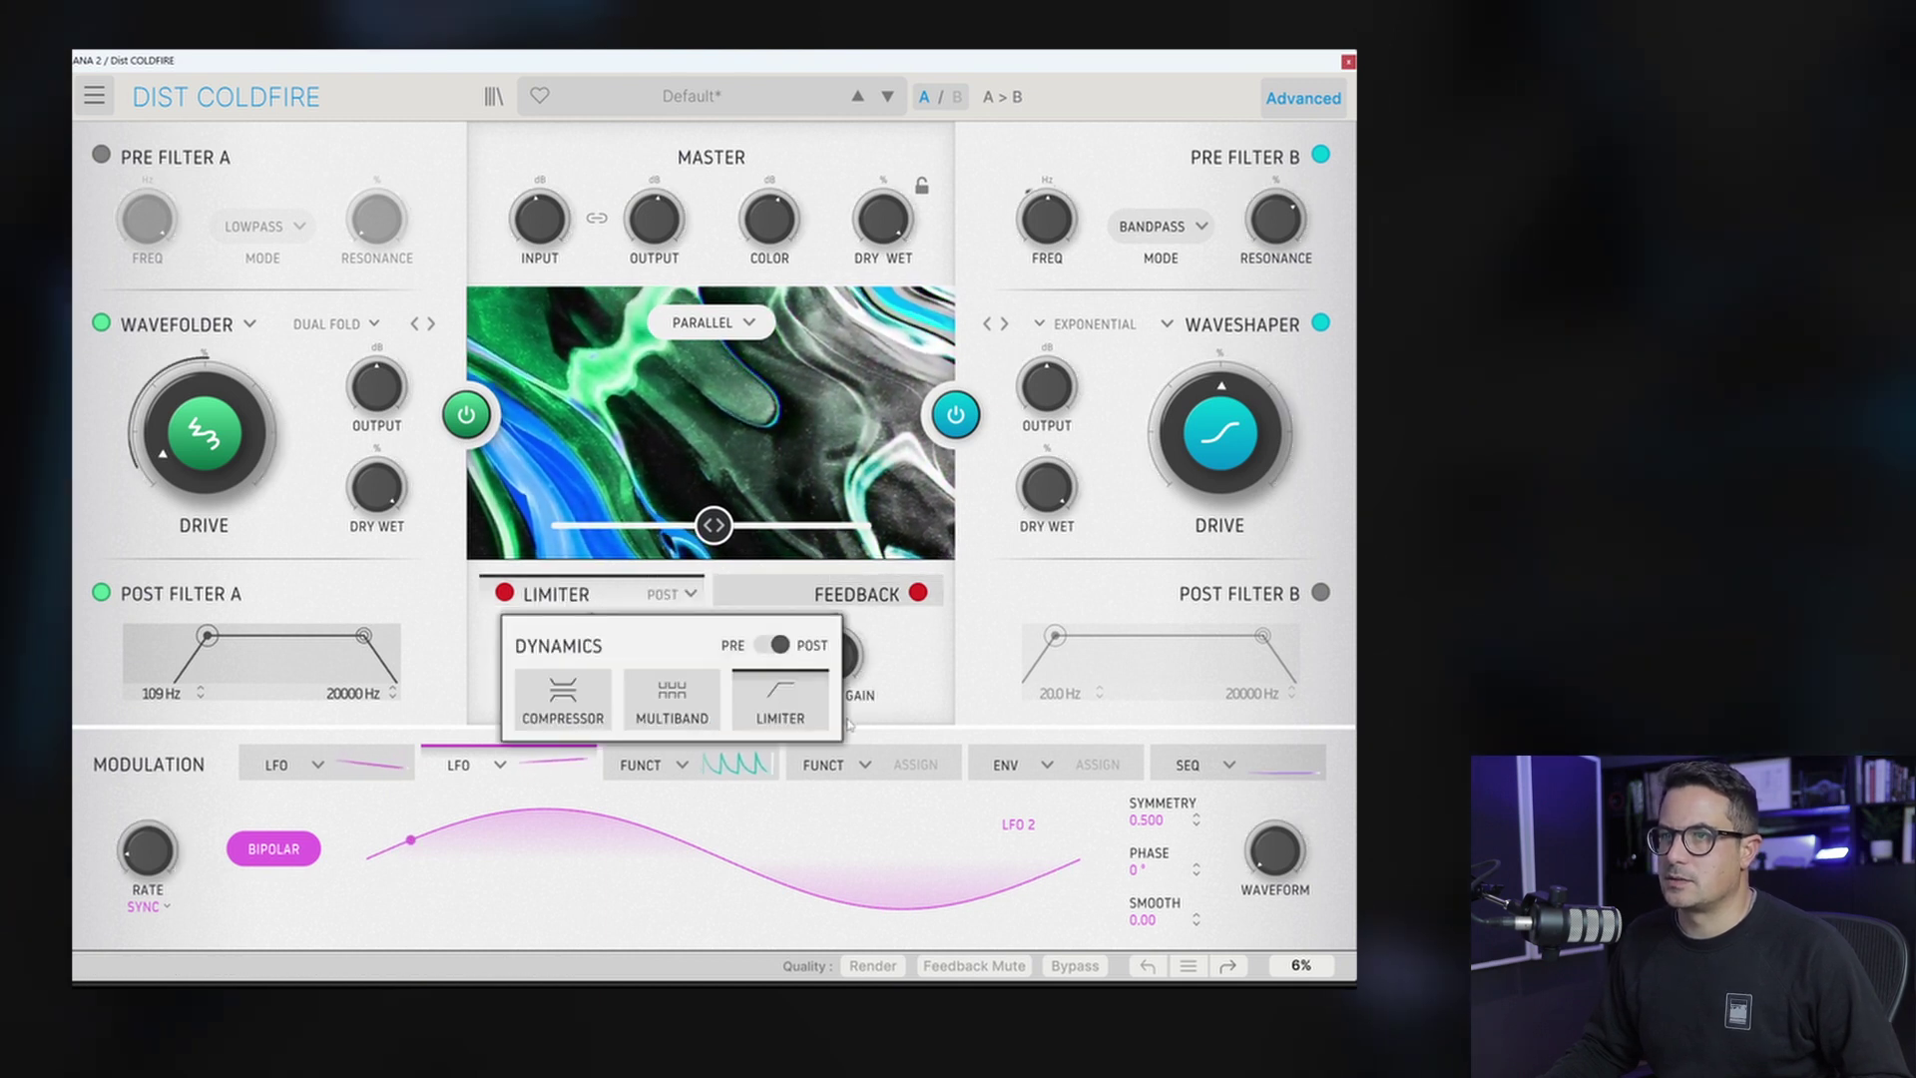
pyautogui.click(804, 646)
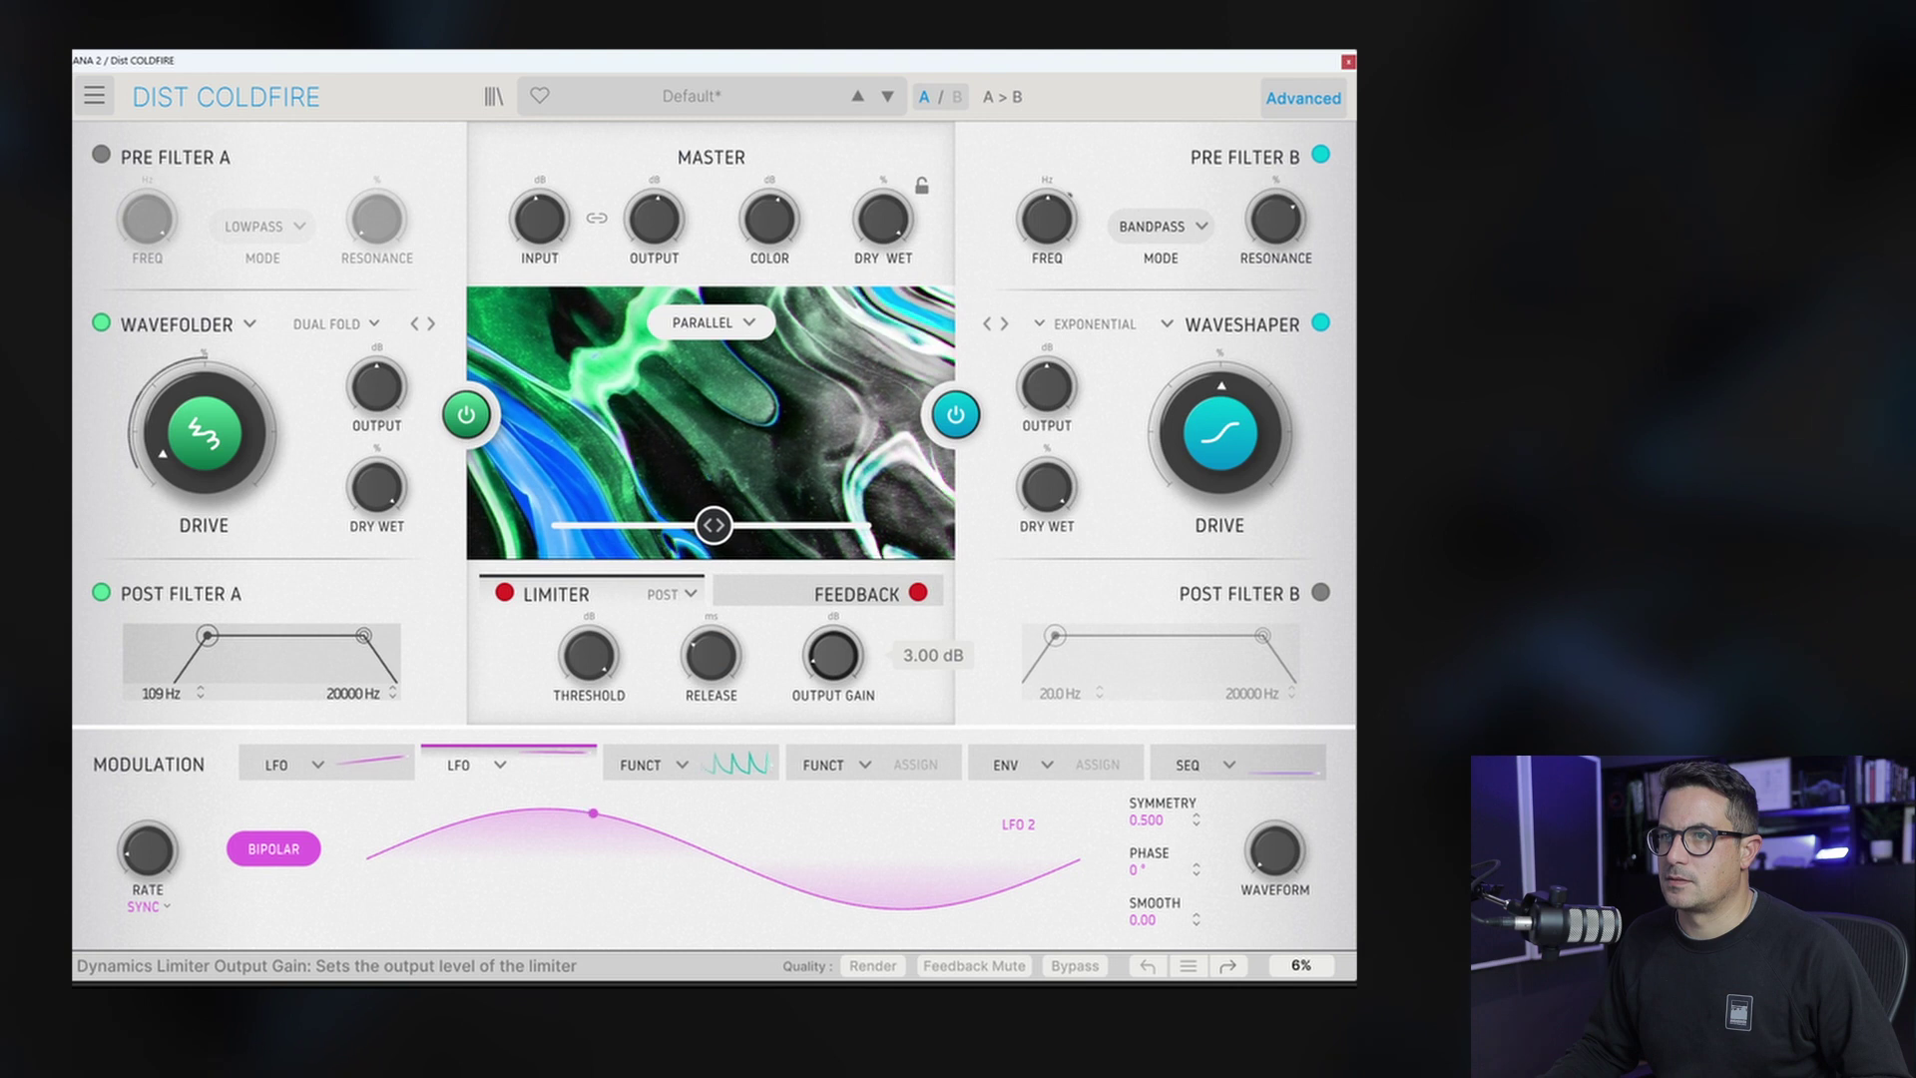
# Step: Raise the limiter's output gain to about 5.5 dB and lower its threshold
pyautogui.moveTo(833, 655); pyautogui.dragTo(833, 644)
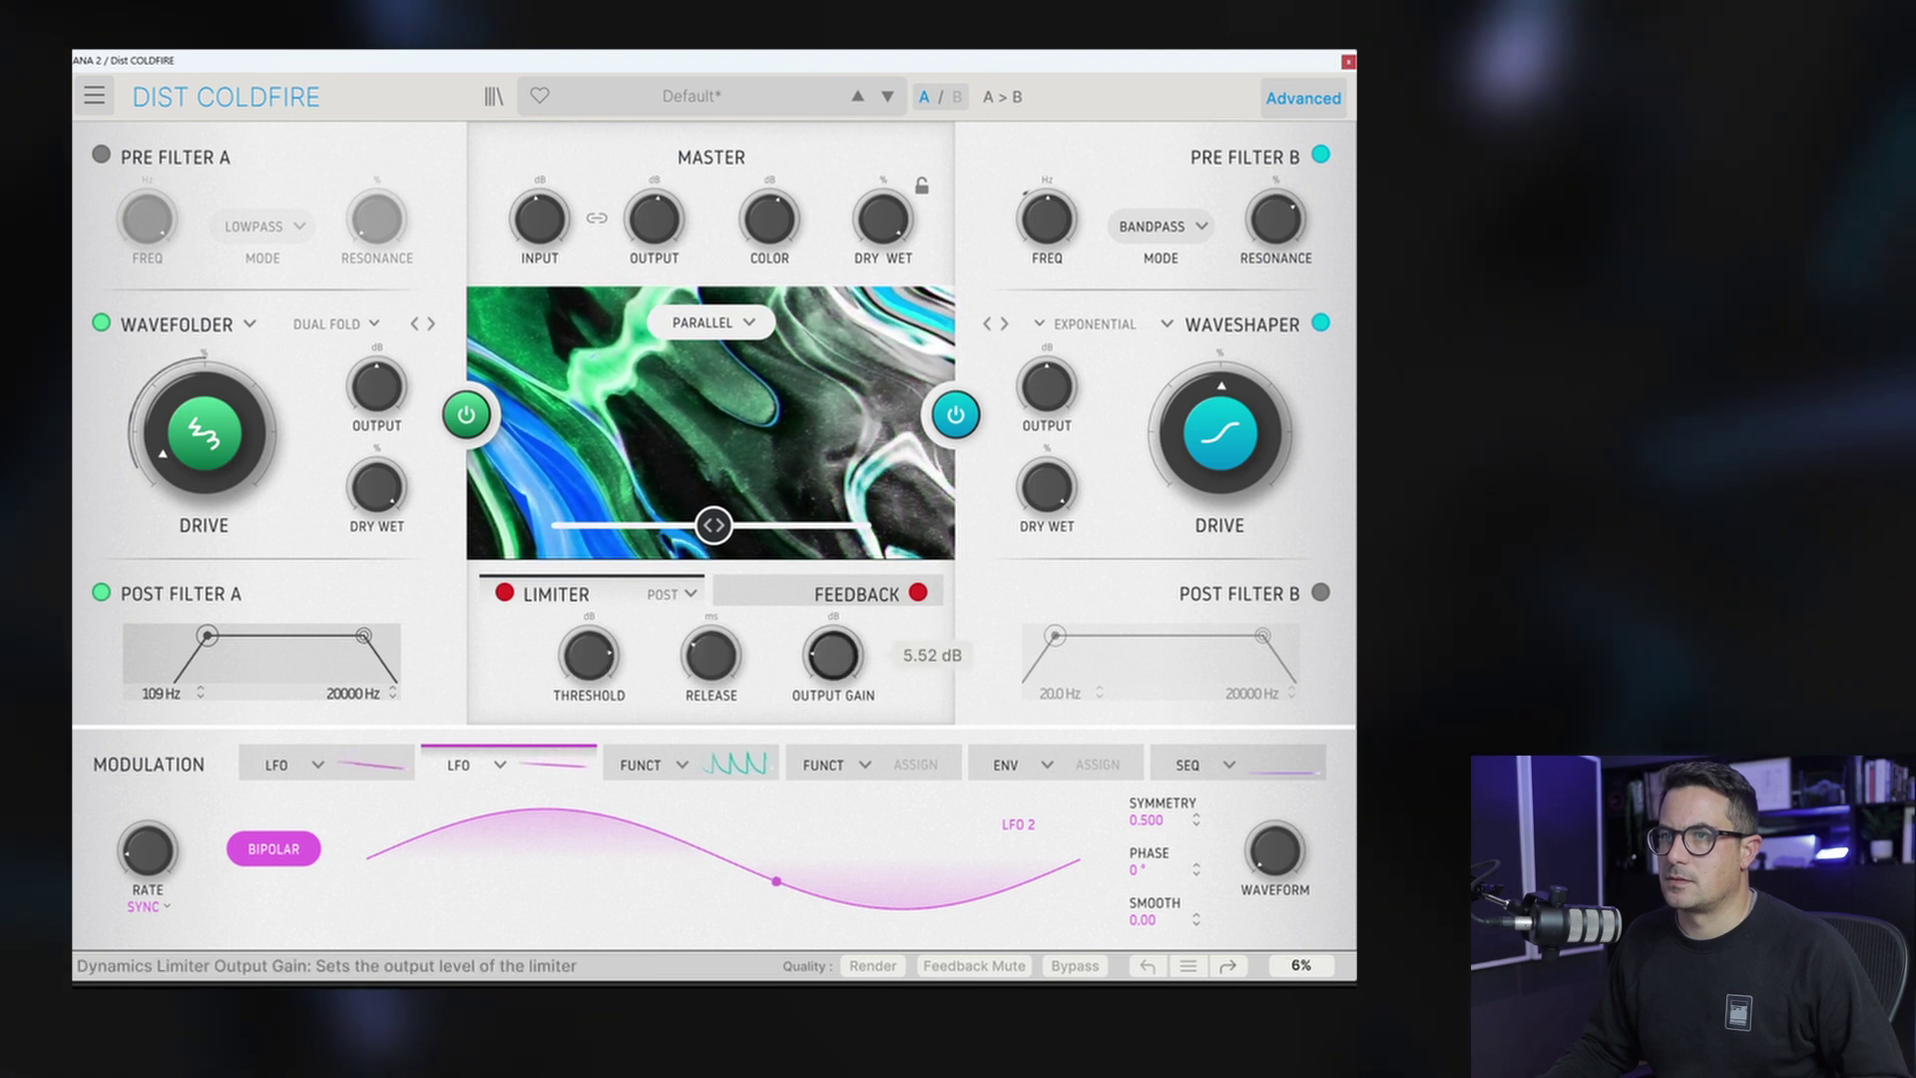
pyautogui.moveTo(589, 656); pyautogui.dragTo(589, 664)
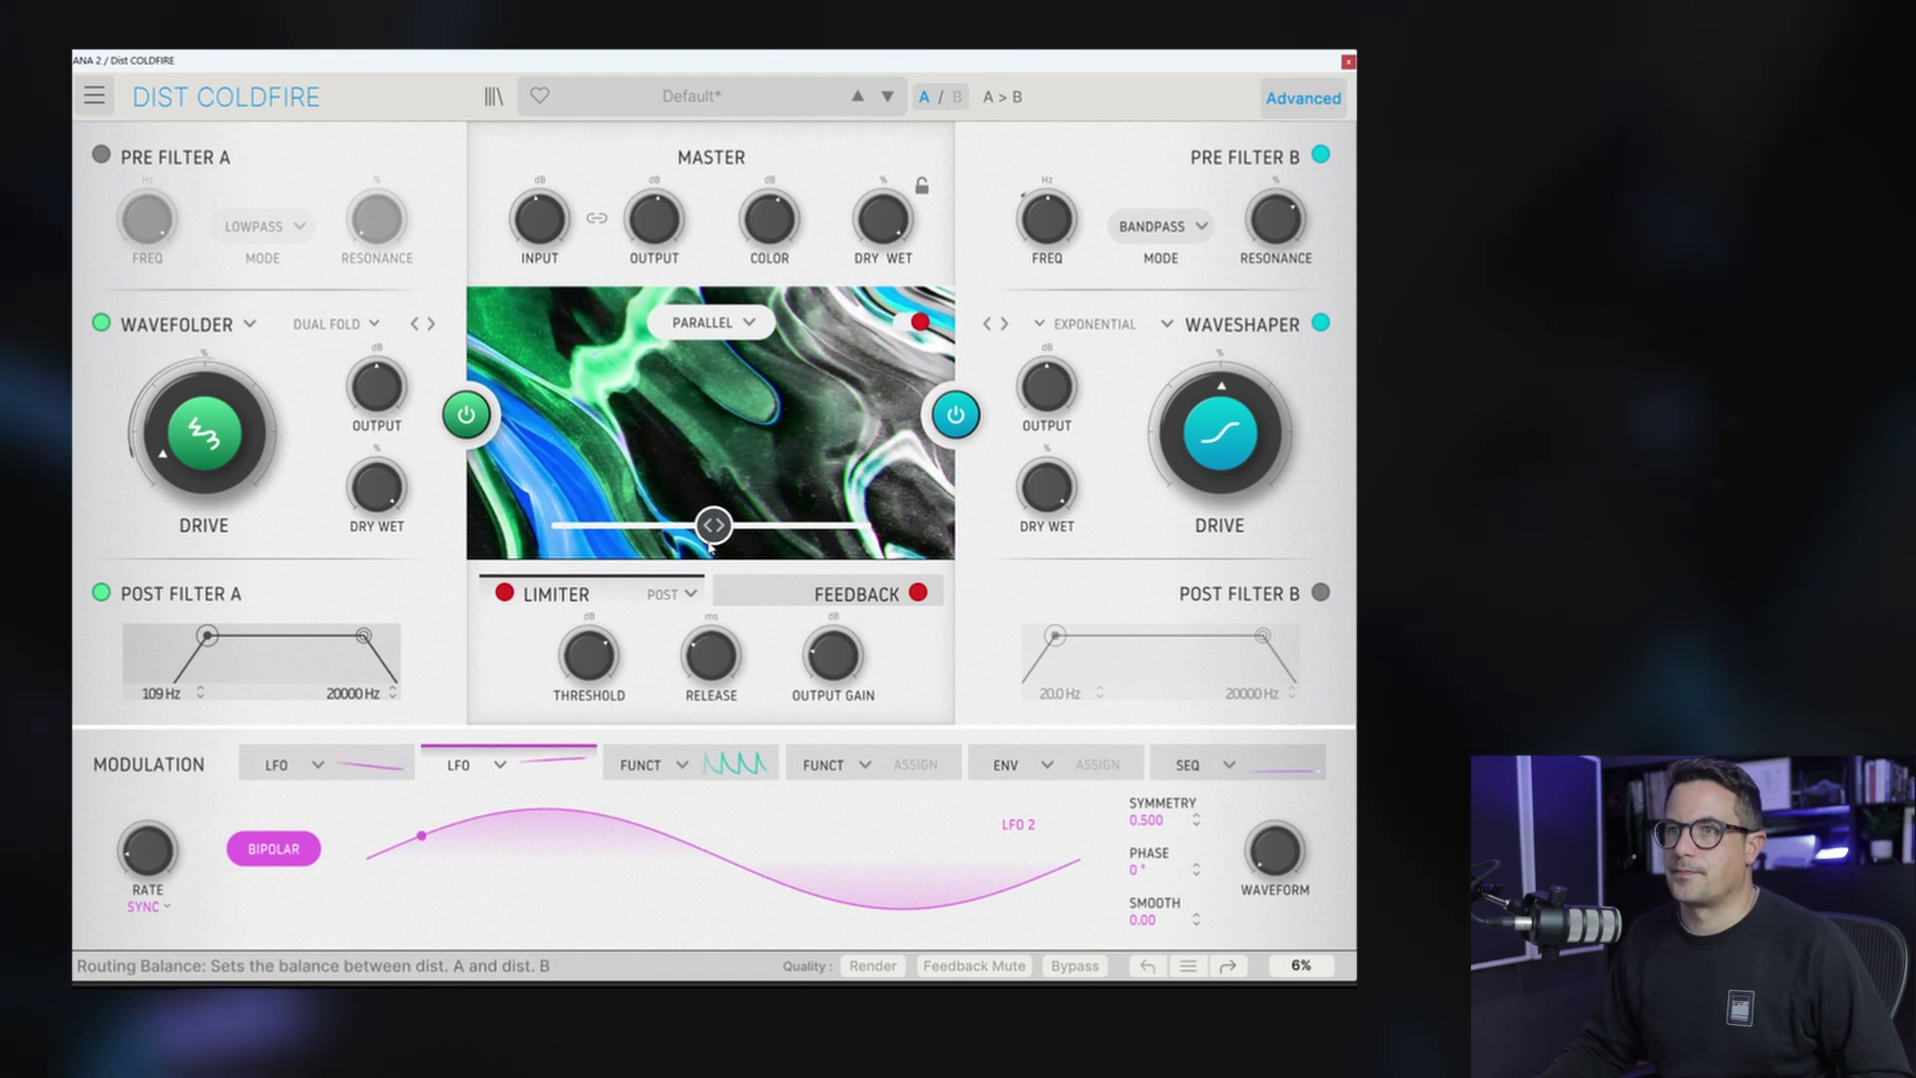
# Step: Change the fourth modulator to a step sequencer, test-adjust its second step and set its random amount to 66.8 %
pyautogui.click(865, 765)
pyautogui.click(1027, 879)
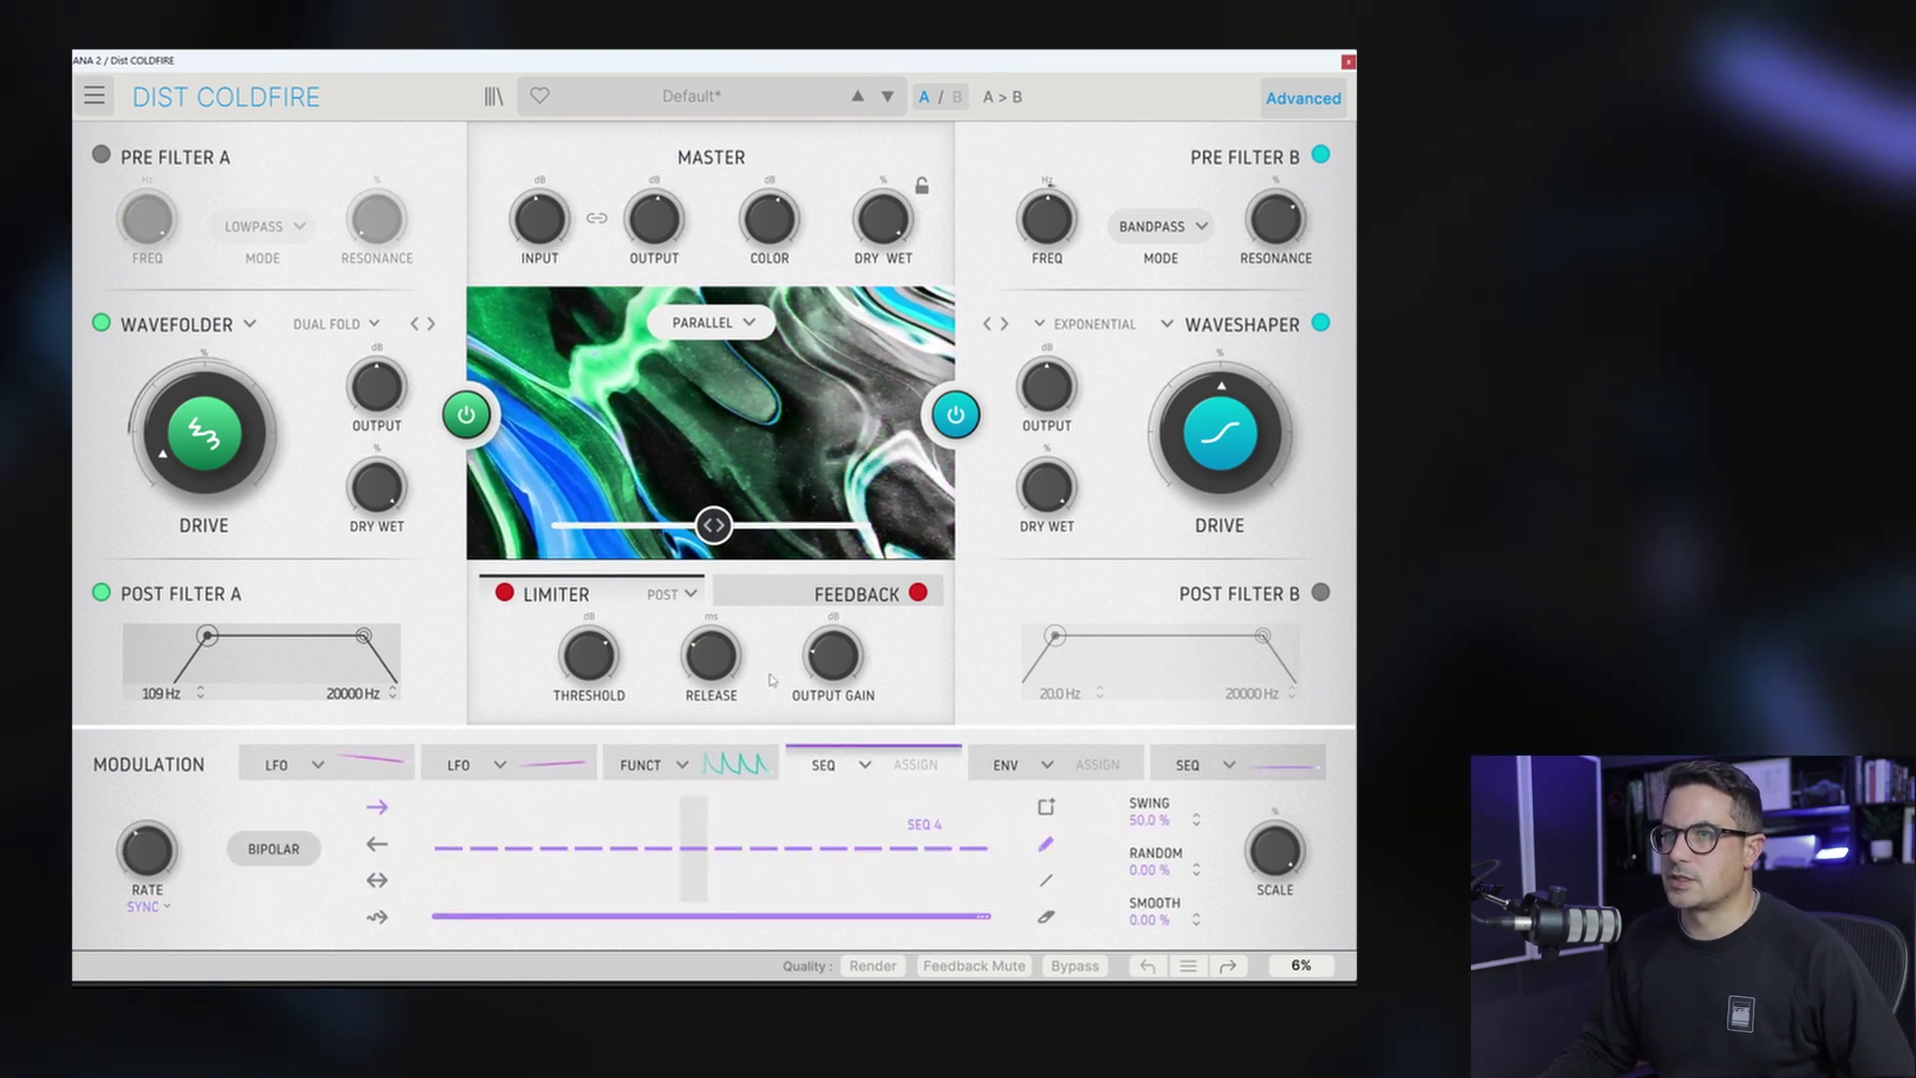
pyautogui.moveTo(484, 870); pyautogui.dragTo(483, 863)
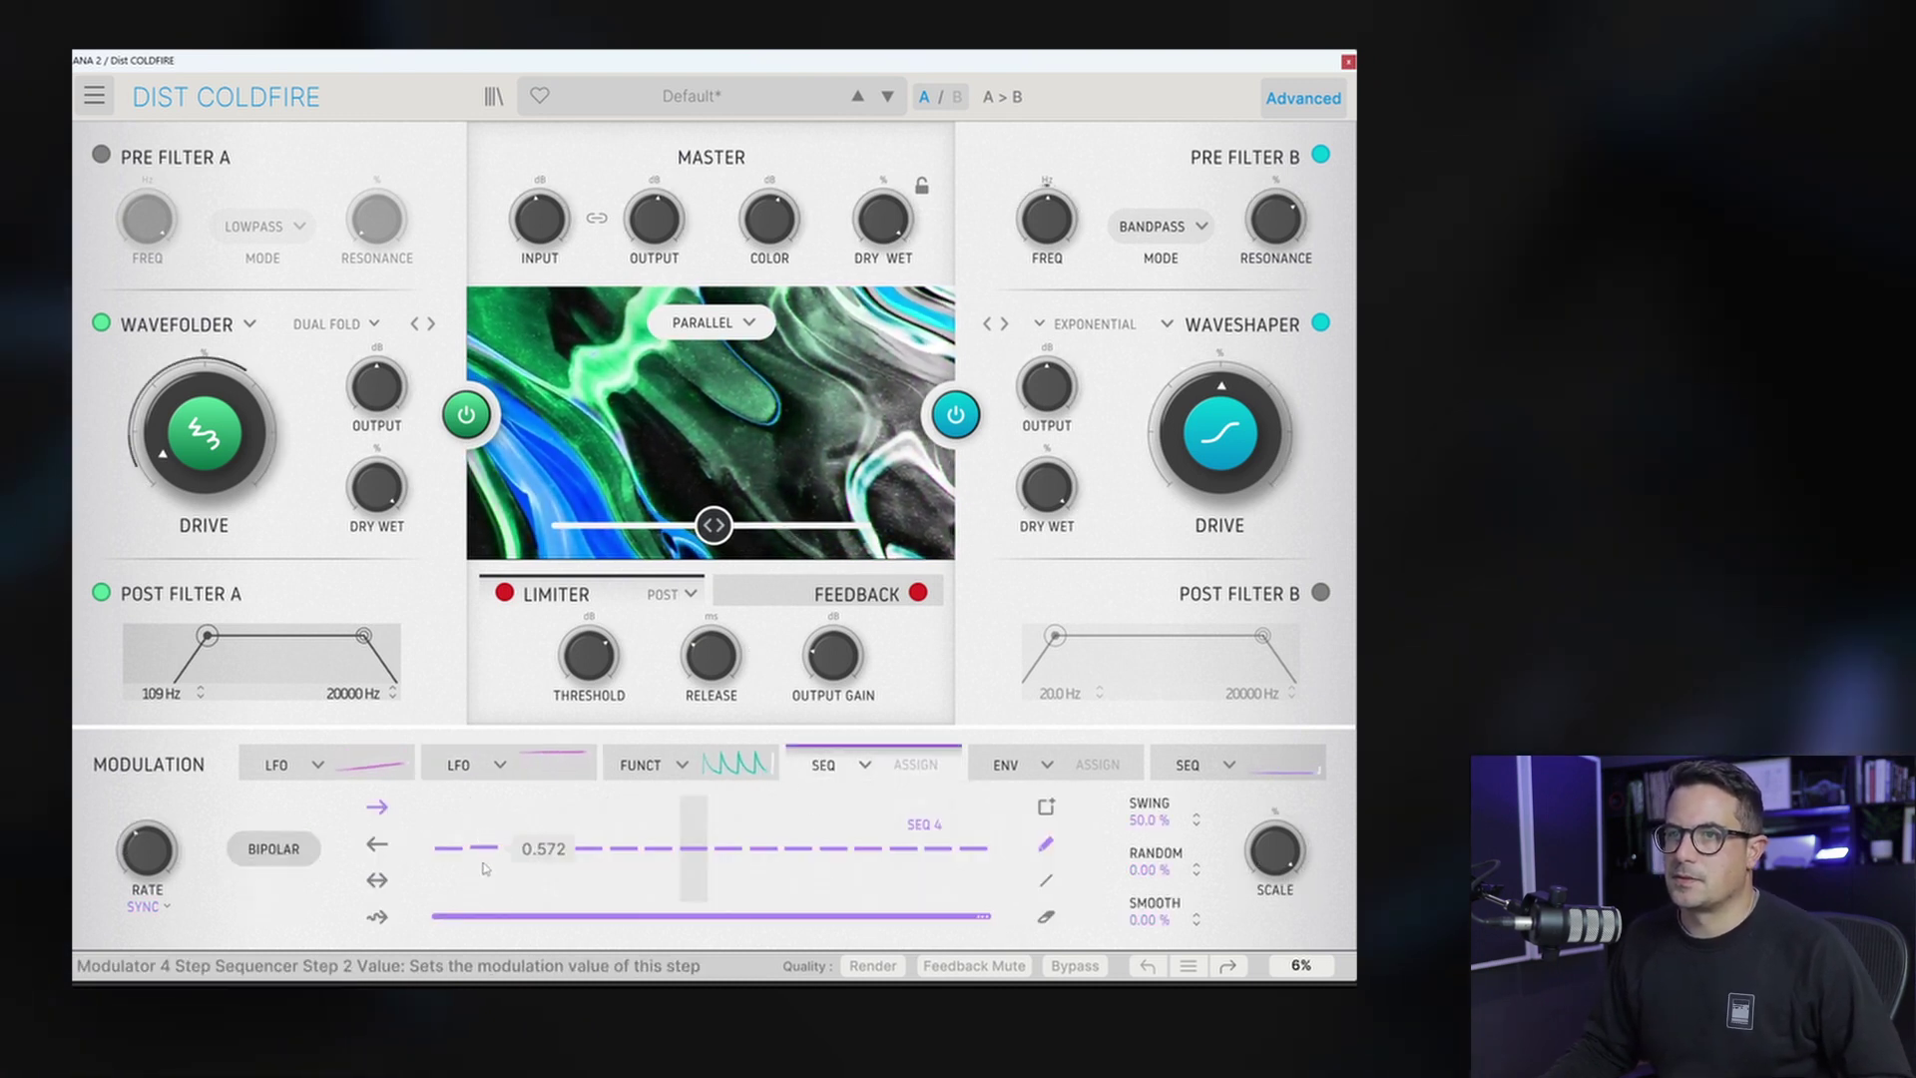
pyautogui.click(494, 850)
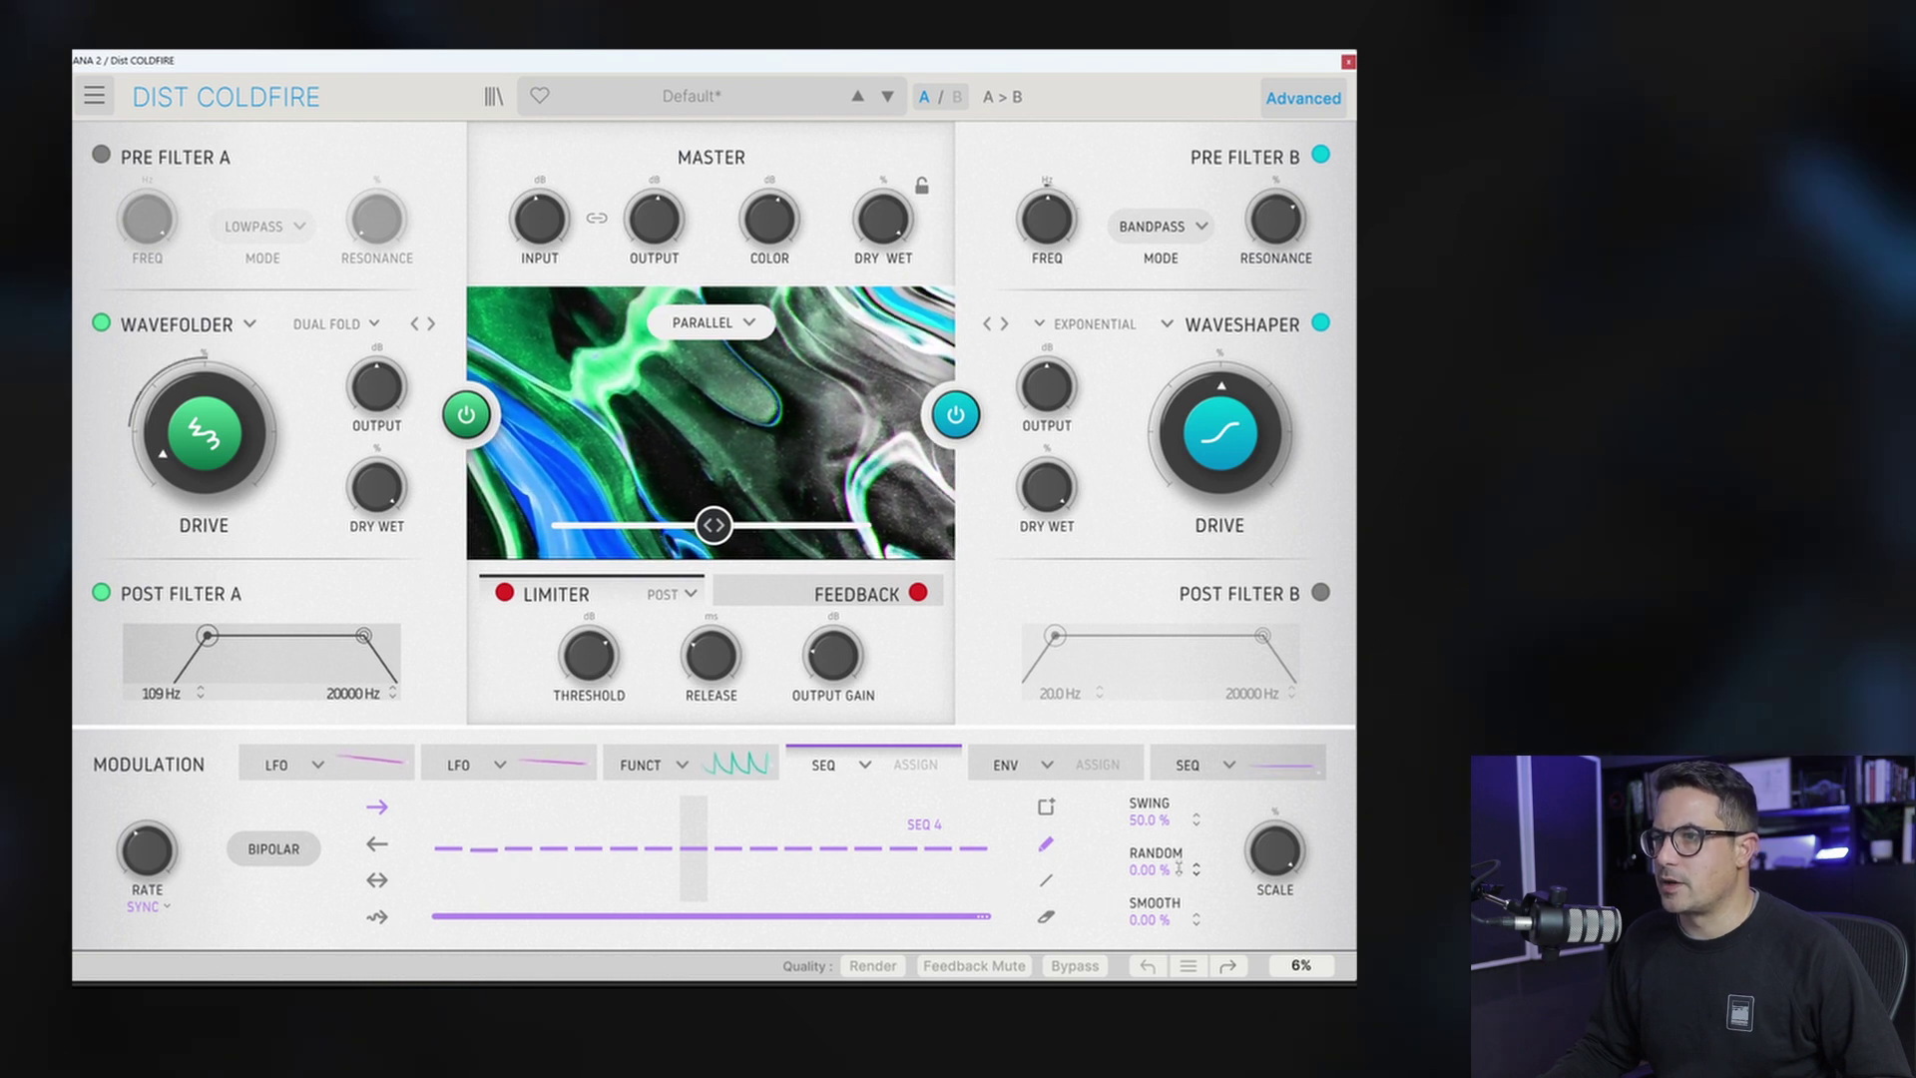
pyautogui.moveTo(1196, 870); pyautogui.dragTo(1196, 801)
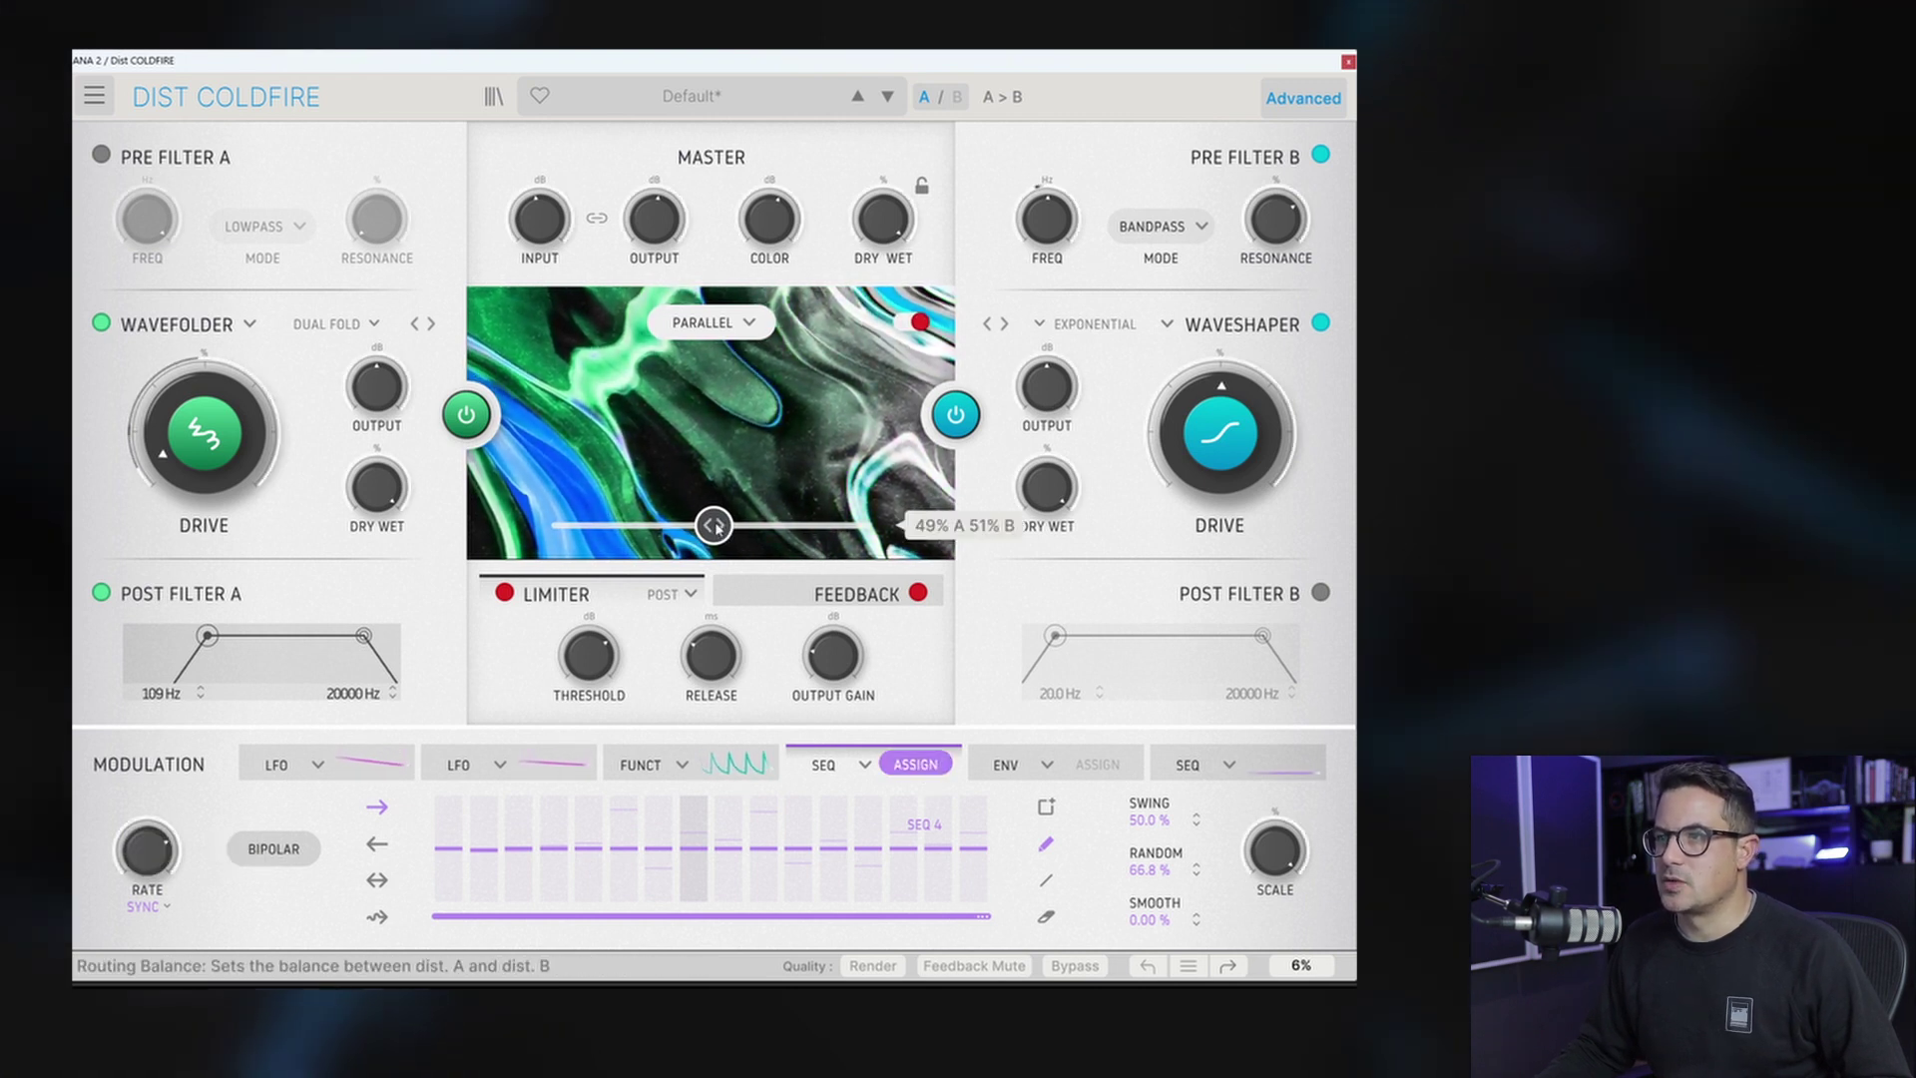
# Step: Assign sequencer 4 to the routing balance with an amount of about 0.45 and make it bipolar
pyautogui.moveTo(717, 529); pyautogui.dragTo(861, 529)
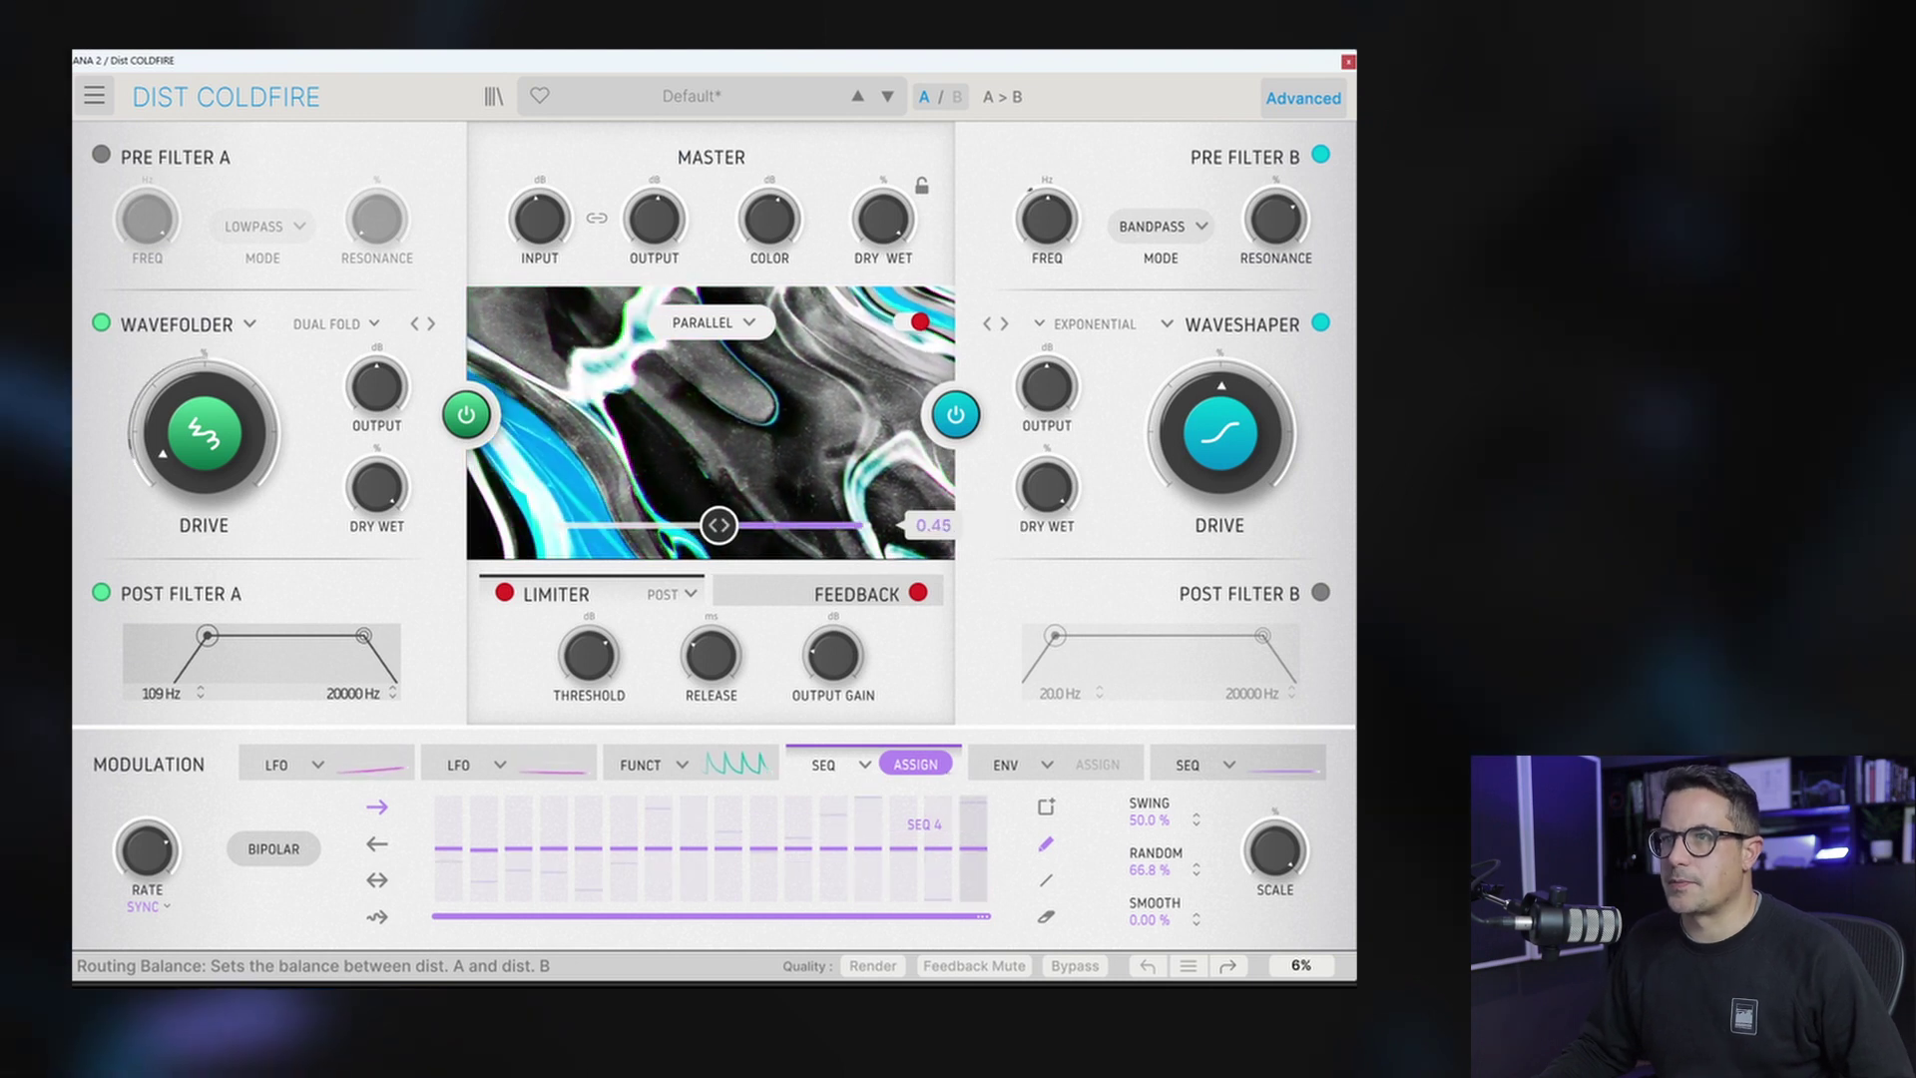
pyautogui.click(275, 849)
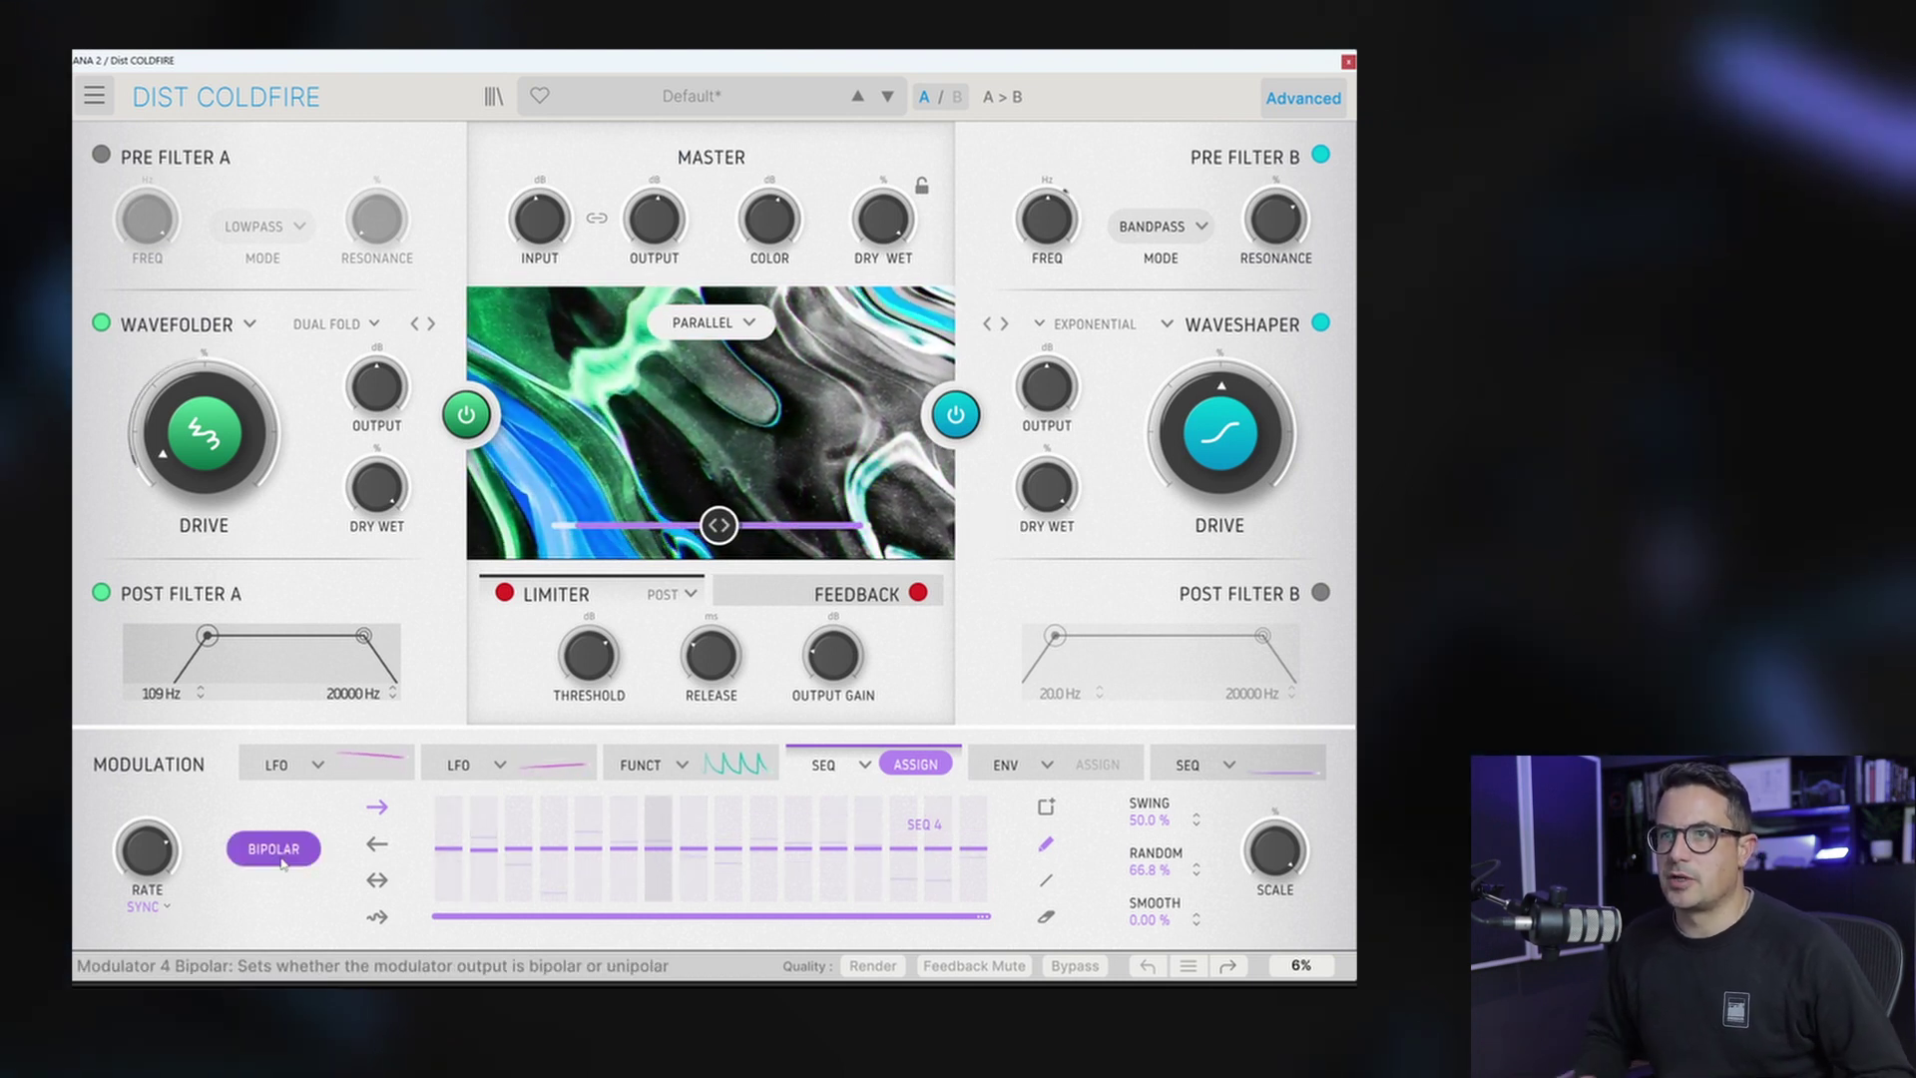